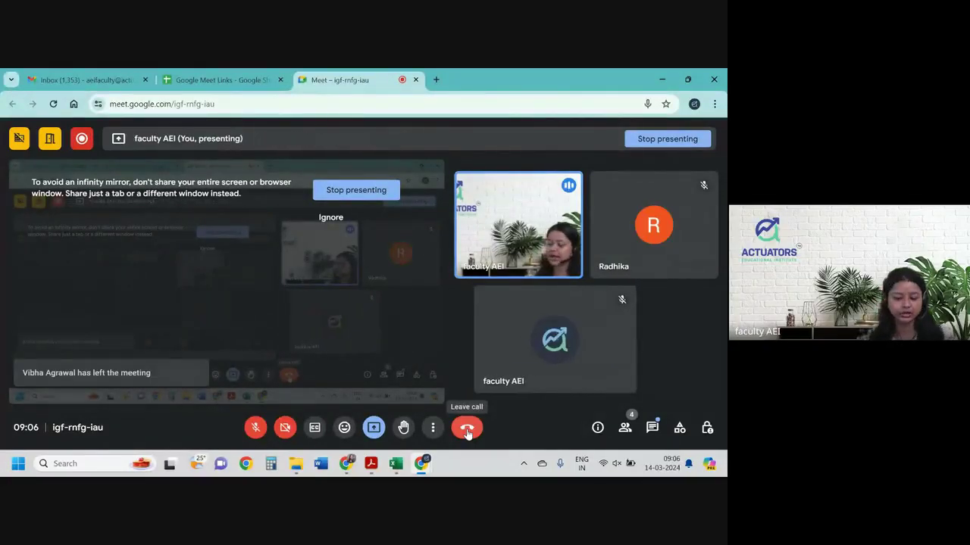
# - Switch the shared screen to the CM2B exam paper PDF in Adobe Acrobat
pyautogui.click(371, 464)
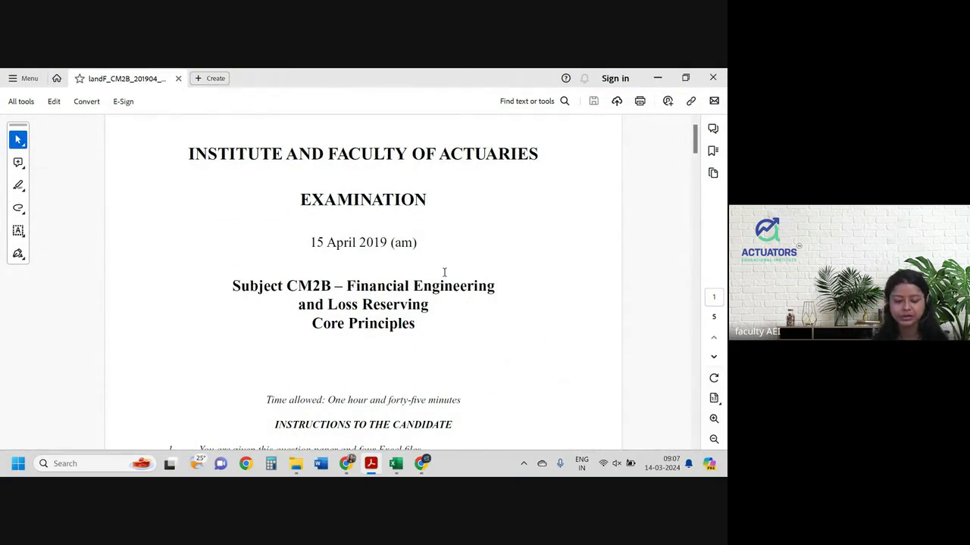
# - Scroll through the exam paper and settle on Question 1, the 30-mark chain ladder question
pyautogui.scroll(-5, 444, 271)
pyautogui.scroll(-5, 444, 271)
pyautogui.scroll(-5, 444, 271)
pyautogui.scroll(2, 444, 272)
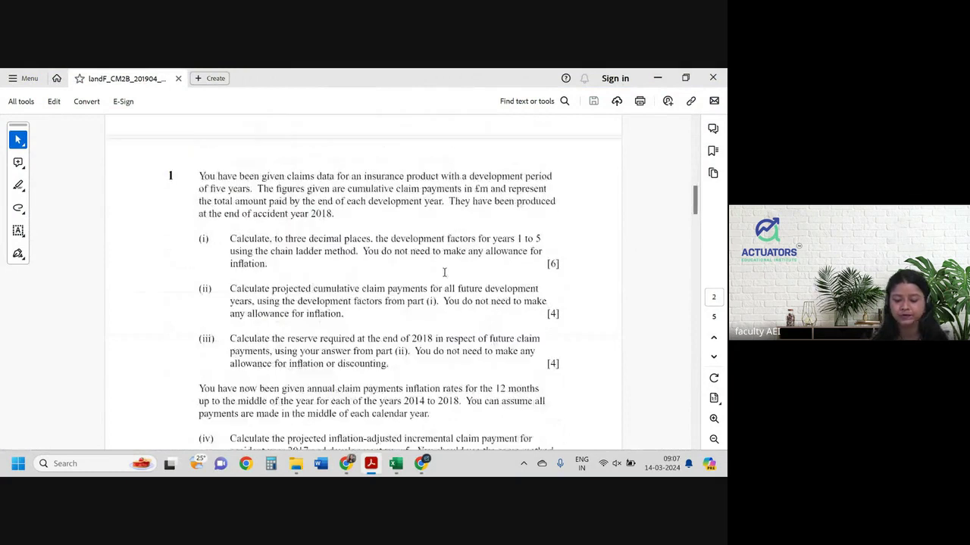
pyautogui.scroll(-3, 445, 276)
pyautogui.scroll(-5, 444, 276)
pyautogui.scroll(-5, 445, 275)
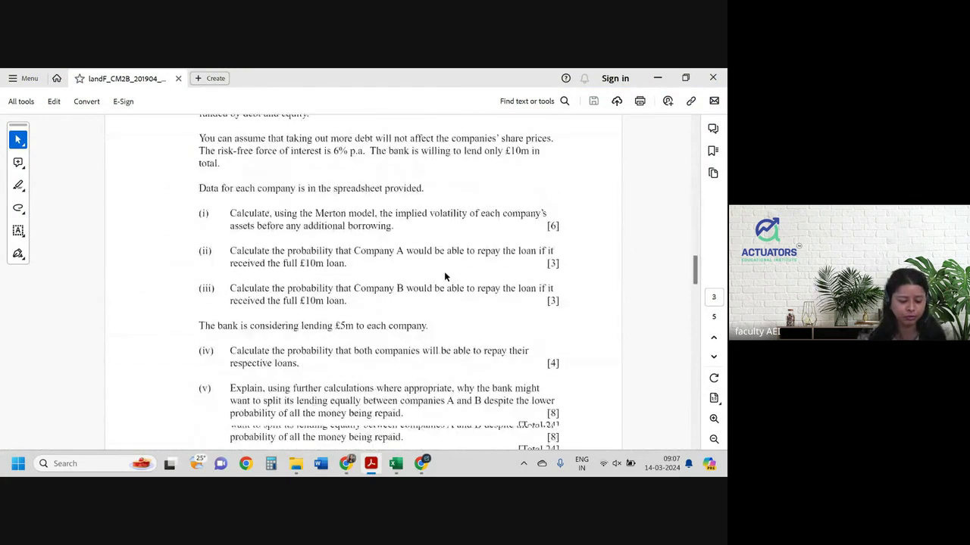
pyautogui.scroll(-6, 445, 275)
pyautogui.scroll(-10, 444, 275)
pyautogui.scroll(-10, 444, 275)
pyautogui.scroll(10, 443, 275)
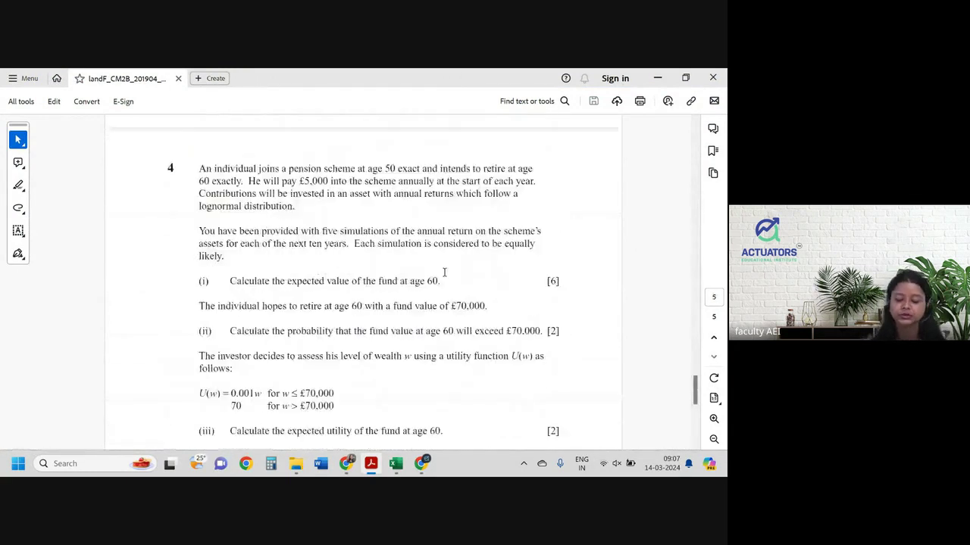
pyautogui.scroll(9, 444, 273)
pyautogui.scroll(10, 444, 271)
pyautogui.scroll(4, 444, 271)
pyautogui.scroll(-3, 444, 271)
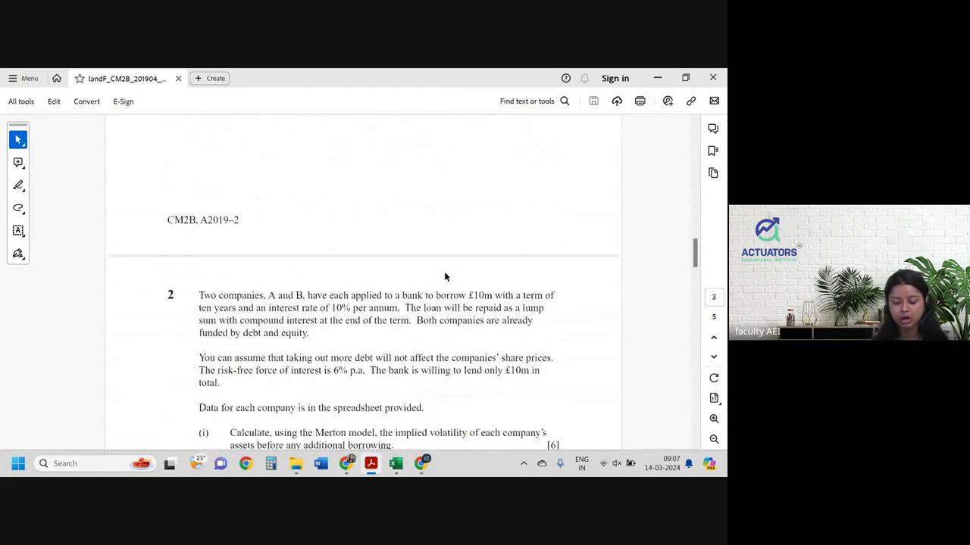
pyautogui.scroll(-1, 444, 271)
pyautogui.scroll(10, 443, 271)
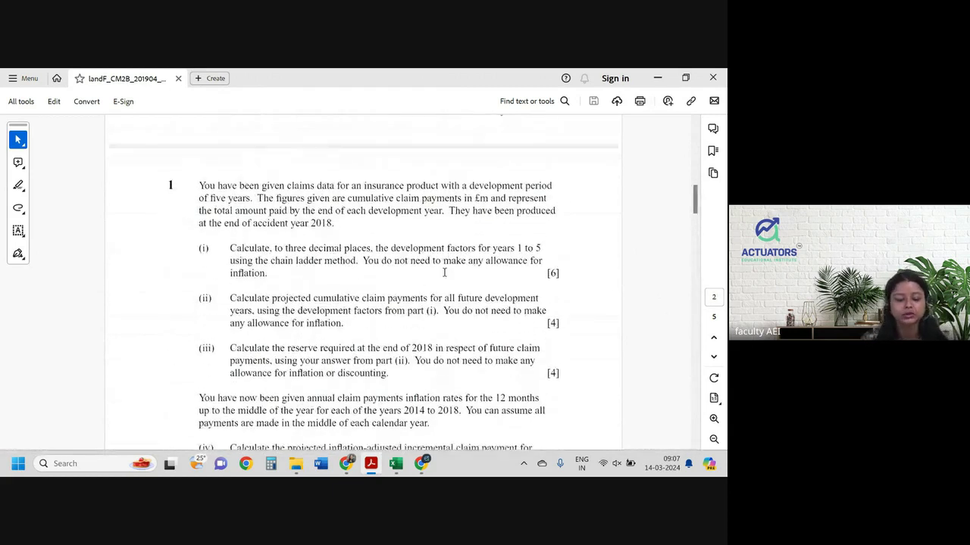
pyautogui.scroll(-1, 444, 271)
pyautogui.scroll(-1, 444, 271)
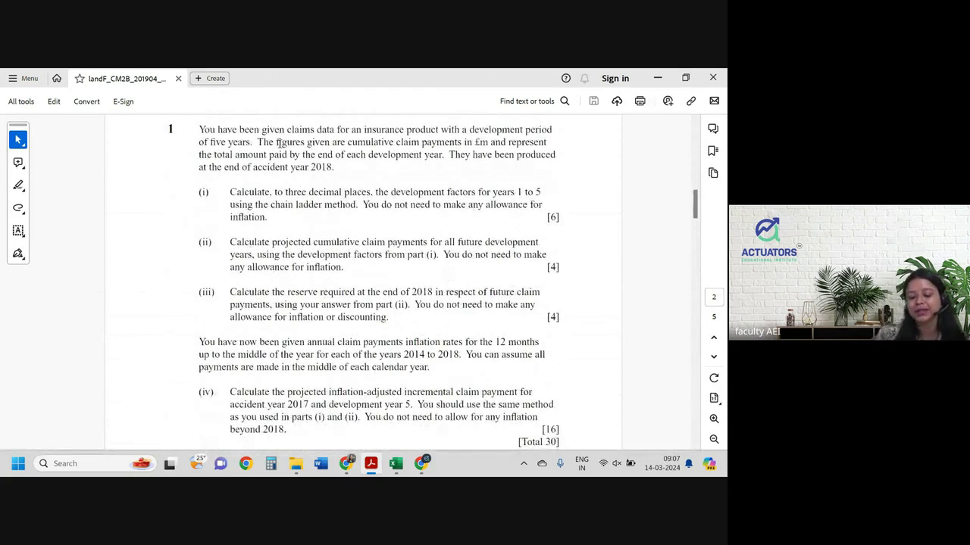
pyautogui.moveTo(277, 142); pyautogui.dragTo(350, 130)
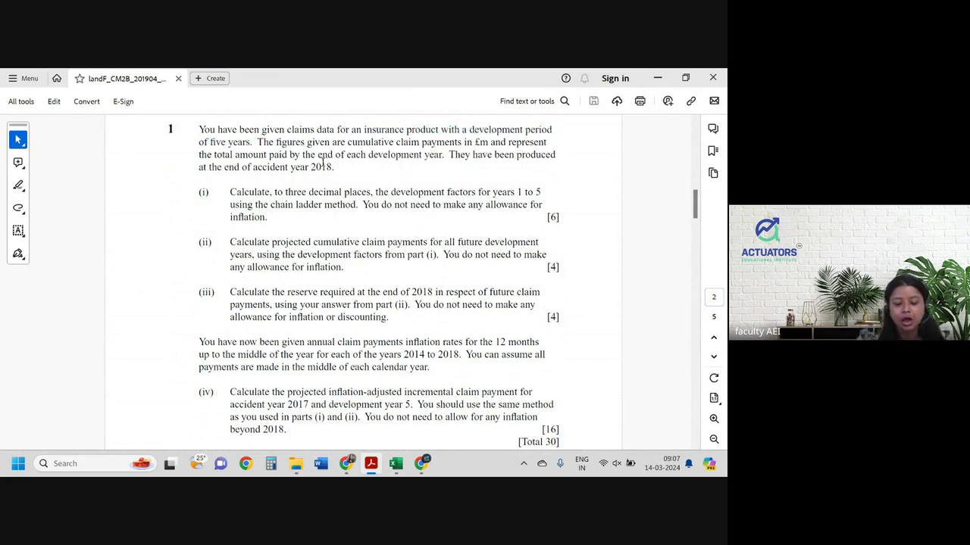
# - Highlight 'are cumulative claim payments' and mark the wording about amounts paid to end of 2018
pyautogui.moveTo(332, 142); pyautogui.dragTo(461, 142)
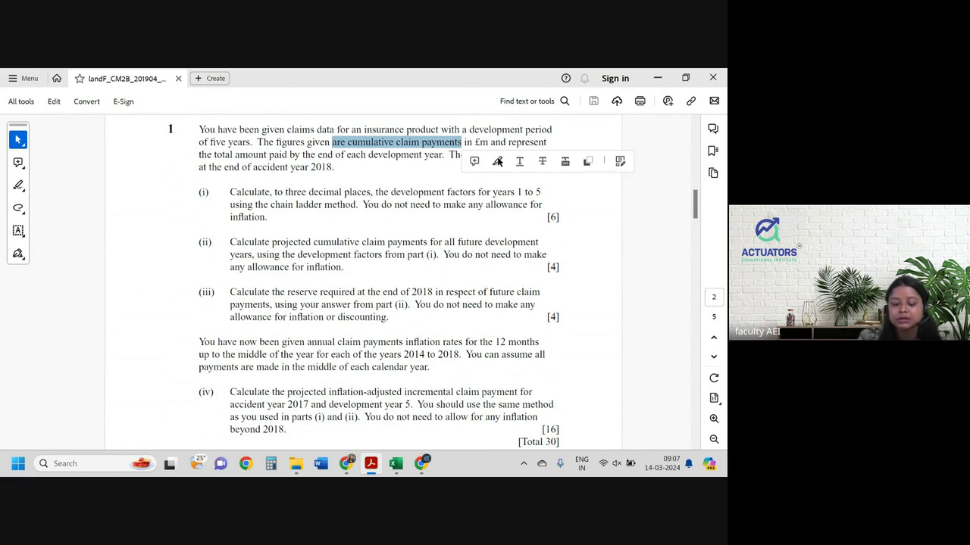
pyautogui.click(498, 160)
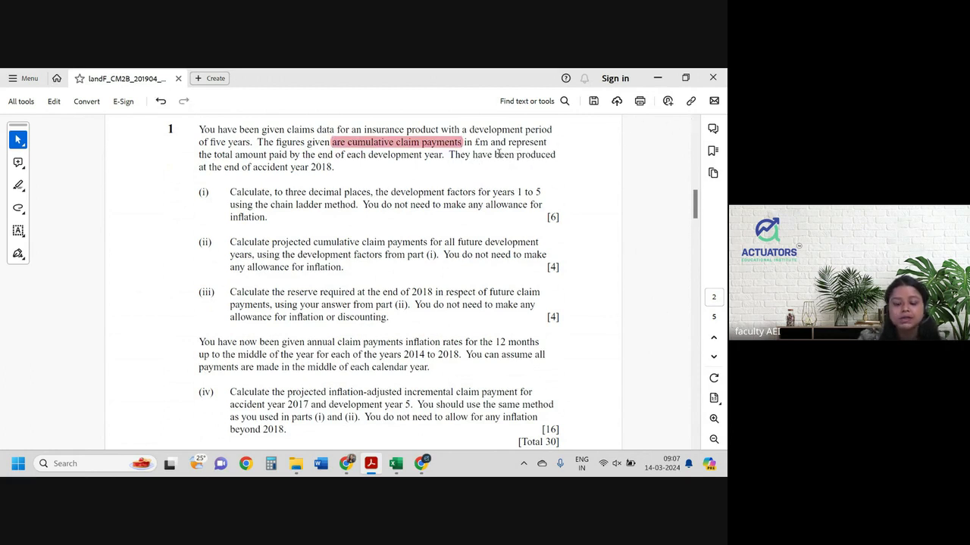
pyautogui.moveTo(211, 157); pyautogui.dragTo(442, 158)
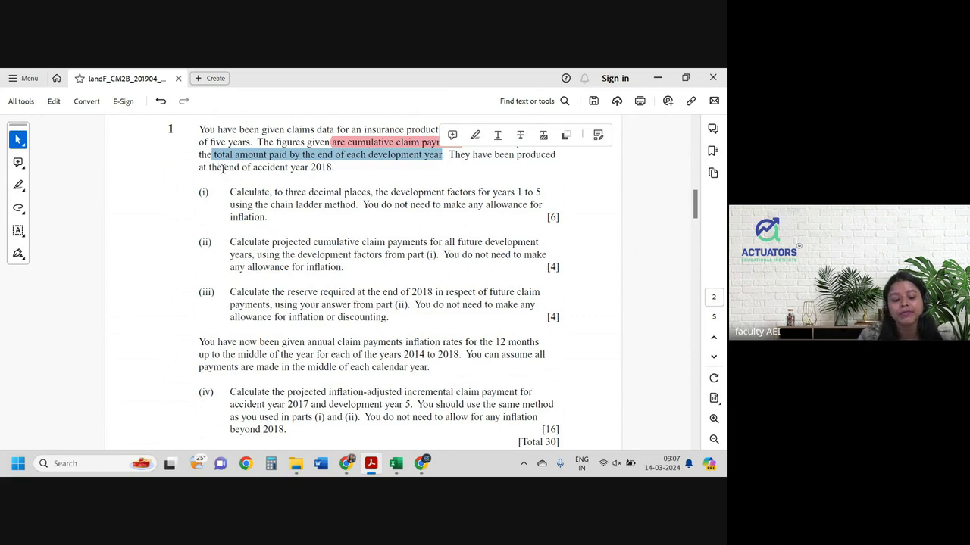
pyautogui.moveTo(224, 168); pyautogui.dragTo(333, 167)
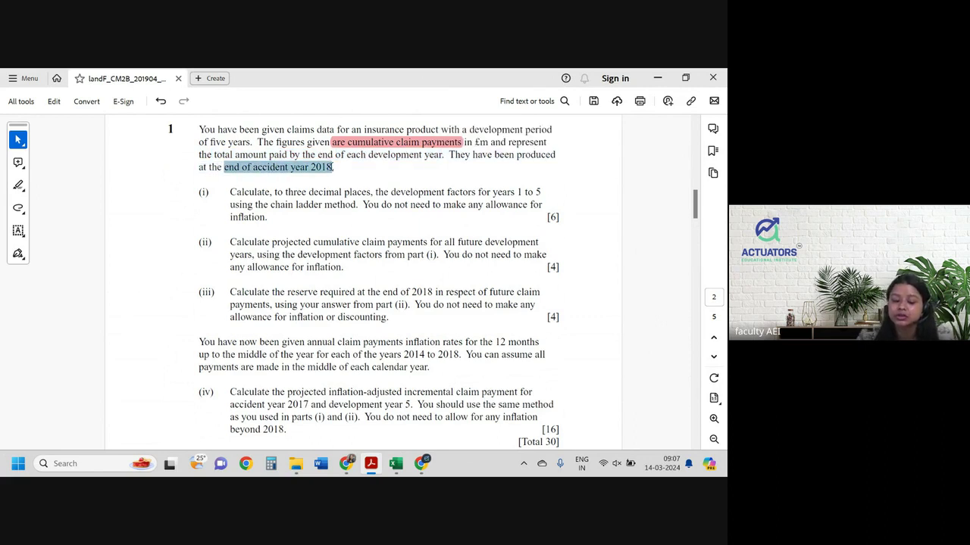
pyautogui.moveTo(331, 167); pyautogui.dragTo(332, 166)
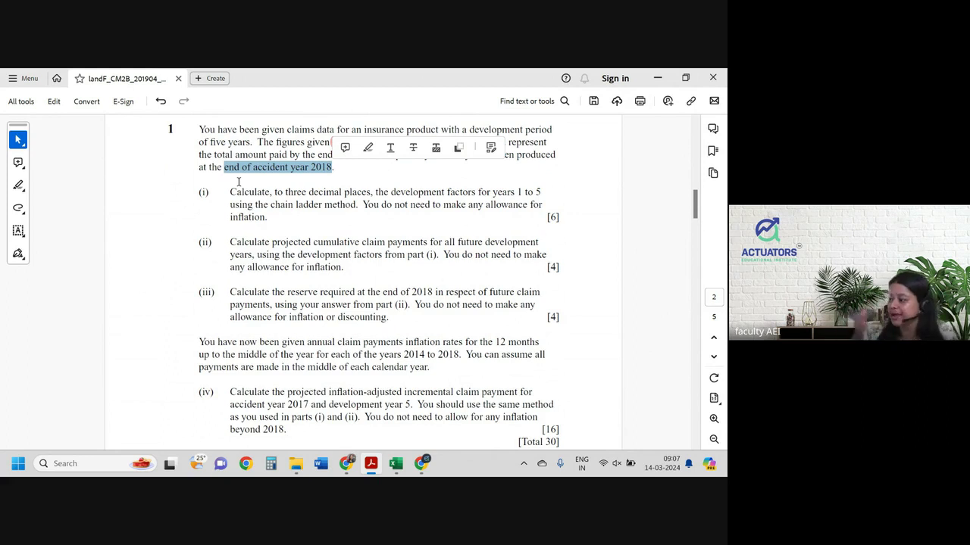
# - Highlight 'to three decimal places' and mark the chain ladder and allowance wording in part (i)
pyautogui.moveTo(274, 194); pyautogui.dragTo(354, 193)
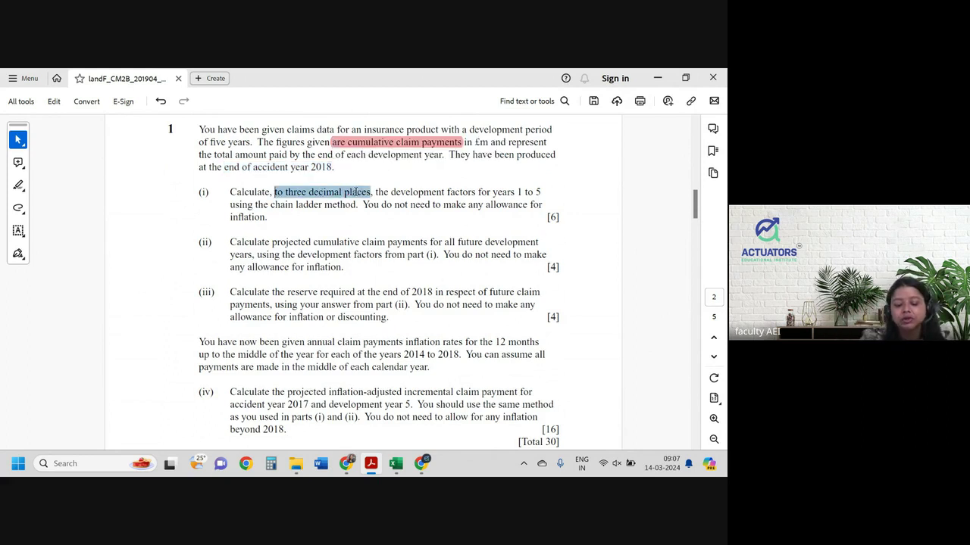
pyautogui.click(387, 177)
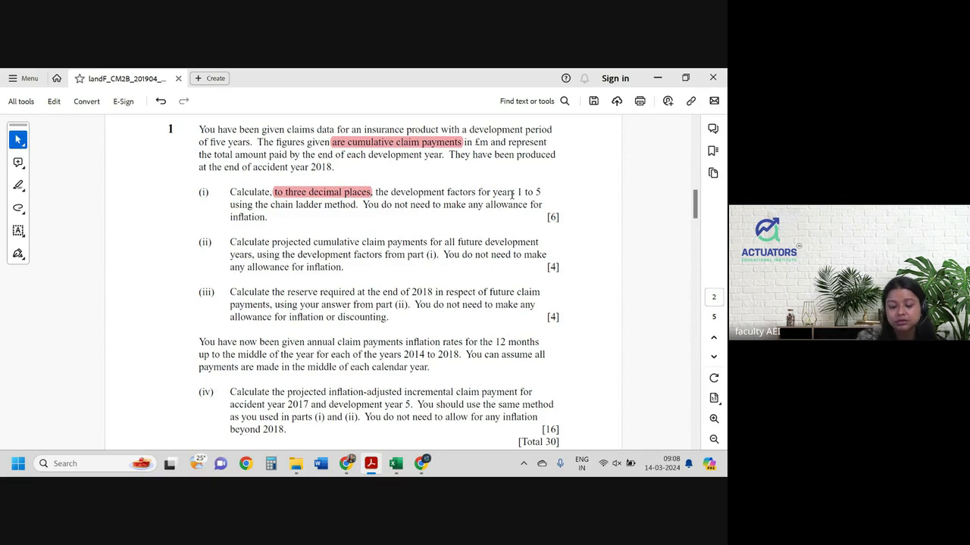
pyautogui.moveTo(270, 204); pyautogui.dragTo(353, 209)
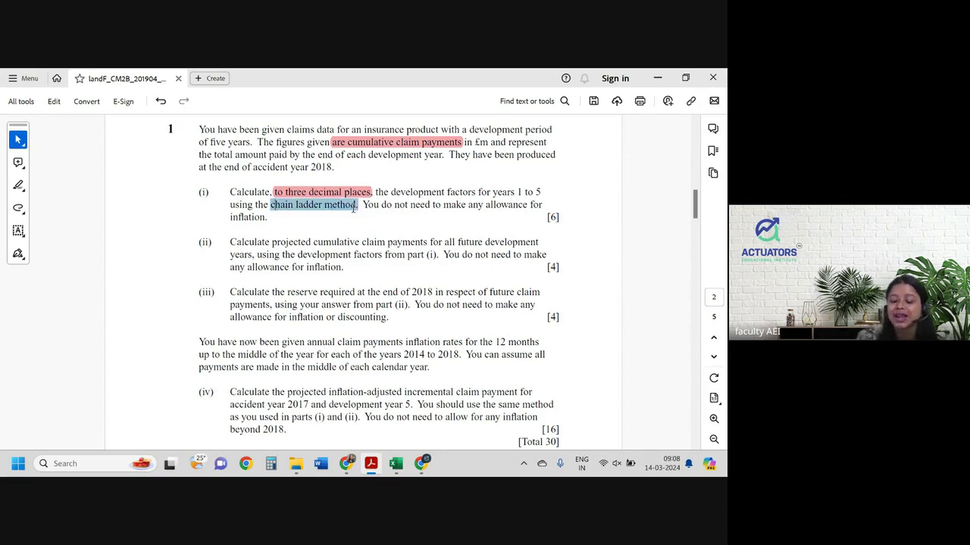
pyautogui.moveTo(431, 204); pyautogui.dragTo(509, 214)
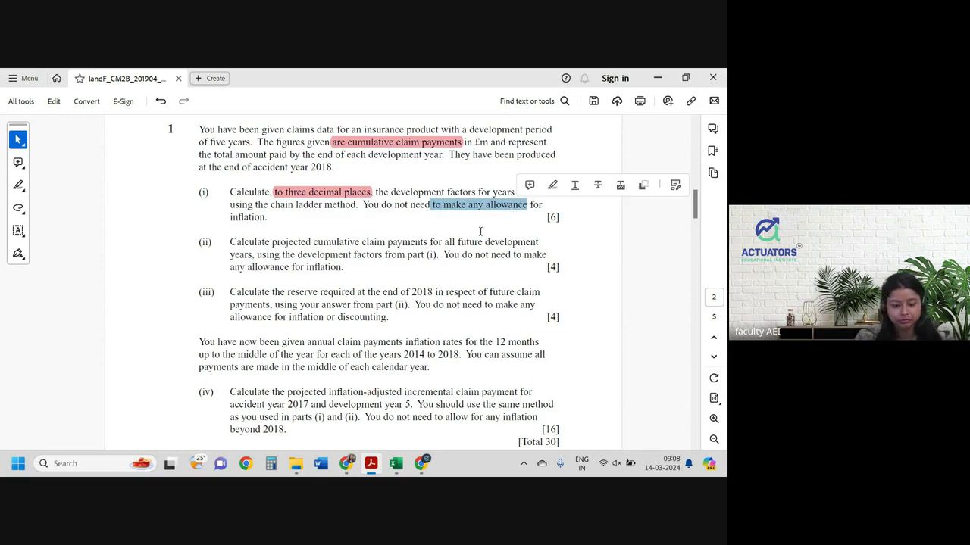
pyautogui.scroll(-2, 306, 306)
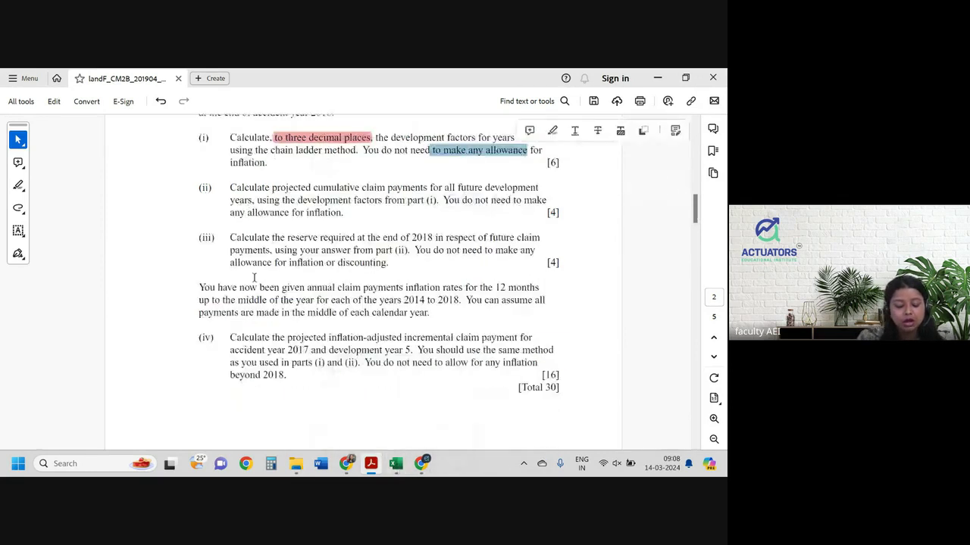
pyautogui.scroll(3, 305, 306)
# - Bring up the Excel workbook, hide File Explorer, close the Accessibility pane, and move toward sheet (iv)
pyautogui.click(402, 468)
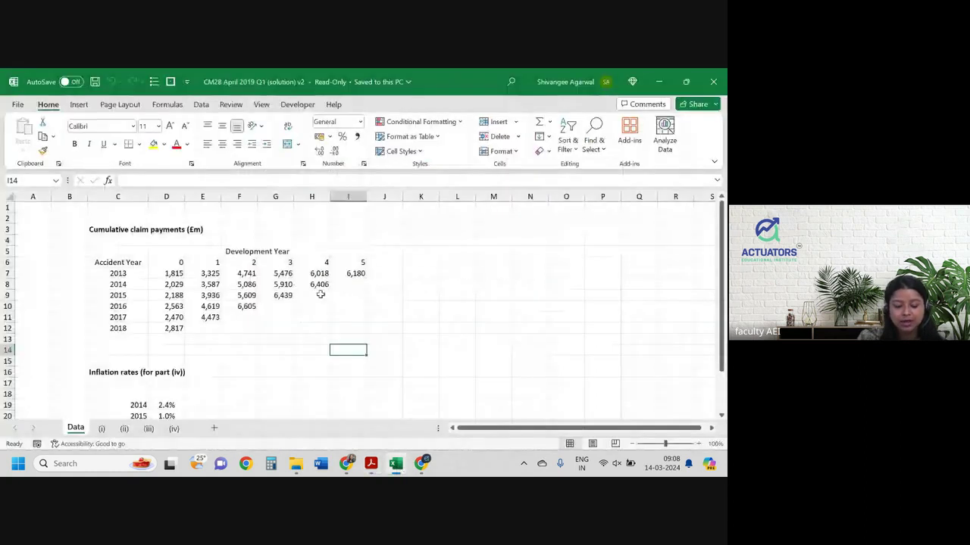
pyautogui.moveTo(295, 466)
pyautogui.click(295, 409)
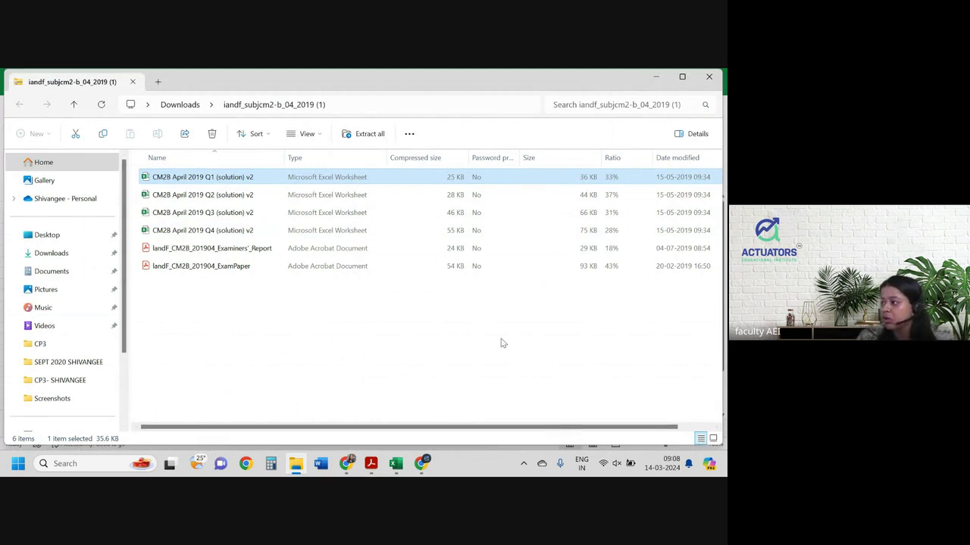
pyautogui.click(656, 77)
pyautogui.click(98, 444)
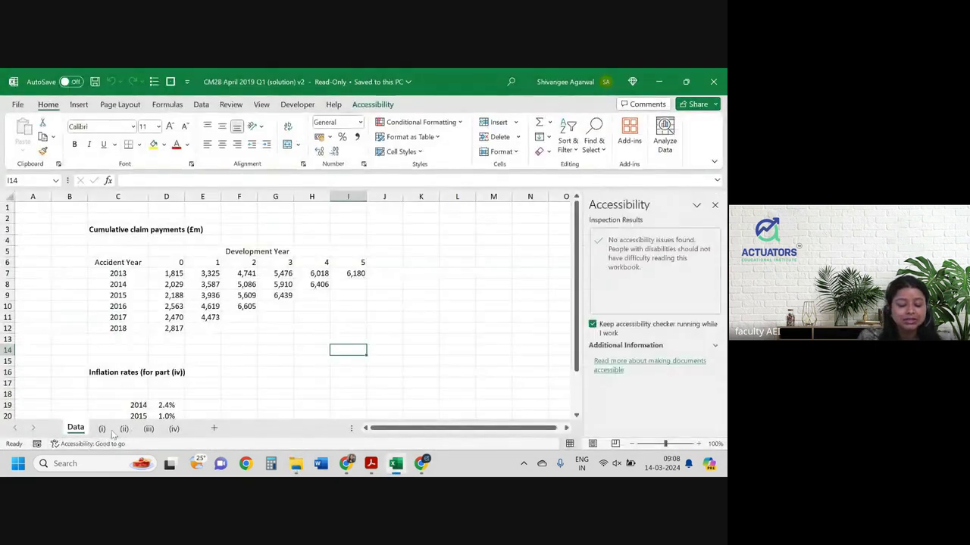
pyautogui.click(714, 205)
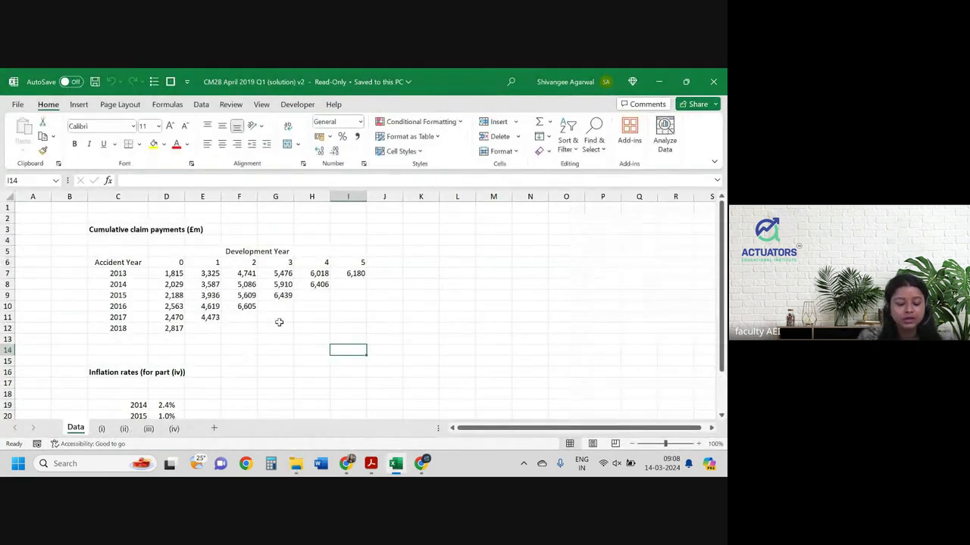
pyautogui.hotkey('ctrl', 'pagedown')
pyautogui.hotkey('ctrl', 'pagedown')
pyautogui.hotkey('ctrl', 'pagedown')
pyautogui.hotkey('ctrl', 'pagedown')
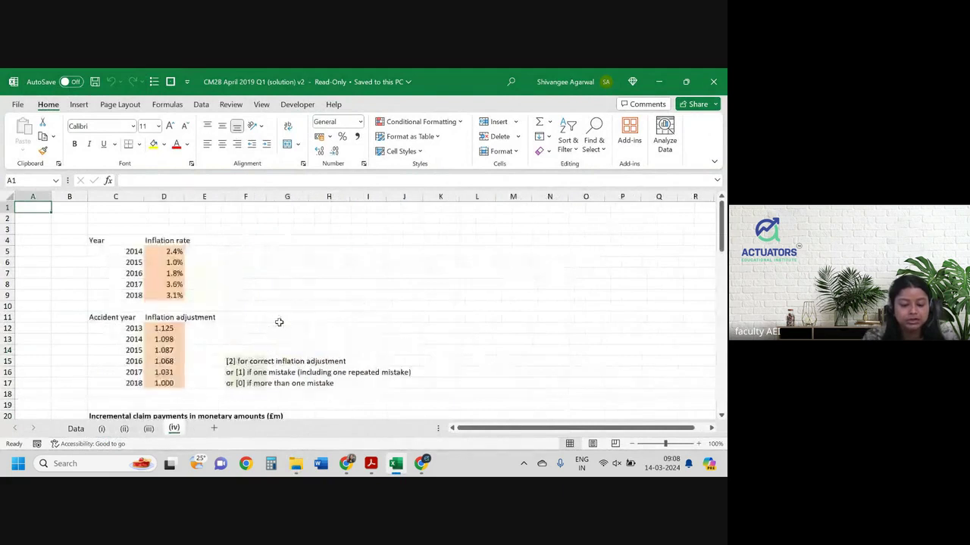
# - Undo the development factor values E5:I6 on sheet (ii)
pyautogui.hotkey('ctrl', 'pageup')
pyautogui.hotkey('ctrl', 'pageup')
pyautogui.hotkey('ctrl', 'pageup')
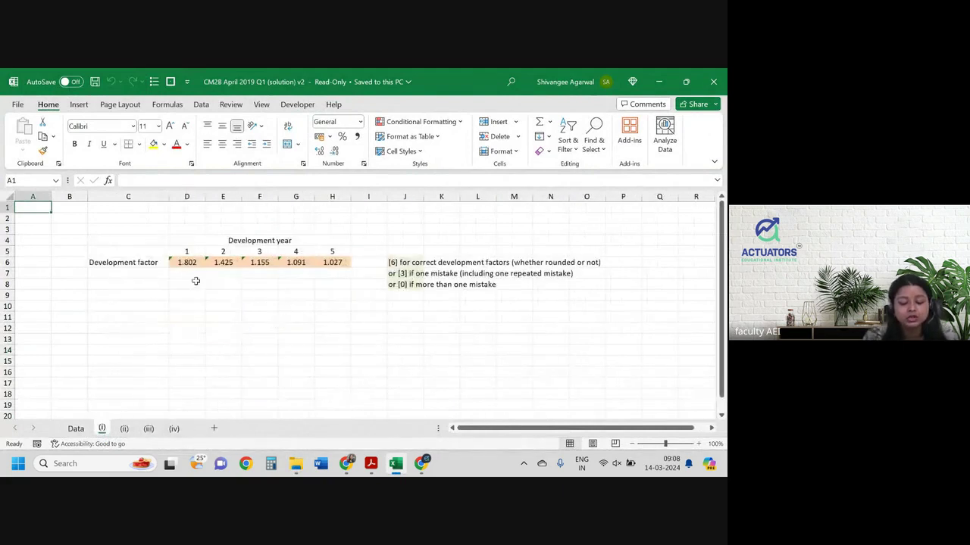
pyautogui.moveTo(189, 263); pyautogui.dragTo(360, 263)
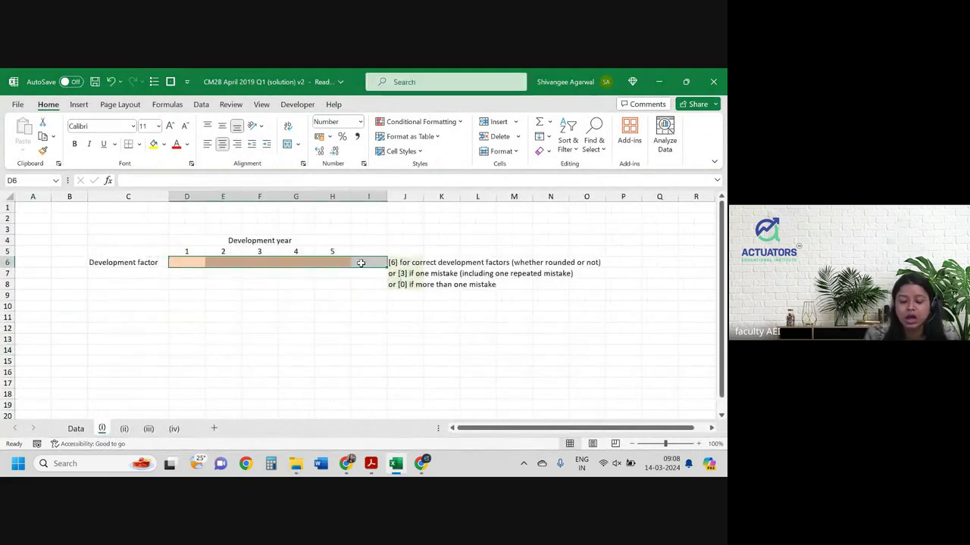
pyautogui.hotkey('ctrl', 'pagedown')
pyautogui.click(227, 262)
pyautogui.moveTo(259, 261); pyautogui.dragTo(390, 257)
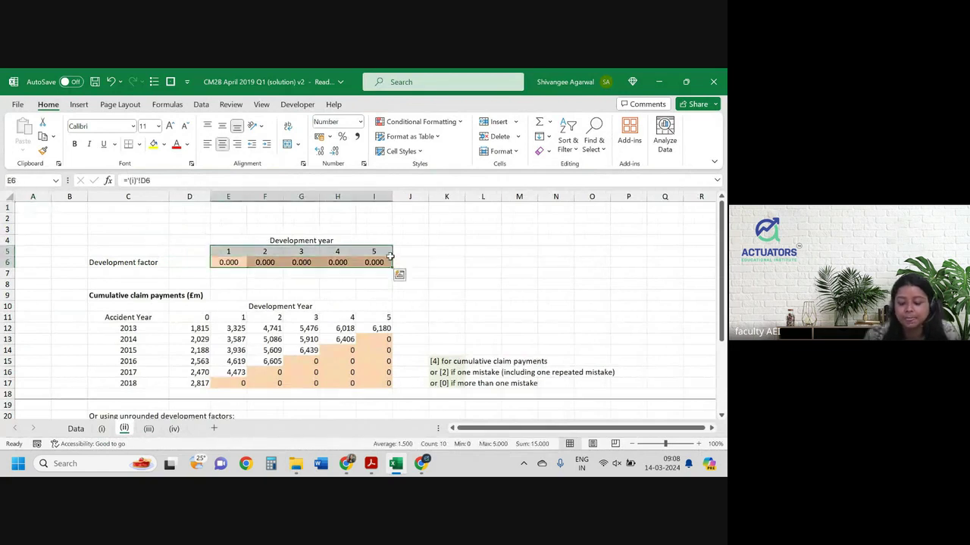
pyautogui.hotkey('ctrl', 'z')
pyautogui.hotkey('ctrl', 'z')
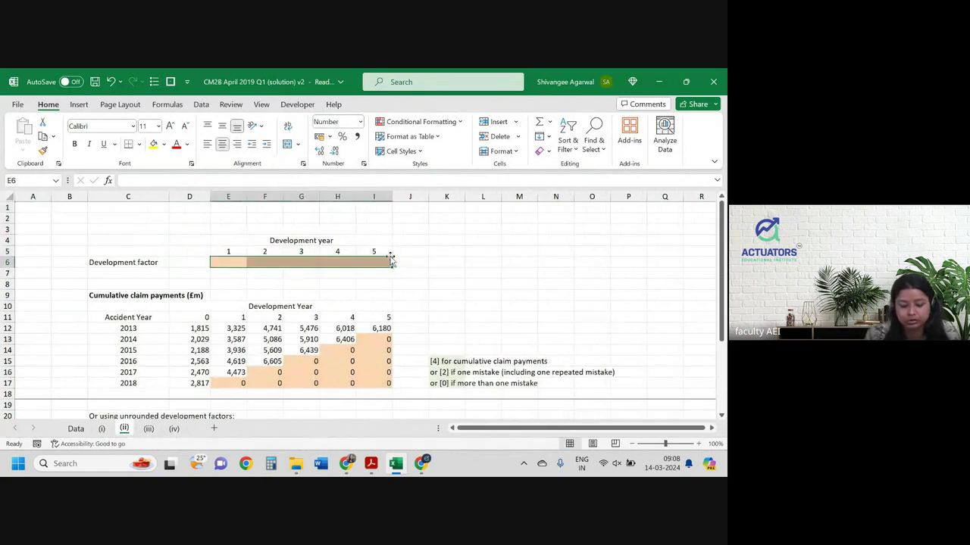
pyautogui.hotkey('ctrl', 'z')
# - Clear the projected payments on sheet (ii), row by row from 2018 up to 2014
pyautogui.press('Down')
pyautogui.press('Down')
pyautogui.press('Down')
pyautogui.press('Down')
pyautogui.press('Down')
pyautogui.press('Down')
pyautogui.press('Down')
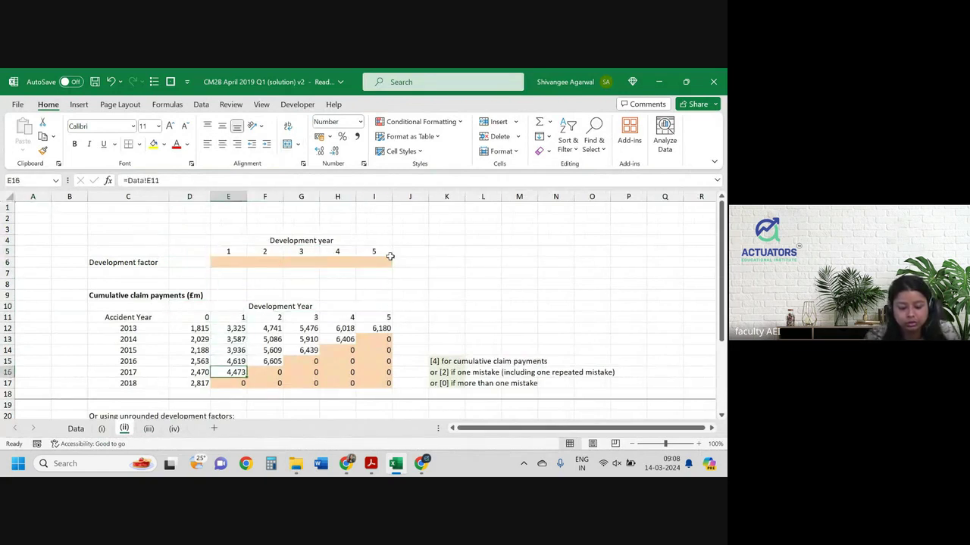
pyautogui.press('Down')
pyautogui.press('Down')
pyautogui.hotkey('ctrl', 'shift', 'Right')
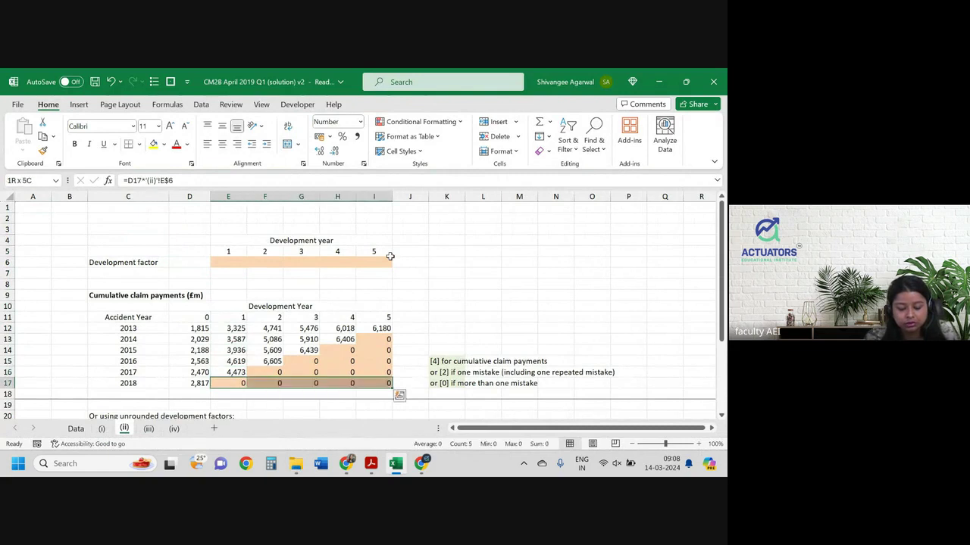
pyautogui.press('Delete')
pyautogui.press('Up')
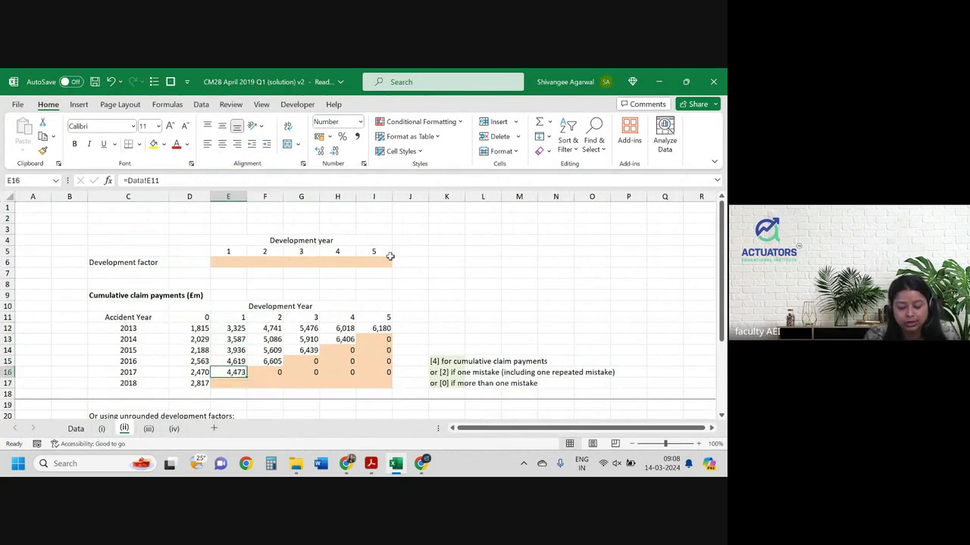
pyautogui.press('Right')
pyautogui.hotkey('ctrl', 'shift', 'Right')
pyautogui.press('Delete')
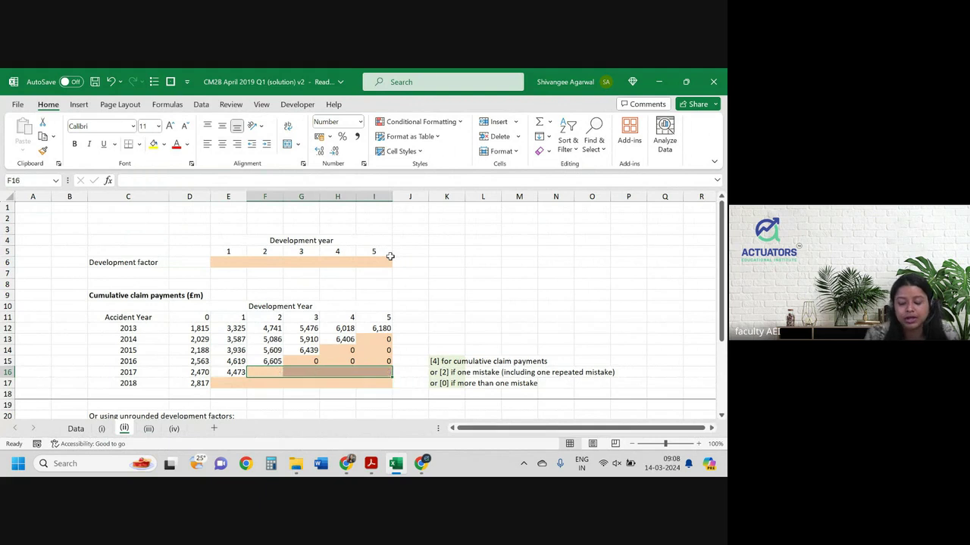
pyautogui.press('Up')
pyautogui.press('Right')
pyautogui.hotkey('ctrl', 'shift', 'Right')
pyautogui.press('Delete')
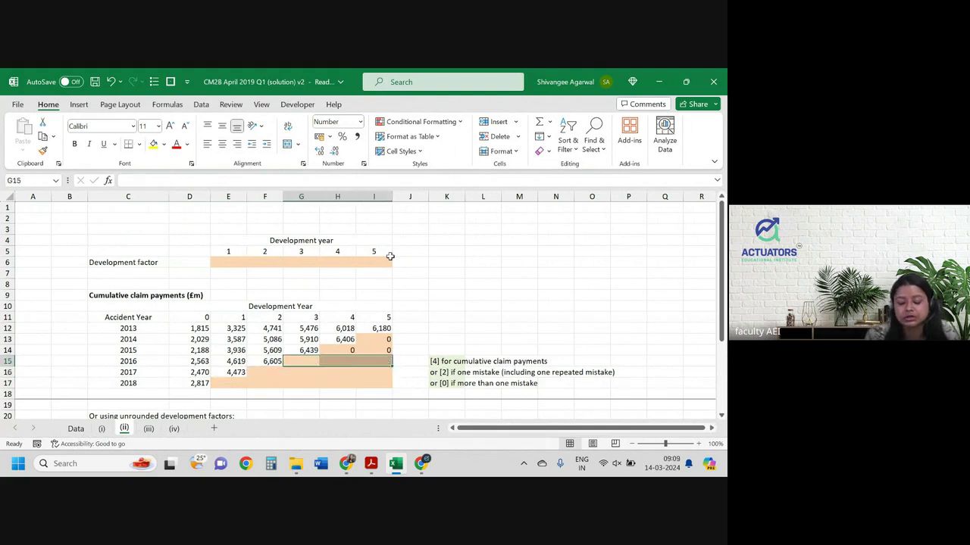
pyautogui.press('Up')
pyautogui.press('Right')
pyautogui.press('Right')
pyautogui.press('Left')
pyautogui.hotkey('ctrl', 'shift', 'Right')
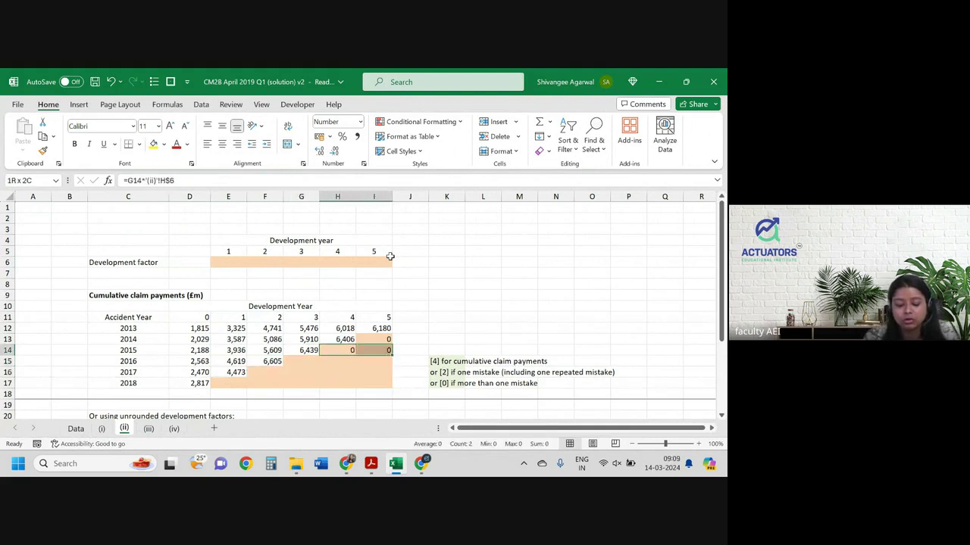
pyautogui.press('Delete')
pyautogui.press('Up')
pyautogui.press('Right')
pyautogui.press('Delete')
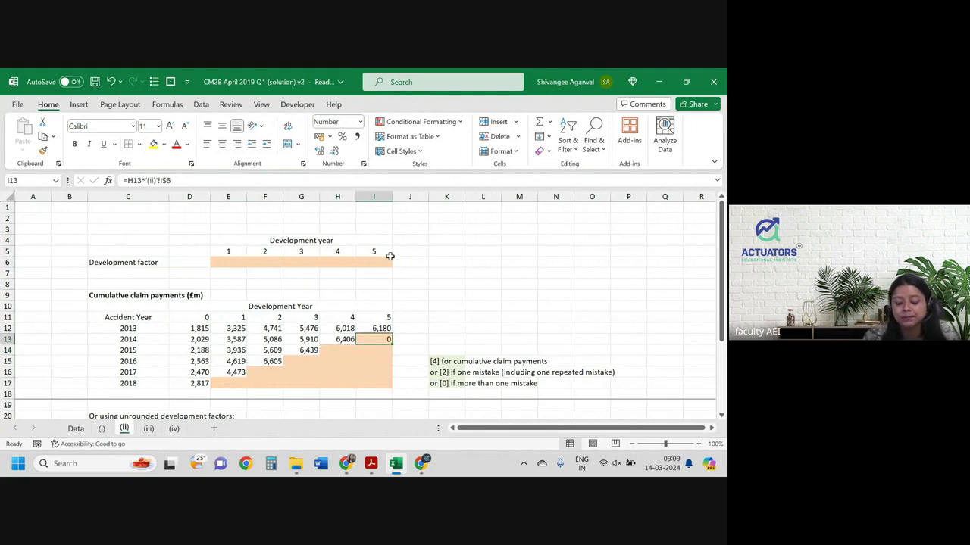
# - Clear sheet (iii)'s future claim payments and sheet (iv)'s inflation rates and adjustment factors
pyautogui.hotkey('ctrl', 'pagedown')
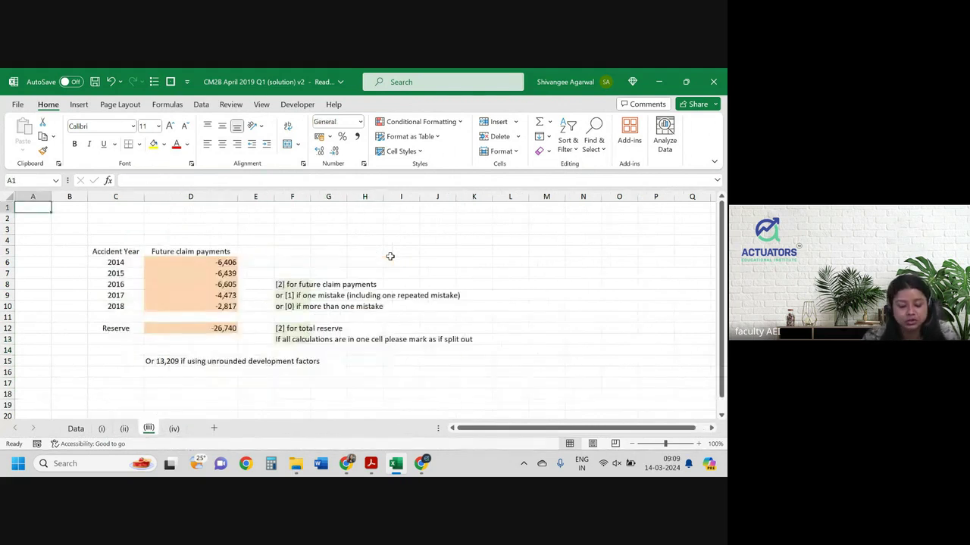
pyautogui.moveTo(213, 261); pyautogui.dragTo(214, 326)
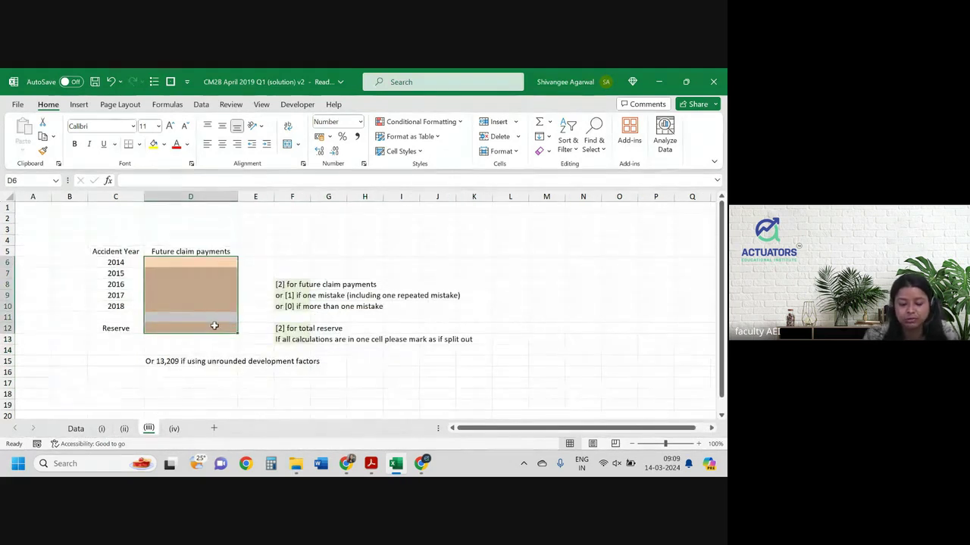
pyautogui.hotkey('ctrl', 'pagedown')
pyautogui.moveTo(170, 247); pyautogui.dragTo(172, 293)
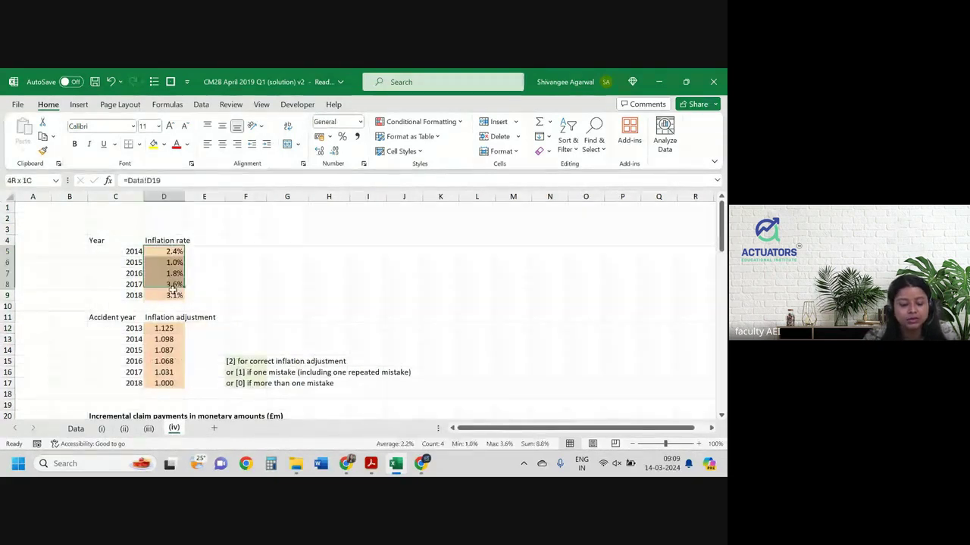
pyautogui.press('Delete')
pyautogui.press('Down')
pyautogui.press('Down')
pyautogui.press('Down')
pyautogui.press('Down')
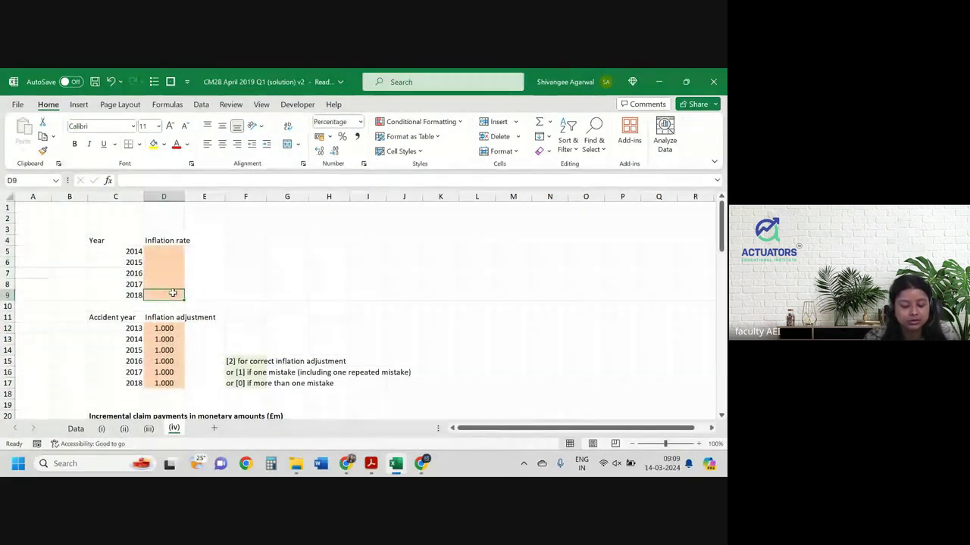
pyautogui.press('Down')
pyautogui.press('Down')
pyautogui.press('Down')
pyautogui.hotkey('ctrl', 'shift', 'Down')
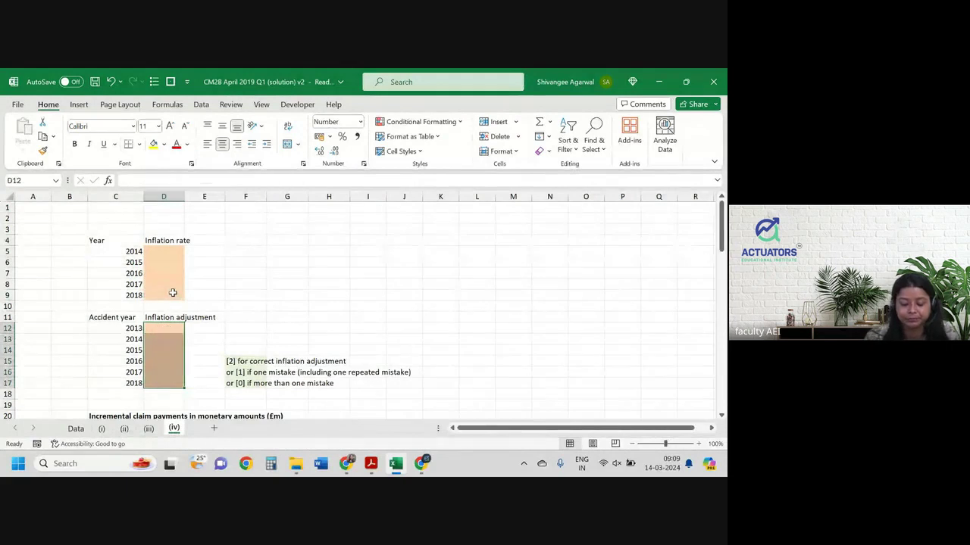
pyautogui.press('Up')
# - Highlight 'development factors' in part (i) of the question paper, then return to Excel
pyautogui.hotkey('ctrl', 'pageup')
pyautogui.hotkey('ctrl', 'pageup')
pyautogui.hotkey('ctrl', 'pageup')
pyautogui.hotkey('ctrl', 'pageup')
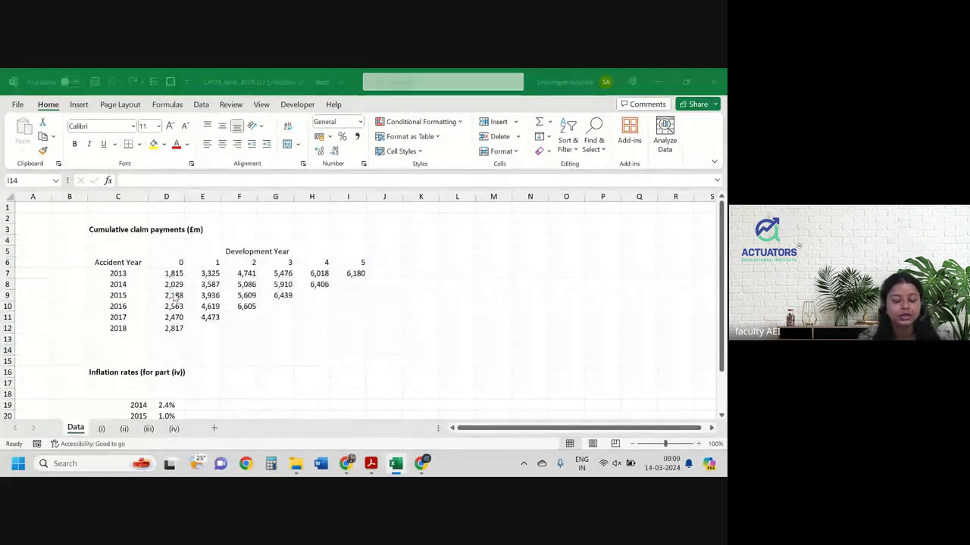
pyautogui.hotkey('alt', 'Tab')
pyautogui.hotkey('alt', 'Tab')
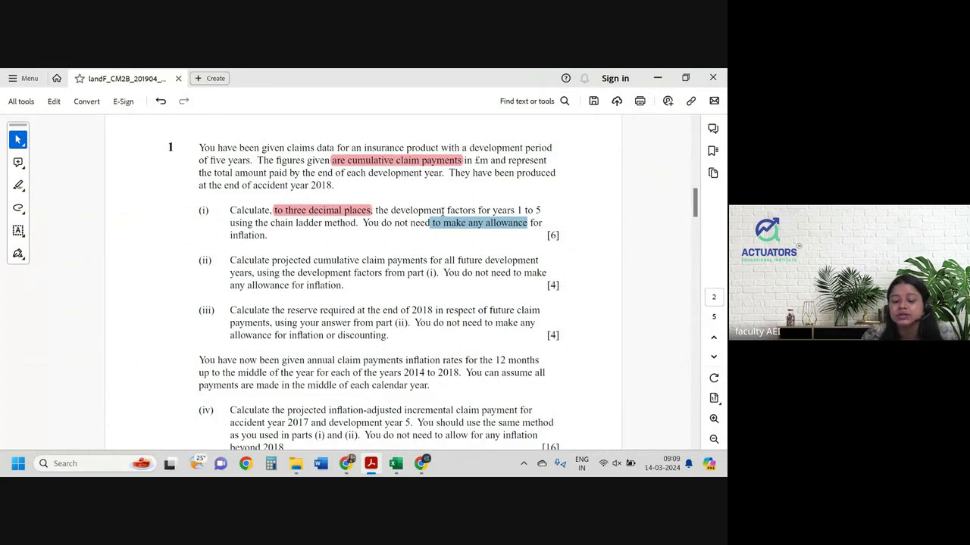
pyautogui.moveTo(390, 210); pyautogui.dragTo(475, 210)
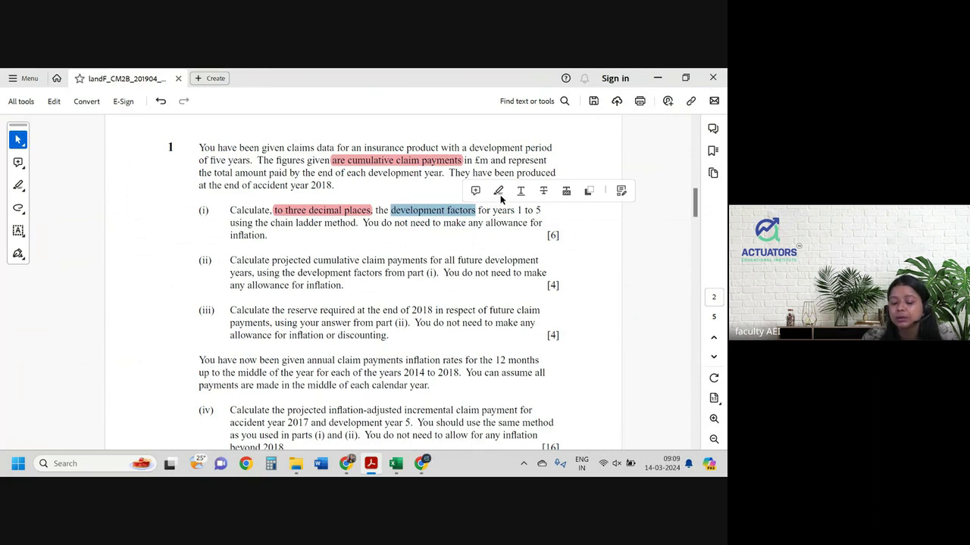
pyautogui.click(498, 189)
pyautogui.hotkey('alt', 'Tab')
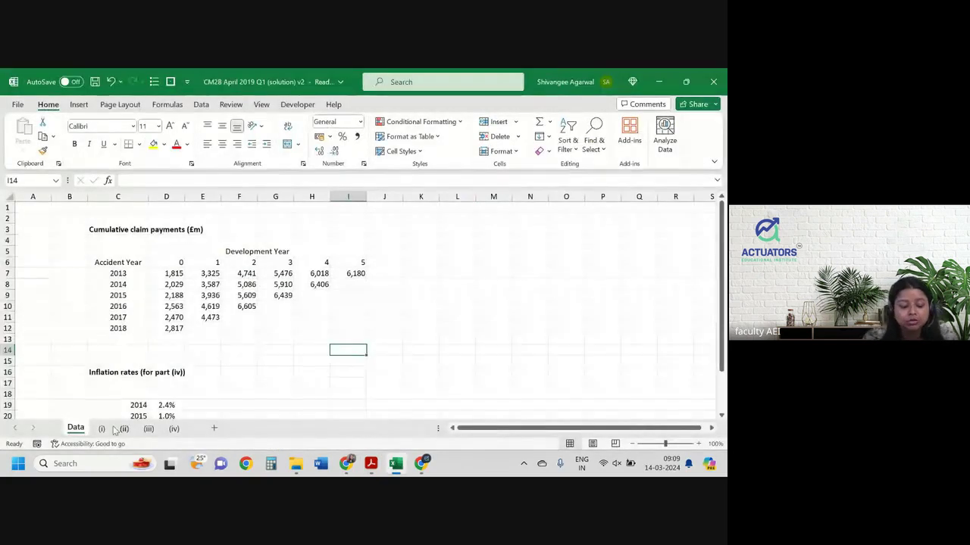
# - Enter =SUM(Data!E7:E11)/SUM(Data!D7:D11) in sheet (i) cell D6 as the year-1 development factor
pyautogui.click(124, 429)
pyautogui.click(102, 428)
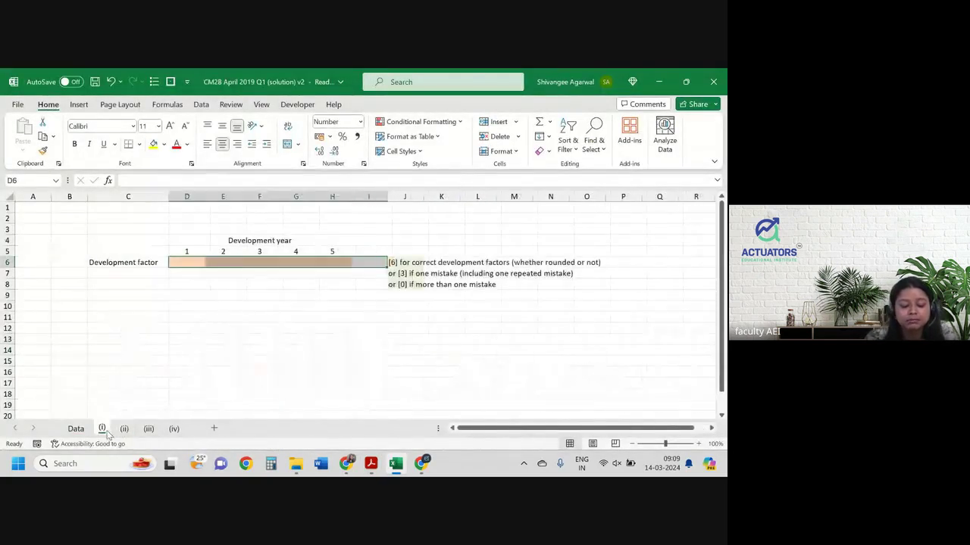
pyautogui.click(190, 263)
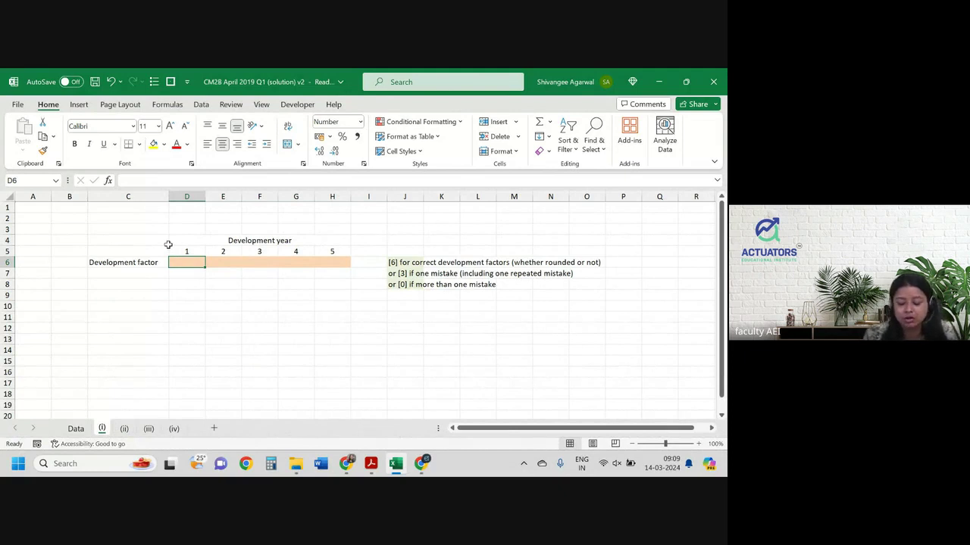
pyautogui.write('=sum(')
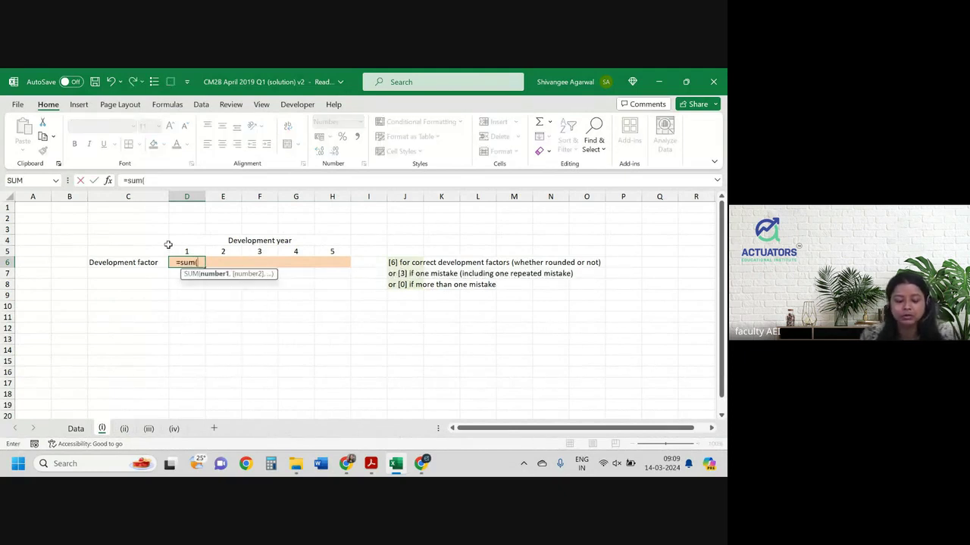
pyautogui.hotkey('ctrl', 'pageup')
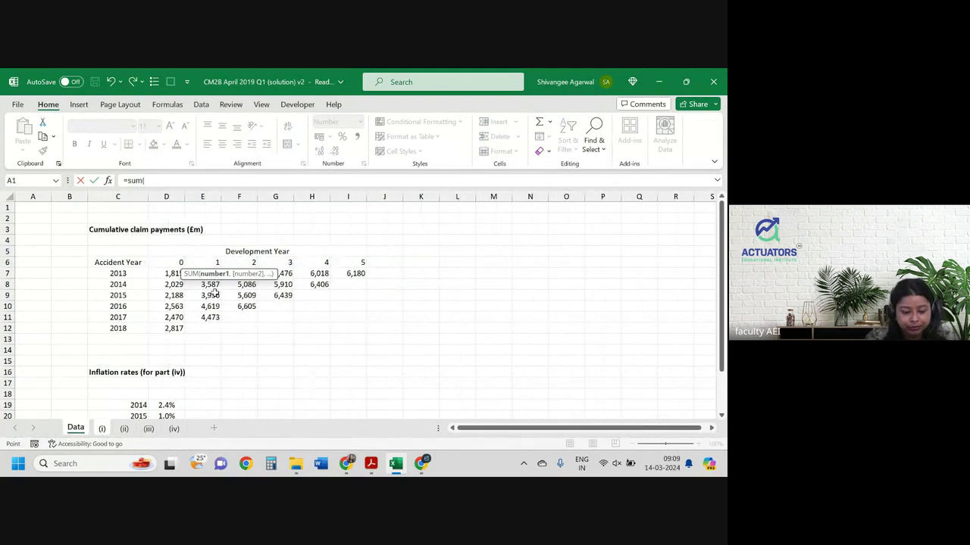
pyautogui.moveTo(210, 315); pyautogui.dragTo(205, 279)
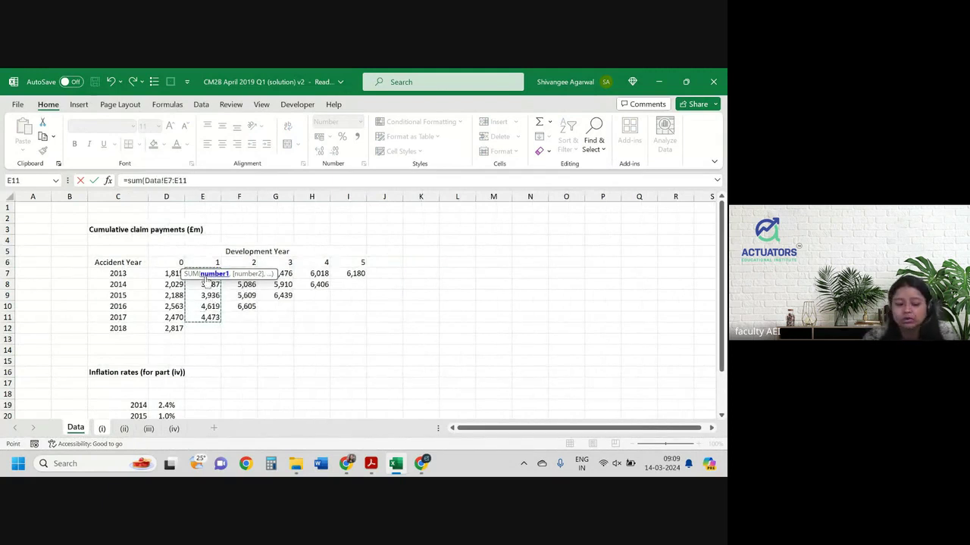
pyautogui.write(')/s')
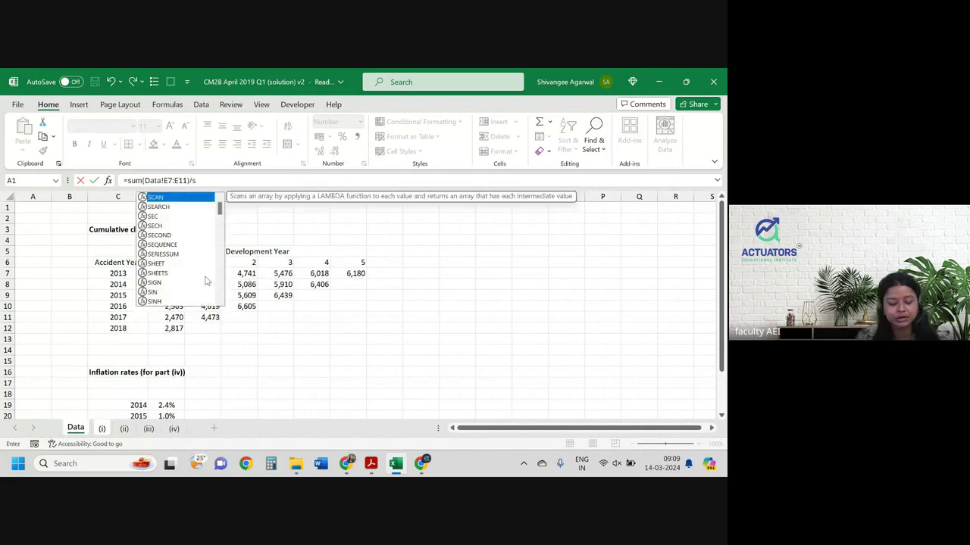
pyautogui.write('um(')
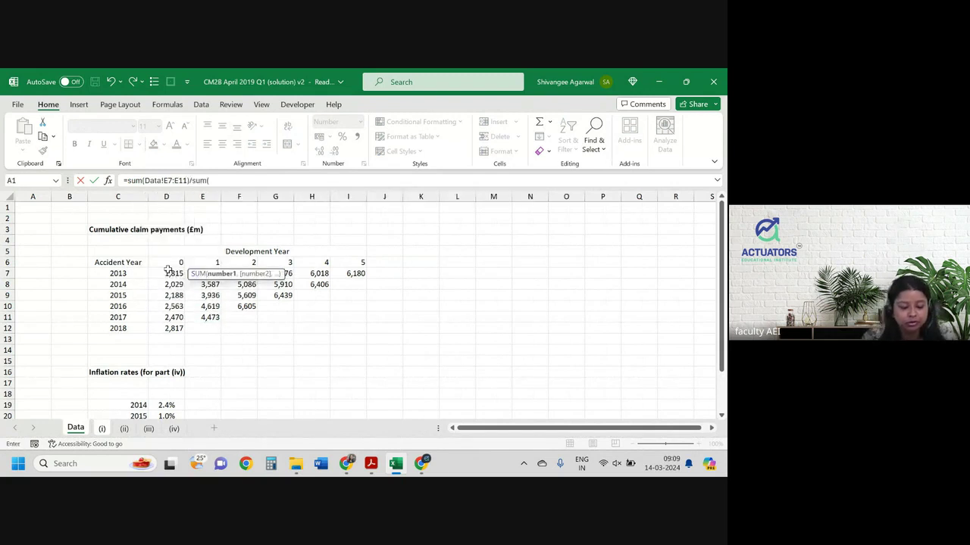
pyautogui.moveTo(170, 274); pyautogui.dragTo(175, 318)
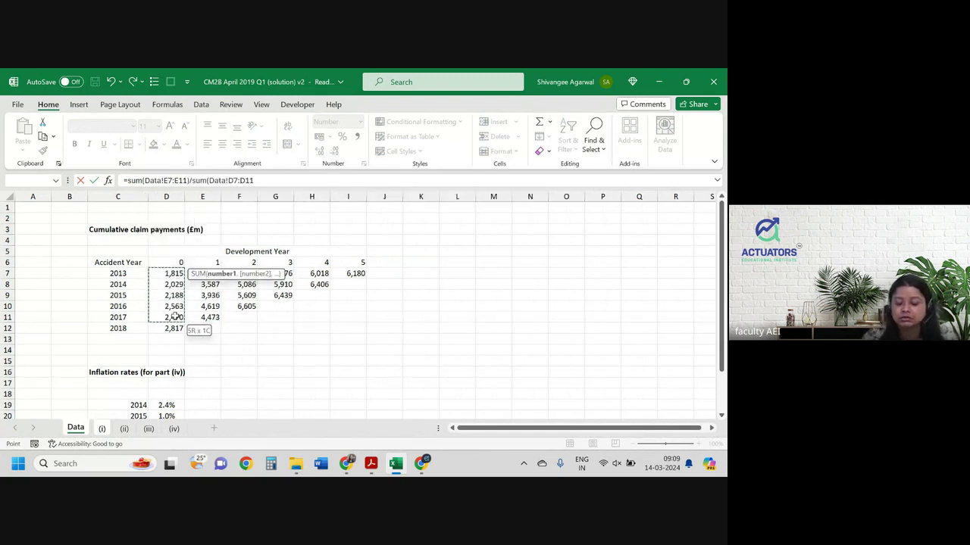
pyautogui.press('Return')
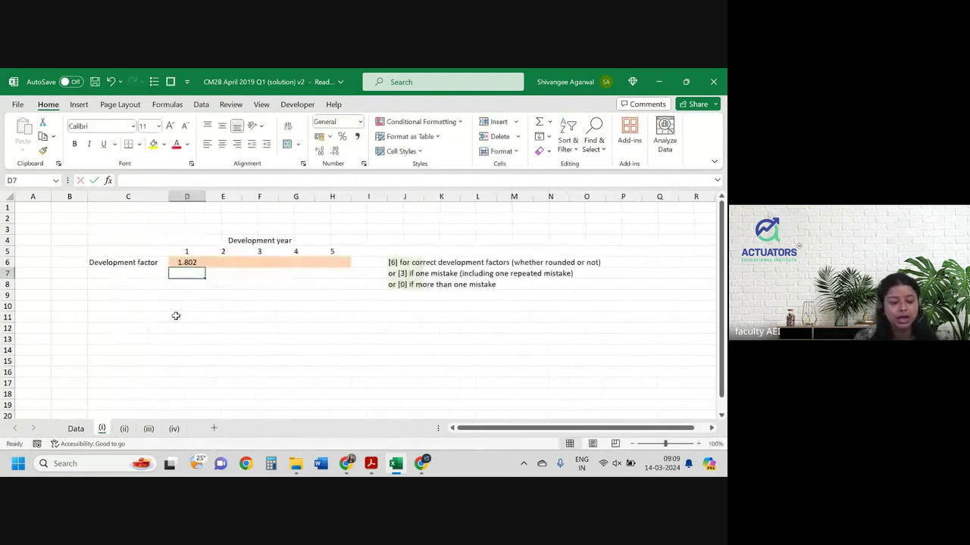
# - Adjust D6's displayed decimals to check the factor reads 1.802
pyautogui.click(193, 262)
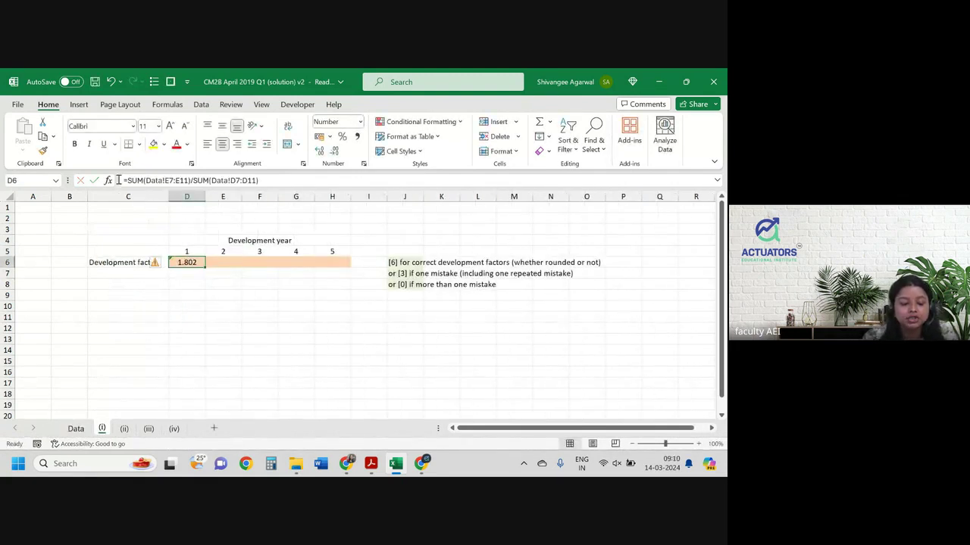
pyautogui.click(335, 151)
pyautogui.click(320, 151)
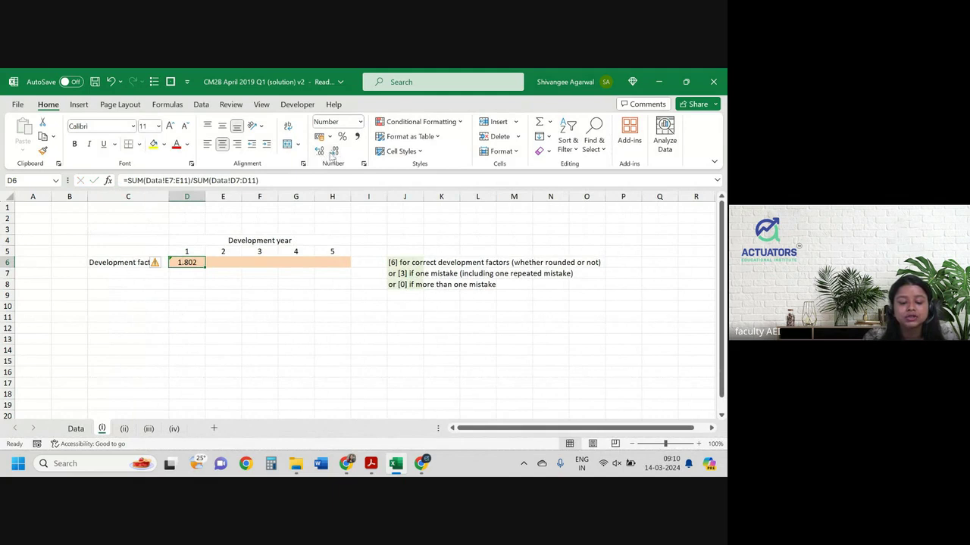
pyautogui.click(335, 151)
pyautogui.click(320, 152)
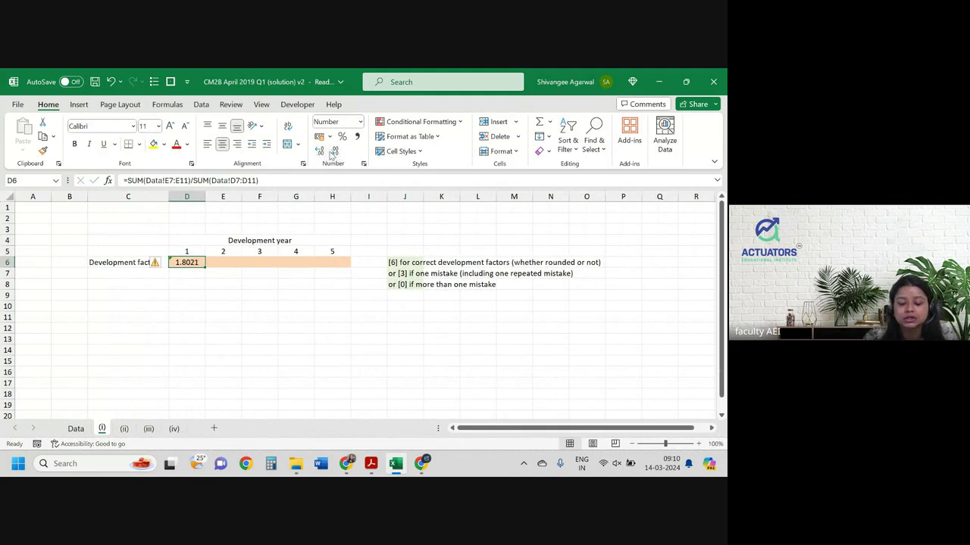
pyautogui.click(128, 180)
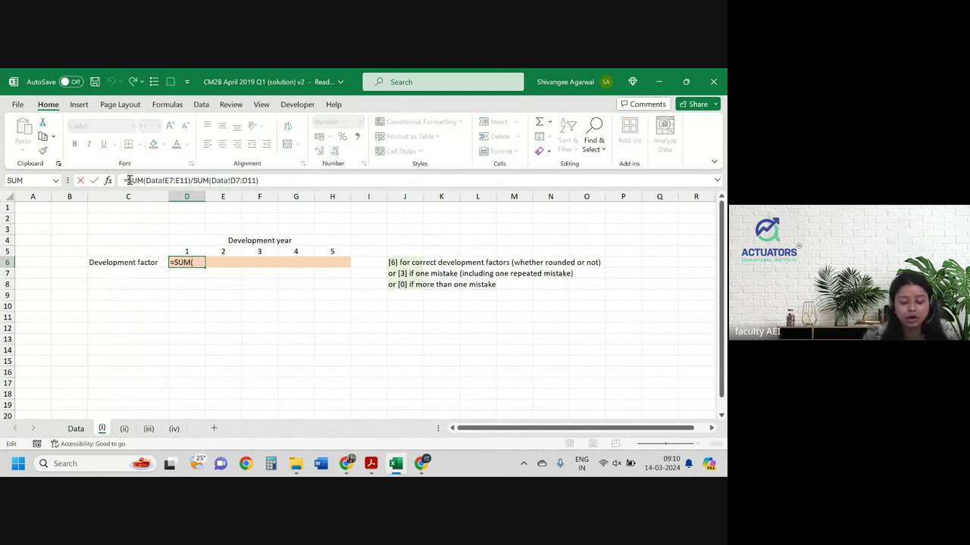
# - Wrap the D6 factor formula in ROUND to three decimal places
pyautogui.write('round(')
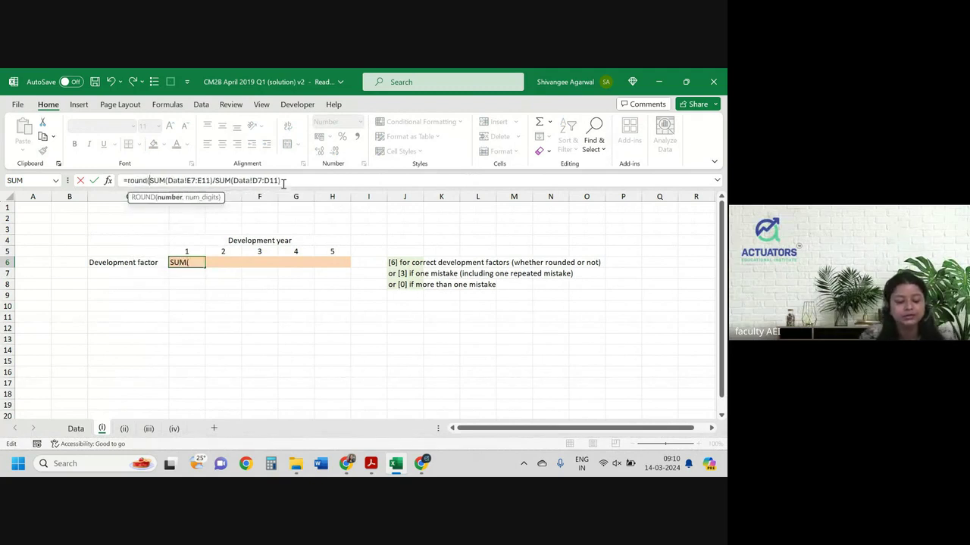
pyautogui.click(308, 183)
pyautogui.write('3)')
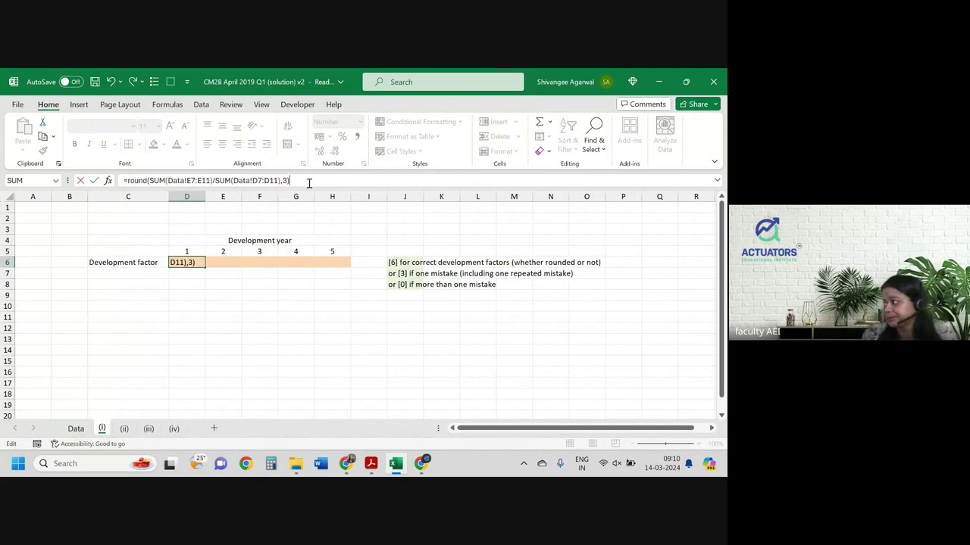
pyautogui.press('Return')
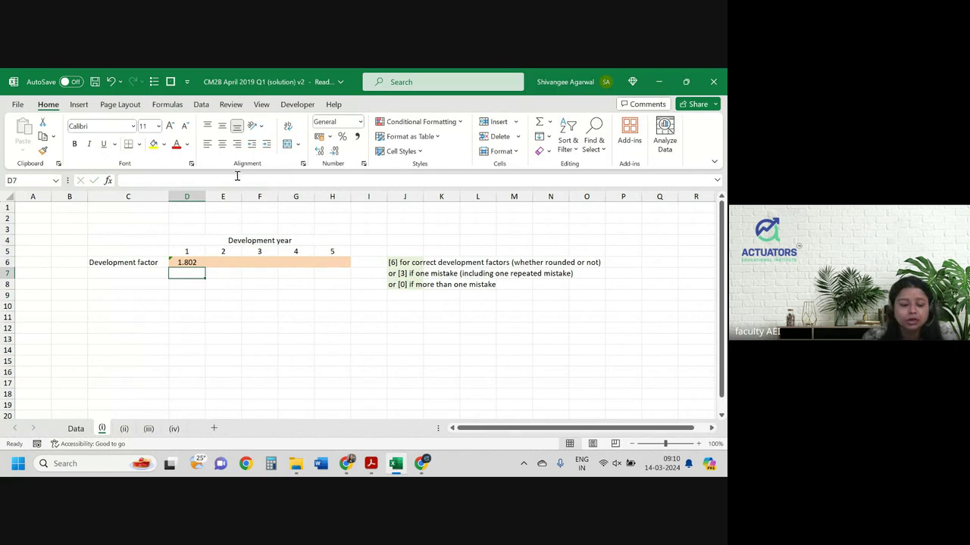
# - Fill the rounded factor formula from D6 across to H6 and verify E6 gives 1.105
pyautogui.click(199, 263)
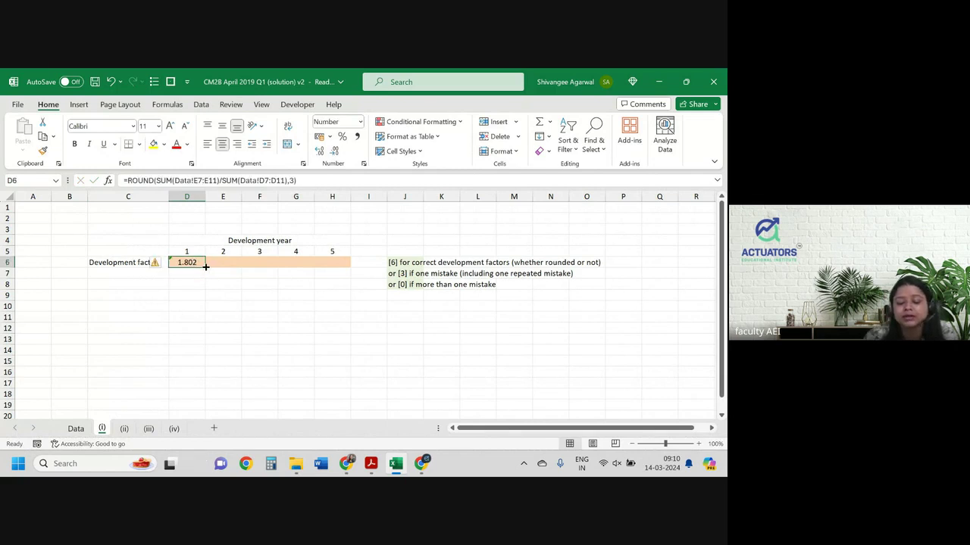
pyautogui.moveTo(203, 265); pyautogui.dragTo(350, 265)
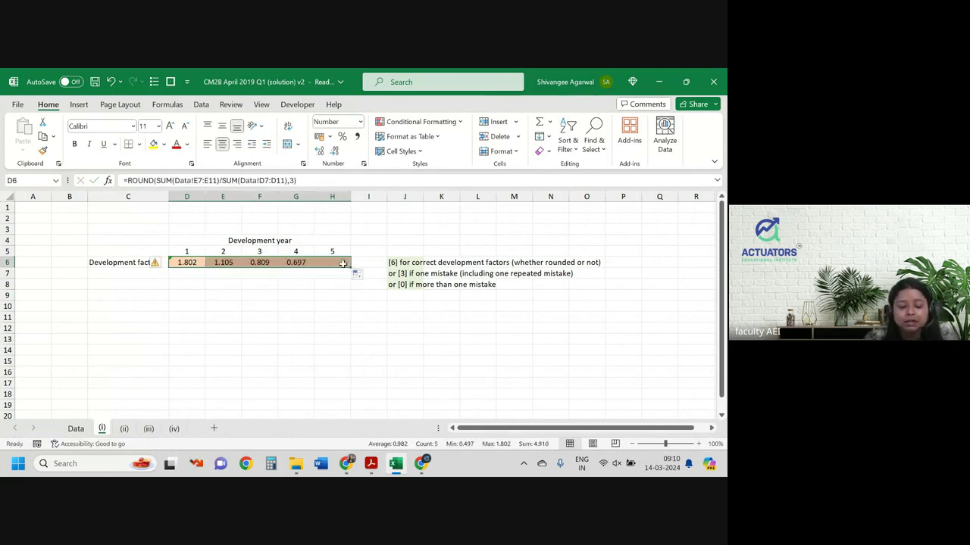
pyautogui.doubleClick(228, 263)
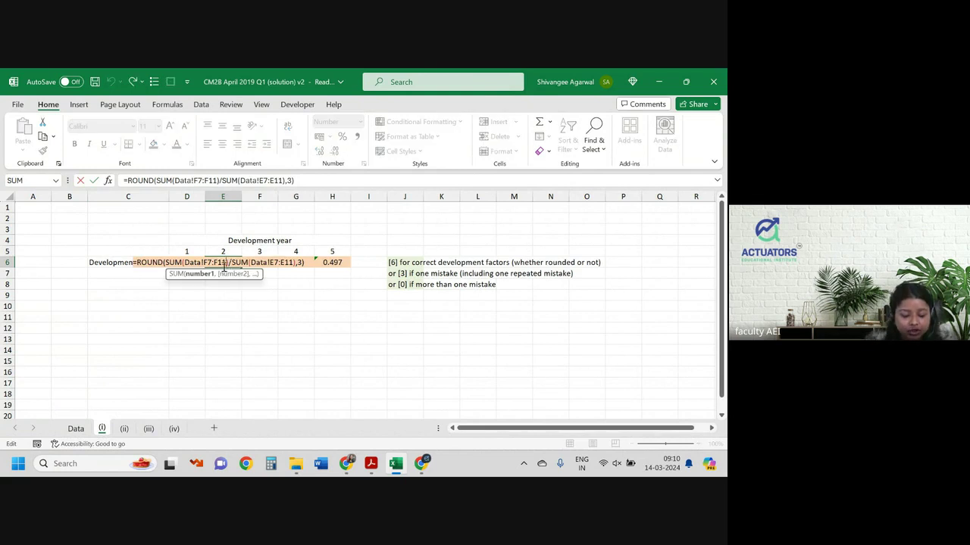
pyautogui.press('Return')
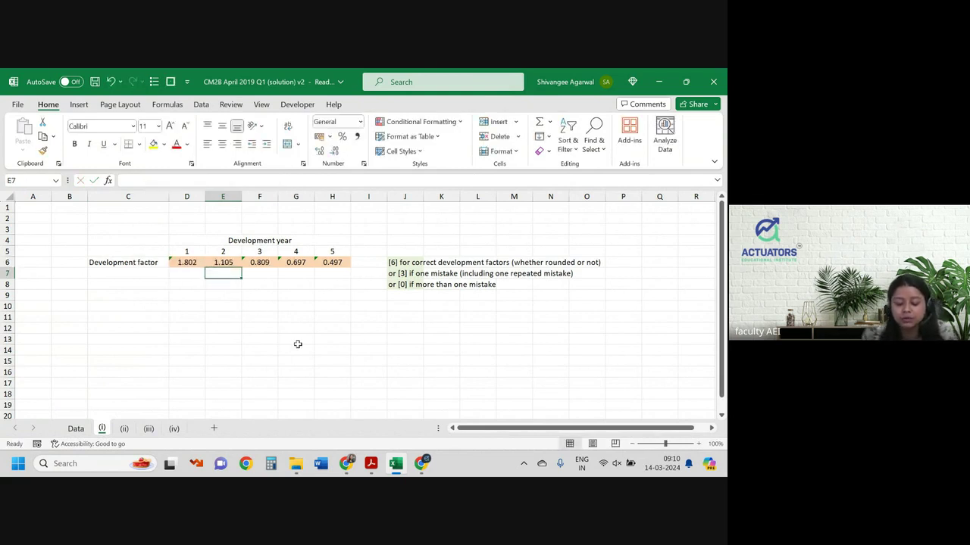
pyautogui.write('0')
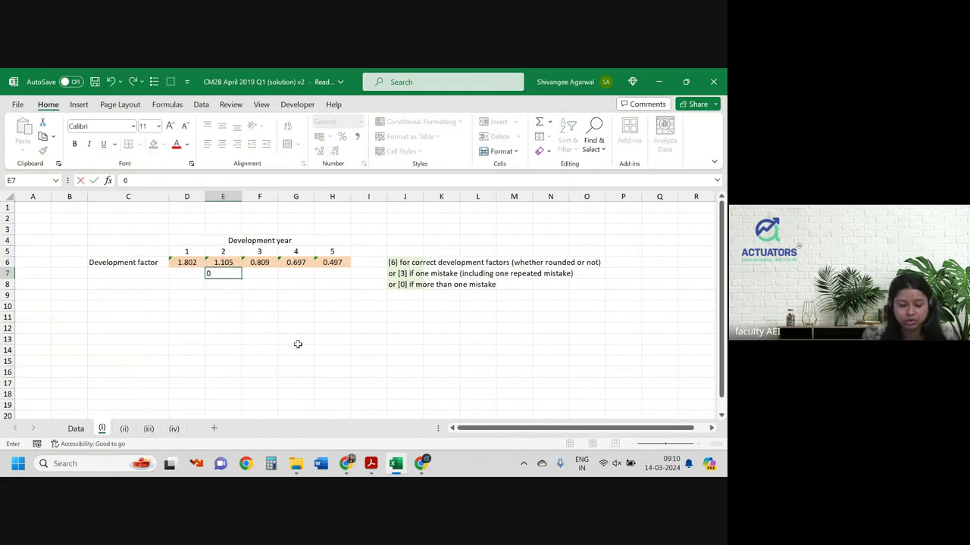
pyautogui.press('Escape')
# - Check the sum of development year 2 claims F7:F10 on the Data sheet, then return to sheet (i)
pyautogui.hotkey('ctrl', 'pageup')
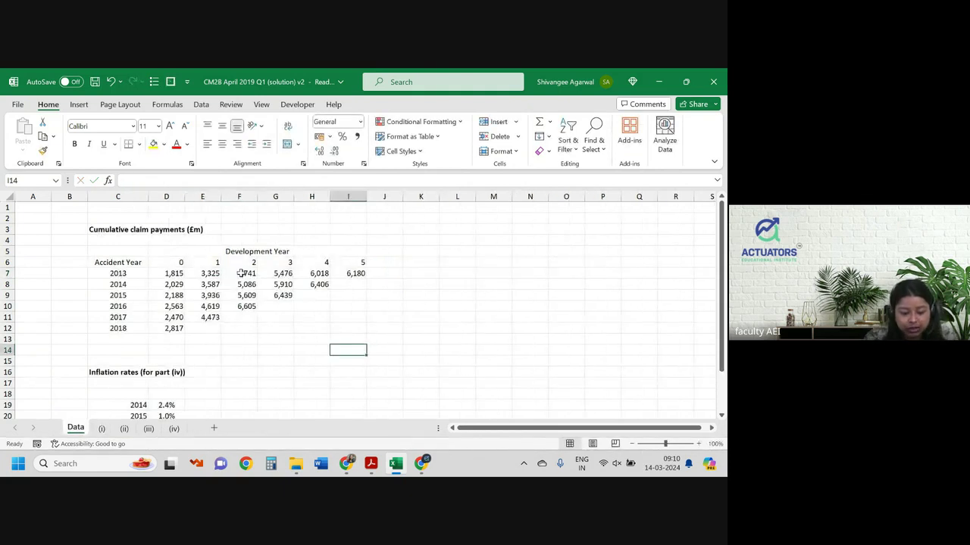
pyautogui.moveTo(241, 273); pyautogui.dragTo(243, 306)
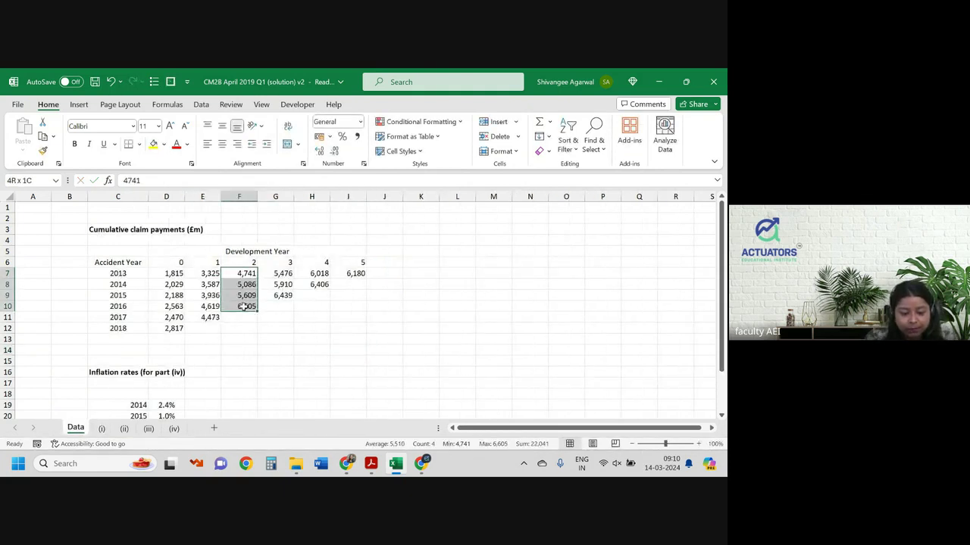
pyautogui.moveTo(242, 306); pyautogui.dragTo(243, 306)
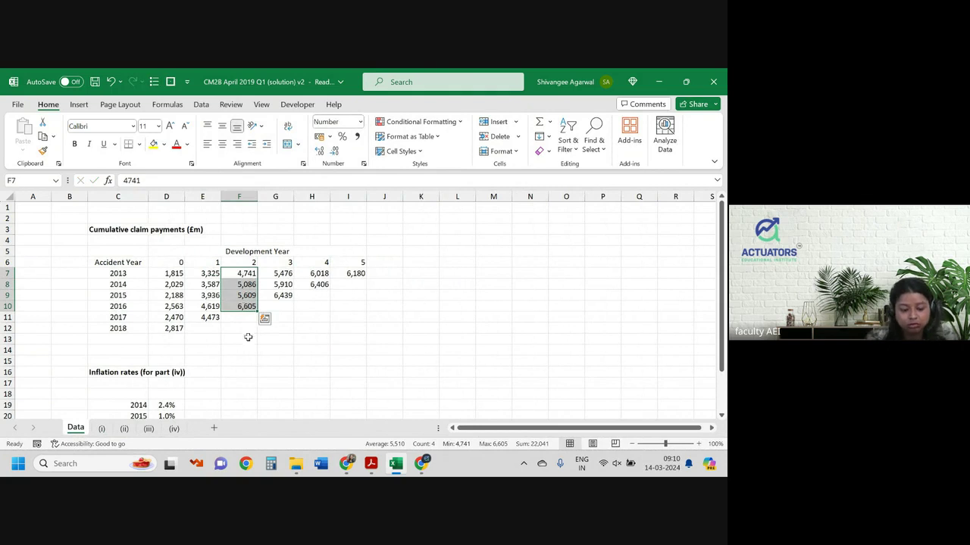
pyautogui.click(101, 429)
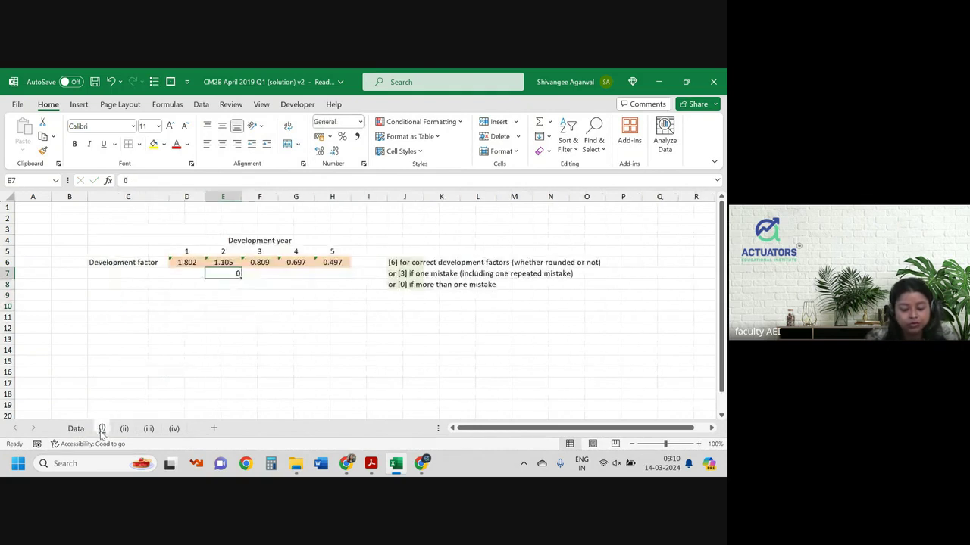
pyautogui.click(218, 262)
# - Clear the stray 0 below the factors and limit the year 2 factor's numerator to rows 7–10
pyautogui.press('Down')
pyautogui.press('Delete')
pyautogui.click(217, 262)
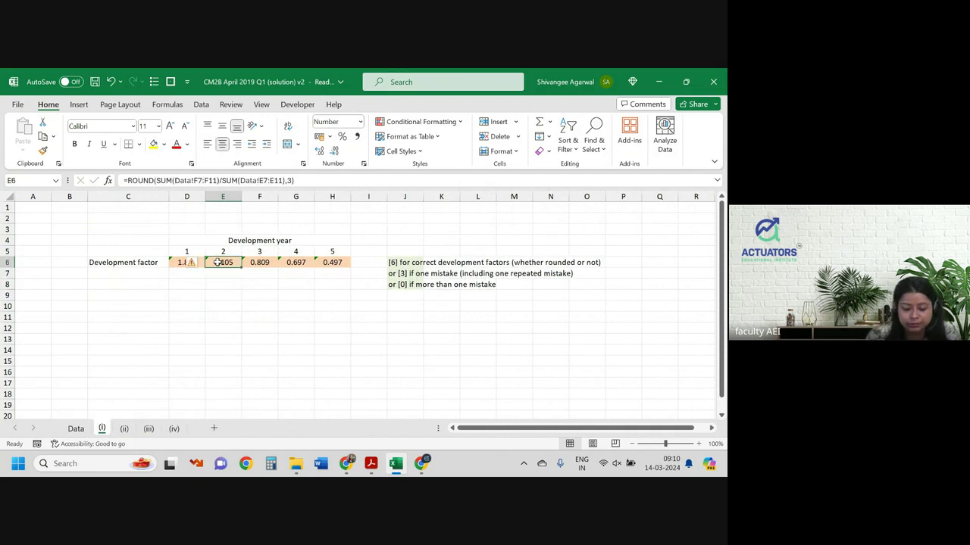
pyautogui.doubleClick(218, 262)
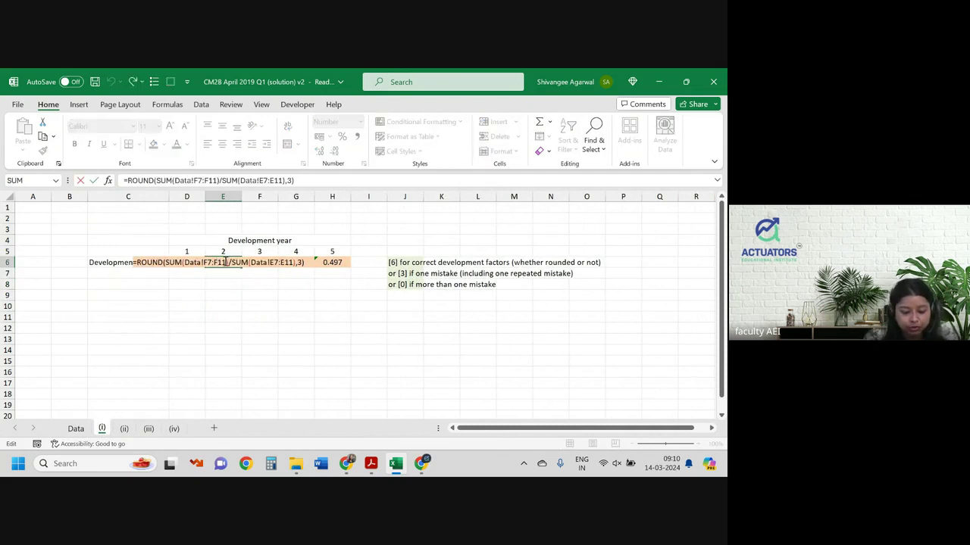
pyautogui.press('BackSpace')
pyautogui.write('0')
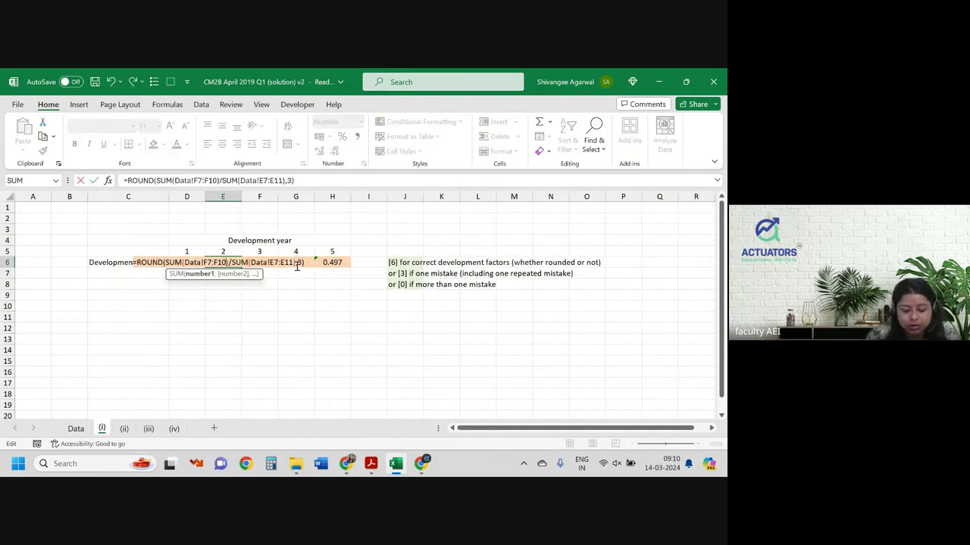
pyautogui.press('Return')
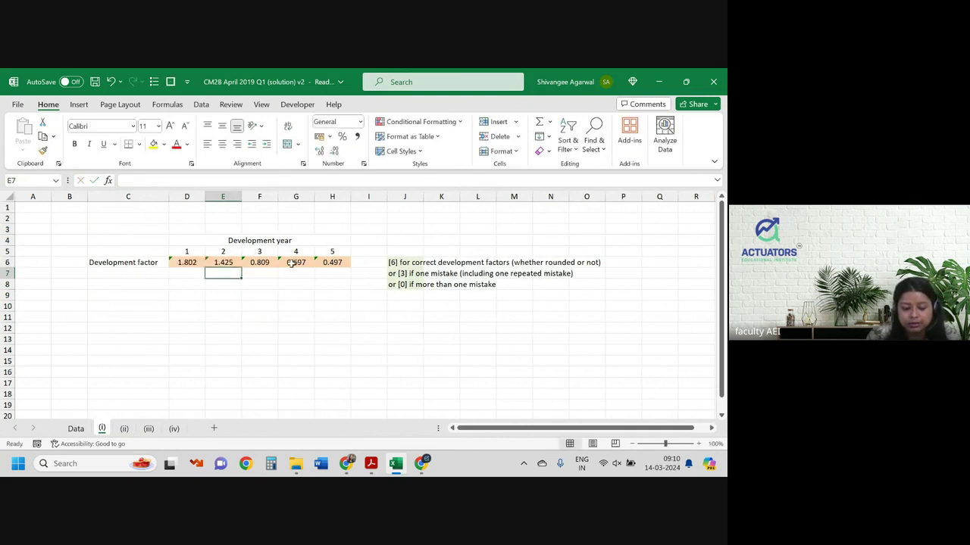
# - Restrict the year 3 factor's numerator and denominator ranges to rows 7–9
pyautogui.press('Up')
pyautogui.press('Right')
pyautogui.press('F2')
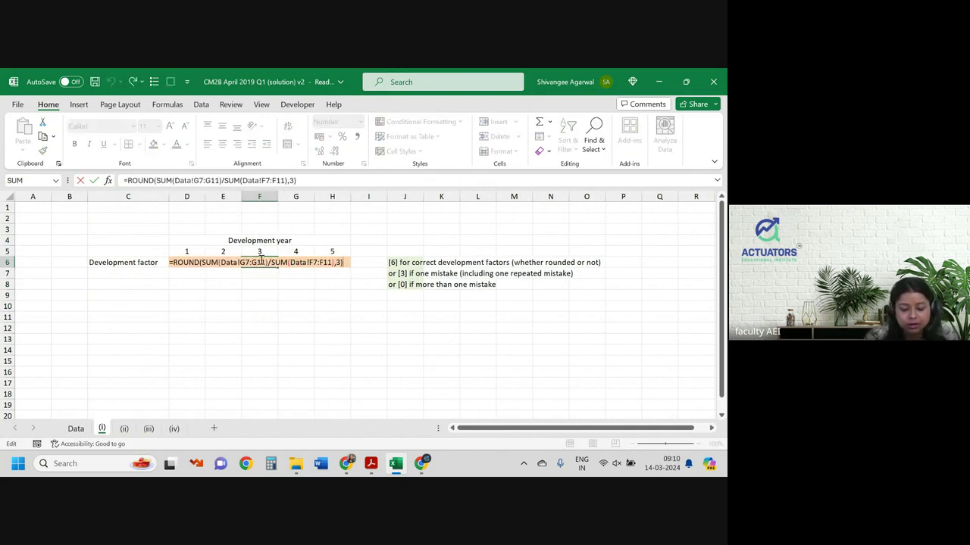
pyautogui.click(268, 262)
pyautogui.press('Left')
pyautogui.press('BackSpace')
pyautogui.press('BackSpace')
pyautogui.write('9')
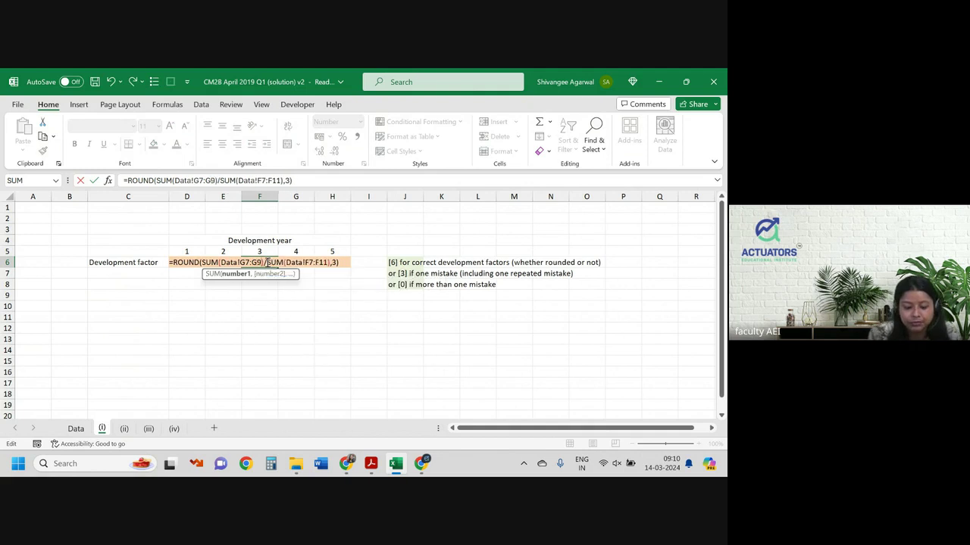
pyautogui.press('End')
pyautogui.press('Left')
pyautogui.press('Left')
pyautogui.press('Left')
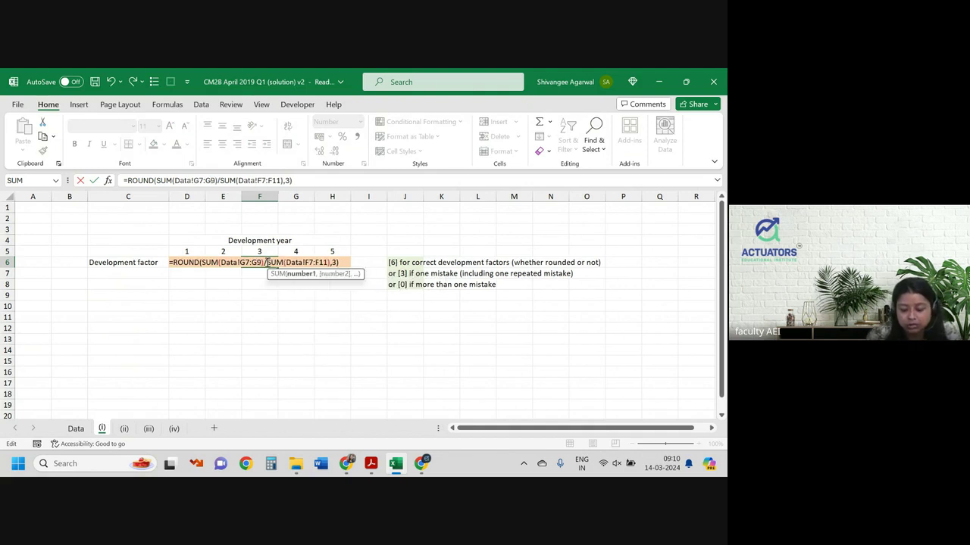
pyautogui.press('BackSpace')
pyautogui.press('BackSpace')
pyautogui.write('9')
pyautogui.press('Tab')
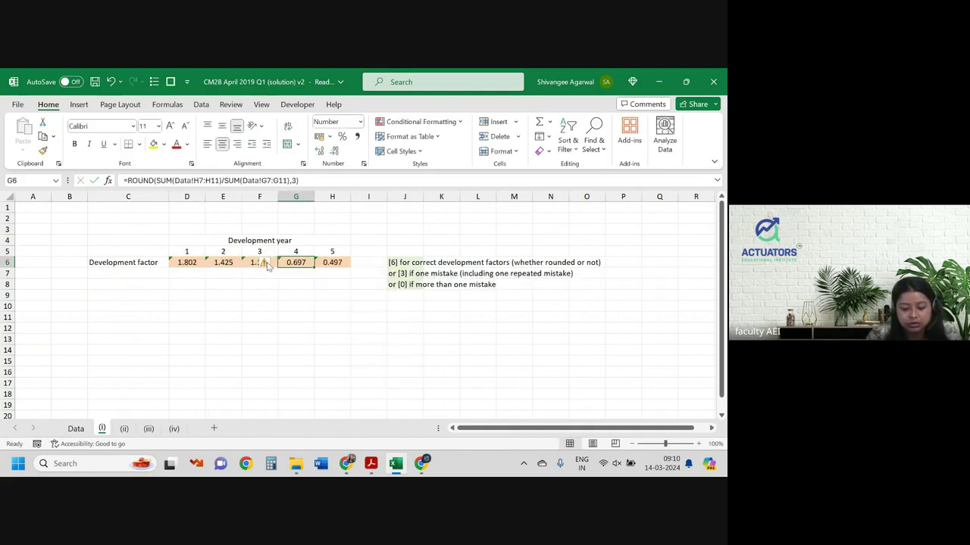
# - Restrict the year 4 factor's numerator and denominator ranges to rows 7–8
pyautogui.press('F2')
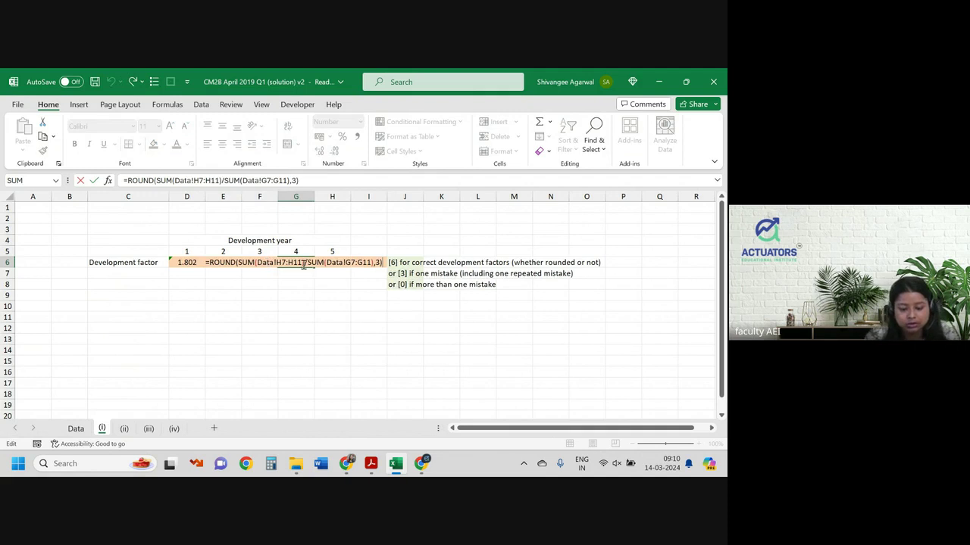
pyautogui.click(304, 263)
pyautogui.press('BackSpace')
pyautogui.press('BackSpace')
pyautogui.write('8')
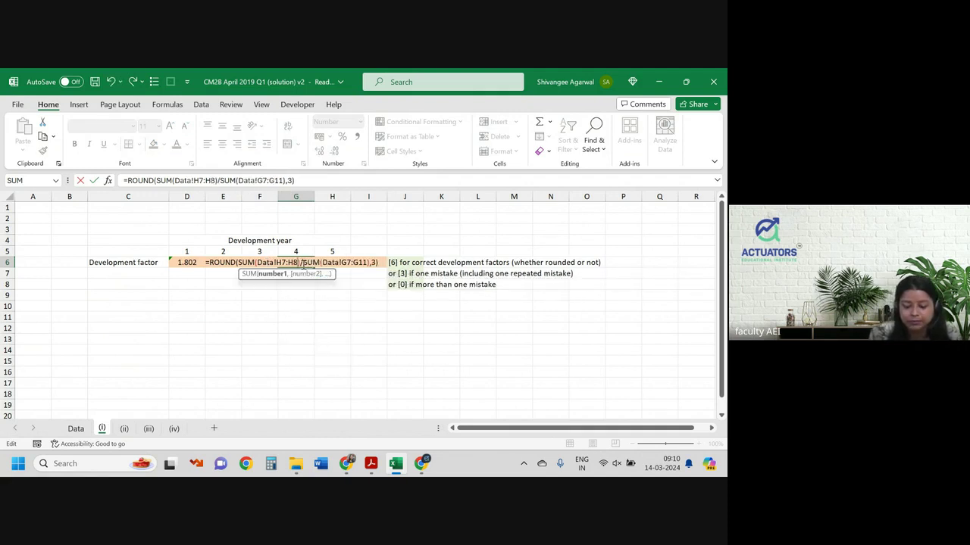
pyautogui.click(304, 263)
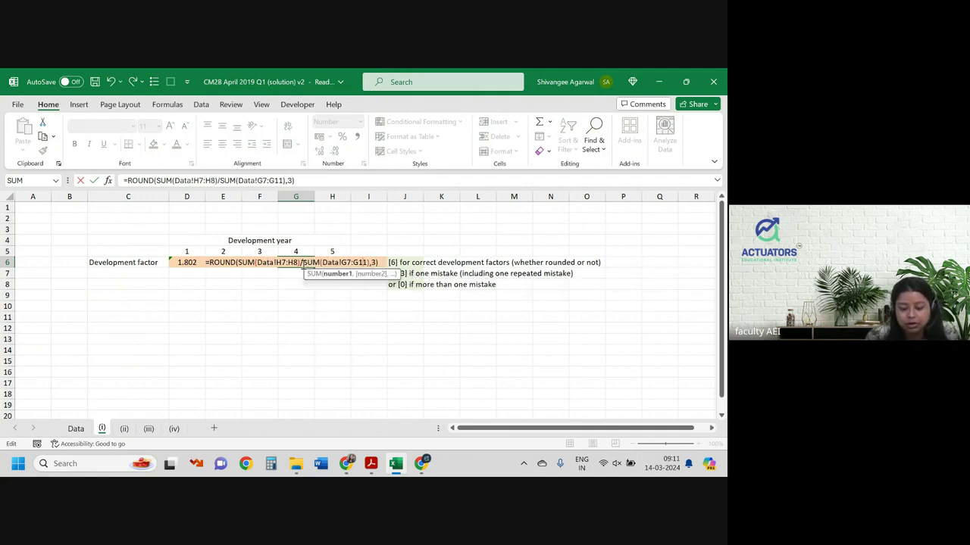
pyautogui.press('BackSpace')
pyautogui.press('BackSpace')
pyautogui.write('8')
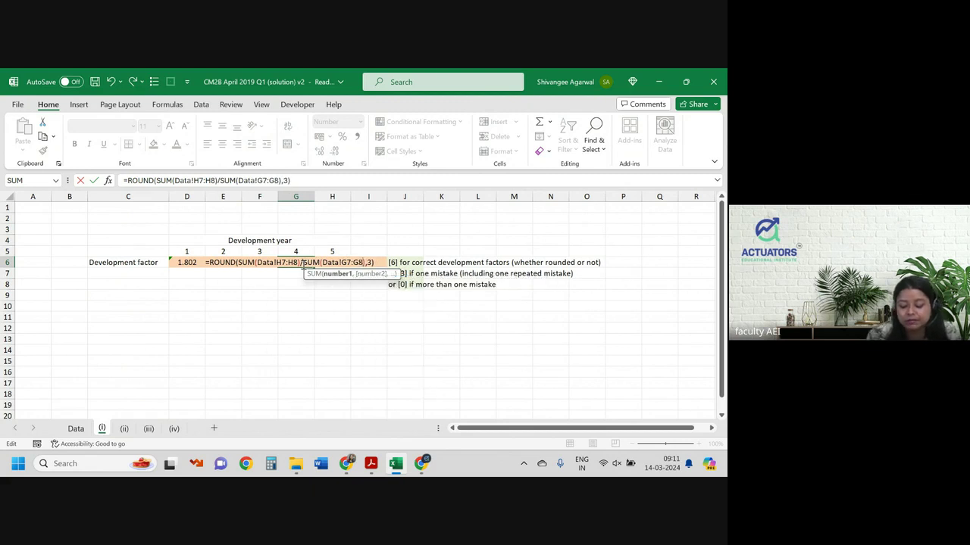
pyautogui.press('Tab')
# - Limit the year 5 factor to row 7 only, giving 1.027
pyautogui.press('F2')
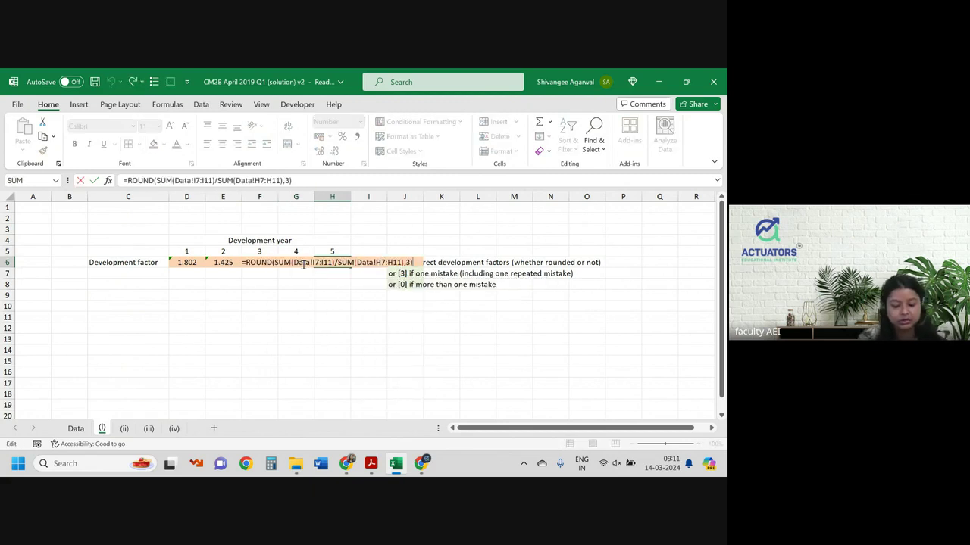
pyautogui.click(402, 263)
pyautogui.press('BackSpace')
pyautogui.press('BackSpace')
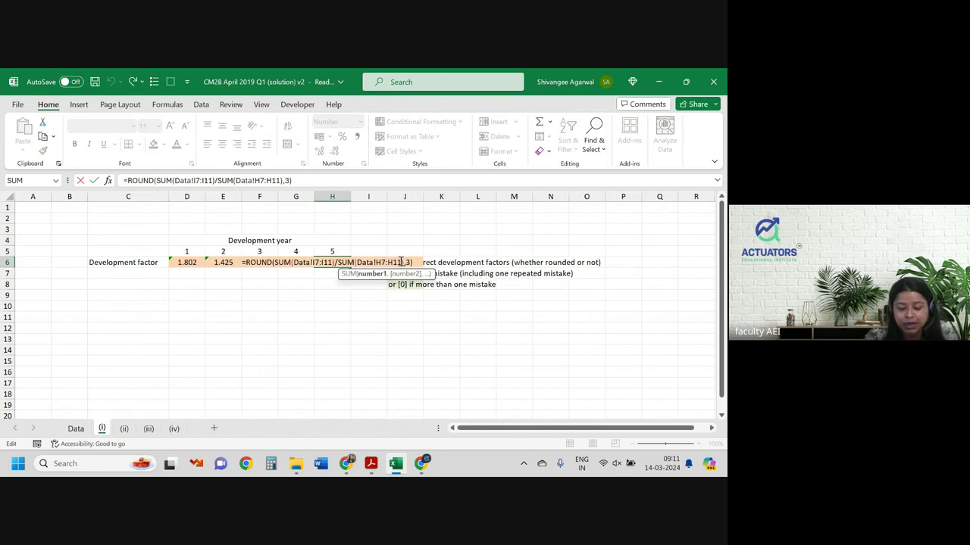
pyautogui.write('7')
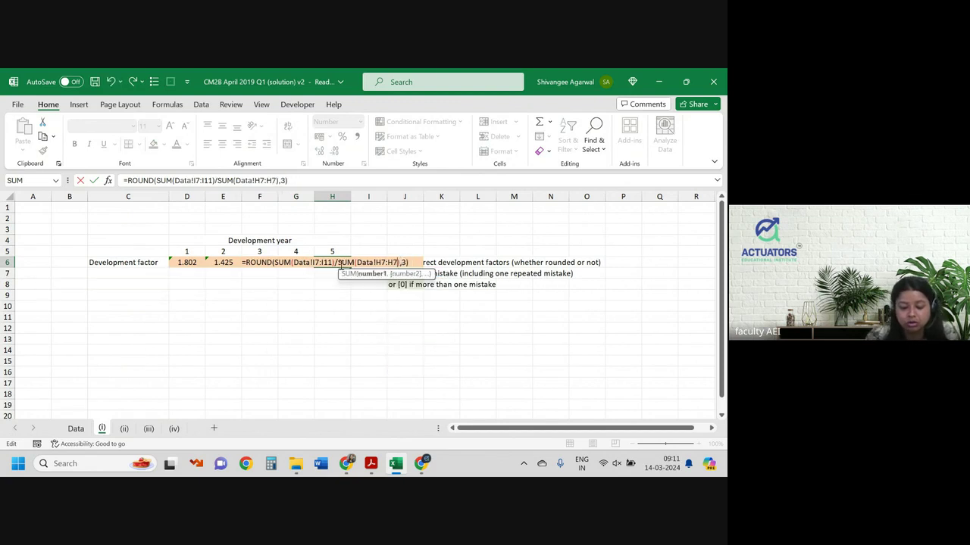
pyautogui.click(331, 262)
pyautogui.press('BackSpace')
pyautogui.press('BackSpace')
pyautogui.write('7')
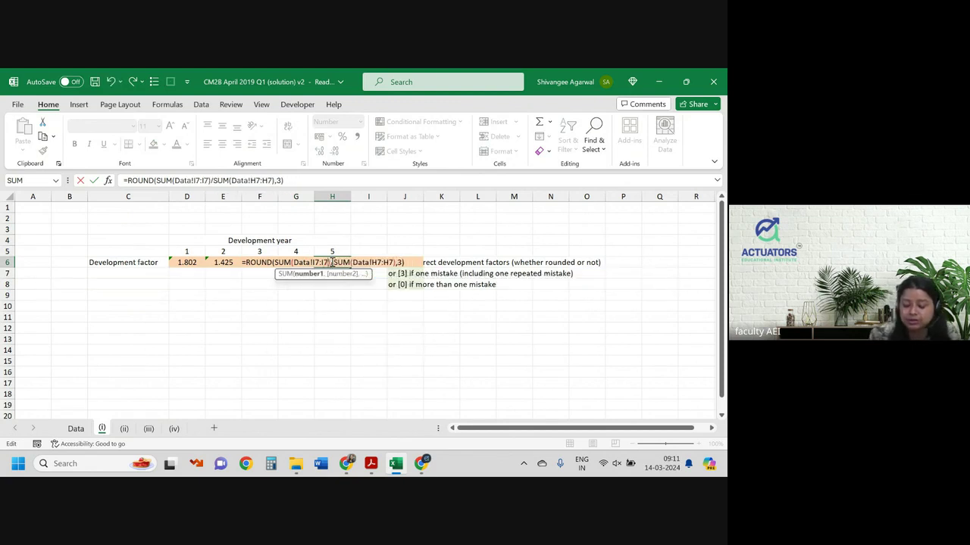
pyautogui.press('Return')
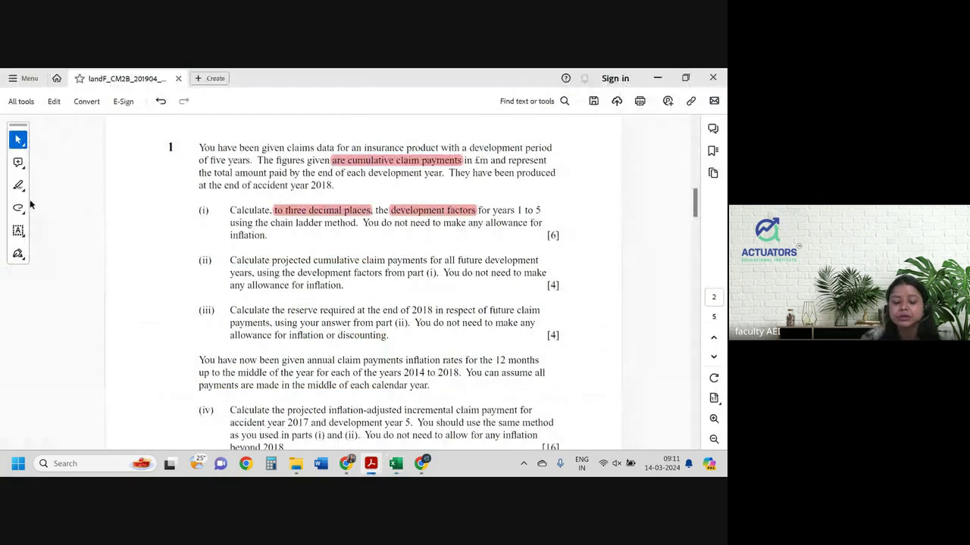
# - Read the part (ii) task and its 'development factors from part (i)' phrase, then return to Excel
pyautogui.moveTo(250, 259); pyautogui.dragTo(538, 262)
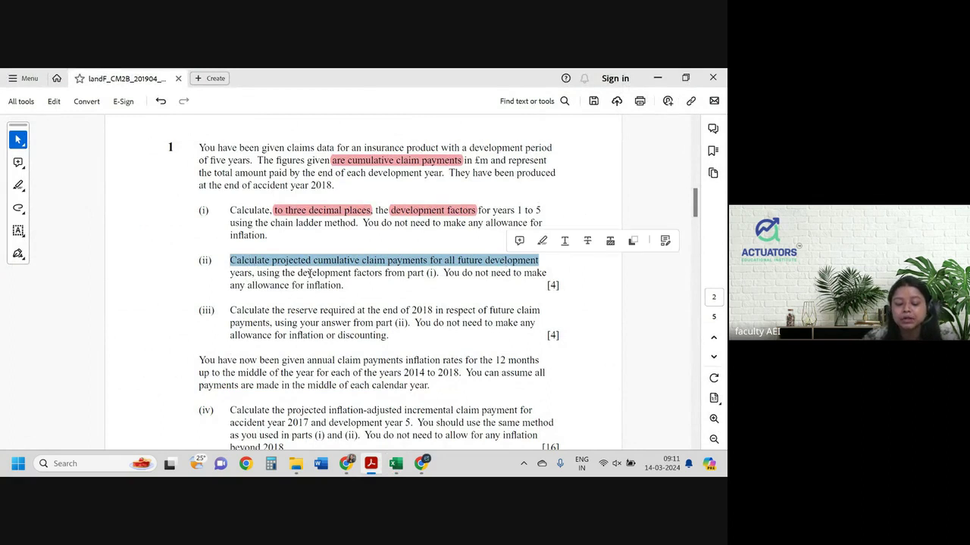
pyautogui.moveTo(299, 274); pyautogui.dragTo(458, 279)
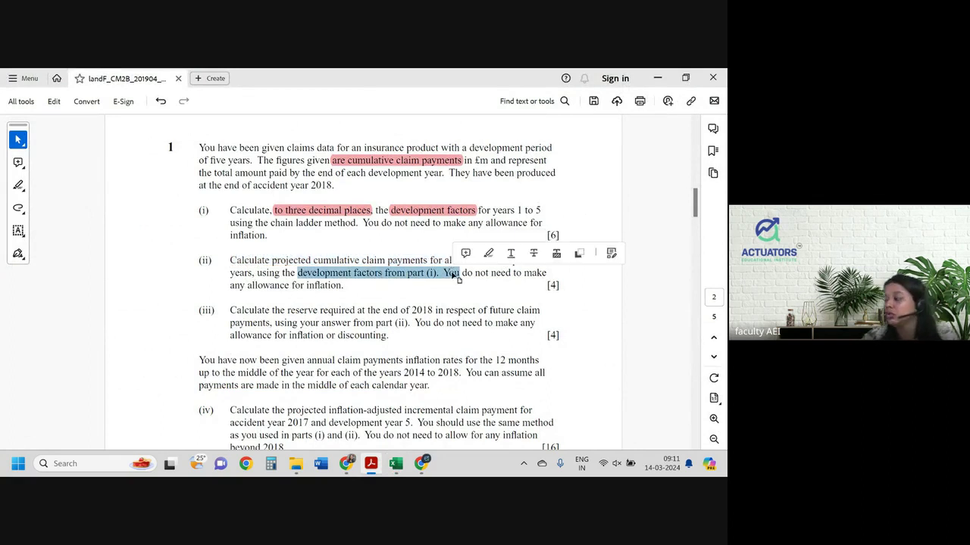
pyautogui.hotkey('alt', 'Tab')
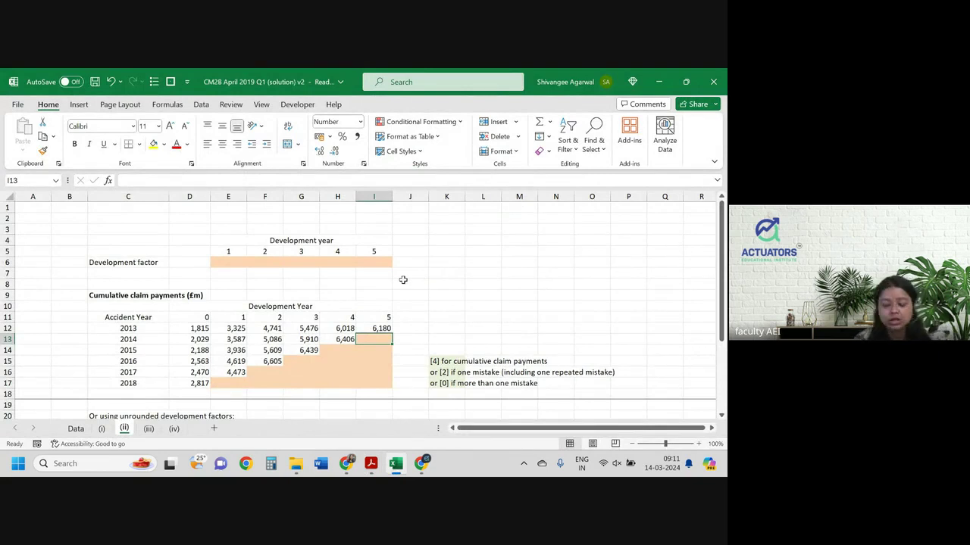
# - Link E6 to sheet (i)'s year 1 development factor and fill the link across to year 5
pyautogui.click(232, 260)
pyautogui.write('=')
pyautogui.hotkey('ctrl', 'pageup')
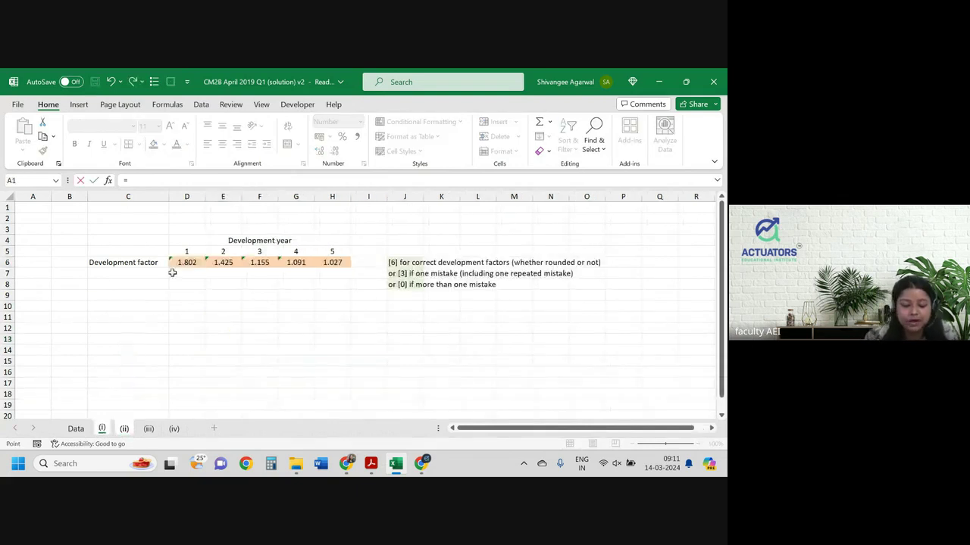
pyautogui.click(165, 273)
pyautogui.click(187, 262)
pyautogui.press('Return')
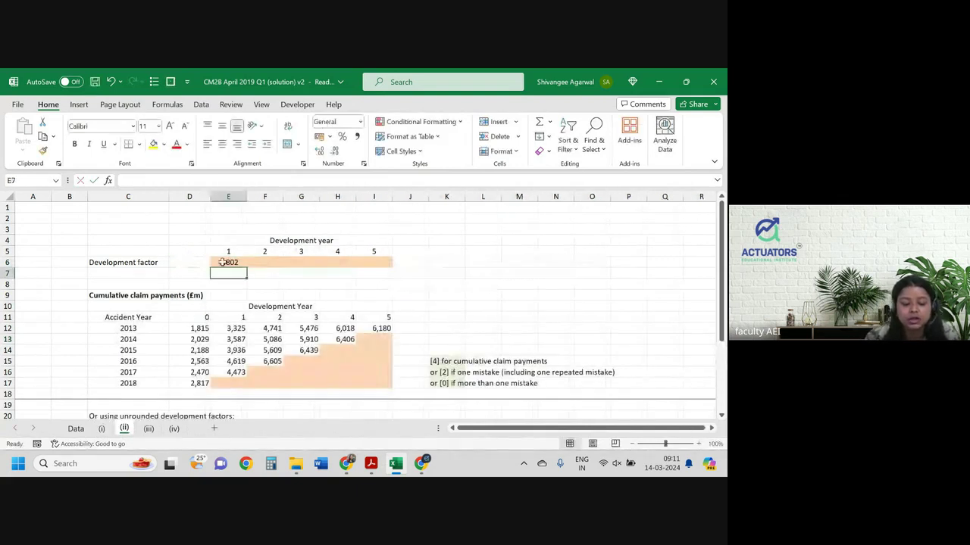
pyautogui.click(221, 262)
pyautogui.moveTo(247, 268); pyautogui.dragTo(392, 269)
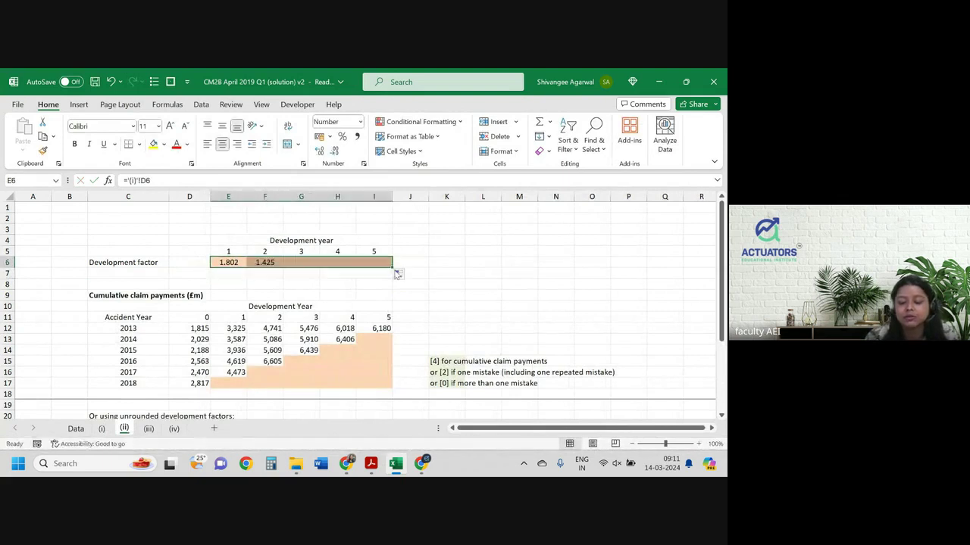
pyautogui.click(298, 263)
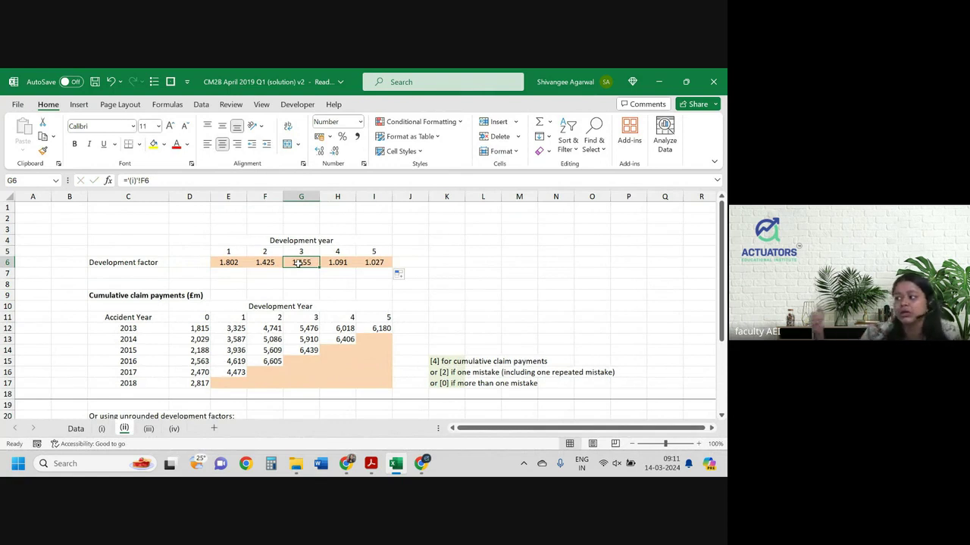
# - Enter the 2018 year 1 projection =D17*E$6 in E17
pyautogui.click(228, 382)
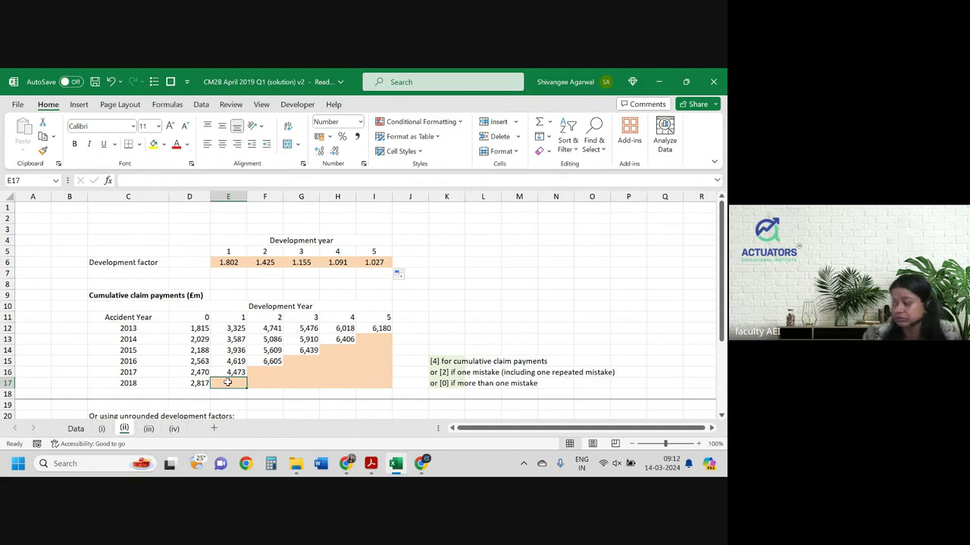
pyautogui.write('=')
pyautogui.press('Left')
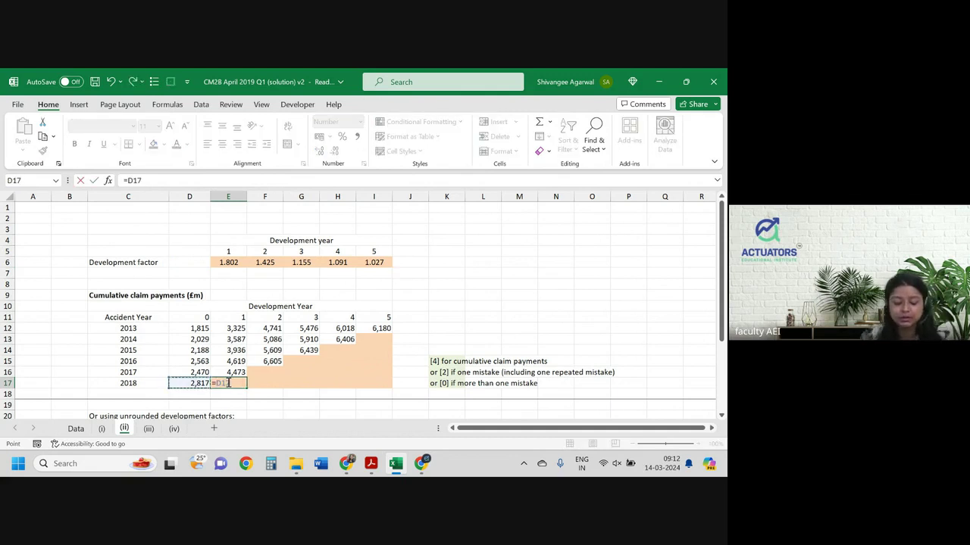
pyautogui.write('*')
pyautogui.press('Up')
pyautogui.press('Up')
pyautogui.press('Up')
pyautogui.press('Up')
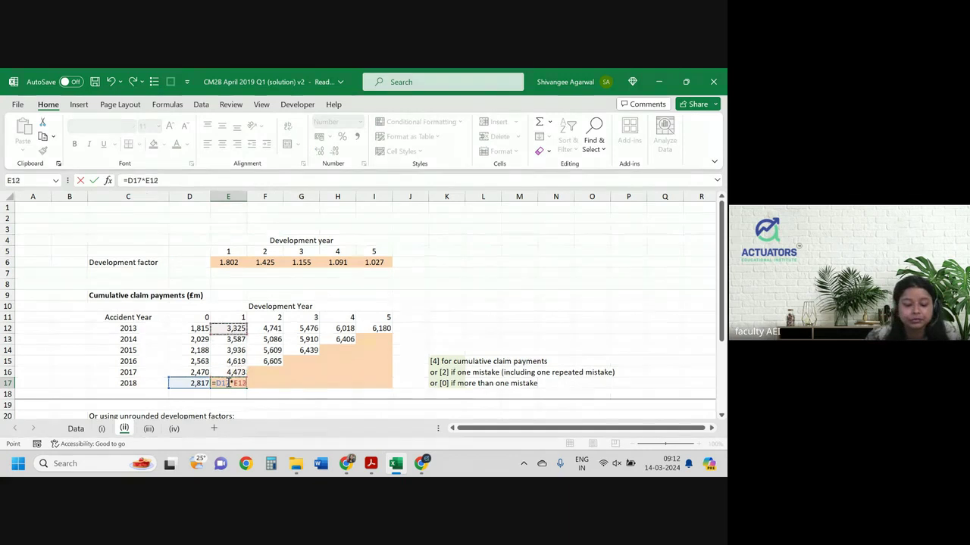
pyautogui.press('Up')
pyautogui.press('Up')
pyautogui.press('Up')
pyautogui.press('Up')
pyautogui.press('Up')
pyautogui.press('Up')
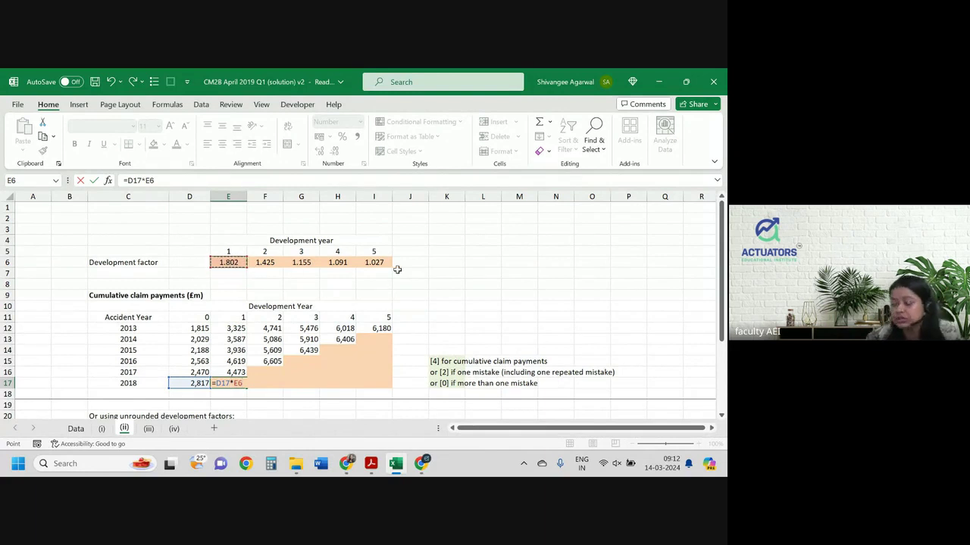
pyautogui.press('F4')
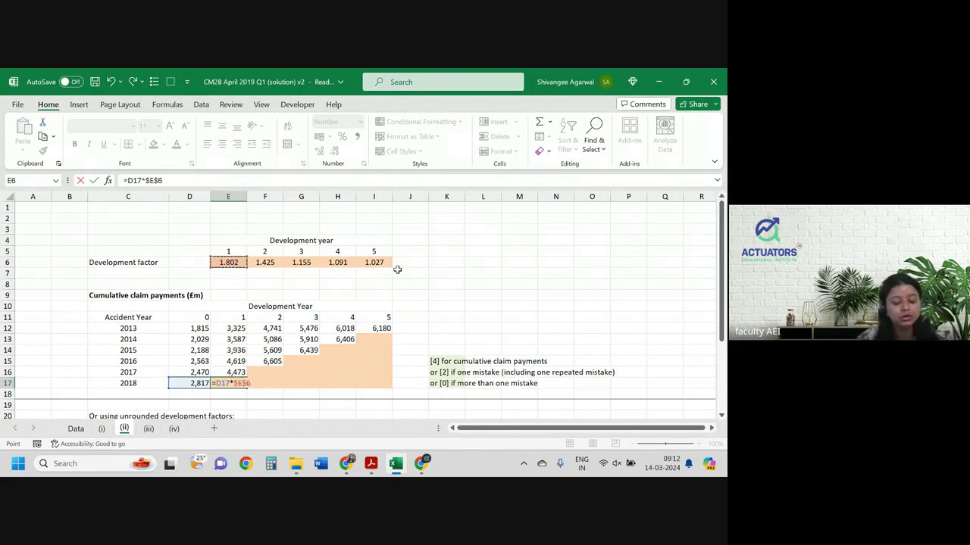
pyautogui.press('F4')
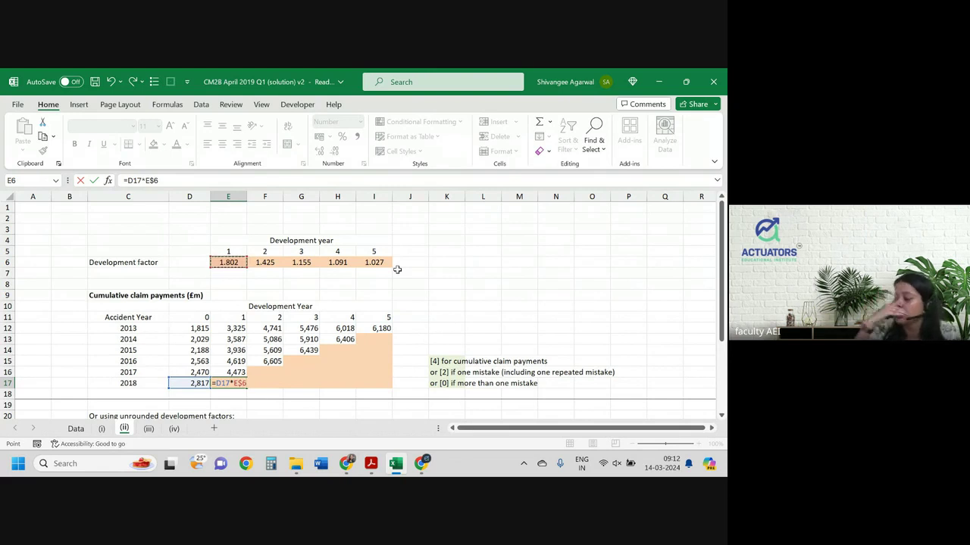
pyautogui.hotkey('ctrl', 'Return')
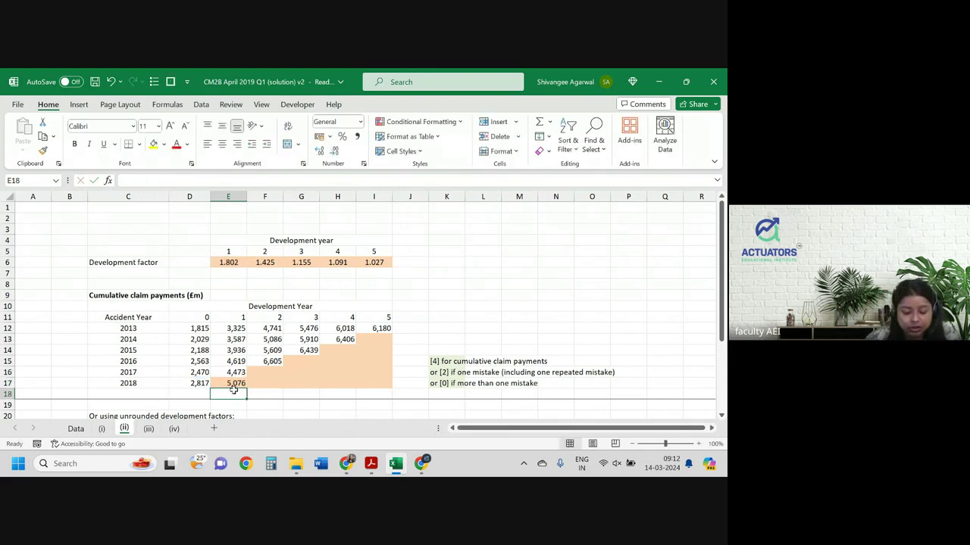
# - Fill the projection formula across the 2018 row and up into the 2017 and 2016 rows
pyautogui.moveTo(246, 388); pyautogui.dragTo(390, 385)
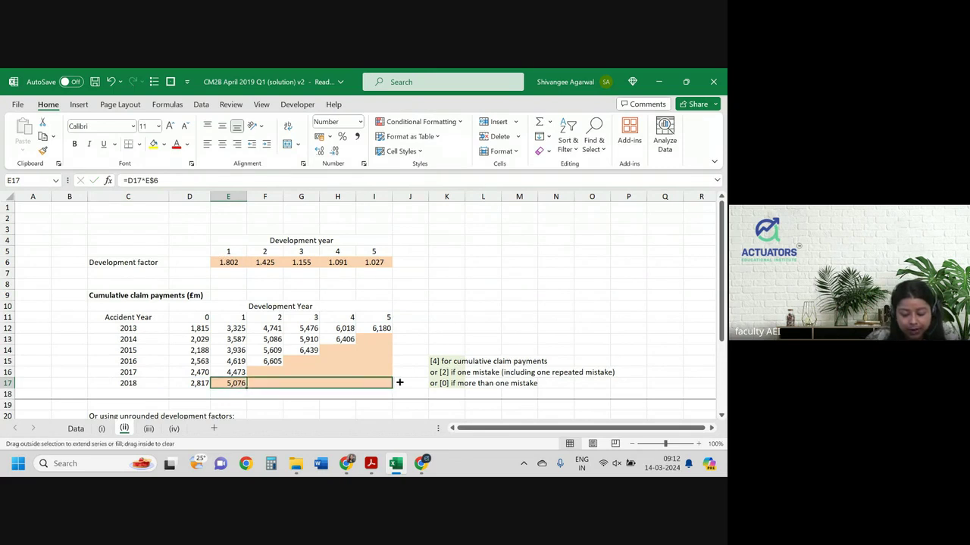
pyautogui.moveTo(283, 380); pyautogui.dragTo(394, 388)
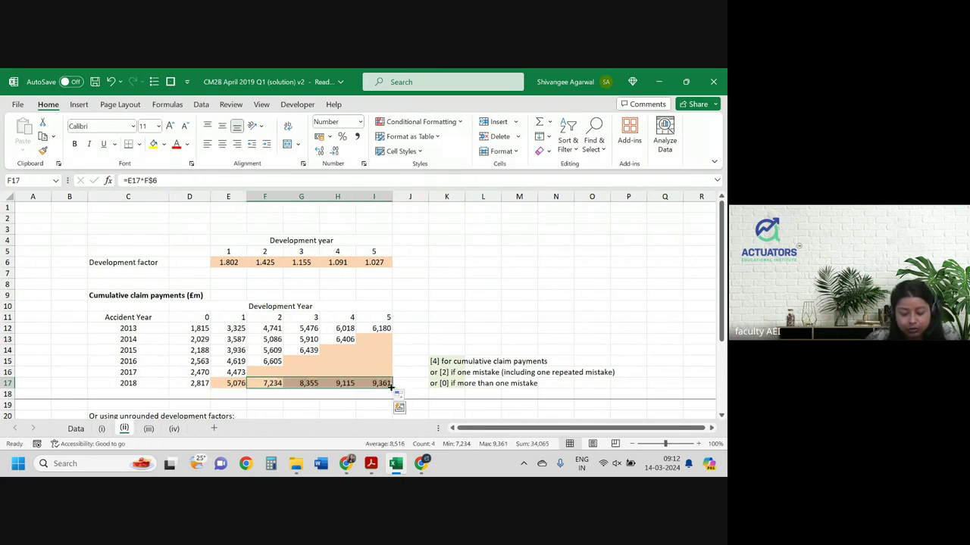
pyautogui.moveTo(393, 388); pyautogui.dragTo(393, 373)
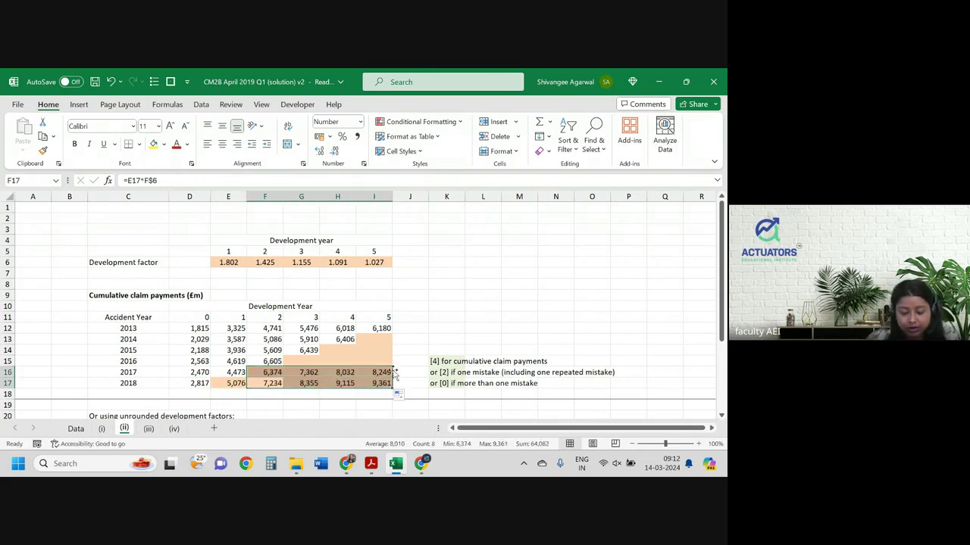
pyautogui.moveTo(303, 372)
pyautogui.mouseDown()
pyautogui.moveTo(393, 379)
pyautogui.moveTo(388, 350)
pyautogui.moveTo(389, 362)
pyautogui.mouseUp()
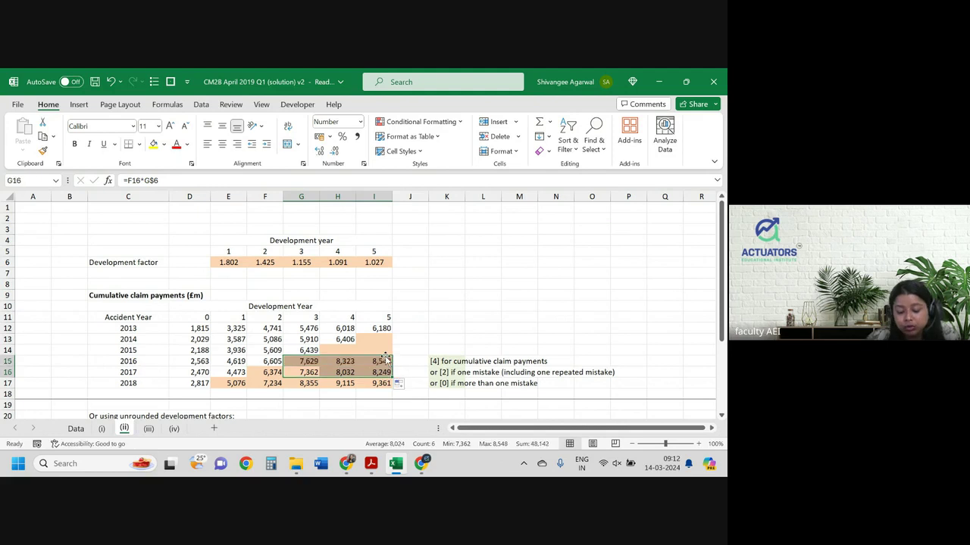
# - Copy the H15 projection into H14, I14 and I13, giving 7,025 and 6,579
pyautogui.click(330, 361)
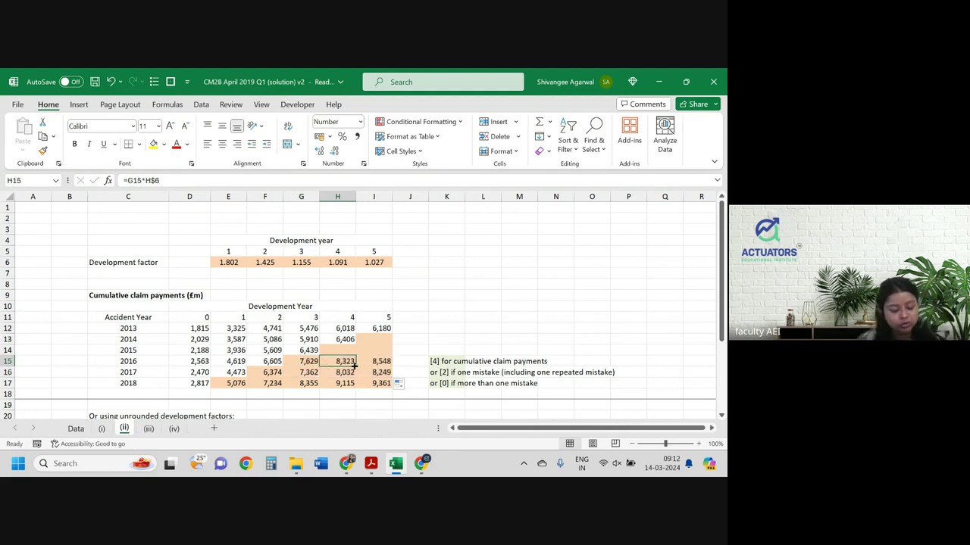
pyautogui.hotkey('ctrl', 'c')
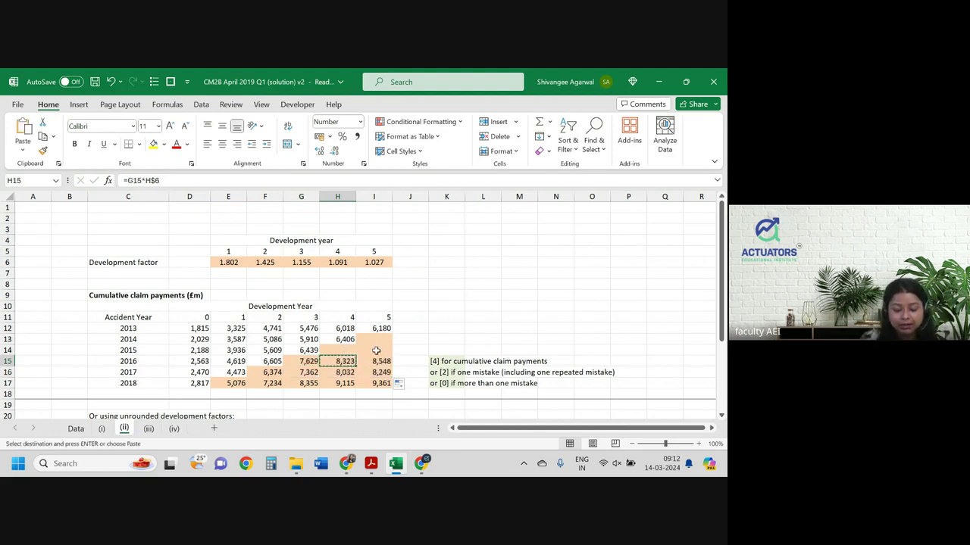
pyautogui.click(338, 350)
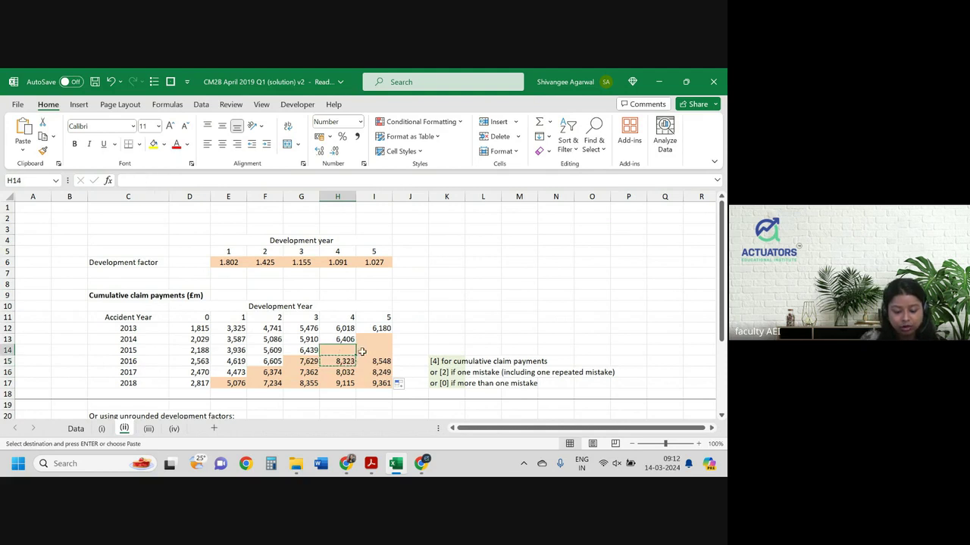
pyautogui.keyDown('ctrl'); pyautogui.click(374, 351); pyautogui.keyUp('ctrl')
pyautogui.keyDown('ctrl'); pyautogui.click(373, 339); pyautogui.keyUp('ctrl')
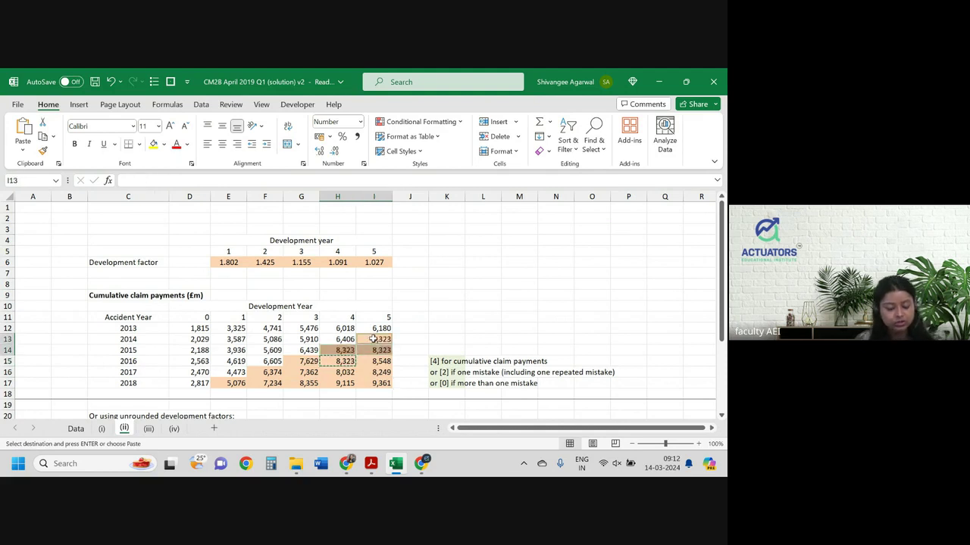
pyautogui.press('Return')
pyautogui.press('F2')
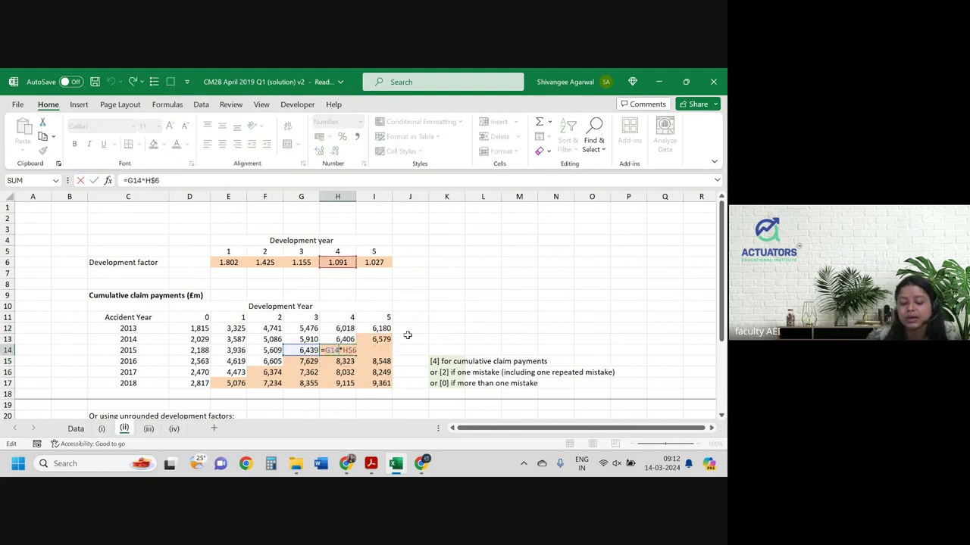
pyautogui.press('Return')
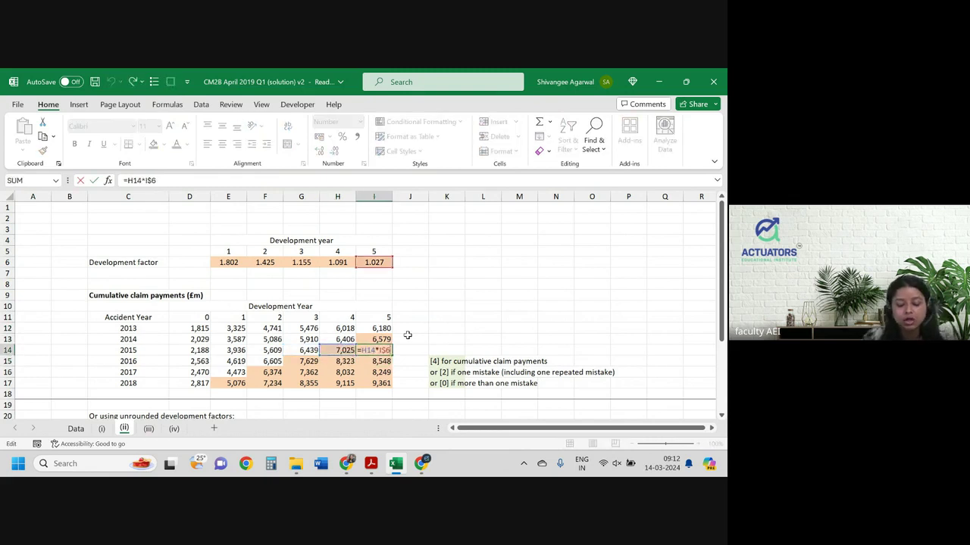
pyautogui.press('Up')
pyautogui.press('Up')
pyautogui.press('F2')
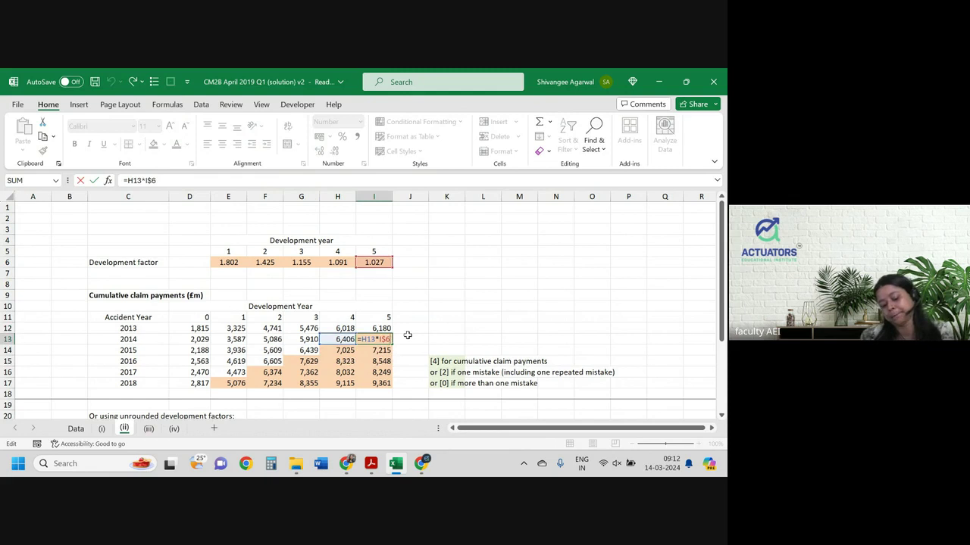
pyautogui.press('Return')
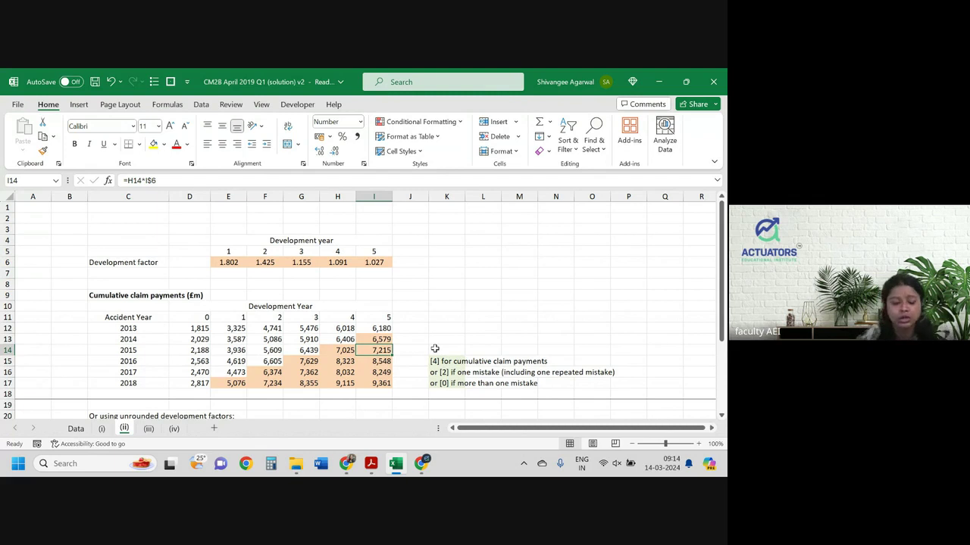
# - Read part (iii)'s reserve wording and its no-allowance-for-inflation note, then return to Excel
pyautogui.hotkey('alt', 'Tab')
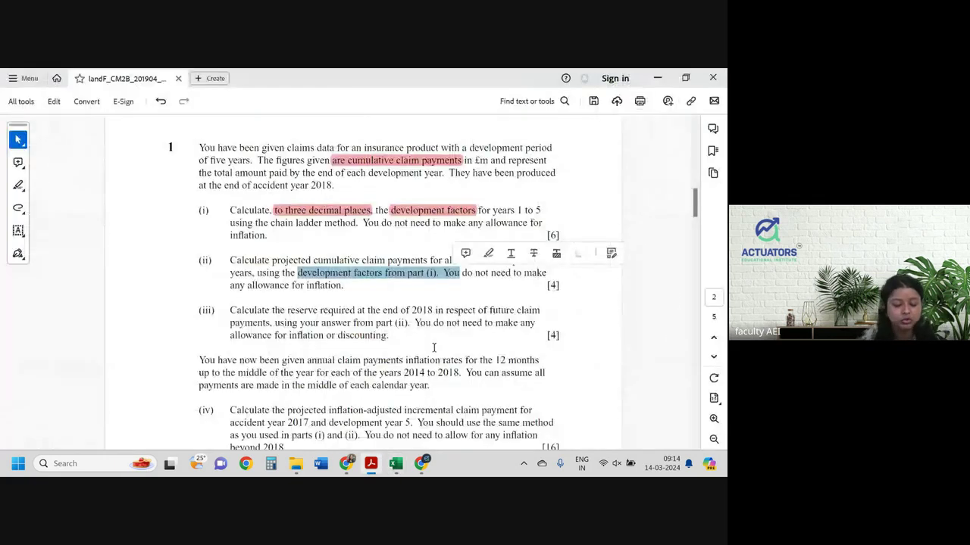
pyautogui.scroll(-2, 268, 325)
pyautogui.scroll(-1, 268, 324)
pyautogui.moveTo(270, 216); pyautogui.dragTo(447, 215)
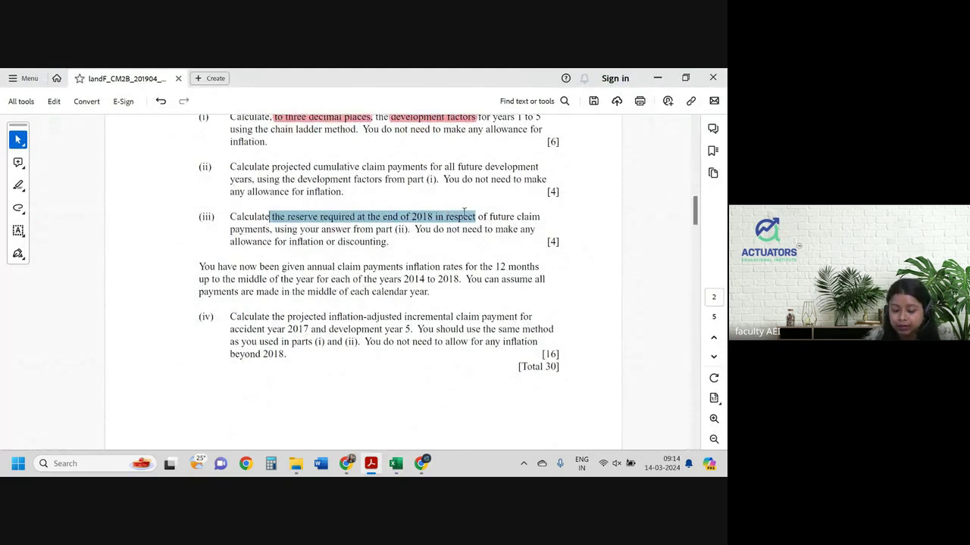
pyautogui.moveTo(448, 213); pyautogui.dragTo(514, 217)
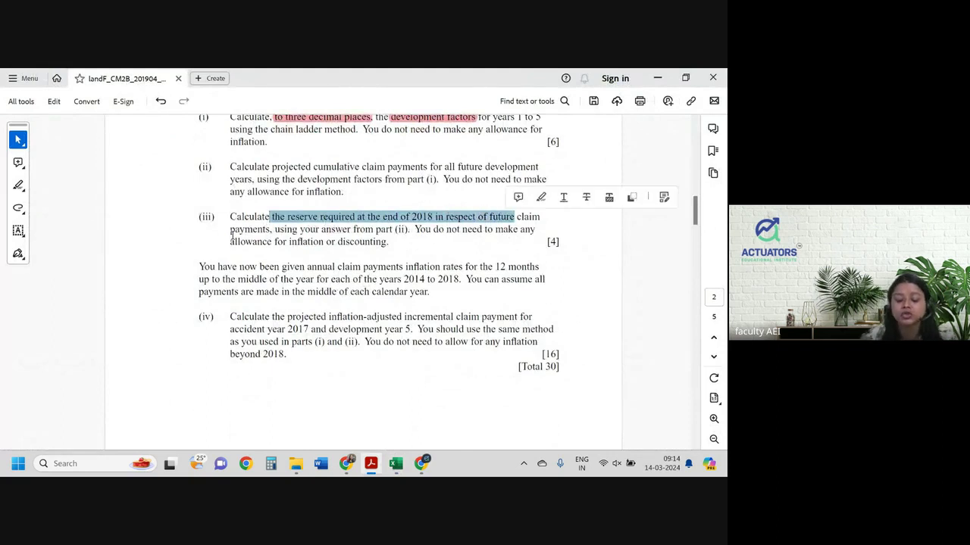
pyautogui.moveTo(271, 241); pyautogui.dragTo(274, 229)
pyautogui.click(389, 231)
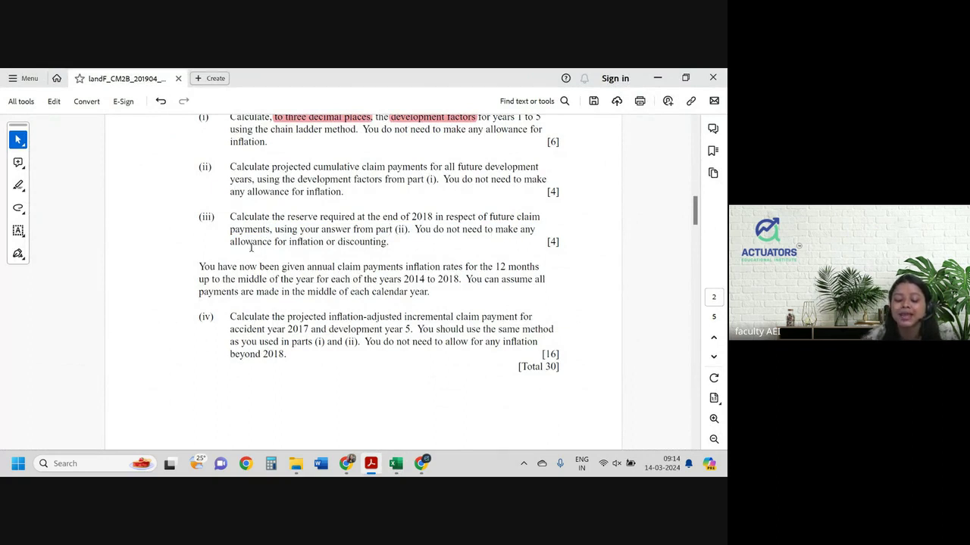
pyautogui.moveTo(250, 242); pyautogui.dragTo(370, 242)
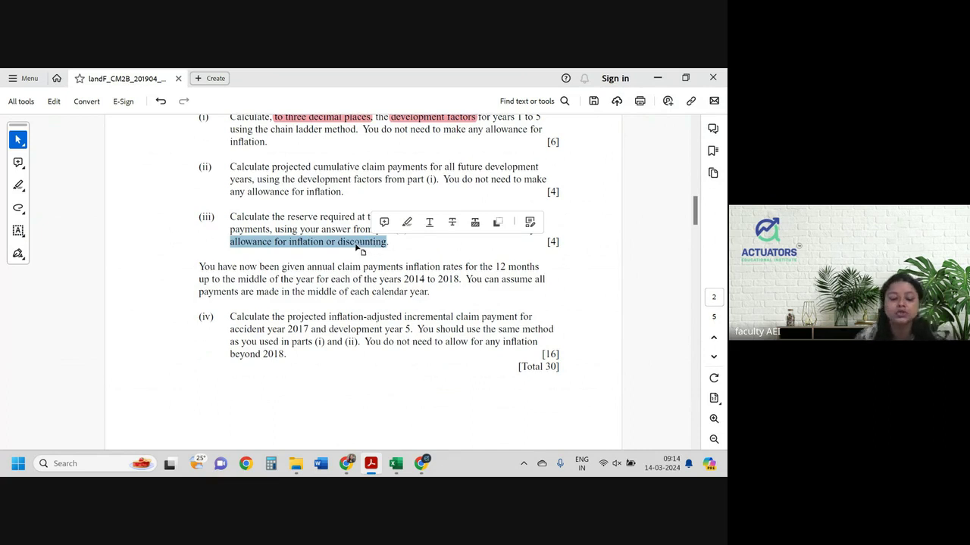
pyautogui.hotkey('alt', 'Tab')
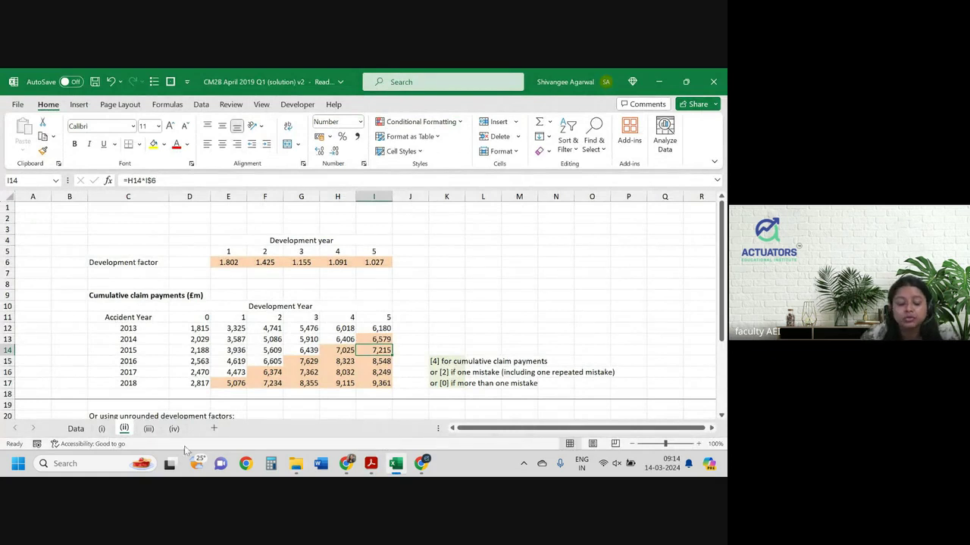
# - Inspect the 2014 and 2015 projected values in sheet (ii)'s years 3–5 columns
pyautogui.click(379, 338)
pyautogui.click(347, 339)
pyautogui.click(375, 350)
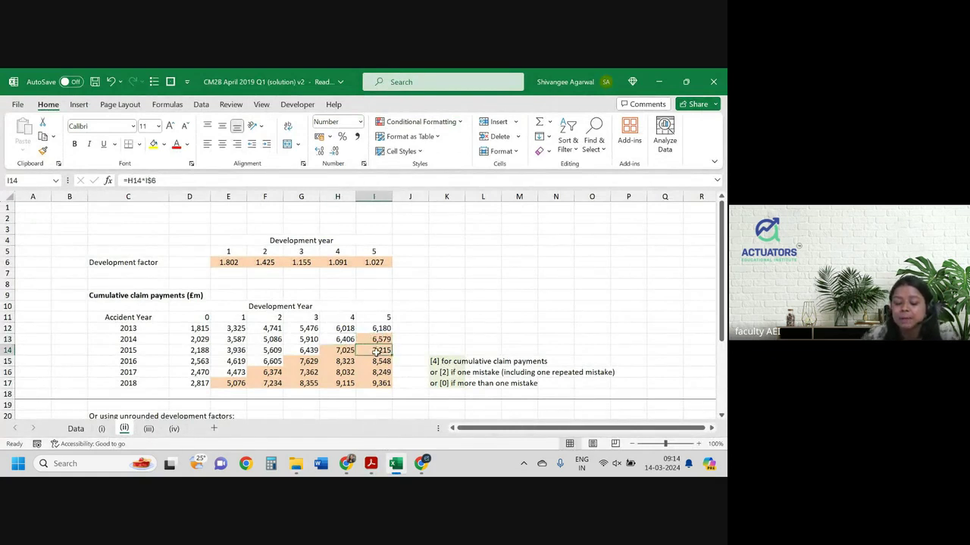
pyautogui.click(303, 350)
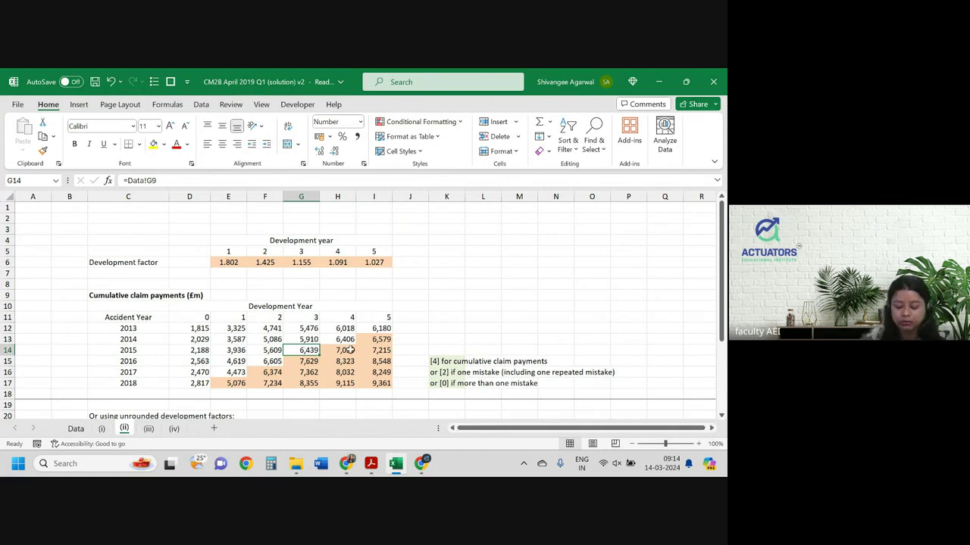
# - Begin a formula in sheet (iii)'s 2014 future claim payments cell D6, referencing sheet (ii)
pyautogui.hotkey('ctrl', 'pagedown')
pyautogui.press('Up')
pyautogui.press('Down')
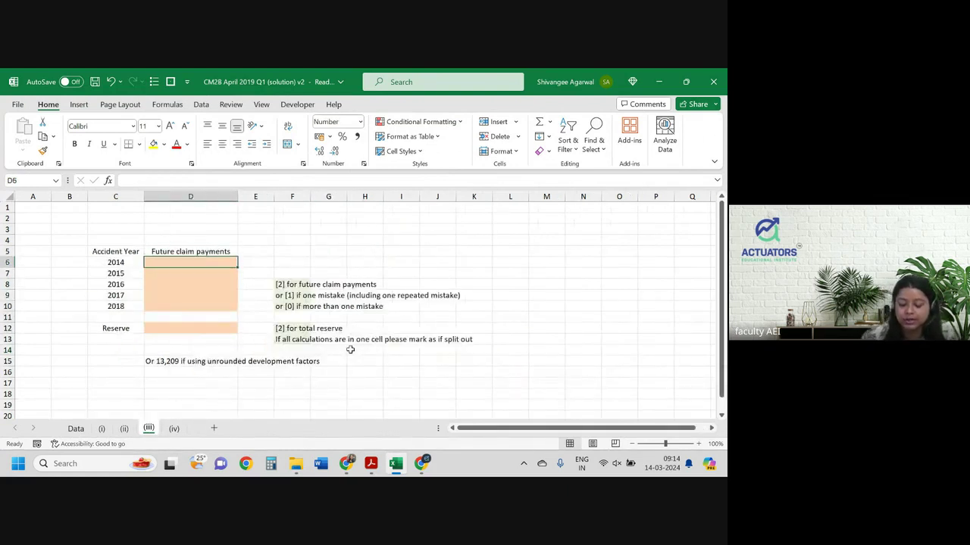
pyautogui.write('=')
pyautogui.hotkey('ctrl', 'pageup')
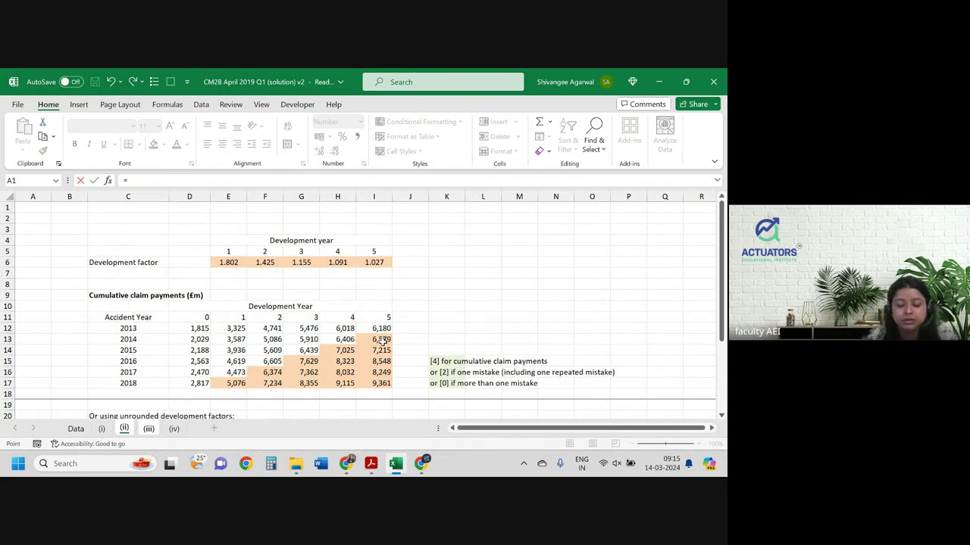
# - Set the 2014 future payment to sheet (ii)'s I13 minus H13 and fill down to D10
pyautogui.click(383, 340)
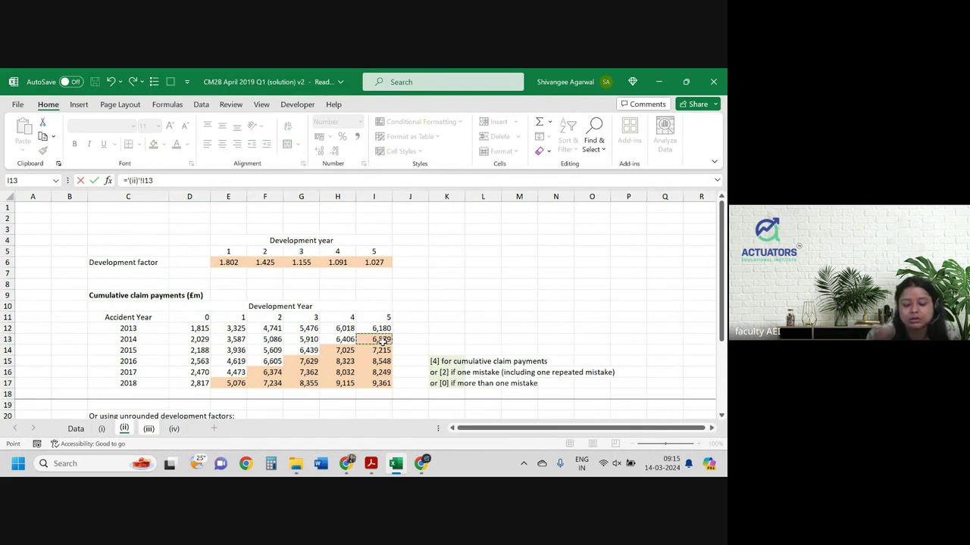
pyautogui.write('-')
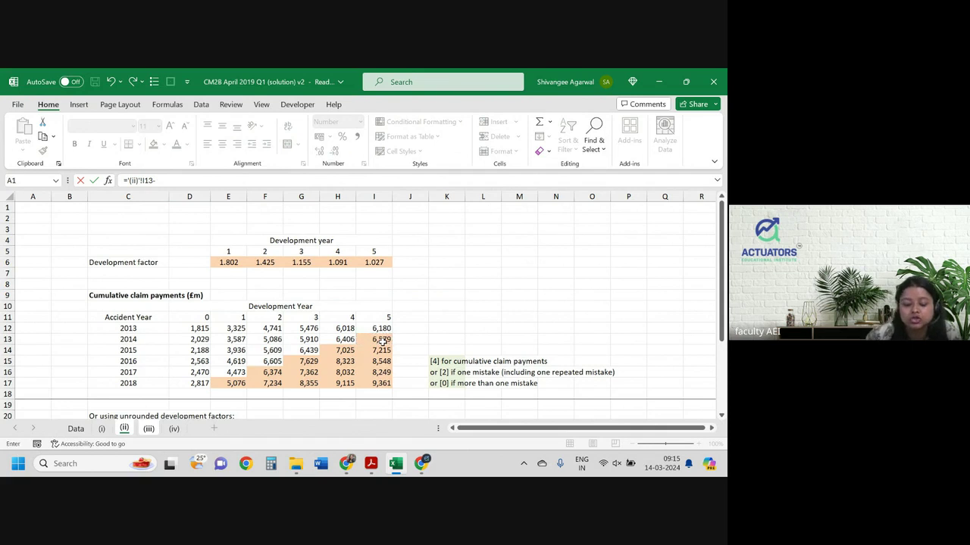
pyautogui.click(345, 339)
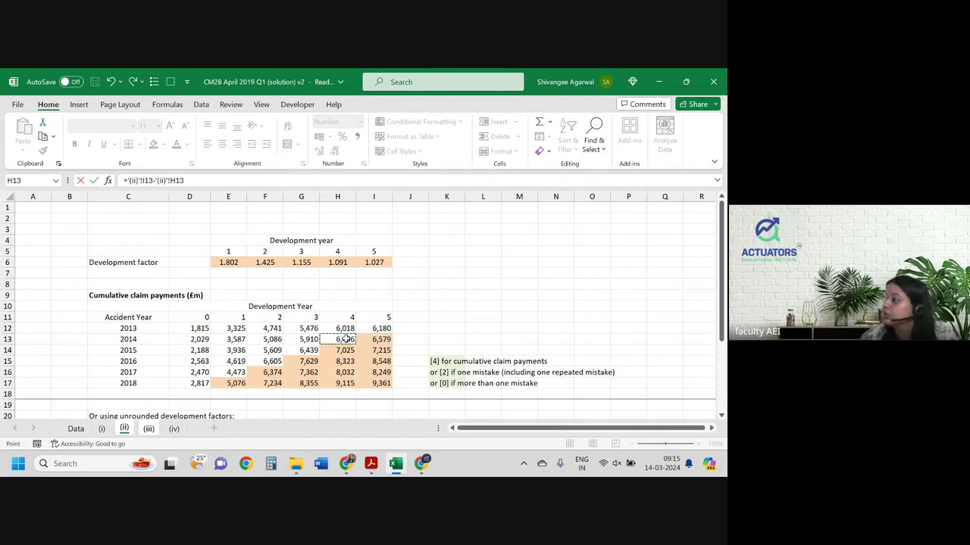
pyautogui.press('Return')
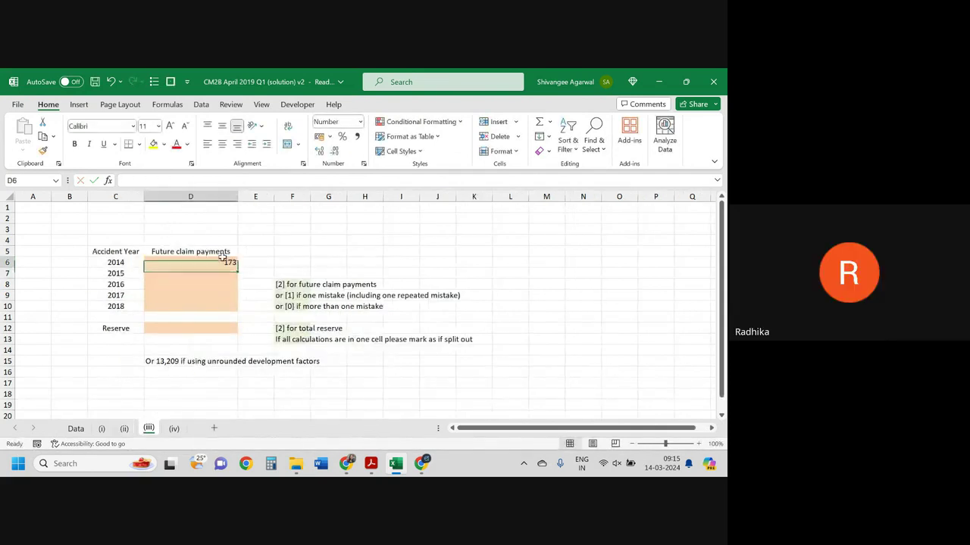
pyautogui.click(231, 262)
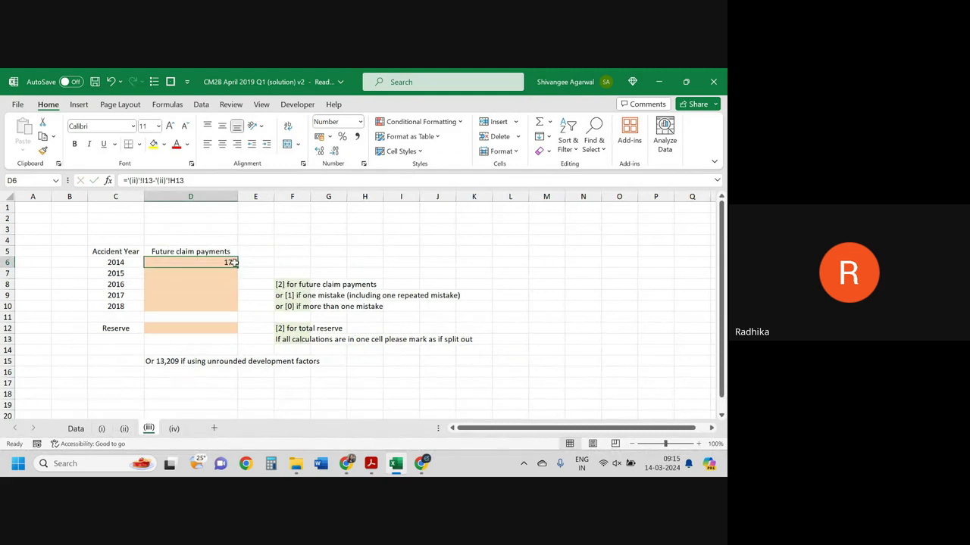
pyautogui.moveTo(236, 266); pyautogui.dragTo(236, 311)
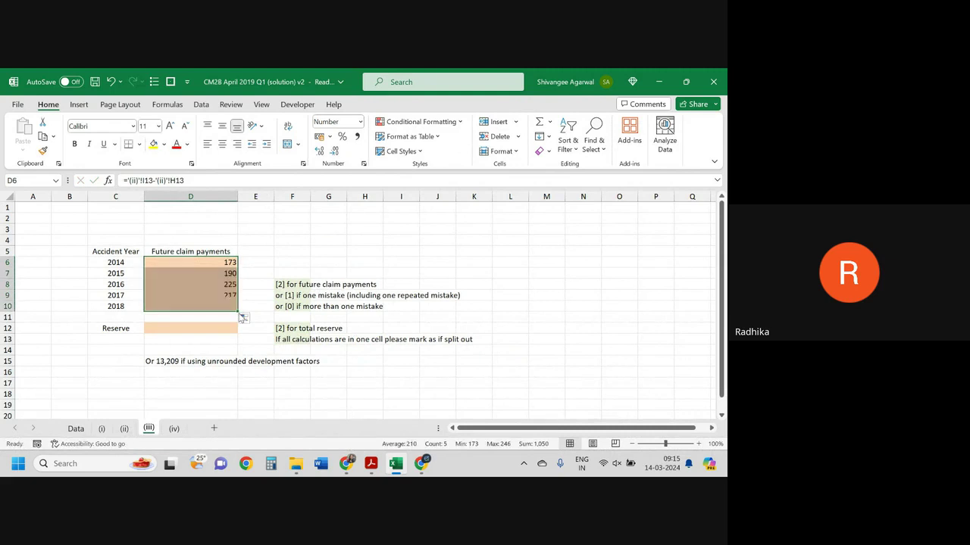
pyautogui.click(124, 429)
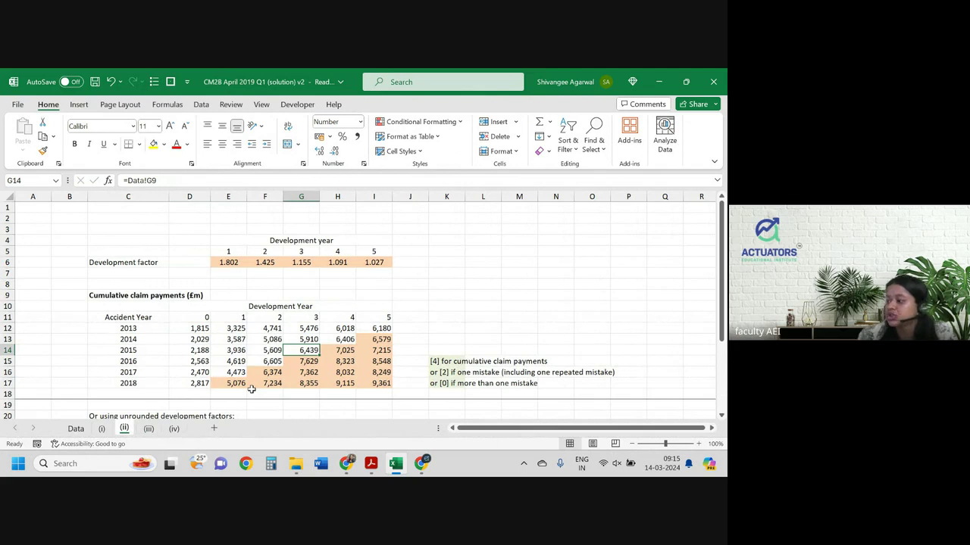
# - Inspect the factor block E6:I7 and E17's =D17*E$6 formula, then go back to sheet (iii)
pyautogui.moveTo(231, 263); pyautogui.dragTo(387, 272)
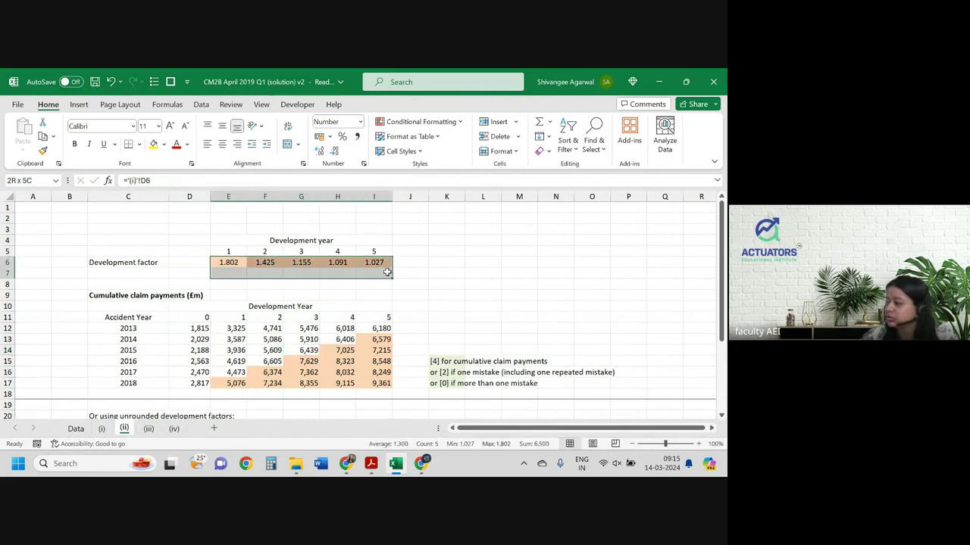
pyautogui.moveTo(387, 272); pyautogui.dragTo(387, 272)
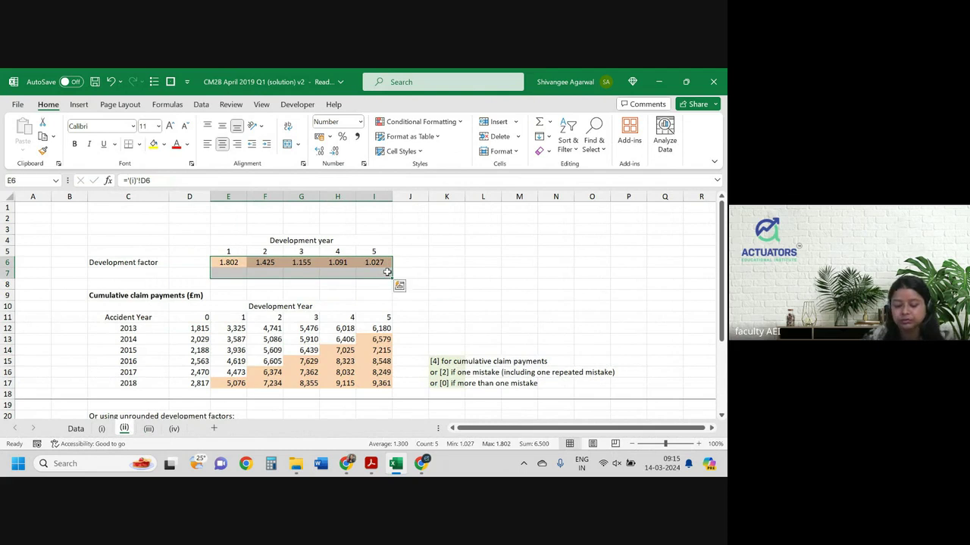
pyautogui.click(232, 383)
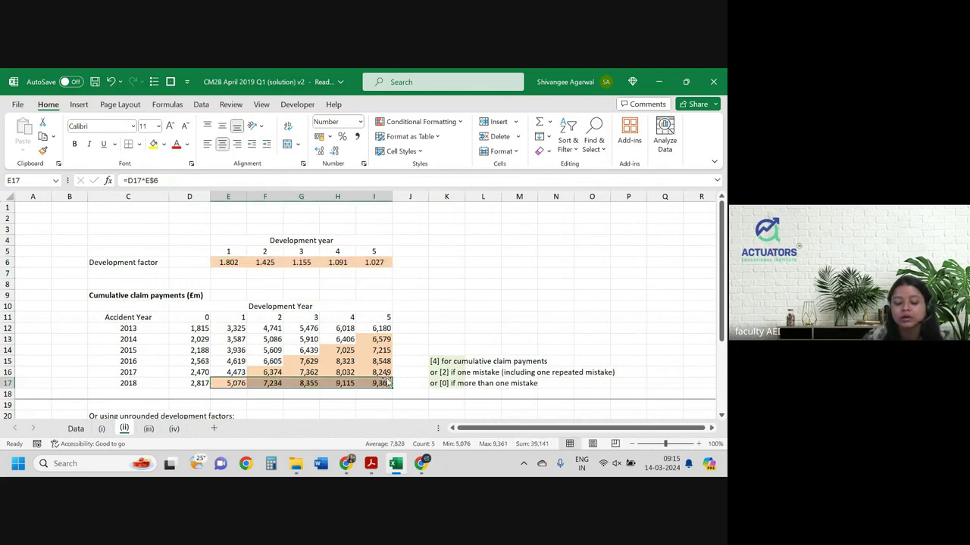
pyautogui.doubleClick(232, 384)
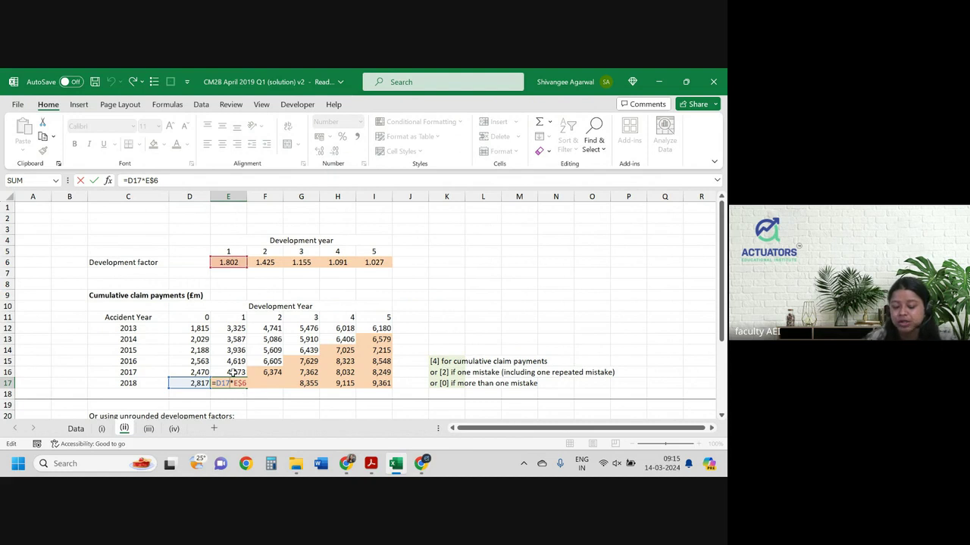
pyautogui.press('Return')
pyautogui.hotkey('ctrl', 'pagedown')
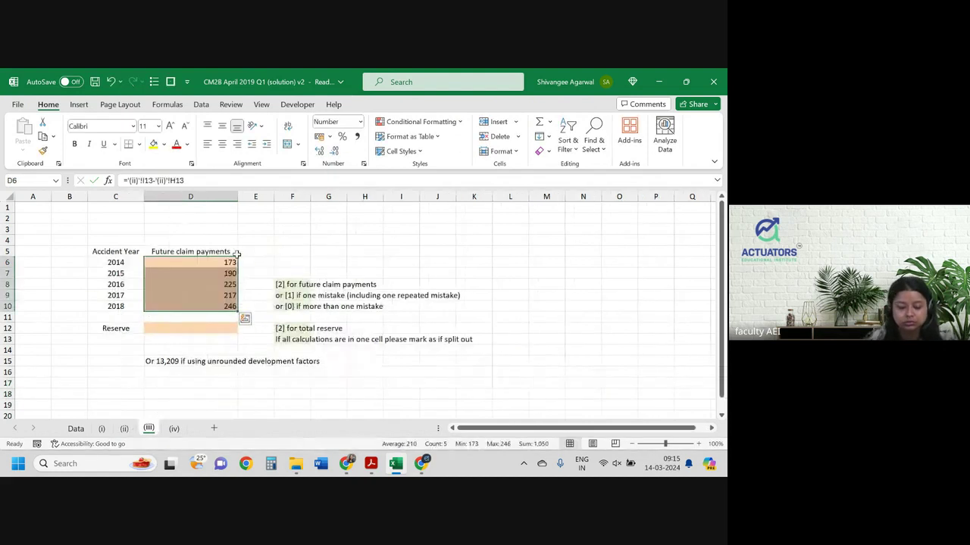
# - Fix the subtracted column references in the 2015 and 2016 formulas, giving 776 and 1,943
pyautogui.click(230, 273)
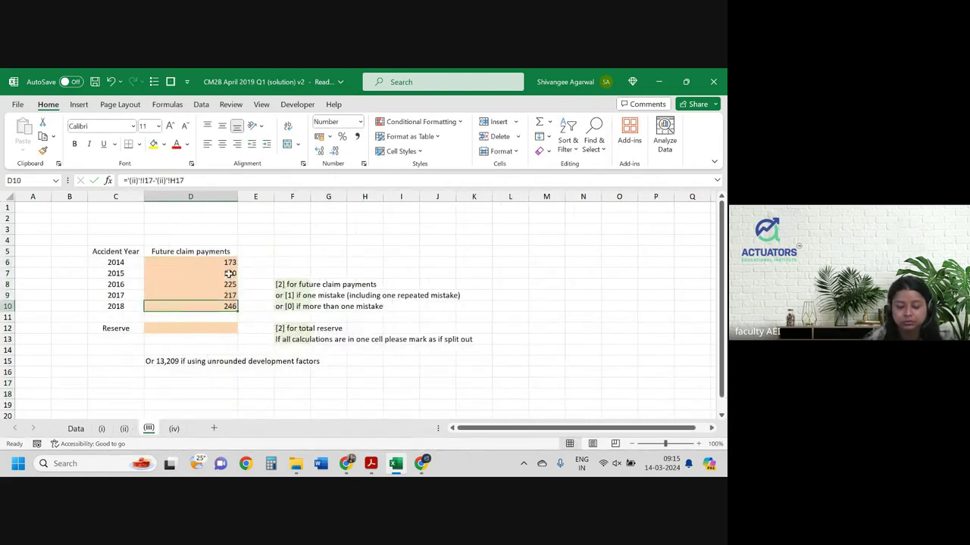
pyautogui.doubleClick(229, 274)
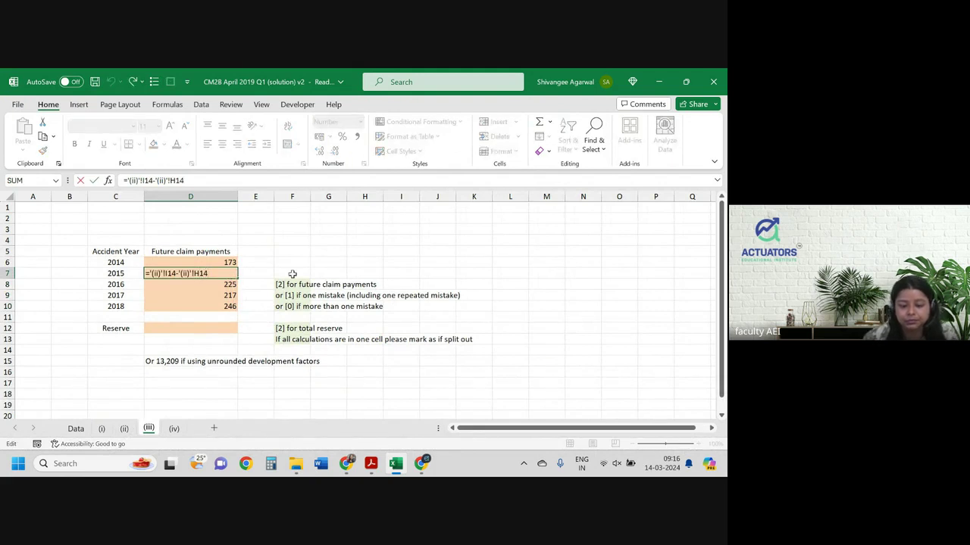
pyautogui.press('BackSpace')
pyautogui.write('I')
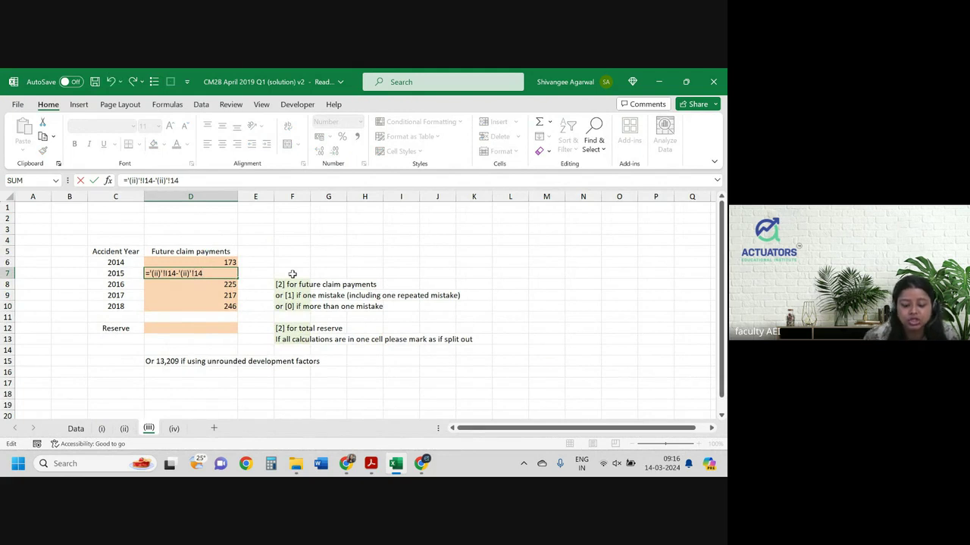
pyautogui.write('I')
pyautogui.press('Return')
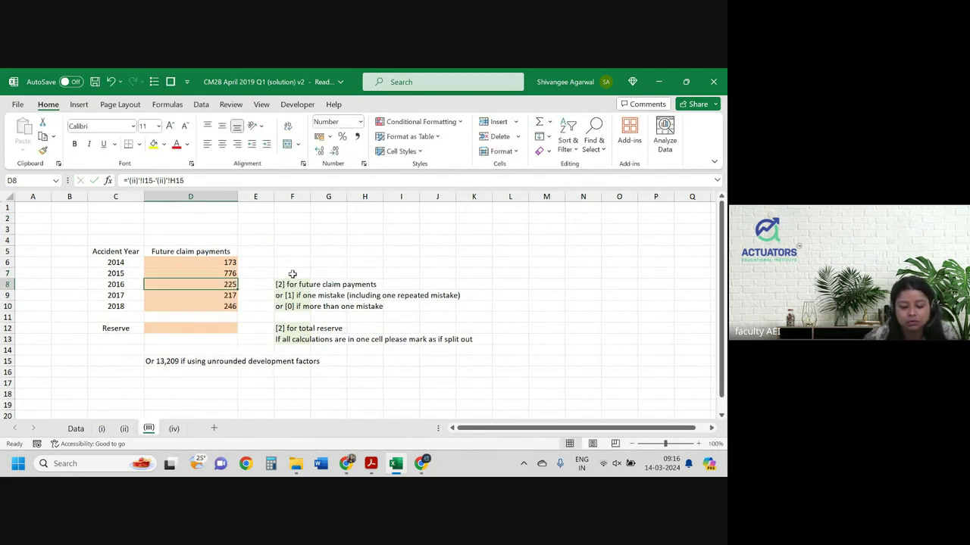
pyautogui.press('F2')
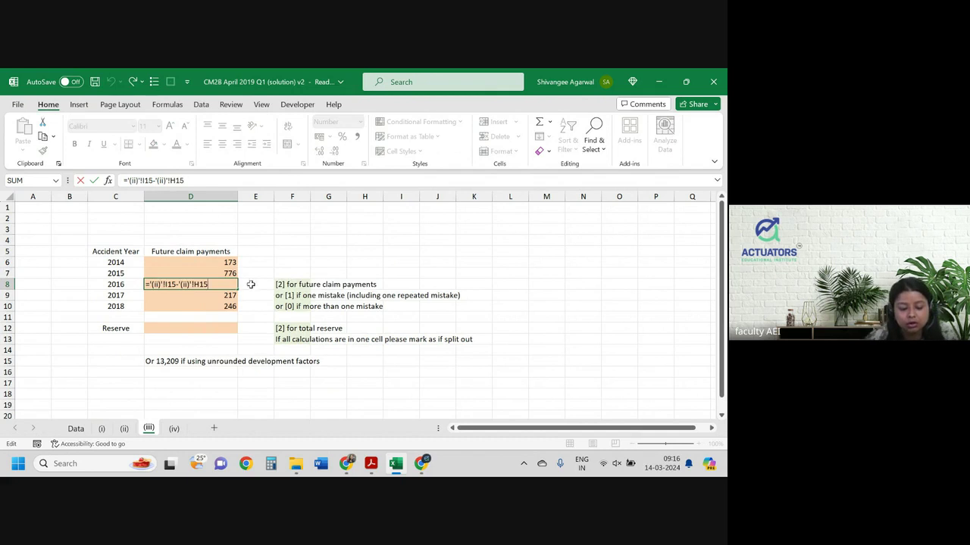
pyautogui.click(202, 284)
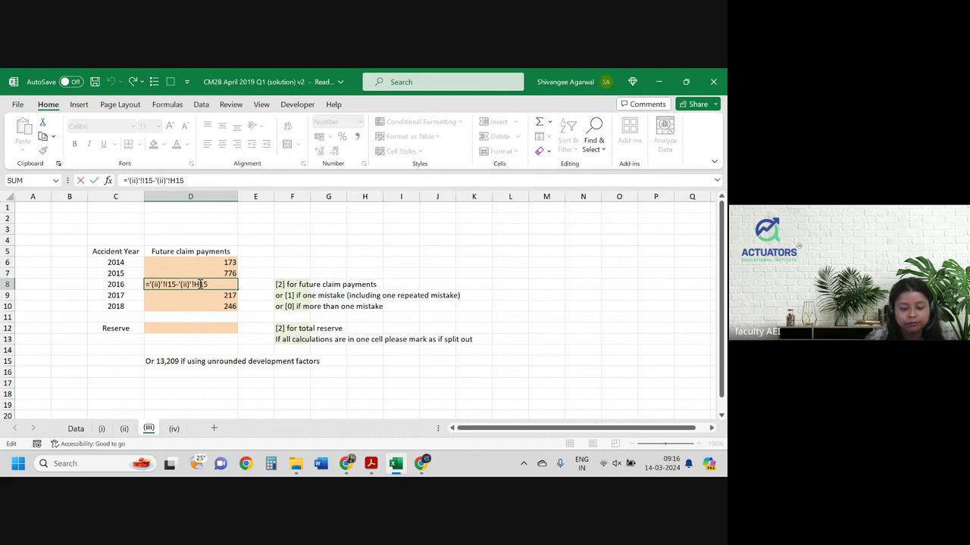
pyautogui.press('BackSpace')
pyautogui.write('H')
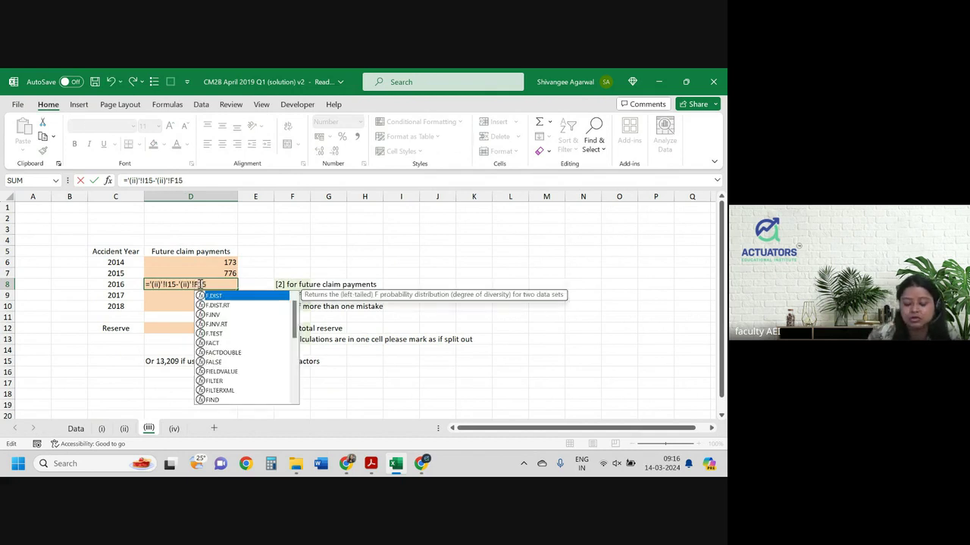
pyautogui.press('Return')
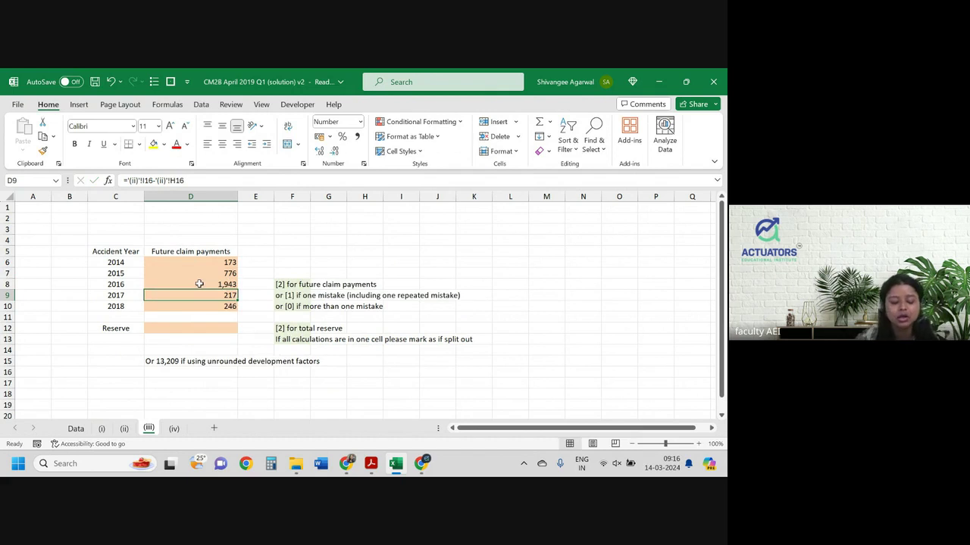
# - Correct the 2017 formula to subtract H16 and fix the 2018 column, giving 3,776 and 6,544
pyautogui.press('F2')
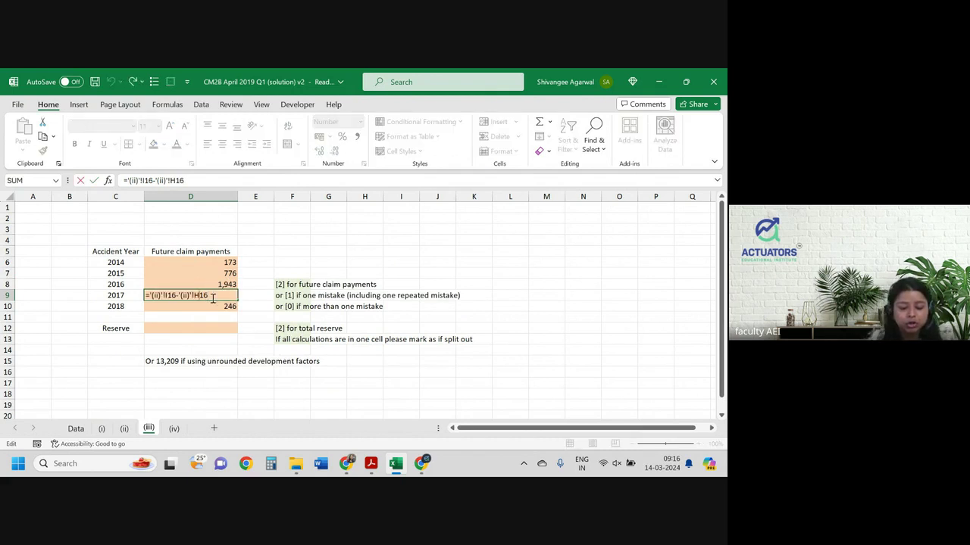
pyautogui.press('BackSpace')
pyautogui.press('BackSpace')
pyautogui.press('BackSpace')
pyautogui.write('H16')
pyautogui.press('Return')
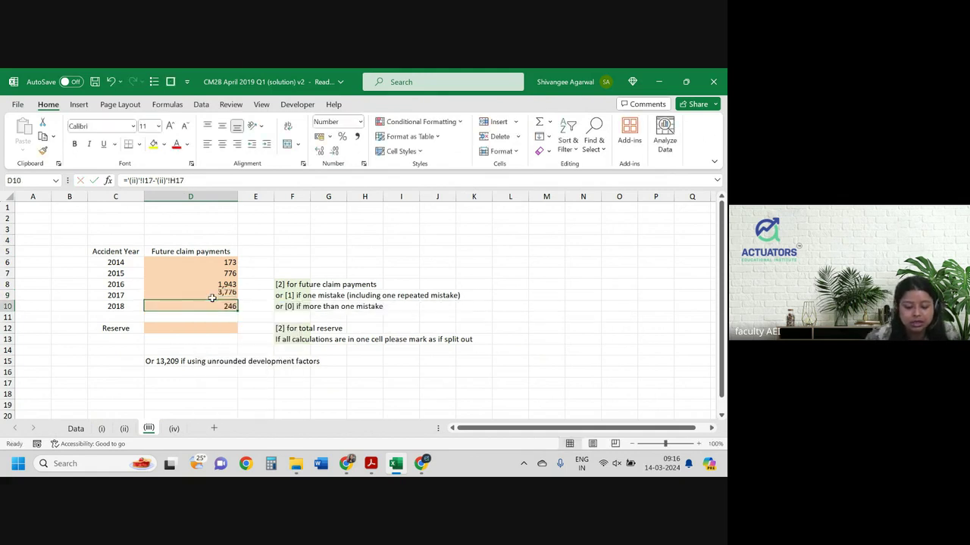
pyautogui.press('F2')
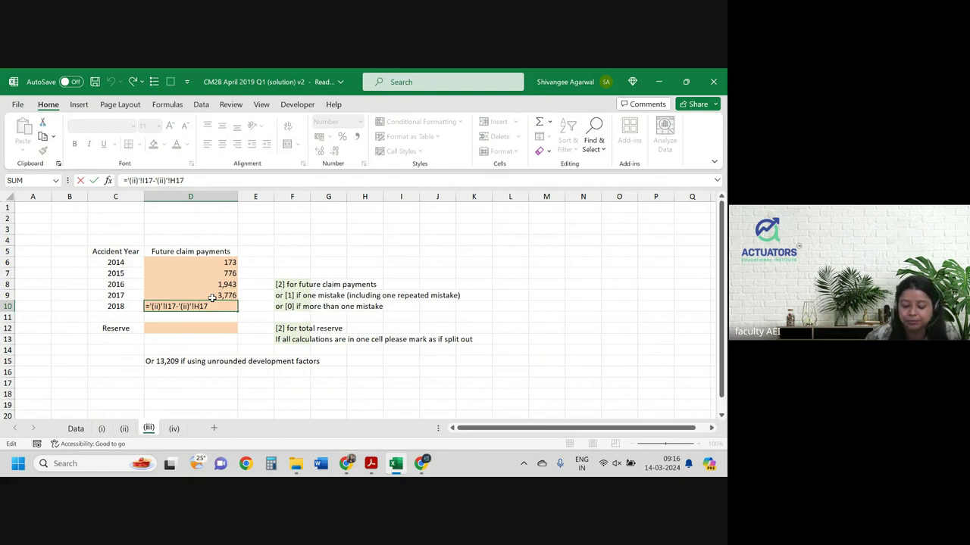
pyautogui.press('BackSpace')
pyautogui.write('H')
pyautogui.press('Return')
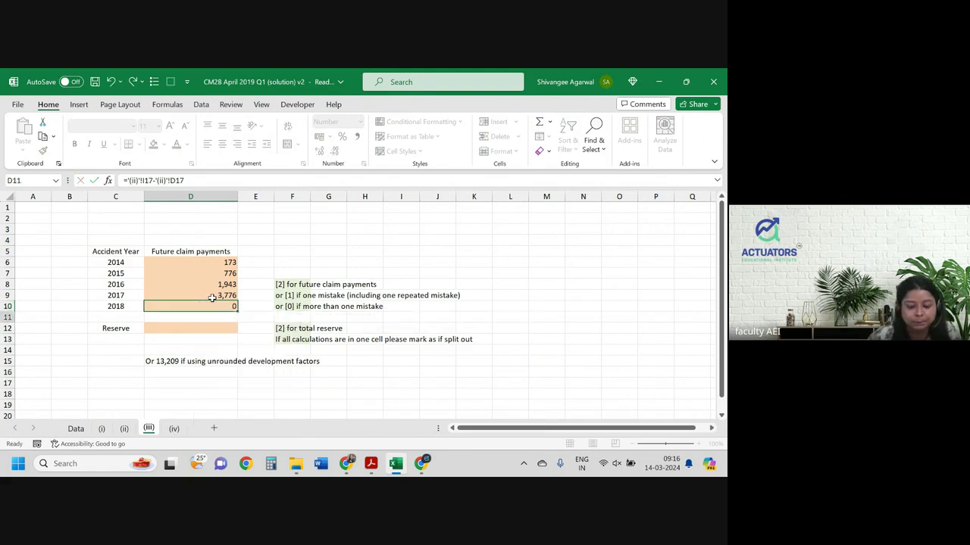
# - Total D6:D10 with =SUM in D12 for a 13,211 reserve
pyautogui.write('=SUM')
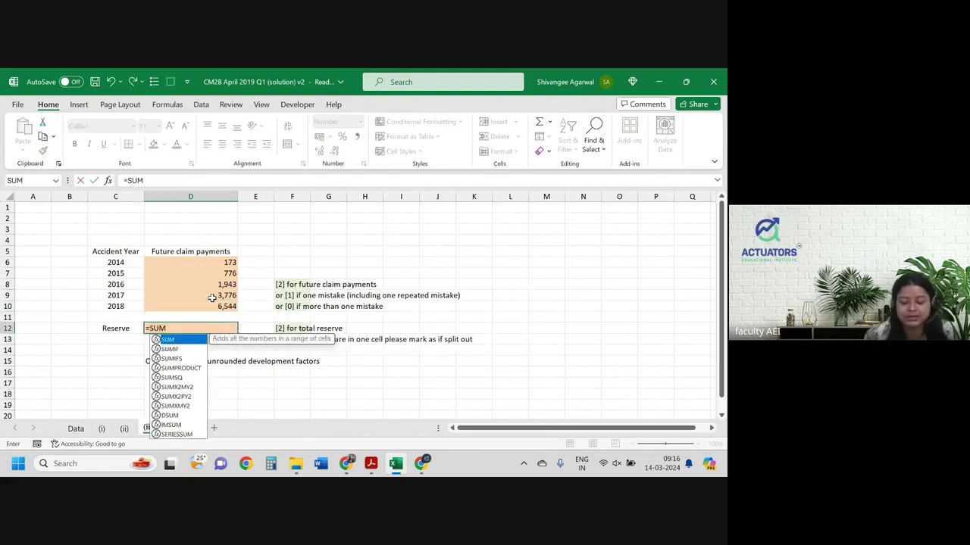
pyautogui.write('(')
pyautogui.press('Up')
pyautogui.press('Up')
pyautogui.hotkey('shift', 'Up')
pyautogui.hotkey('shift', 'Up')
pyautogui.hotkey('shift', 'Up')
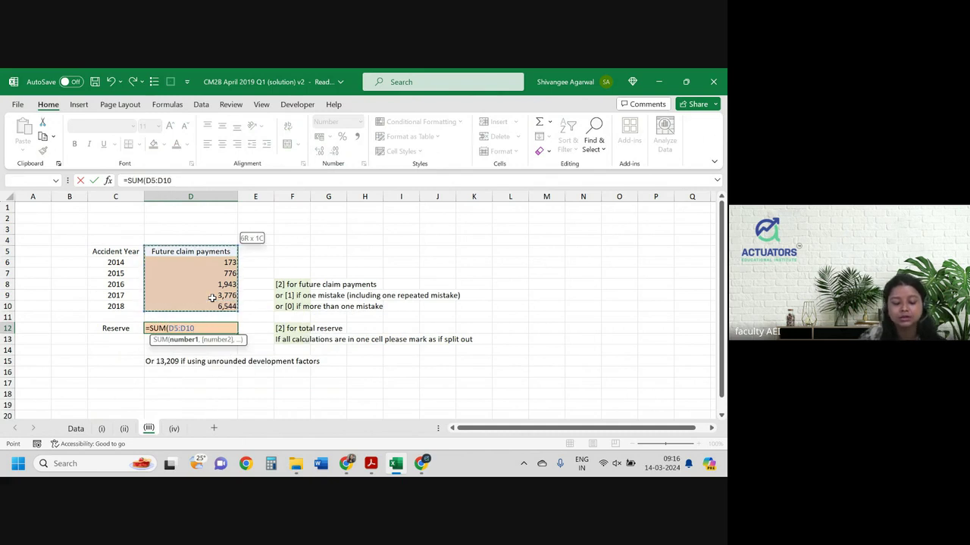
pyautogui.press('Return')
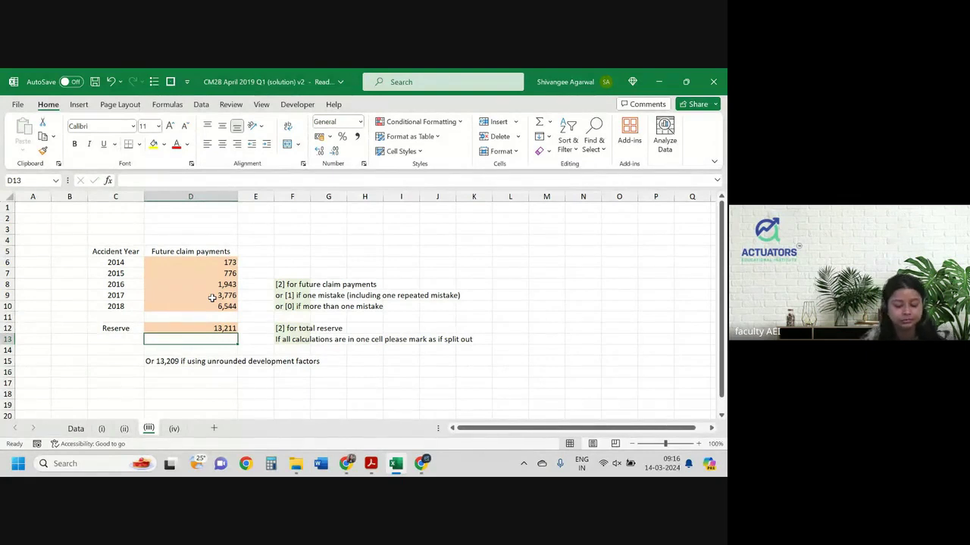
pyautogui.hotkey('alt', 'Tab')
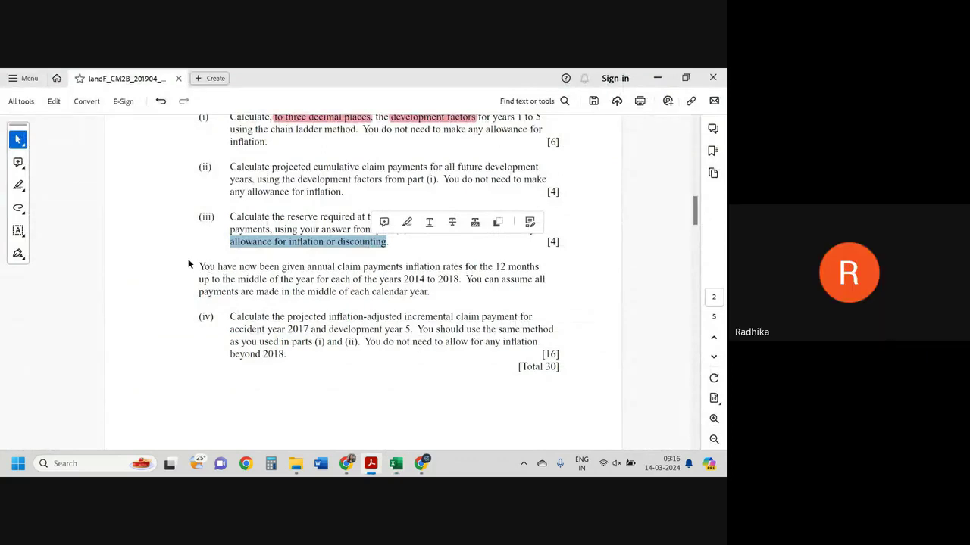
# - Select the inflation-rates paragraph and check the claims on the Data sheet
pyautogui.moveTo(199, 266); pyautogui.dragTo(542, 264)
pyautogui.hotkey('alt', 'Tab')
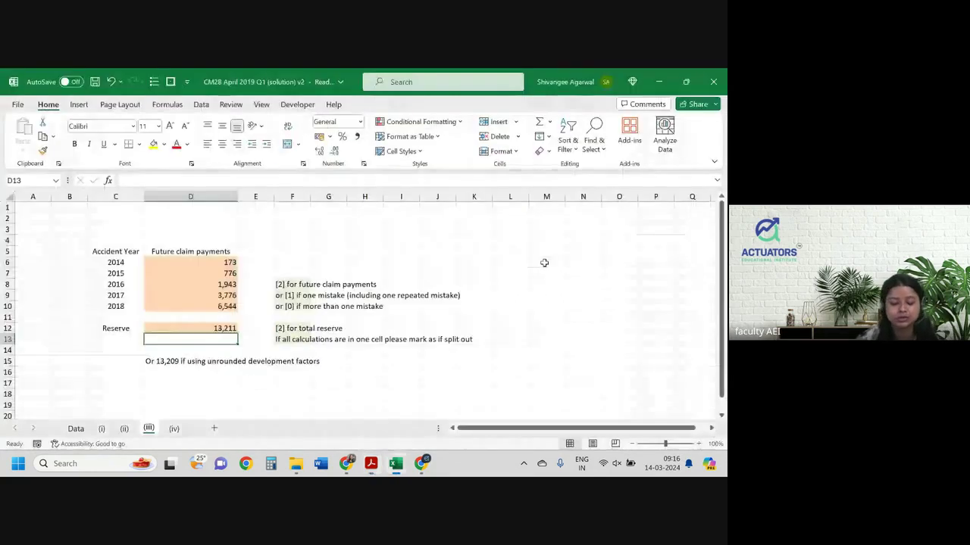
pyautogui.hotkey('ctrl', 'pageup')
pyautogui.hotkey('ctrl', 'pageup')
pyautogui.hotkey('ctrl', 'pageup')
pyautogui.scroll(-2, 276, 350)
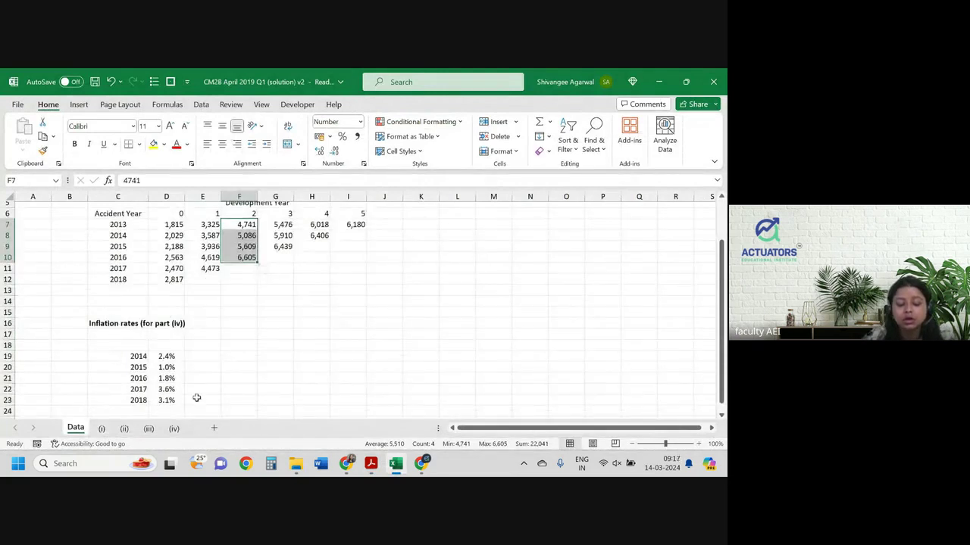
pyautogui.hotkey('alt', 'Tab')
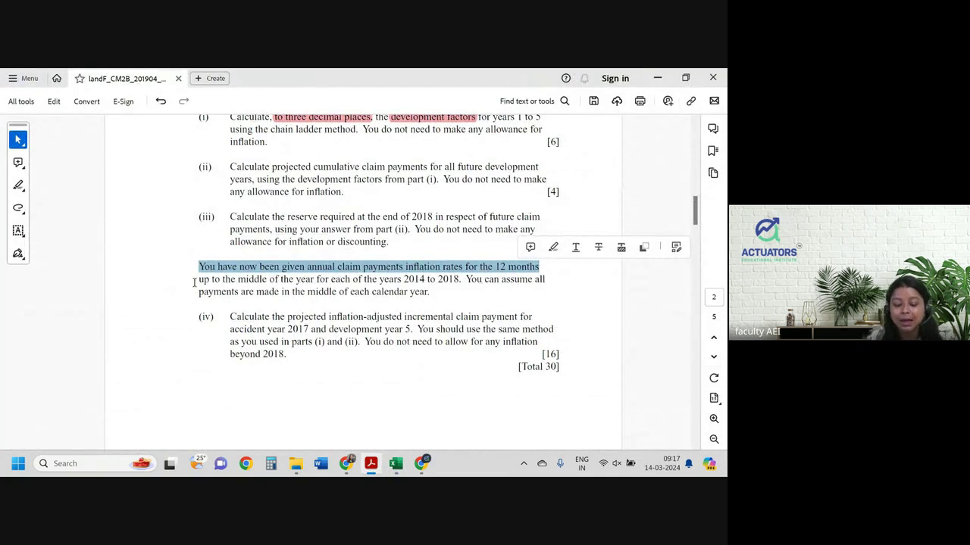
# - Highlight 'up to the middle of' and '2017 and development year 5.' in the question
pyautogui.moveTo(194, 282)
pyautogui.mouseDown()
pyautogui.moveTo(432, 281)
pyautogui.moveTo(280, 271)
pyautogui.mouseUp()
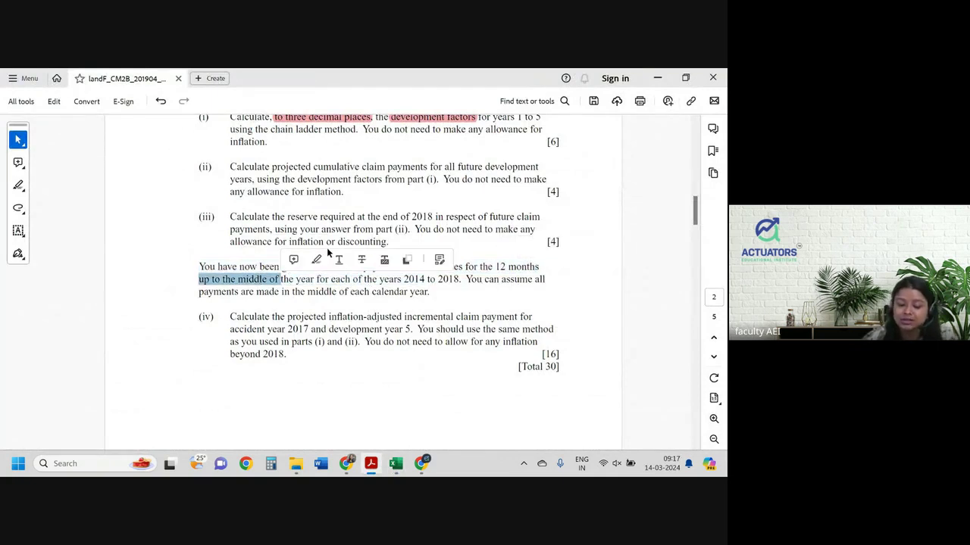
pyautogui.click(319, 256)
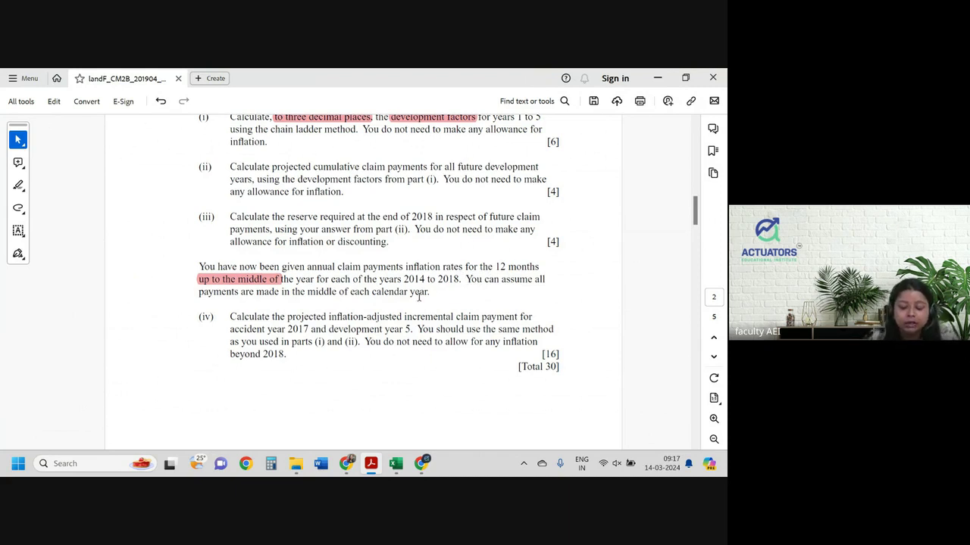
pyautogui.scroll(-2, 418, 297)
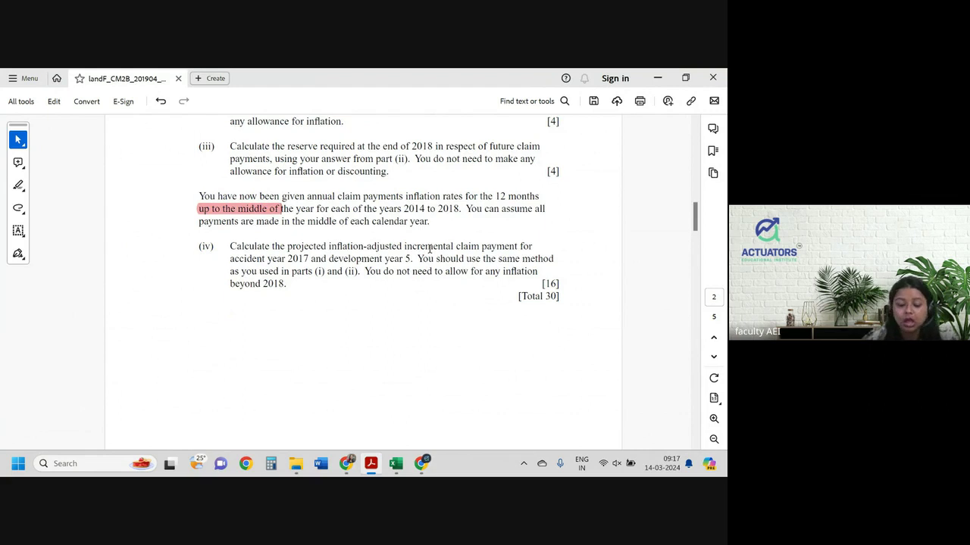
pyautogui.moveTo(287, 258); pyautogui.dragTo(413, 259)
pyautogui.click(446, 240)
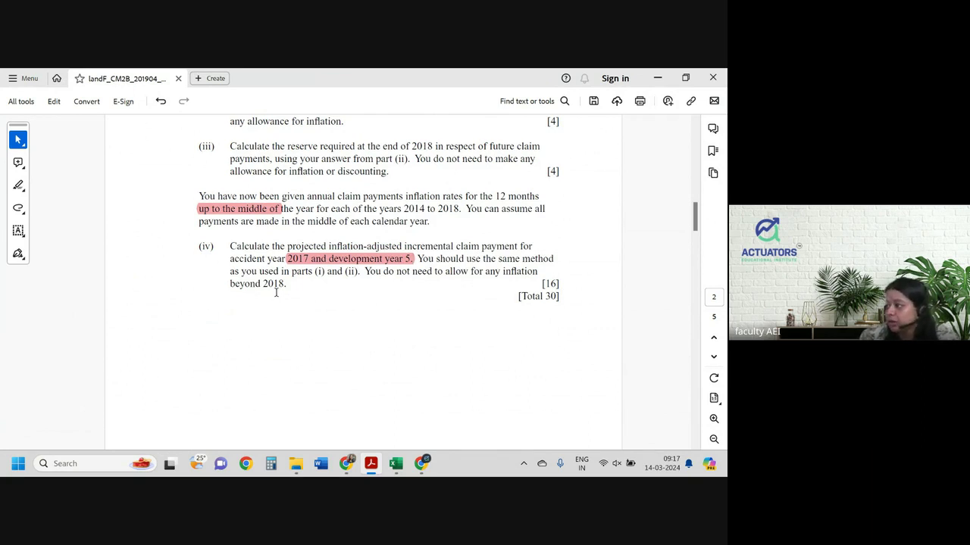
# - On sheet (iv), clear the final answer in cell C73
pyautogui.hotkey('alt', 'Tab')
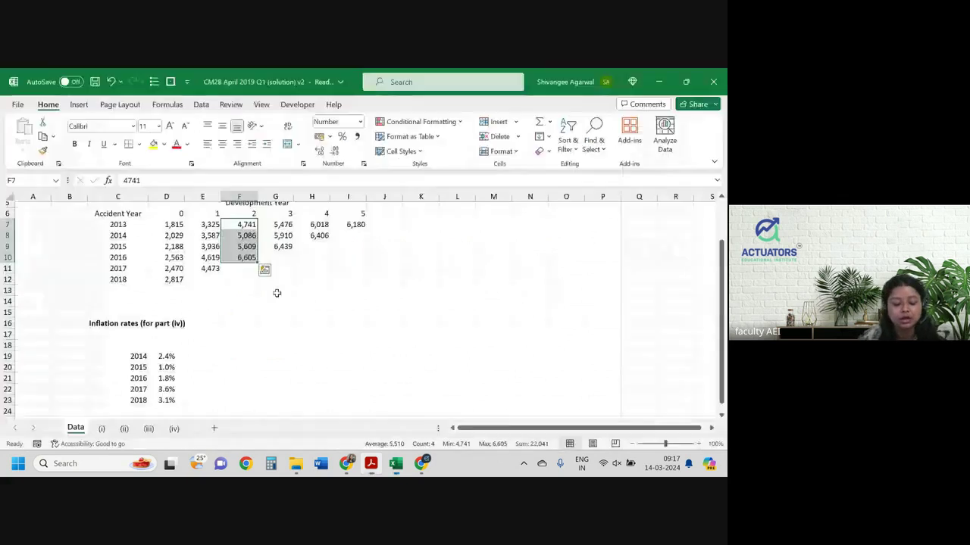
pyautogui.click(174, 429)
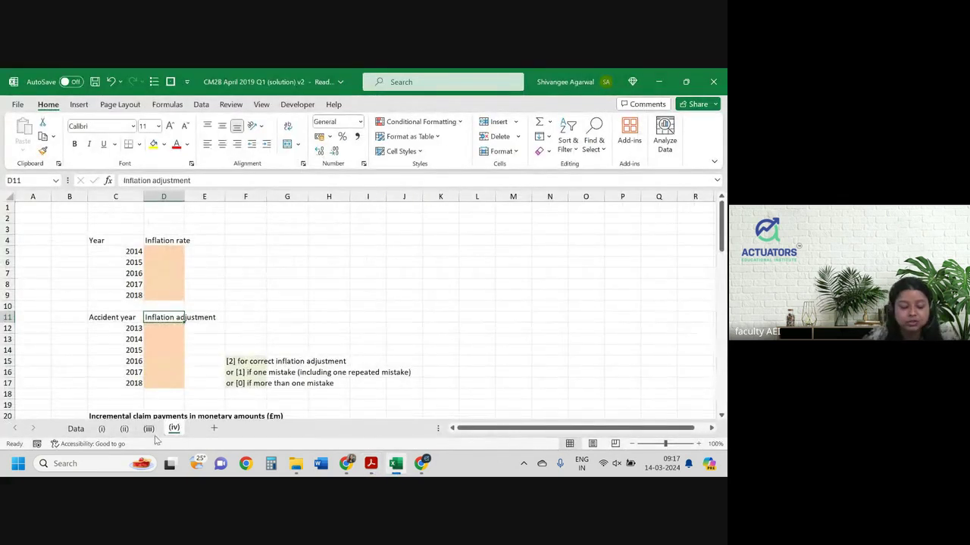
pyautogui.scroll(-3, 236, 371)
pyautogui.scroll(-6, 236, 370)
pyautogui.scroll(-7, 236, 370)
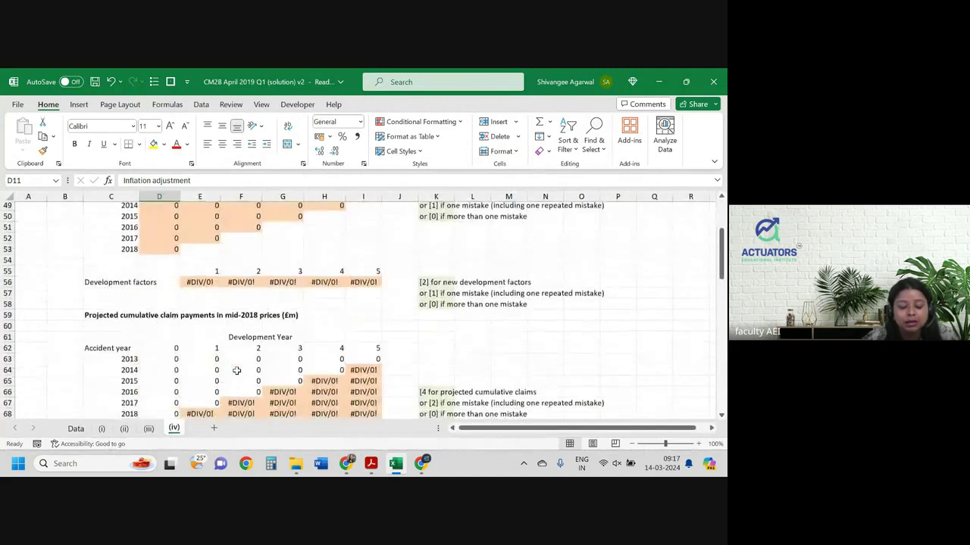
pyautogui.scroll(-5, 236, 370)
pyautogui.scroll(3, 236, 371)
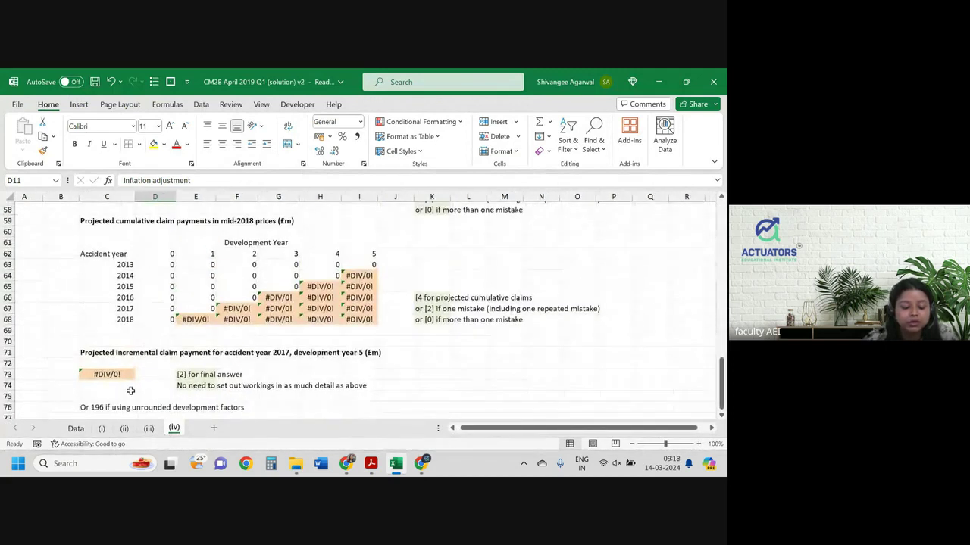
pyautogui.click(94, 377)
pyautogui.press('Delete')
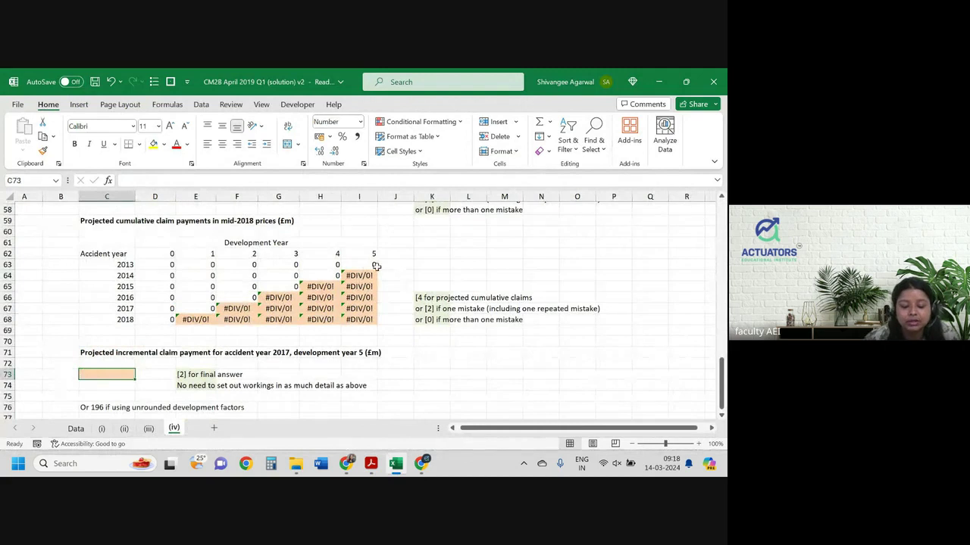
# - Clear the projected cumulative claims triangle D63:I68 and the development factors E56:I56
pyautogui.moveTo(370, 277); pyautogui.dragTo(371, 320)
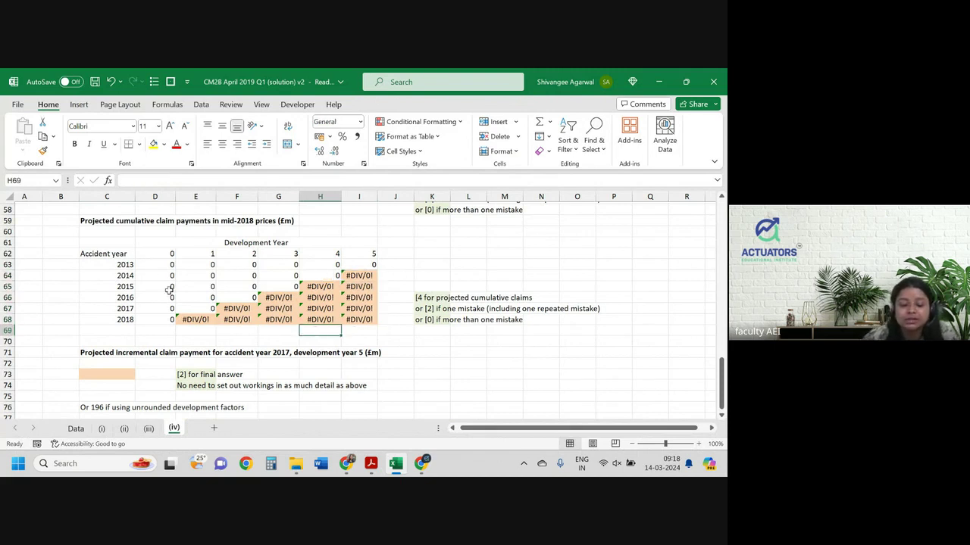
pyautogui.moveTo(163, 265); pyautogui.dragTo(377, 327)
pyautogui.press('Delete')
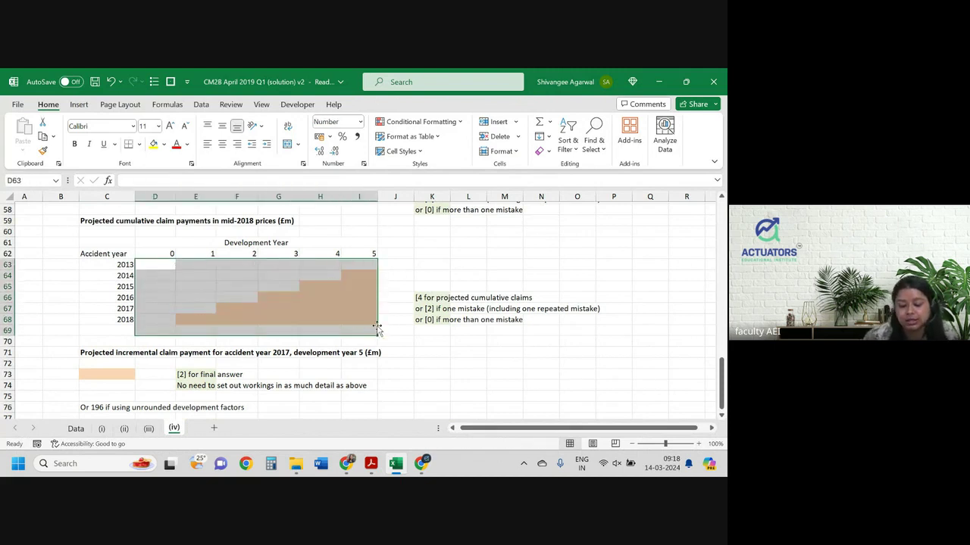
pyautogui.hotkey('ctrl', 'Up')
pyautogui.hotkey('ctrl', 'Up')
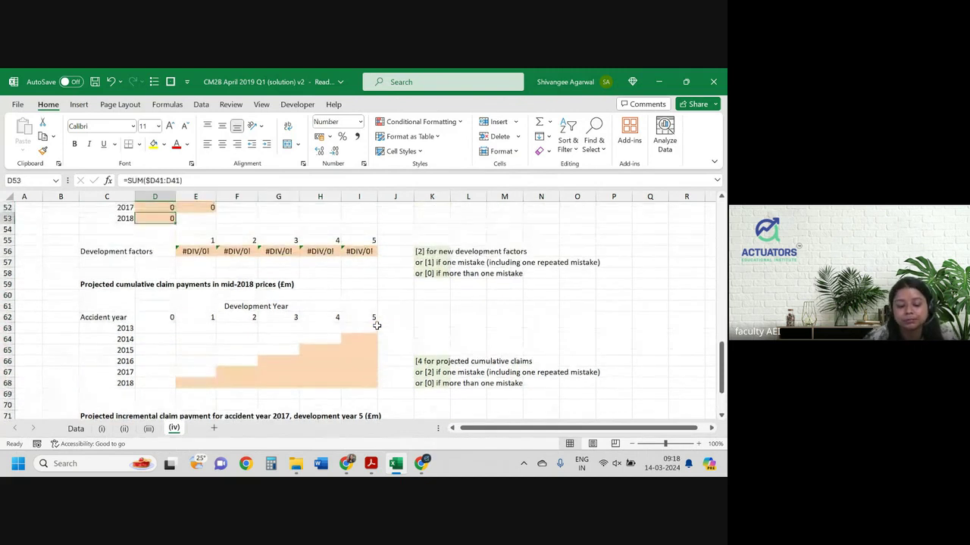
pyautogui.press('Down')
pyautogui.press('Down')
pyautogui.press('Down')
pyautogui.press('Right')
pyautogui.hotkey('ctrl', 'shift', 'Right')
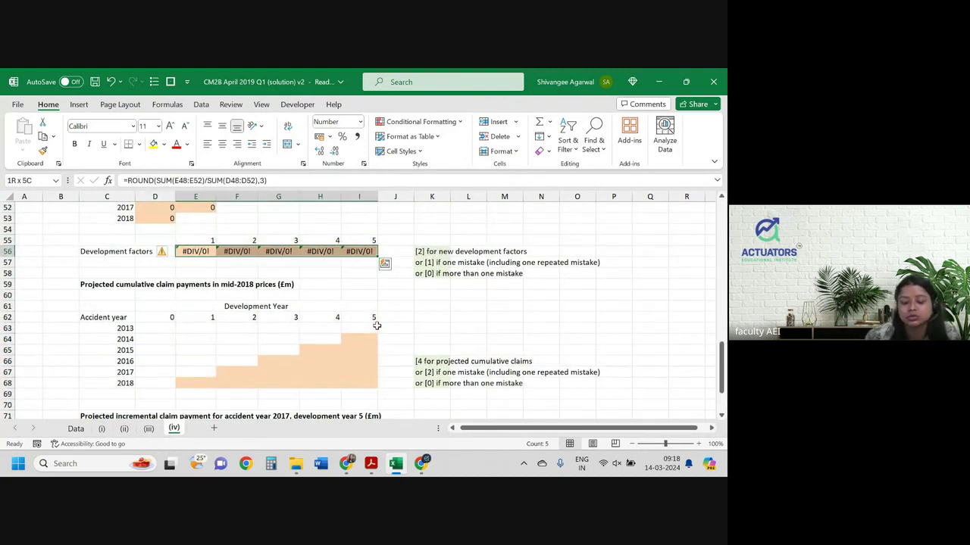
pyautogui.press('Delete')
# - Clear the mid-2018 cumulative triangle D48:I53 and the mid-2018 incremental triangle D36:I41
pyautogui.scroll(3, 274, 280)
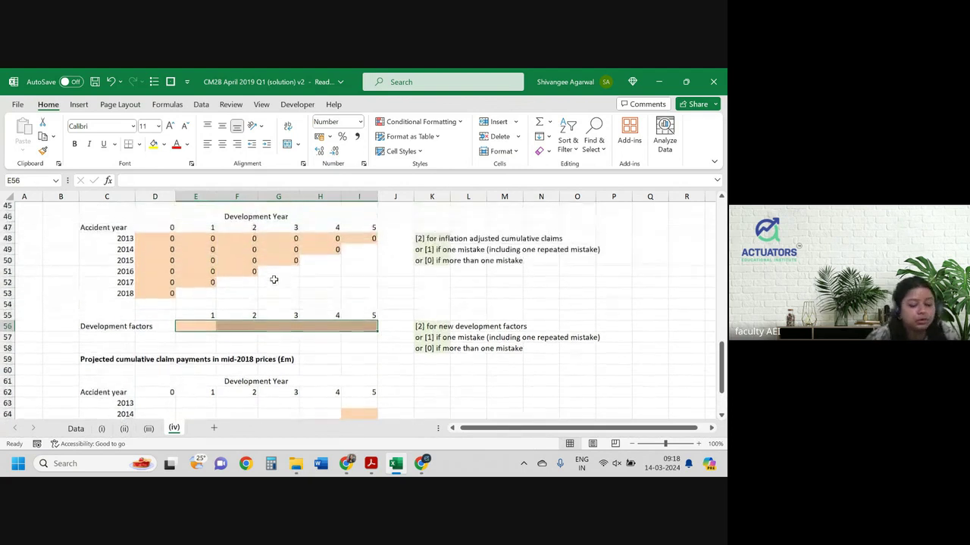
pyautogui.scroll(1, 274, 280)
pyautogui.moveTo(163, 263); pyautogui.dragTo(385, 315)
pyautogui.press('Delete')
pyautogui.press('Up')
pyautogui.press('Up')
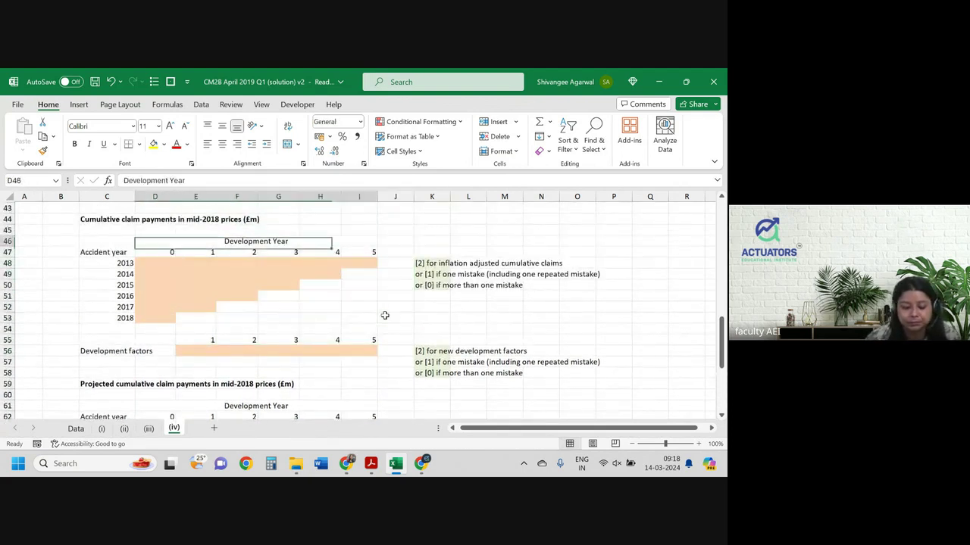
pyautogui.press('Up')
pyautogui.press('Up')
pyautogui.press('Up')
# - Clear the incremental monetary amounts triangle D24:I29 and return to the top of the sheet
pyautogui.press('Up')
pyautogui.press('Up')
pyautogui.press('Up')
pyautogui.press('Down')
pyautogui.press('Down')
pyautogui.hotkey('ctrl', 'shift', 'Right')
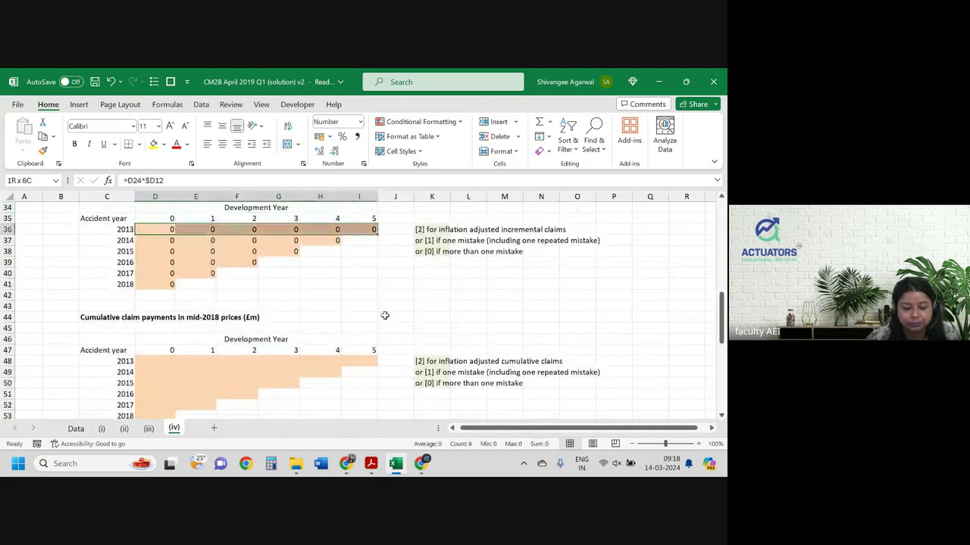
pyautogui.hotkey('ctrl', 'shift', 'Down')
pyautogui.press('Delete')
pyautogui.press('Up')
pyautogui.press('Up')
pyautogui.press('Up')
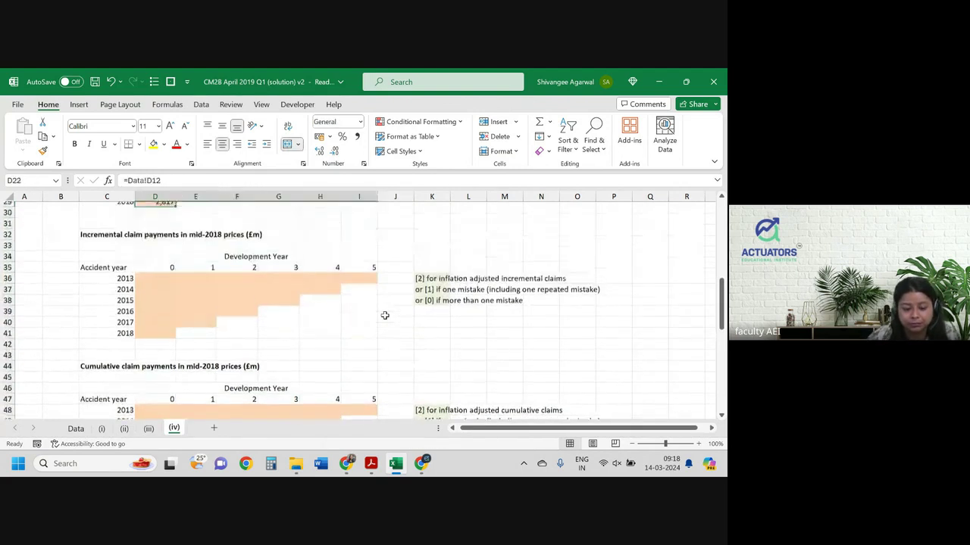
pyautogui.press('Up')
pyautogui.press('Up')
pyautogui.press('Up')
pyautogui.press('Up')
pyautogui.press('Up')
pyautogui.press('Up')
pyautogui.press('Down')
pyautogui.press('Down')
pyautogui.press('Down')
pyautogui.press('Down')
pyautogui.press('Down')
pyautogui.press('Down')
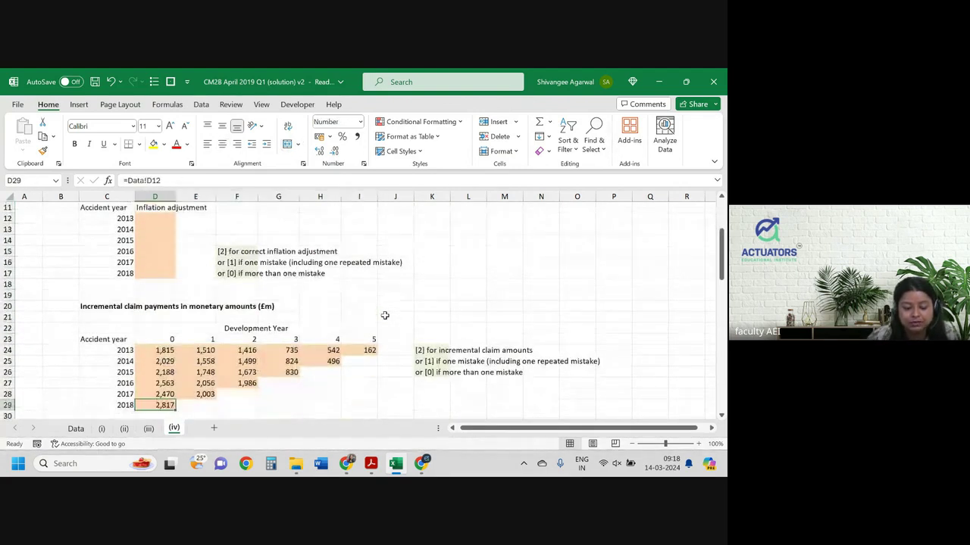
pyautogui.press('Up')
pyautogui.press('Up')
pyautogui.press('Up')
pyautogui.press('Up')
pyautogui.press('Up')
pyautogui.hotkey('ctrl', 'shift', 'Right')
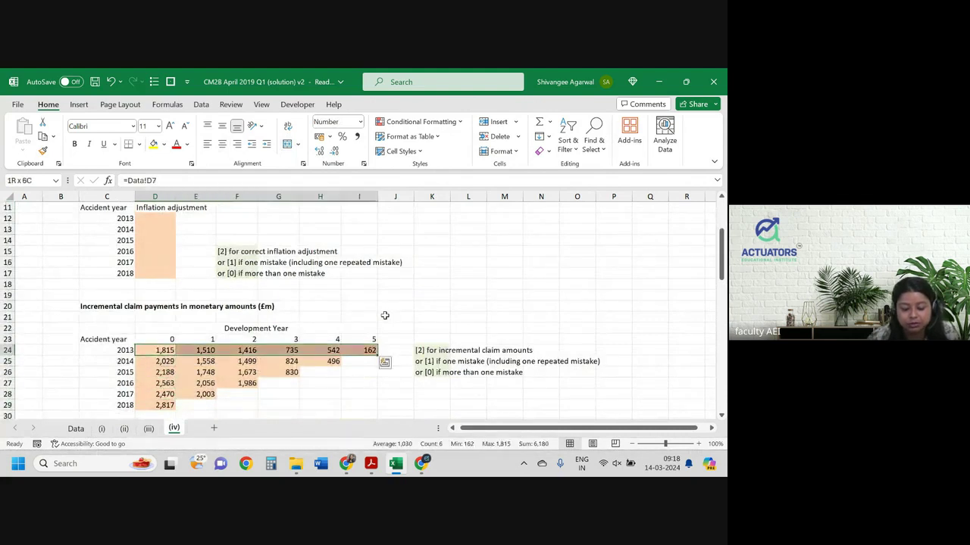
pyautogui.hotkey('ctrl', 'shift', 'Down')
pyautogui.press('Delete')
pyautogui.hotkey('ctrl', 'Up')
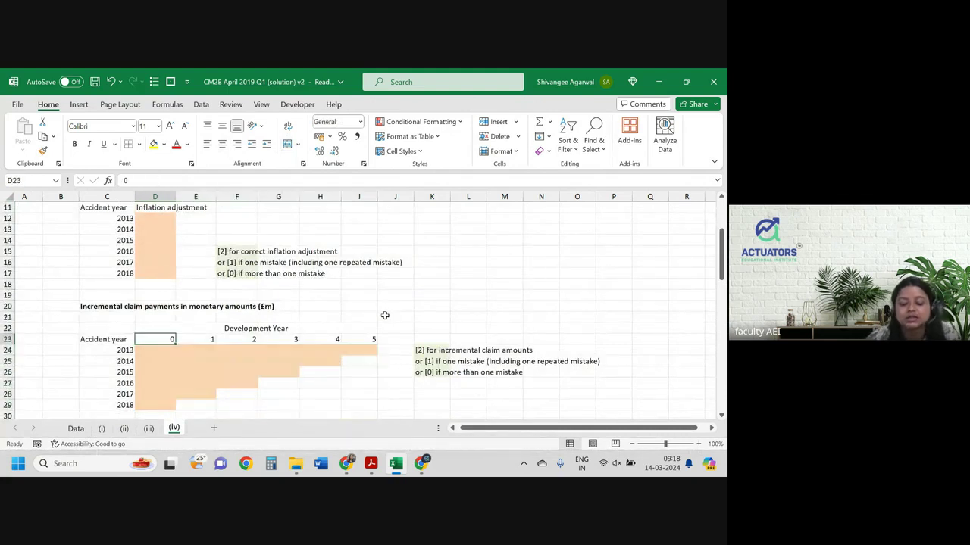
pyautogui.hotkey('ctrl', 'Up')
pyautogui.hotkey('ctrl', 'Up')
pyautogui.hotkey('ctrl', 'Up')
pyautogui.hotkey('ctrl', 'Up')
# - Link D5 to the Data sheet's 2014 inflation rate and fill down: 2.4%, 1.0%, 1.8%, 3.6%, 3.1%
pyautogui.click(151, 253)
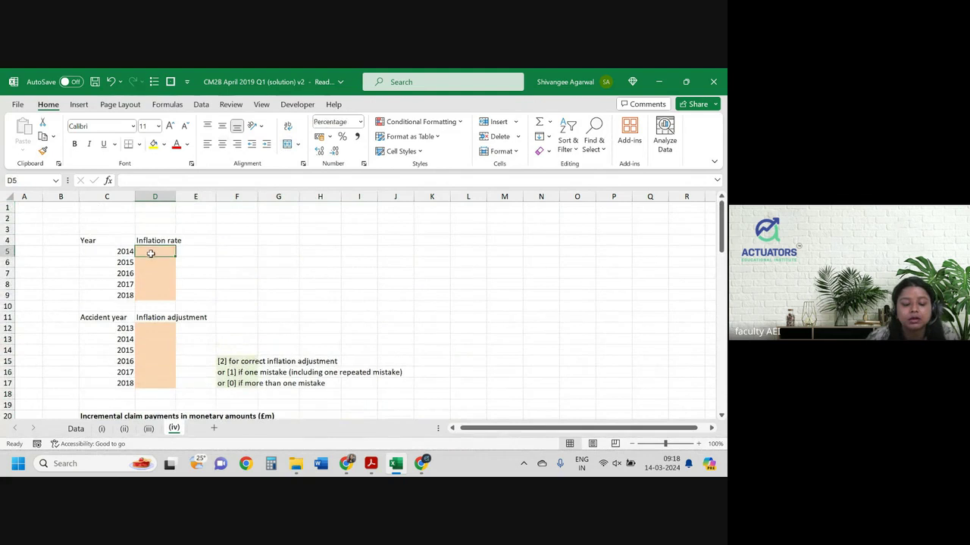
pyautogui.write('=')
pyautogui.hotkey('ctrl', 'pageup')
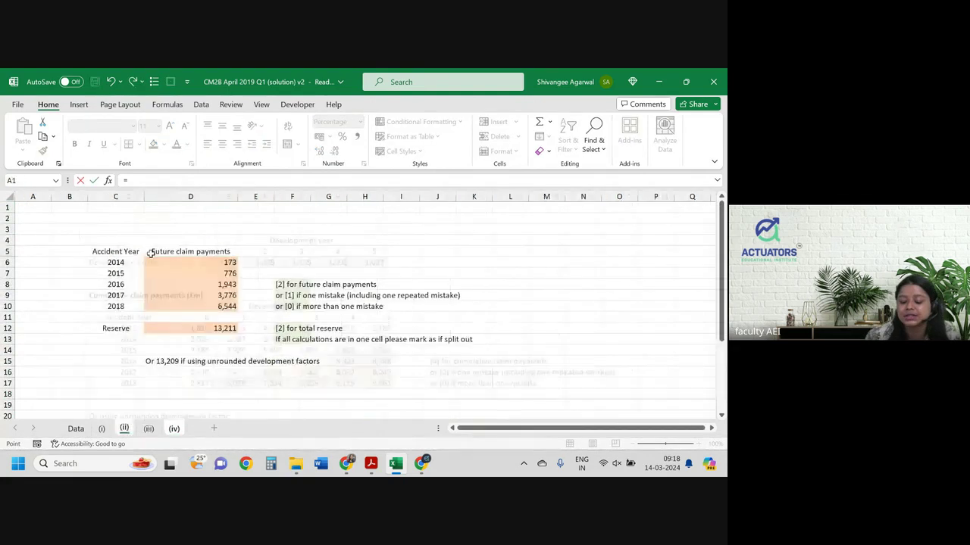
pyautogui.hotkey('ctrl', 'pageup')
pyautogui.hotkey('ctrl', 'pageup')
pyautogui.hotkey('ctrl', 'pageup')
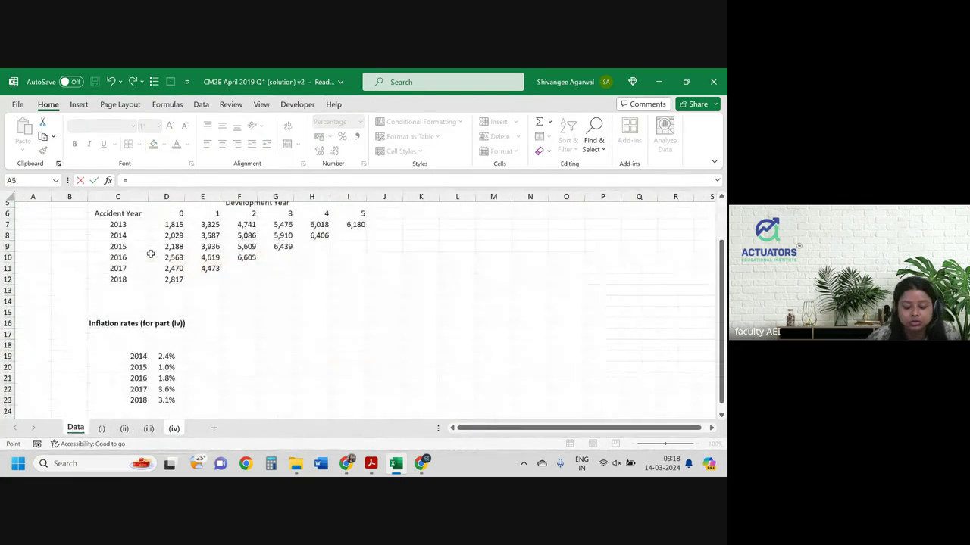
pyautogui.click(184, 355)
pyautogui.press('Return')
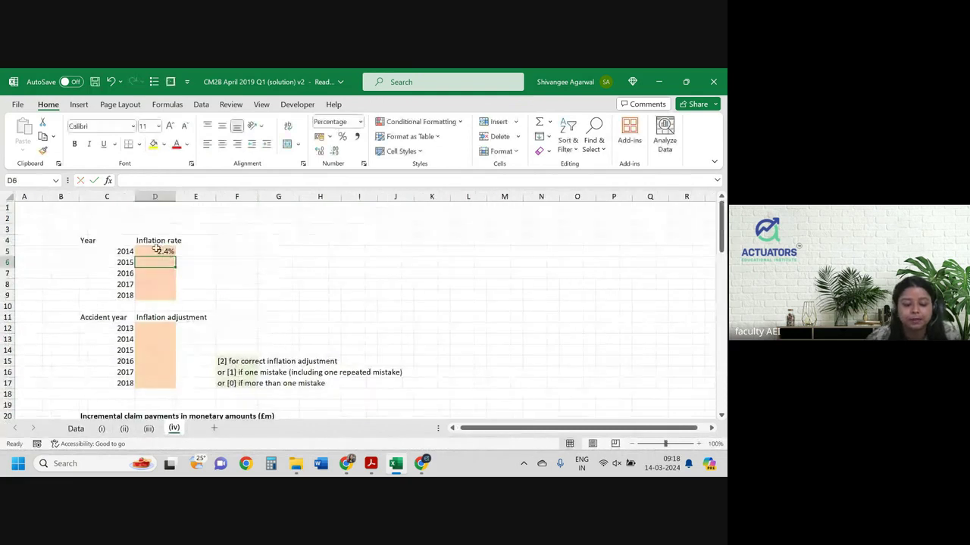
pyautogui.click(160, 241)
pyautogui.click(169, 252)
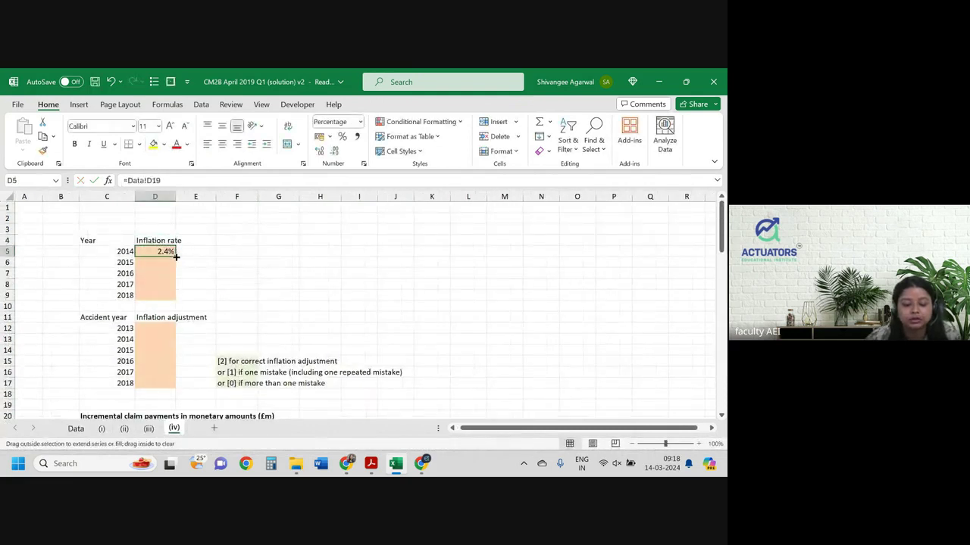
pyautogui.doubleClick(175, 256)
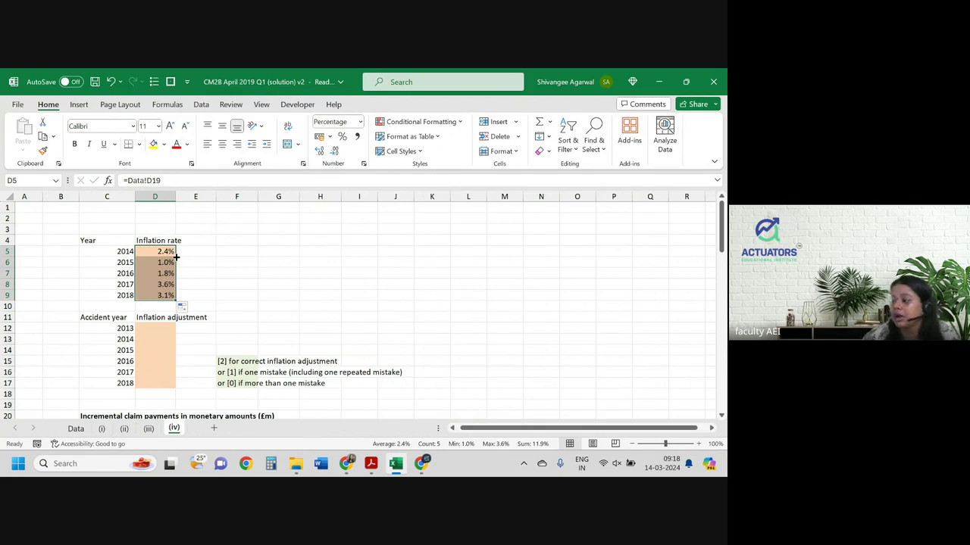
pyautogui.click(153, 333)
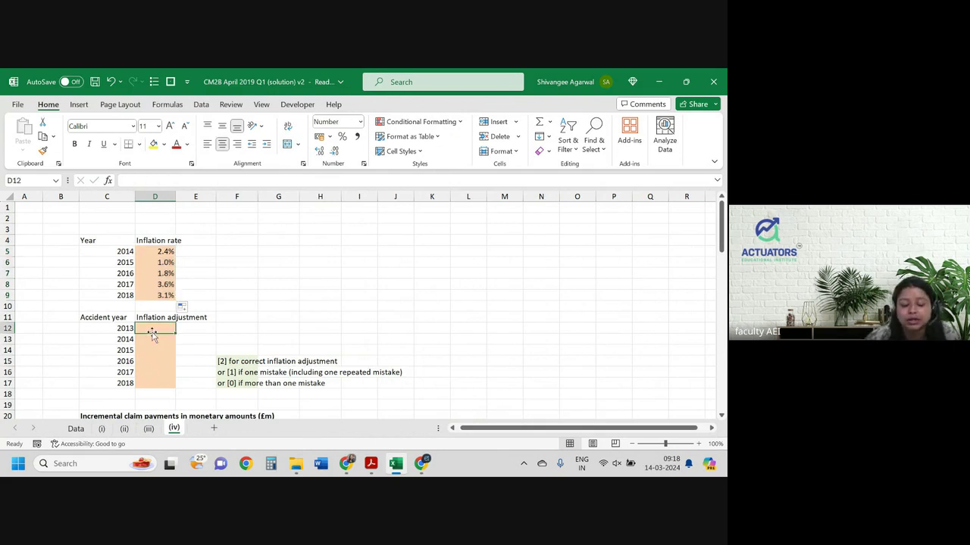
pyautogui.scroll(-3, 153, 333)
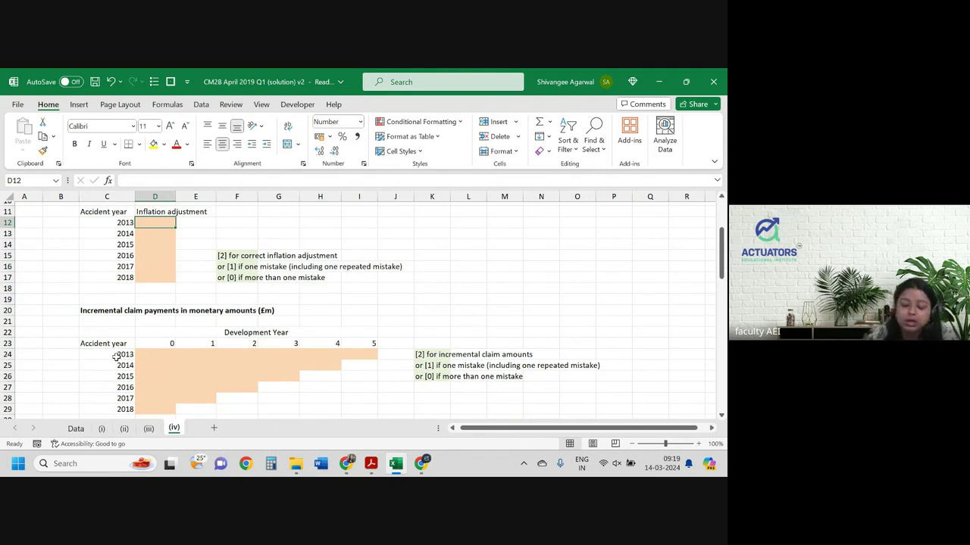
pyautogui.scroll(3, 173, 256)
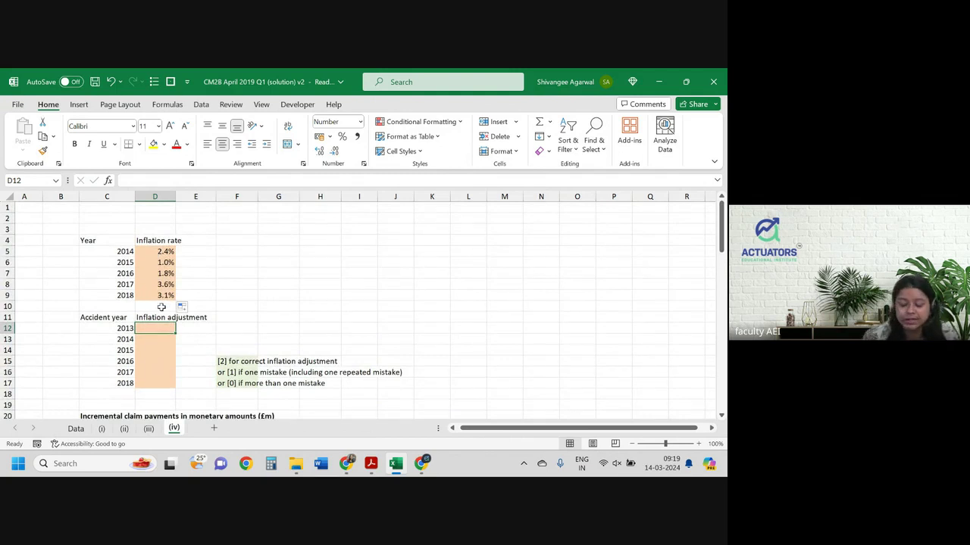
# - Discard the unfinished formula in D12 and adjust the width of column D
pyautogui.write('=(1')
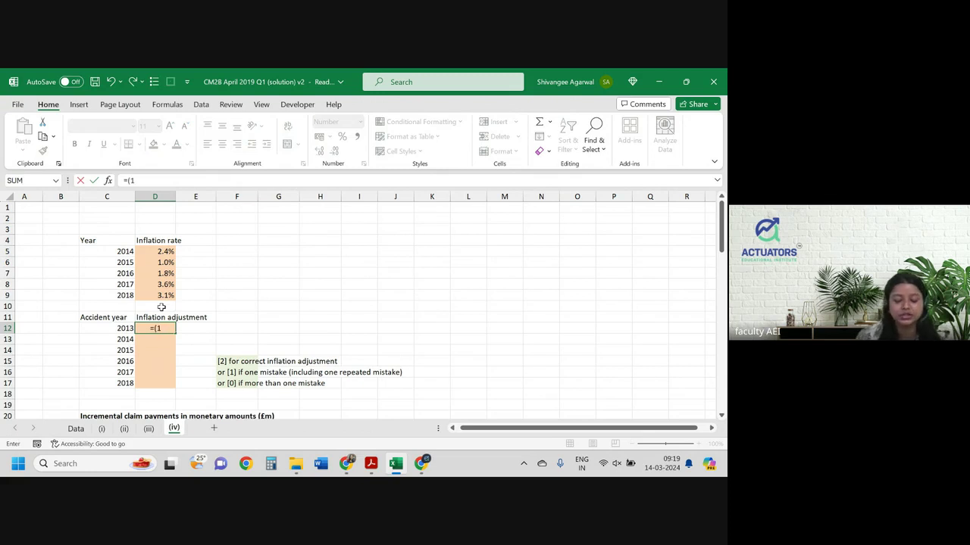
pyautogui.write('+')
pyautogui.press('BackSpace')
pyautogui.press('BackSpace')
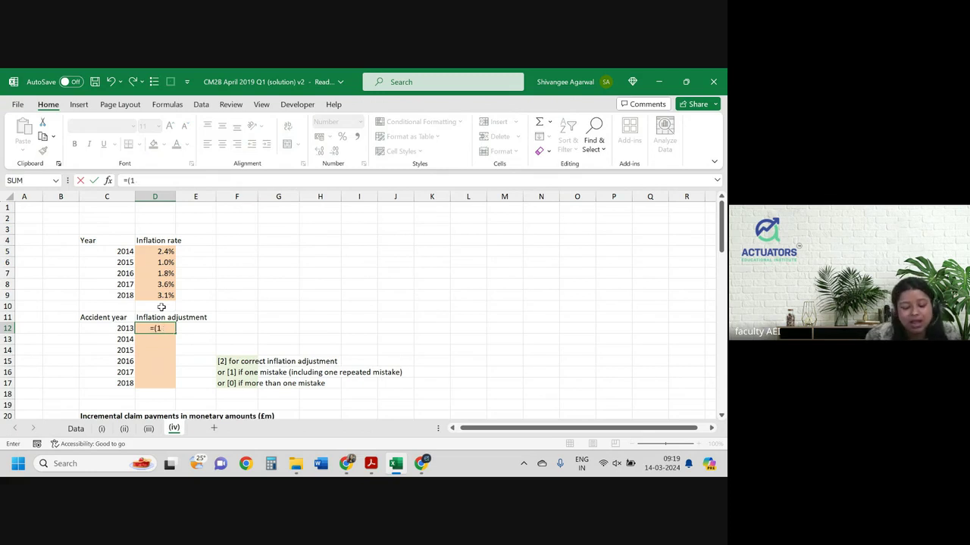
pyautogui.press('BackSpace')
pyautogui.press('BackSpace')
pyautogui.press('Return')
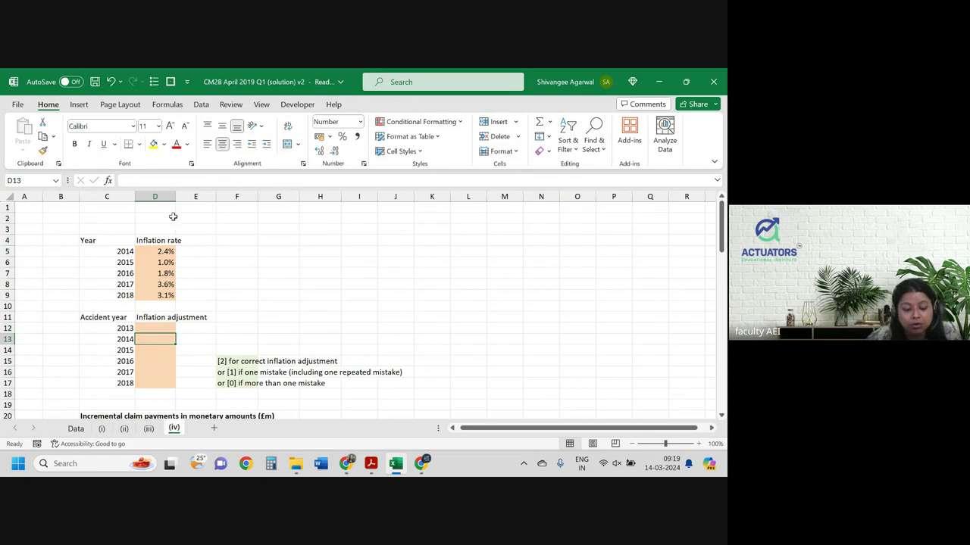
pyautogui.doubleClick(176, 196)
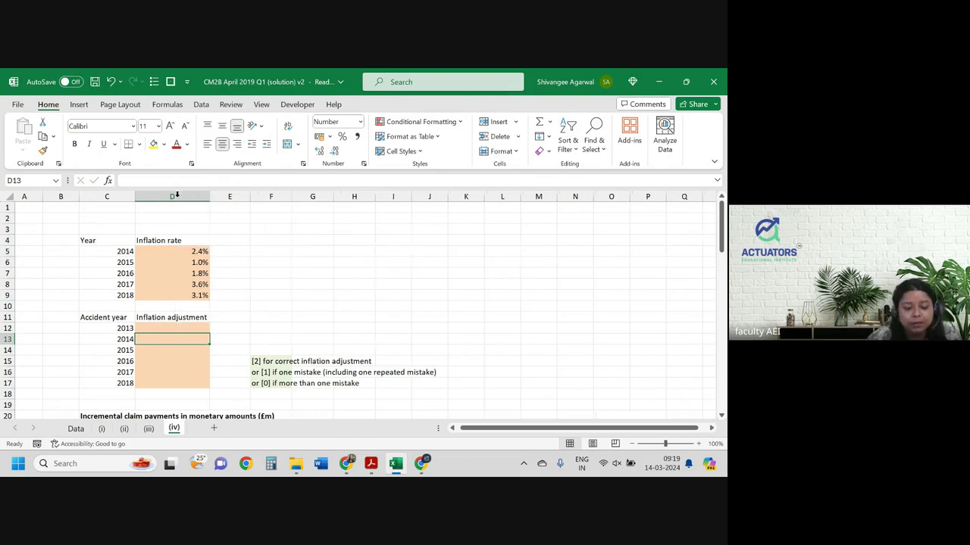
pyautogui.click(234, 250)
pyautogui.click(231, 240)
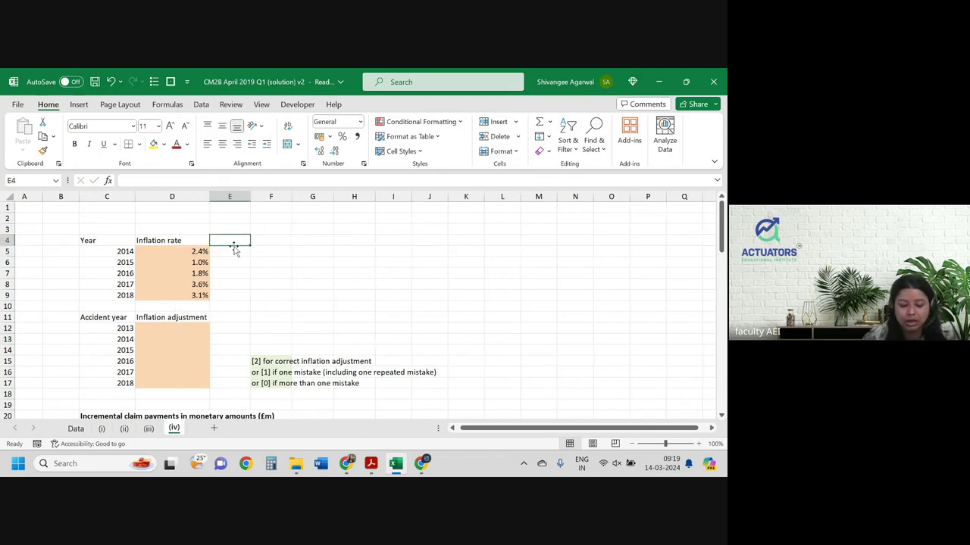
pyautogui.moveTo(210, 196); pyautogui.dragTo(182, 196)
# - Add the heading '1+Infl rate' in E4 and enter =1+D5 in E5, giving 102.4%
pyautogui.write('1')
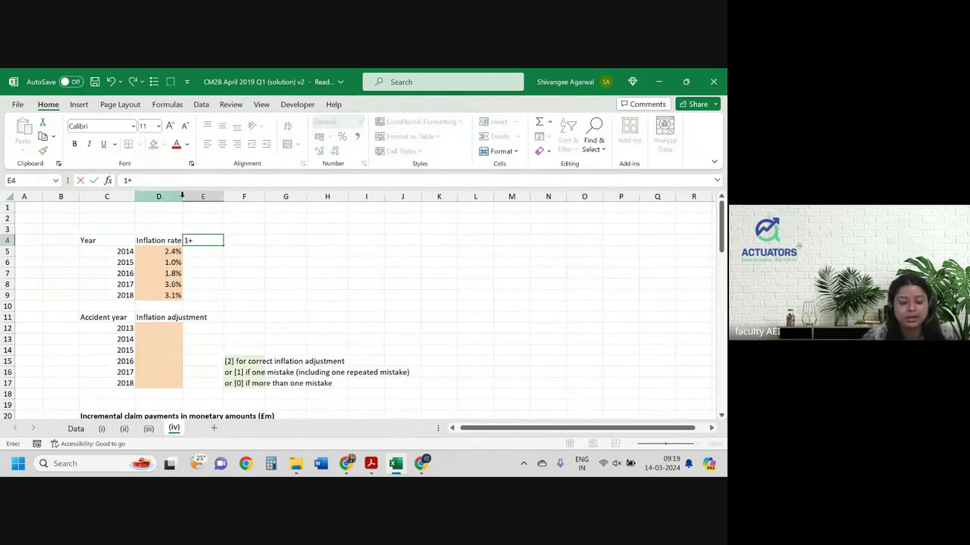
pyautogui.write('+IN')
pyautogui.press('BackSpace')
pyautogui.press('BackSpace')
pyautogui.press('BackSpace')
pyautogui.write('infl')
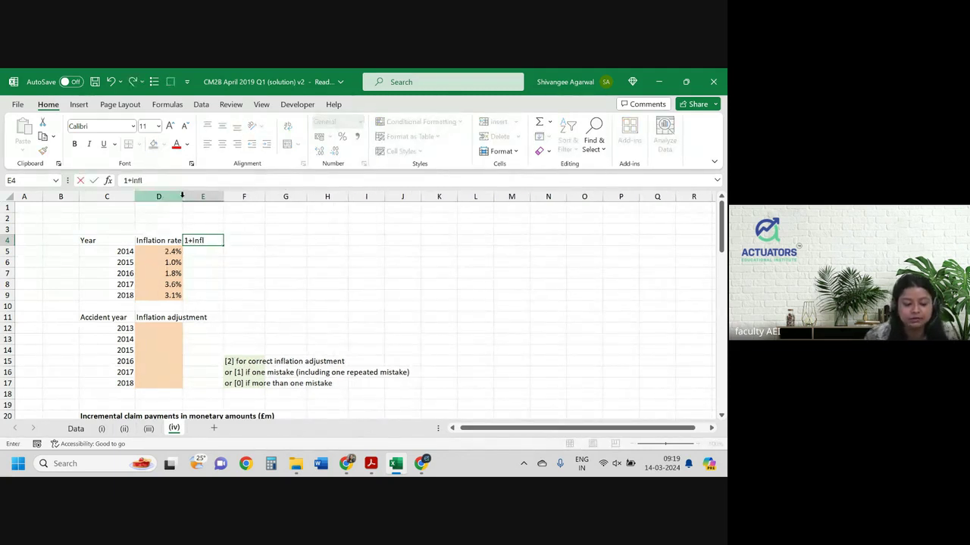
pyautogui.write(' rate')
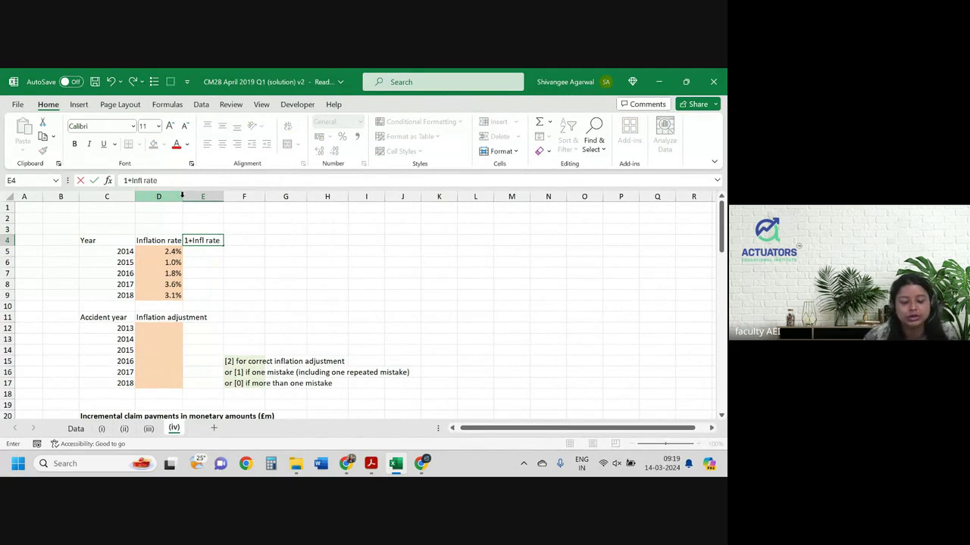
pyautogui.press('Return')
pyautogui.write('=1')
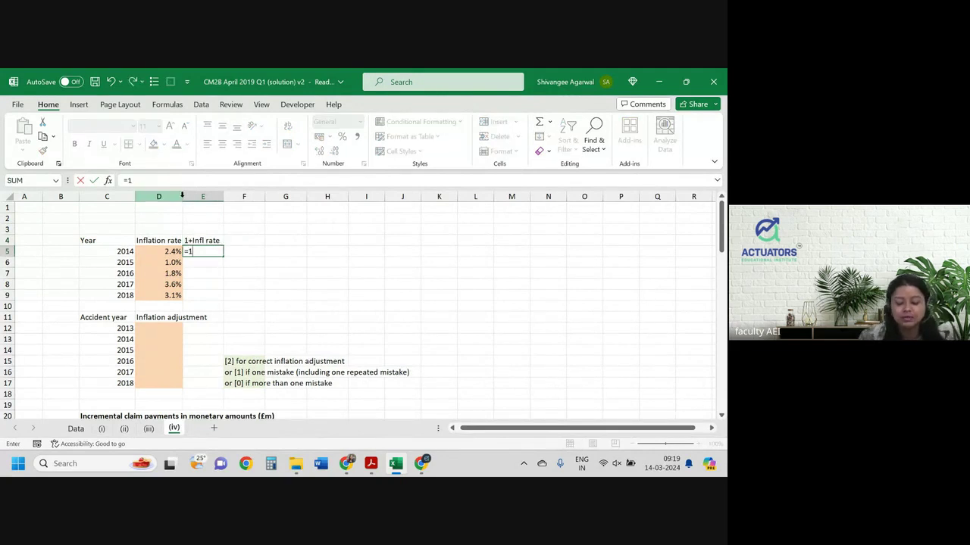
pyautogui.write('+d5')
pyautogui.press('Return')
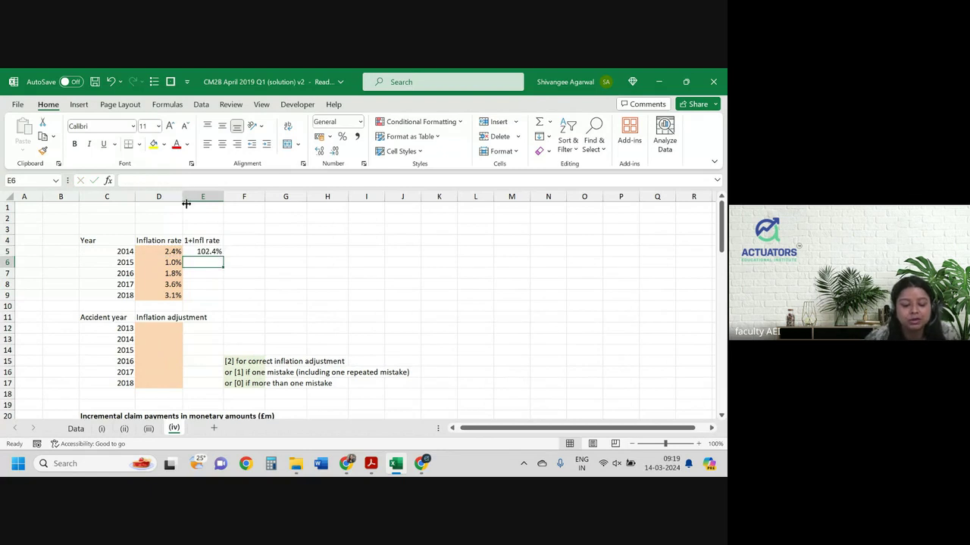
pyautogui.click(214, 251)
# - Fill the 1+Infl rate formula down to 2018 and enter =PRODUCT(E5:E9) in D12
pyautogui.doubleClick(224, 258)
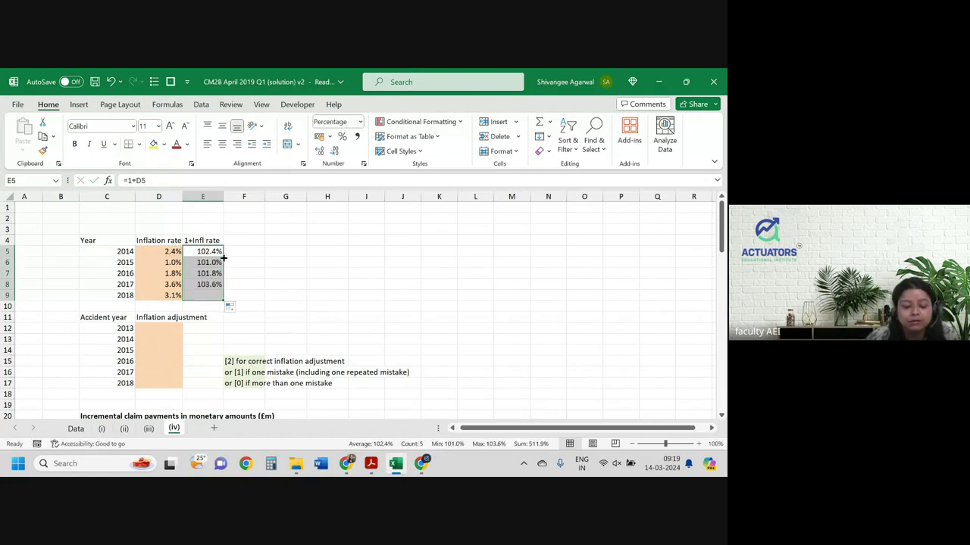
pyautogui.click(169, 328)
pyautogui.write('=p')
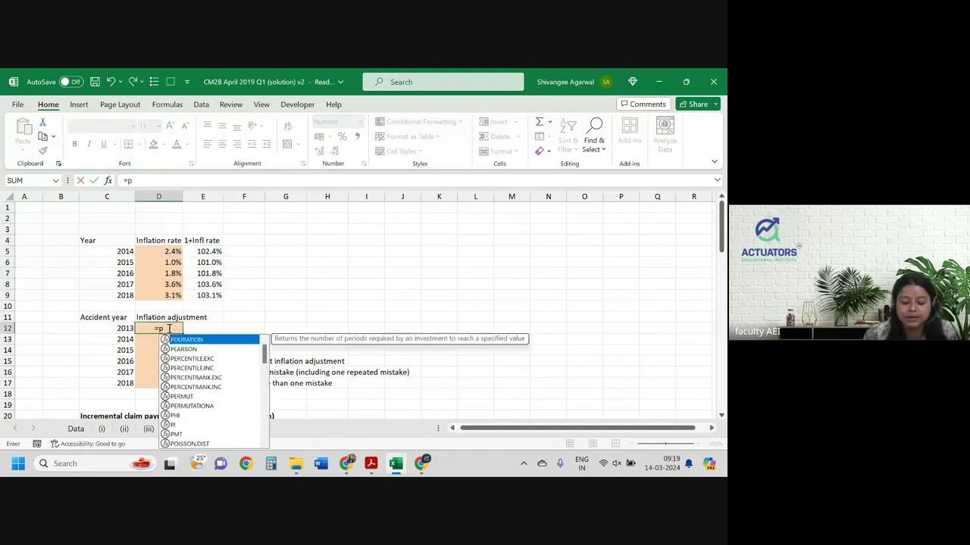
pyautogui.write('rod')
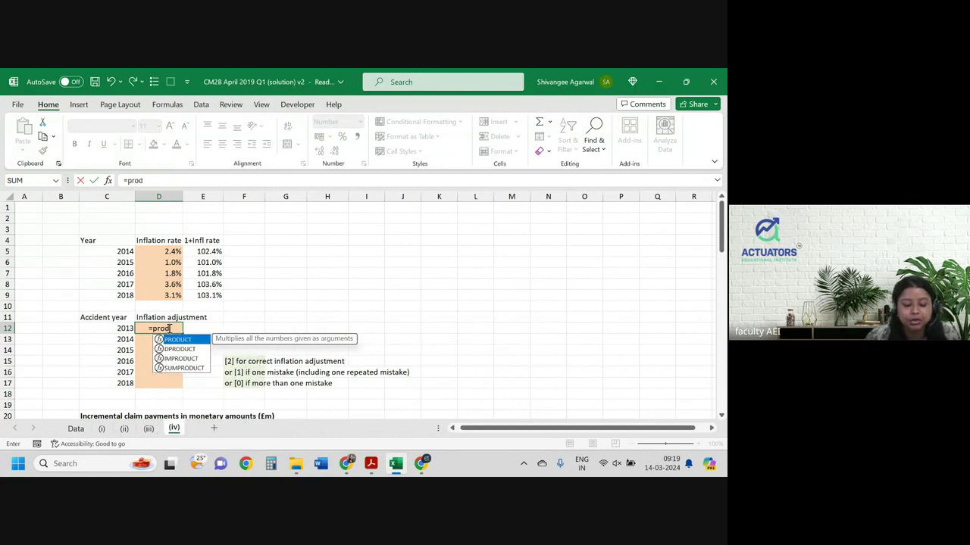
pyautogui.press('Tab')
pyautogui.press('Right')
pyautogui.press('Up')
pyautogui.press('Up')
pyautogui.press('Up')
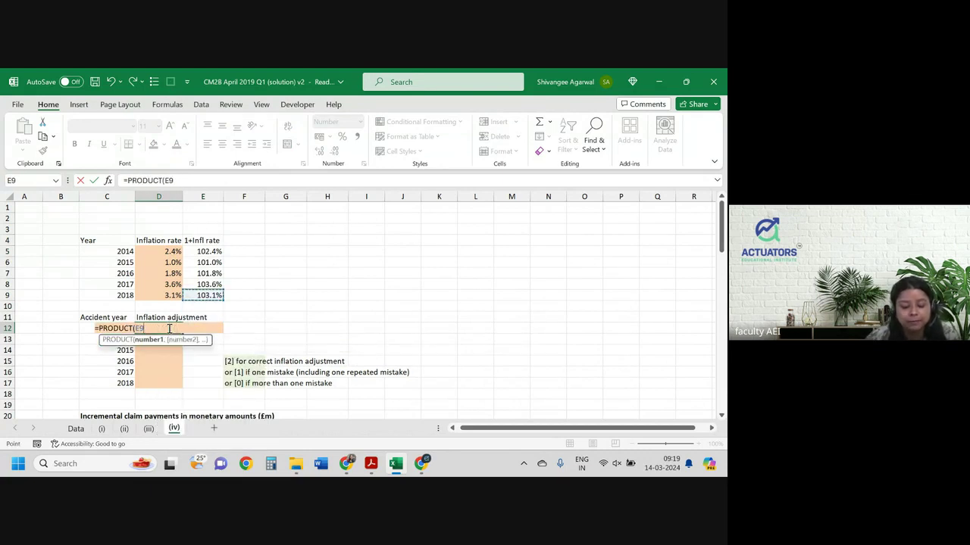
pyautogui.hotkey('shift', 'Up')
pyautogui.hotkey('shift', 'Up')
pyautogui.hotkey('shift', 'Up')
pyautogui.press('Return')
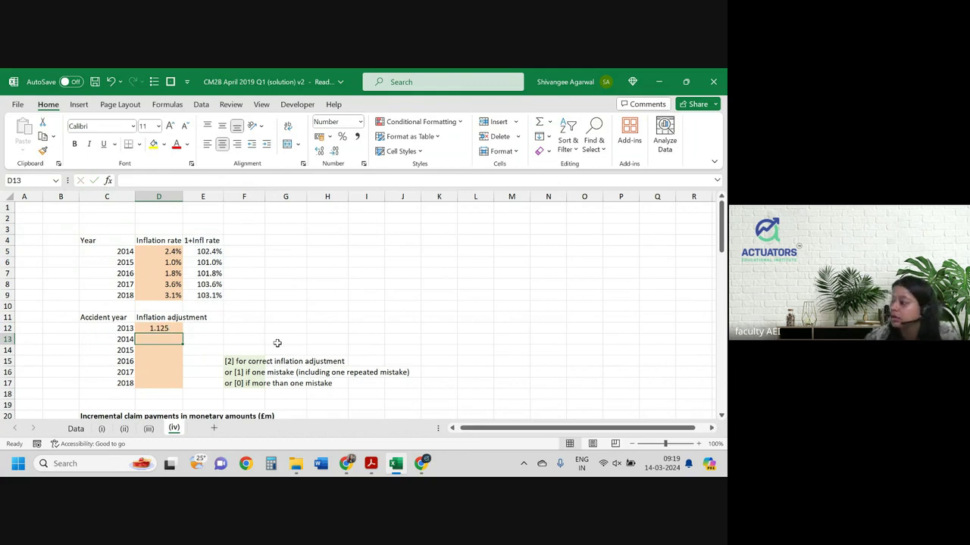
pyautogui.write('=')
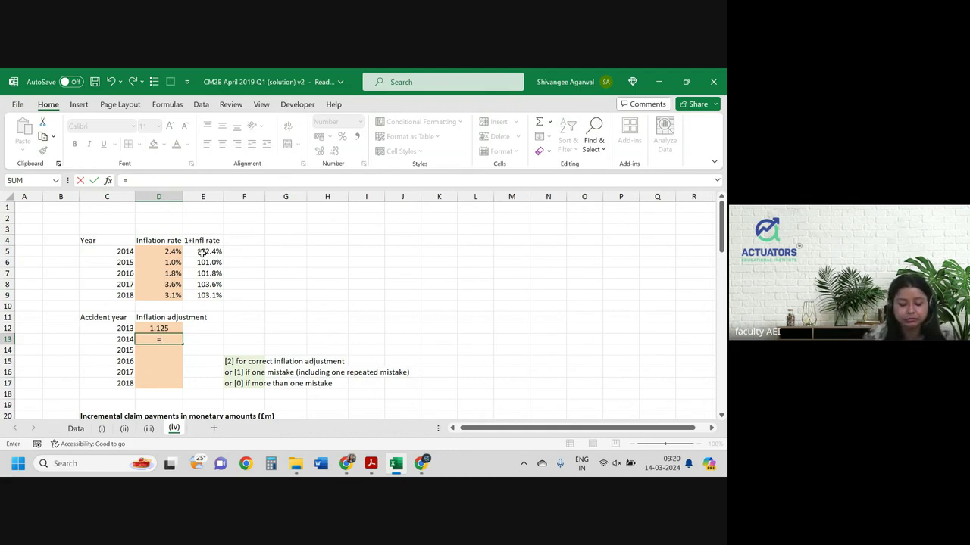
pyautogui.write('\\\\')
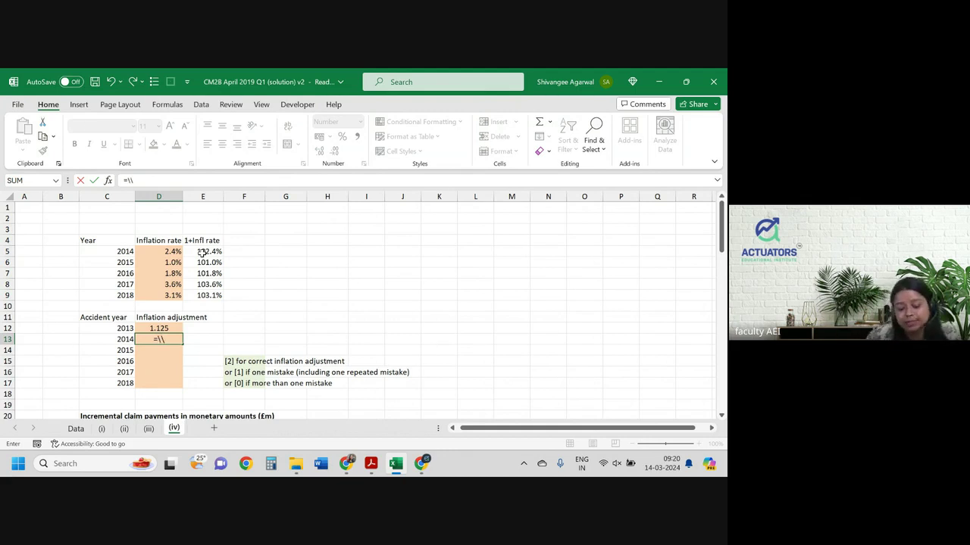
# - Anchor the range end as $E$9 and fill the PRODUCT formula down the adjustment column
pyautogui.press('Up')
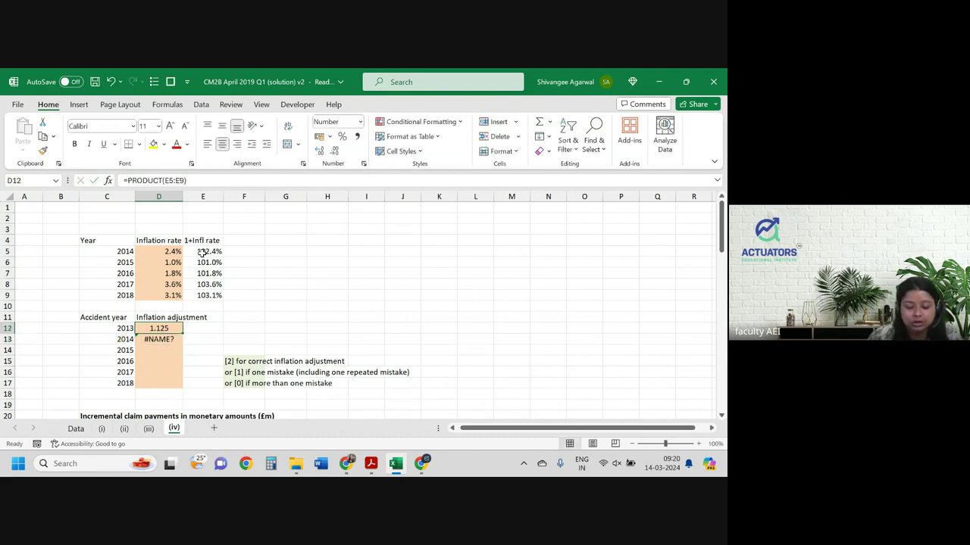
pyautogui.press('F2')
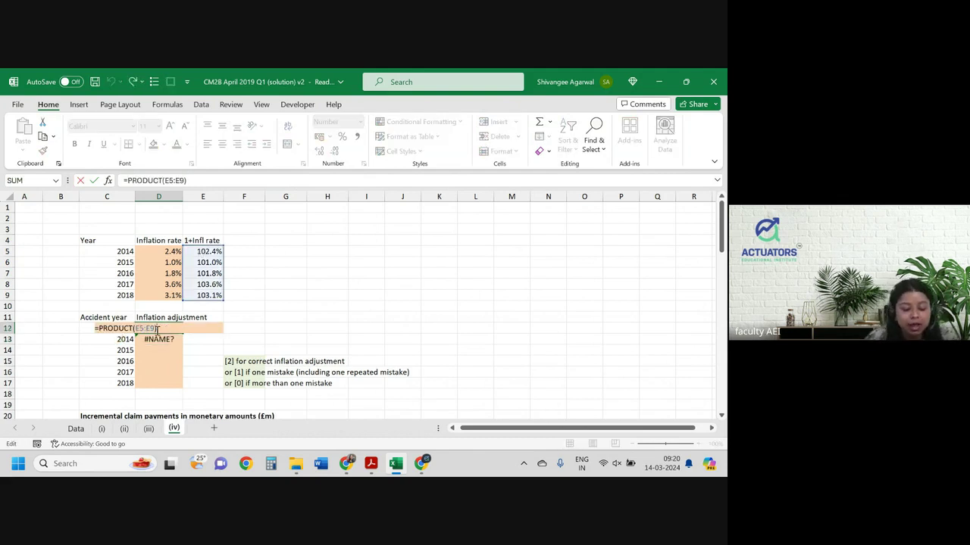
pyautogui.doubleClick(150, 328)
pyautogui.press('F4')
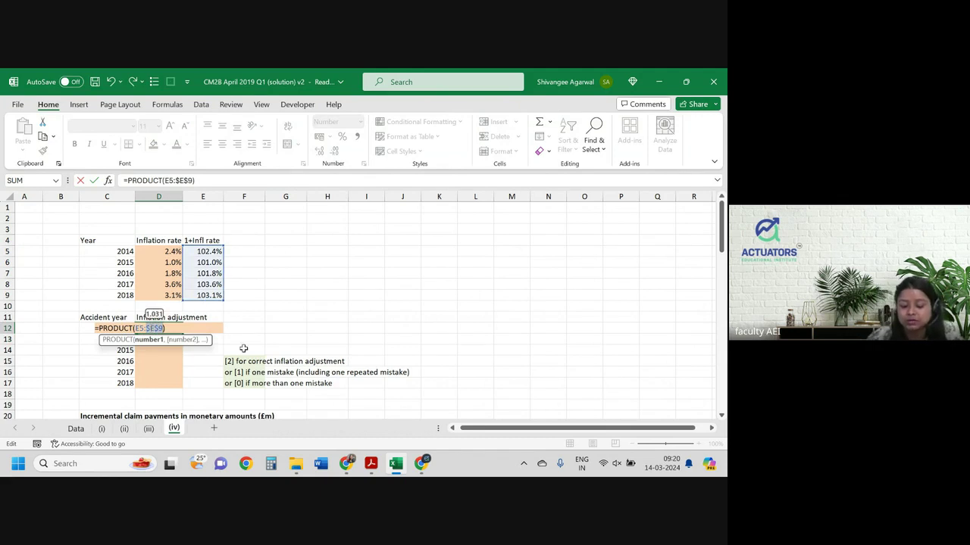
pyautogui.press('Return')
pyautogui.click(162, 329)
pyautogui.moveTo(183, 334); pyautogui.dragTo(187, 396)
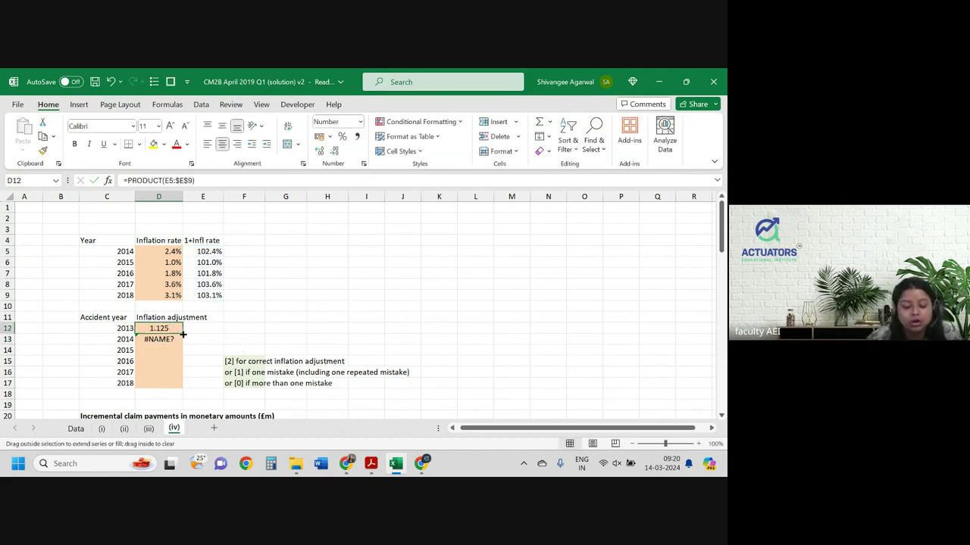
# - Check the copied formulas and set the 2018 inflation adjustment to 1
pyautogui.doubleClick(157, 382)
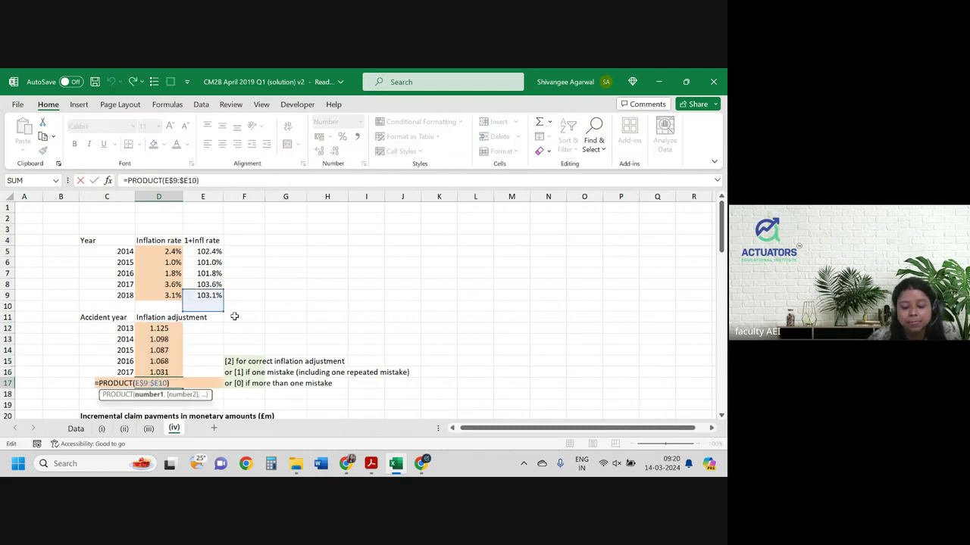
pyautogui.press('Return')
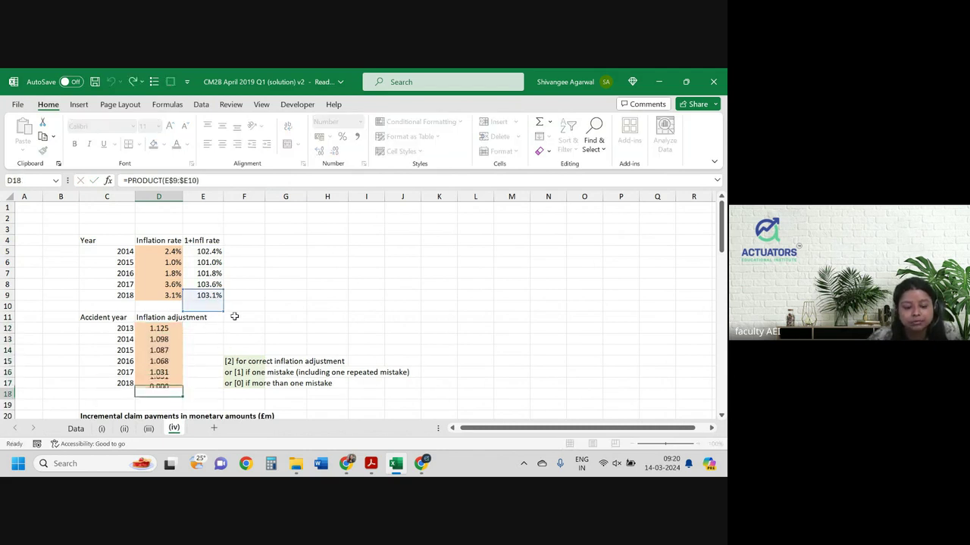
pyautogui.doubleClick(167, 329)
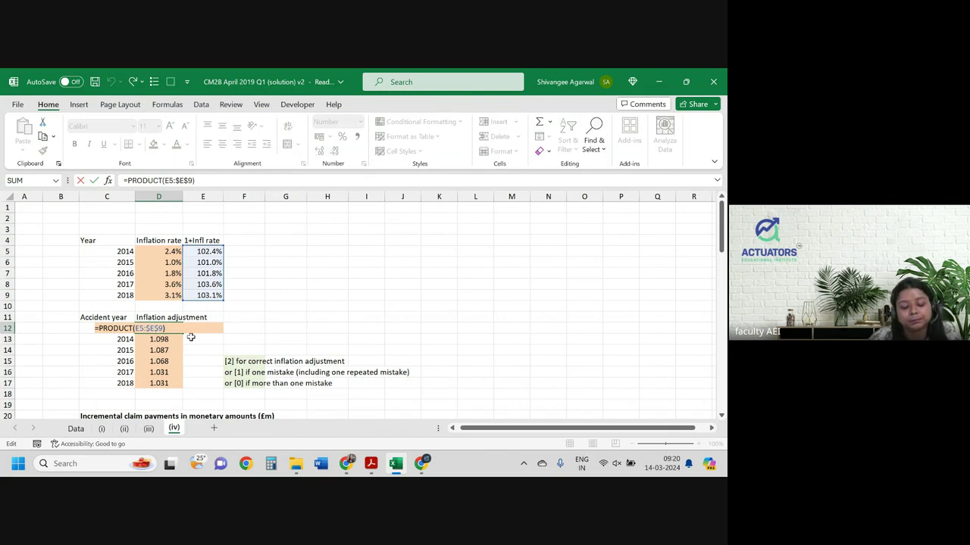
pyautogui.press('Return')
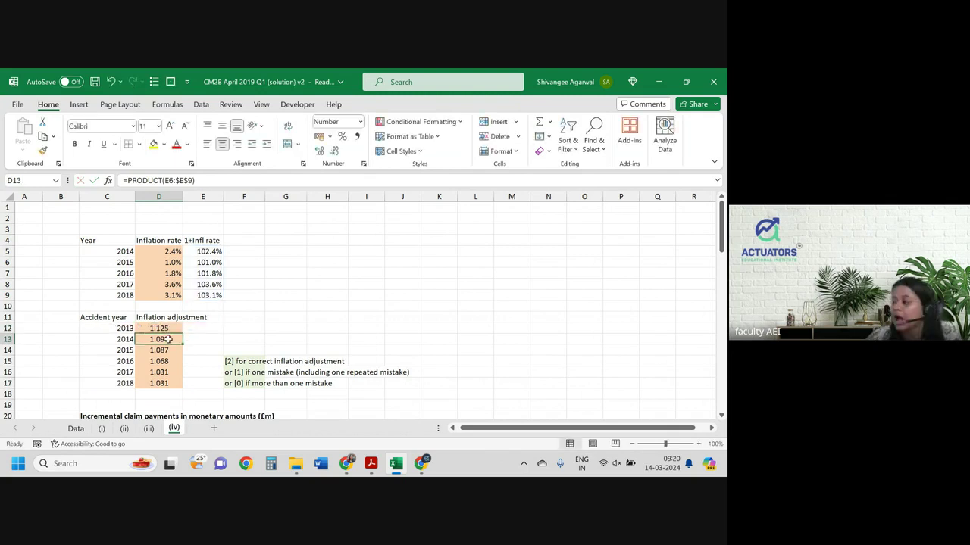
pyautogui.click(145, 383)
pyautogui.write('1')
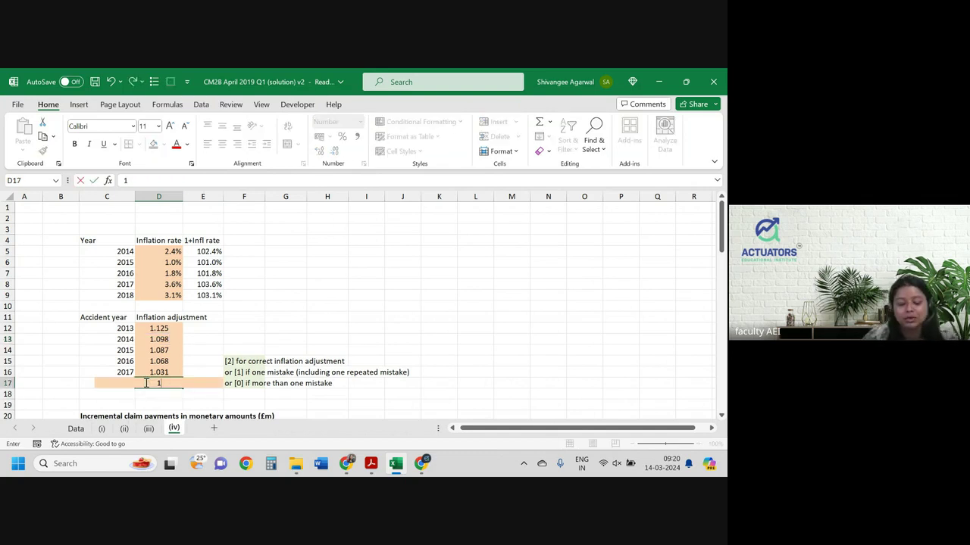
pyautogui.press('Return')
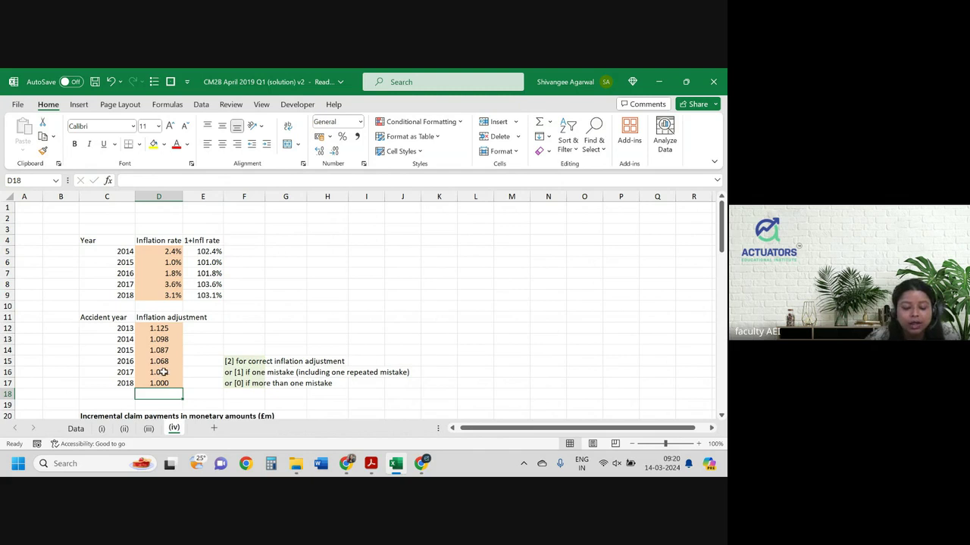
pyautogui.click(160, 372)
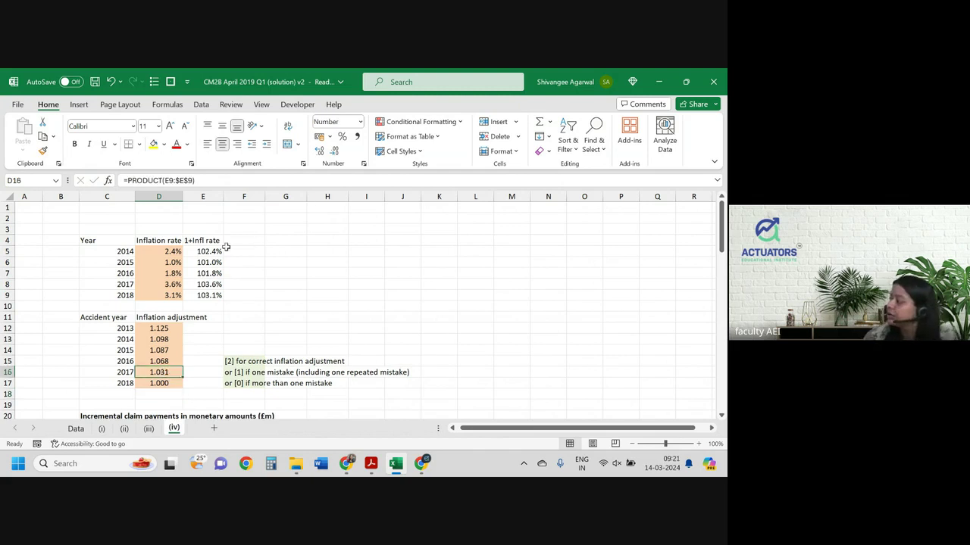
pyautogui.moveTo(119, 250); pyautogui.dragTo(165, 250)
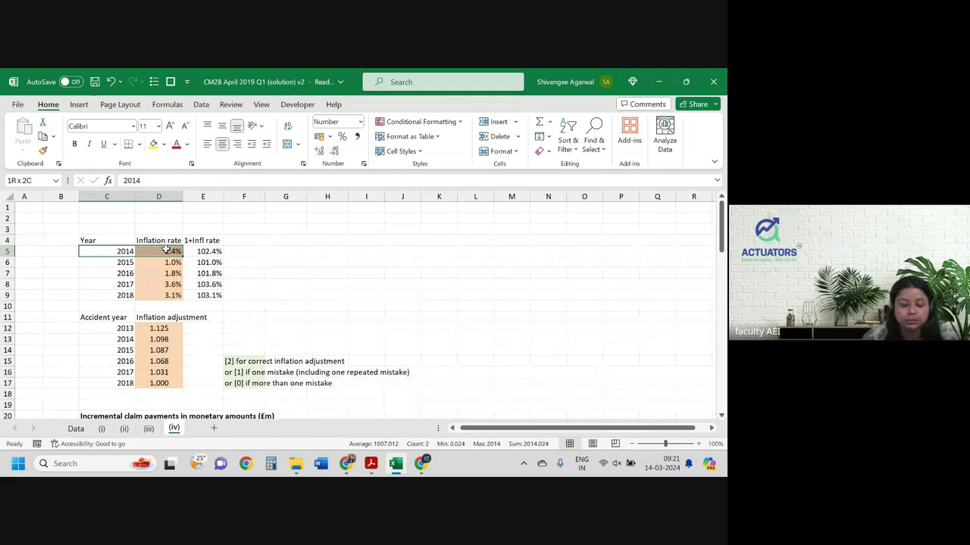
pyautogui.click(216, 295)
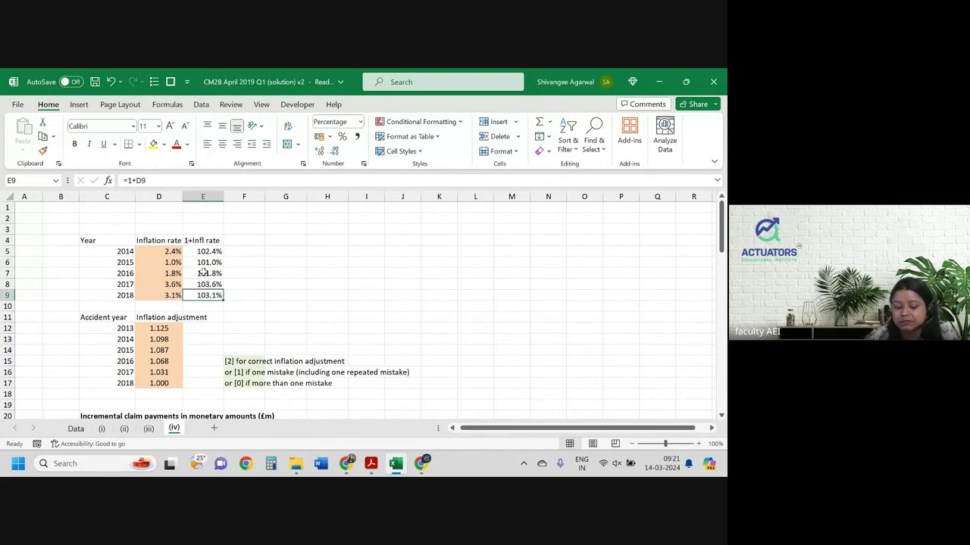
pyautogui.doubleClick(168, 327)
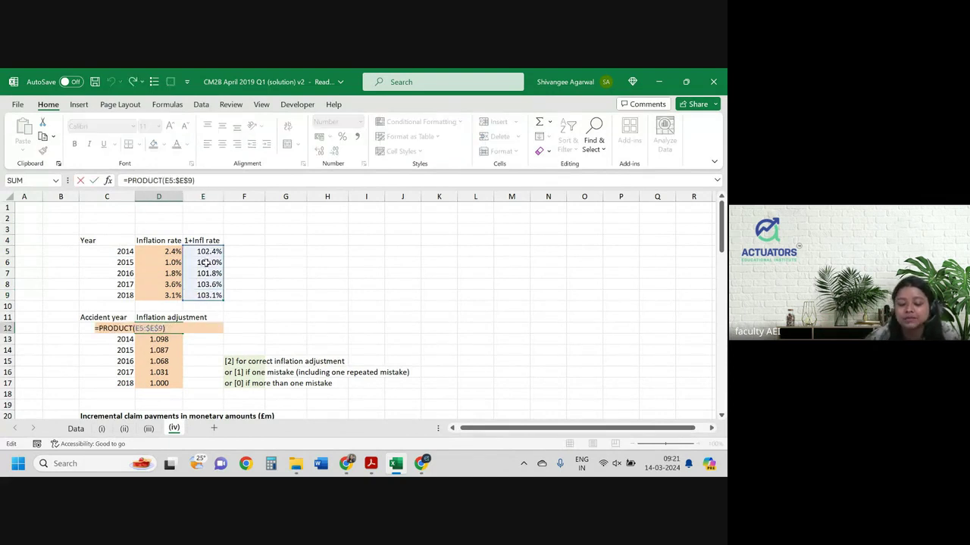
pyautogui.press('Return')
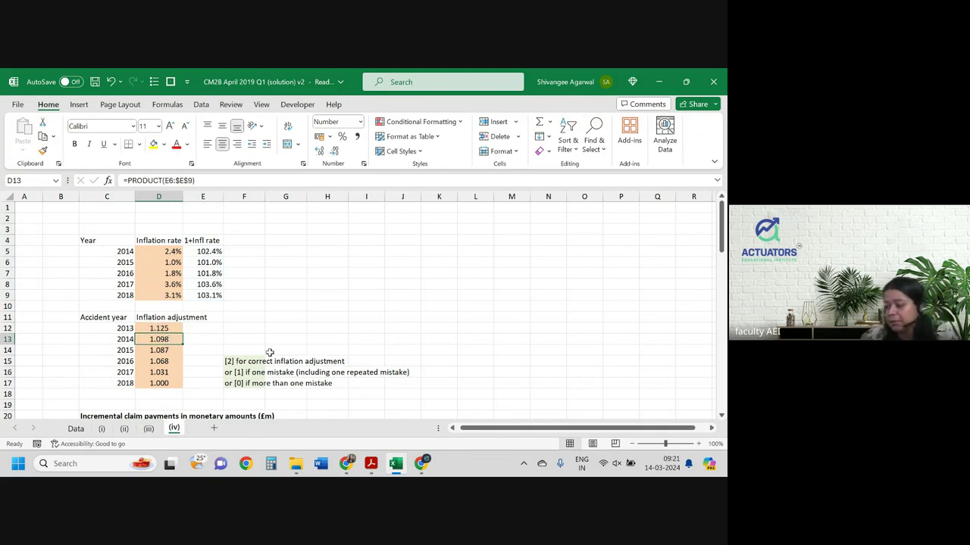
pyautogui.scroll(-3, 270, 353)
pyautogui.scroll(-1, 270, 352)
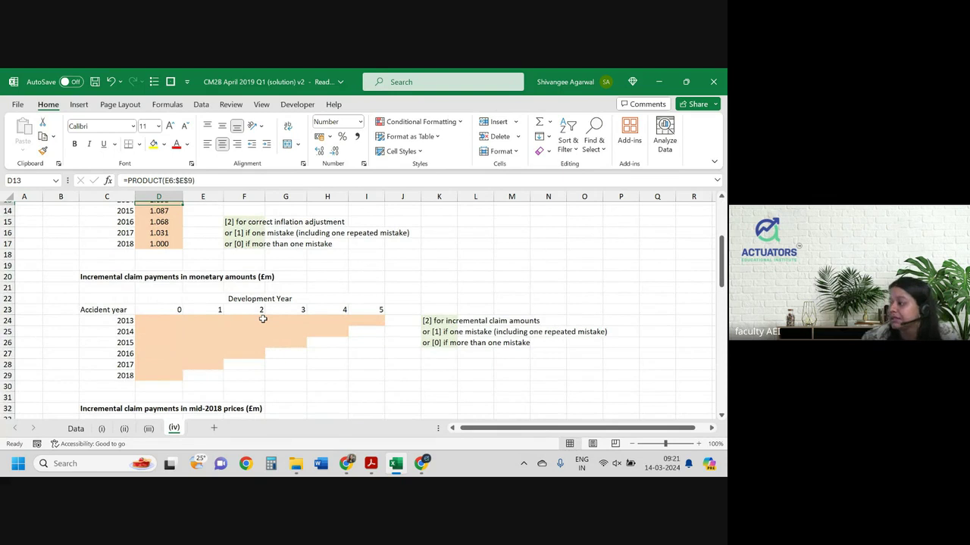
# - Link D24 to sheet (ii)'s 2013 year-0 payment (1,815) and fill it down to 2018
pyautogui.click(166, 321)
pyautogui.write('=')
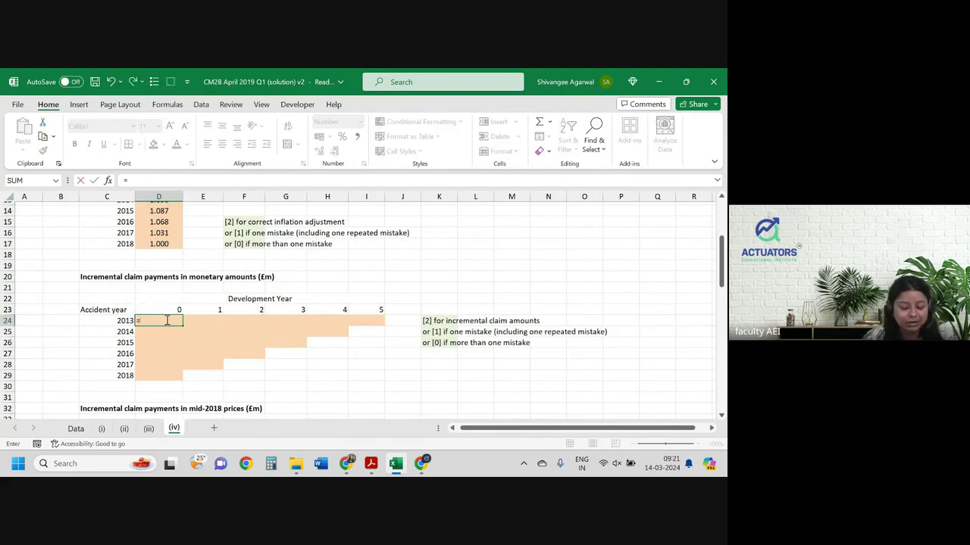
pyautogui.hotkey('ctrl', 'pageup')
pyautogui.hotkey('ctrl', 'pageup')
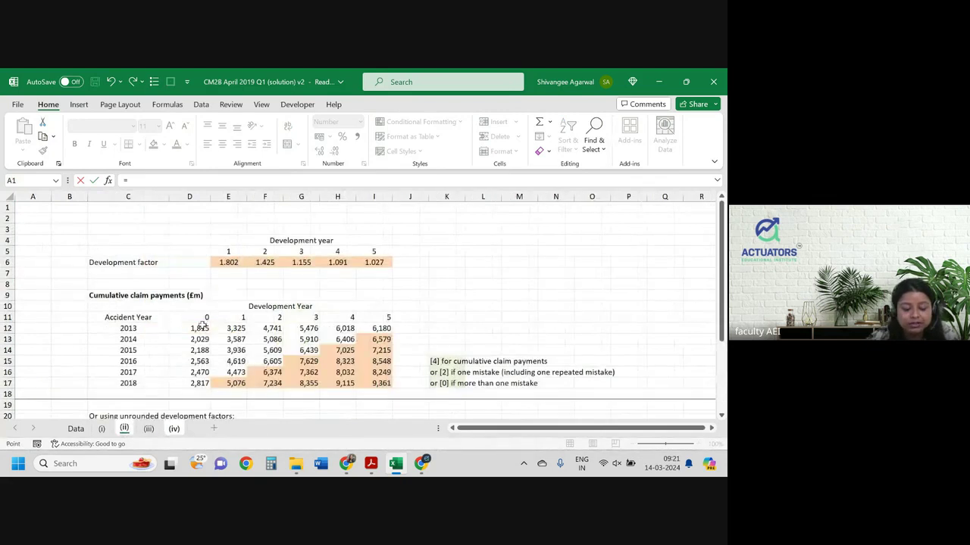
pyautogui.click(202, 327)
pyautogui.press('Return')
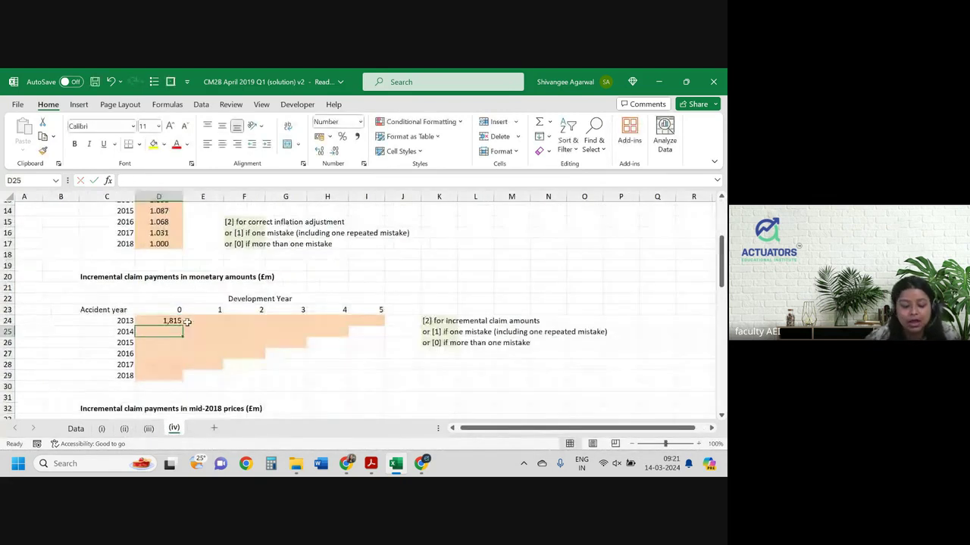
pyautogui.click(180, 321)
pyautogui.doubleClick(183, 326)
# - Set E24 to sheet (ii)'s year-1 minus year-0 cumulative payment, giving 1,510
pyautogui.click(193, 323)
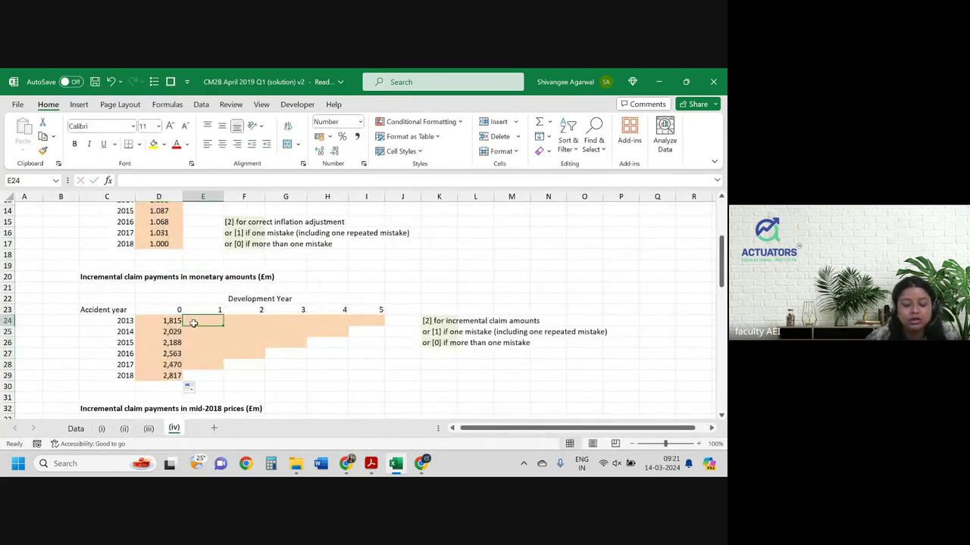
pyautogui.write('=')
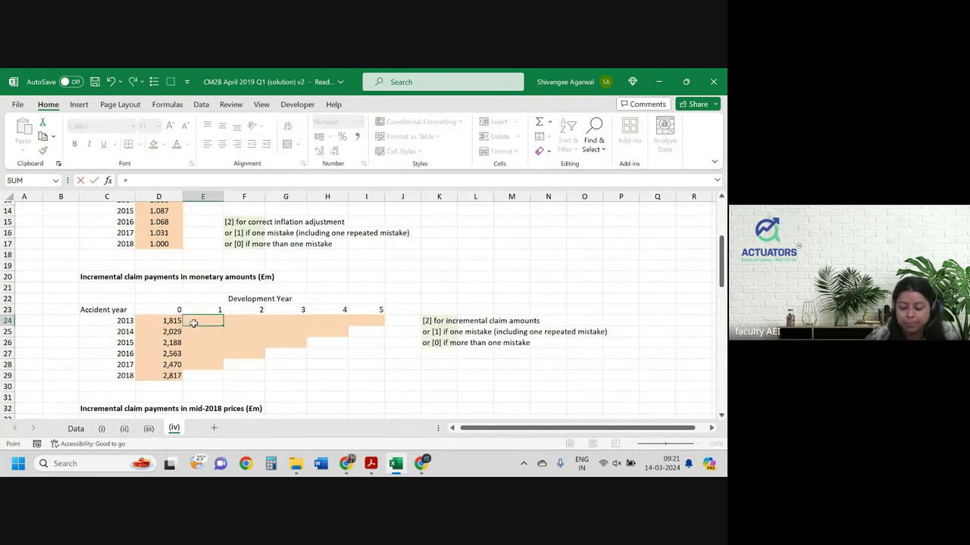
pyautogui.hotkey('ctrl', 'pageup')
pyautogui.hotkey('ctrl', 'pageup')
pyautogui.click(240, 325)
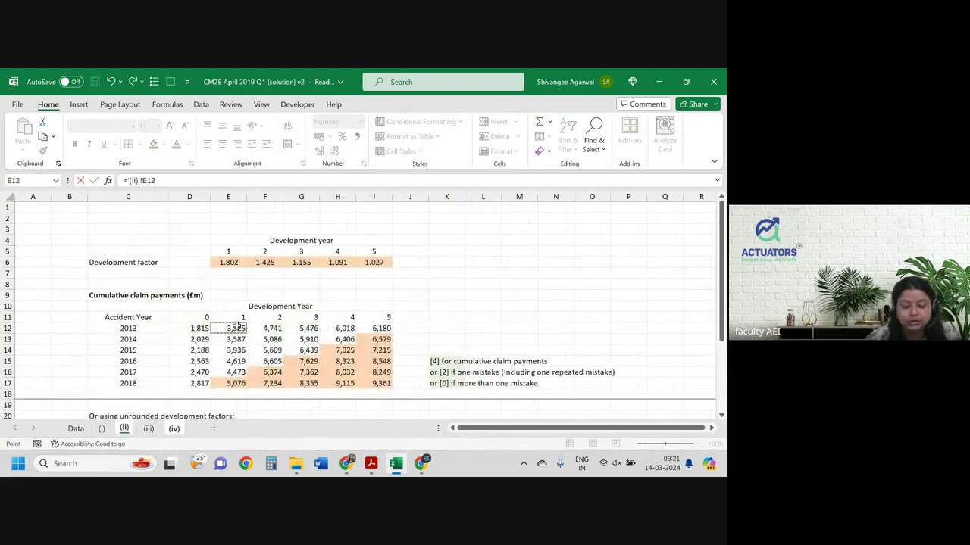
pyautogui.write('-')
pyautogui.hotkey('ctrl', 'pagedown')
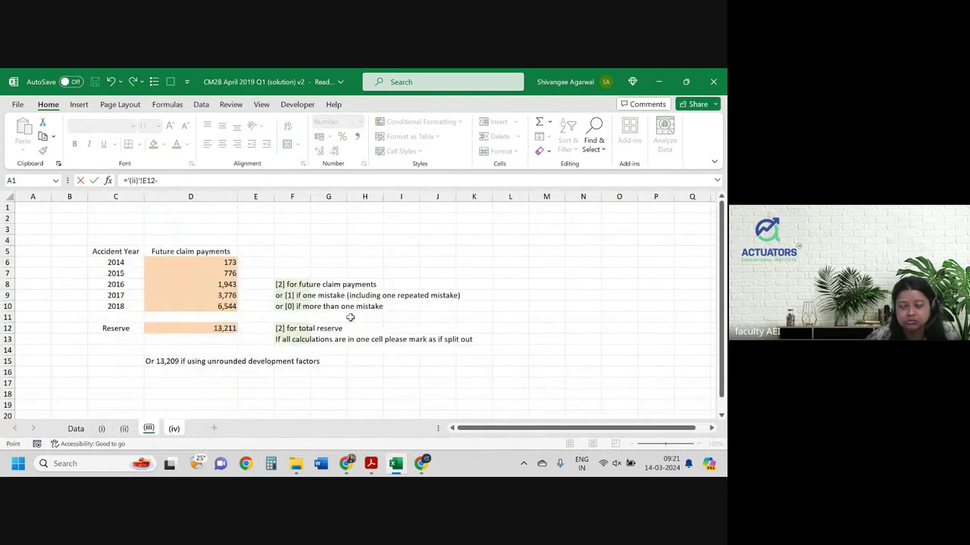
pyautogui.hotkey('ctrl', 'pageup')
pyautogui.click(193, 327)
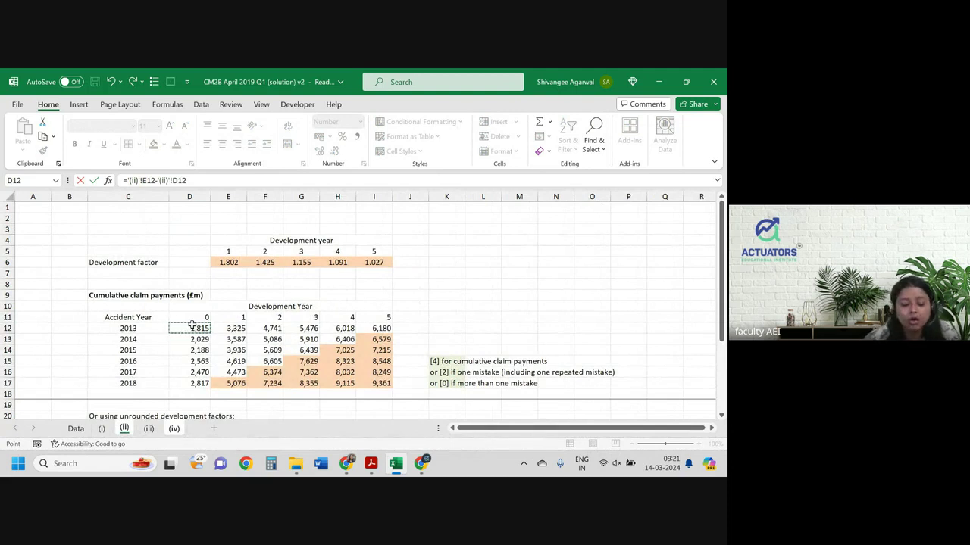
pyautogui.press('Return')
# - Begin rebuilding D24 as a link to the Data sheet
pyautogui.click(174, 321)
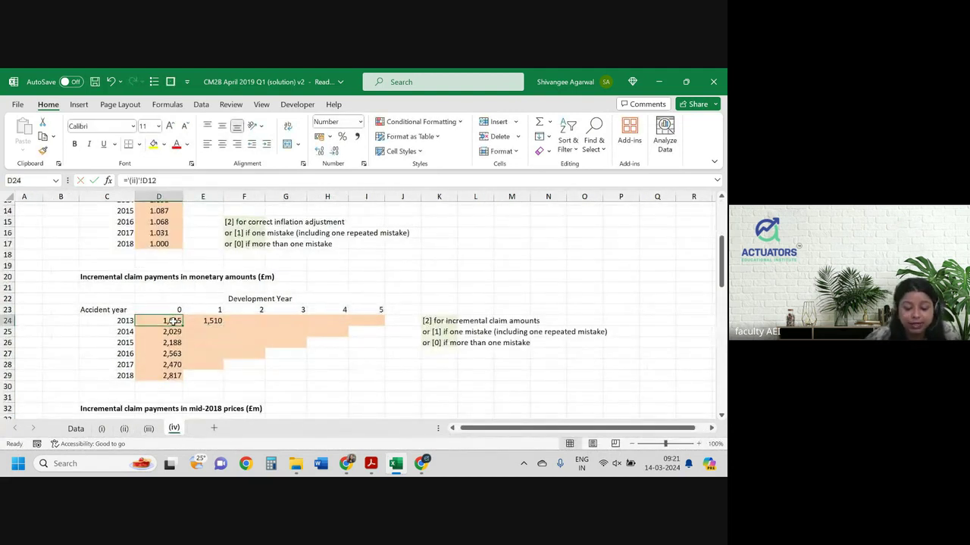
pyautogui.write('=')
pyautogui.hotkey('ctrl', 'pageup')
pyautogui.hotkey('ctrl', 'pageup')
pyautogui.hotkey('ctrl', 'pageup')
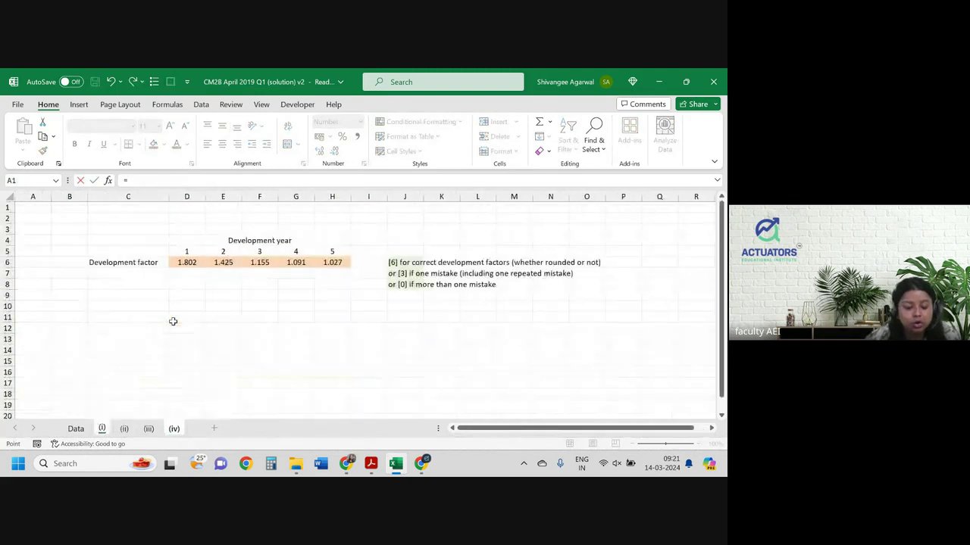
pyautogui.hotkey('ctrl', 'pageup')
# - Link D24 to Data!D7 (1,815) and fill the year-0 amounts down through 2018
pyautogui.click(174, 225)
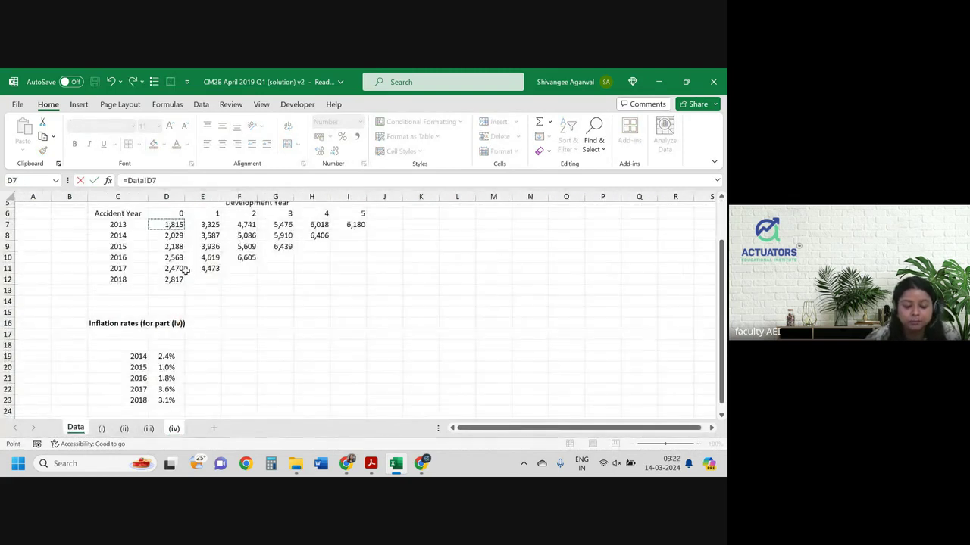
pyautogui.scroll(1, 172, 338)
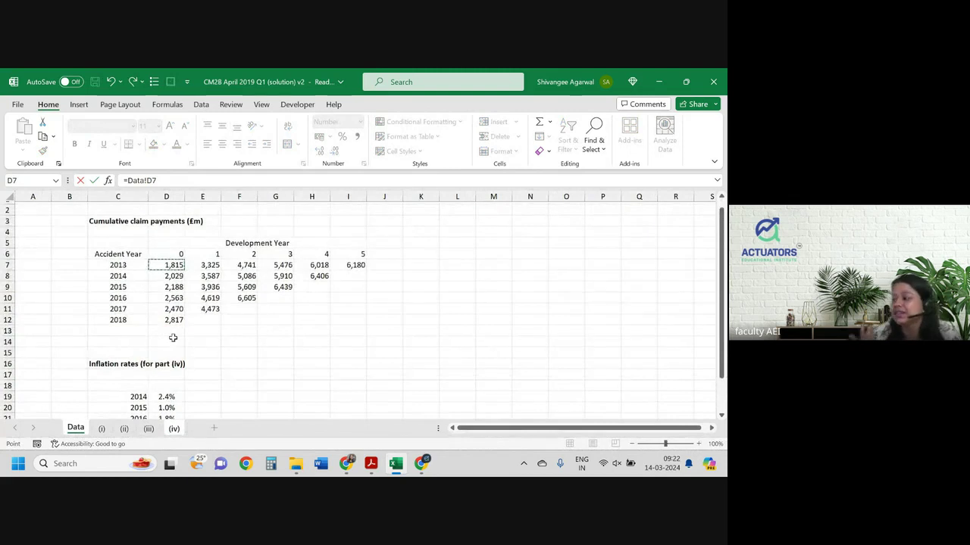
pyautogui.press('Return')
pyautogui.click(170, 319)
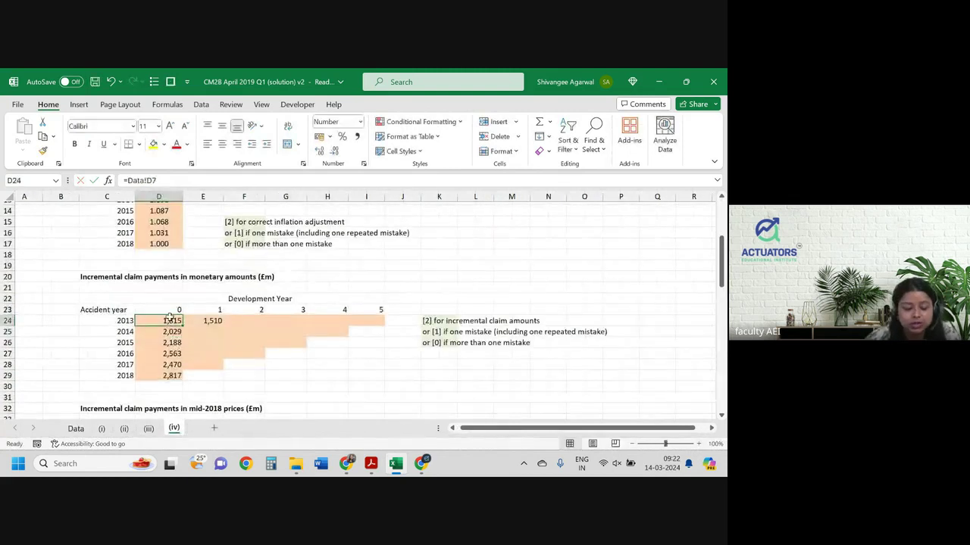
pyautogui.doubleClick(184, 325)
# - Set E24 to =Data!E7-Data!D7 (1,510) and fill the year-1 increments down to 2017
pyautogui.click(209, 320)
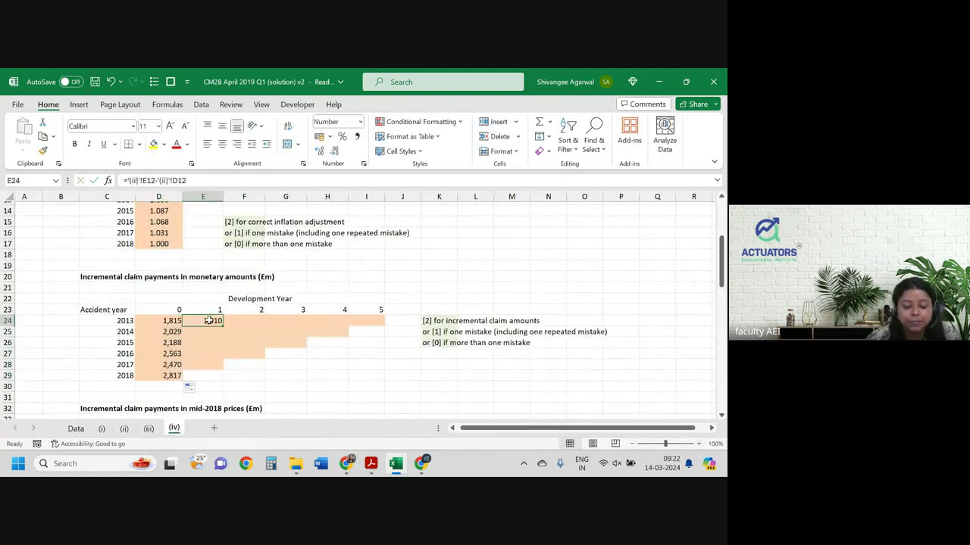
pyautogui.write('=')
pyautogui.hotkey('ctrl', 'pageup')
pyautogui.hotkey('ctrl', 'pageup')
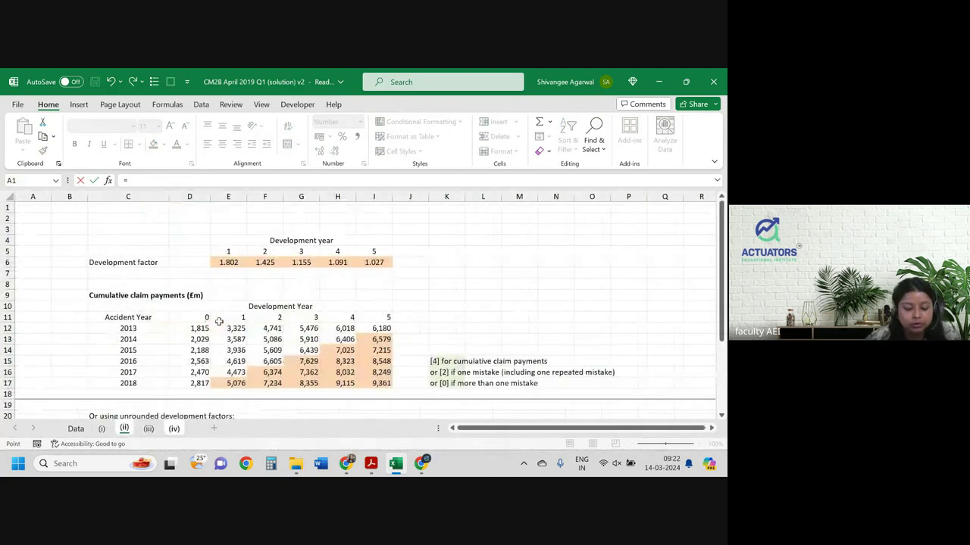
pyautogui.hotkey('ctrl', 'pageup')
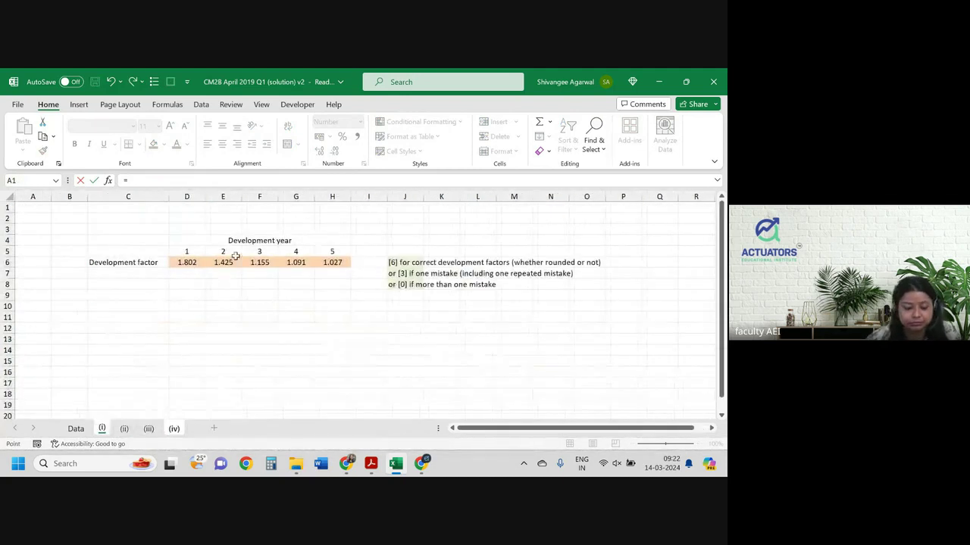
pyautogui.hotkey('ctrl', 'pageup')
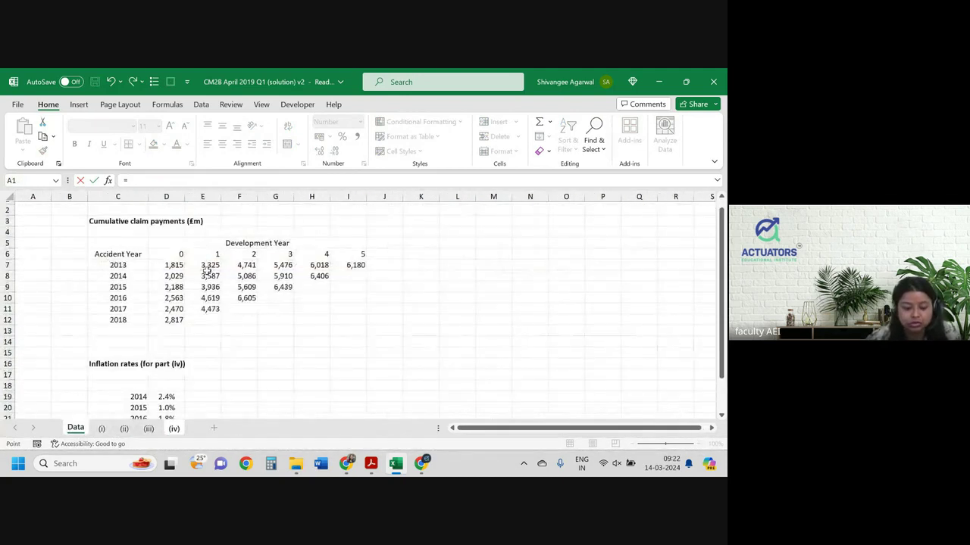
pyautogui.click(205, 267)
pyautogui.write('-')
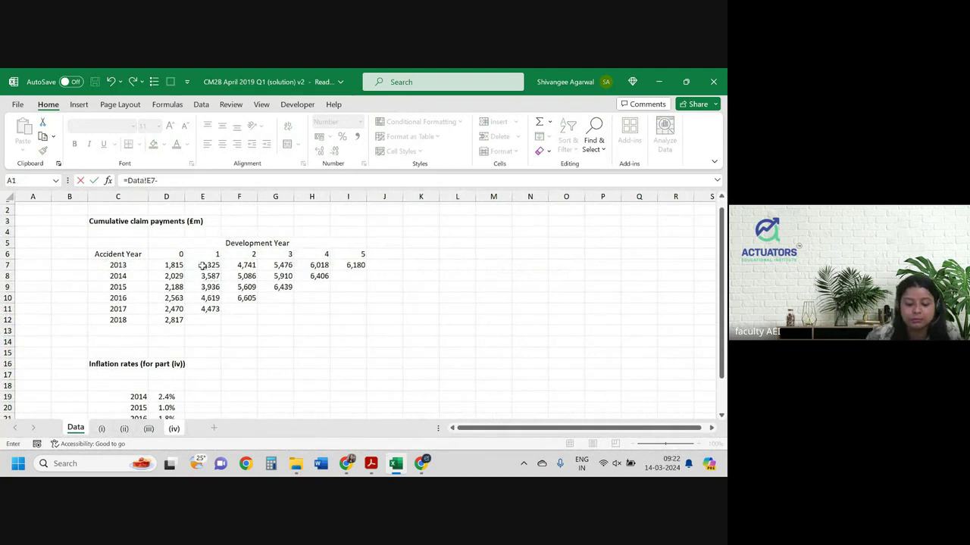
pyautogui.click(173, 265)
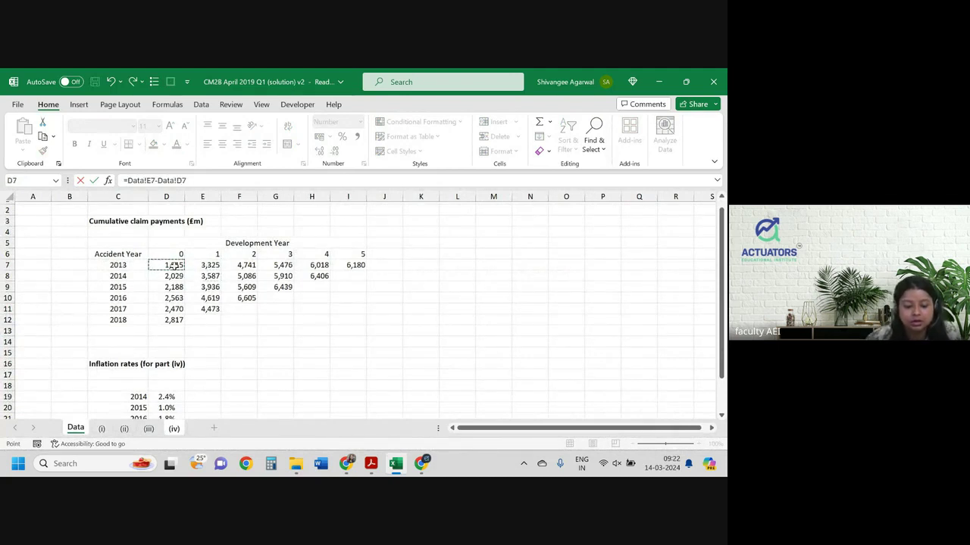
pyautogui.press('Return')
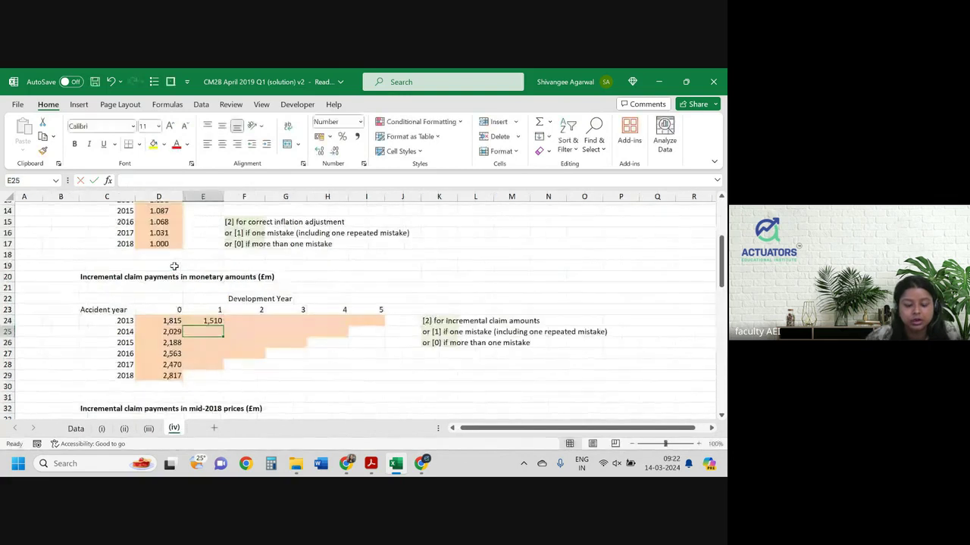
pyautogui.click(210, 321)
pyautogui.moveTo(223, 326); pyautogui.dragTo(222, 368)
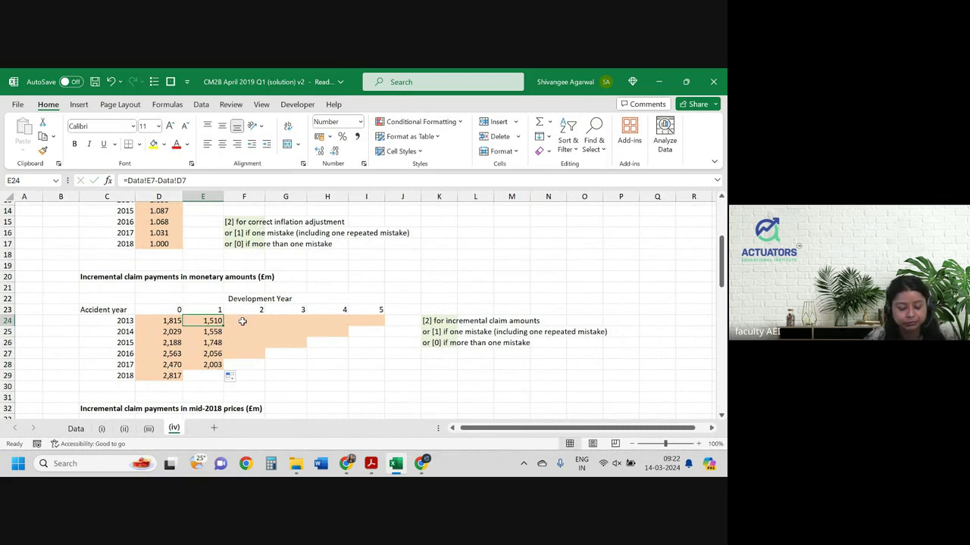
# - Copy the increment formula into the remaining triangle cells for development years 2 to 5
pyautogui.hotkey('ctrl', 'c')
pyautogui.click(246, 321)
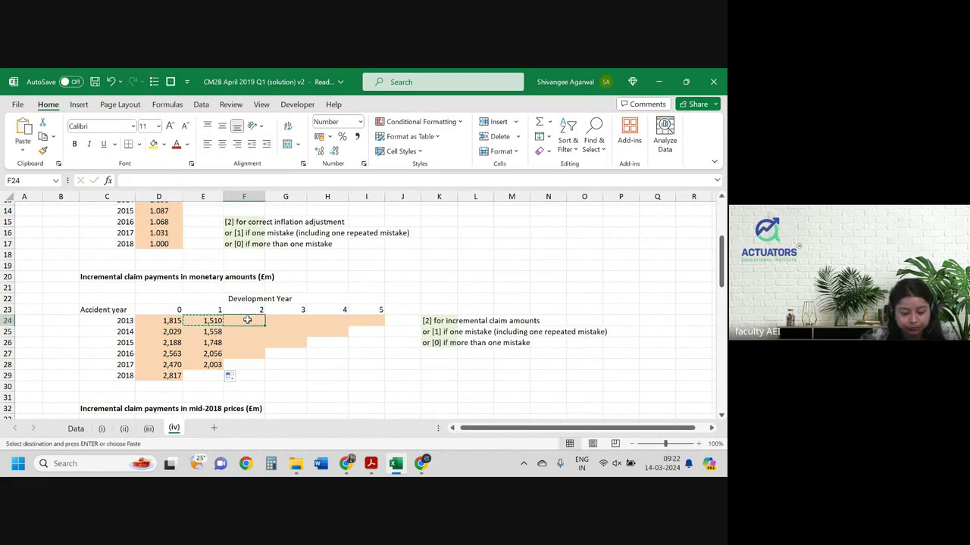
pyautogui.moveTo(247, 321); pyautogui.dragTo(244, 359)
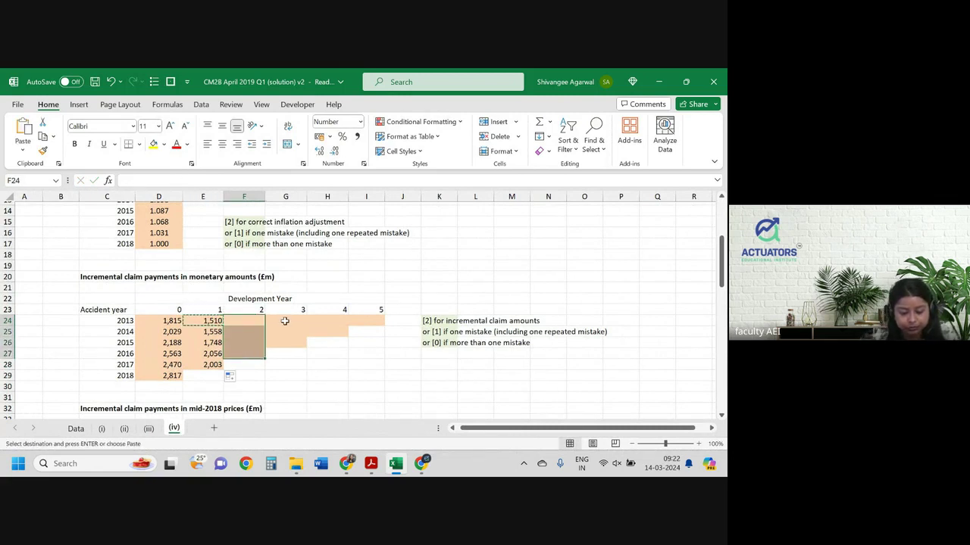
pyautogui.moveTo(285, 321); pyautogui.dragTo(358, 319)
pyautogui.keyDown('ctrl'); pyautogui.moveTo(277, 334); pyautogui.dragTo(326, 331); pyautogui.keyUp('ctrl')
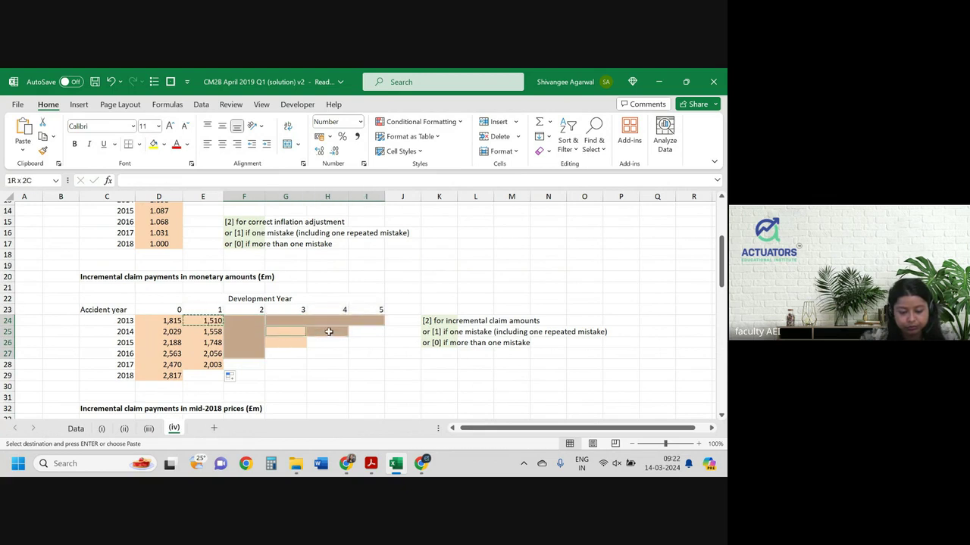
pyautogui.keyDown('ctrl'); pyautogui.click(297, 343); pyautogui.keyUp('ctrl')
pyautogui.hotkey('ctrl', 'v')
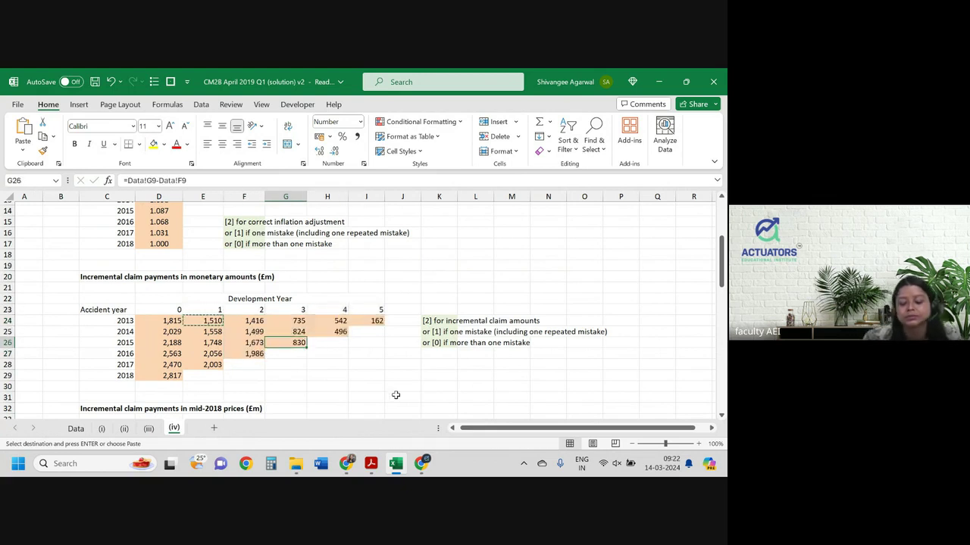
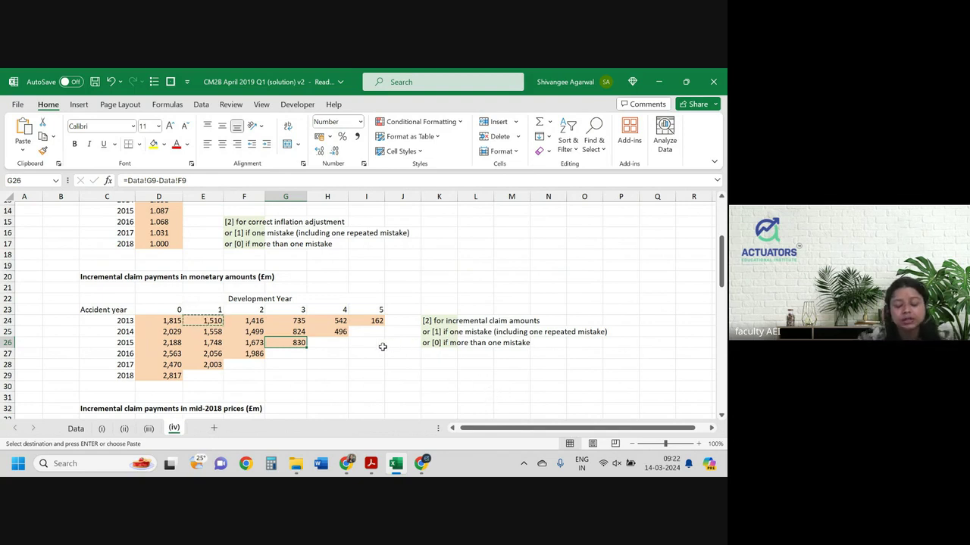
# - Enter =D24*$D12 in D36, giving 2,041, and fill it down column D
pyautogui.scroll(-3, 379, 348)
pyautogui.scroll(-2, 379, 348)
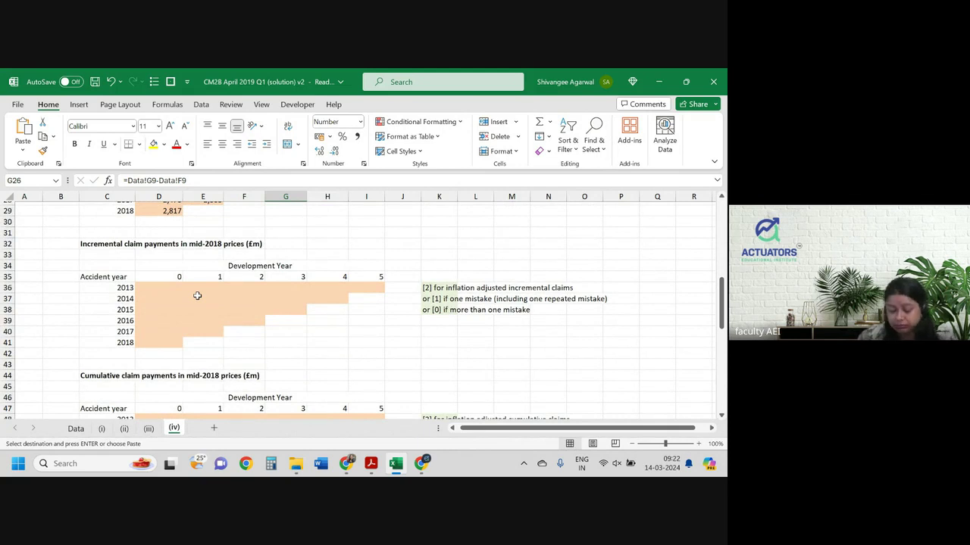
pyautogui.doubleClick(173, 292)
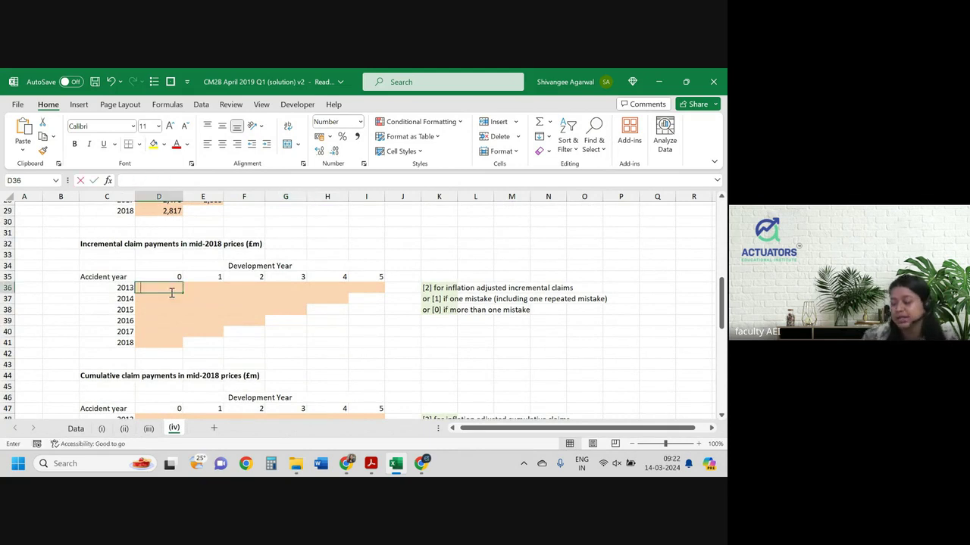
pyautogui.write('=')
pyautogui.scroll(3, 172, 292)
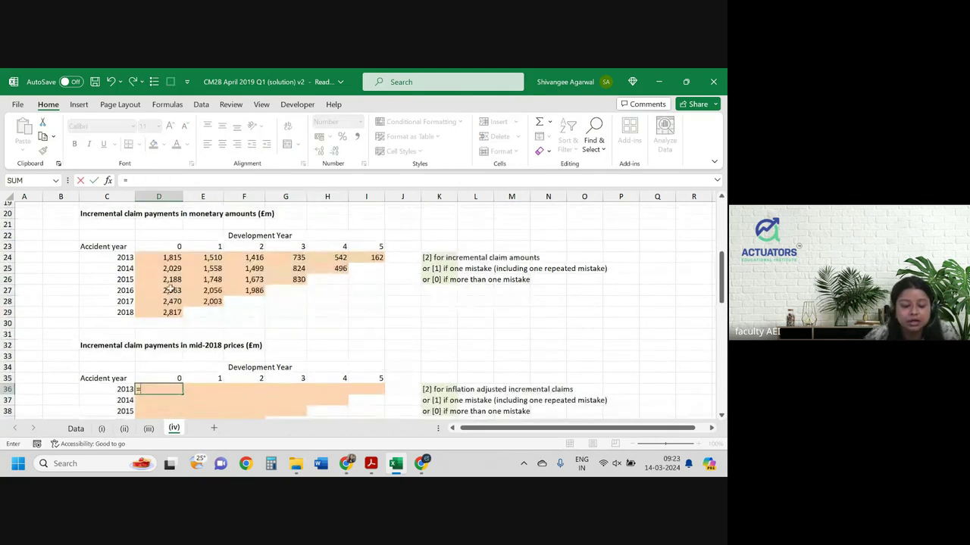
pyautogui.click(161, 258)
pyautogui.scroll(2, 161, 258)
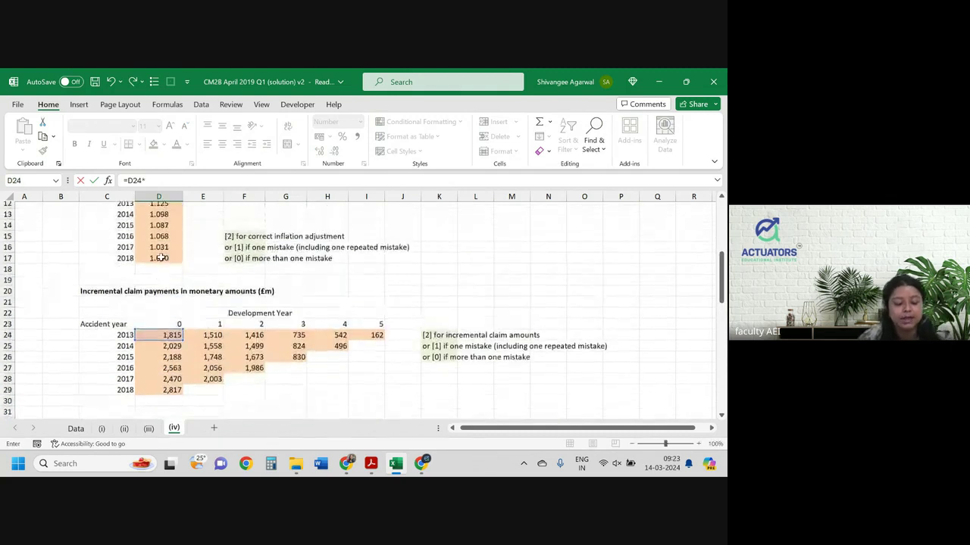
pyautogui.scroll(2, 162, 257)
pyautogui.click(161, 257)
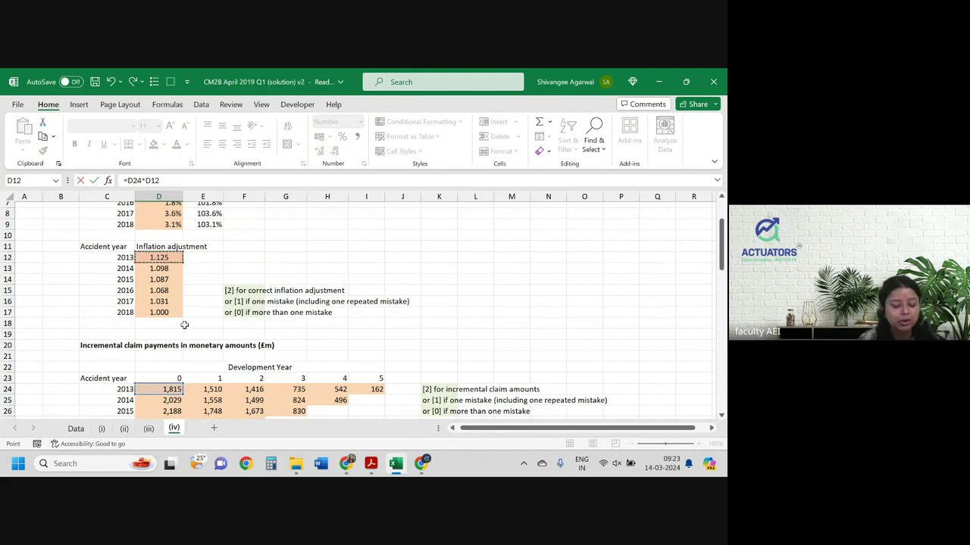
pyautogui.press('F4')
pyautogui.press('F4')
pyautogui.press('F4')
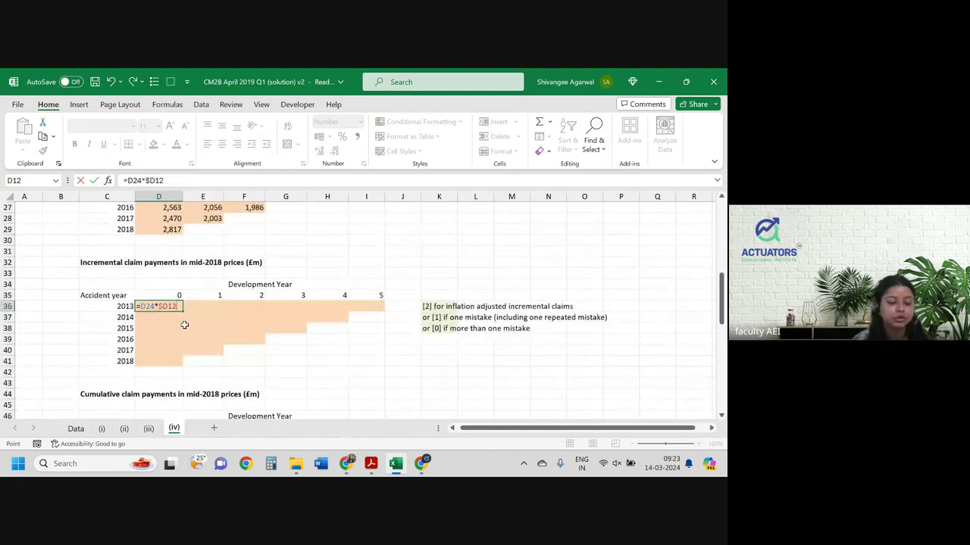
pyautogui.press('Return')
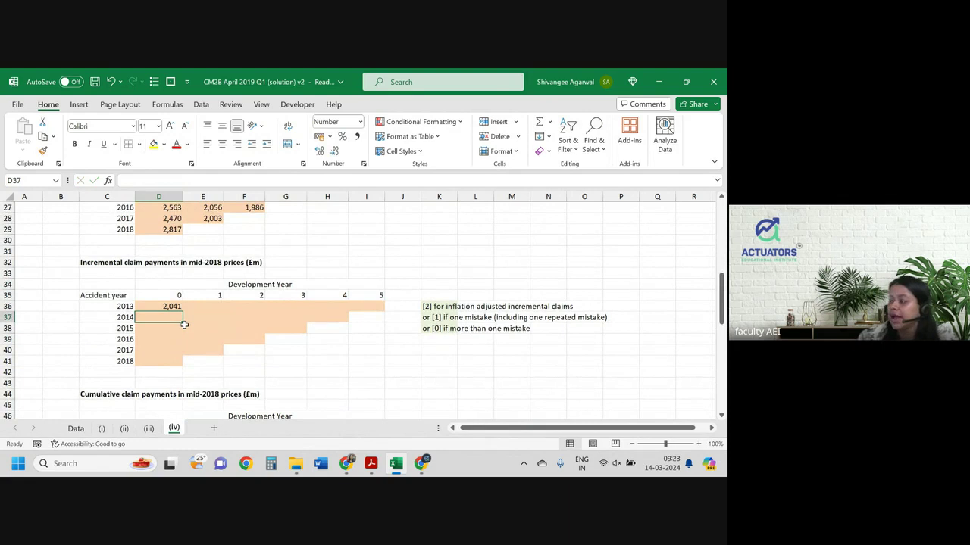
pyautogui.click(171, 306)
pyautogui.moveTo(183, 311); pyautogui.dragTo(185, 364)
# - Check the filled-down 2014 formula in D37 and leave it unchanged
pyautogui.click(225, 307)
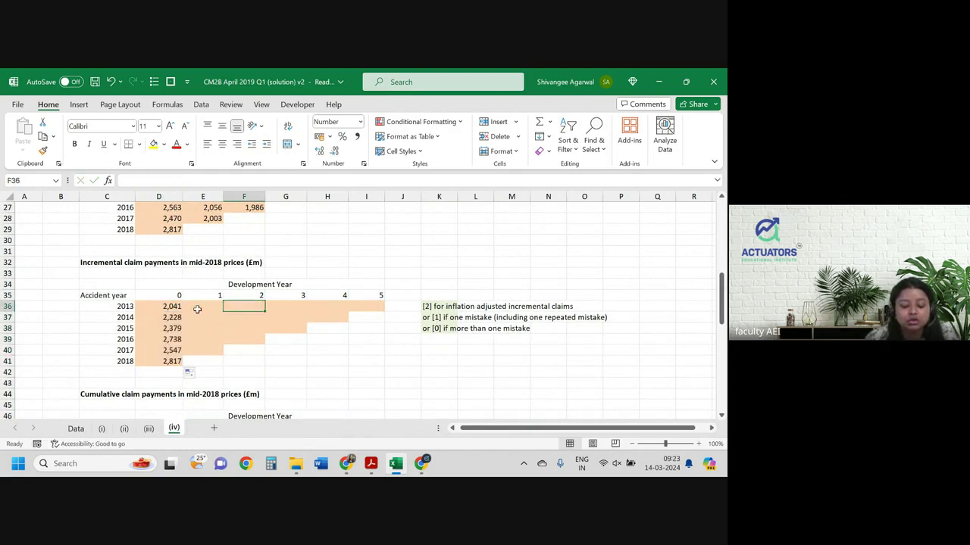
pyautogui.doubleClick(172, 316)
pyautogui.scroll(3, 196, 309)
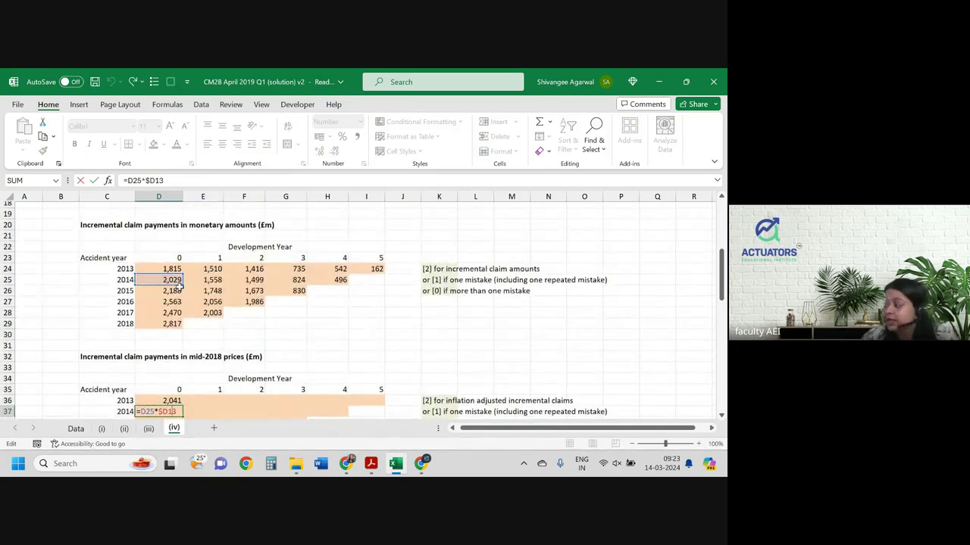
pyautogui.scroll(3, 180, 286)
pyautogui.scroll(1, 181, 286)
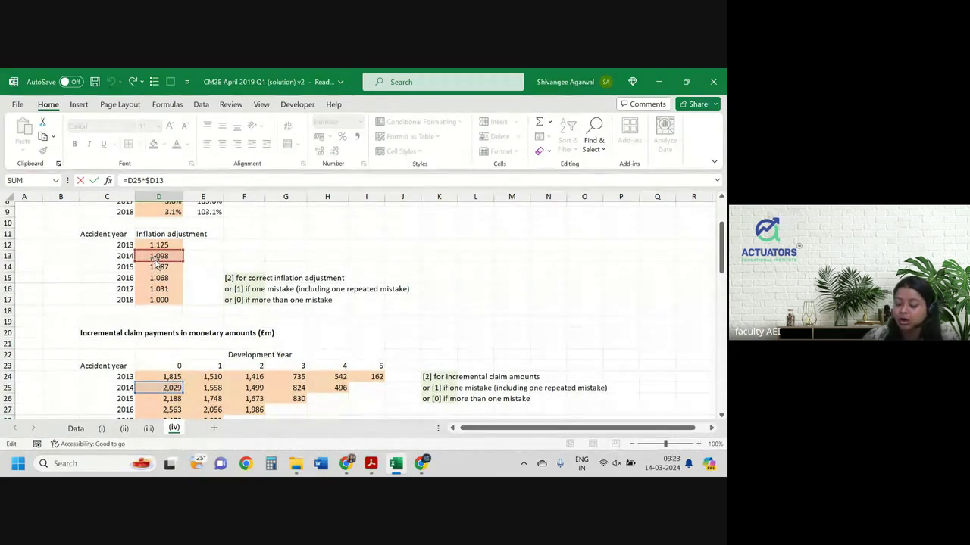
pyautogui.press('Return')
pyautogui.scroll(-1, 155, 260)
pyautogui.scroll(-1, 154, 260)
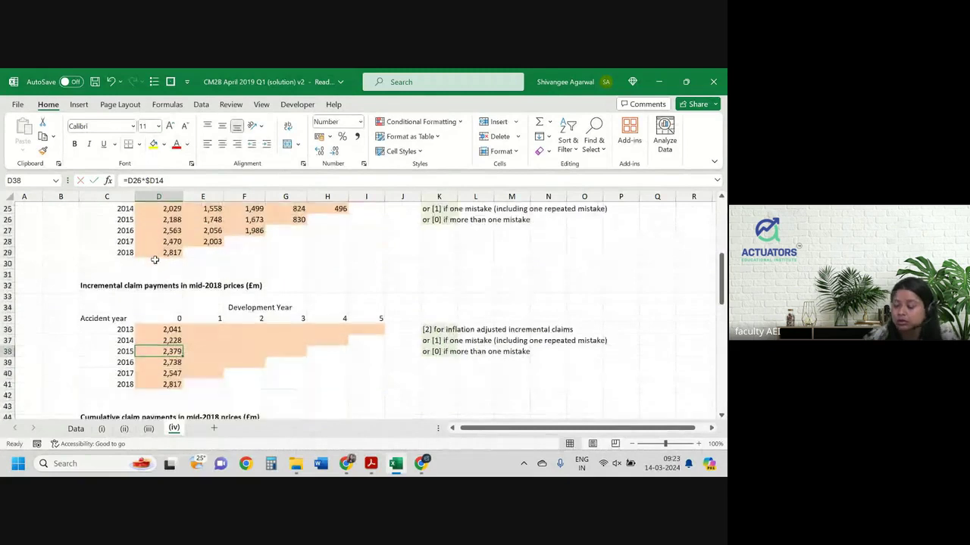
pyautogui.scroll(1, 155, 260)
pyautogui.scroll(-1, 155, 260)
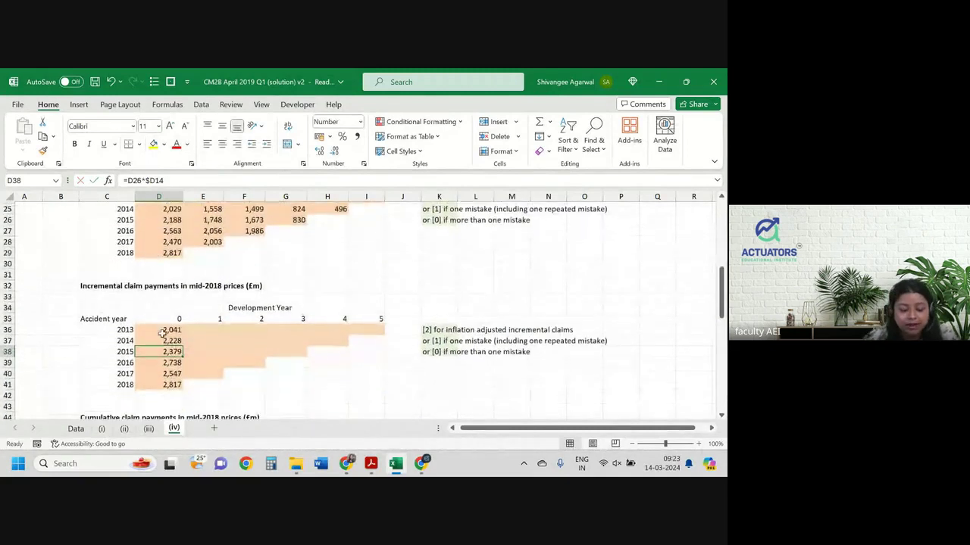
# - Paste the D36 formula into E36:I36, E37:H37, E38:G38, E39:F39 and E40
pyautogui.click(161, 329)
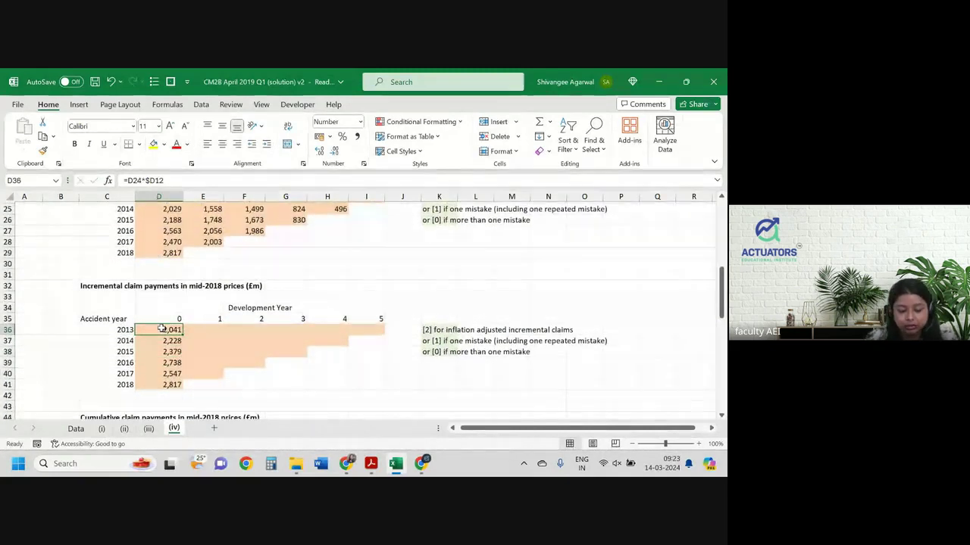
pyautogui.hotkey('ctrl', 'c')
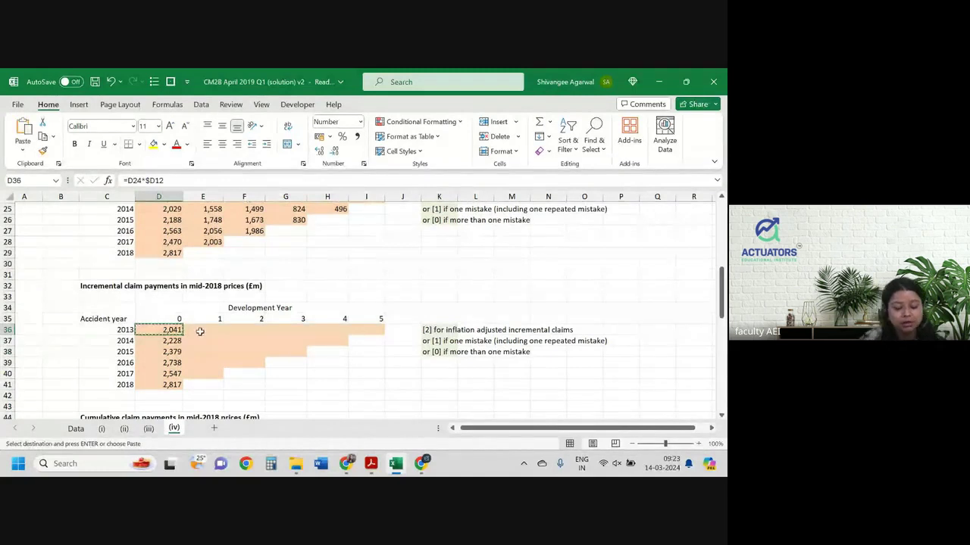
pyautogui.moveTo(199, 331)
pyautogui.mouseDown()
pyautogui.moveTo(350, 331)
pyautogui.moveTo(211, 348)
pyautogui.mouseUp()
pyautogui.press('Escape')
pyautogui.click(173, 331)
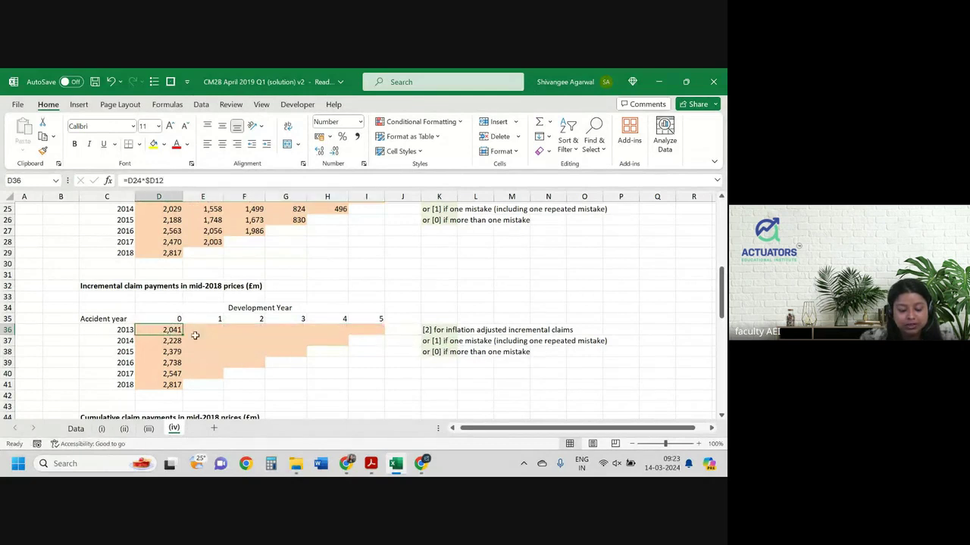
pyautogui.hotkey('ctrl', 'c')
pyautogui.click(203, 333)
pyautogui.hotkey('shift', 'Right')
pyautogui.hotkey('shift', 'Right')
pyautogui.hotkey('shift', 'Right')
pyautogui.hotkey('shift', 'Right')
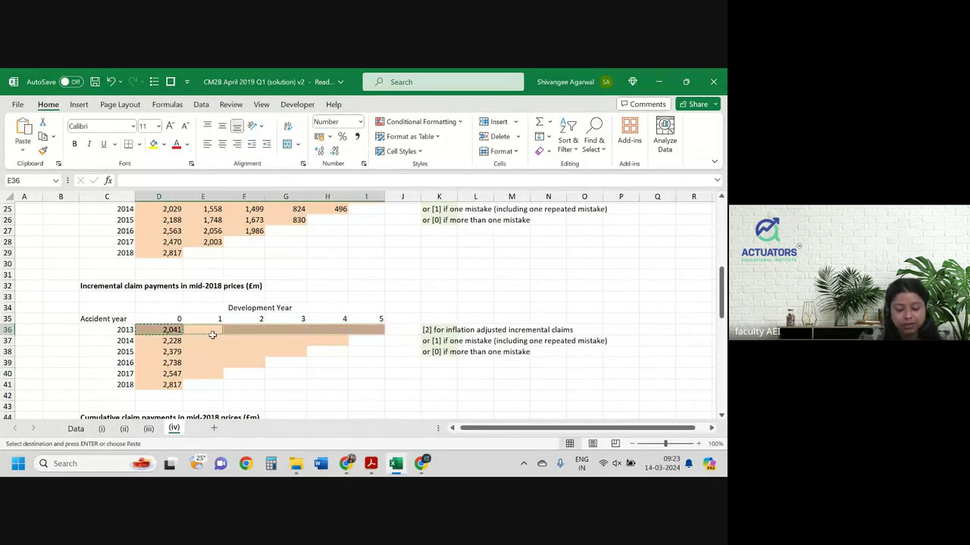
pyautogui.keyDown('ctrl'); pyautogui.moveTo(203, 338); pyautogui.dragTo(325, 340); pyautogui.keyUp('ctrl')
pyautogui.keyDown('ctrl'); pyautogui.moveTo(206, 351); pyautogui.dragTo(275, 352); pyautogui.keyUp('ctrl')
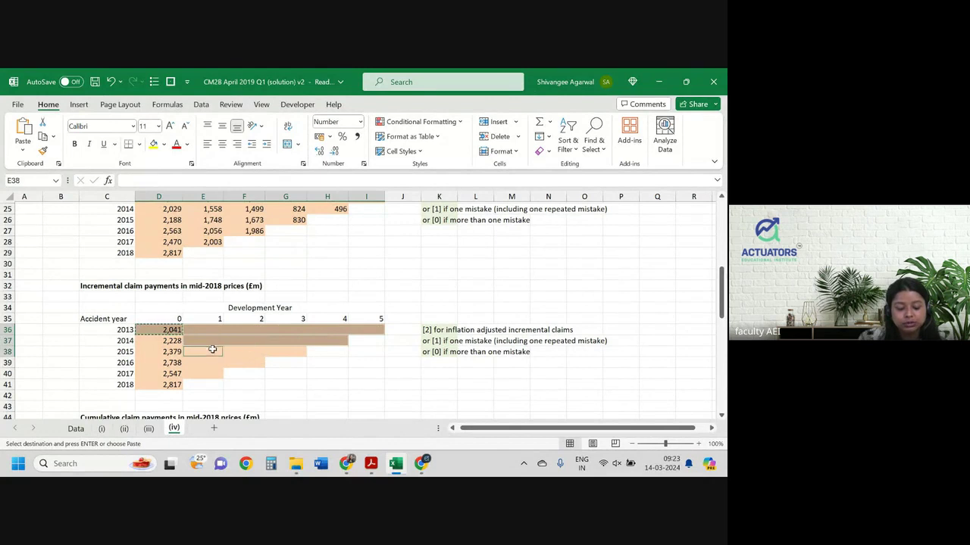
pyautogui.keyDown('ctrl'); pyautogui.moveTo(201, 363); pyautogui.dragTo(250, 363); pyautogui.keyUp('ctrl')
pyautogui.keyDown('ctrl'); pyautogui.click(202, 374); pyautogui.keyUp('ctrl')
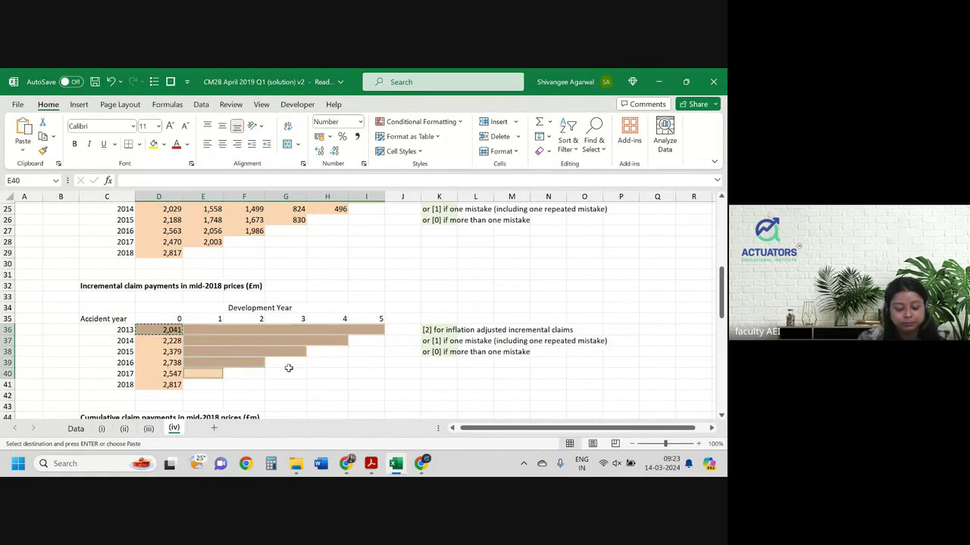
pyautogui.press('Return')
pyautogui.press('Escape')
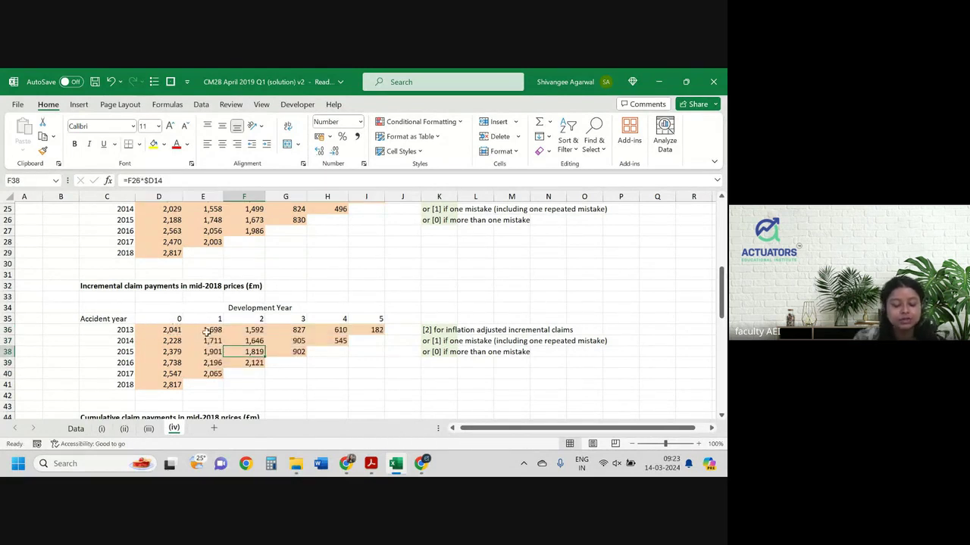
pyautogui.click(203, 331)
# - Repoint E36's inflation factor to D13 and fill the formula down to E40
pyautogui.doubleClick(203, 330)
pyautogui.scroll(3, 219, 326)
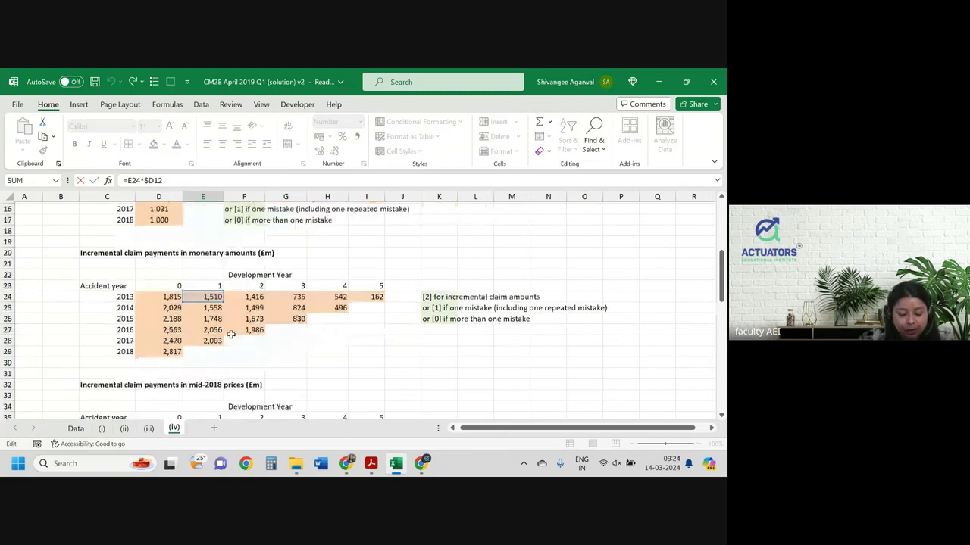
pyautogui.scroll(3, 226, 322)
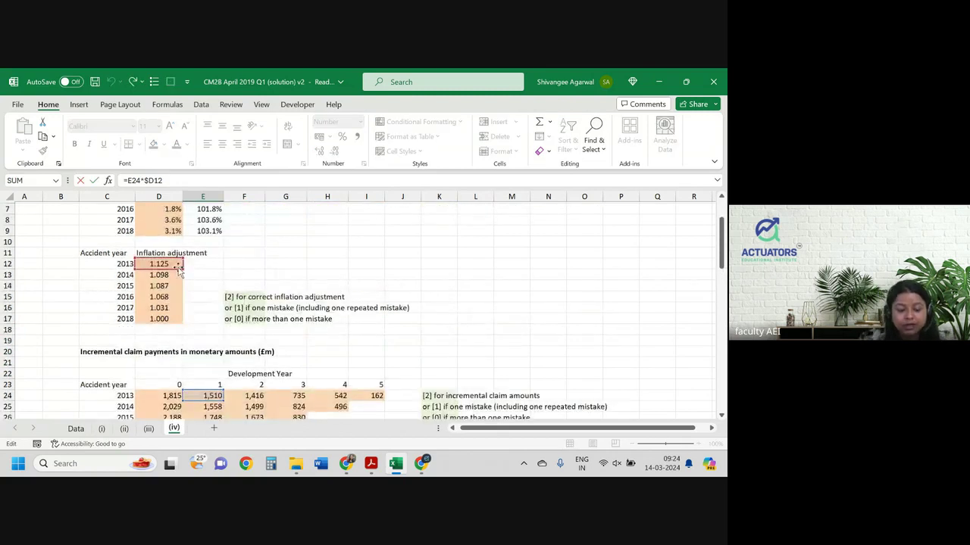
pyautogui.moveTo(180, 269); pyautogui.dragTo(181, 279)
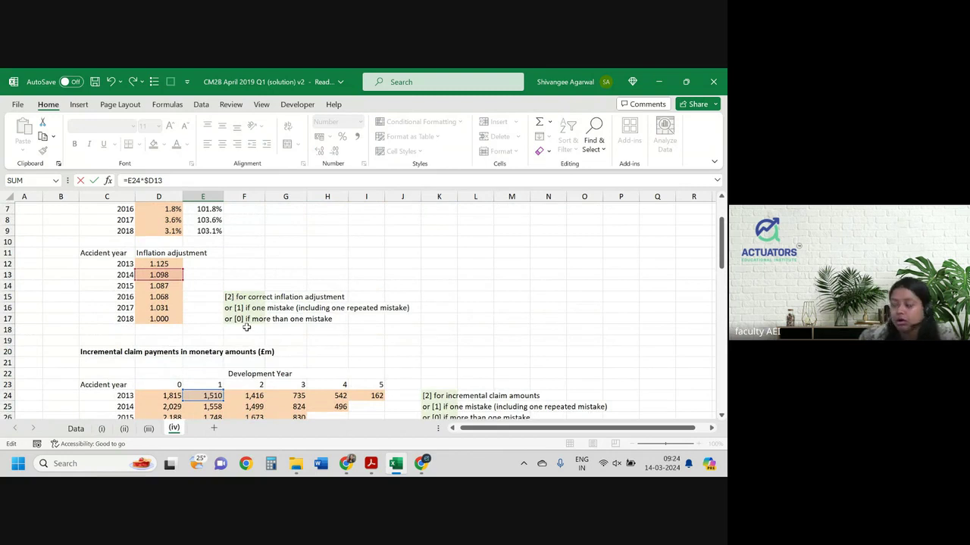
pyautogui.scroll(-5, 246, 327)
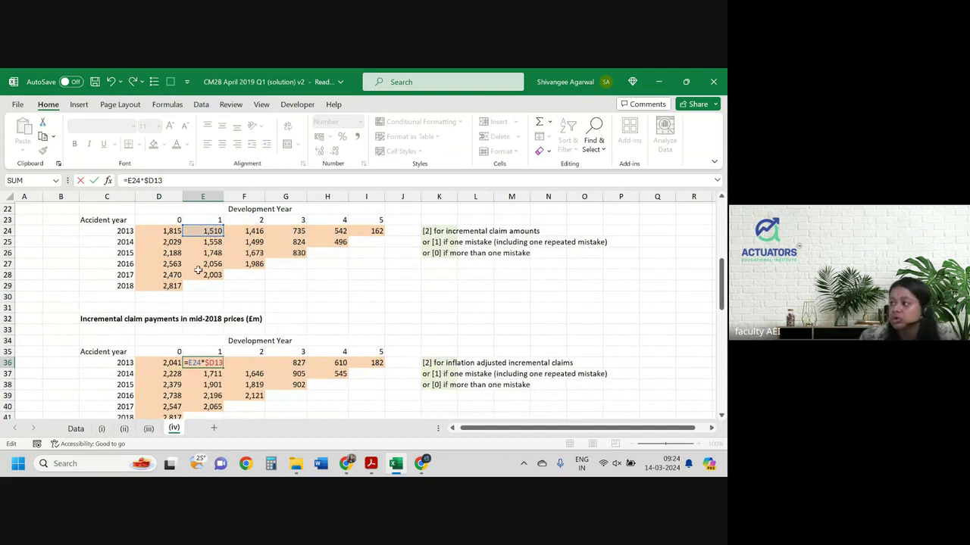
pyautogui.scroll(7, 198, 270)
pyautogui.scroll(-6, 207, 351)
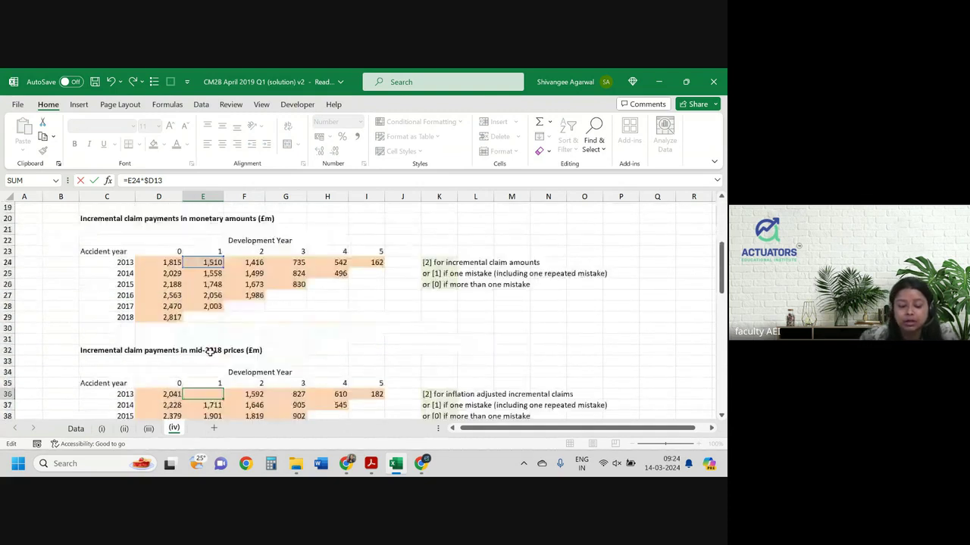
pyautogui.press('Return')
pyautogui.scroll(-1, 210, 350)
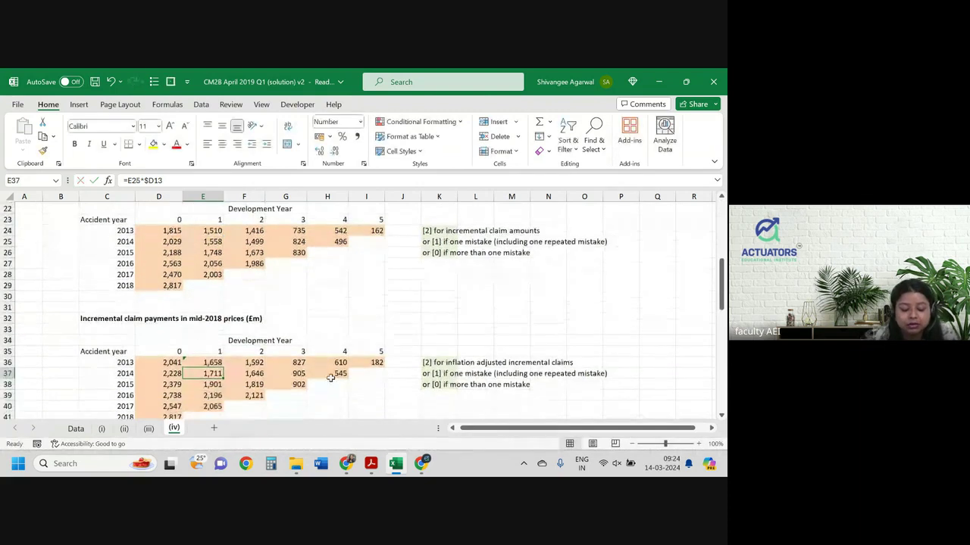
pyautogui.click(216, 361)
pyautogui.moveTo(225, 363); pyautogui.dragTo(225, 407)
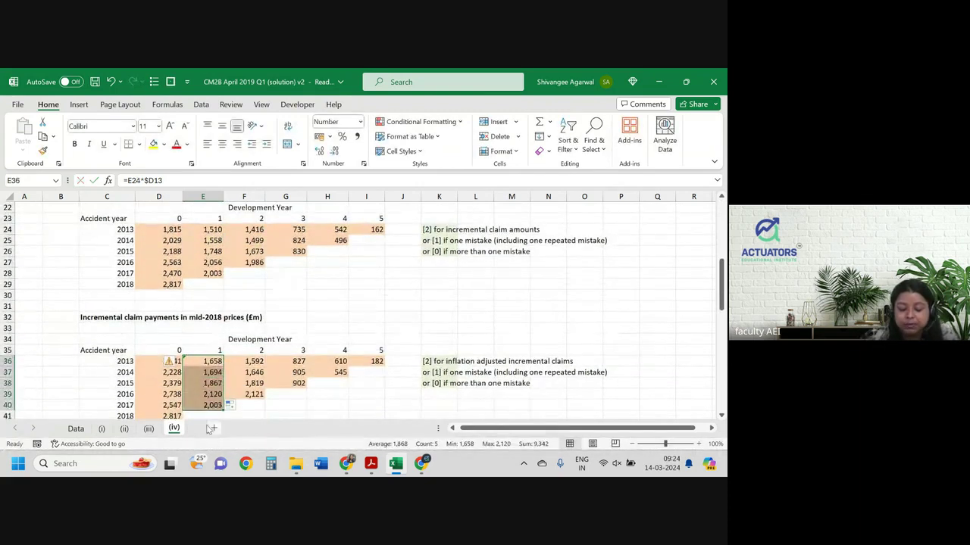
# - Correct the F36 formula, giving 1,540, and fill it down to F39
pyautogui.doubleClick(242, 361)
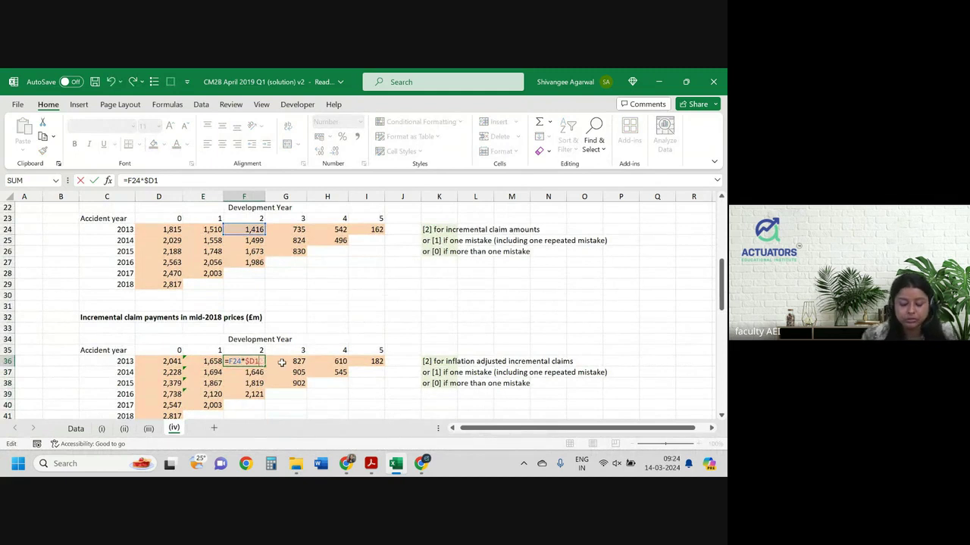
pyautogui.press('Return')
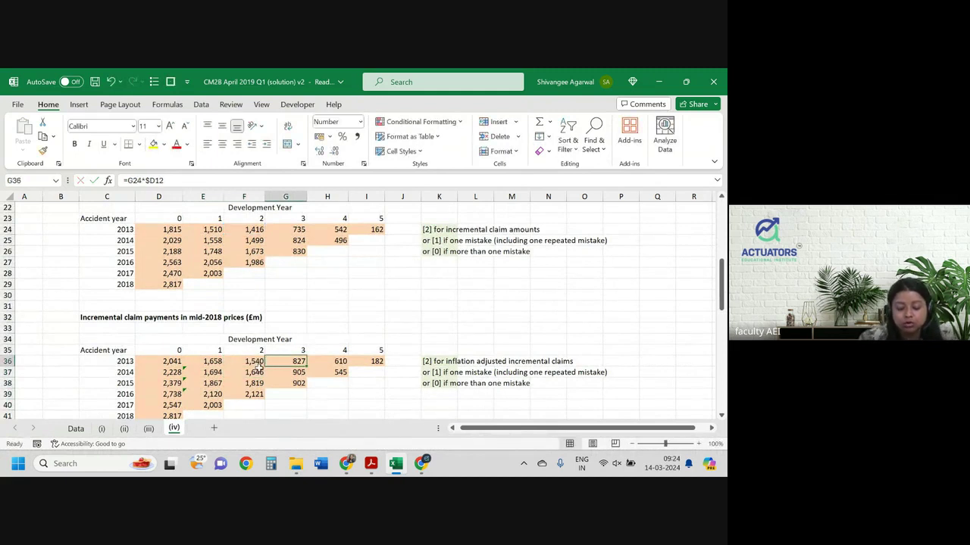
pyautogui.click(261, 362)
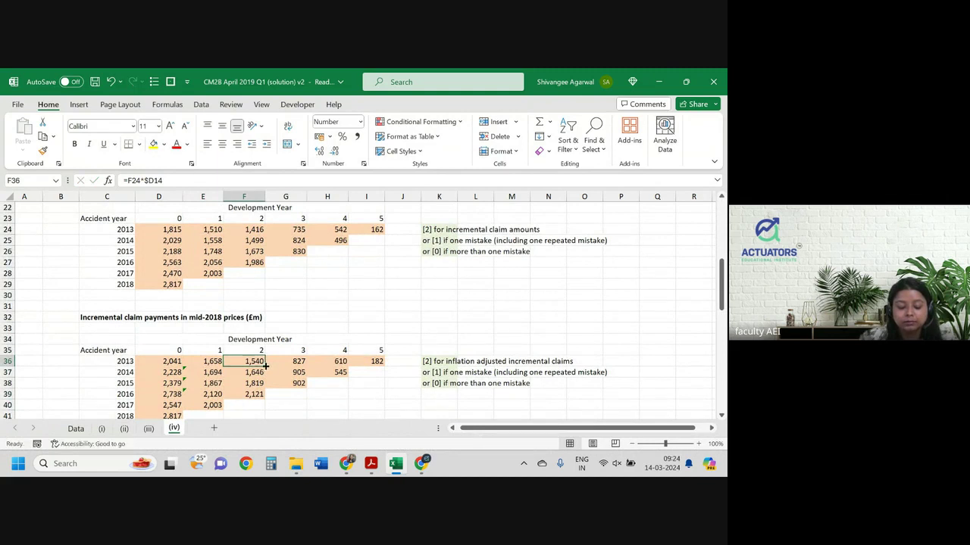
pyautogui.moveTo(266, 366); pyautogui.dragTo(264, 394)
# - Correct the inflation factor reference in the G36 formula
pyautogui.doubleClick(285, 361)
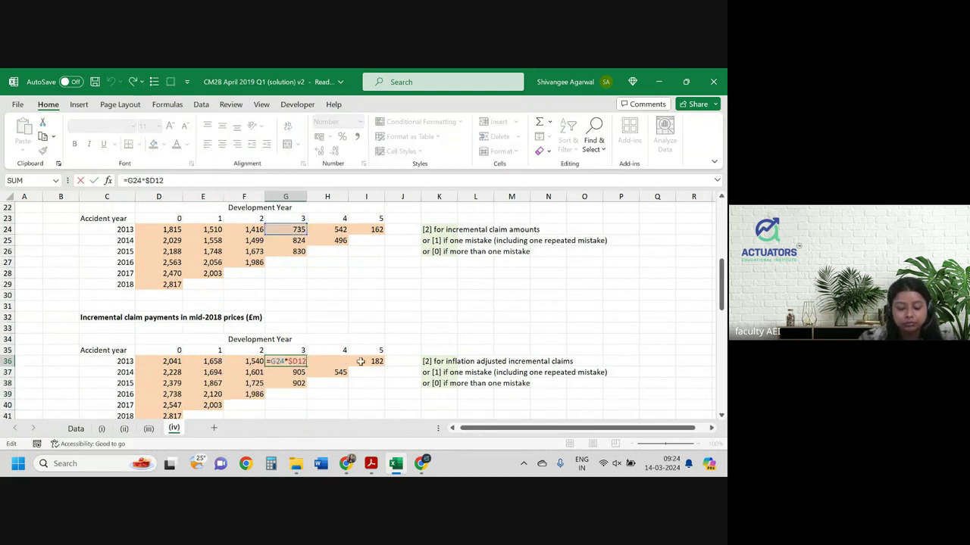
pyautogui.scroll(5, 370, 366)
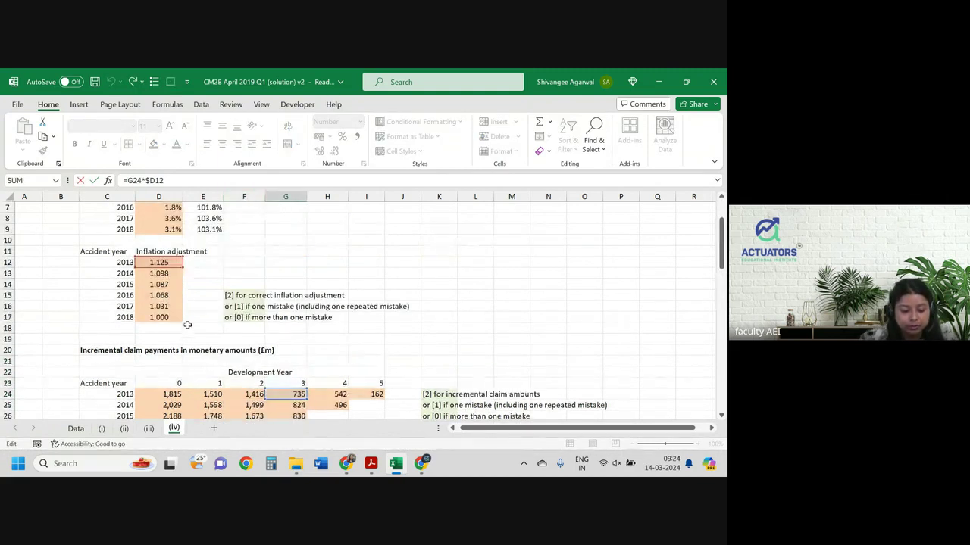
pyautogui.moveTo(180, 267); pyautogui.dragTo(180, 295)
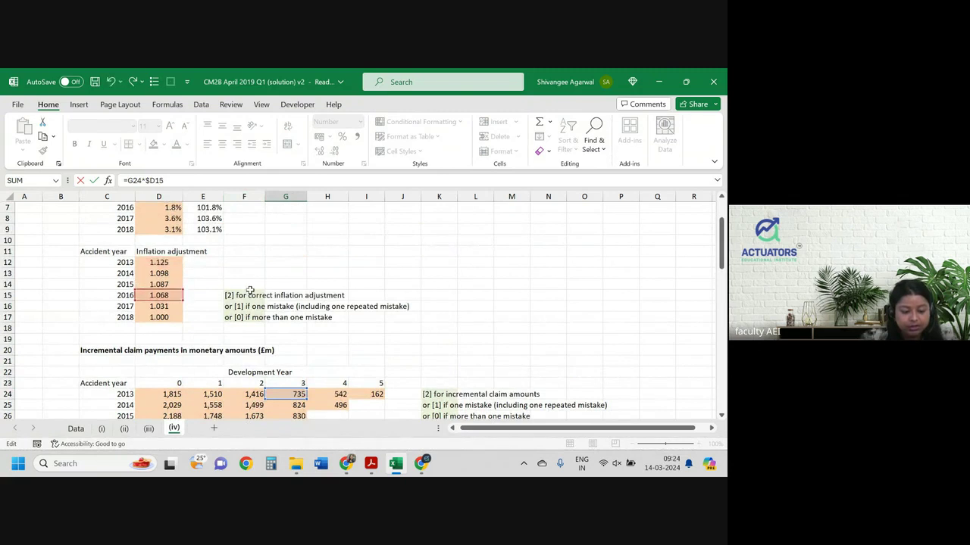
pyautogui.scroll(-2, 250, 290)
pyautogui.scroll(-2, 250, 290)
pyautogui.press('Return')
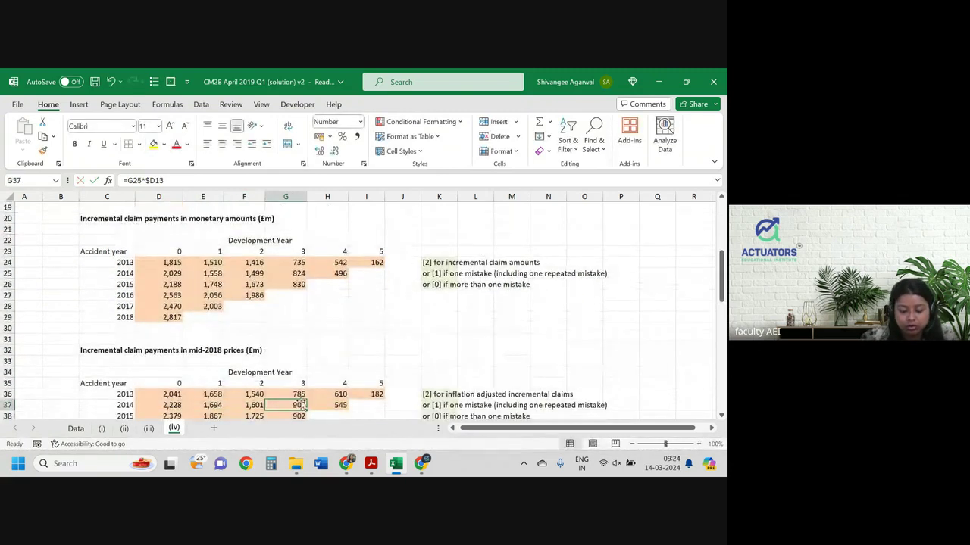
pyautogui.click(300, 395)
# - Correct the inflation factor reference in the H36 formula
pyautogui.doubleClick(327, 395)
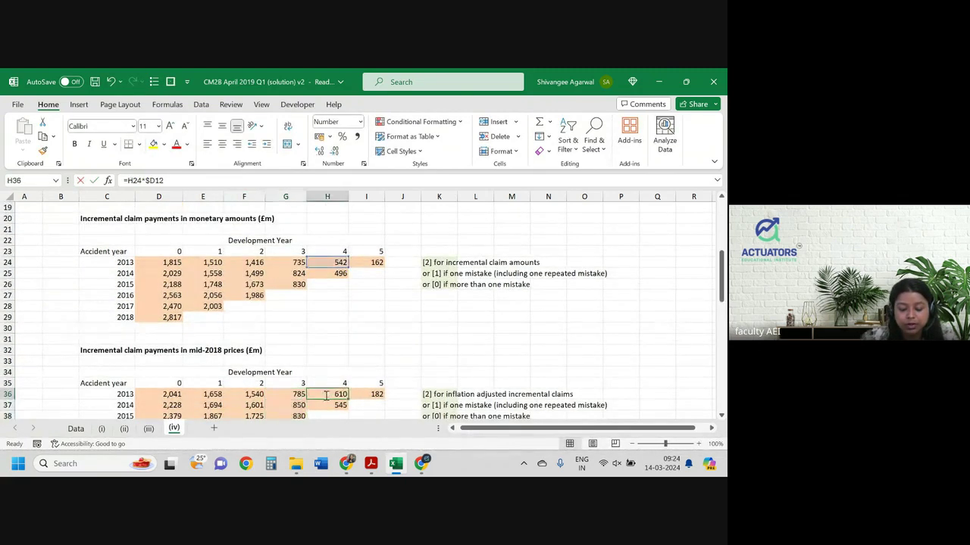
pyautogui.scroll(4, 166, 274)
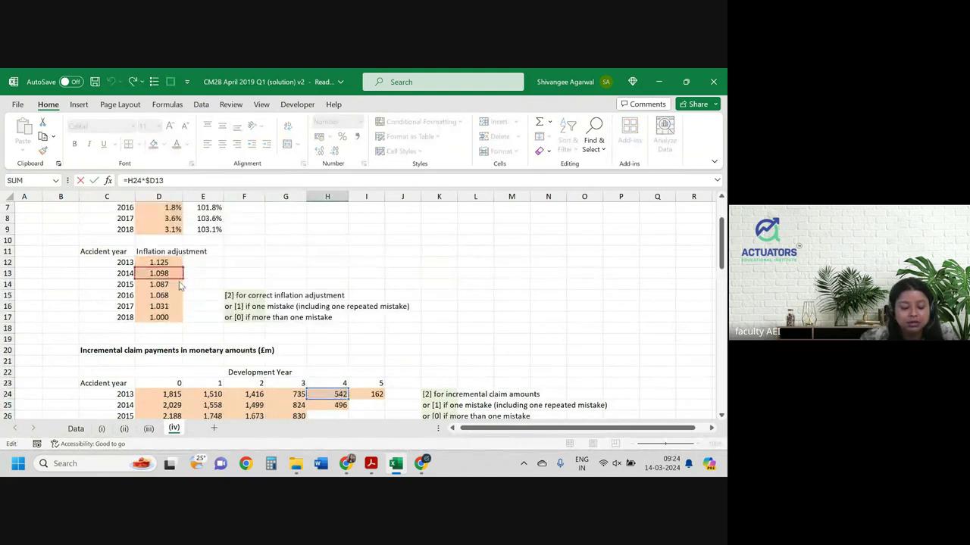
pyautogui.moveTo(166, 268); pyautogui.dragTo(168, 307)
pyautogui.scroll(-1, 238, 325)
pyautogui.press('Return')
pyautogui.scroll(-3, 250, 290)
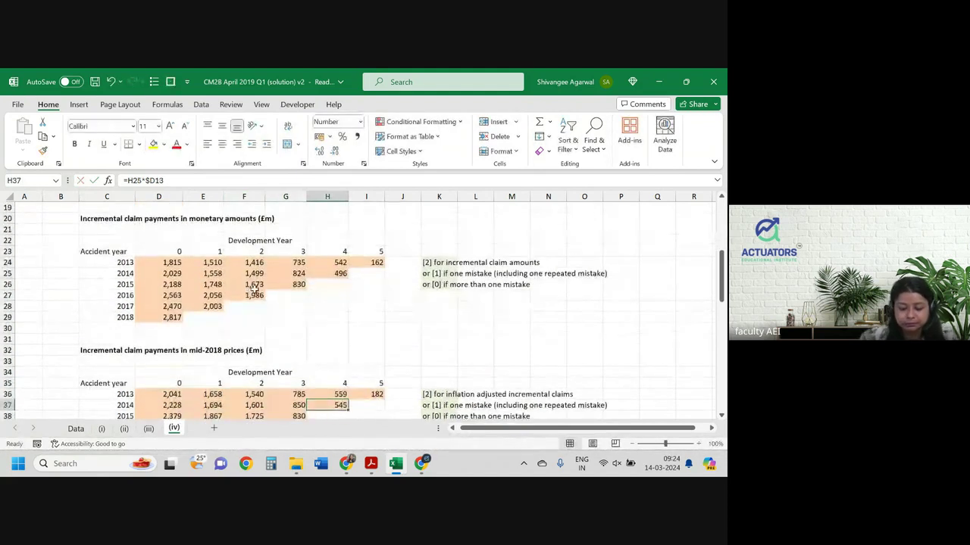
pyautogui.scroll(-1, 254, 290)
pyautogui.click(341, 362)
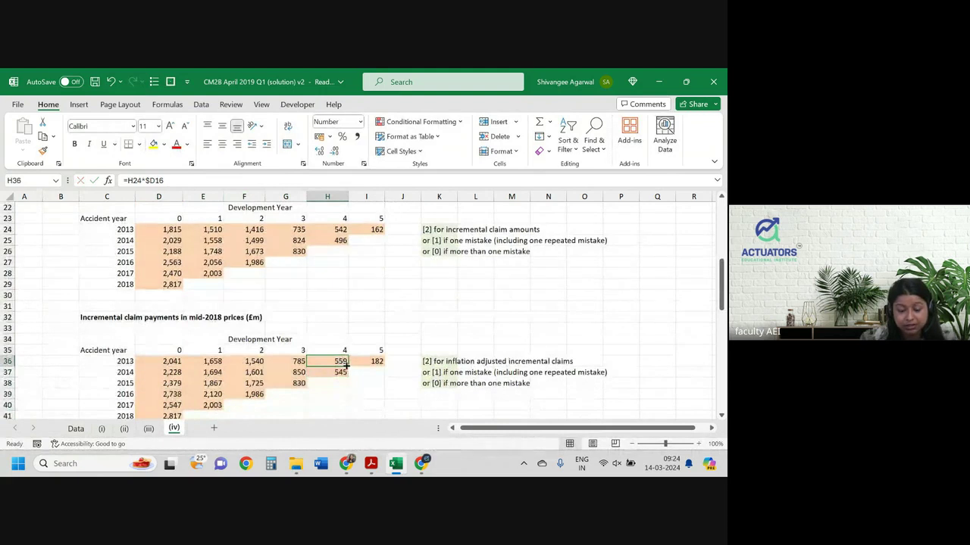
pyautogui.moveTo(345, 365); pyautogui.dragTo(377, 363)
# - Point the I36 formula at the 2018 inflation adjustment
pyautogui.doubleClick(376, 362)
pyautogui.scroll(4, 381, 356)
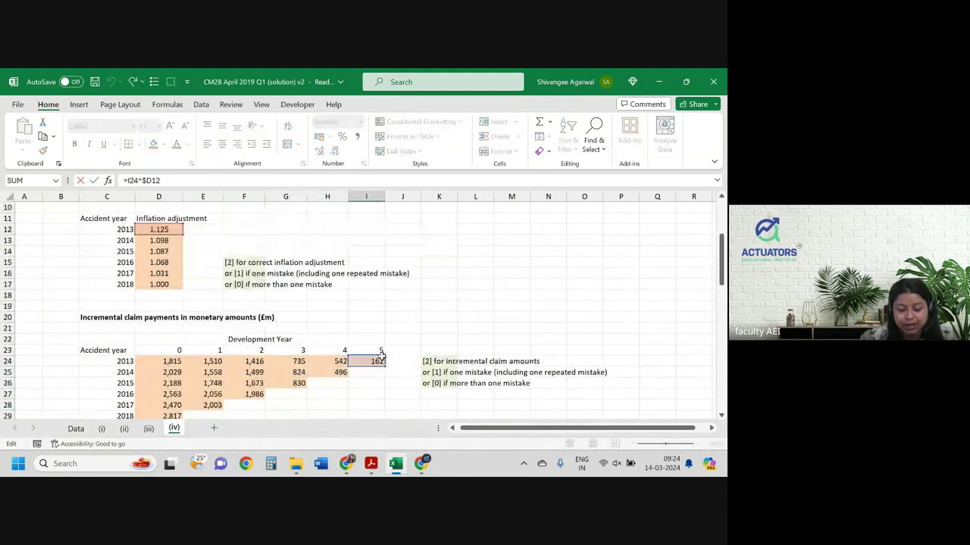
pyautogui.scroll(2, 381, 356)
pyautogui.moveTo(176, 302); pyautogui.dragTo(176, 350)
pyautogui.press('Return')
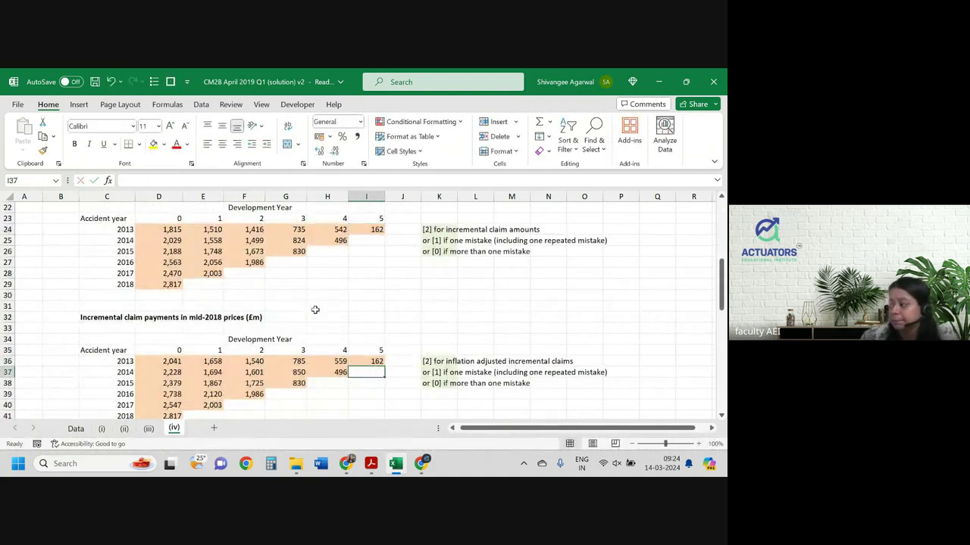
pyautogui.scroll(-2, 350, 330)
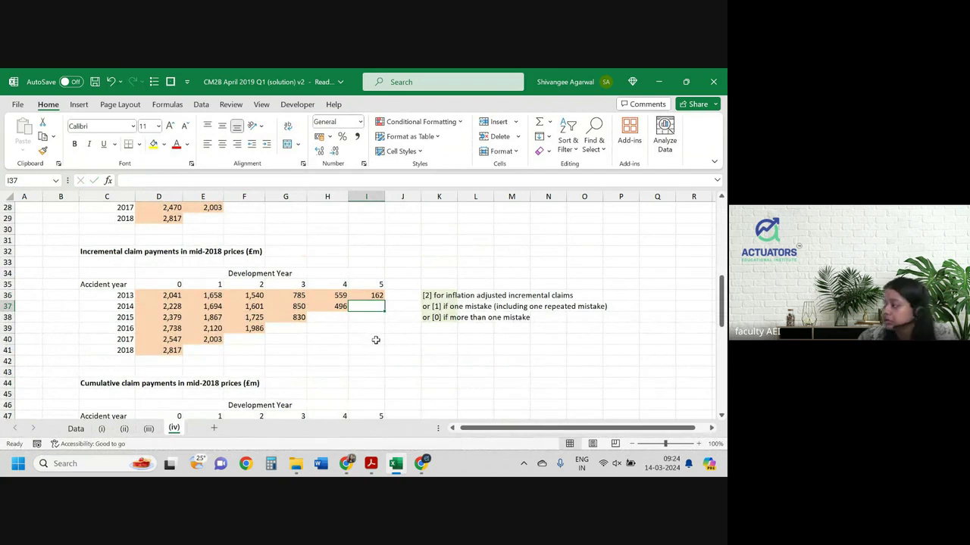
pyautogui.scroll(-1, 376, 340)
pyautogui.scroll(-3, 376, 340)
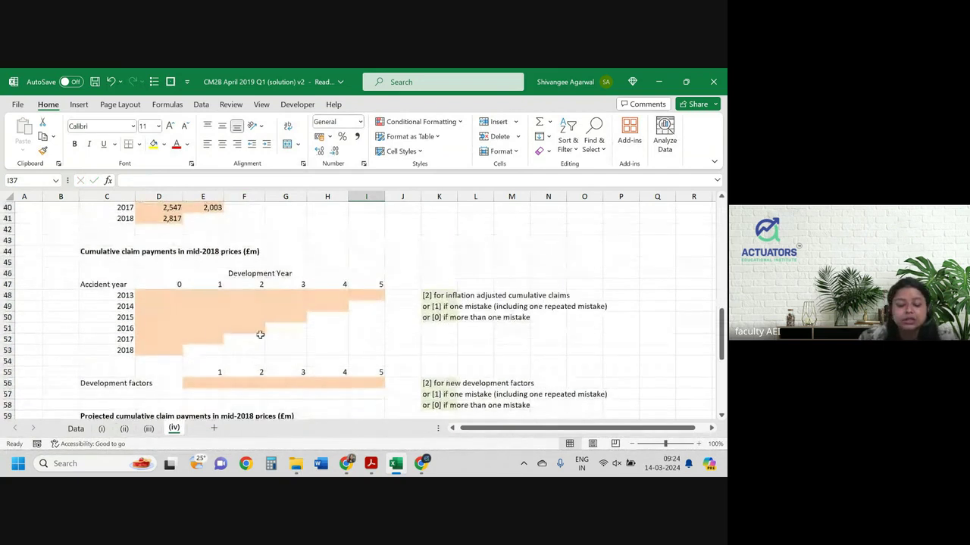
# - Set D48 to =D36 and fill the year-0 cumulative values down column D
pyautogui.click(169, 296)
pyautogui.write('=')
pyautogui.press('Up')
pyautogui.press('Up')
pyautogui.press('Up')
pyautogui.press('Up')
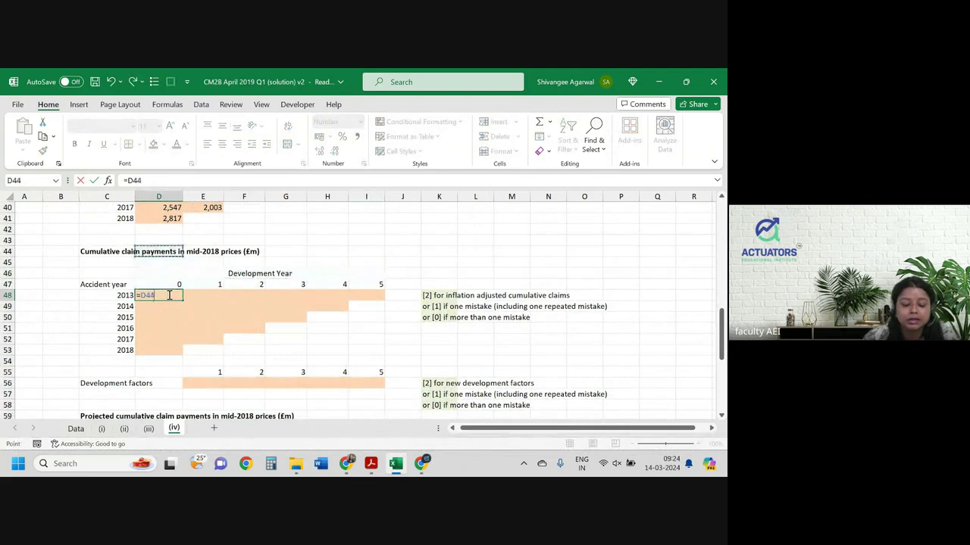
pyautogui.press('Up')
pyautogui.press('Up')
pyautogui.press('Up')
pyautogui.press('Up')
pyautogui.press('Up')
pyautogui.press('Up')
pyautogui.press('Up')
pyautogui.press('Up')
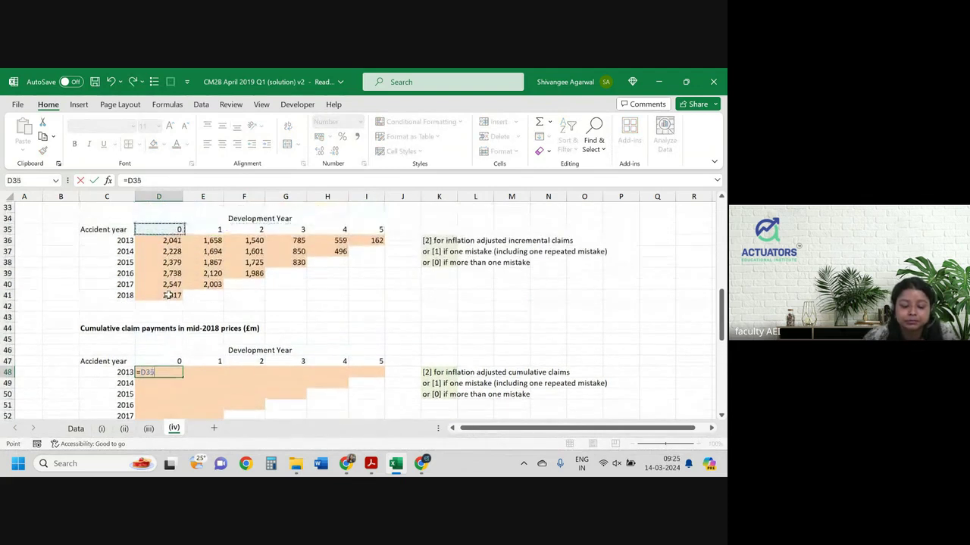
pyautogui.press('Return')
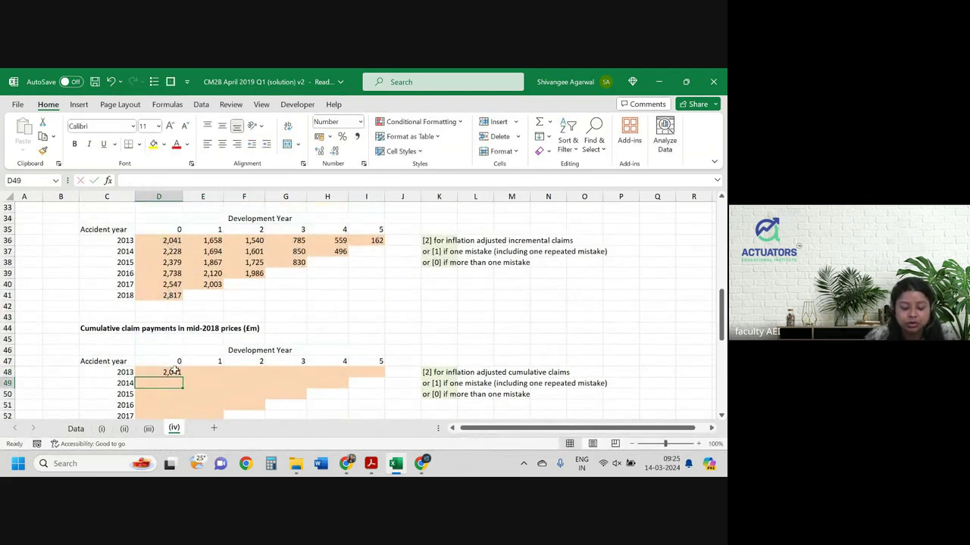
pyautogui.click(175, 372)
pyautogui.doubleClick(181, 376)
# - Enter the cumulative formula =E36+D48 in E48
pyautogui.click(197, 372)
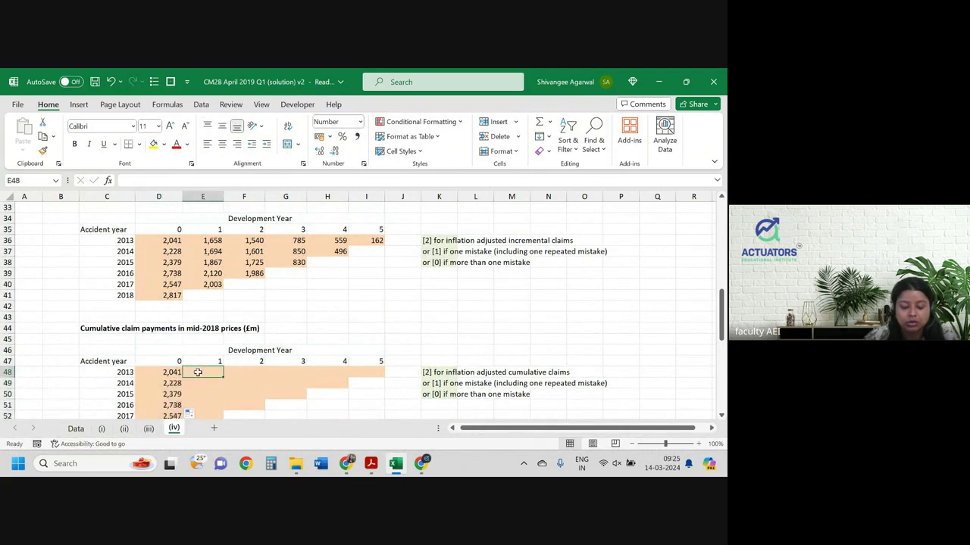
pyautogui.write('=')
pyautogui.press('Up')
pyautogui.press('Up')
pyautogui.press('Up')
pyautogui.press('Up')
pyautogui.press('Up')
pyautogui.press('Up')
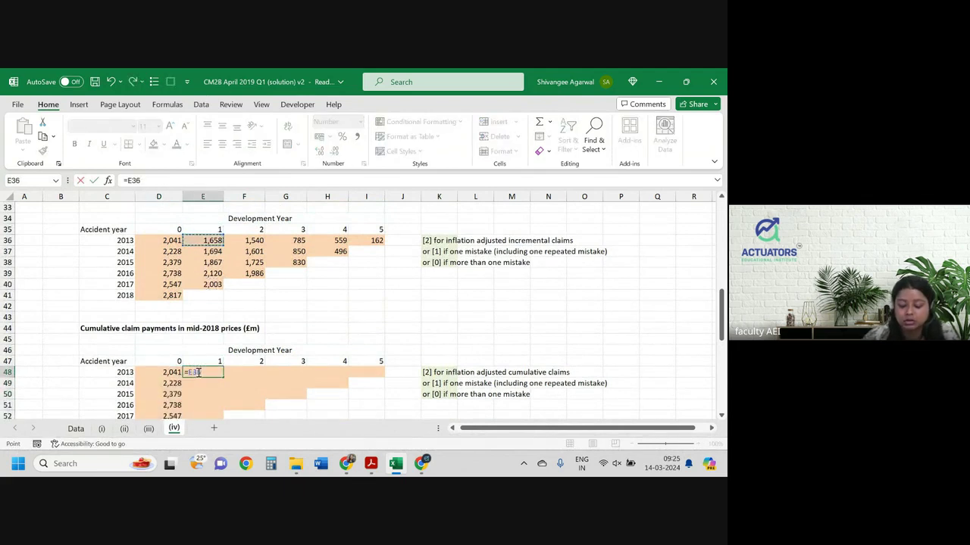
pyautogui.write('+')
pyautogui.press('Up')
pyautogui.press('Up')
pyautogui.press('Up')
pyautogui.press('Up')
pyautogui.press('Up')
pyautogui.press('Up')
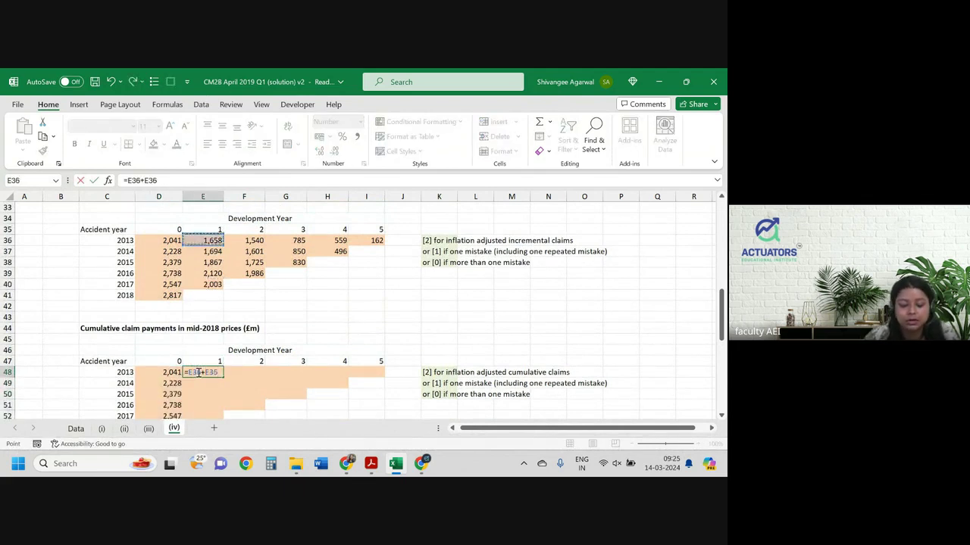
pyautogui.press('Left')
pyautogui.press('Return')
pyautogui.click(197, 372)
pyautogui.scroll(-2, 238, 368)
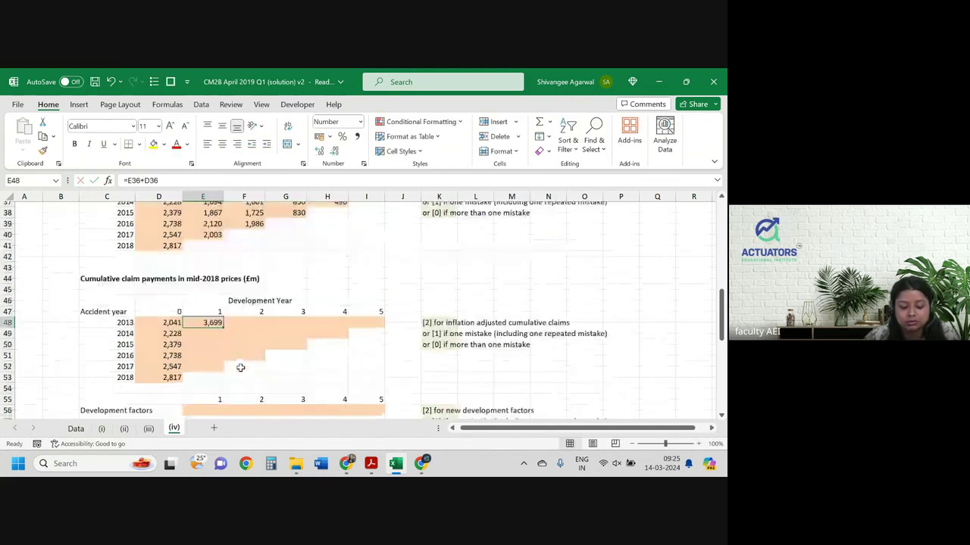
pyautogui.doubleClick(217, 322)
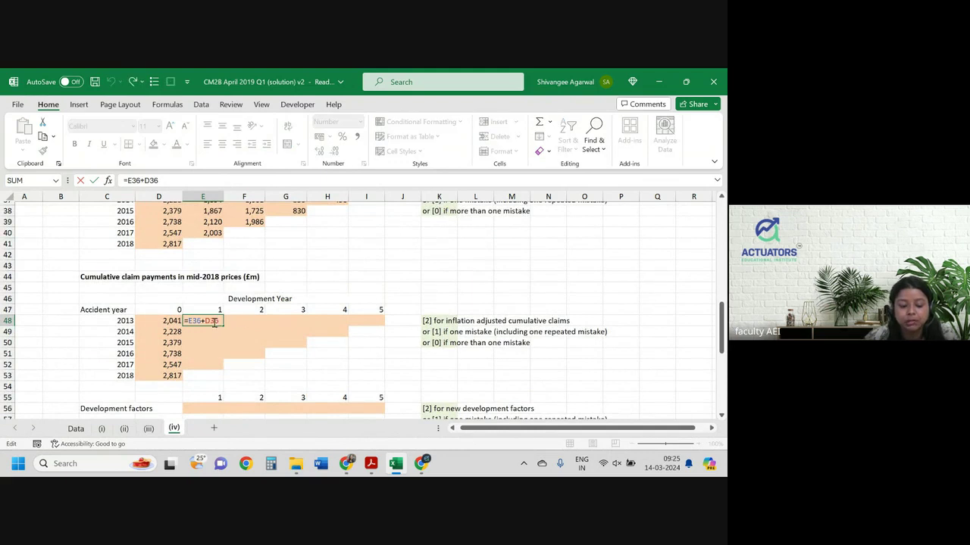
pyautogui.press('BackSpace')
pyautogui.press('BackSpace')
pyautogui.press('BackSpace')
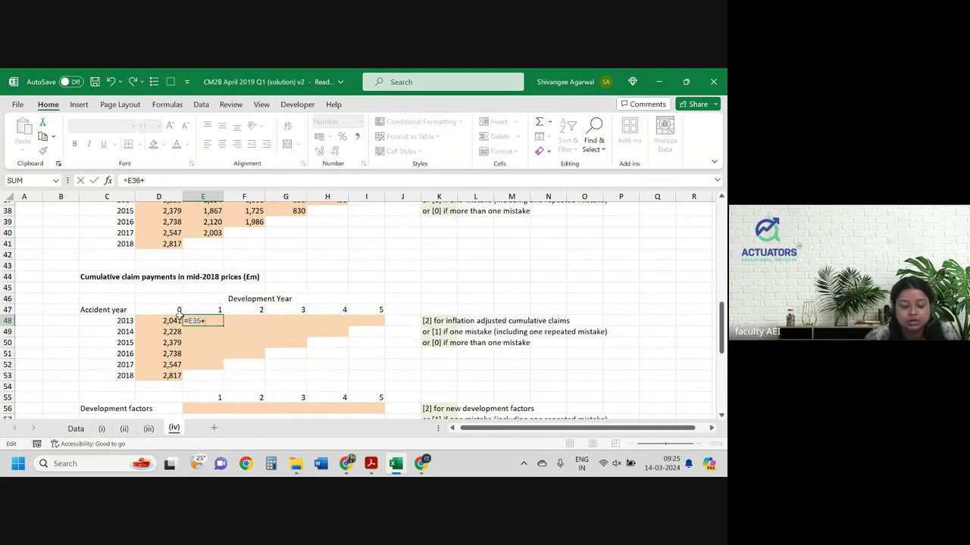
pyautogui.click(171, 319)
pyautogui.scroll(1, 258, 300)
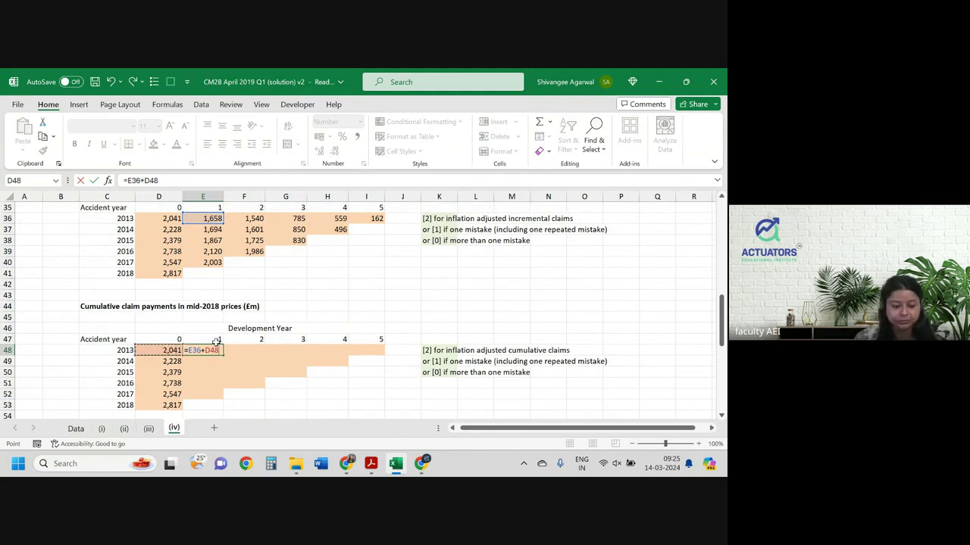
pyautogui.hotkey('ctrl', 'Return')
# - Fill the E48 formula down the triangle and across to column I, reaching 6,745 for 2013
pyautogui.moveTo(216, 345); pyautogui.dragTo(219, 359)
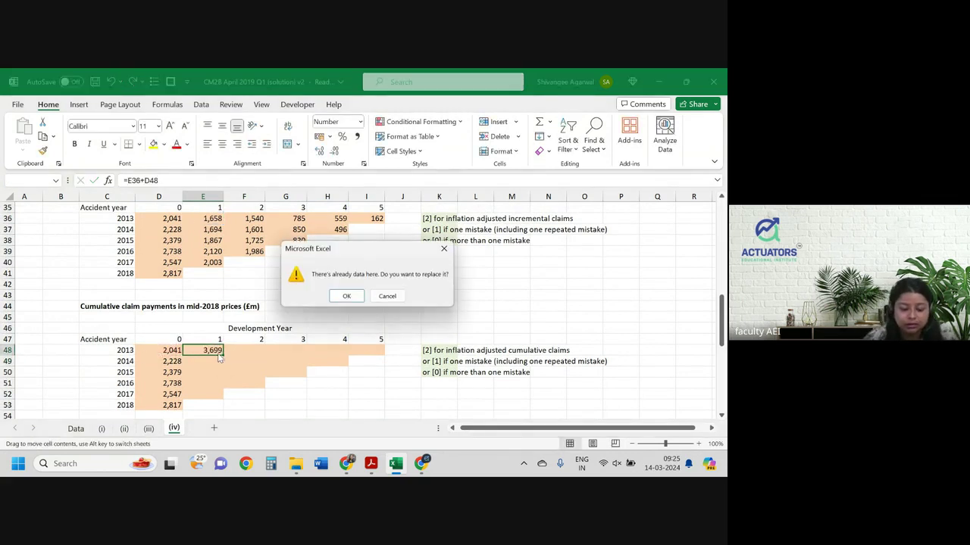
pyautogui.click(387, 296)
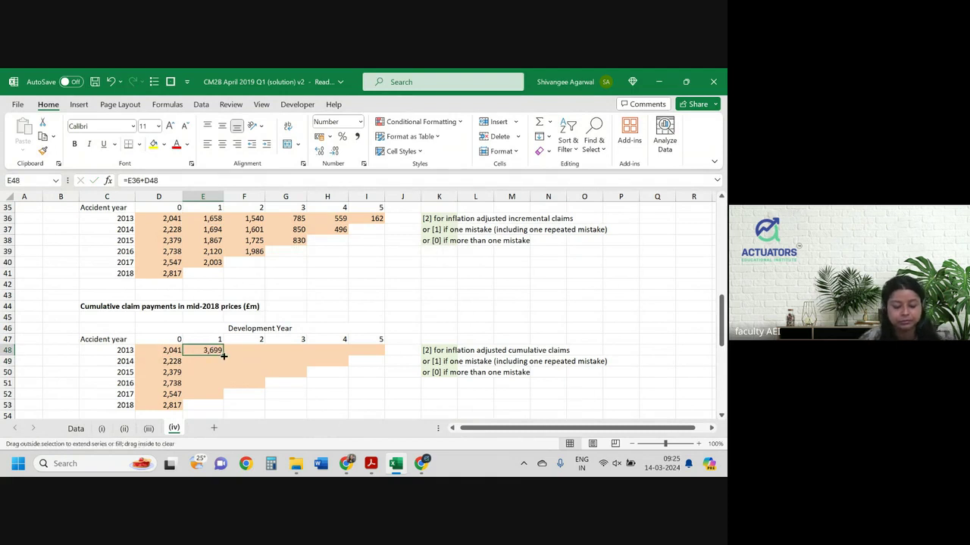
pyautogui.doubleClick(224, 355)
pyautogui.hotkey('ctrl', 'z')
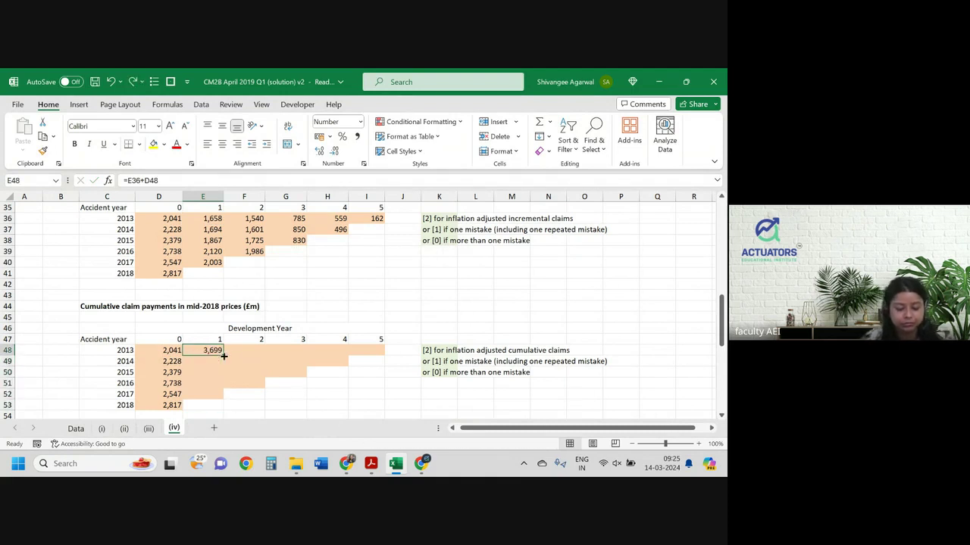
pyautogui.moveTo(223, 355); pyautogui.dragTo(223, 398)
pyautogui.moveTo(203, 350)
pyautogui.mouseDown()
pyautogui.moveTo(213, 383)
pyautogui.moveTo(257, 387)
pyautogui.mouseUp()
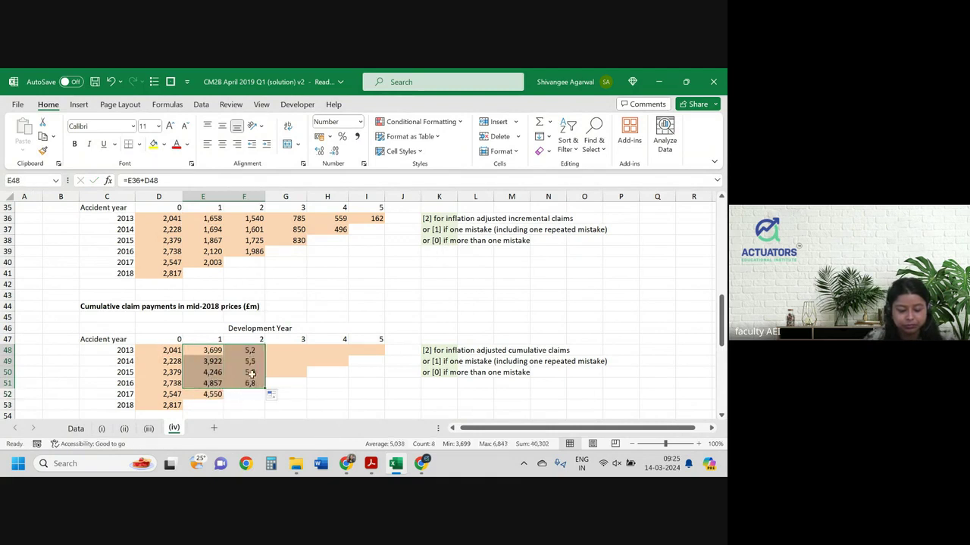
pyautogui.moveTo(247, 350)
pyautogui.mouseDown()
pyautogui.moveTo(253, 374)
pyautogui.moveTo(302, 375)
pyautogui.moveTo(296, 361)
pyautogui.moveTo(347, 365)
pyautogui.moveTo(379, 355)
pyautogui.mouseUp()
pyautogui.click(341, 350)
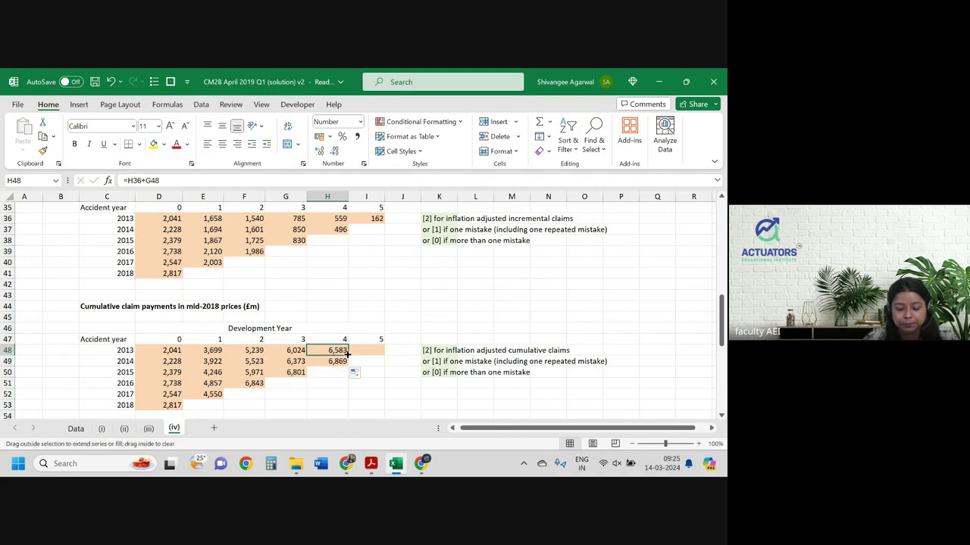
pyautogui.click(374, 350)
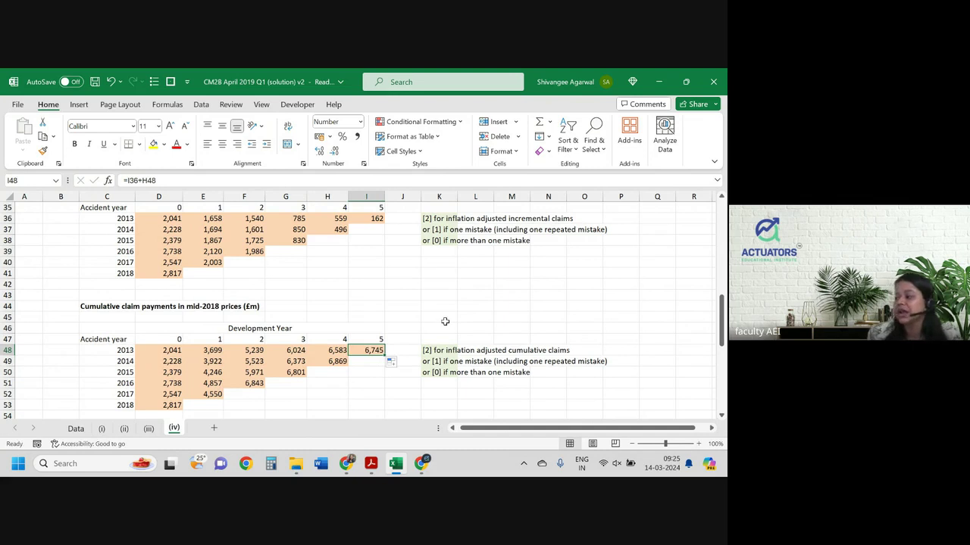
pyautogui.scroll(-1, 445, 322)
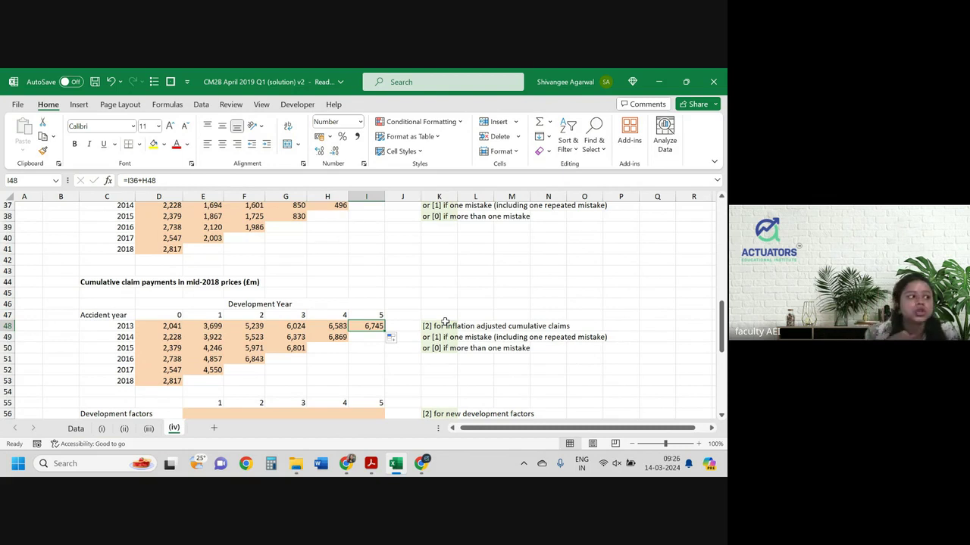
pyautogui.scroll(-2, 445, 322)
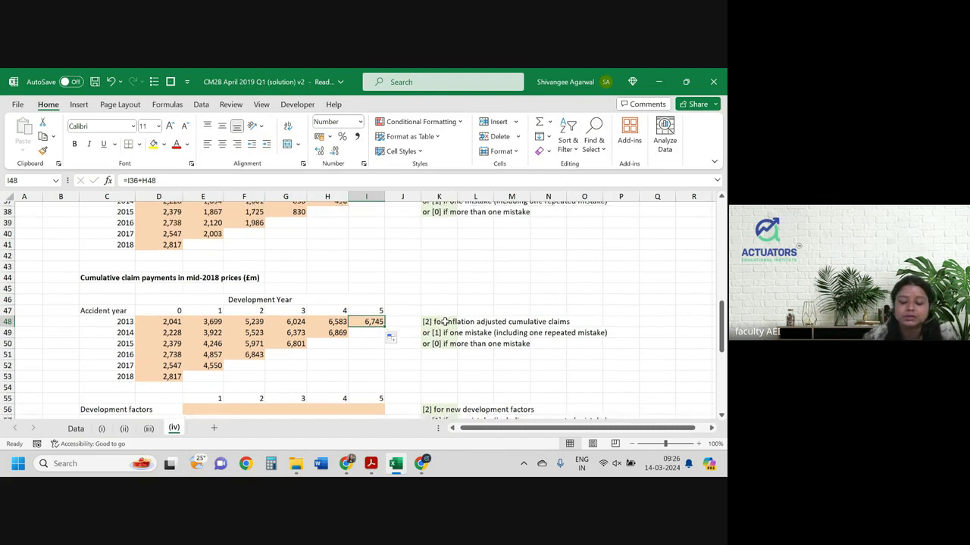
# - Enter =ROUND(SUM(E48:E52)/SUM(D48:D52),3) in E56, giving 1.783
pyautogui.click(203, 356)
pyautogui.click(202, 350)
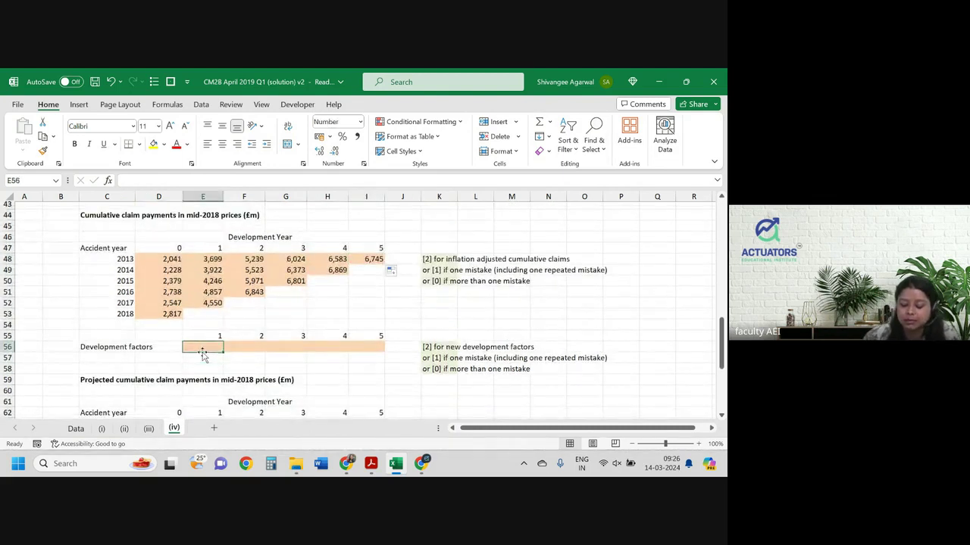
pyautogui.write('=su')
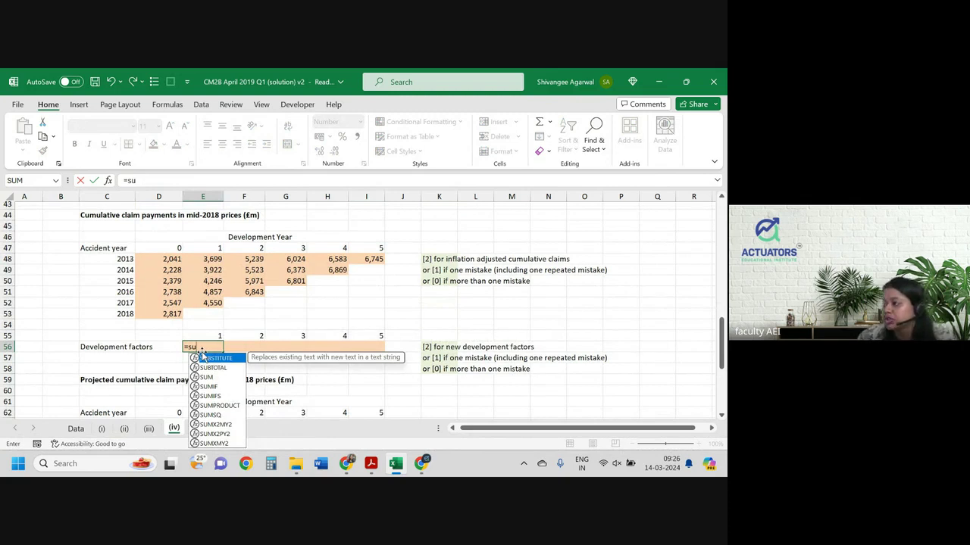
pyautogui.press('BackSpace')
pyautogui.press('BackSpace')
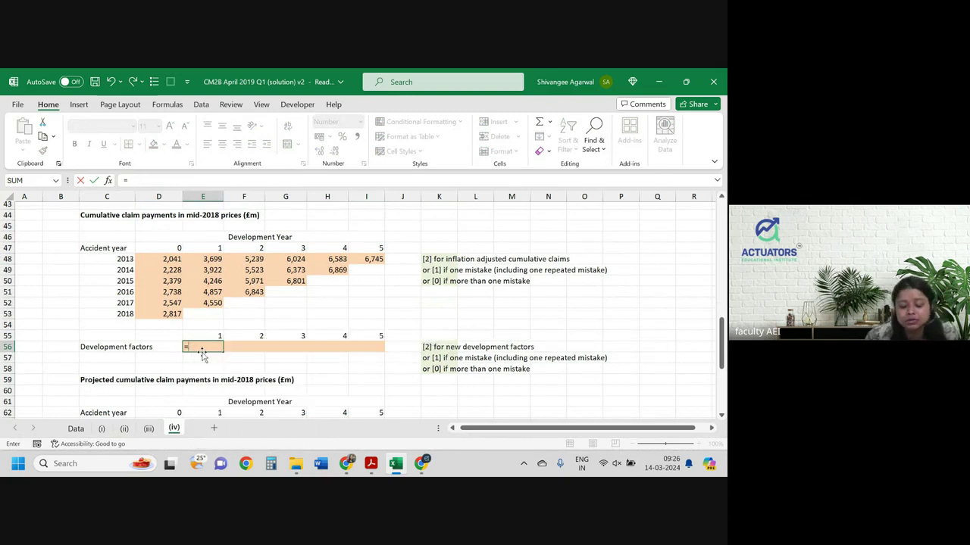
pyautogui.write('round')
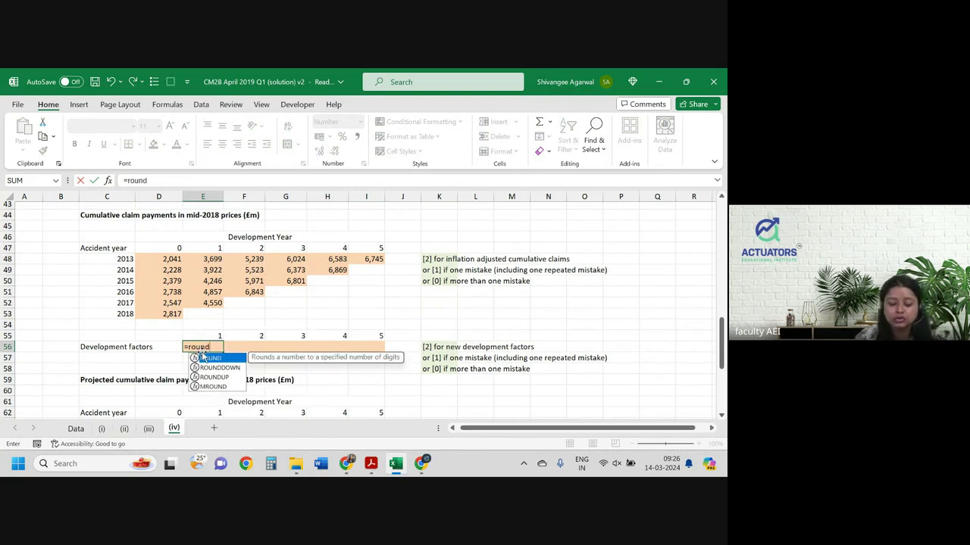
pyautogui.write('(sum(')
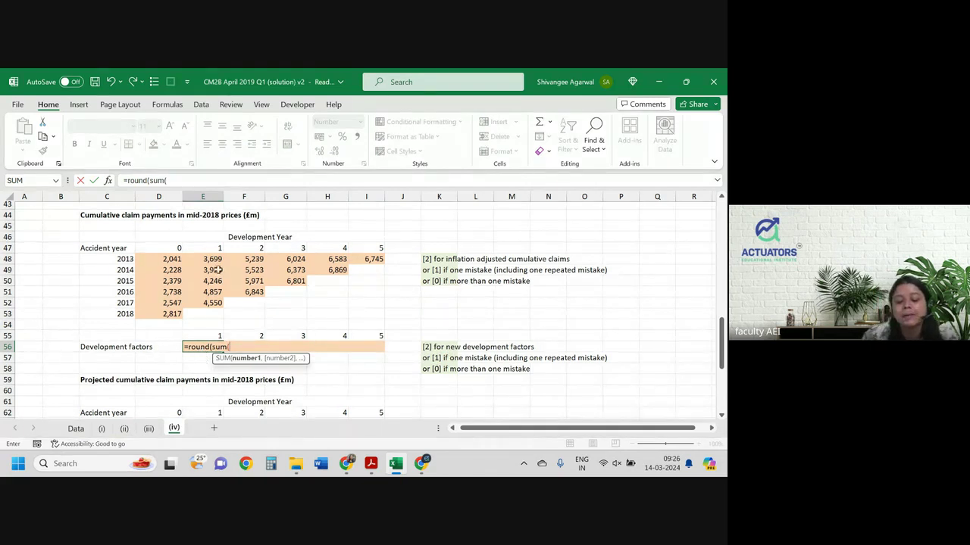
pyautogui.moveTo(208, 259); pyautogui.dragTo(216, 303)
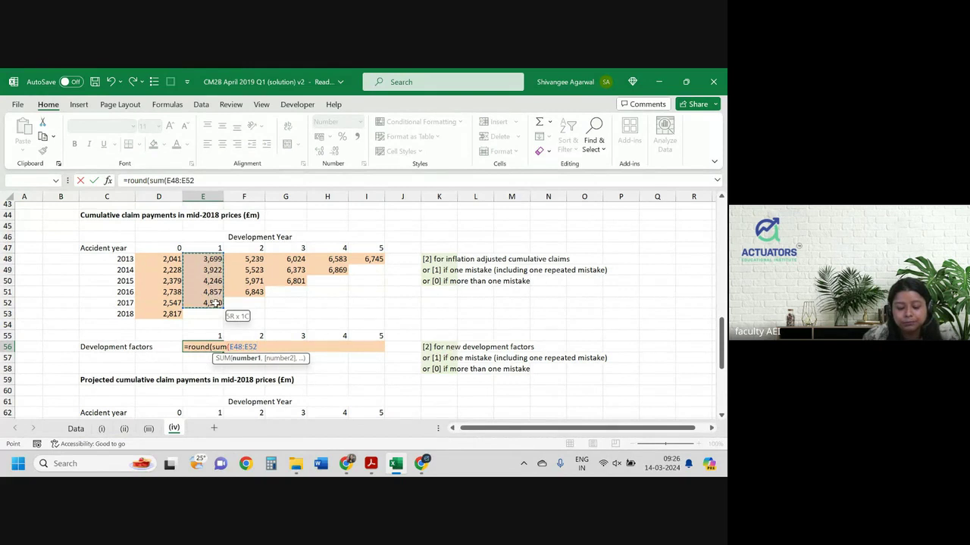
pyautogui.moveTo(216, 303); pyautogui.dragTo(216, 303)
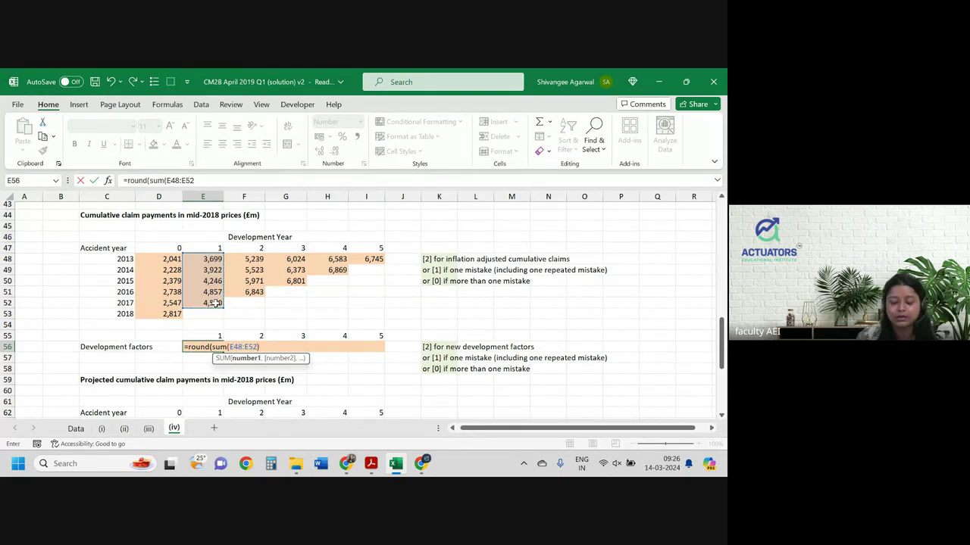
pyautogui.write(')/sum(')
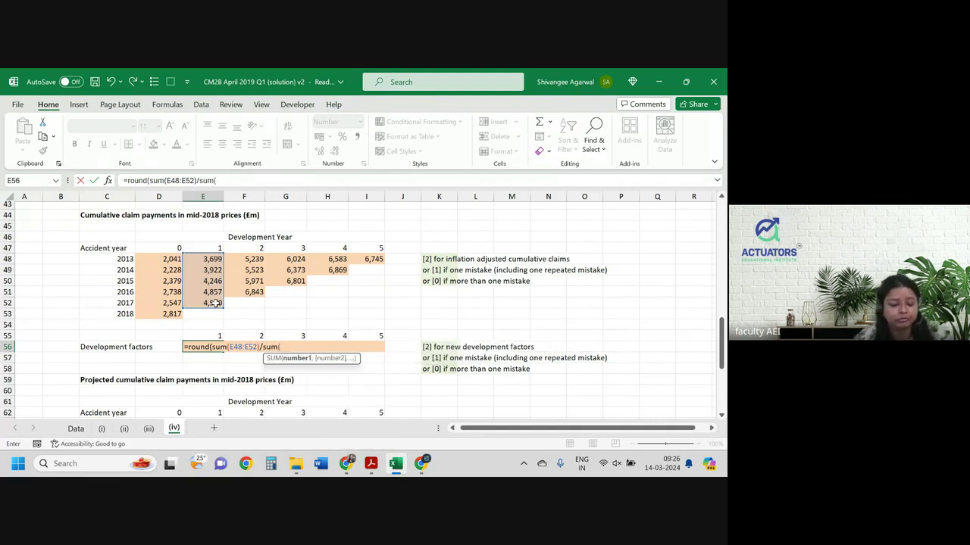
pyautogui.moveTo(167, 259); pyautogui.dragTo(166, 303)
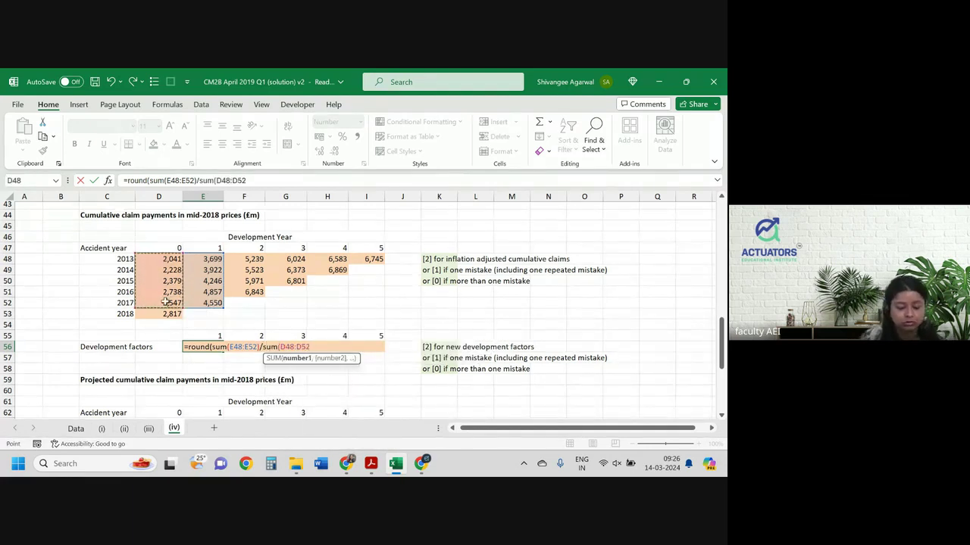
pyautogui.write(')')
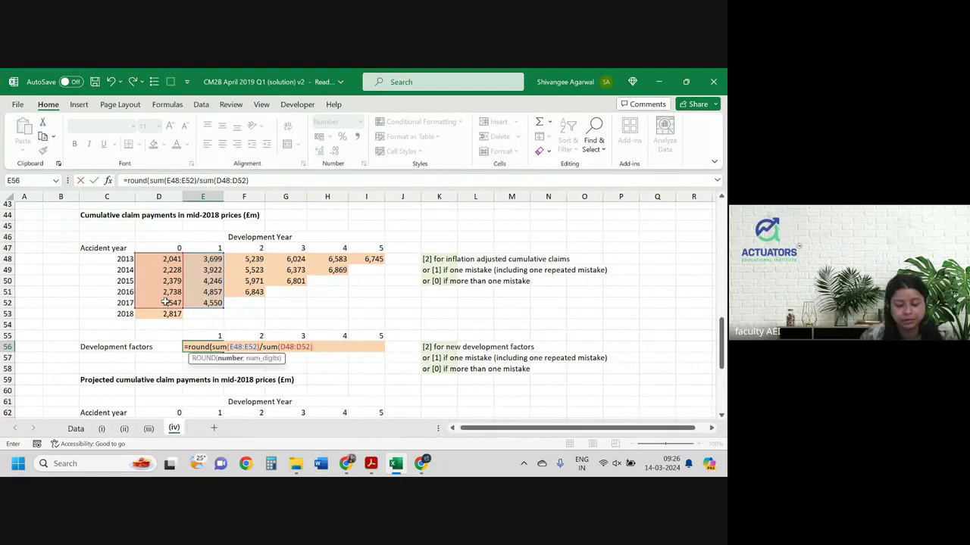
pyautogui.write(',3)')
pyautogui.hotkey('ctrl', 'Return')
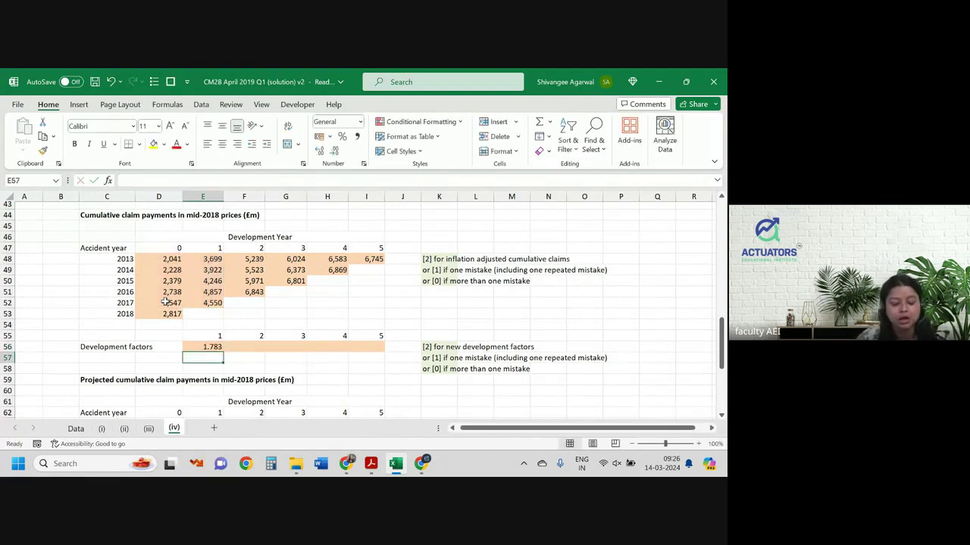
pyautogui.moveTo(204, 353); pyautogui.dragTo(206, 356)
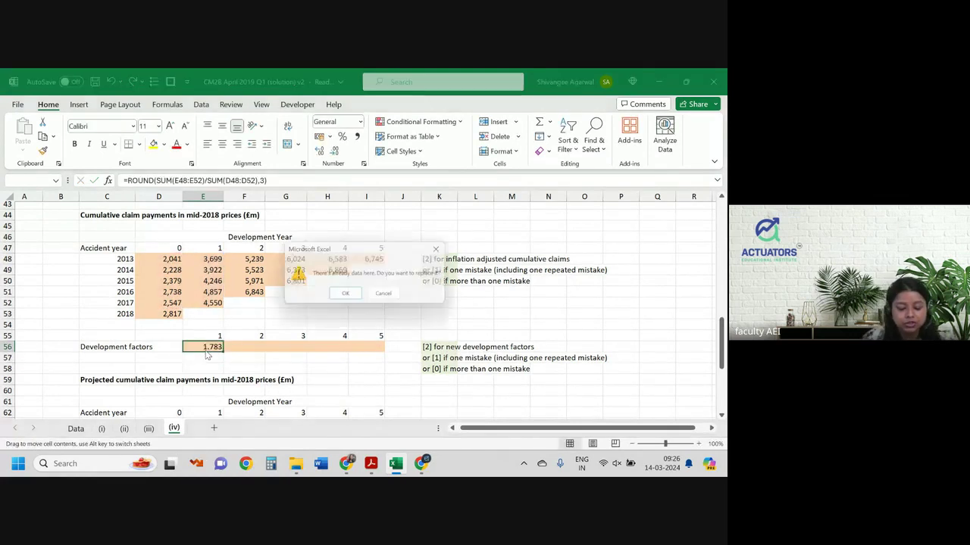
# - Dismiss the replace prompt and copy the E56 development factor formula across to I56
pyautogui.click(383, 293)
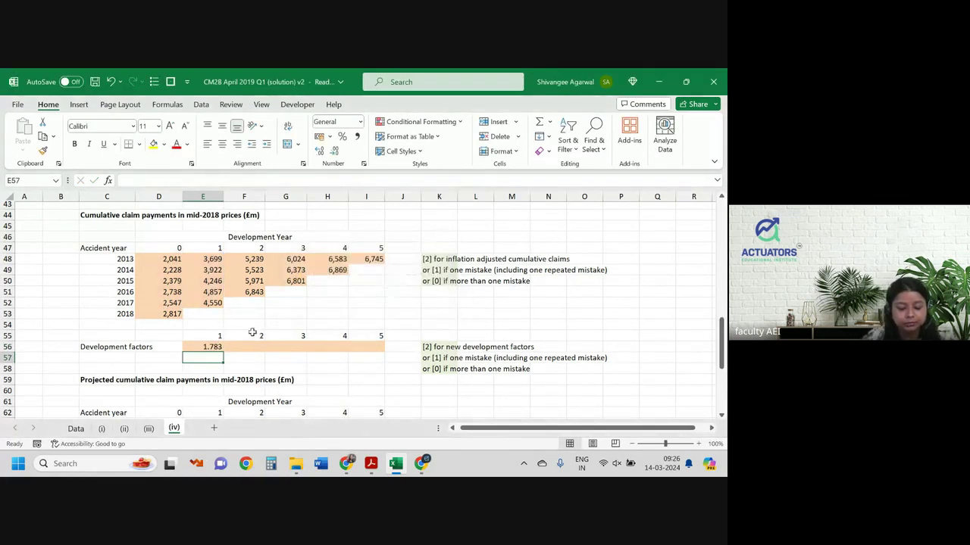
pyautogui.click(213, 345)
pyautogui.moveTo(222, 353); pyautogui.dragTo(379, 353)
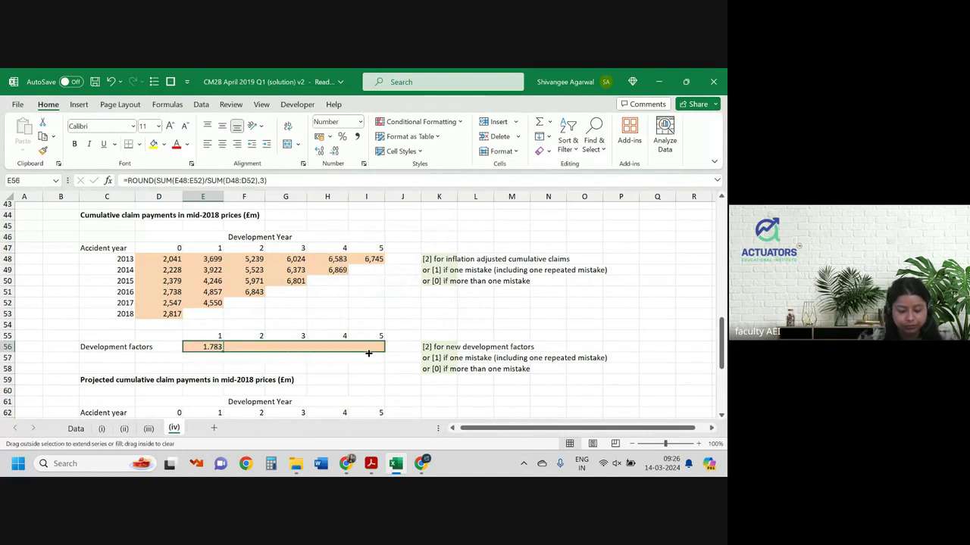
# - Restrict the year-2 and year-3 factor ranges to matching rows, giving 1.410 and 1.147
pyautogui.click(242, 347)
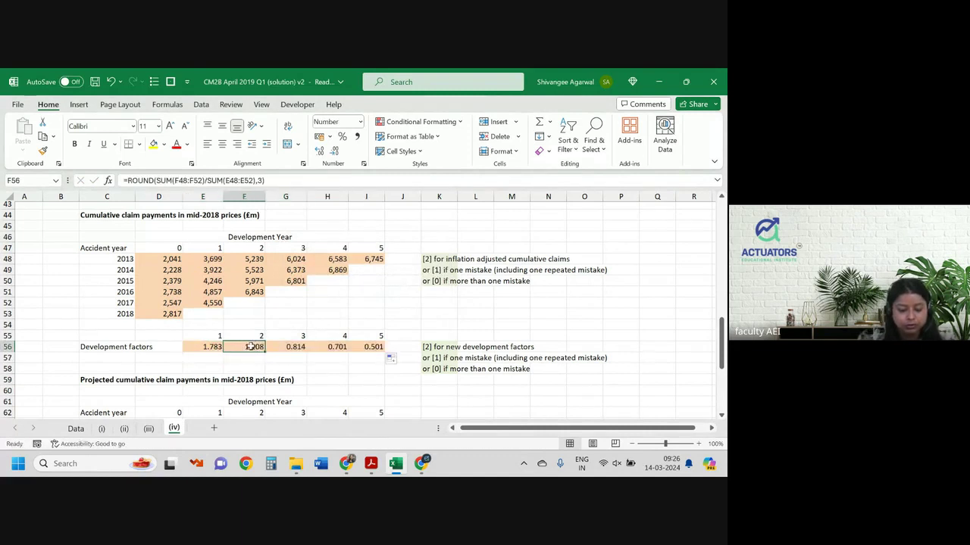
pyautogui.doubleClick(245, 347)
pyautogui.moveTo(263, 311)
pyautogui.mouseDown()
pyautogui.moveTo(264, 297)
pyautogui.moveTo(224, 296)
pyautogui.mouseUp()
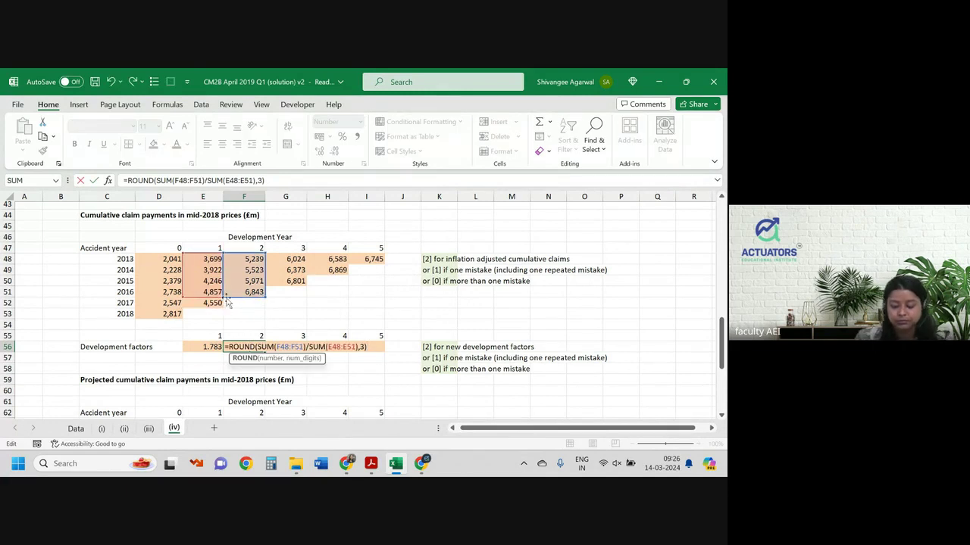
pyautogui.press('Return')
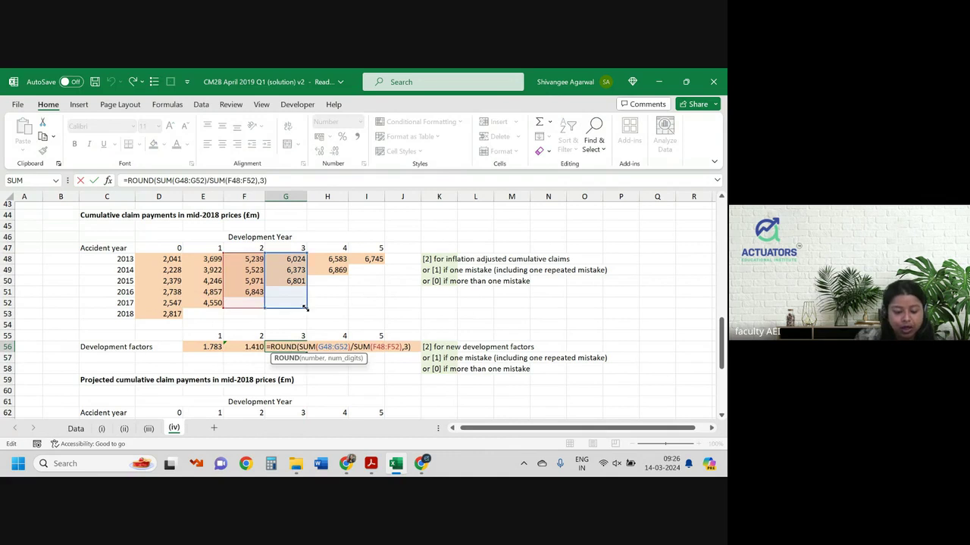
pyautogui.moveTo(306, 309)
pyautogui.mouseDown()
pyautogui.moveTo(306, 287)
pyautogui.moveTo(267, 295)
pyautogui.mouseUp()
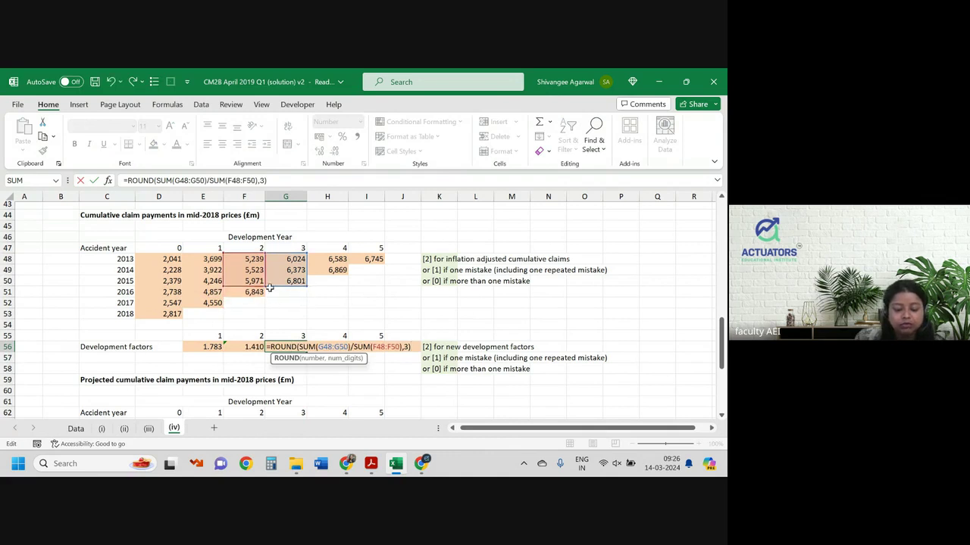
pyautogui.press('Tab')
# - Restrict the year-4 and year-5 factor ranges to matching rows, giving 1.085 and 1.025
pyautogui.press('F2')
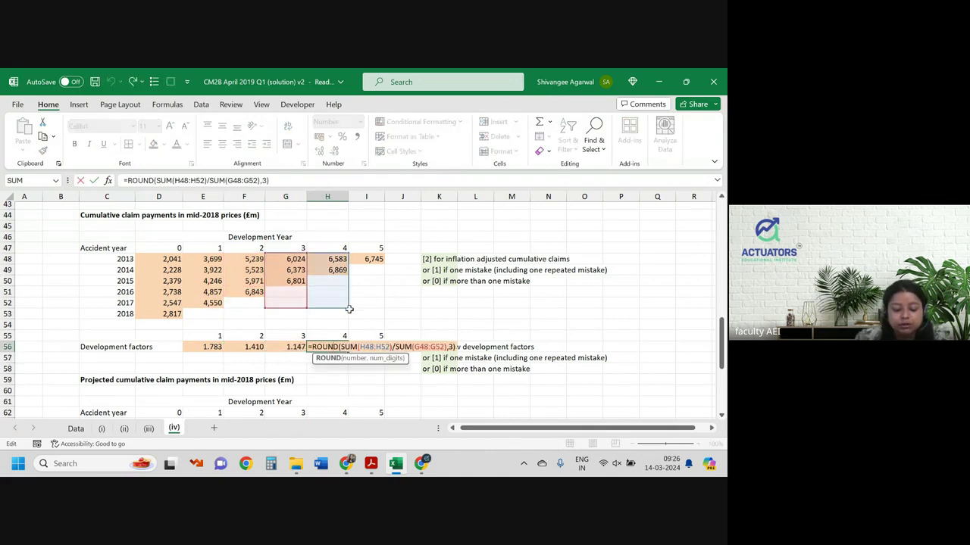
pyautogui.moveTo(349, 307); pyautogui.dragTo(349, 276)
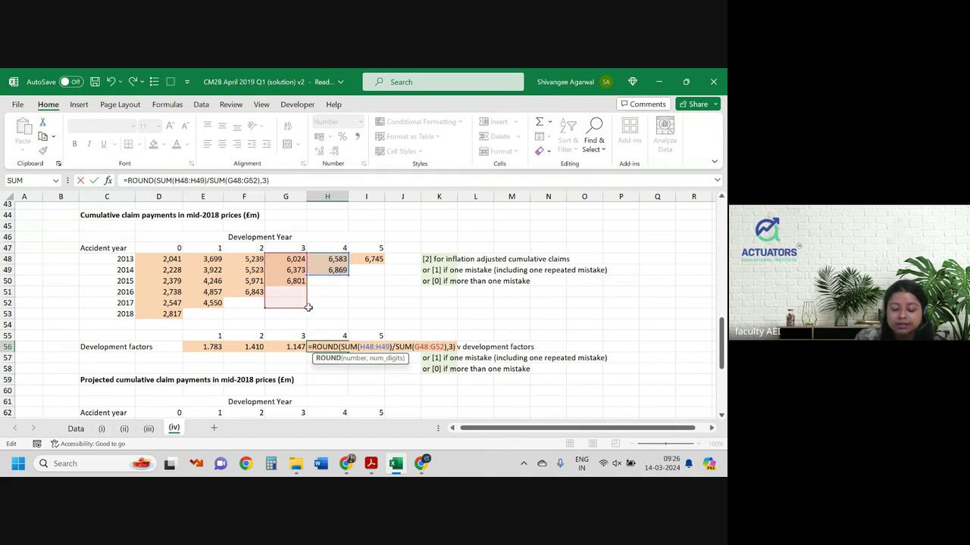
pyautogui.click(312, 303)
pyautogui.doubleClick(328, 347)
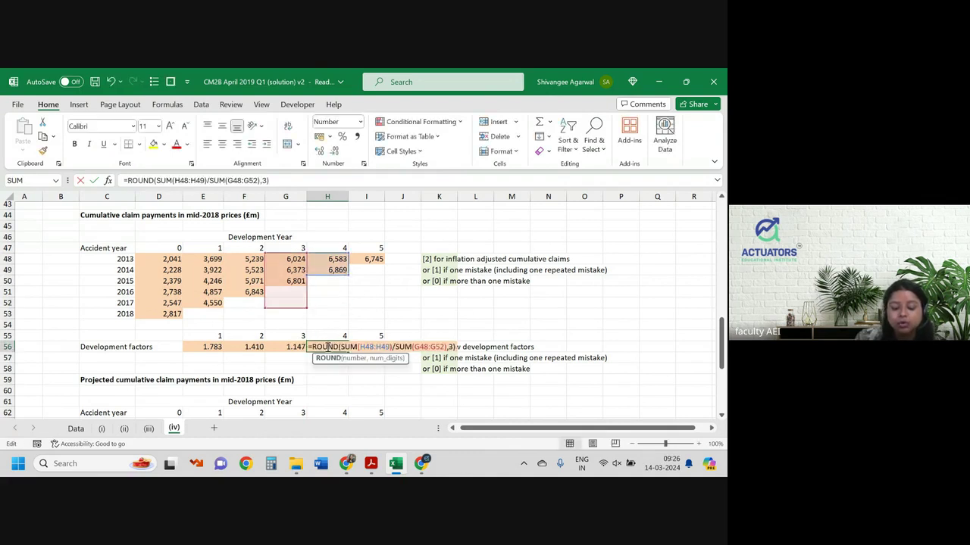
pyautogui.moveTo(306, 308); pyautogui.dragTo(306, 284)
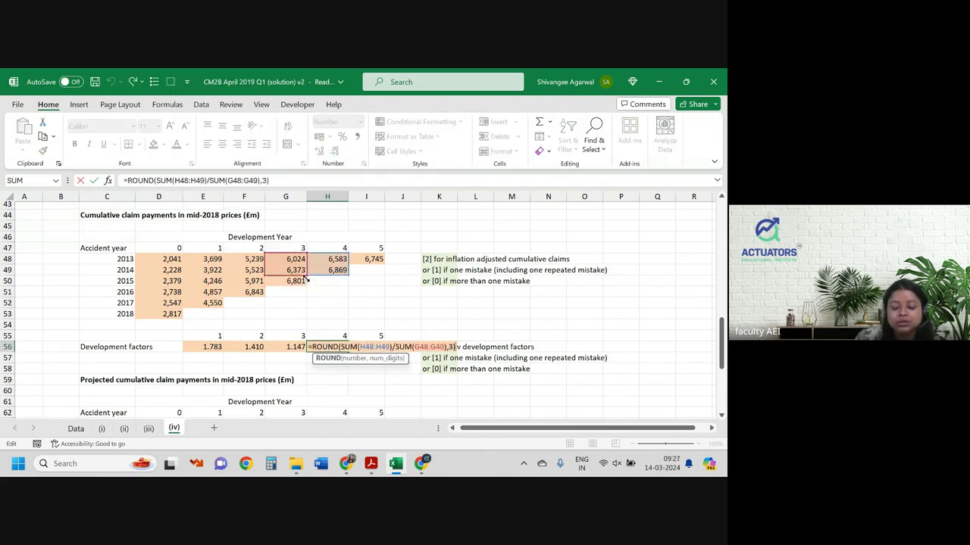
pyautogui.click(386, 347)
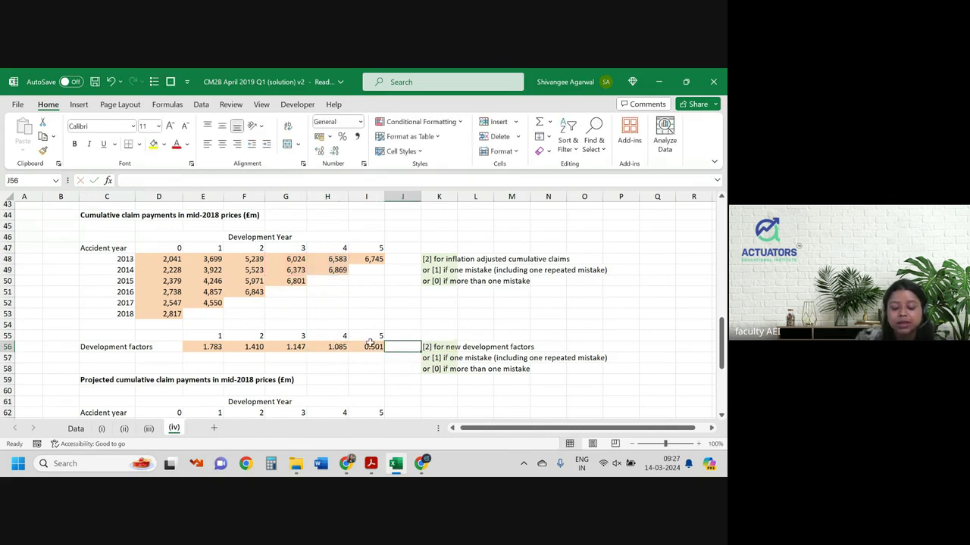
pyautogui.doubleClick(371, 346)
pyautogui.moveTo(384, 307); pyautogui.dragTo(383, 263)
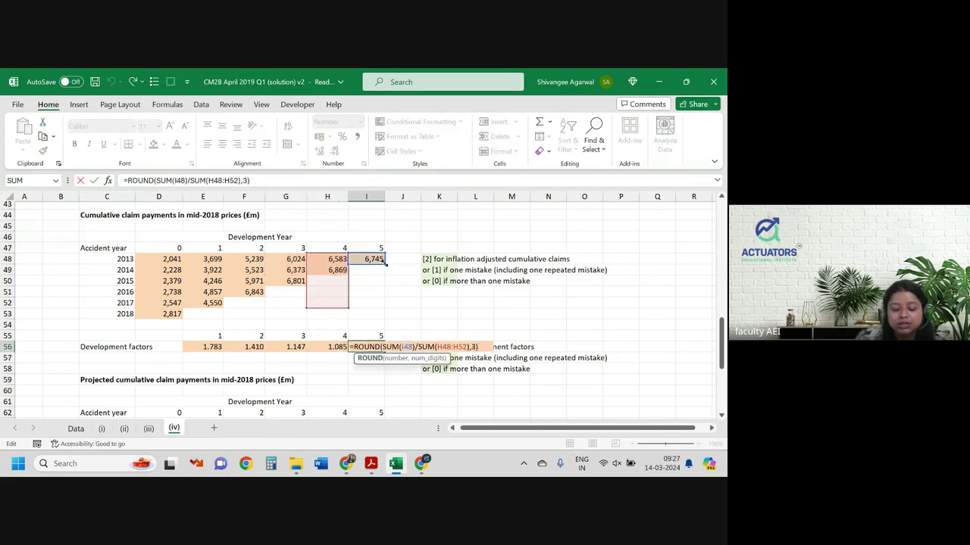
pyautogui.moveTo(350, 308); pyautogui.dragTo(349, 265)
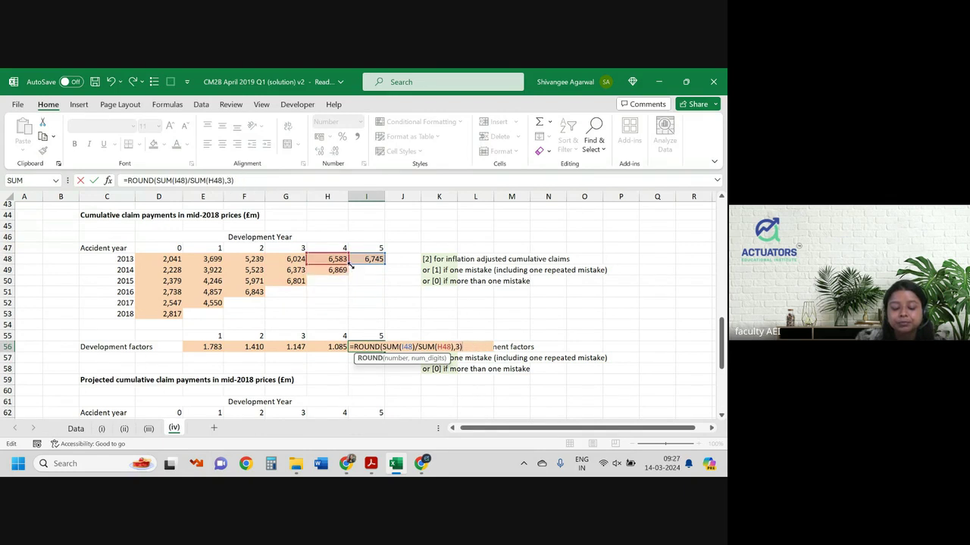
pyautogui.press('Return')
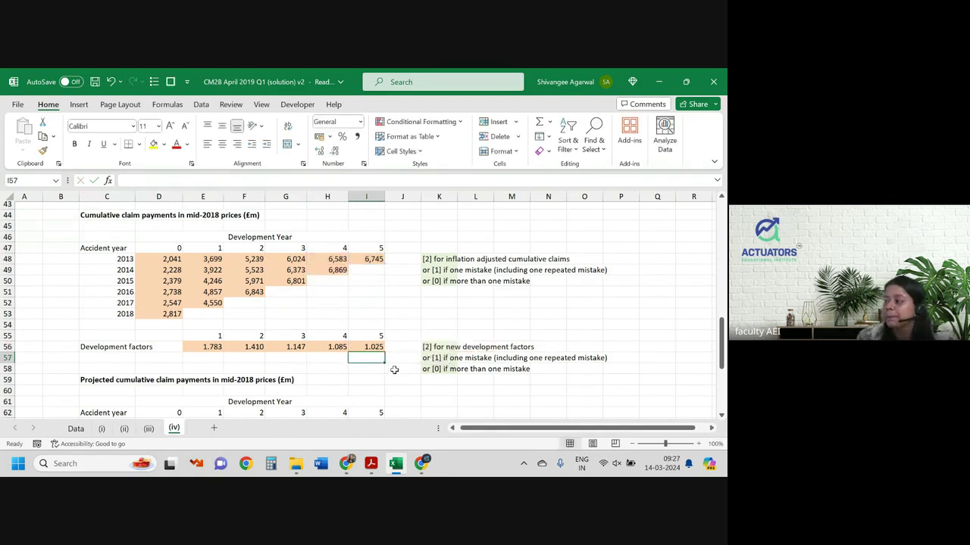
pyautogui.scroll(-4, 337, 376)
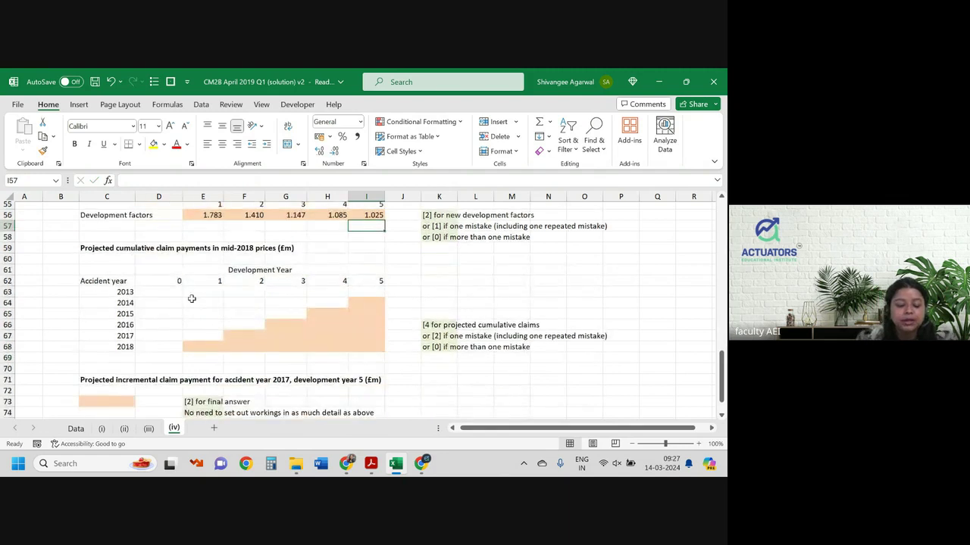
# - Link D63 to D48 (2,041) and fill the development year 0 values down to 2018
pyautogui.click(161, 301)
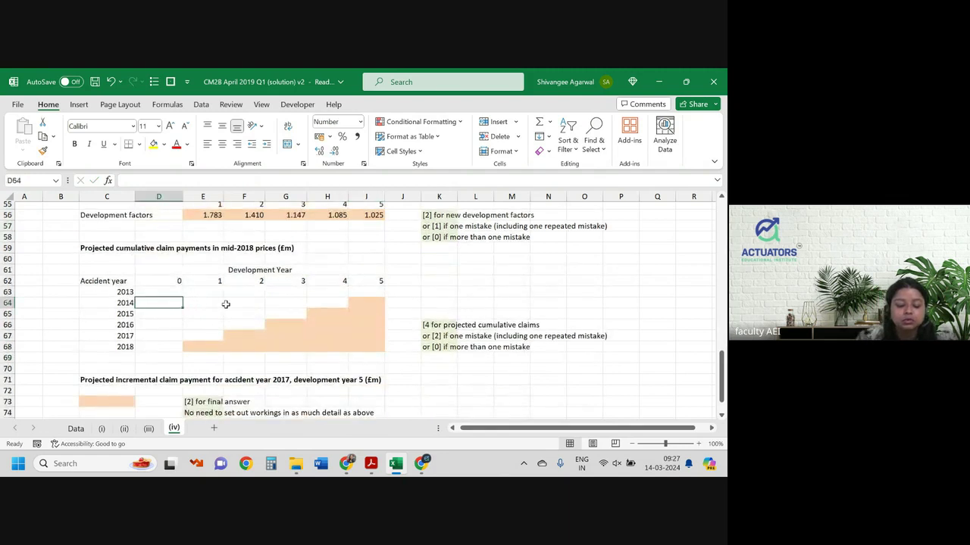
pyautogui.click(175, 293)
pyautogui.write('=')
pyautogui.scroll(2, 167, 279)
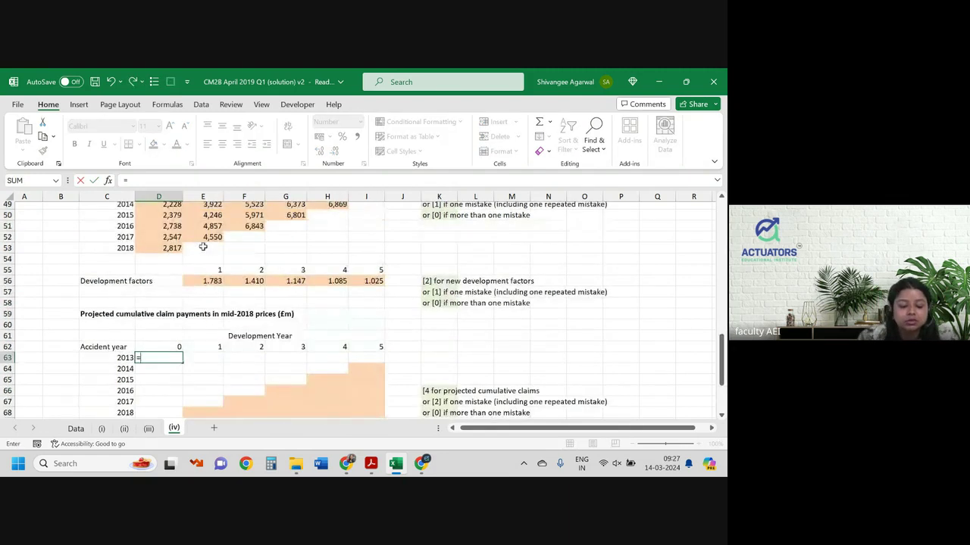
pyautogui.scroll(3, 203, 247)
pyautogui.click(165, 292)
pyautogui.hotkey('ctrl', 'Return')
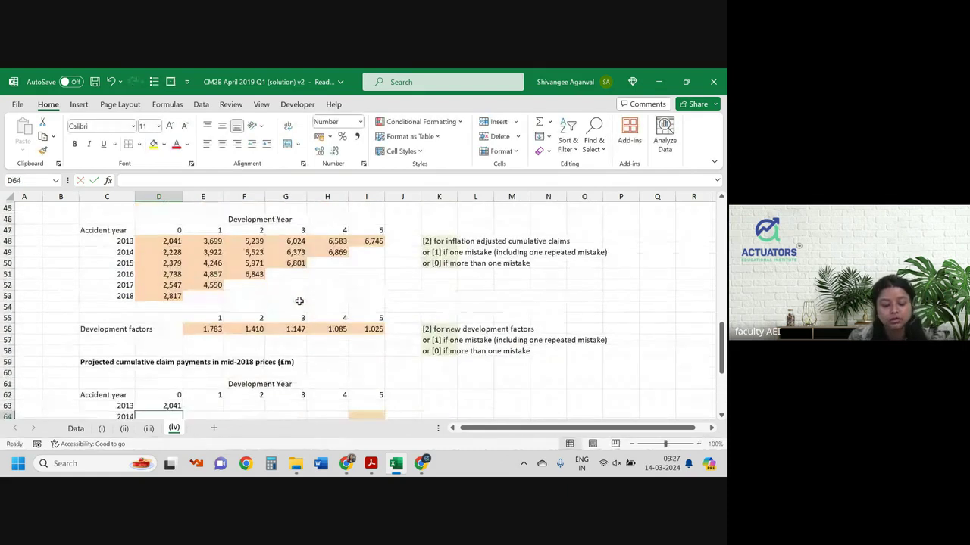
pyautogui.moveTo(183, 335); pyautogui.dragTo(171, 383)
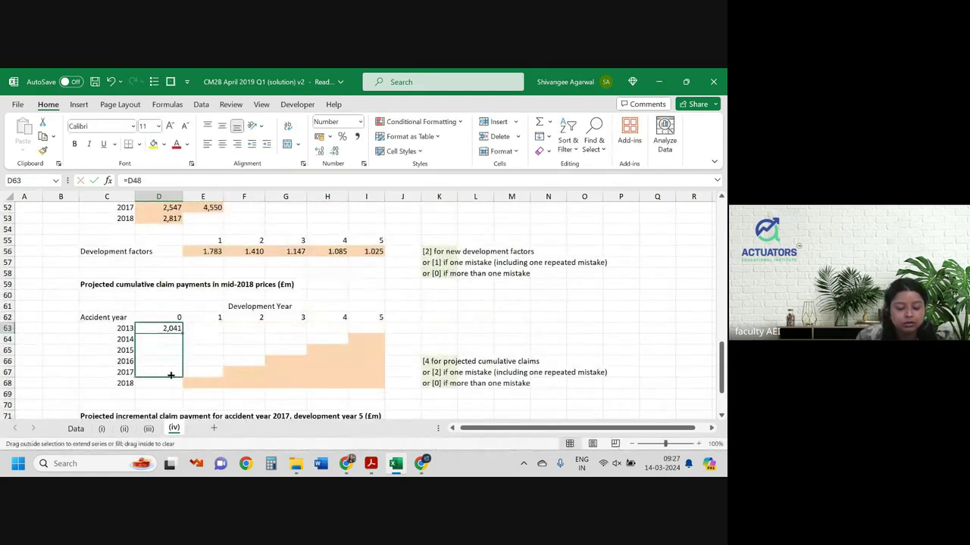
# - Paste the link formula into the known past cells of the 2013–2017 staircase
pyautogui.click(174, 329)
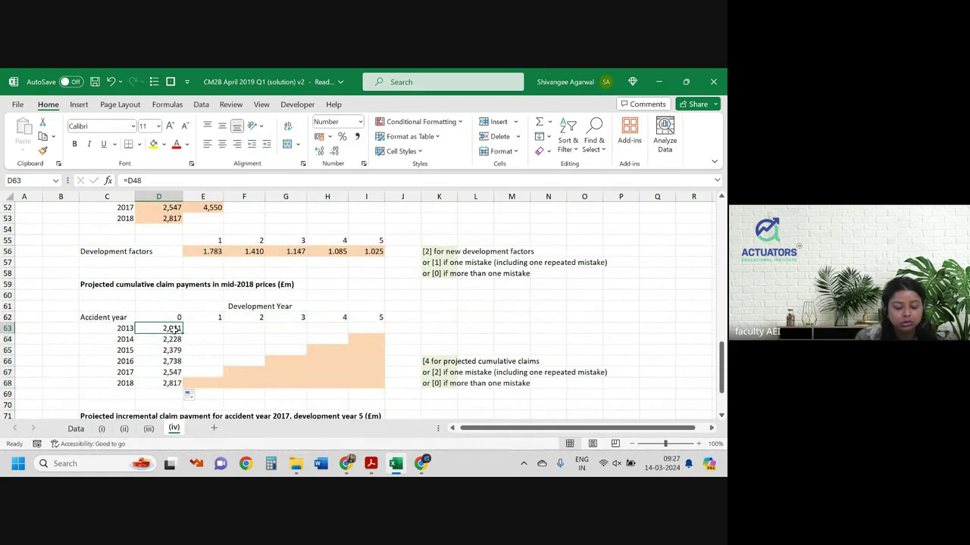
pyautogui.hotkey('ctrl', 'c')
pyautogui.moveTo(199, 328); pyautogui.dragTo(366, 329)
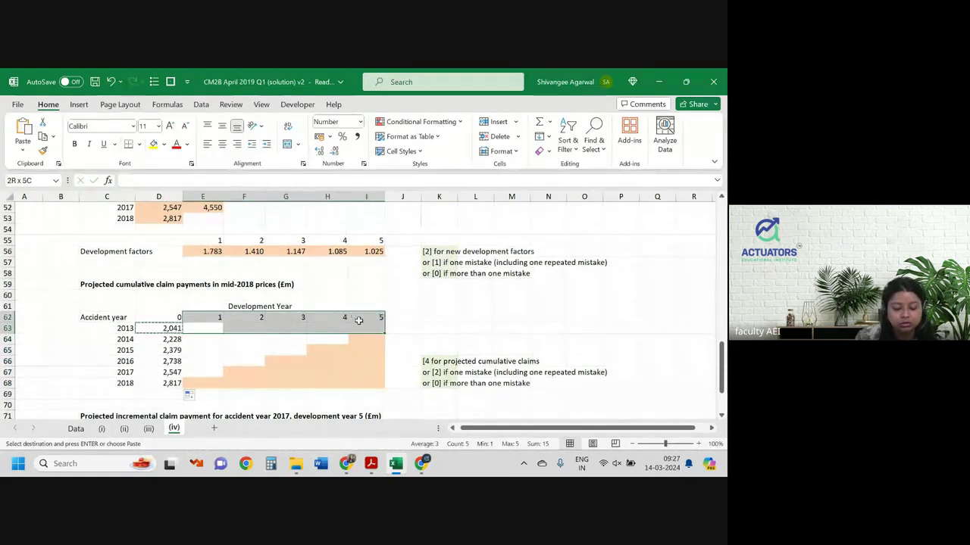
pyautogui.moveTo(206, 340)
pyautogui.mouseDown()
pyautogui.moveTo(326, 340)
pyautogui.moveTo(285, 351)
pyautogui.mouseUp()
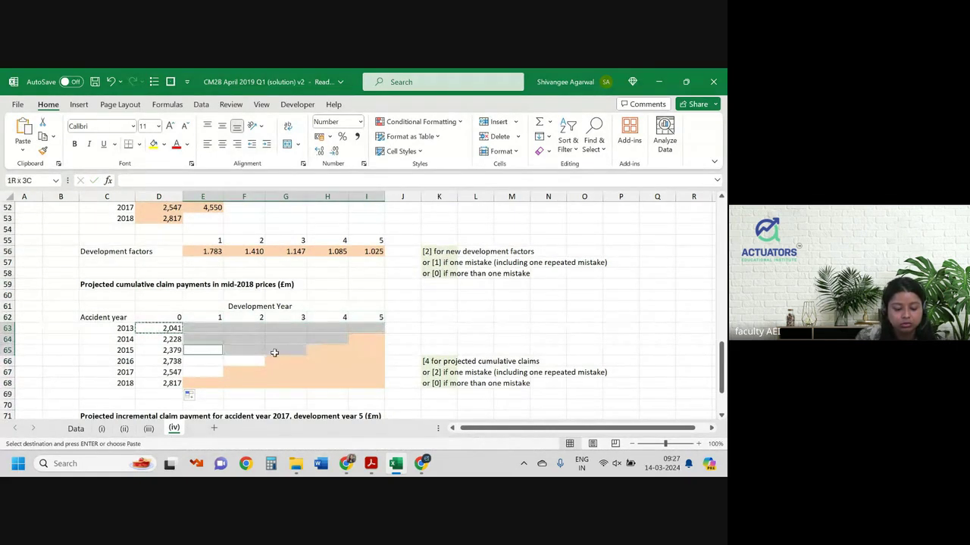
pyautogui.moveTo(207, 366); pyautogui.dragTo(228, 361)
pyautogui.keyDown('ctrl'); pyautogui.click(209, 371); pyautogui.keyUp('ctrl')
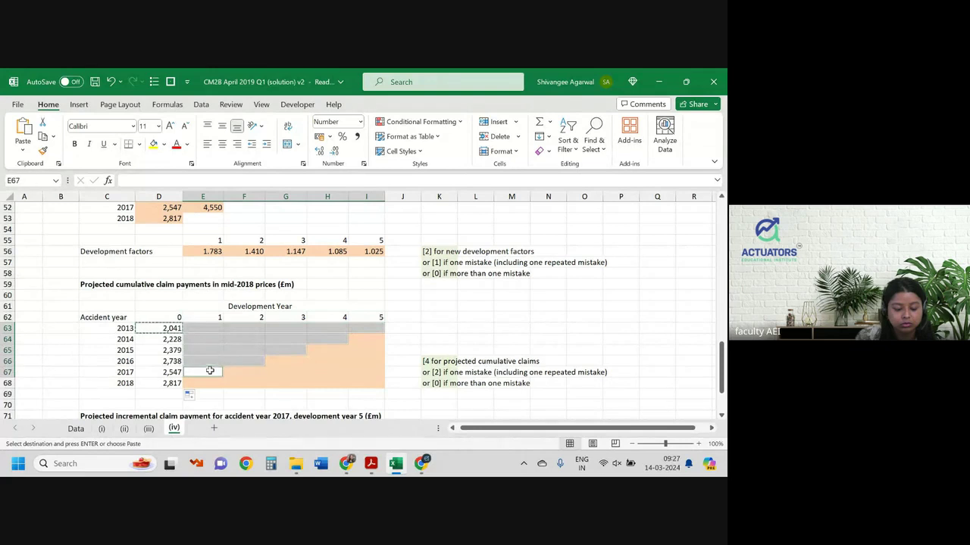
pyautogui.hotkey('ctrl', 'v')
pyautogui.click(256, 370)
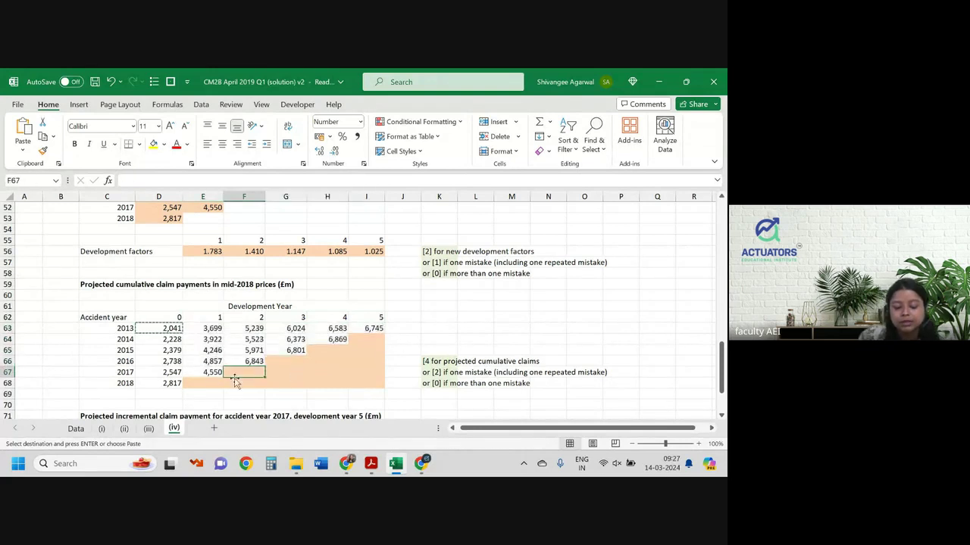
# - Project 2018 development year 1 as =D68*E$56, giving 5,023
pyautogui.click(194, 382)
pyautogui.write('=')
pyautogui.press('Left')
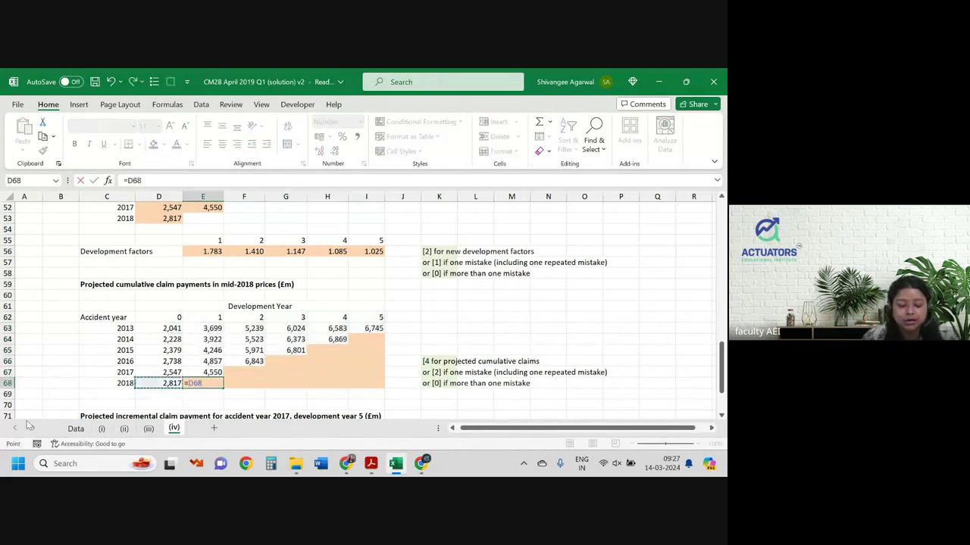
pyautogui.write('*')
pyautogui.press('Up')
pyautogui.press('Up')
pyautogui.press('Up')
pyautogui.press('Up')
pyautogui.press('Up')
pyautogui.press('Up')
pyautogui.press('Up')
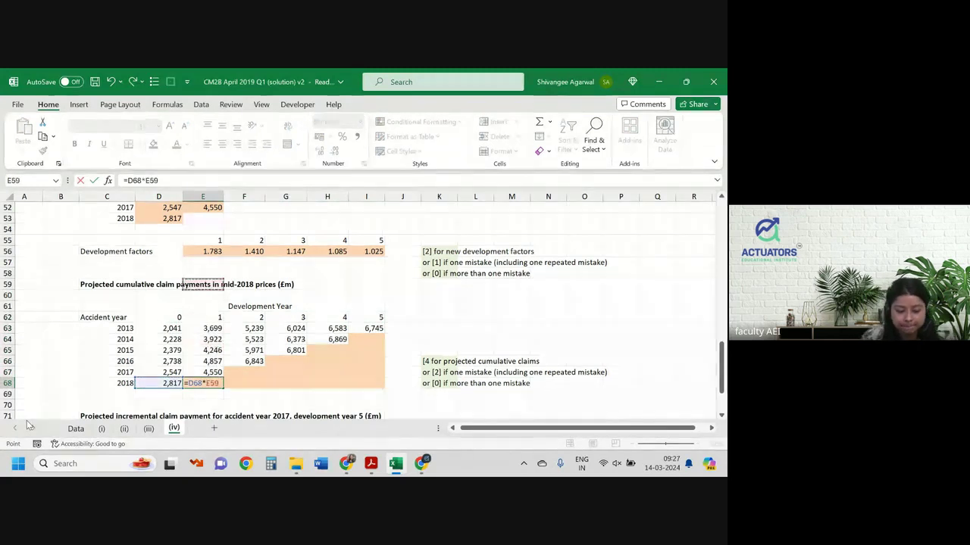
pyautogui.press('Up')
pyautogui.press('Up')
pyautogui.press('Up')
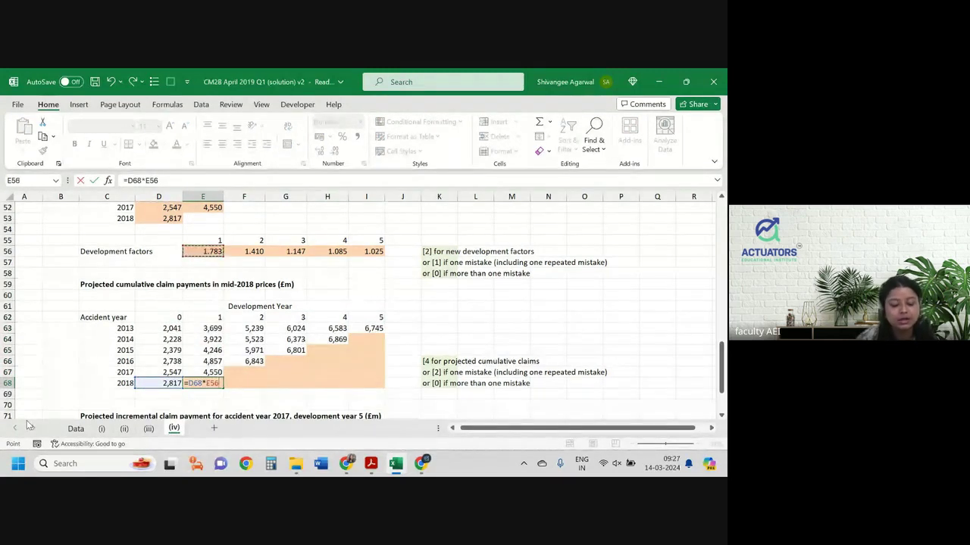
pyautogui.press('F4')
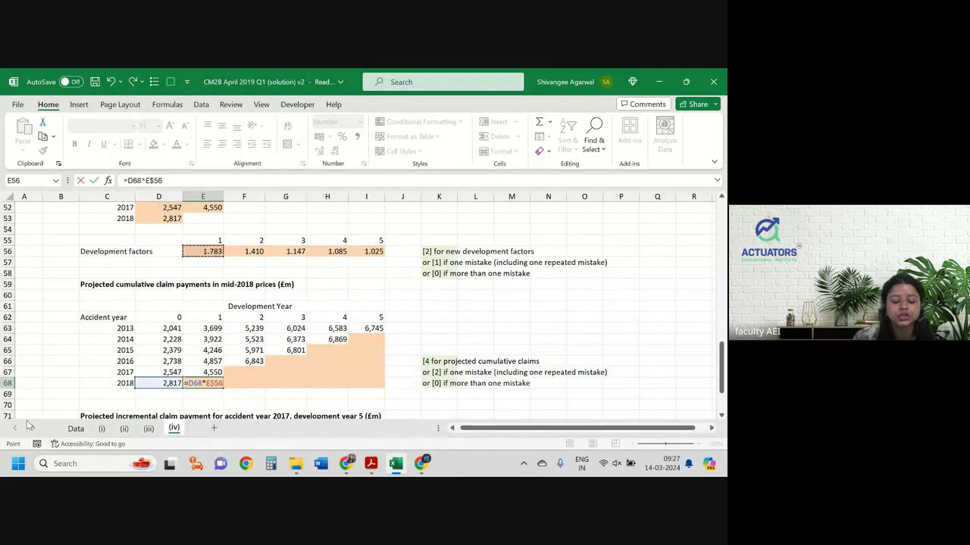
pyautogui.press('Return')
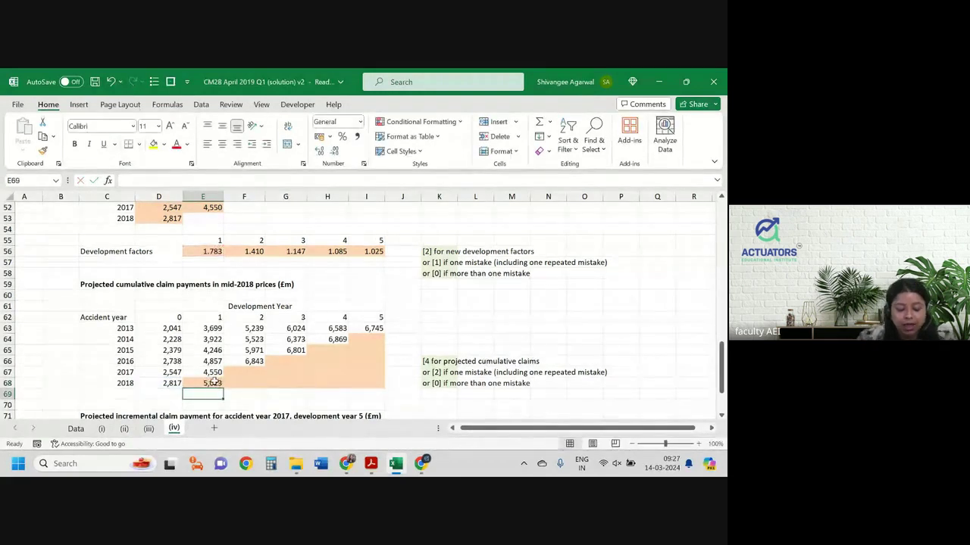
# - Extend the 2018 projection to year 5 and copy it into the remaining empty future cells
pyautogui.click(212, 385)
pyautogui.moveTo(225, 390); pyautogui.dragTo(371, 387)
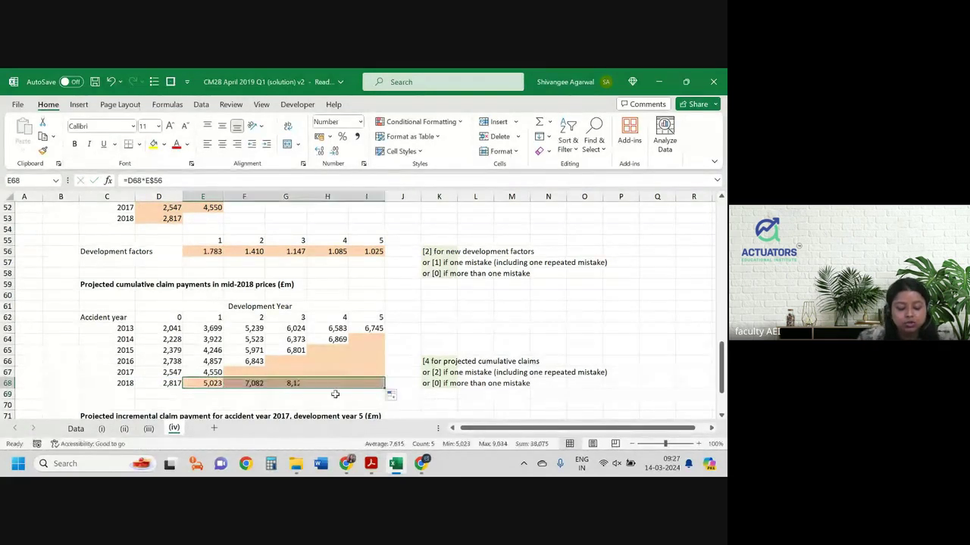
pyautogui.moveTo(248, 384); pyautogui.dragTo(372, 383)
pyautogui.hotkey('ctrl', 'c')
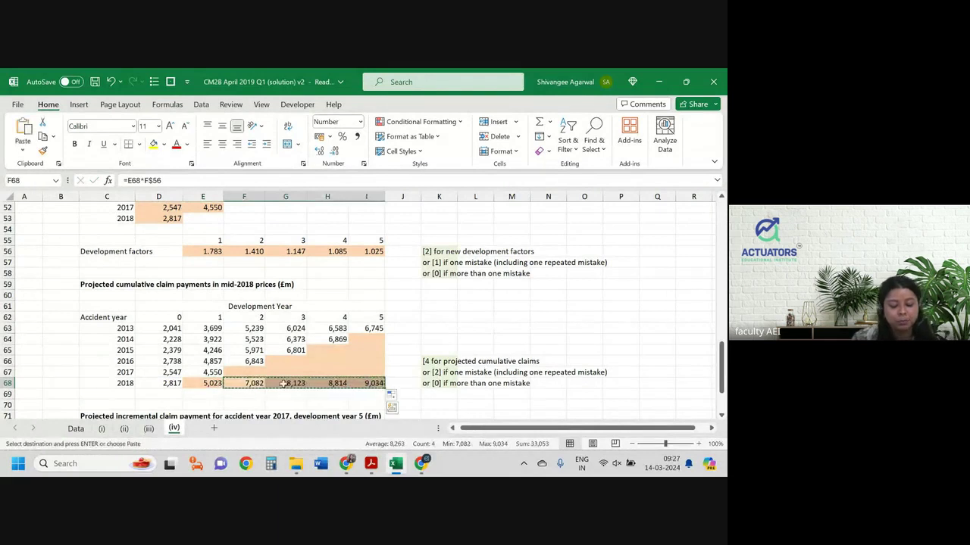
pyautogui.press('Escape')
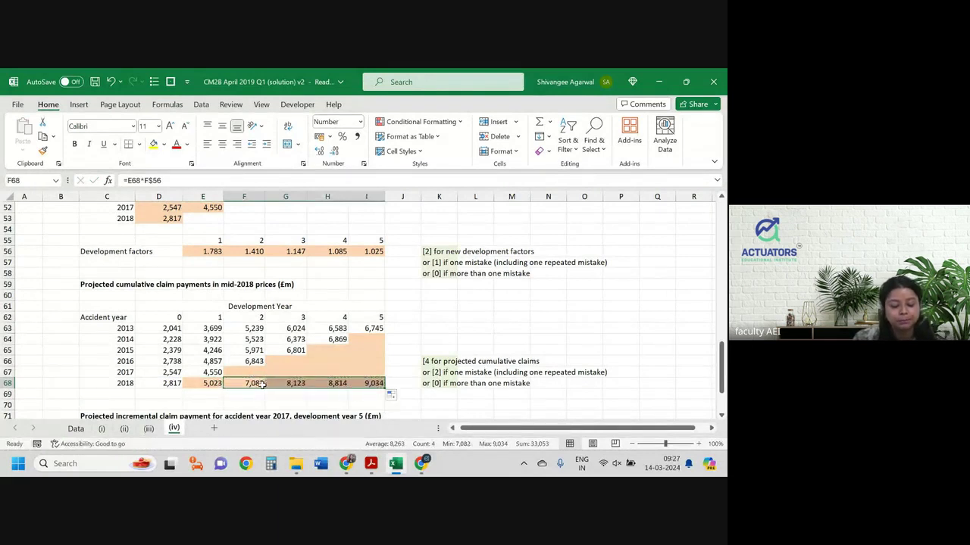
pyautogui.click(260, 384)
pyautogui.hotkey('ctrl', 'c')
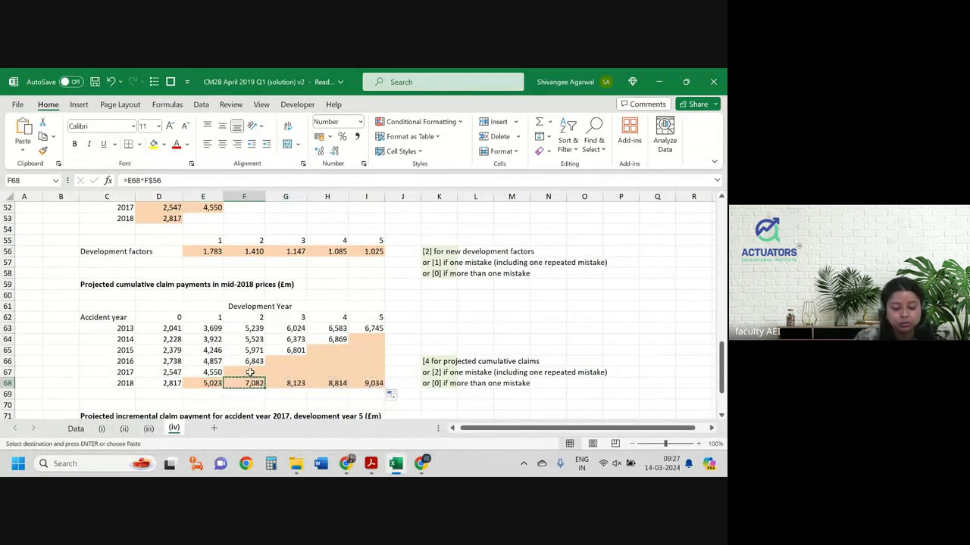
pyautogui.moveTo(250, 373); pyautogui.dragTo(368, 373)
pyautogui.moveTo(286, 362)
pyautogui.mouseDown()
pyautogui.moveTo(367, 361)
pyautogui.moveTo(367, 351)
pyautogui.mouseUp()
pyautogui.keyDown('ctrl'); pyautogui.click(368, 340); pyautogui.keyUp('ctrl')
pyautogui.hotkey('ctrl', 'v')
pyautogui.click(413, 370)
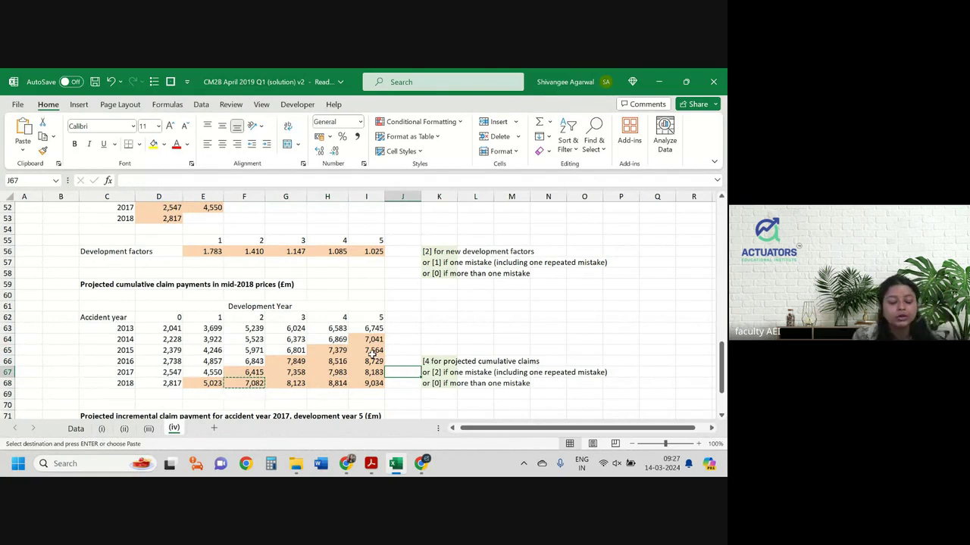
pyautogui.hotkey('alt', 'Tab')
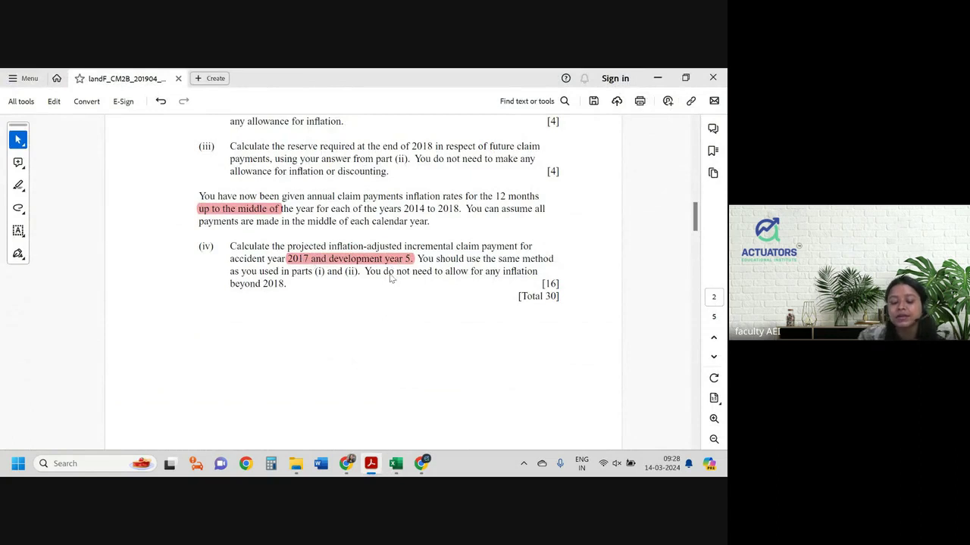
# - Select the phrase 'inflation-adjusted incremental claim payment' in the question paper's part (iv)
pyautogui.hotkey('alt', 'Tab')
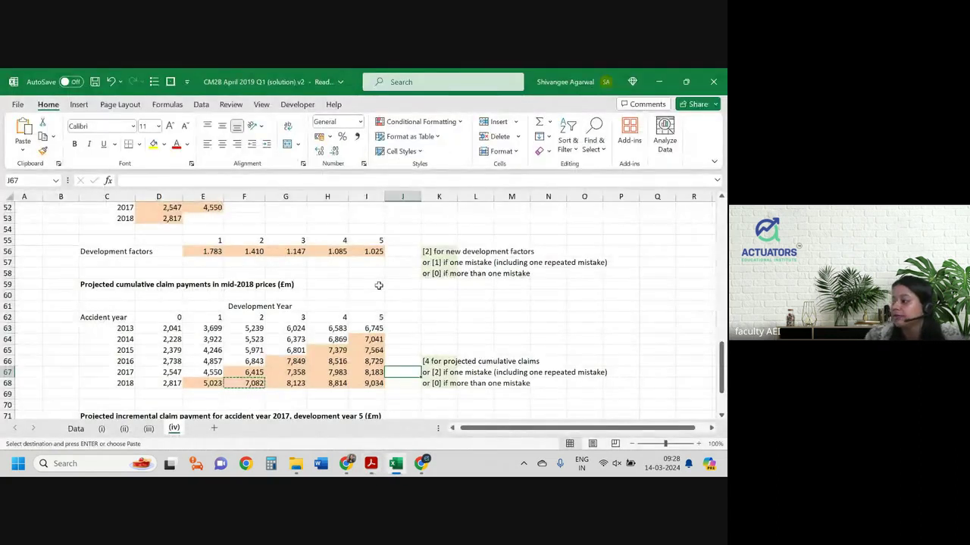
pyautogui.hotkey('alt', 'Tab')
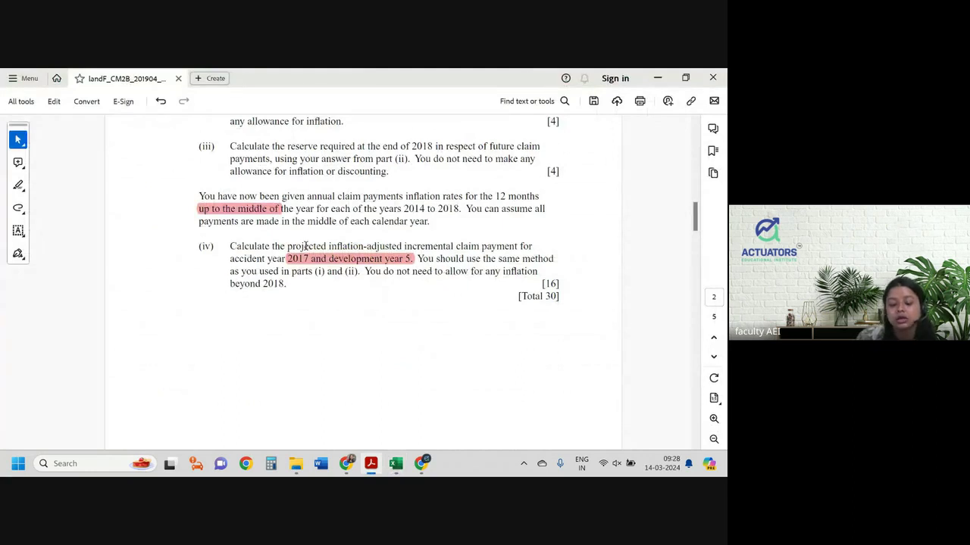
pyautogui.moveTo(327, 247); pyautogui.dragTo(519, 248)
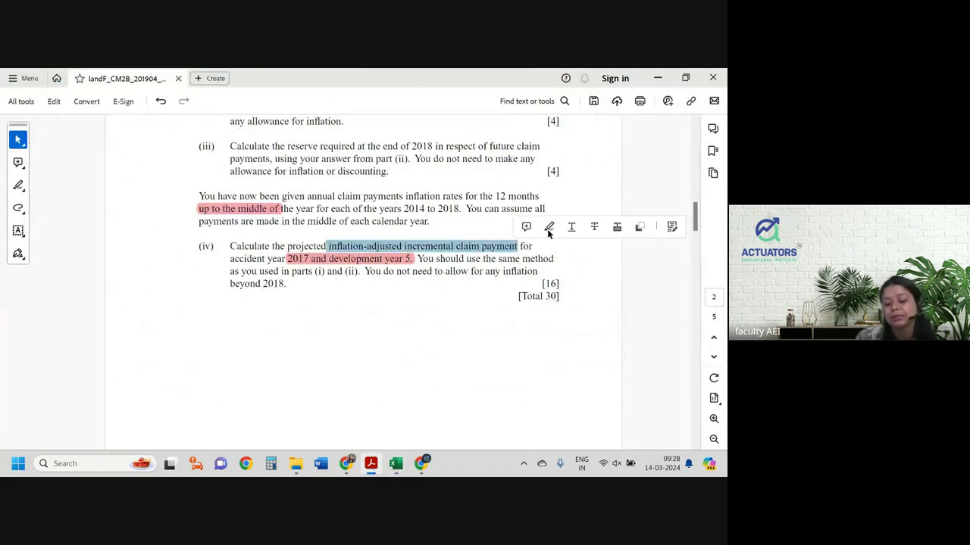
pyautogui.hotkey('alt', 'Tab')
# - Review the 2017 accident year's development year 4 and 5 cumulative formulas
pyautogui.scroll(-3, 277, 394)
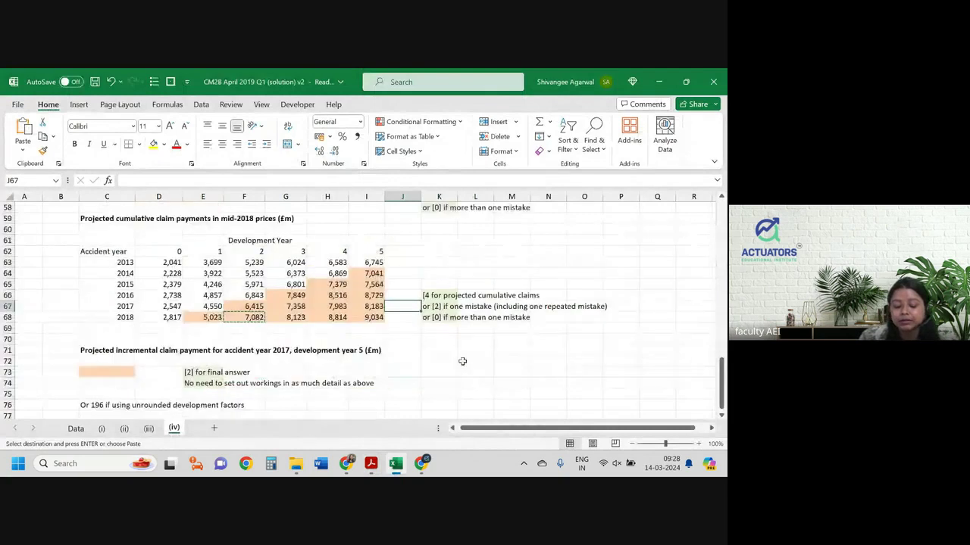
pyautogui.click(96, 342)
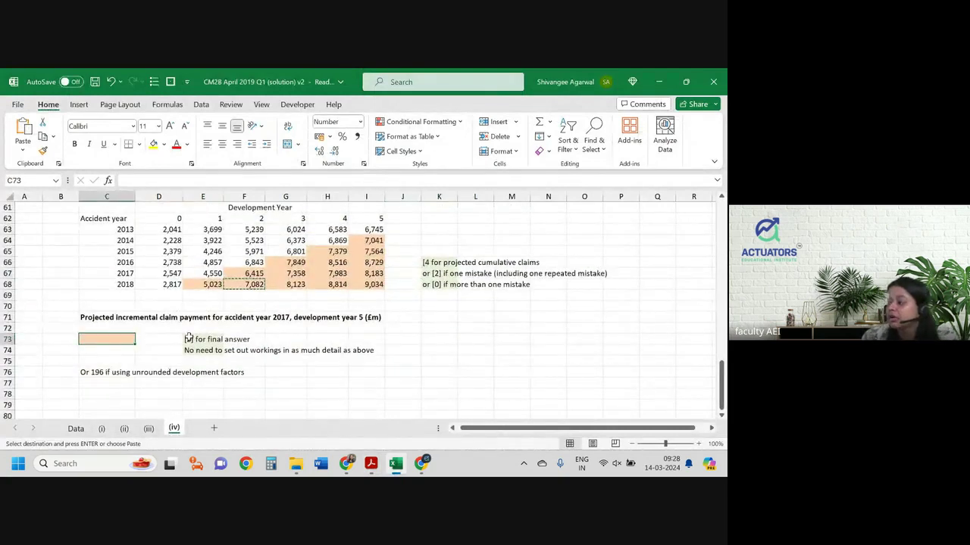
pyautogui.moveTo(118, 273); pyautogui.dragTo(405, 273)
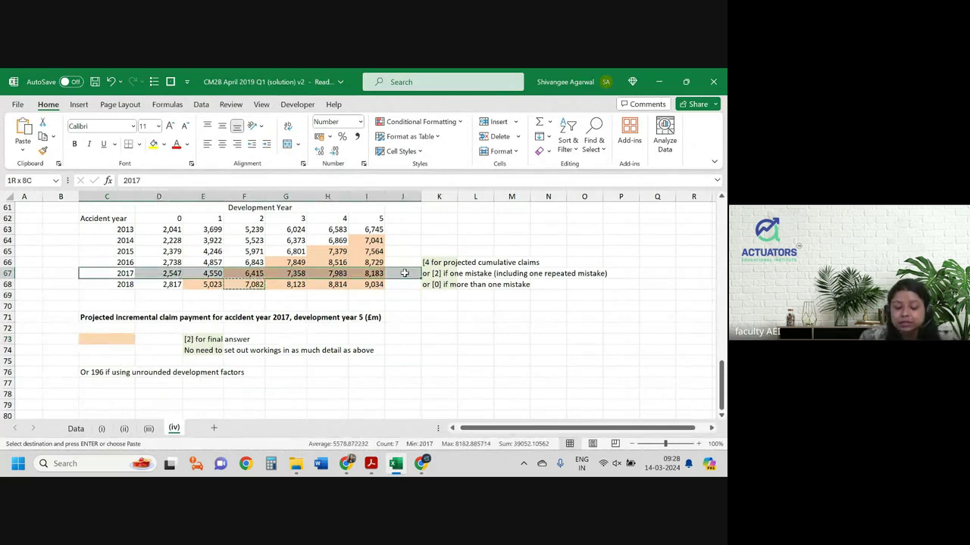
pyautogui.hotkey('ctrl', 'v')
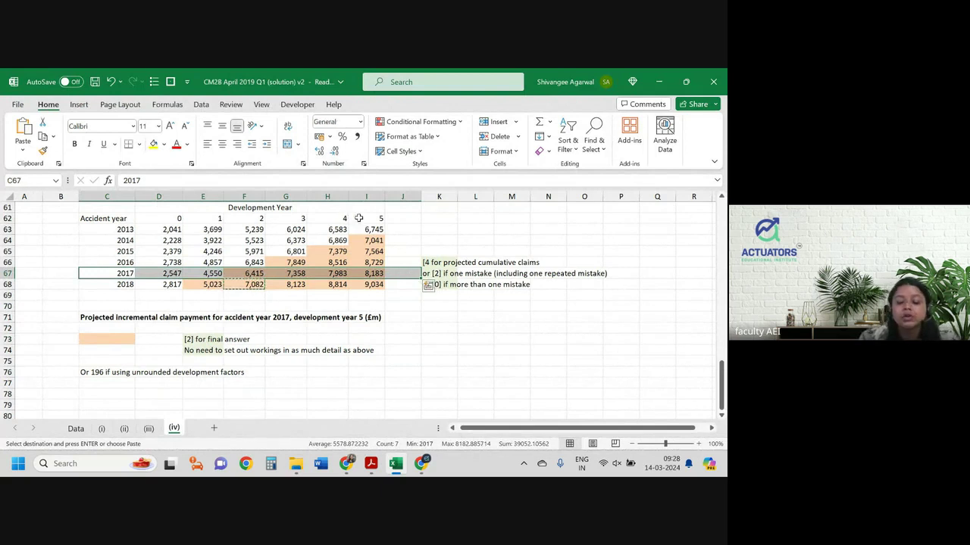
pyautogui.click(367, 274)
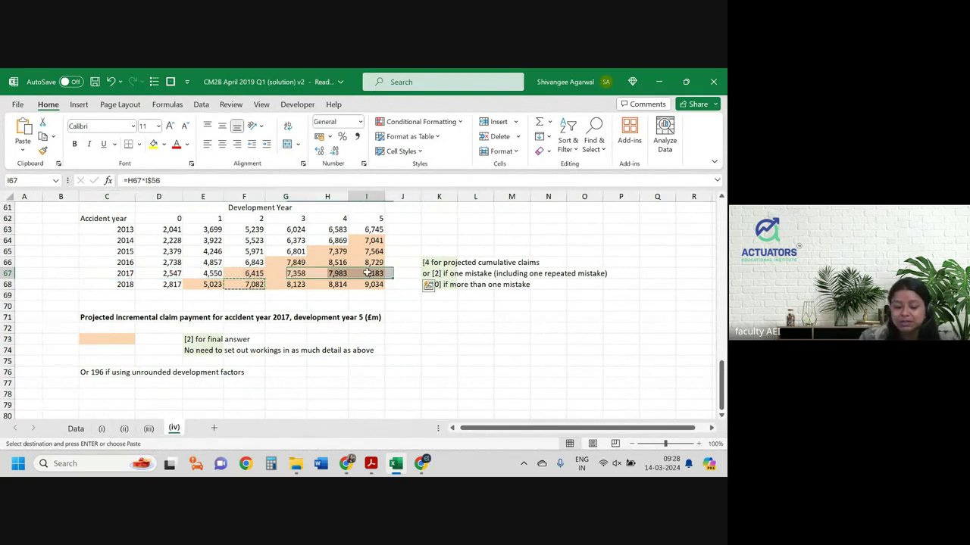
pyautogui.click(341, 274)
# - Enter =I67-H67 in C73, giving the 2017 year-5 incremental payment of 200
pyautogui.click(99, 339)
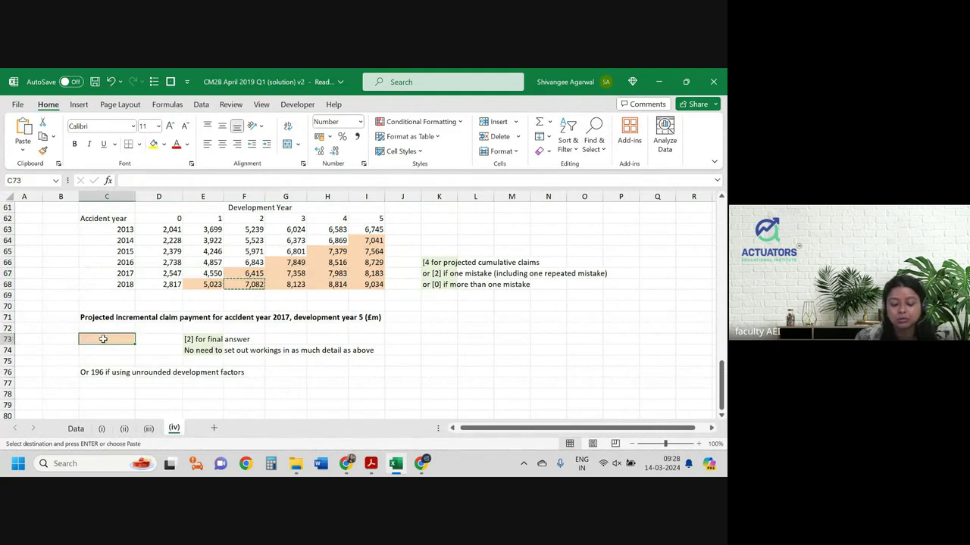
pyautogui.write('=')
pyautogui.press('Up')
pyautogui.press('Up')
pyautogui.press('Up')
pyautogui.press('Up')
pyautogui.press('Up')
pyautogui.press('Down')
pyautogui.press('Down')
pyautogui.press('Down')
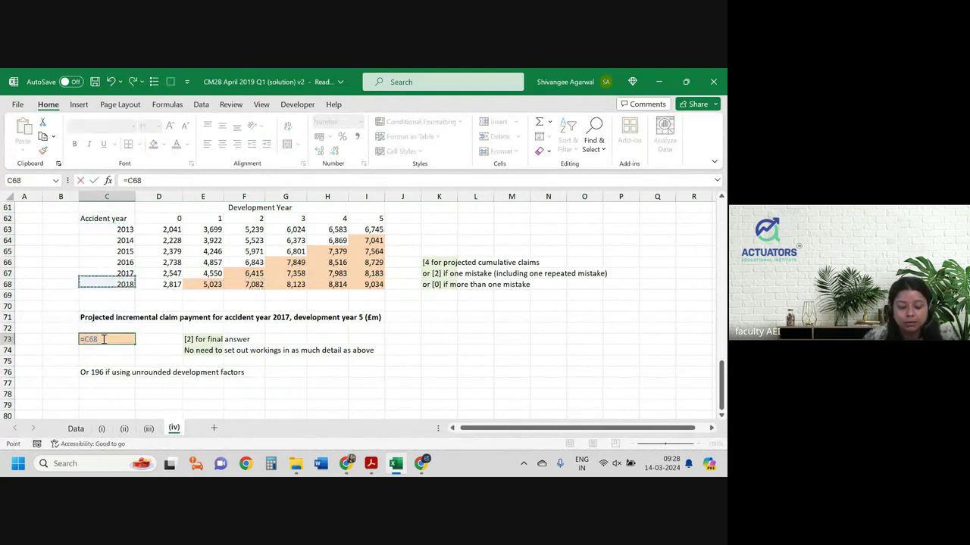
pyautogui.press('Right')
pyautogui.press('Right')
pyautogui.press('Right')
pyautogui.write('-')
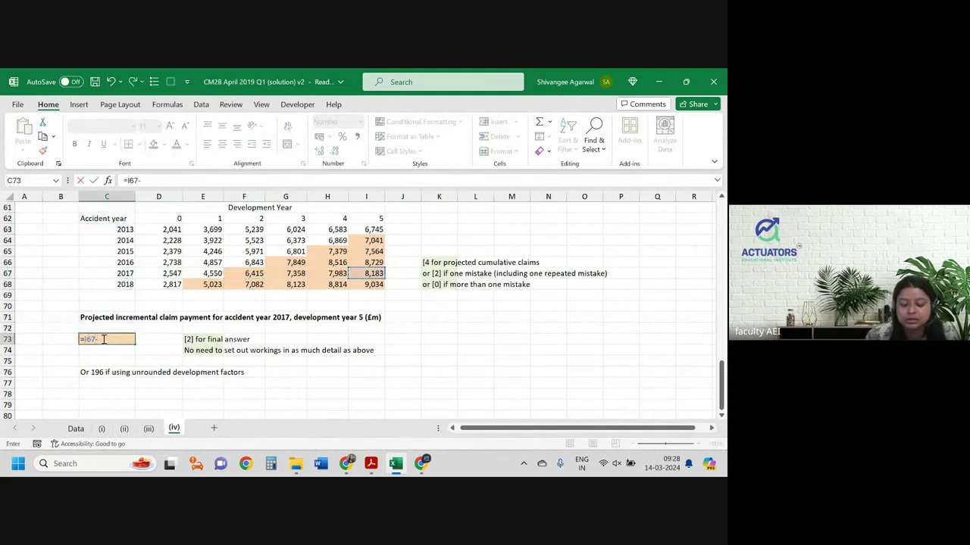
pyautogui.press('Up')
pyautogui.press('Up')
pyautogui.press('Up')
pyautogui.press('Up')
pyautogui.press('Up')
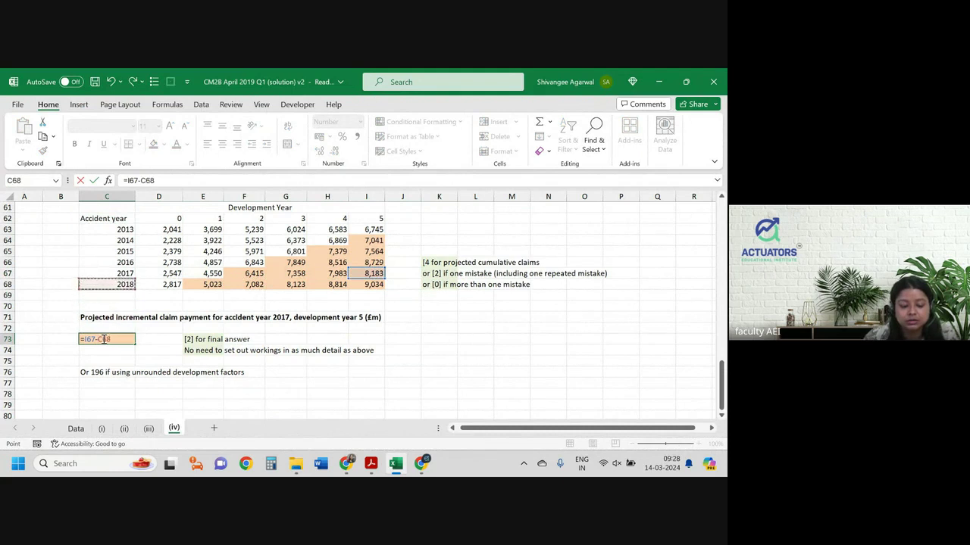
pyautogui.press('Up')
pyautogui.press('Right')
pyautogui.press('Right')
pyautogui.press('Right')
pyautogui.press('Right')
pyautogui.press('Return')
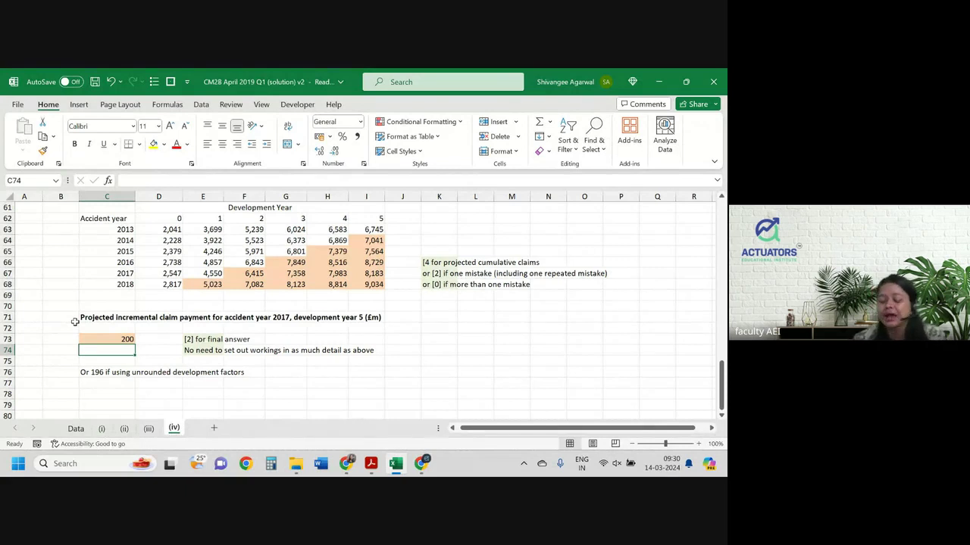
# - Scroll the exam paper down to question 2 on the Merton model
pyautogui.hotkey('alt', 'Tab')
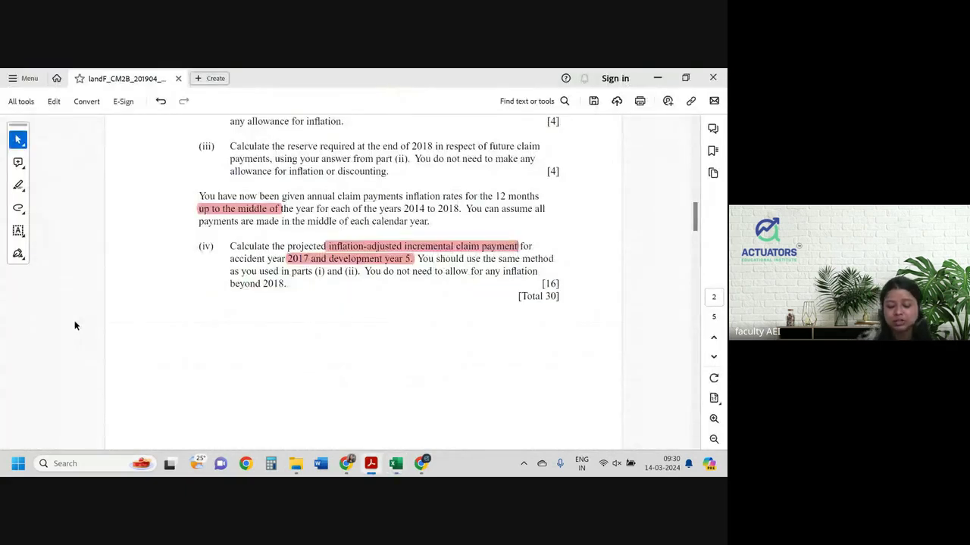
pyautogui.scroll(-10, 74, 326)
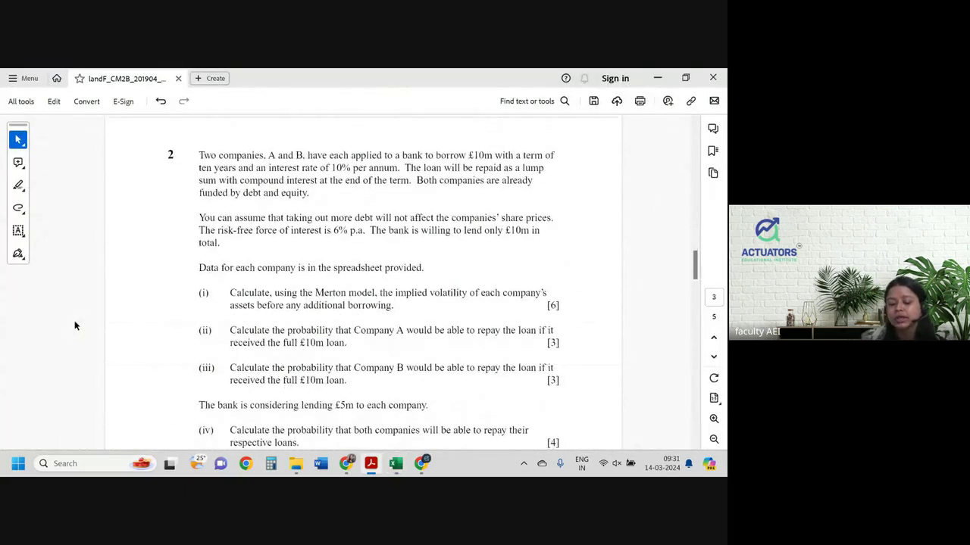
pyautogui.hotkey('alt', 'Tab')
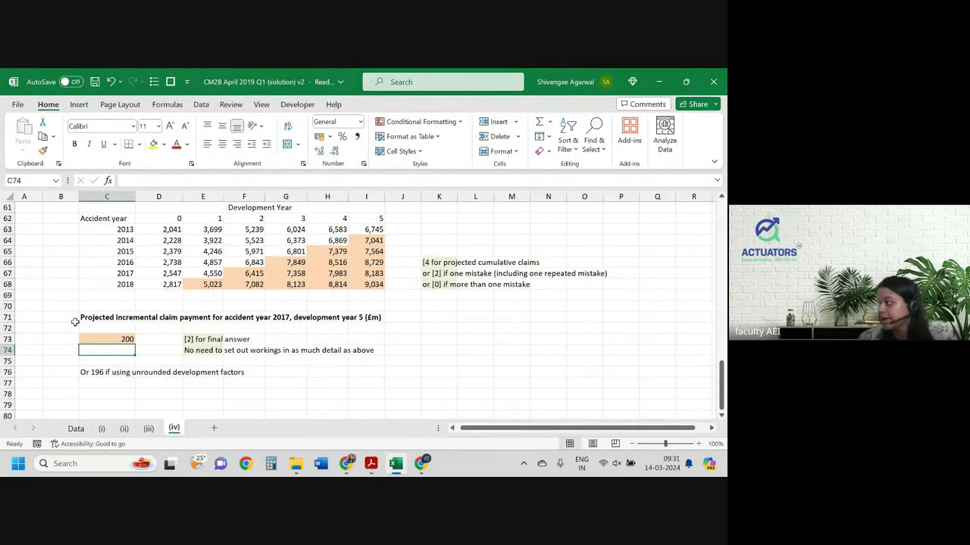
# - Close the Q1 solution workbook window
pyautogui.hotkey('alt', 'Tab')
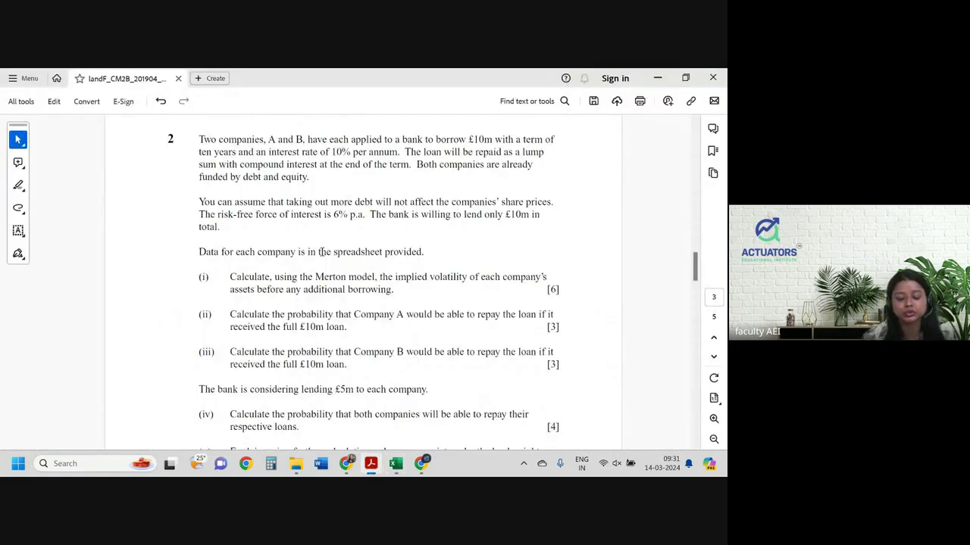
pyautogui.hotkey('alt', 'Tab')
pyautogui.click(712, 81)
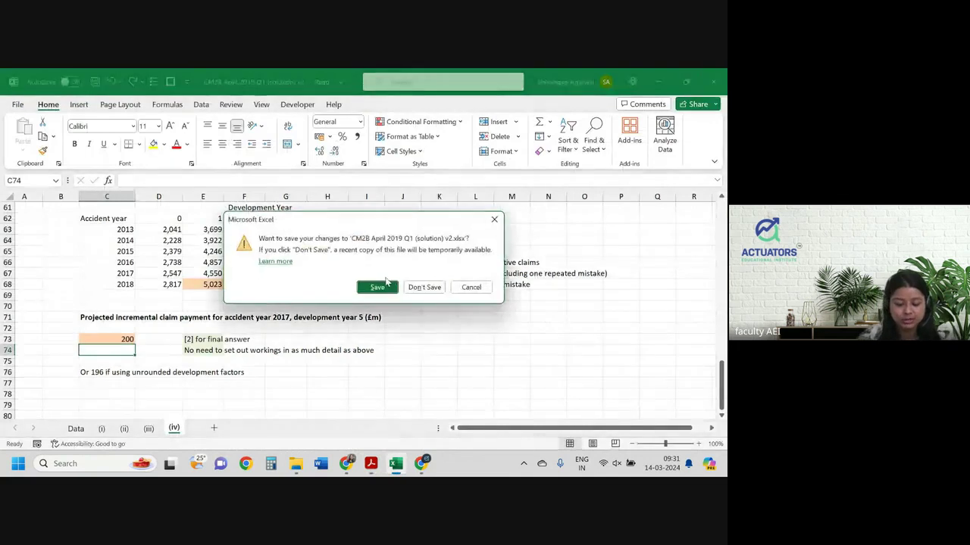
# - Discard Q1 changes, open 'CM2B April 2019 Q2 (solution) v2' from File Explorer and enable editing
pyautogui.click(429, 287)
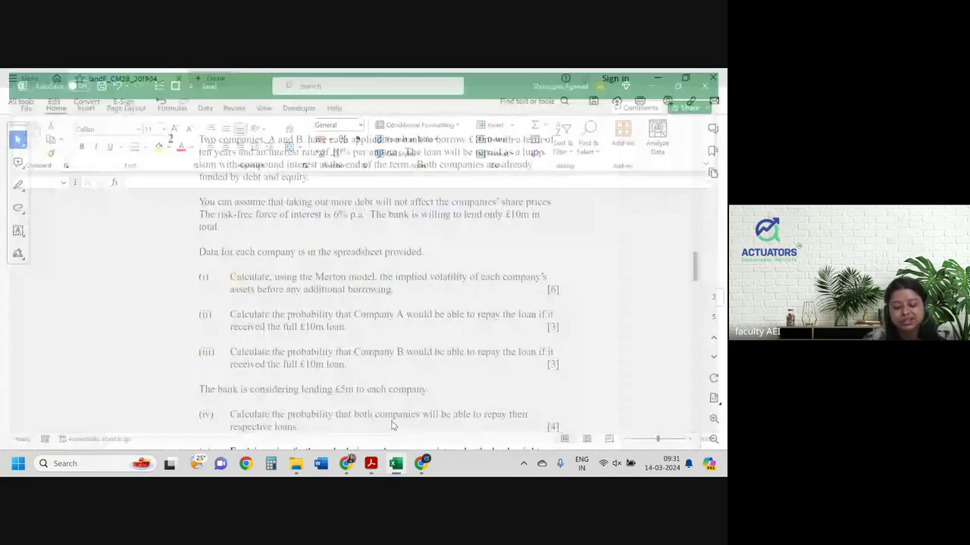
pyautogui.click(298, 467)
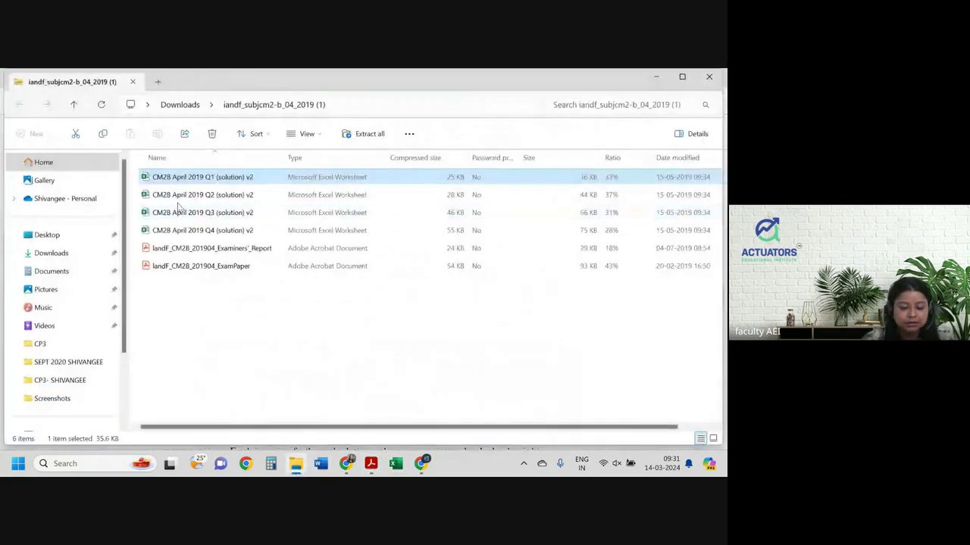
pyautogui.click(174, 199)
pyautogui.doubleClick(173, 198)
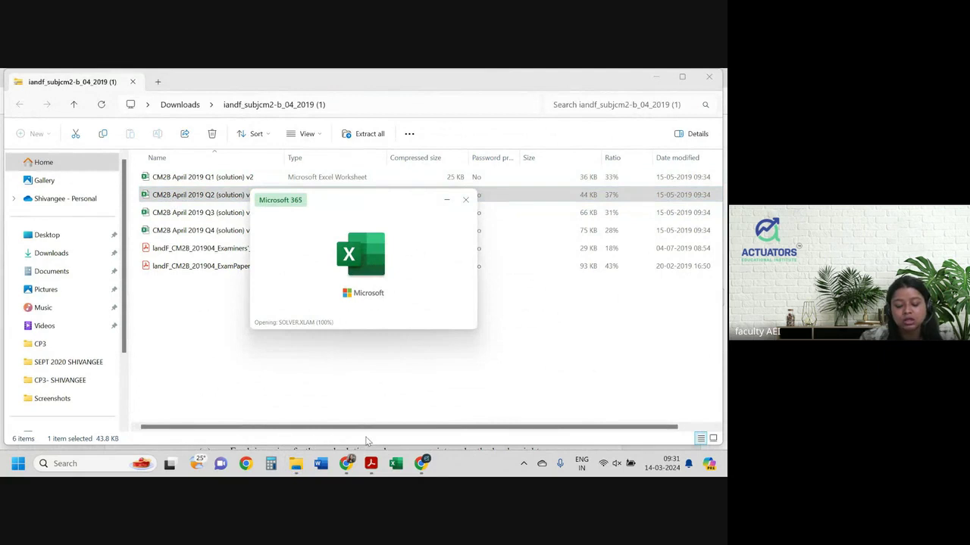
pyautogui.click(452, 121)
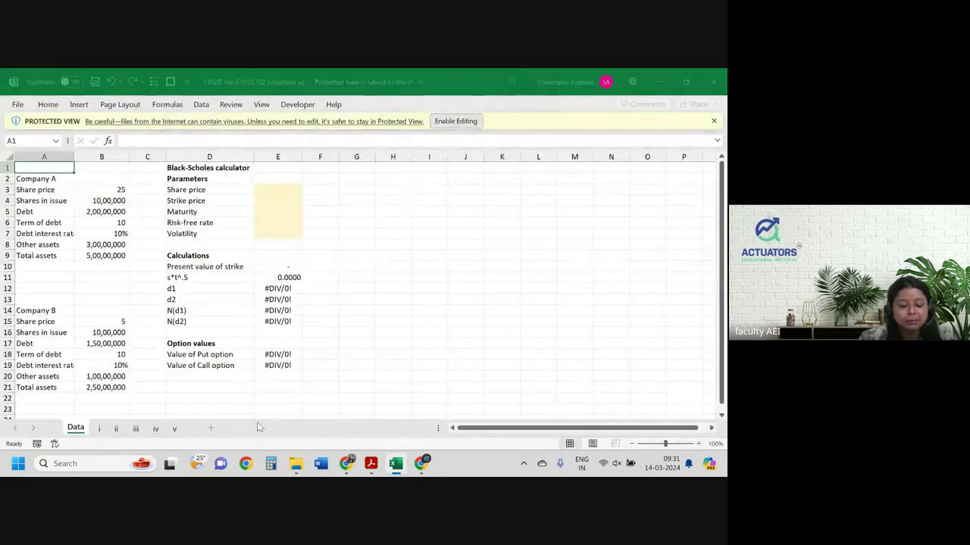
# - Review sheet i's parameters, d1 and N(d1) formulas, and volatility results for both companies
pyautogui.click(99, 429)
pyautogui.moveTo(274, 231); pyautogui.dragTo(362, 276)
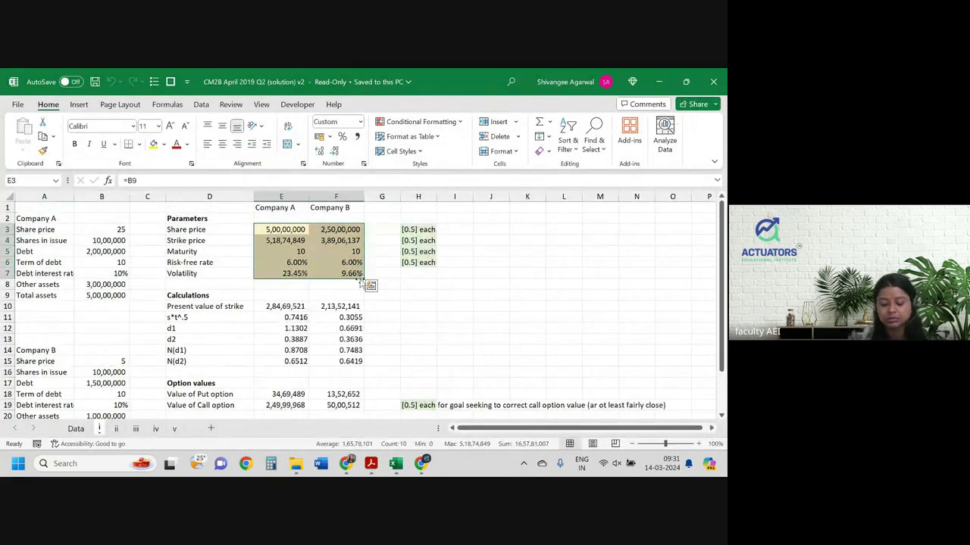
pyautogui.click(312, 327)
pyautogui.scroll(-1, 294, 280)
pyautogui.click(285, 231)
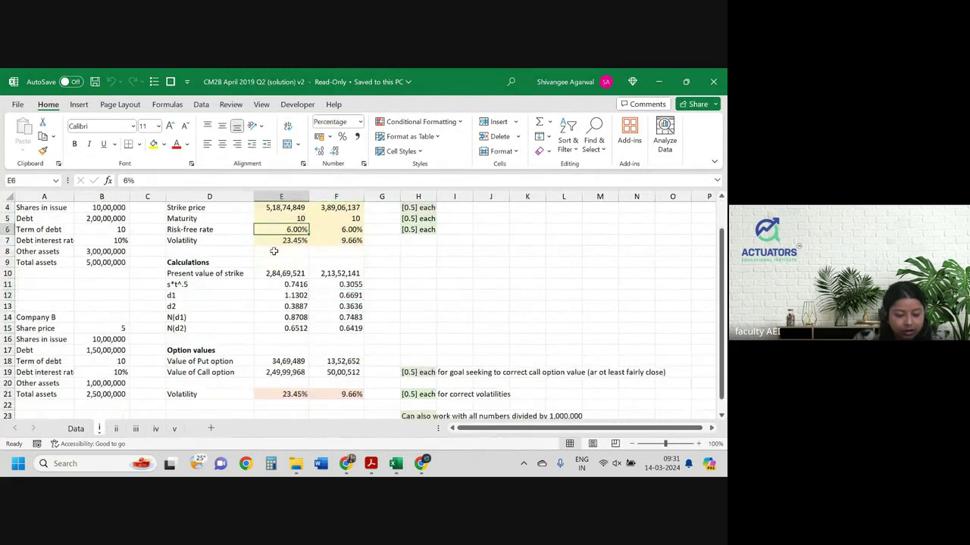
pyautogui.click(284, 240)
pyautogui.click(278, 317)
pyautogui.click(291, 296)
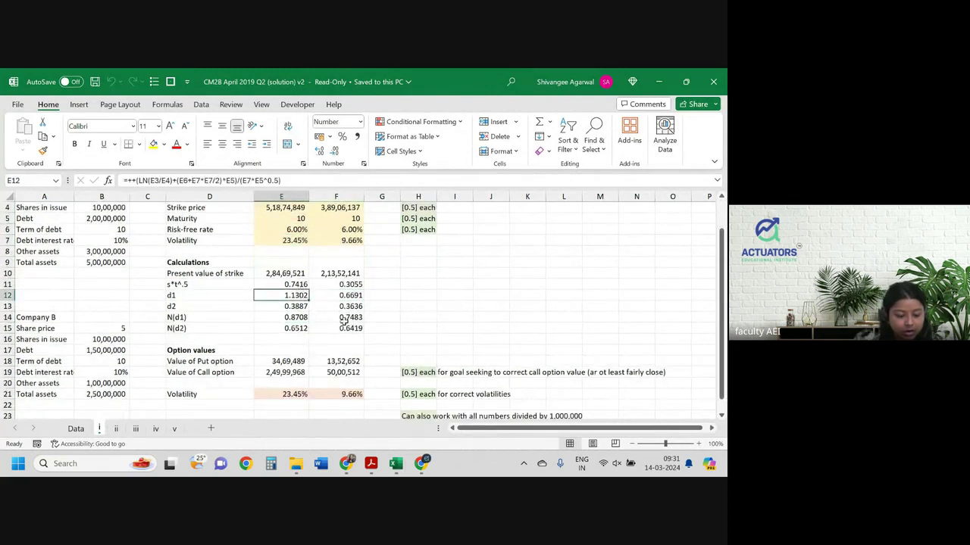
pyautogui.scroll(-2, 339, 323)
pyautogui.click(303, 328)
pyautogui.click(366, 330)
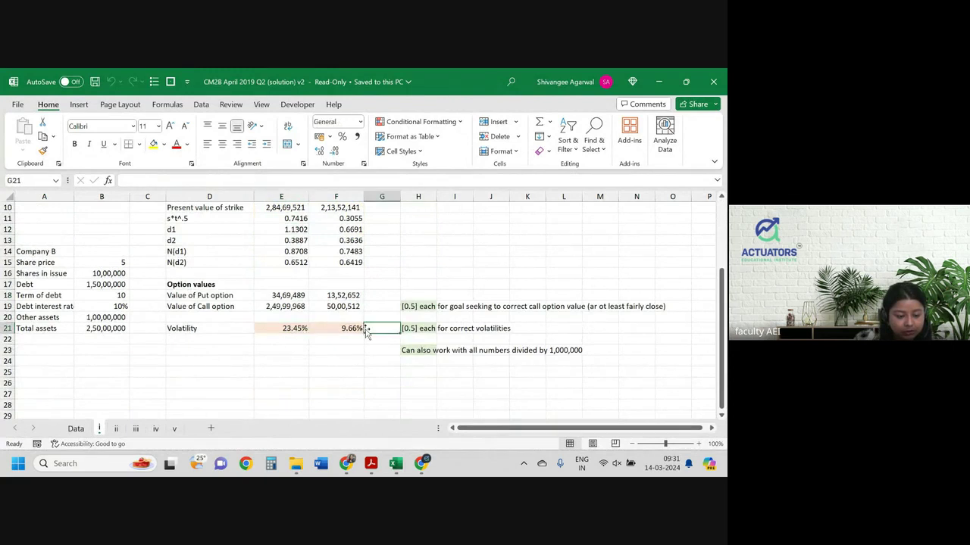
pyautogui.click(330, 332)
# - Clear both companies' volatility results in row 21
pyautogui.moveTo(295, 330); pyautogui.dragTo(316, 331)
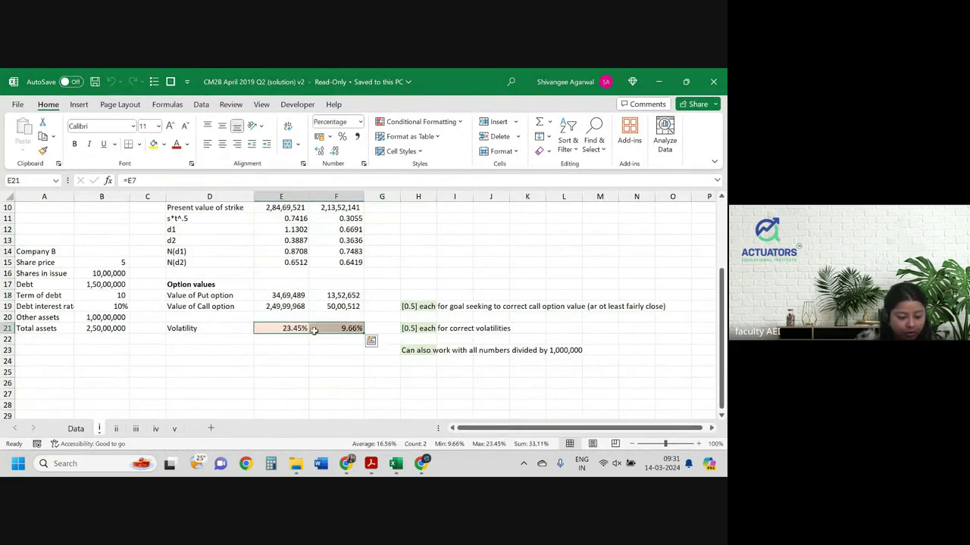
pyautogui.press('Delete')
pyautogui.click(301, 369)
pyautogui.scroll(1, 210, 340)
pyautogui.scroll(2, 211, 340)
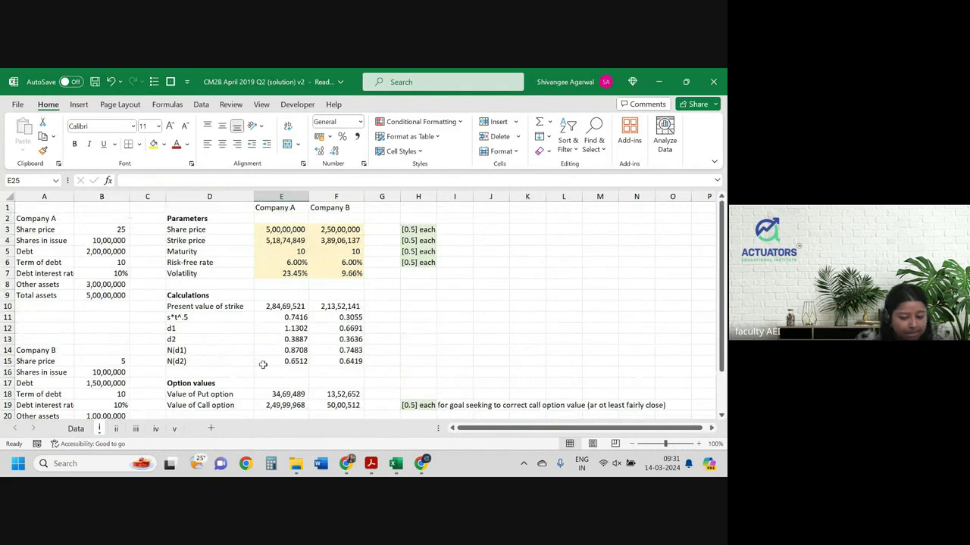
# - Recheck the share price, maturity, risk-free rate and strike inputs, then view sheet ii and the Data sheet
pyautogui.click(347, 230)
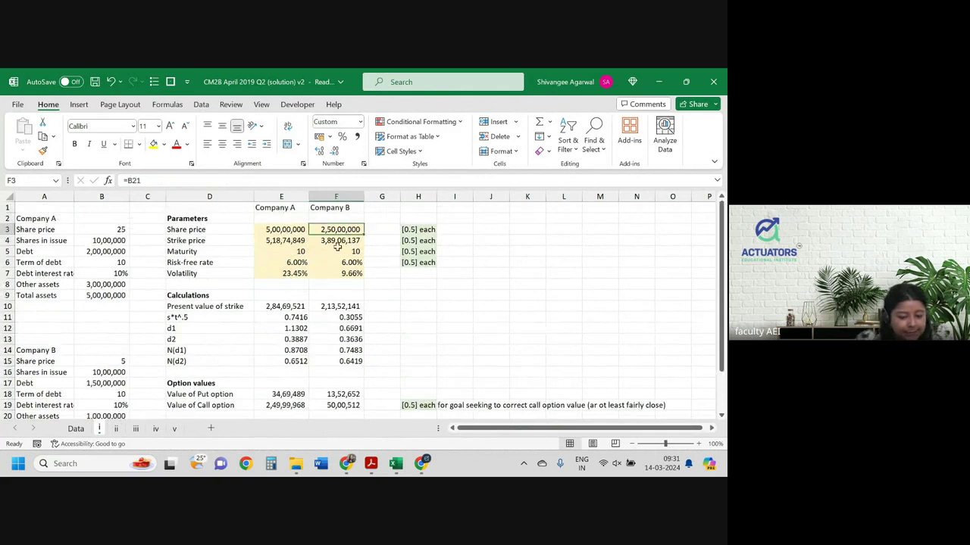
pyautogui.click(336, 250)
pyautogui.click(330, 271)
pyautogui.click(289, 253)
pyautogui.click(282, 241)
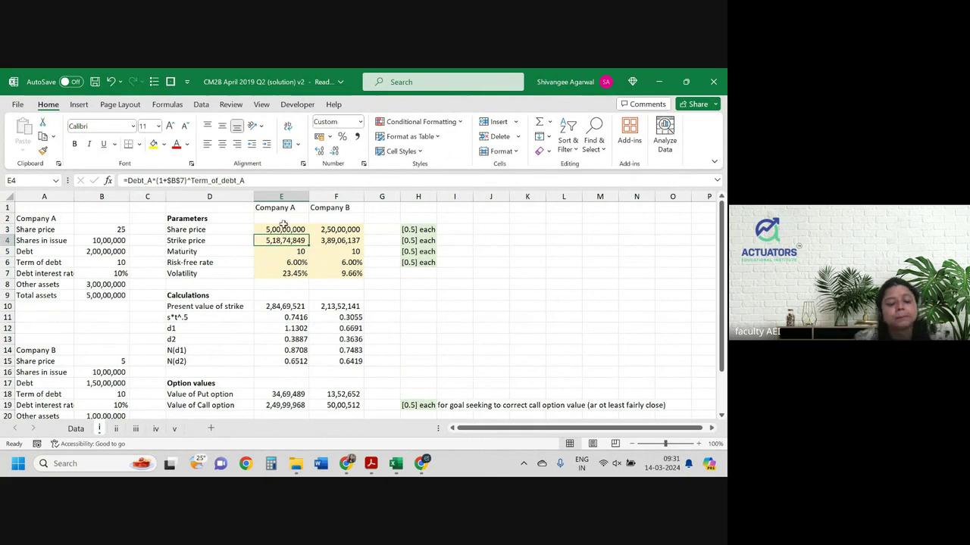
pyautogui.scroll(-2, 268, 269)
pyautogui.click(120, 429)
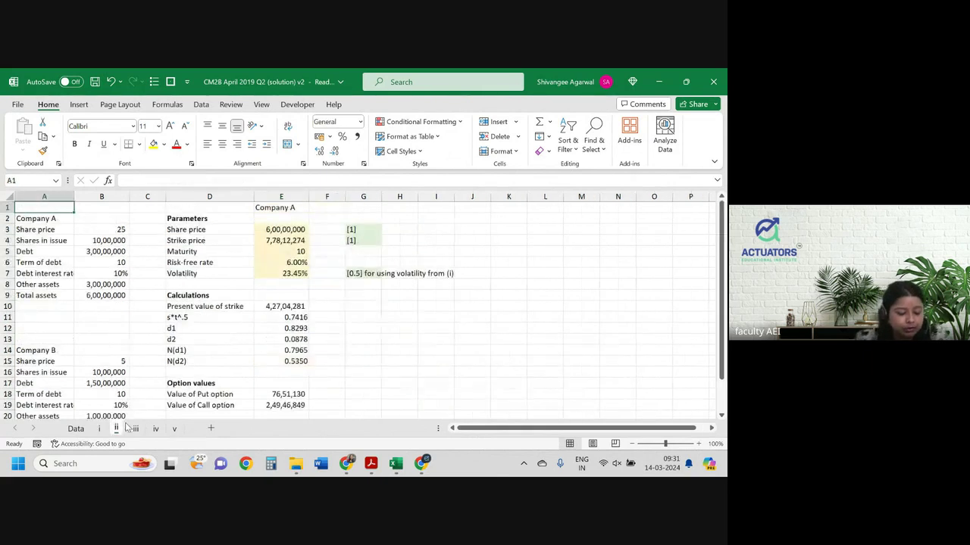
pyautogui.click(76, 428)
pyautogui.click(371, 463)
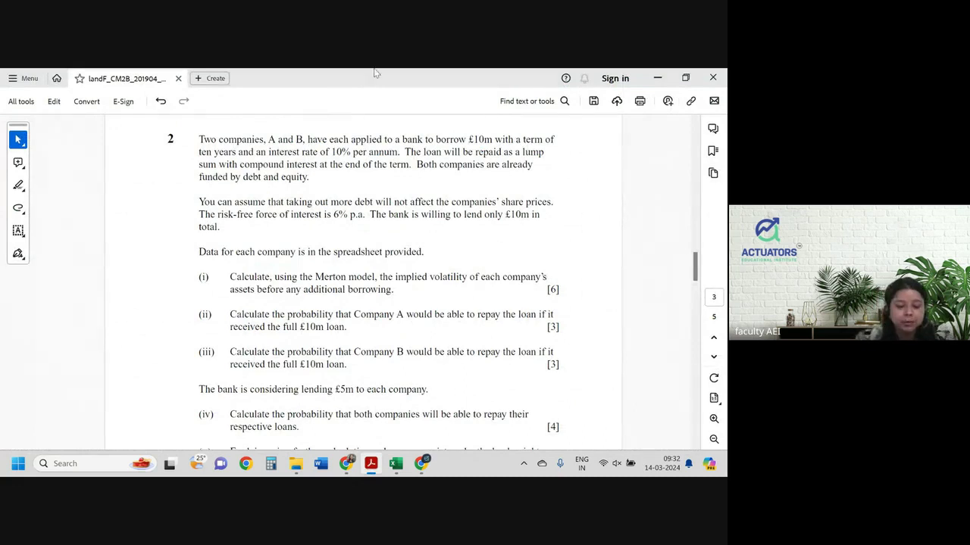
# - Highlight 'borrow £10m with a' and the loan term and interest details in pink
pyautogui.moveTo(198, 139); pyautogui.dragTo(551, 147)
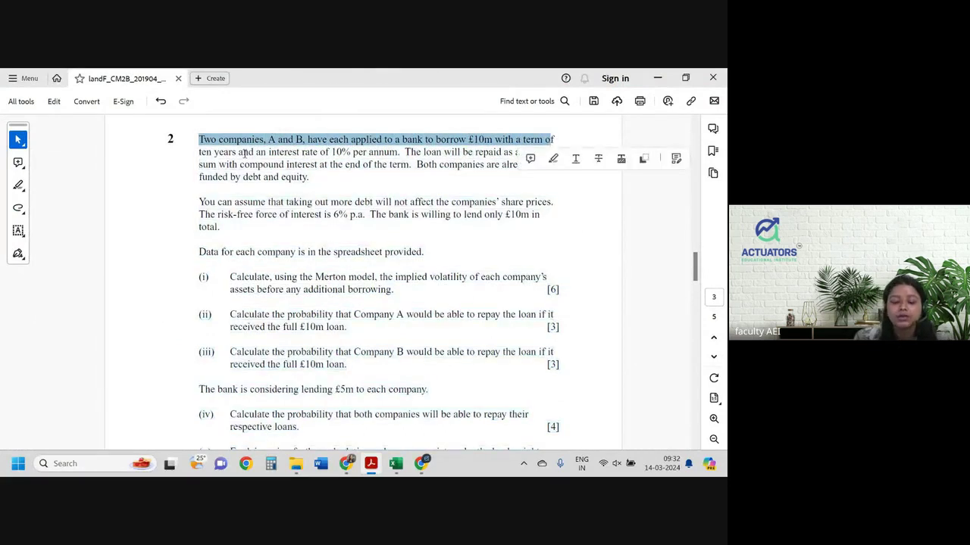
pyautogui.click(225, 157)
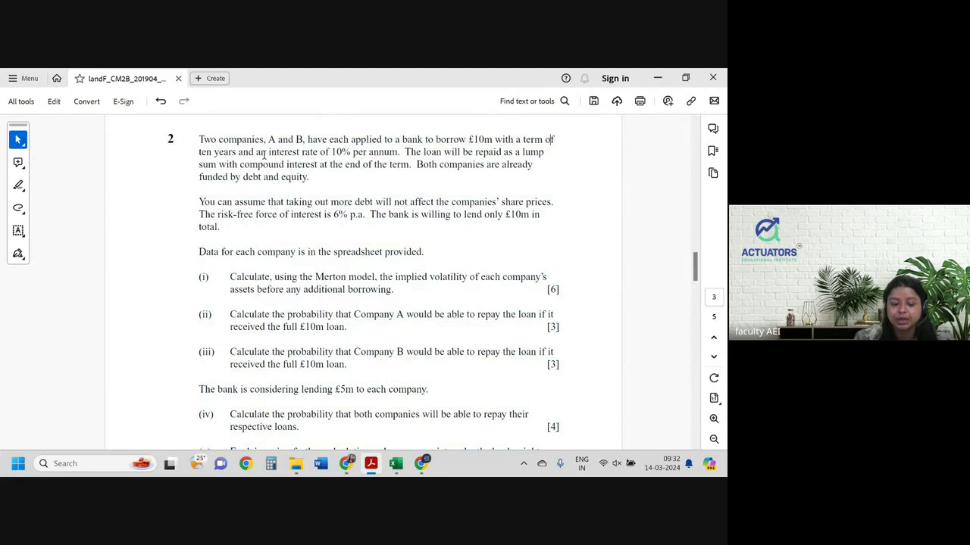
pyautogui.moveTo(255, 154); pyautogui.dragTo(375, 152)
pyautogui.moveTo(444, 152); pyautogui.dragTo(545, 153)
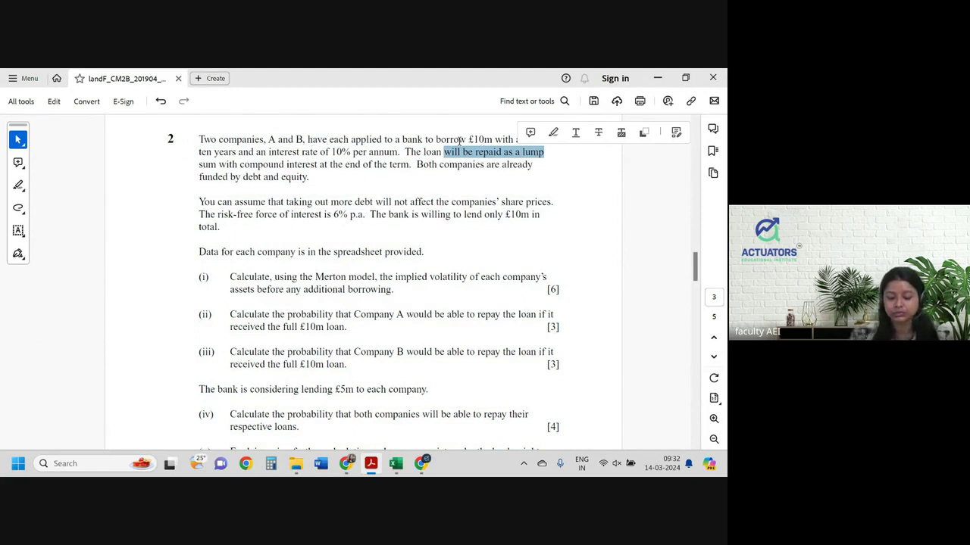
pyautogui.moveTo(436, 140); pyautogui.dragTo(520, 141)
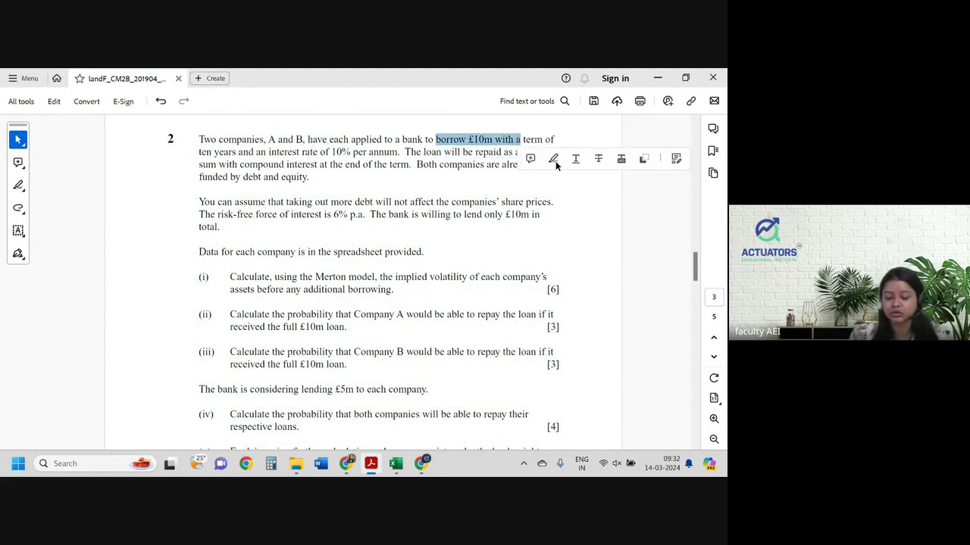
pyautogui.click(553, 159)
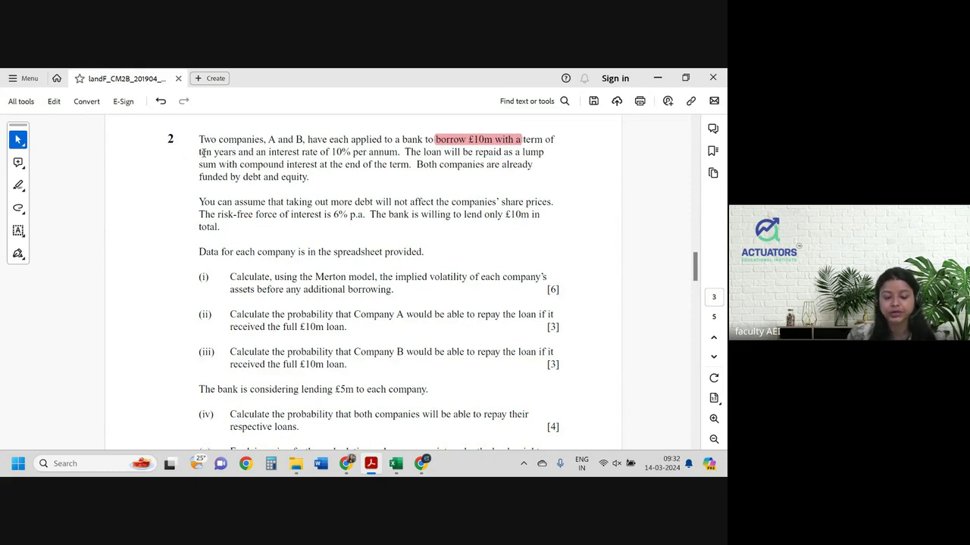
pyautogui.moveTo(199, 153); pyautogui.dragTo(284, 164)
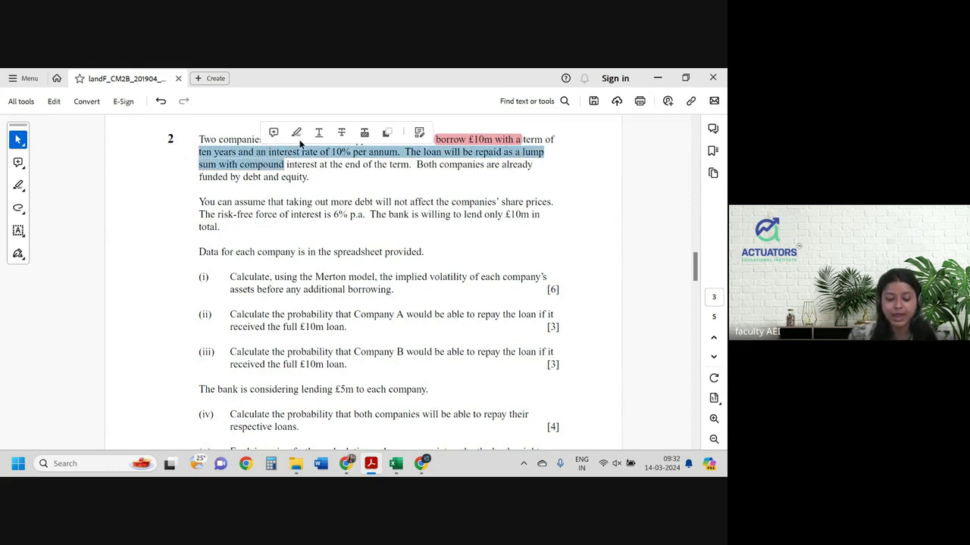
pyautogui.click(296, 133)
pyautogui.click(449, 182)
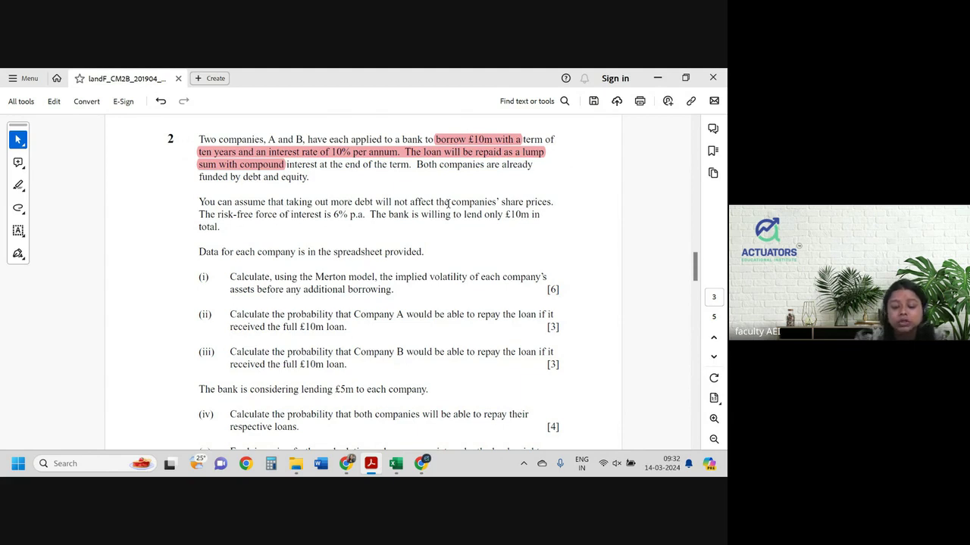
# - Highlight 'companies' share prices', '6% p.a.' and 'only £10m in' in pink
pyautogui.moveTo(448, 203); pyautogui.dragTo(537, 201)
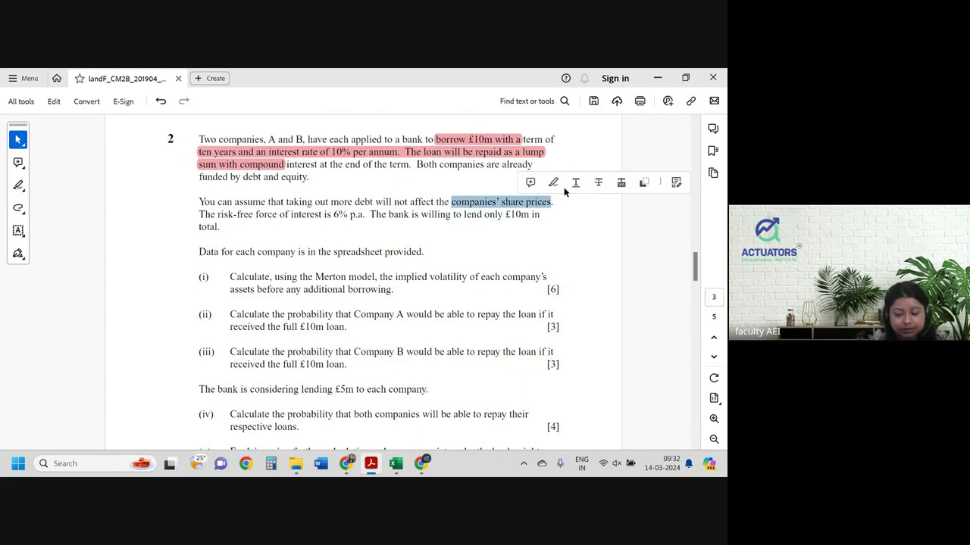
pyautogui.click(556, 189)
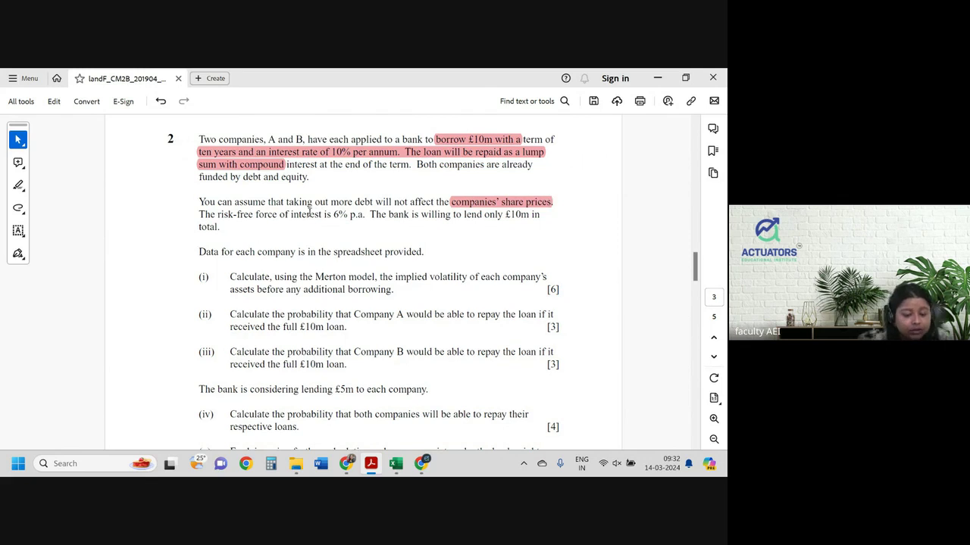
pyautogui.moveTo(329, 215); pyautogui.dragTo(366, 215)
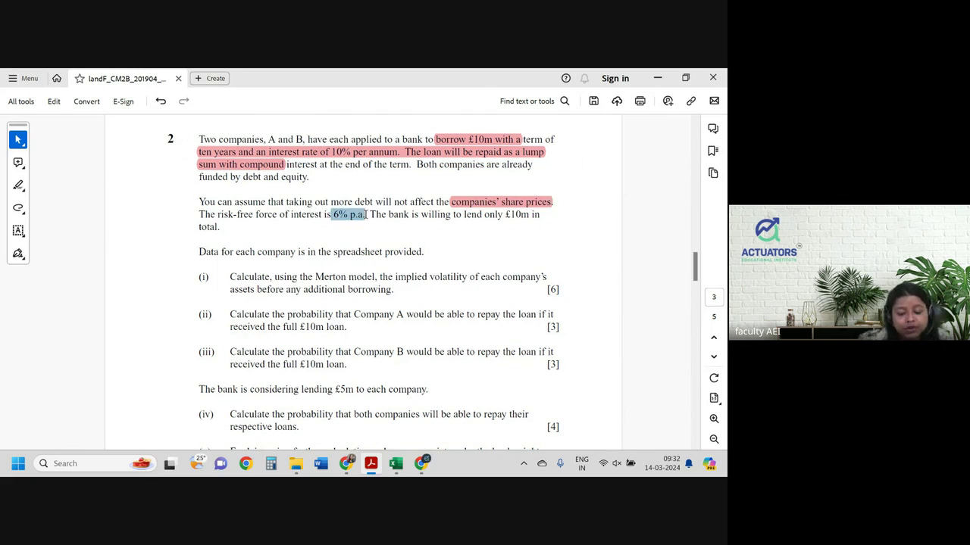
pyautogui.click(402, 194)
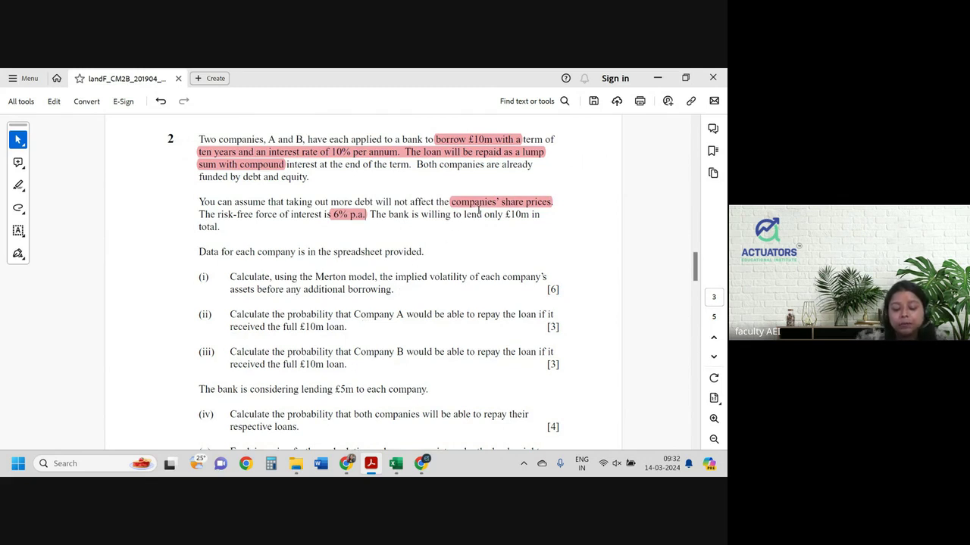
pyautogui.moveTo(484, 216); pyautogui.dragTo(541, 215)
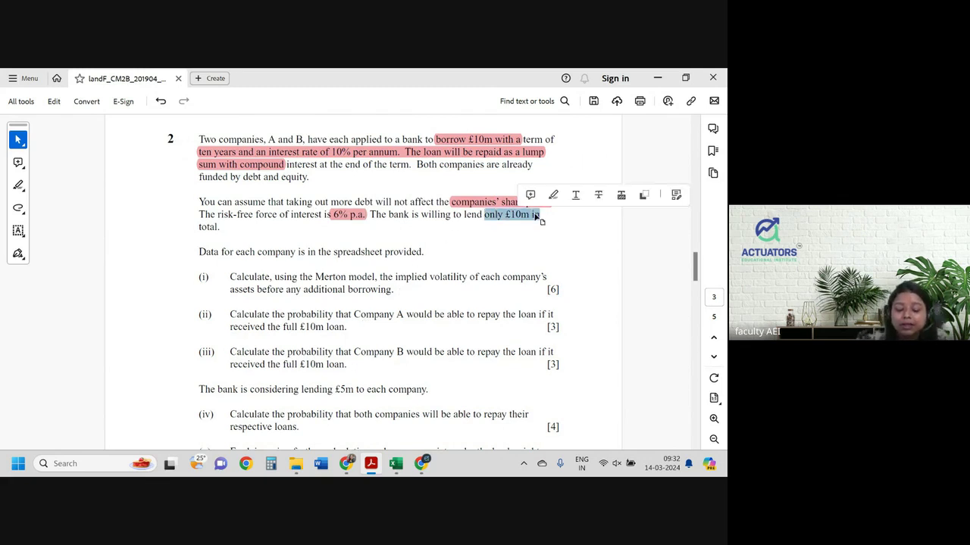
pyautogui.click(551, 195)
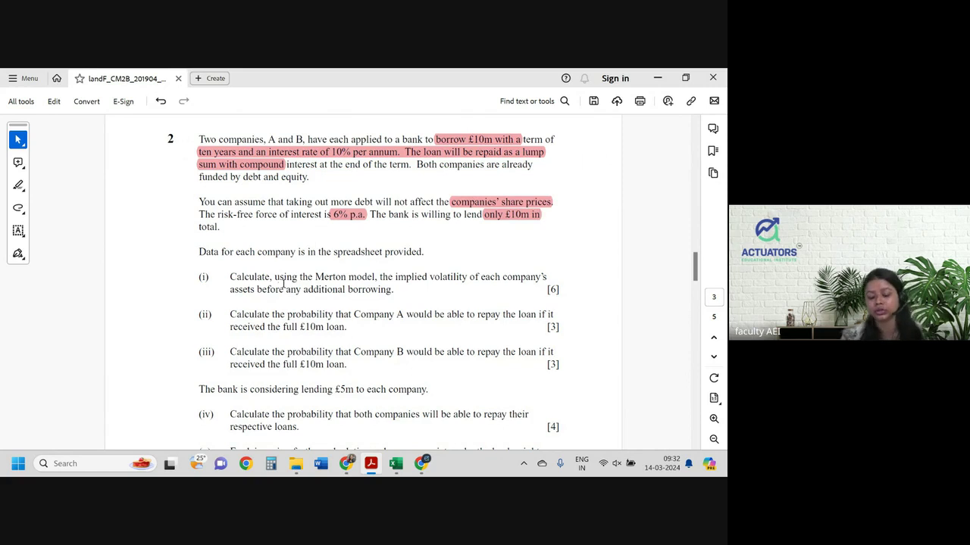
pyautogui.scroll(-1, 301, 289)
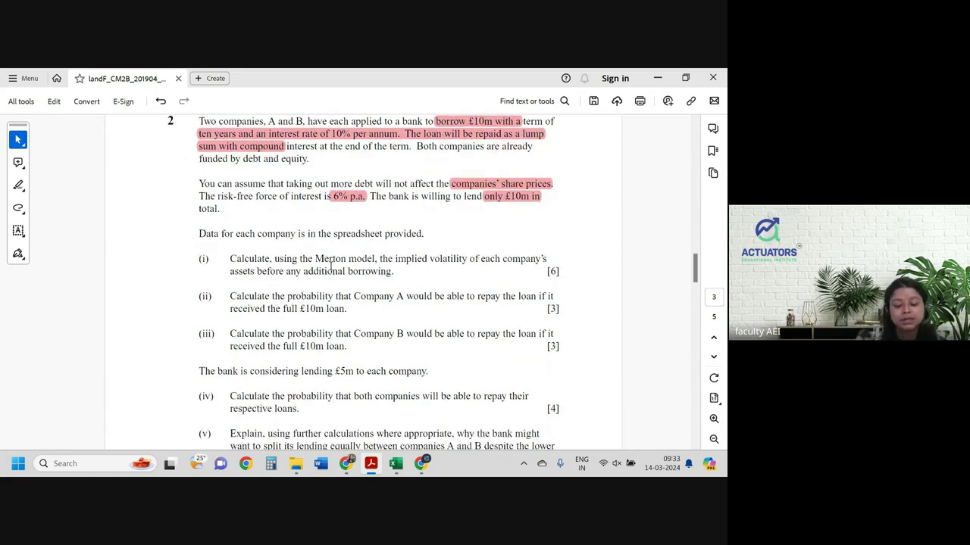
# - Highlight 'Merton model' in question 2 part (i) and return to the Q2 solution workbook
pyautogui.scroll(-2, 331, 263)
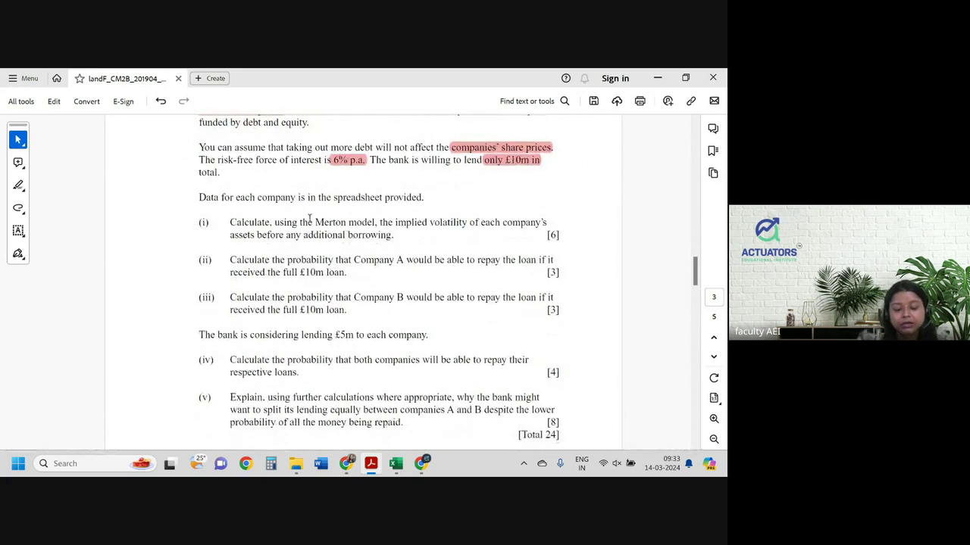
pyautogui.moveTo(312, 222); pyautogui.dragTo(440, 225)
pyautogui.click(398, 201)
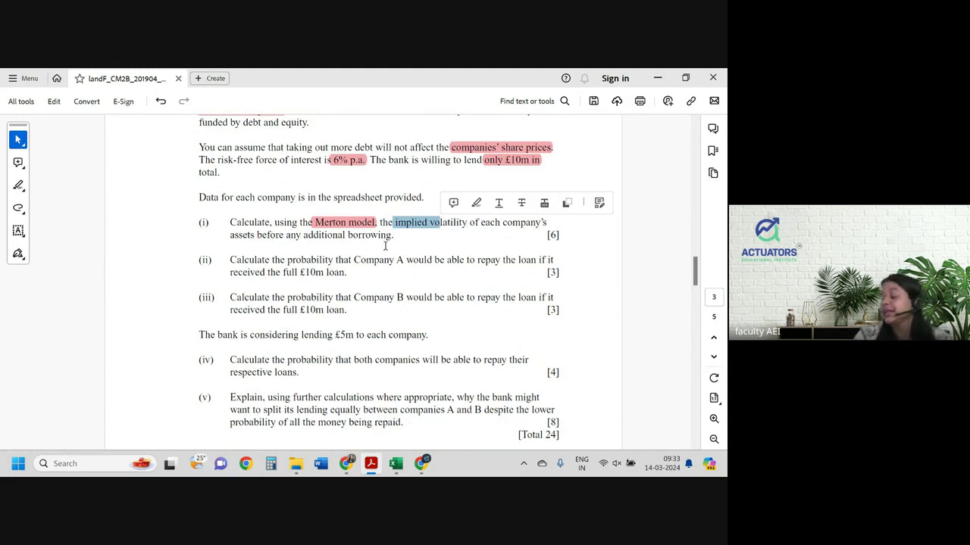
pyautogui.hotkey('alt', 'Tab')
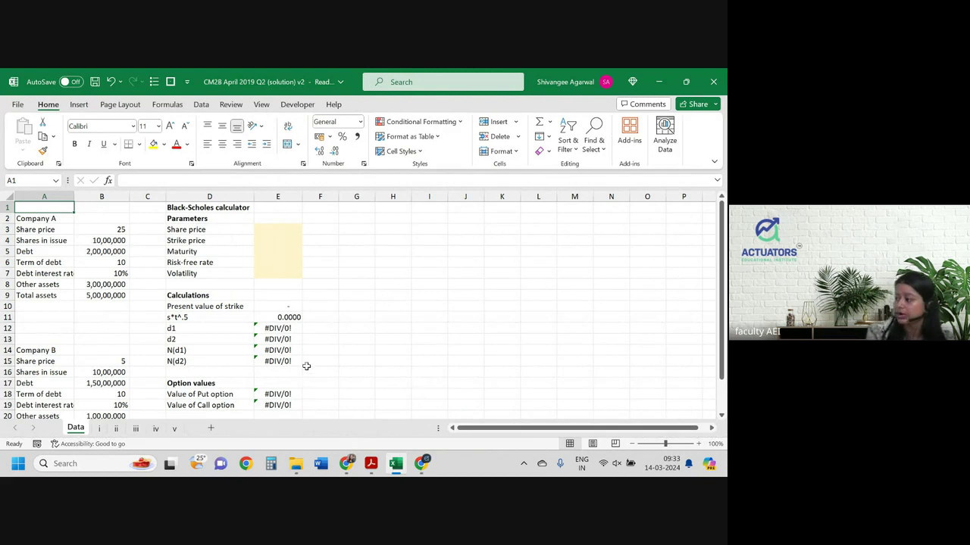
# - Inspect the d2 formula in cell E13 on the Data sheet
pyautogui.click(279, 340)
pyautogui.click(281, 340)
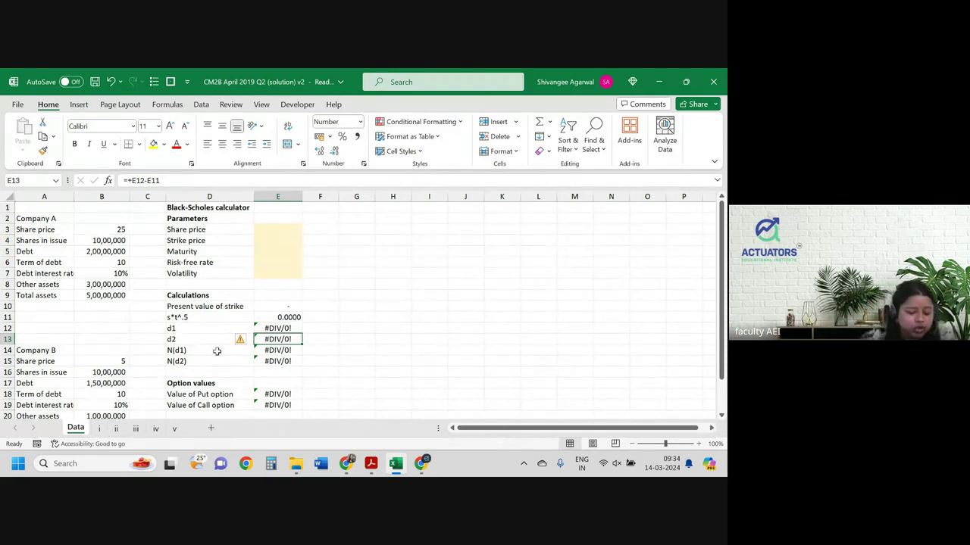
pyautogui.scroll(-1, 217, 351)
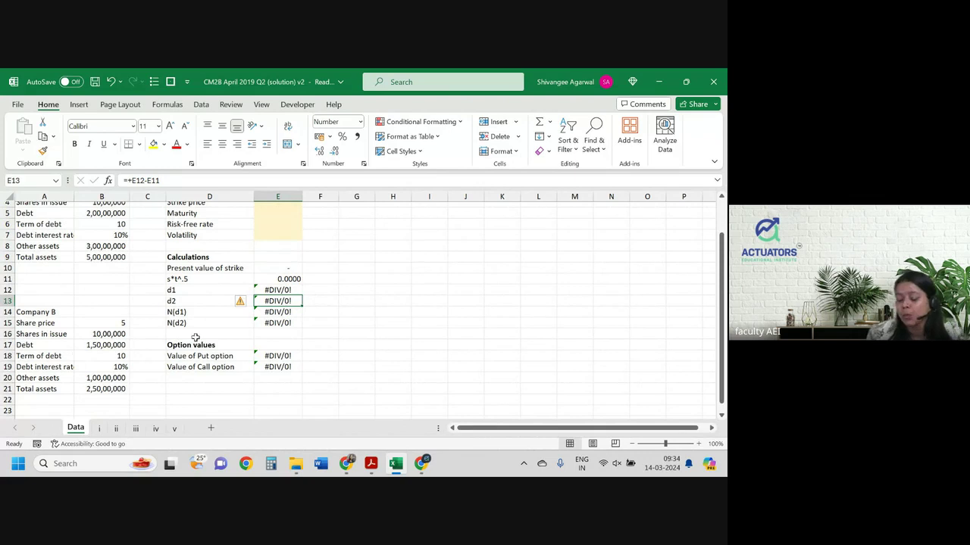
pyautogui.scroll(1, 268, 253)
# - Review the input cells E3:E7, then switch to sheet i's filled calculator
pyautogui.click(277, 245)
pyautogui.moveTo(276, 220); pyautogui.dragTo(288, 271)
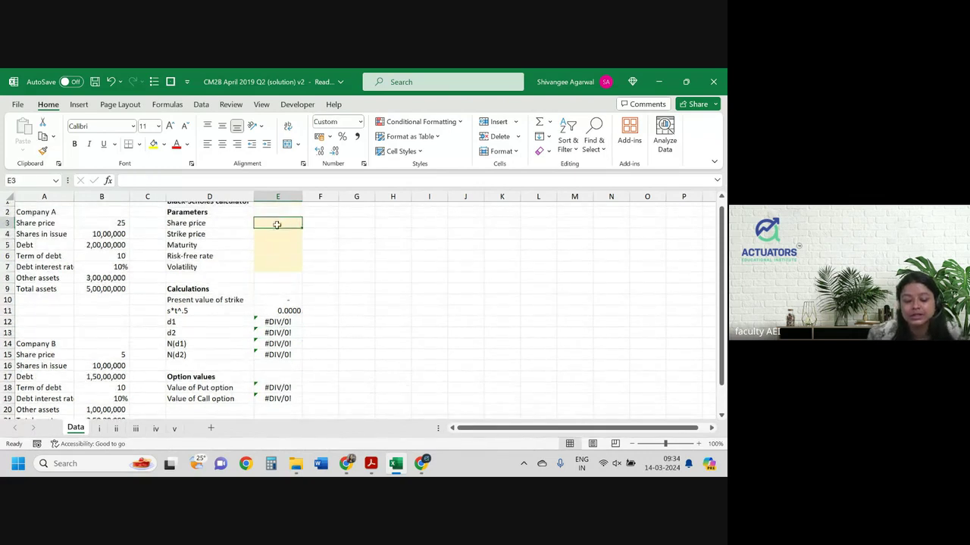
pyautogui.click(287, 271)
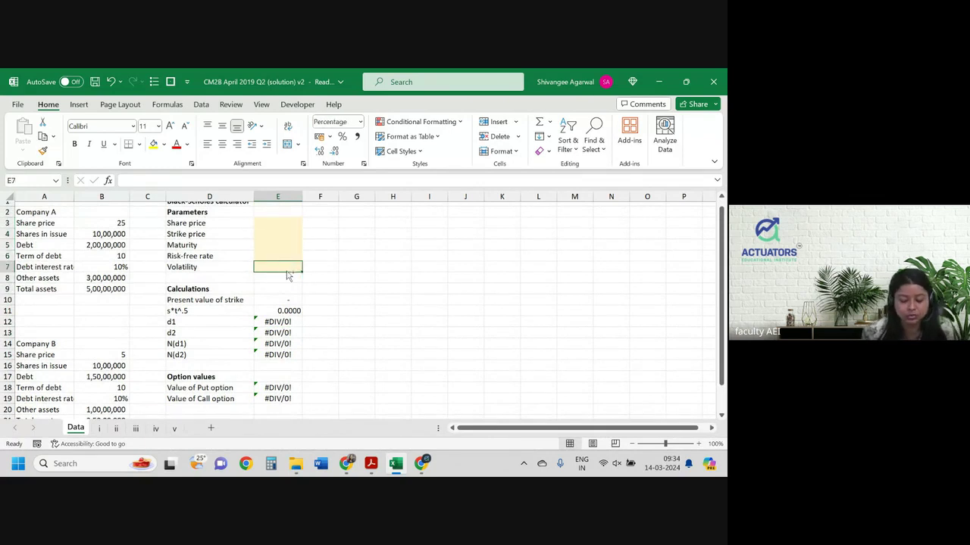
pyautogui.hotkey('ctrl', 'pagedown')
# - Clear both companies' parameter values in E3:F7 on sheet i
pyautogui.scroll(2, 311, 270)
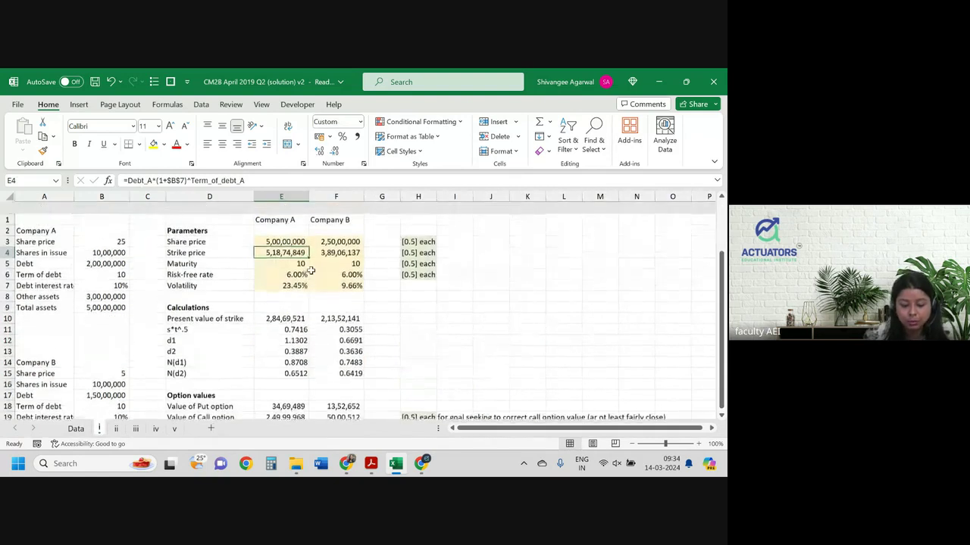
pyautogui.moveTo(280, 230); pyautogui.dragTo(330, 271)
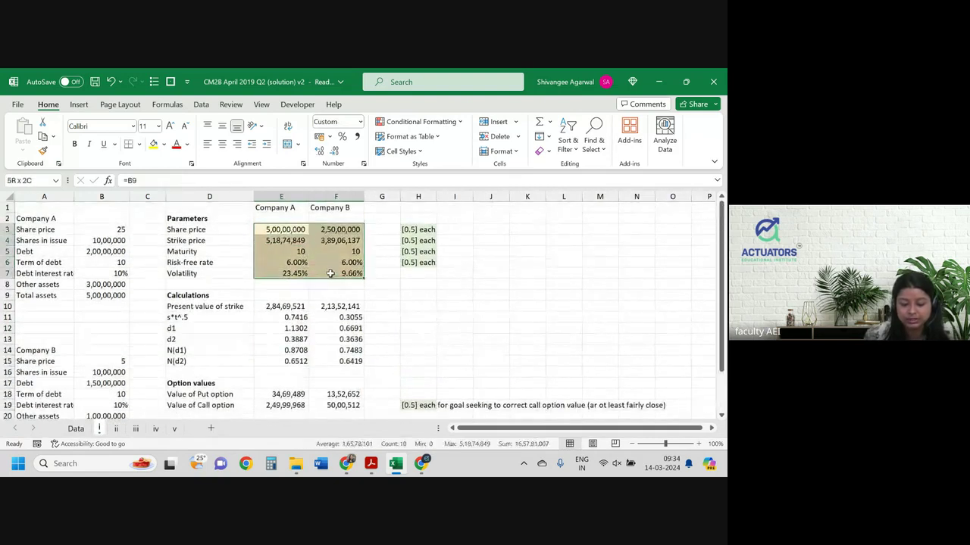
pyautogui.press('Delete')
# - Compare the cleared sheet i with the Data sheet's empty calculator, ending on Data
pyautogui.hotkey('ctrl', 'pageup')
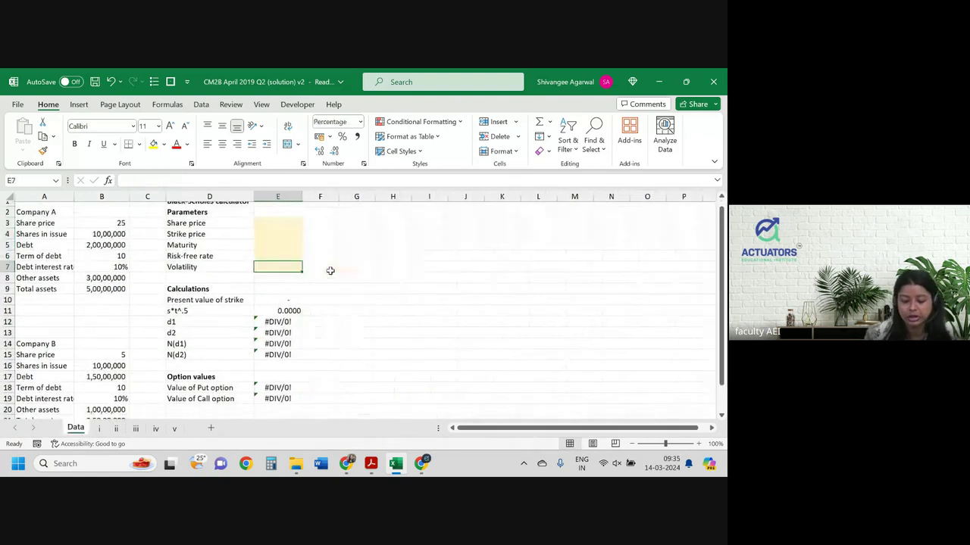
pyautogui.hotkey('ctrl', 'pagedown')
pyautogui.scroll(-2, 330, 270)
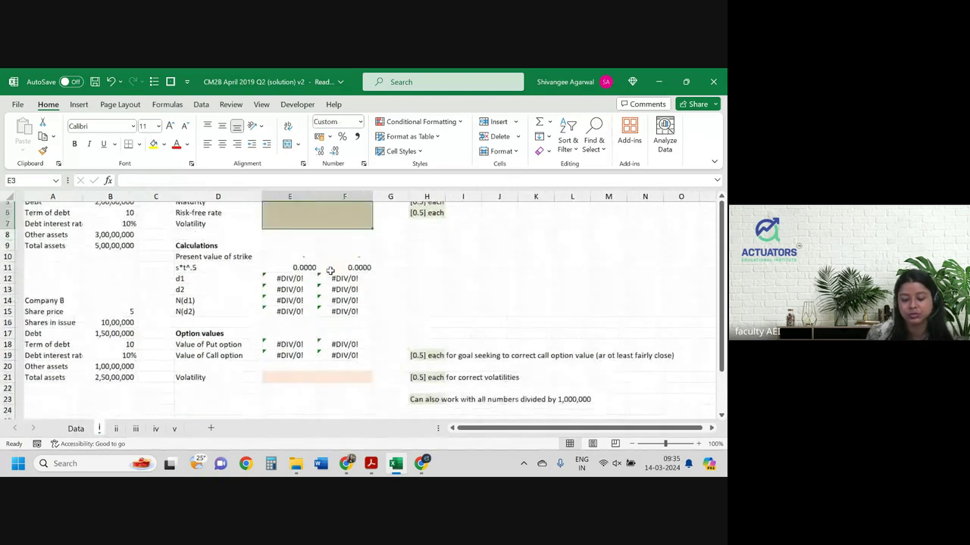
pyautogui.scroll(2, 331, 271)
pyautogui.scroll(-1, 330, 270)
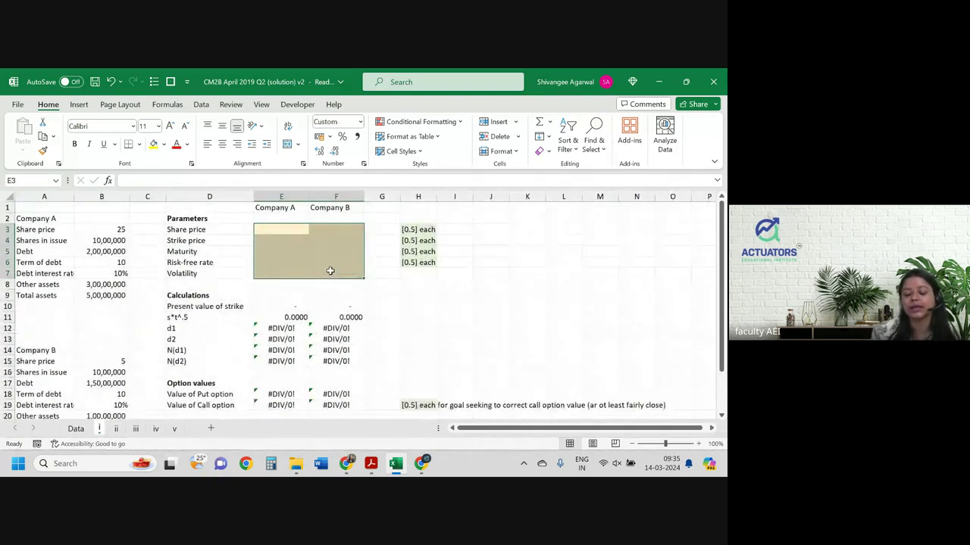
pyautogui.click(326, 285)
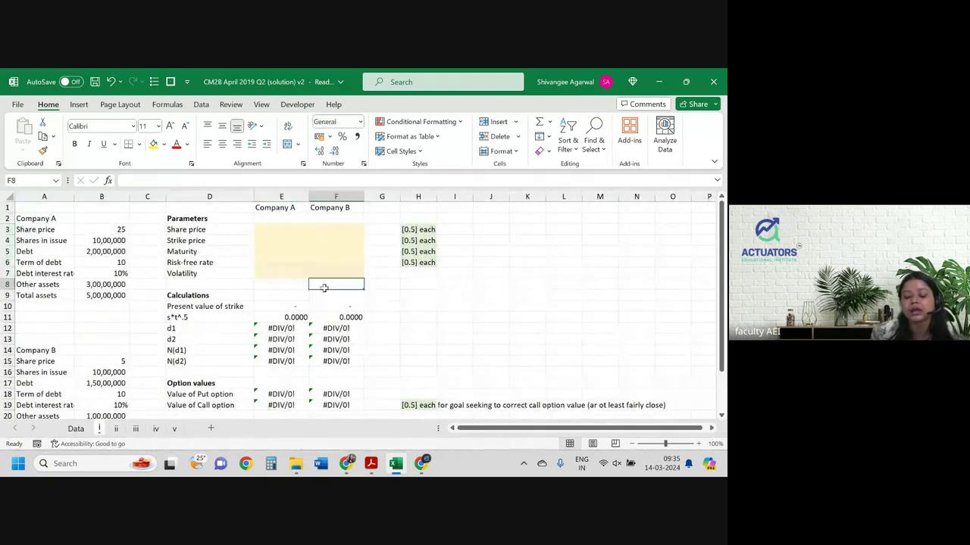
pyautogui.click(82, 429)
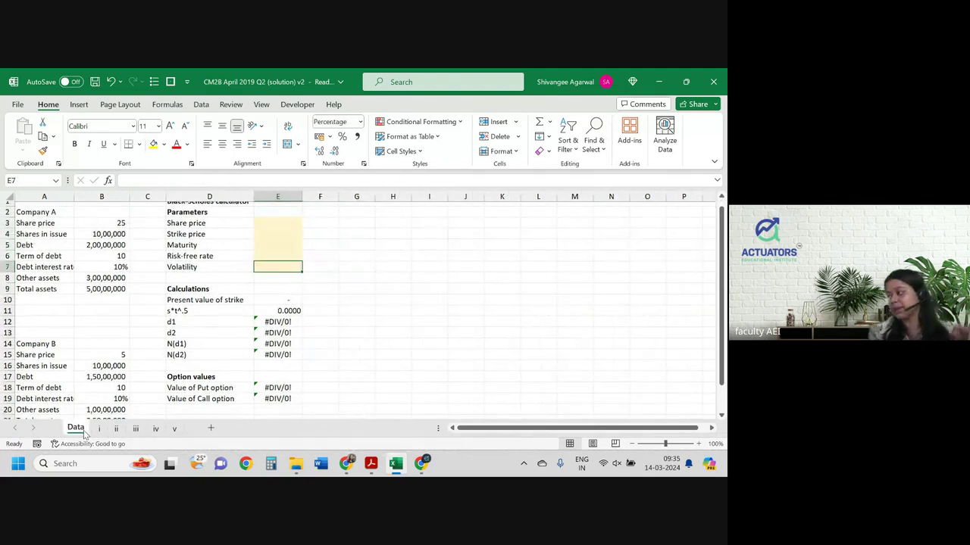
pyautogui.click(101, 430)
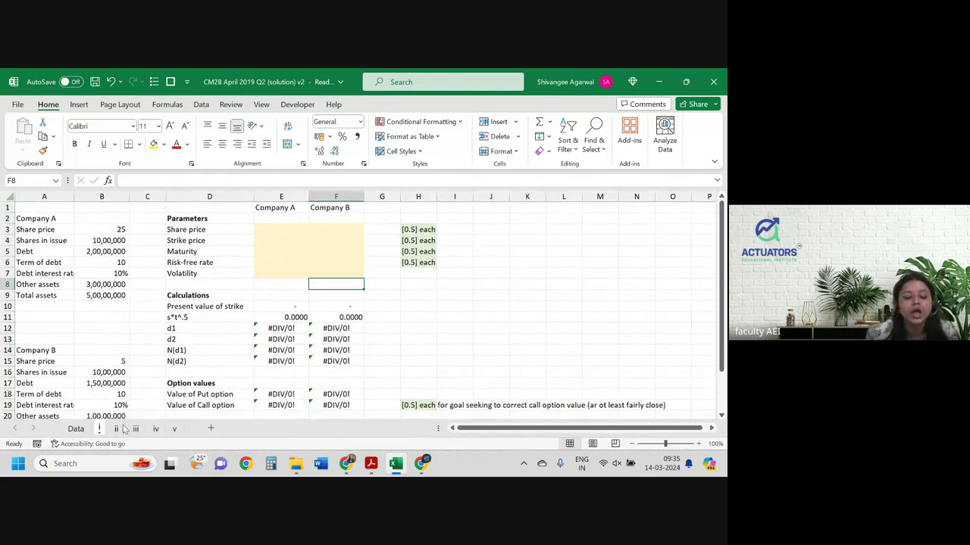
pyautogui.click(76, 430)
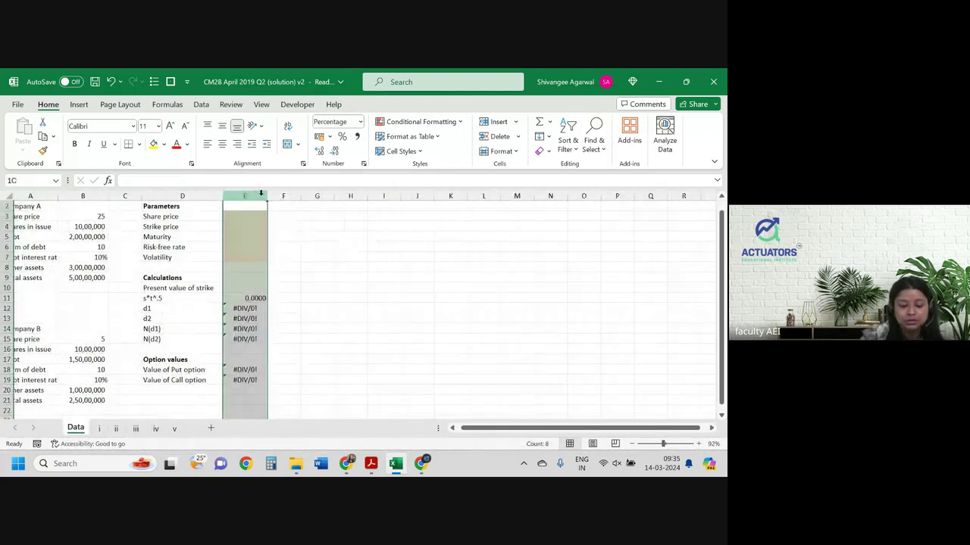
pyautogui.click(257, 195)
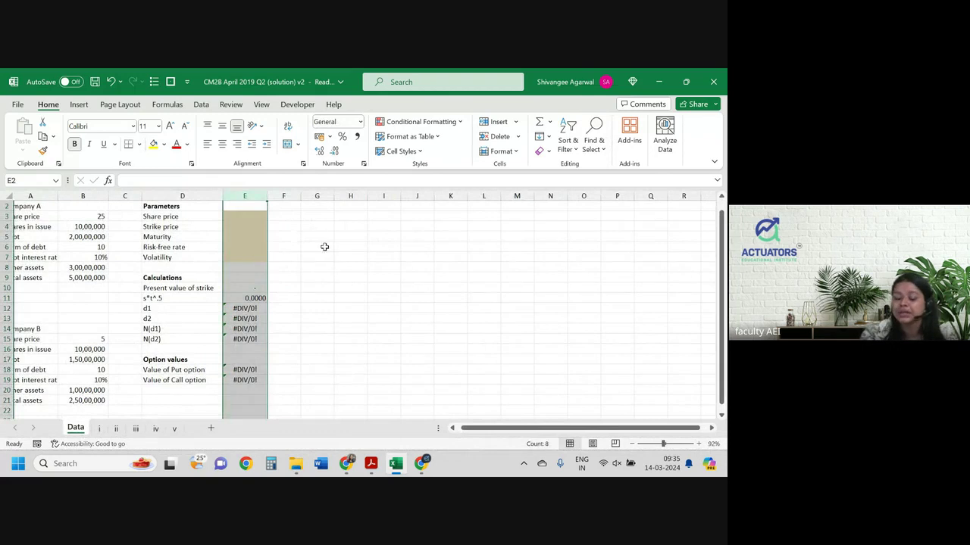
pyautogui.click(322, 270)
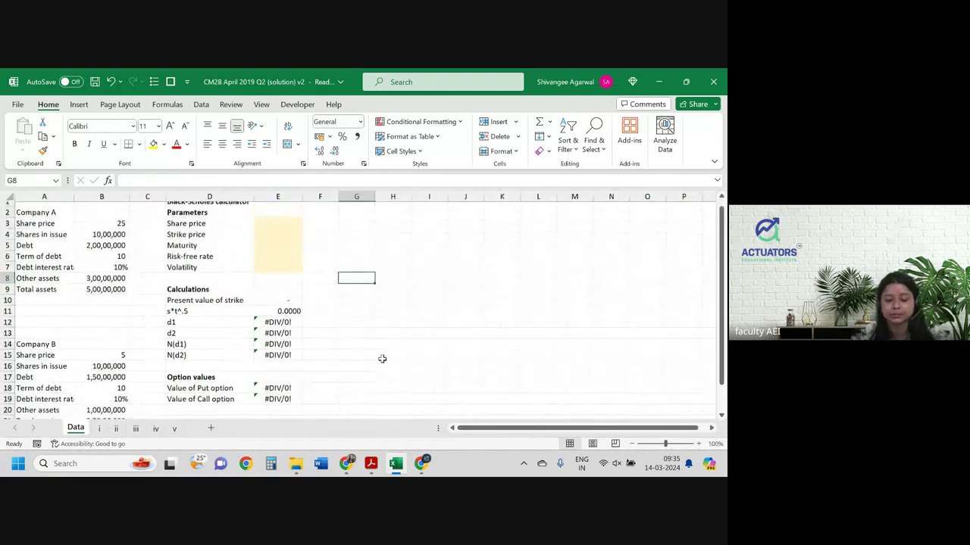
# - Check the put option formula in E18 on sheet i and glance at the exam paper
pyautogui.click(99, 429)
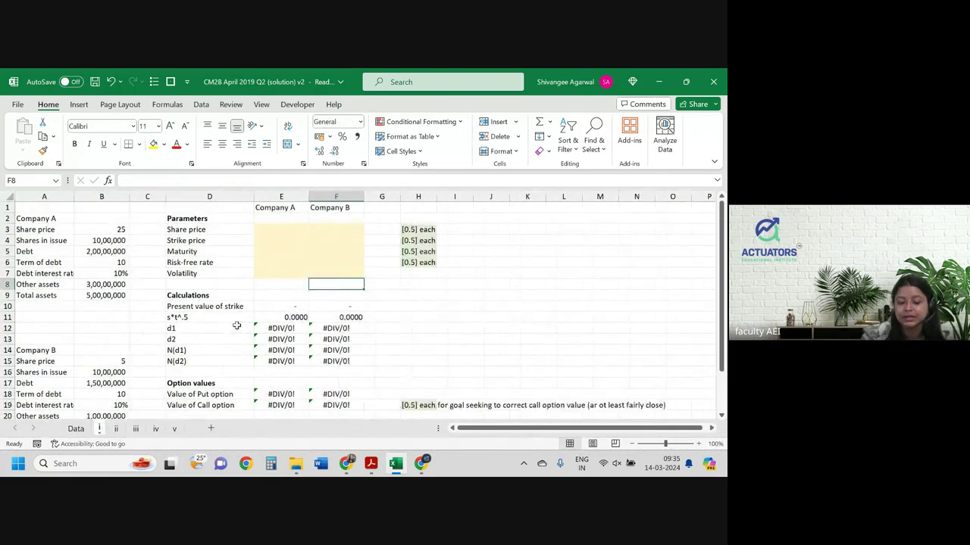
pyautogui.click(297, 206)
pyautogui.click(335, 196)
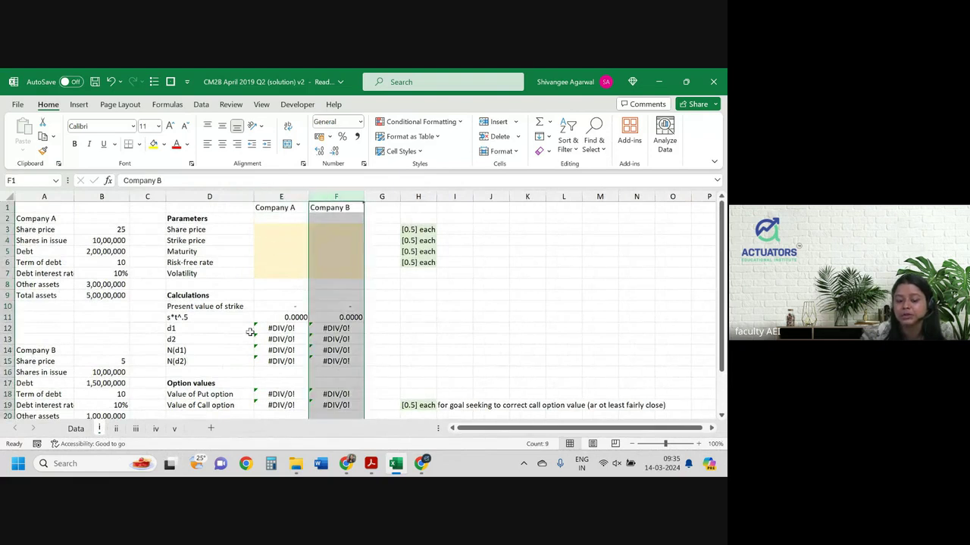
pyautogui.click(259, 394)
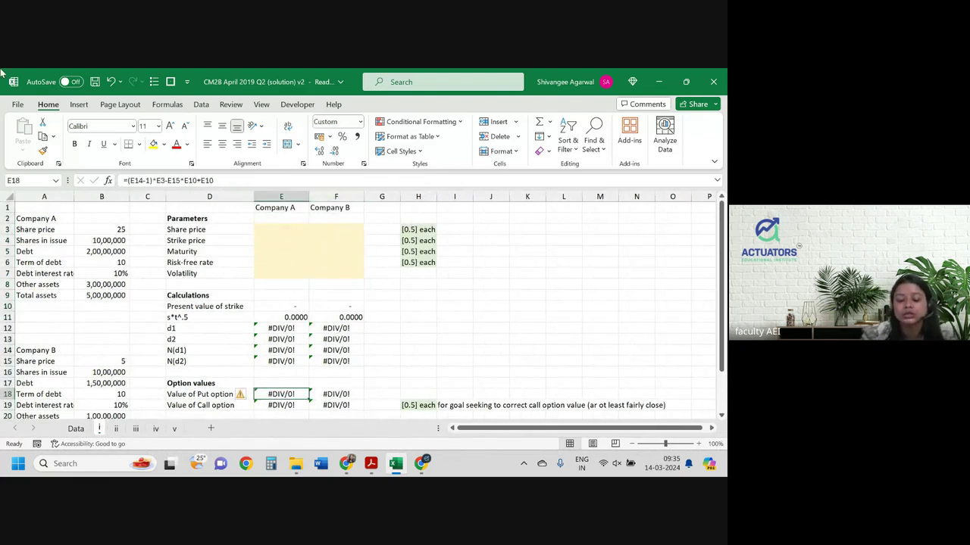
pyautogui.hotkey('alt', 'Tab')
pyautogui.hotkey('alt', 'Tab')
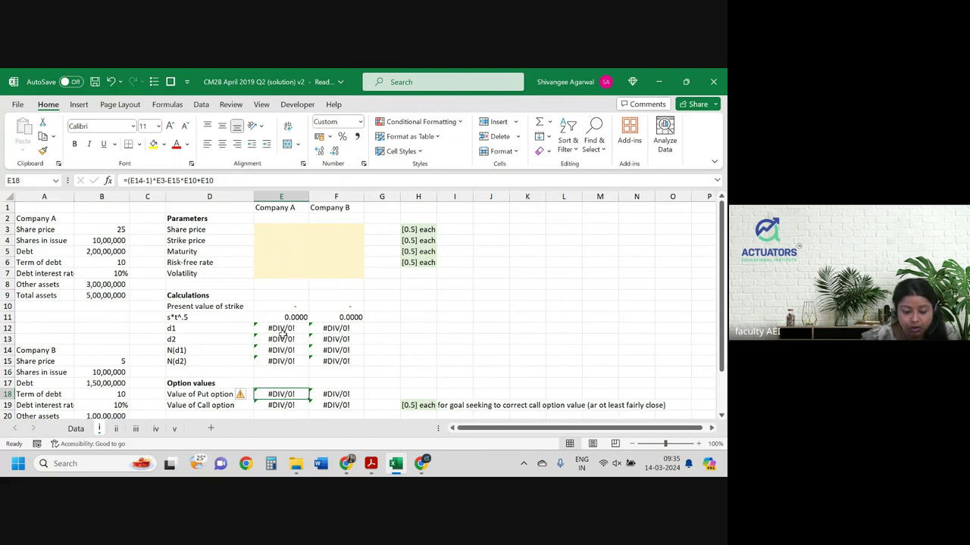
# - Inspect the s*t^.5 formulas in E11 and F11 without changing them
pyautogui.click(285, 315)
pyautogui.doubleClick(285, 315)
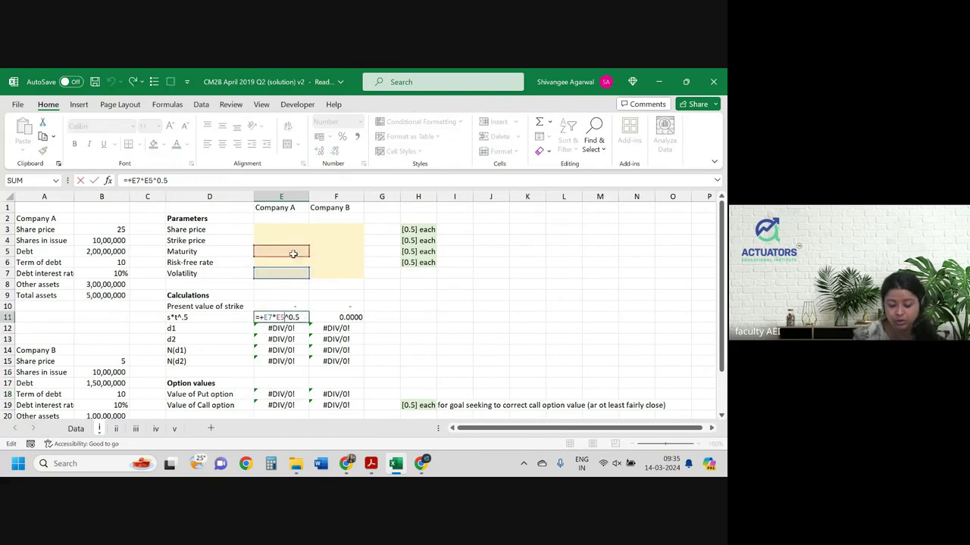
pyautogui.press('Return')
pyautogui.doubleClick(288, 316)
pyautogui.press('Escape')
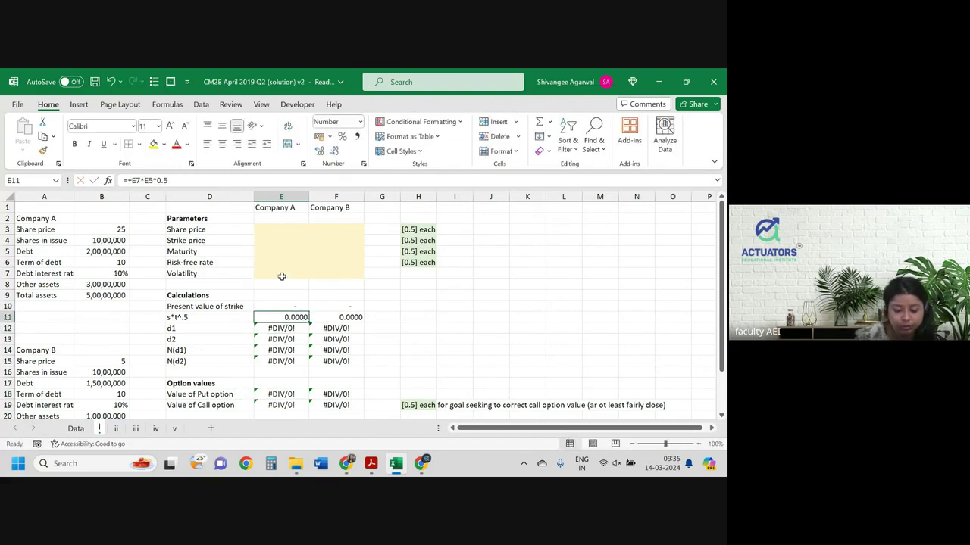
pyautogui.click(295, 232)
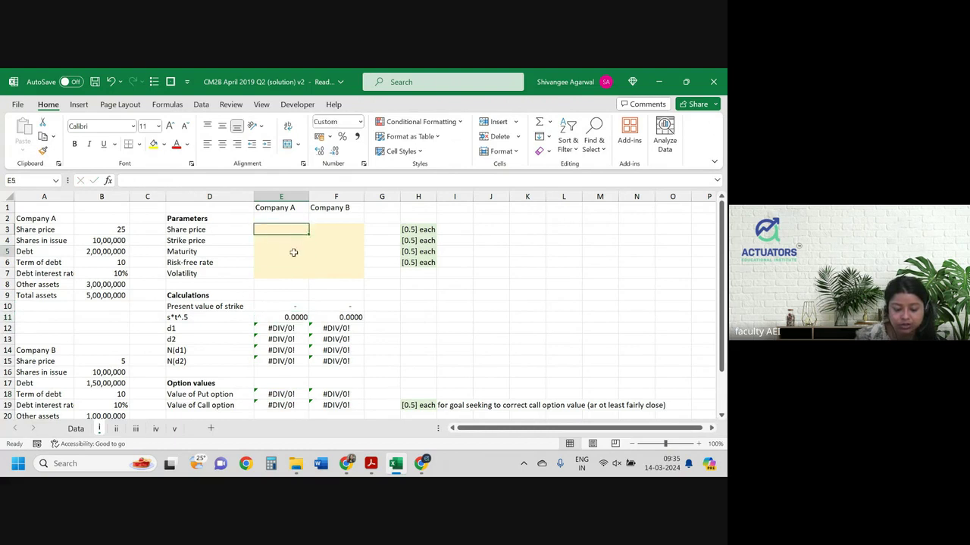
pyautogui.doubleClick(351, 316)
pyautogui.press('Return')
# - Review the parameter cells E3:F7 and Company A's volatility result in E21
pyautogui.moveTo(281, 228)
pyautogui.mouseDown()
pyautogui.moveTo(336, 277)
pyautogui.moveTo(353, 272)
pyautogui.mouseUp()
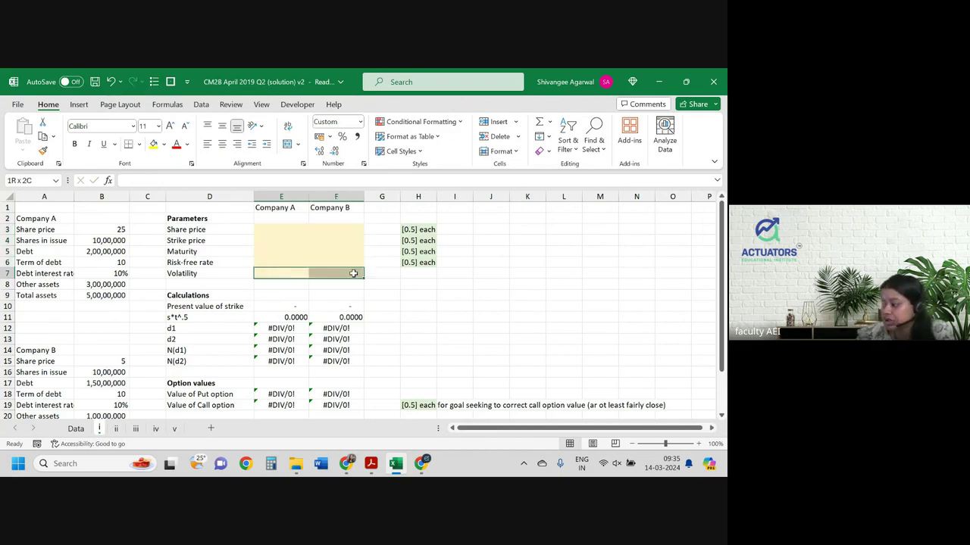
pyautogui.scroll(-2, 334, 356)
pyautogui.click(282, 360)
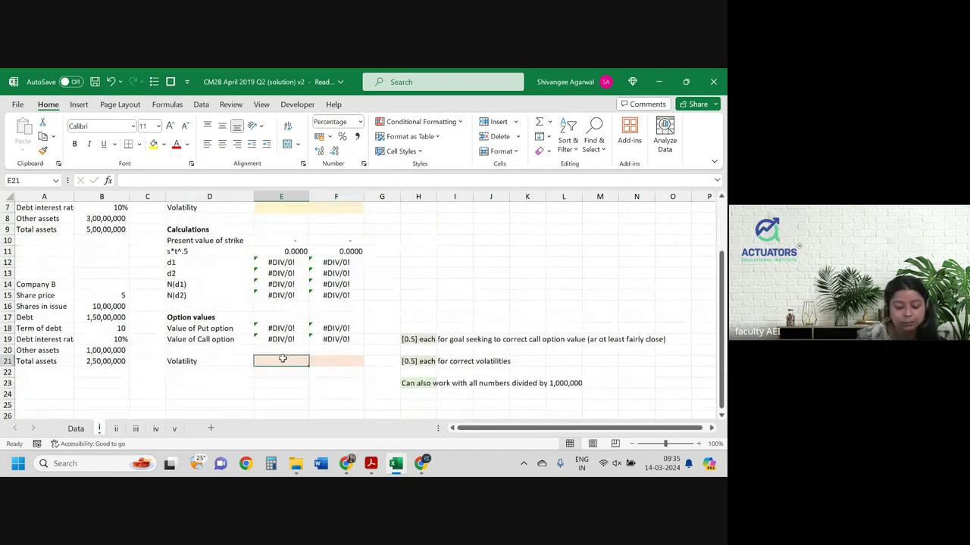
pyautogui.scroll(2, 282, 360)
pyautogui.scroll(-2, 289, 332)
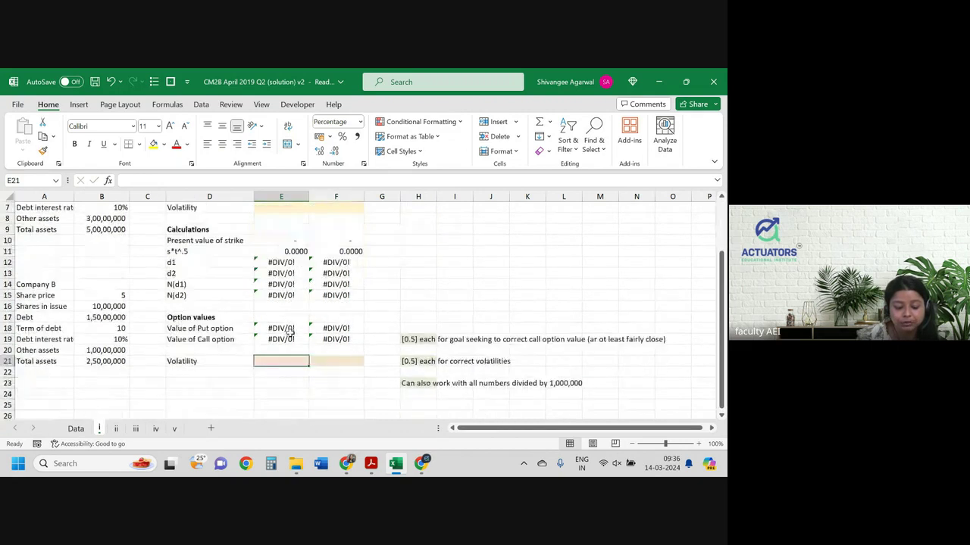
pyautogui.scroll(2, 289, 331)
# - Begin a formula in Company A's share price cell E3, then cancel it
pyautogui.click(279, 228)
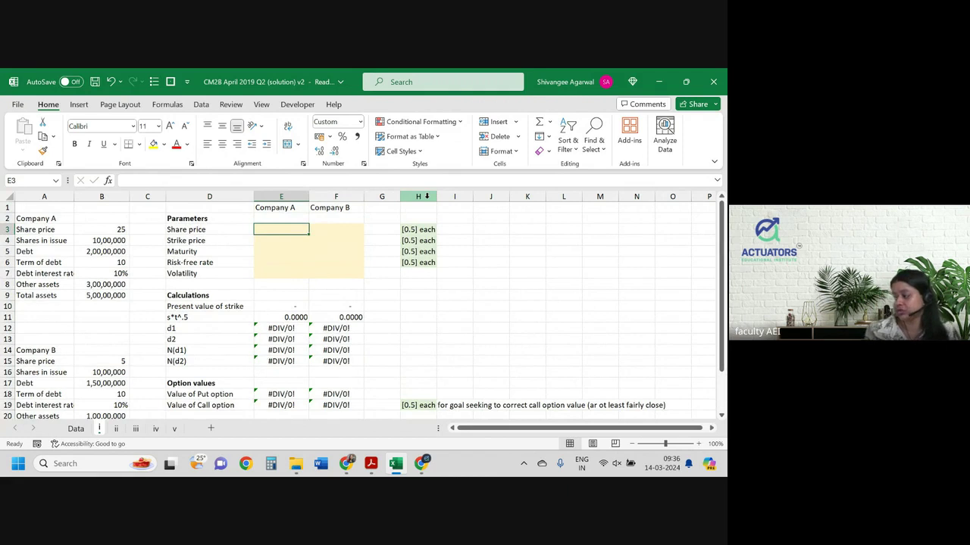
pyautogui.write('=')
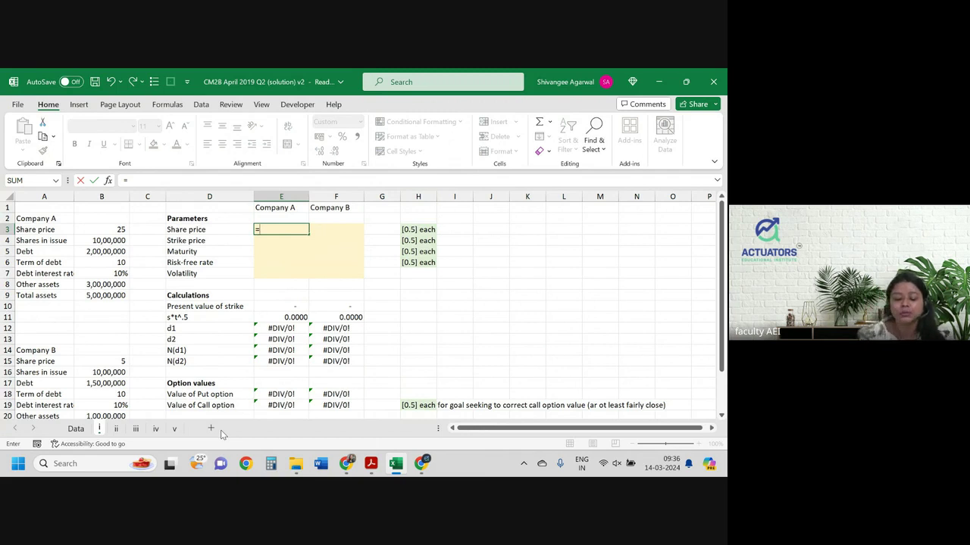
pyautogui.press('Escape')
pyautogui.press('Down')
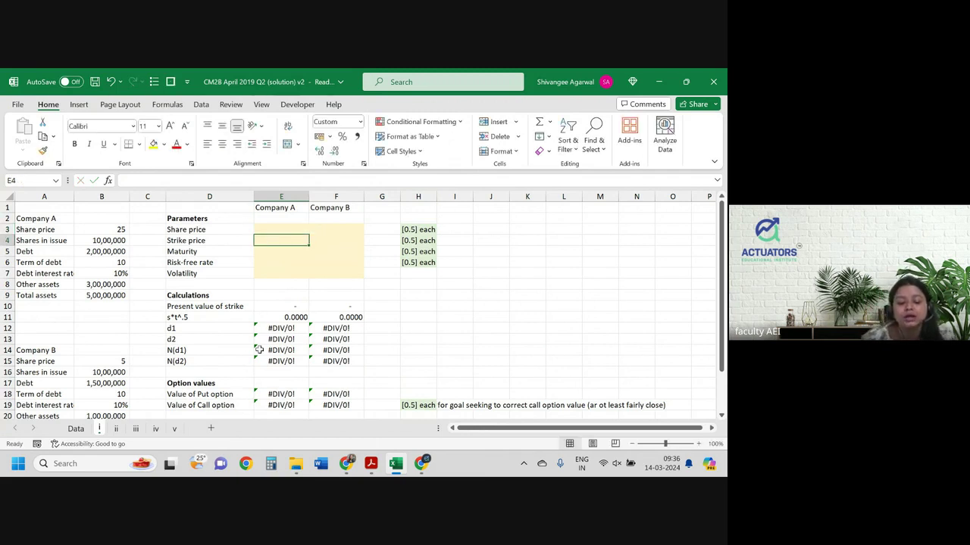
# - Inspect Company A's d1 formula in E12, then start a formula in E3
pyautogui.doubleClick(276, 331)
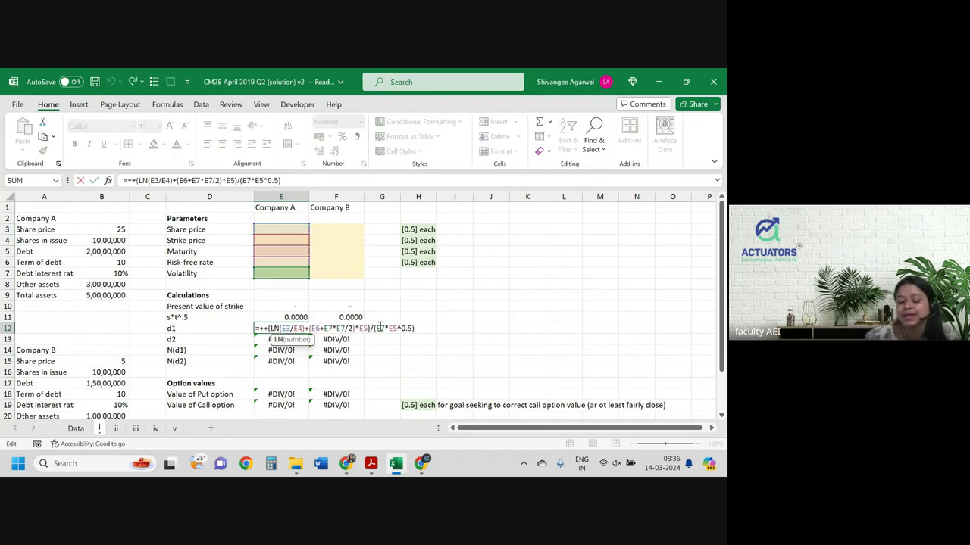
pyautogui.press('Return')
pyautogui.click(287, 231)
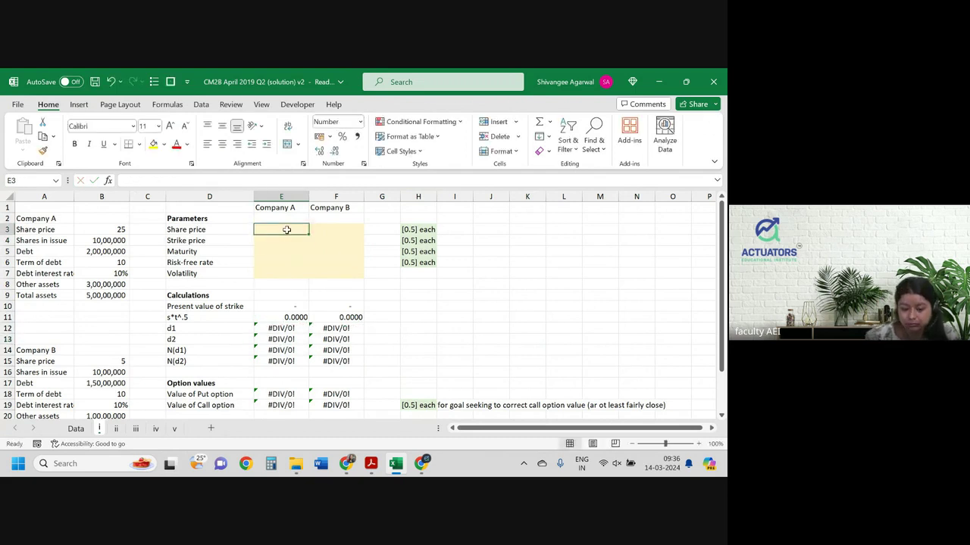
pyautogui.write('=')
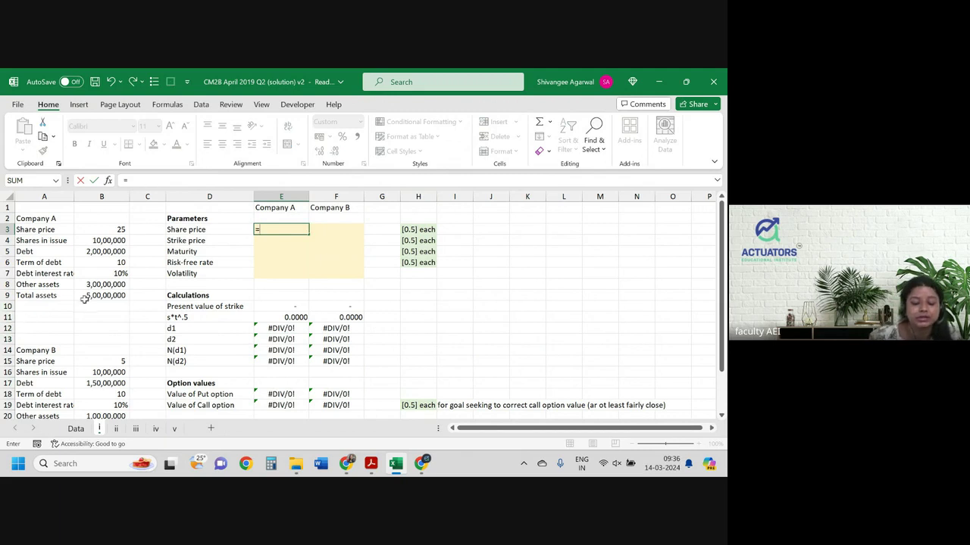
# - Link Company A's share price in E3 to its total assets B9, giving 5,00,00,000
pyautogui.click(81, 295)
pyautogui.press('Return')
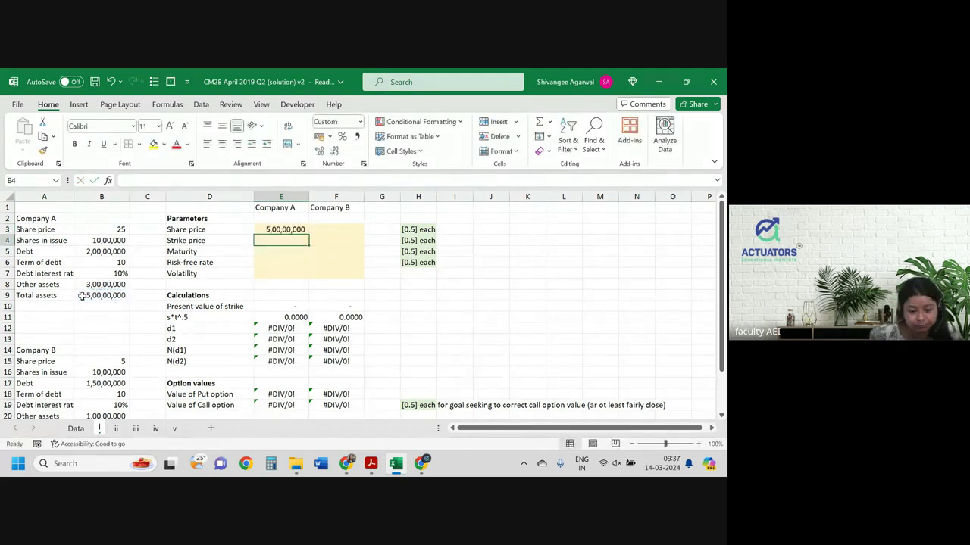
pyautogui.press('Up')
pyautogui.press('Right')
# - Link Company B's share price in F3 to its total assets B21, giving 2,50,00,000
pyautogui.write('=')
pyautogui.press('Left')
pyautogui.press('Left')
pyautogui.press('Left')
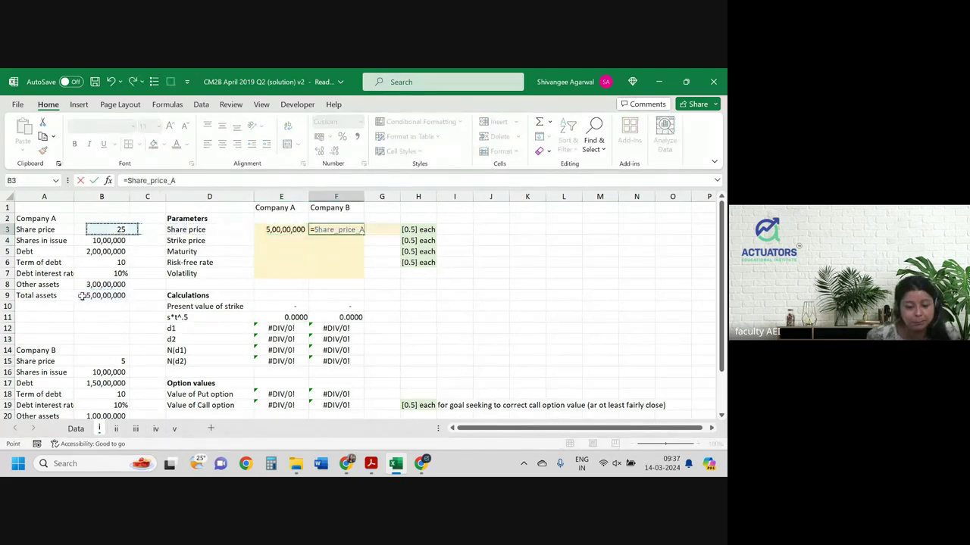
pyautogui.hotkey('ctrl', 'Down')
pyautogui.hotkey('ctrl', 'Down')
pyautogui.press('Down')
pyautogui.press('Down')
pyautogui.press('Down')
pyautogui.press('Down')
pyautogui.press('Down')
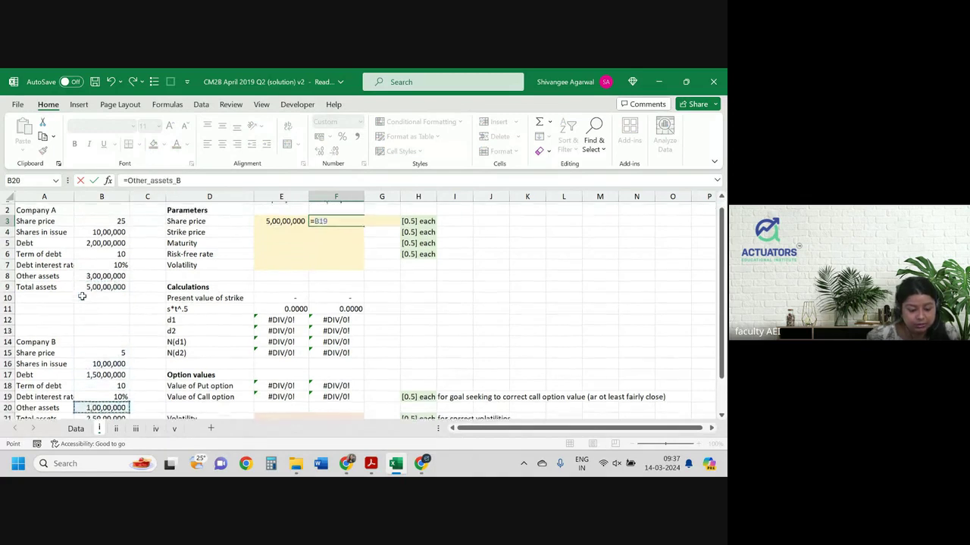
pyautogui.press('Down')
pyautogui.press('Return')
pyautogui.press('Up')
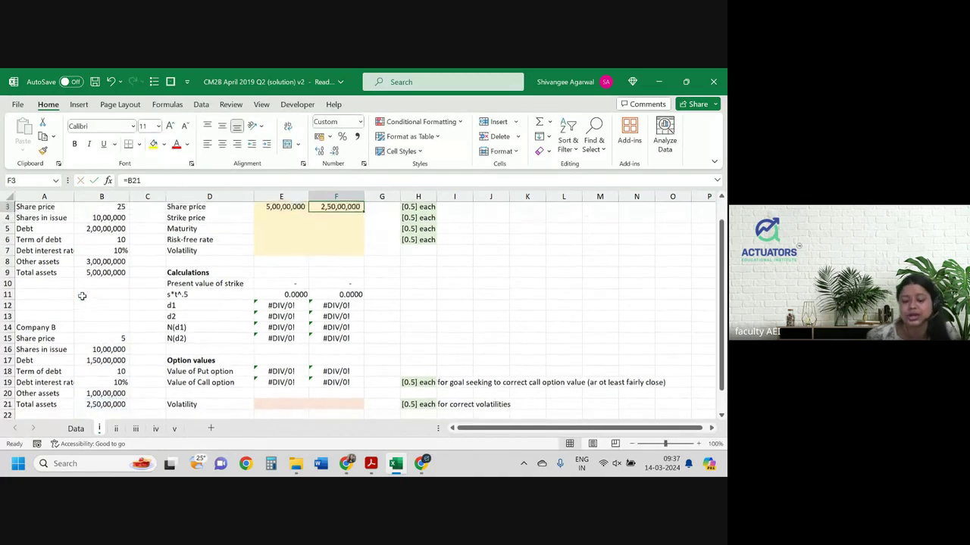
pyautogui.press('Up')
pyautogui.press('Up')
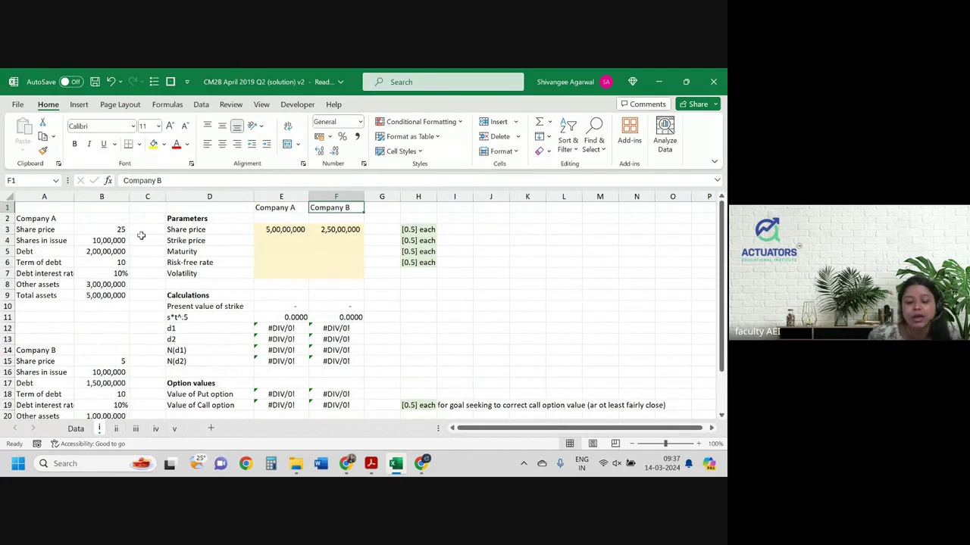
pyautogui.click(278, 239)
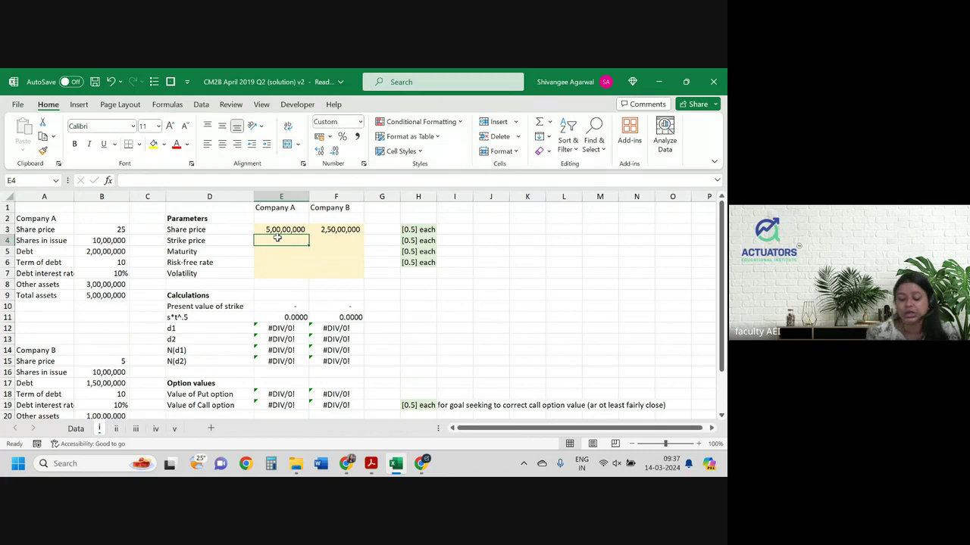
pyautogui.write('=')
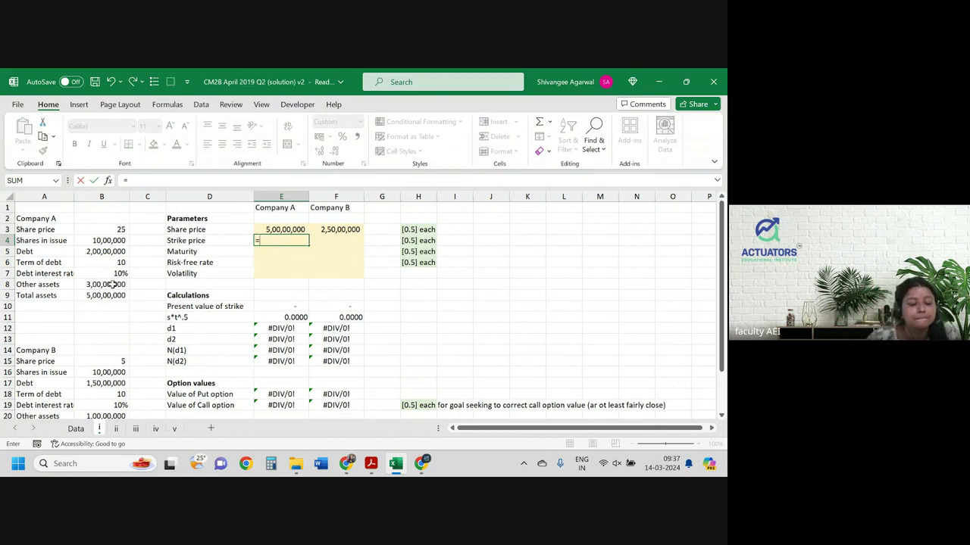
# - Enter =Debt_A*(1+B7)^Term_of_debt_A in E4, giving a 5,18,74,849 strike price
pyautogui.click(114, 253)
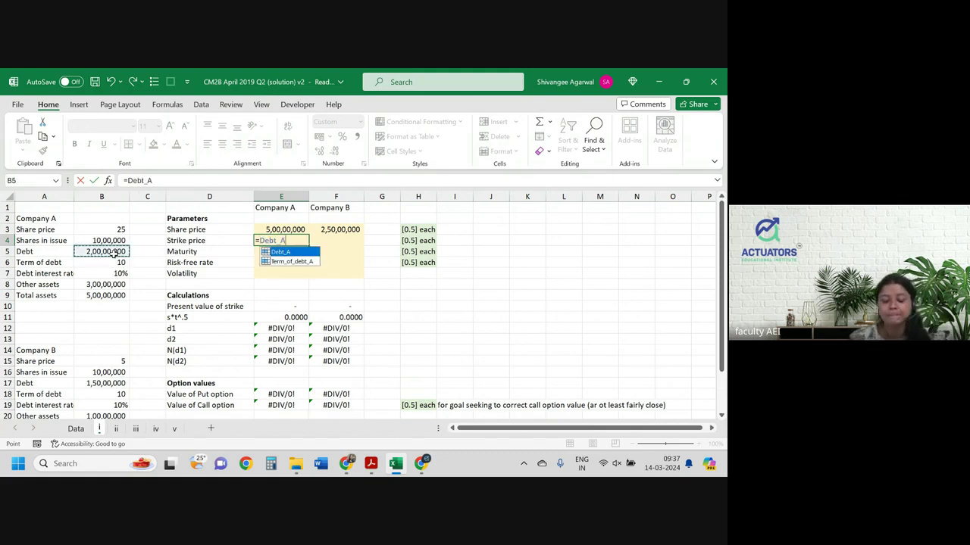
pyautogui.write('*')
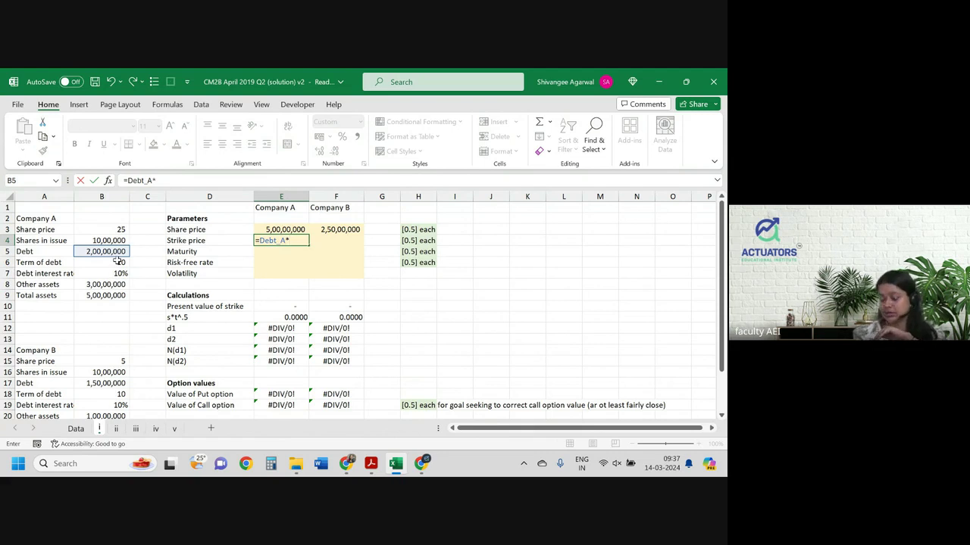
pyautogui.write('(1')
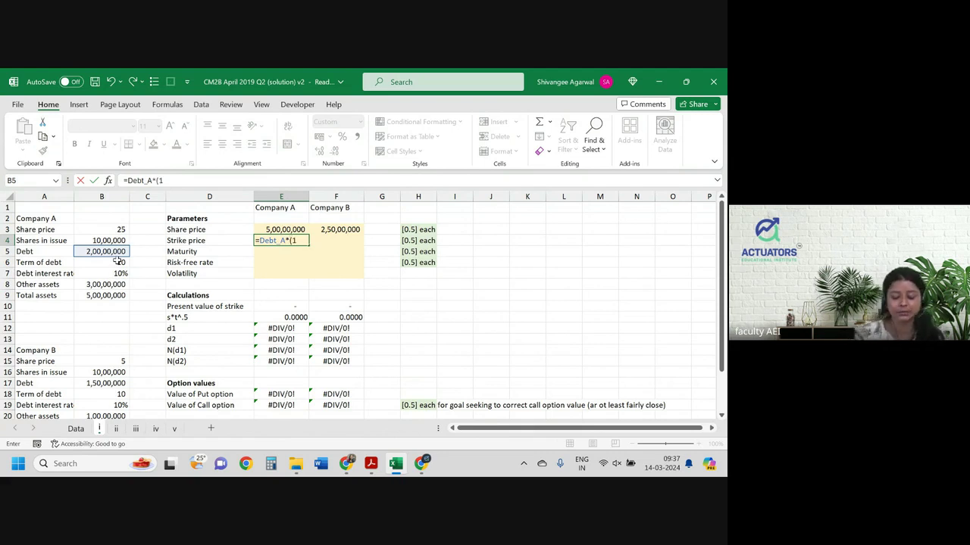
pyautogui.write('+')
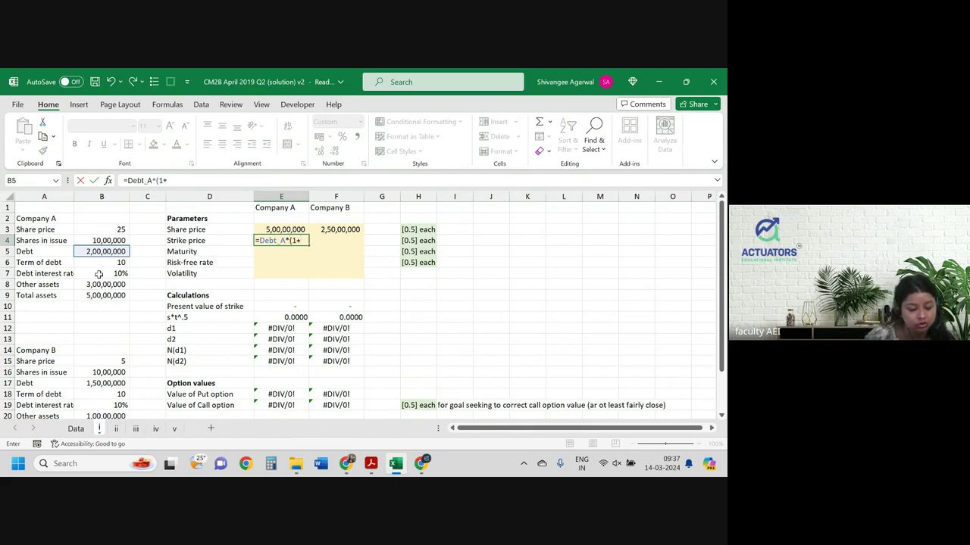
pyautogui.click(98, 274)
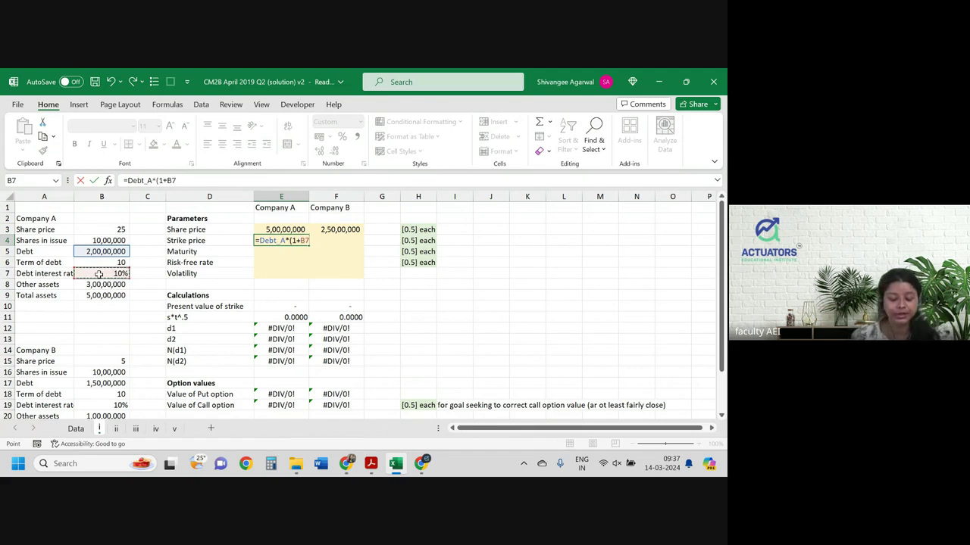
pyautogui.write(')')
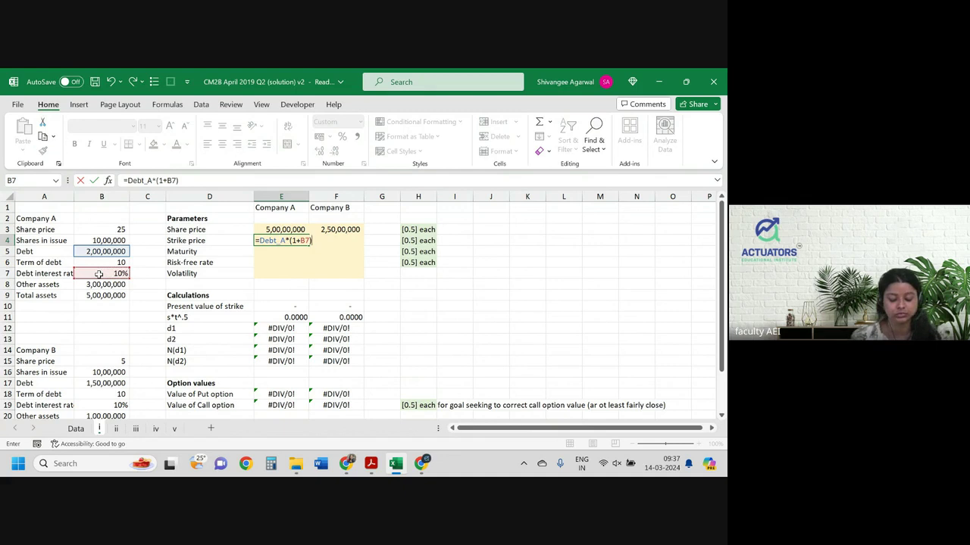
pyautogui.write('^')
pyautogui.click(99, 259)
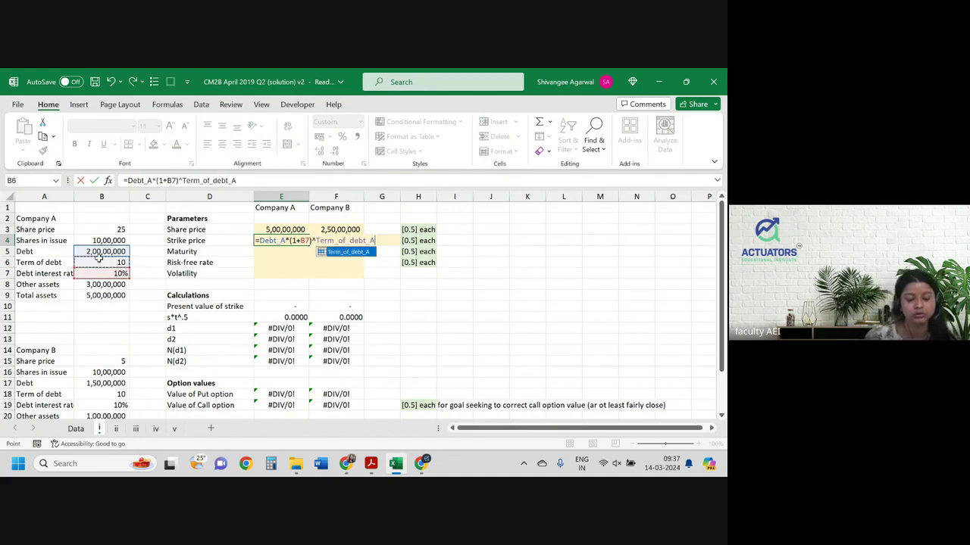
pyautogui.press('Return')
pyautogui.press('Up')
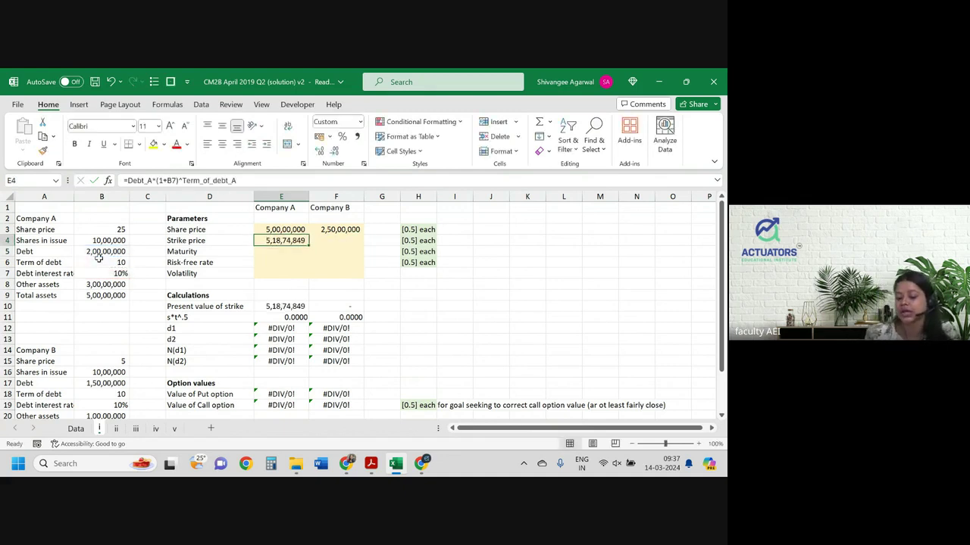
# - Enter =Debt_B*(1+B19)^Term_of_debt_B in F4, giving a 3,89,06,137 strike price
pyautogui.press('Right')
pyautogui.write('=')
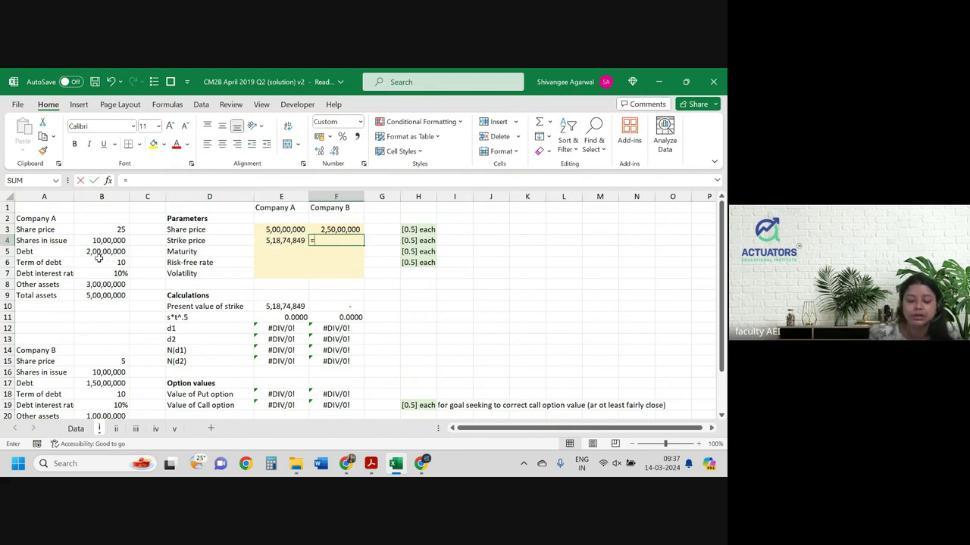
pyautogui.click(101, 382)
pyautogui.write('*(1+')
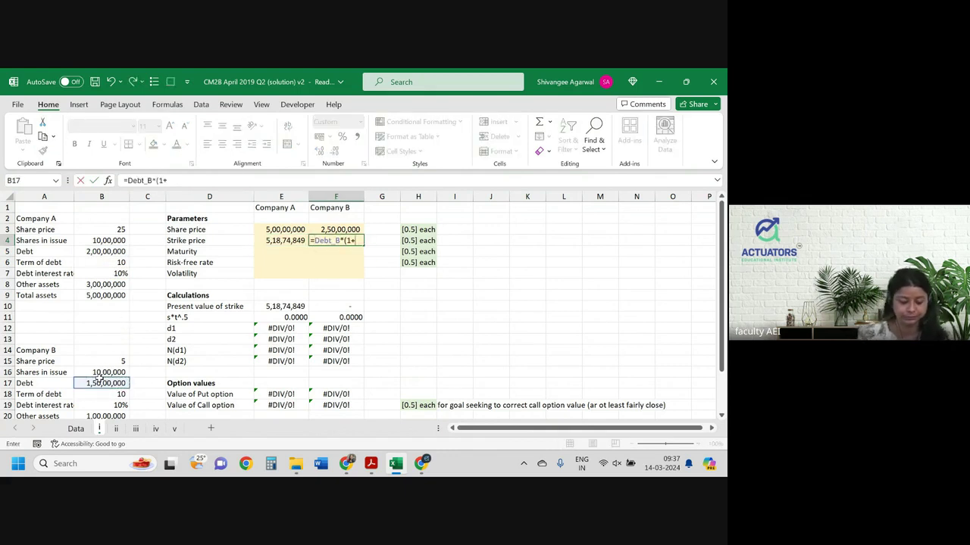
pyautogui.click(114, 406)
pyautogui.write(')^')
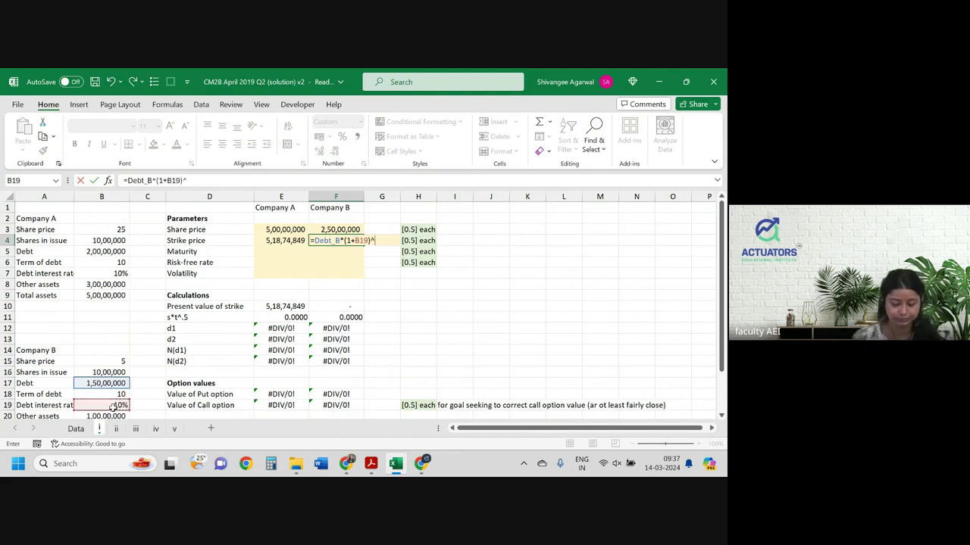
pyautogui.click(100, 392)
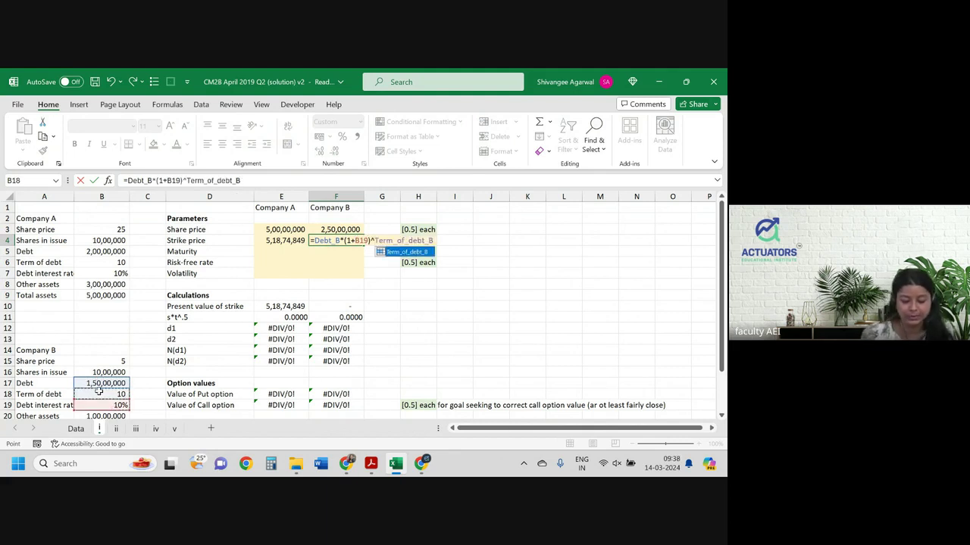
pyautogui.press('Return')
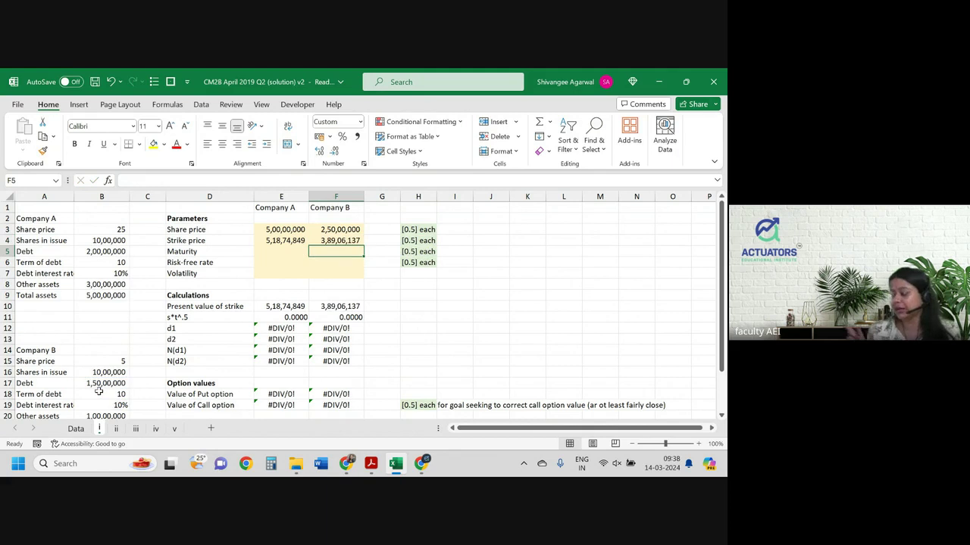
# - Set maturity to =Term_of_debt_A in E5 and =Term_of_debt_B in F5
pyautogui.press('Return')
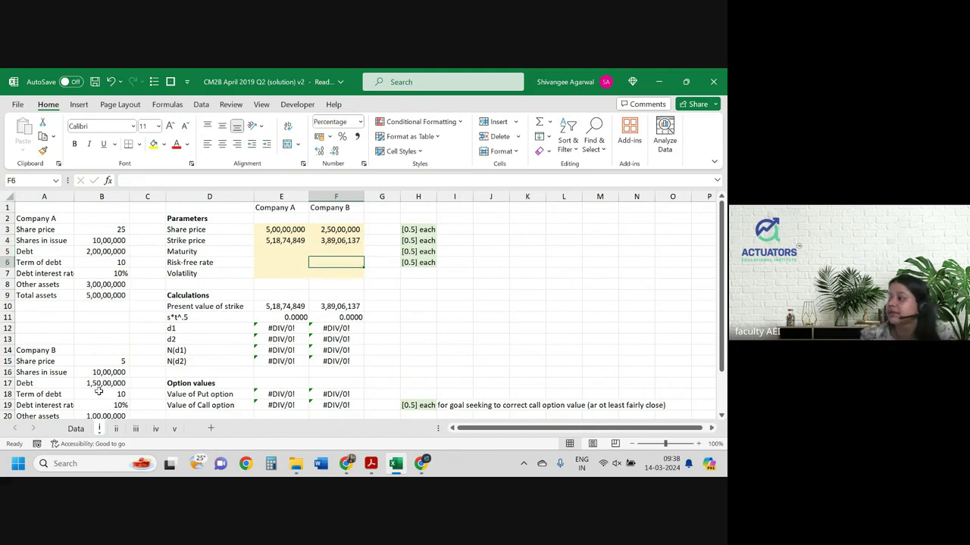
pyautogui.press('Up')
pyautogui.press('Left')
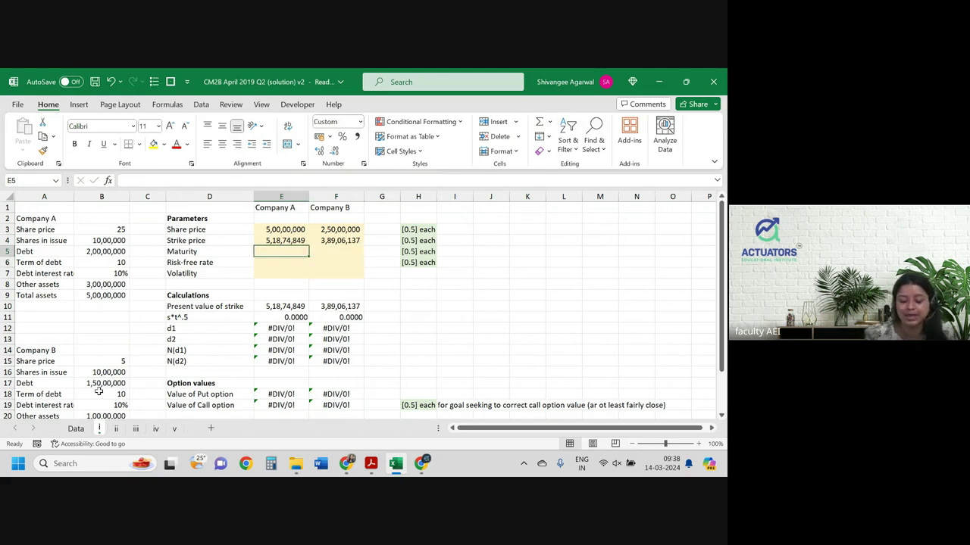
pyautogui.write('=ter')
pyautogui.press('Tab')
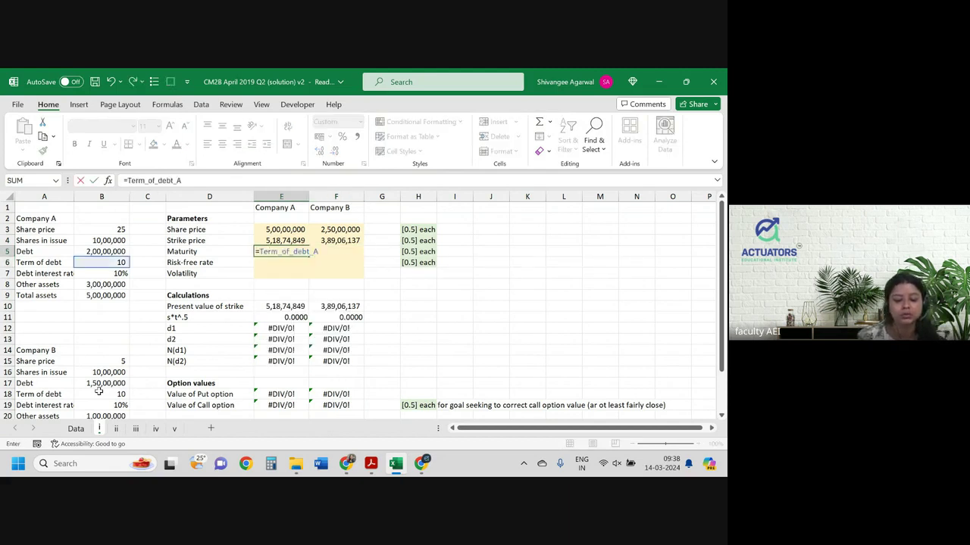
pyautogui.press('Tab')
pyautogui.write('=te')
pyautogui.press('BackSpace')
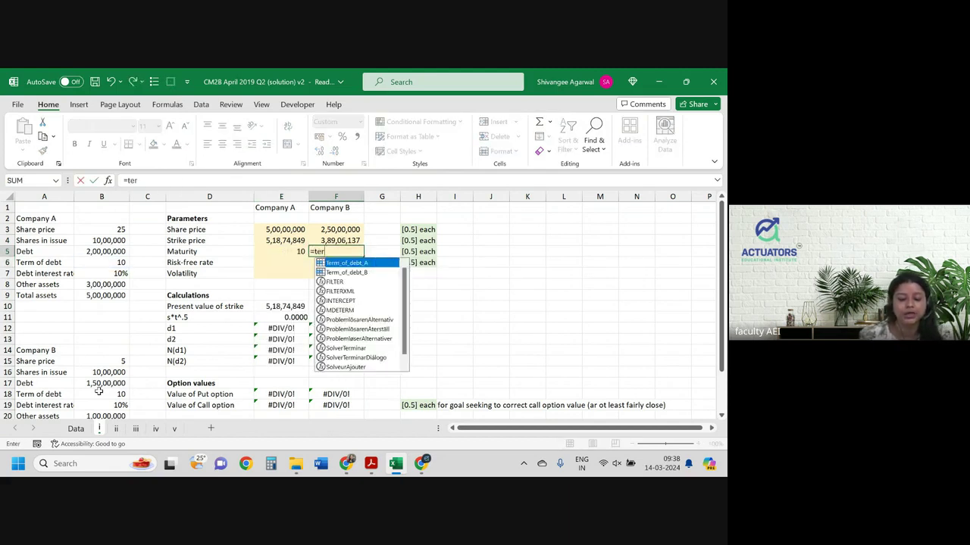
pyautogui.press('Down')
pyautogui.press('Tab')
pyautogui.press('Return')
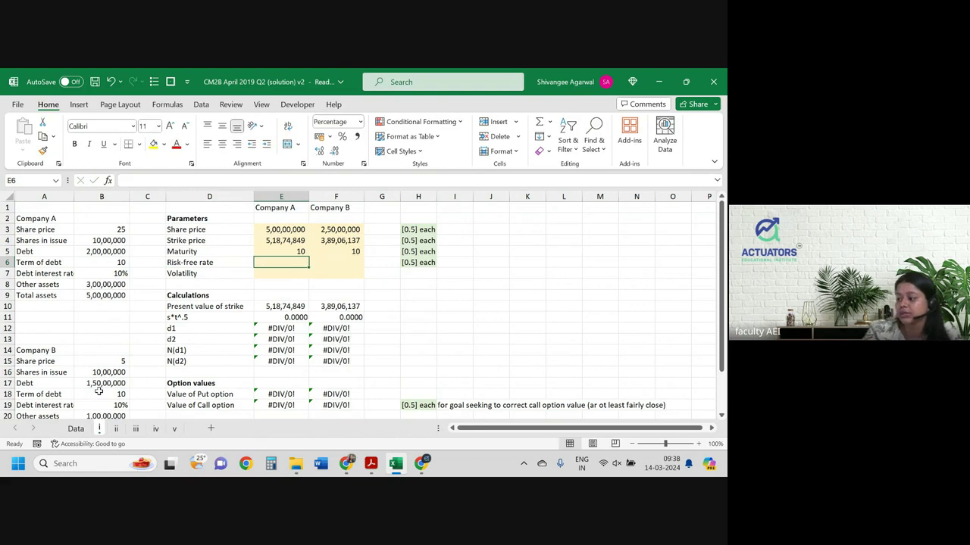
# - Enter a 6% risk-free rate for both companies in E6 and F6
pyautogui.hotkey('alt', 'Tab')
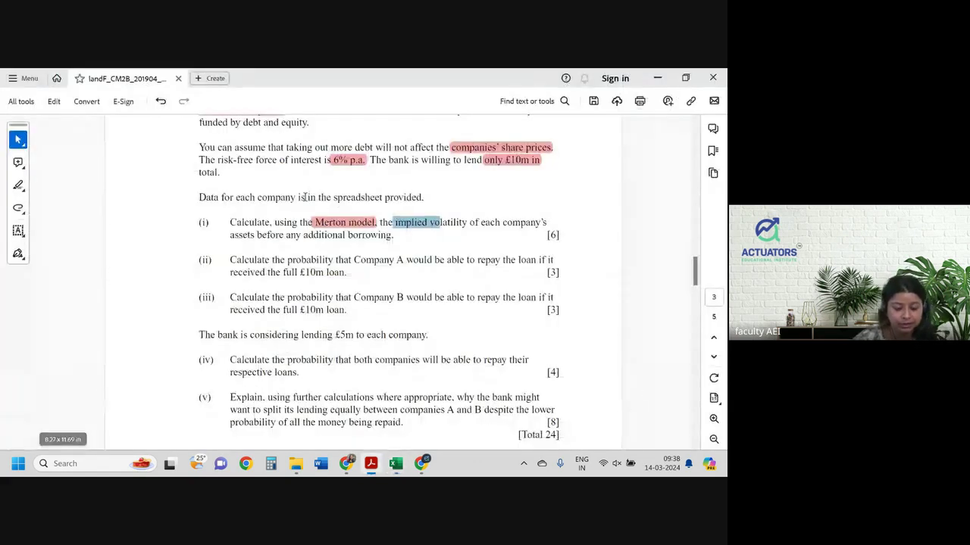
pyautogui.hotkey('alt', 'Tab')
pyautogui.write('6%')
pyautogui.press('Tab')
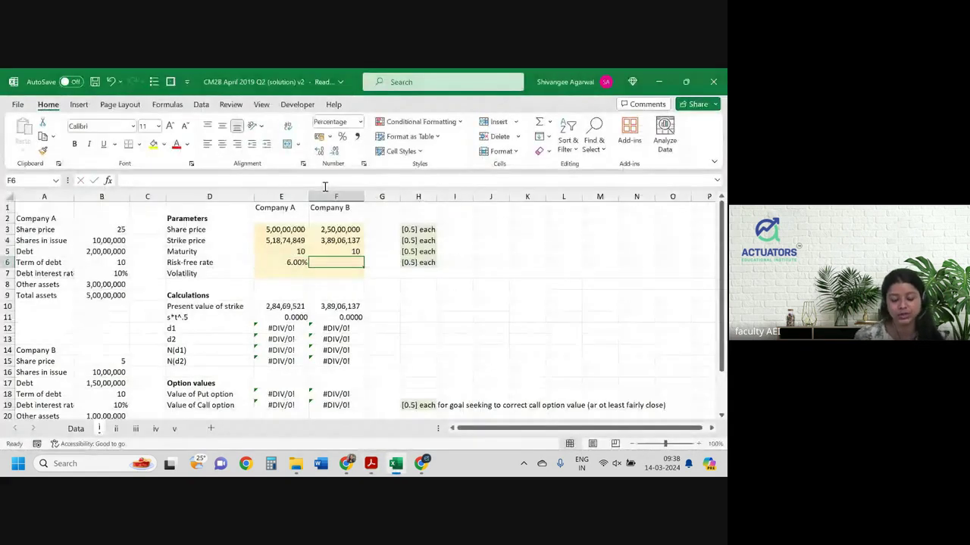
pyautogui.write('6%')
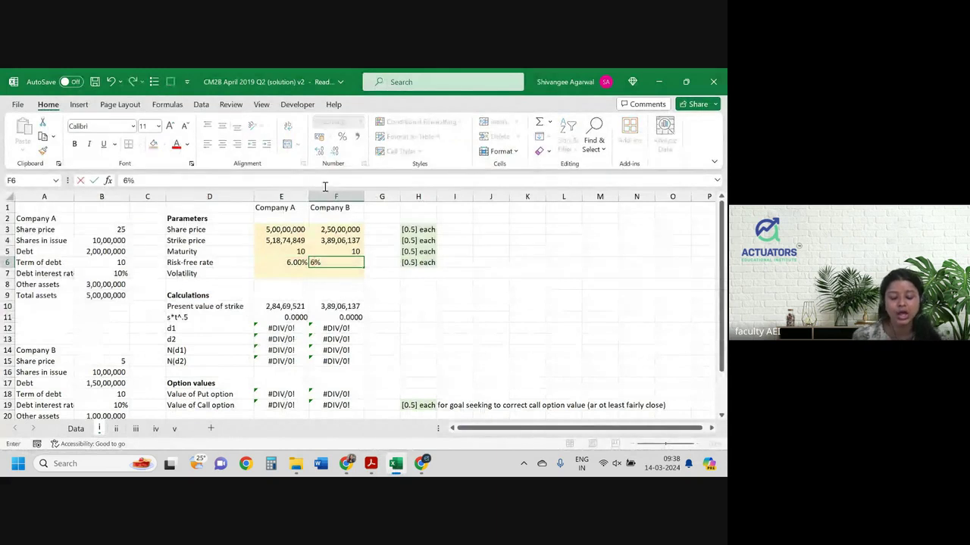
pyautogui.press('Return')
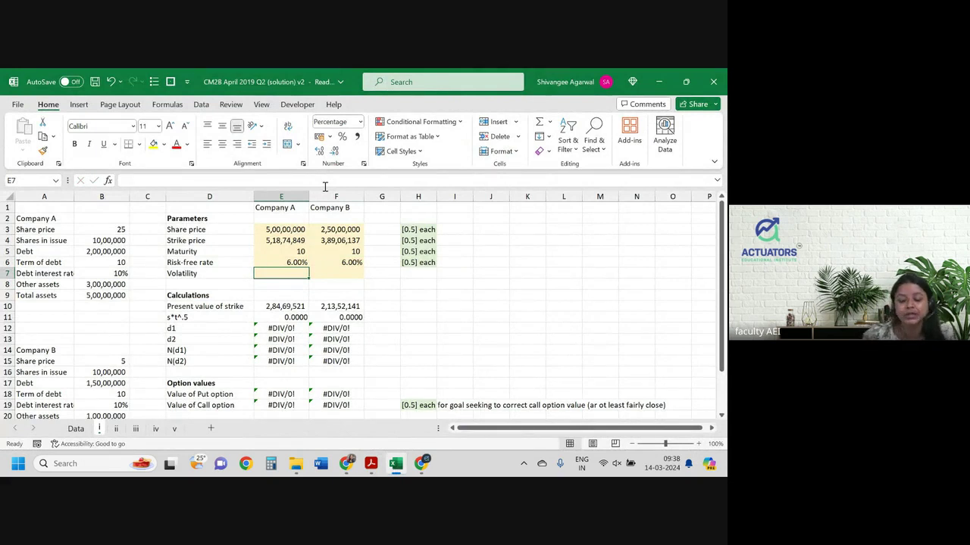
pyautogui.scroll(-2, 350, 210)
# - Enter 10% in E7, giving Company A a put of 1,76,965 and call of 2,17,07,444
pyautogui.click(281, 359)
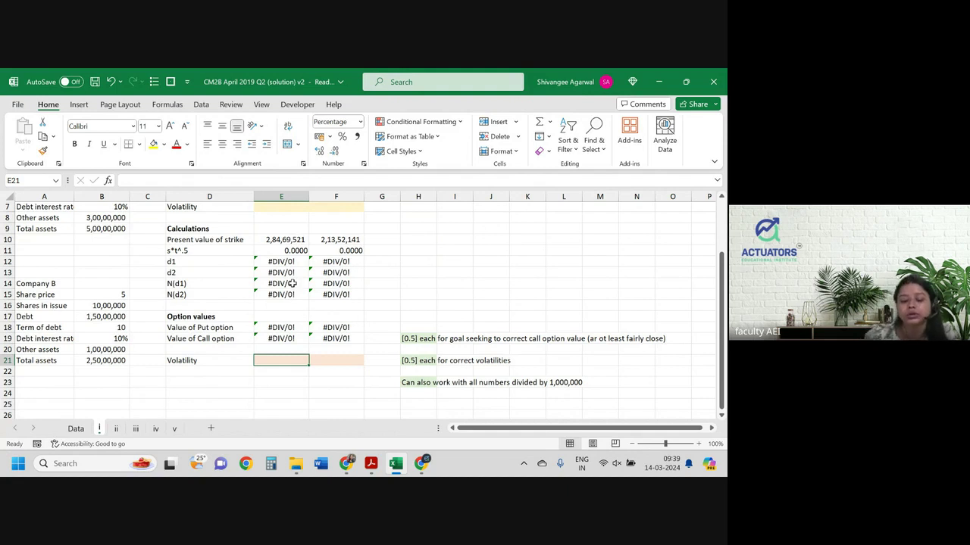
pyautogui.scroll(1, 304, 324)
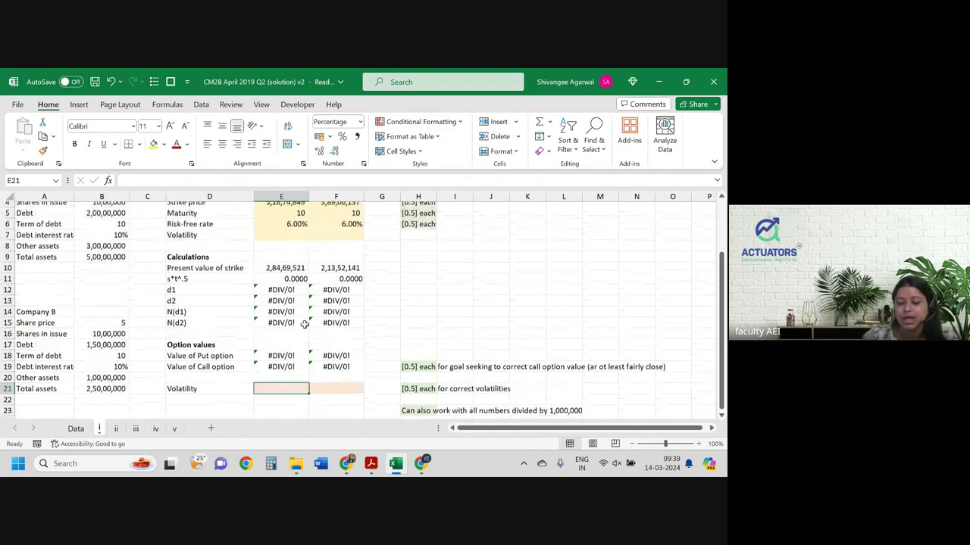
pyautogui.click(276, 238)
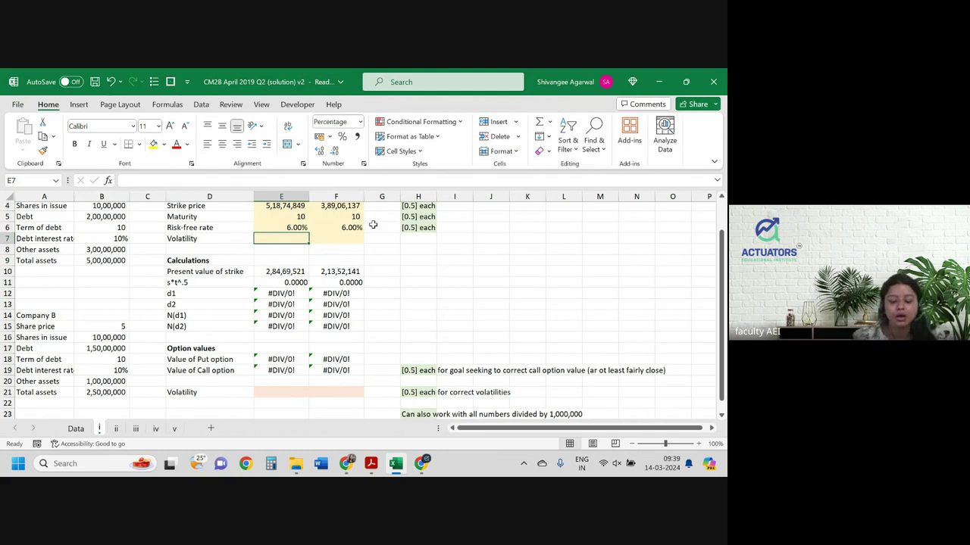
pyautogui.write('10%')
pyautogui.press('Return')
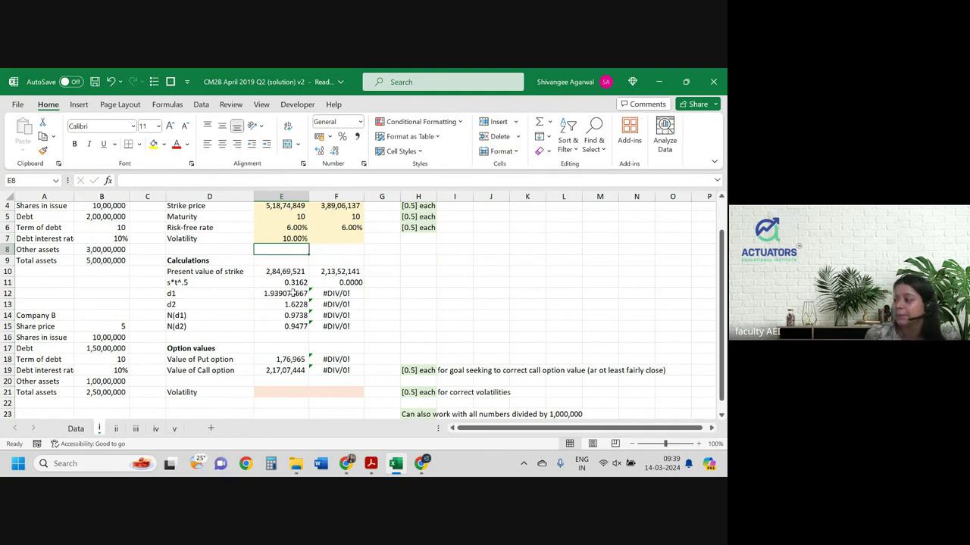
pyautogui.scroll(1, 291, 293)
pyautogui.scroll(-1, 292, 303)
pyautogui.scroll(1, 288, 364)
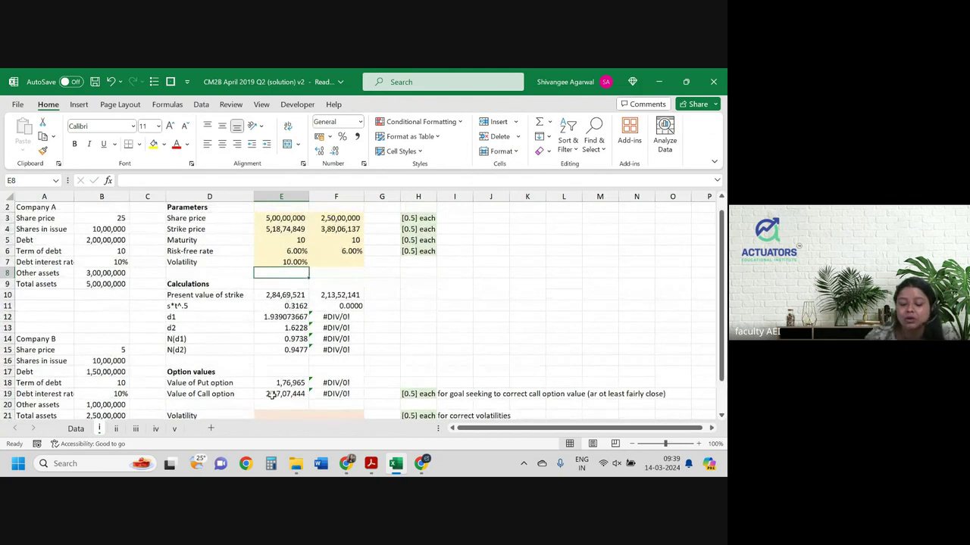
pyautogui.click(271, 396)
pyautogui.doubleClick(271, 394)
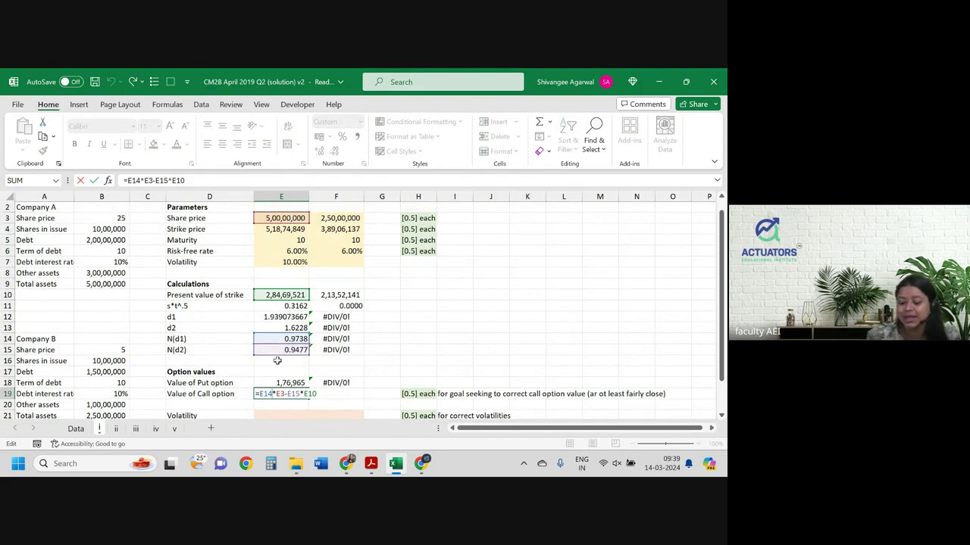
pyautogui.press('Return')
pyautogui.press('Up')
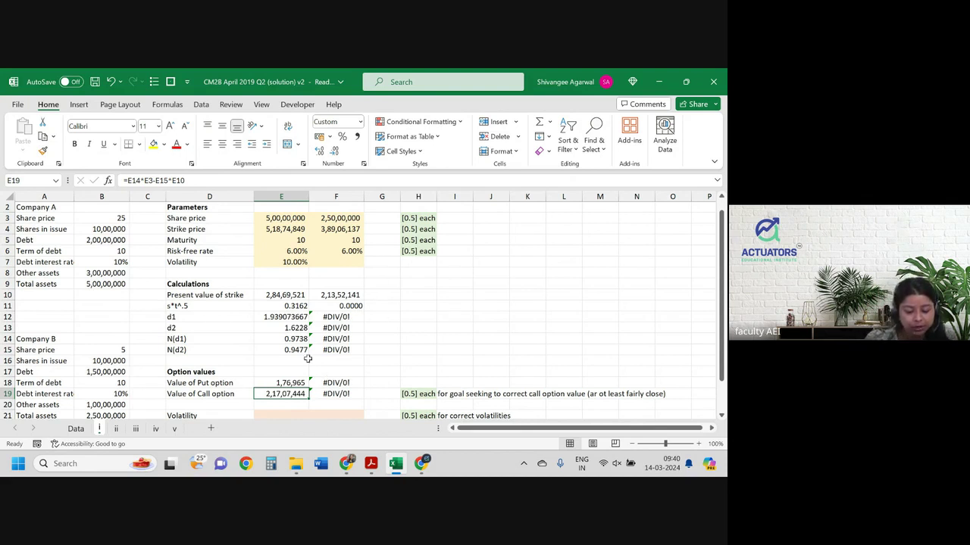
pyautogui.scroll(-1, 283, 377)
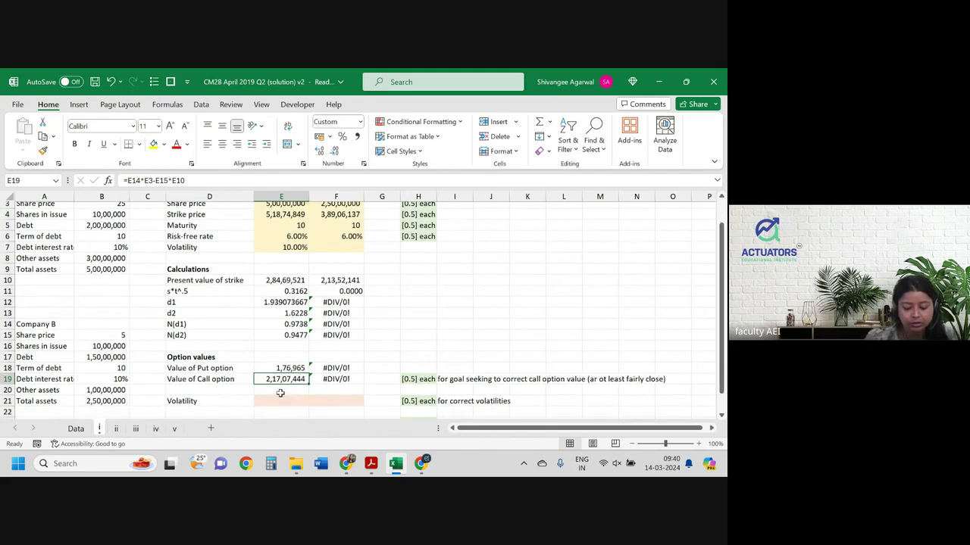
pyautogui.click(281, 393)
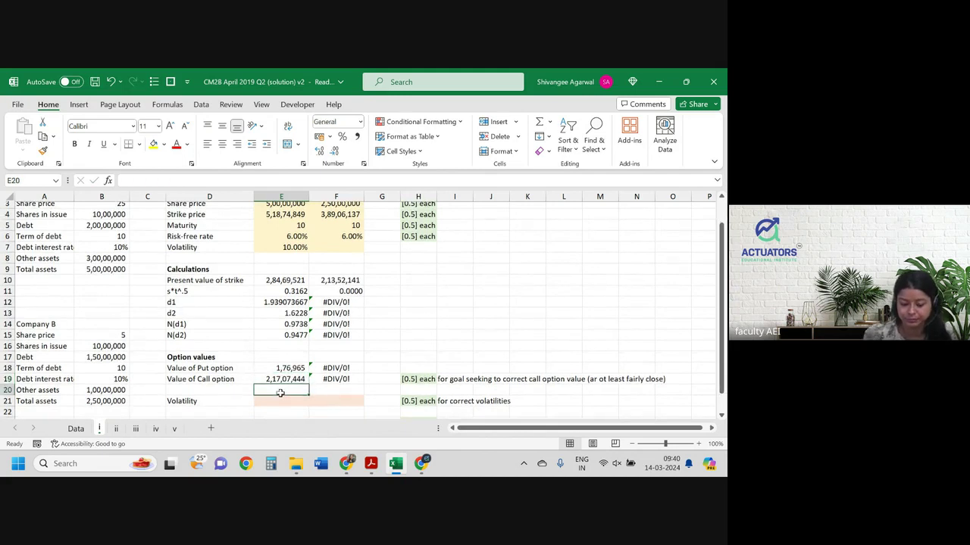
pyautogui.click(97, 206)
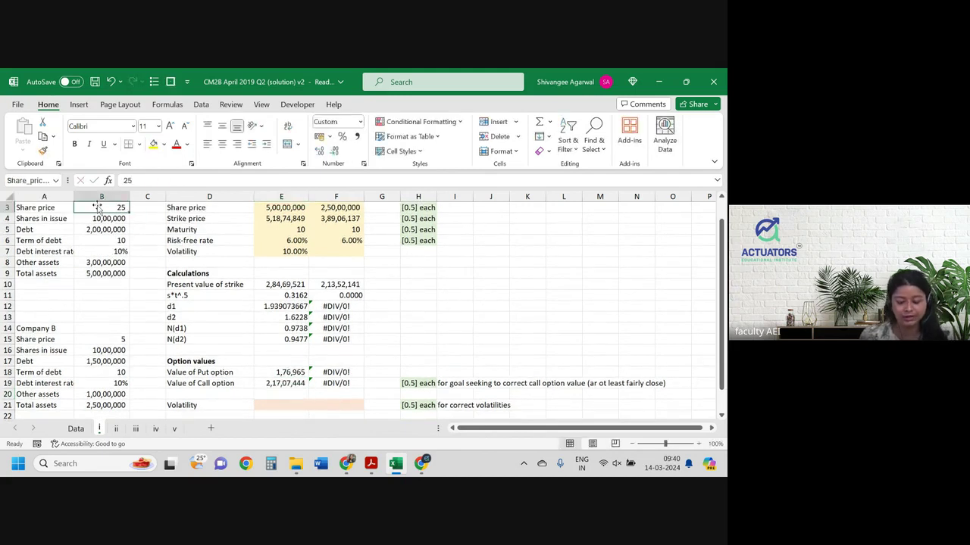
# - Enter =B3*B4 in E20 as Company A's equity value, showing 25000000
pyautogui.write('*')
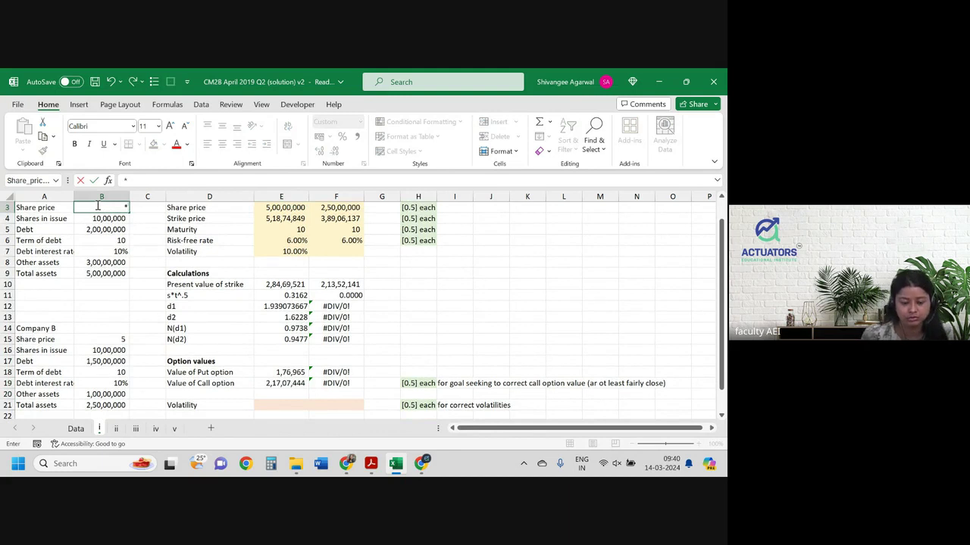
pyautogui.press('Escape')
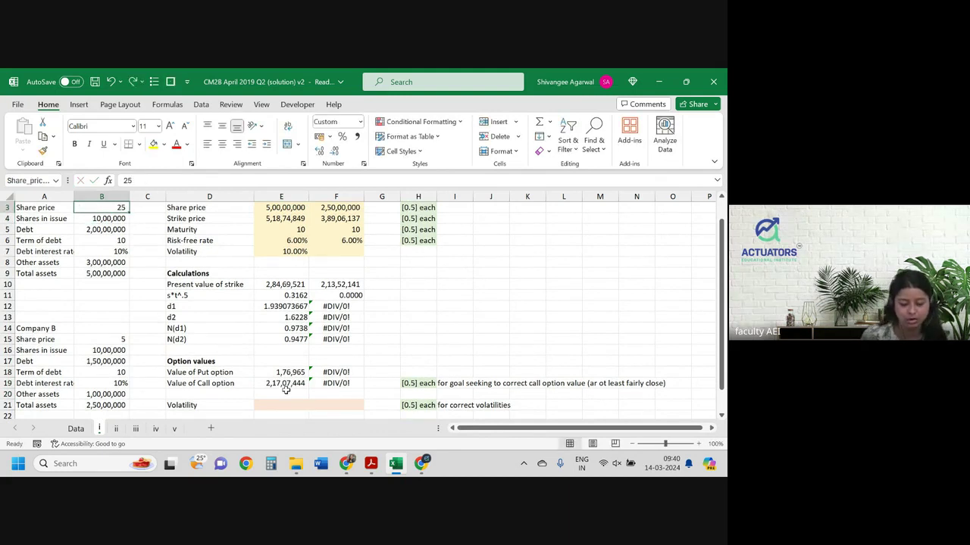
pyautogui.click(284, 392)
pyautogui.write('=')
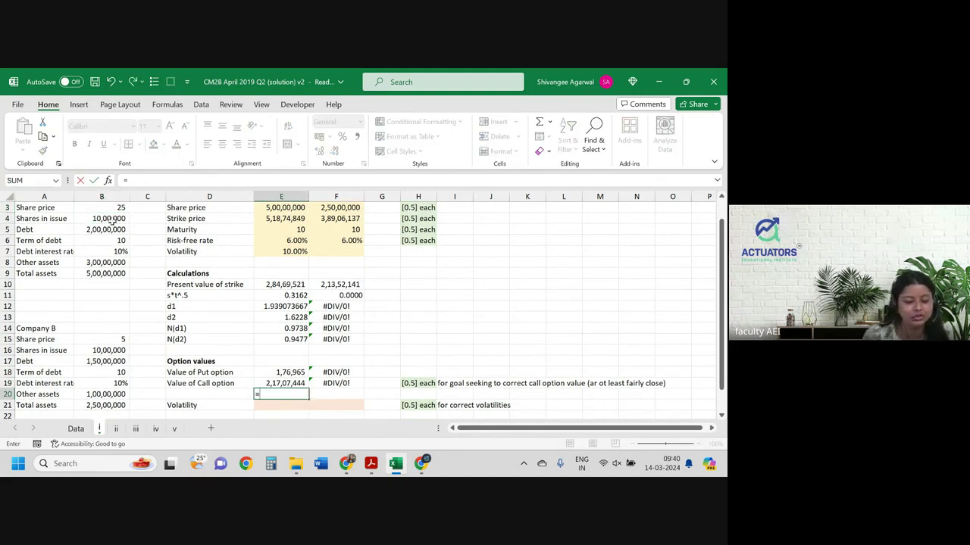
pyautogui.click(108, 208)
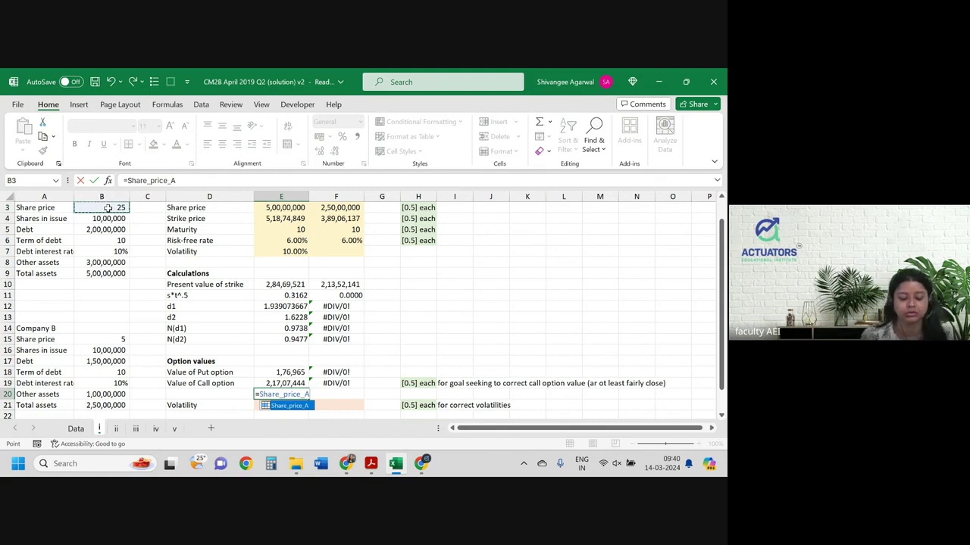
pyautogui.write('*')
pyautogui.click(99, 220)
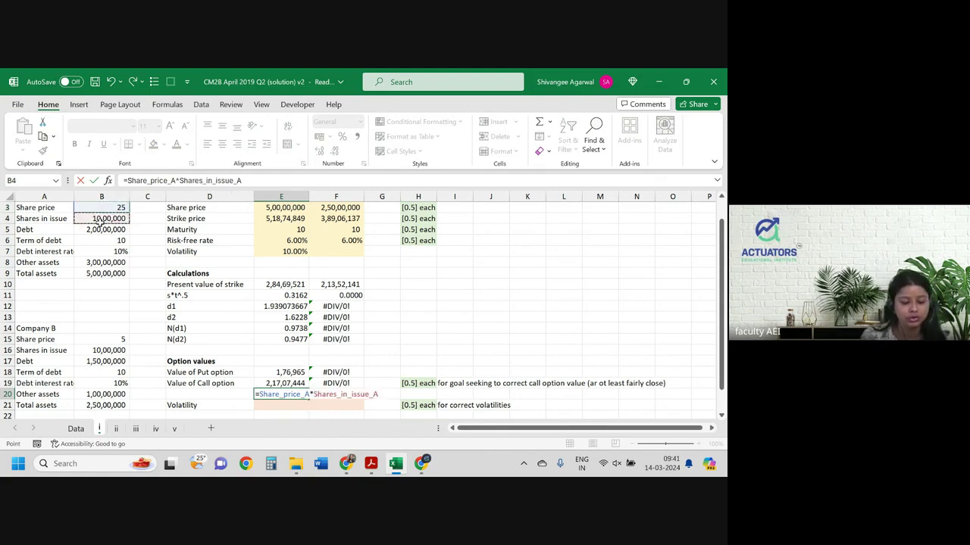
pyautogui.press('Return')
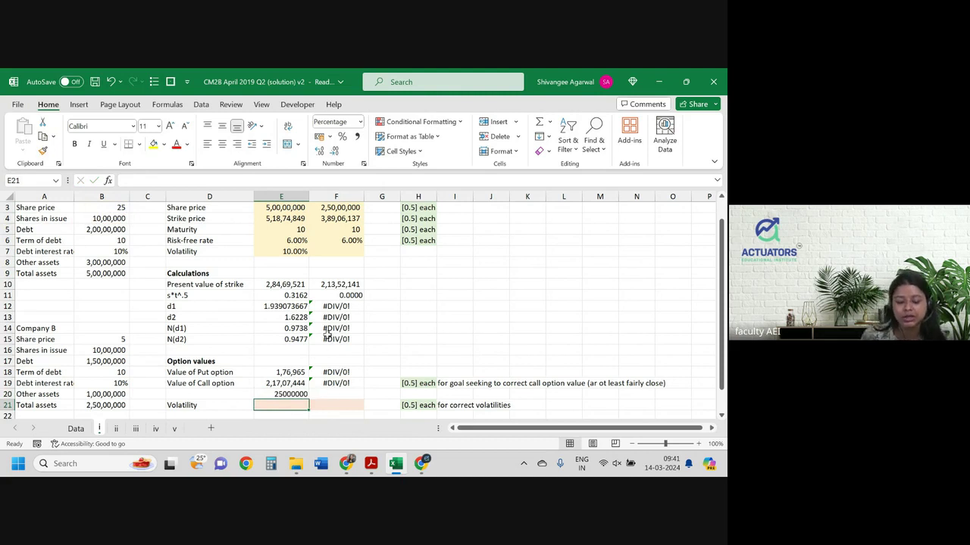
# - Copy Company A's 10% volatility across to Company B's cell F7
pyautogui.click(339, 250)
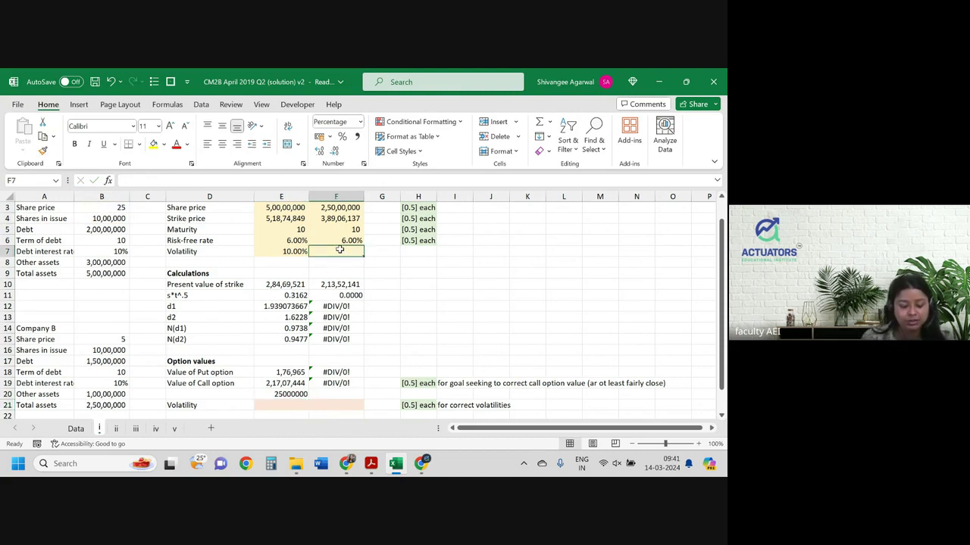
pyautogui.click(291, 251)
pyautogui.moveTo(308, 257); pyautogui.dragTo(364, 258)
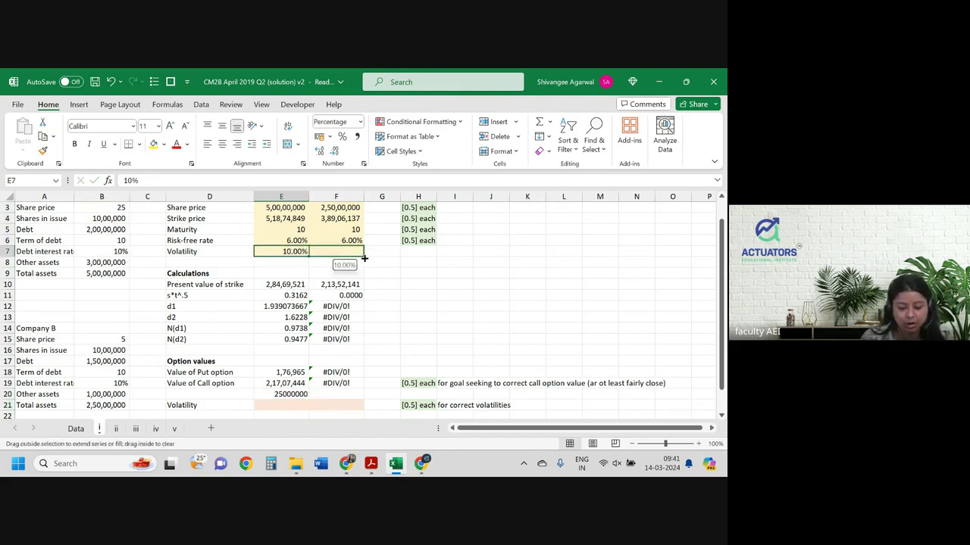
# - Enter =B15*B16 in F20 as Company B's equity value, showing 5000000
pyautogui.click(345, 394)
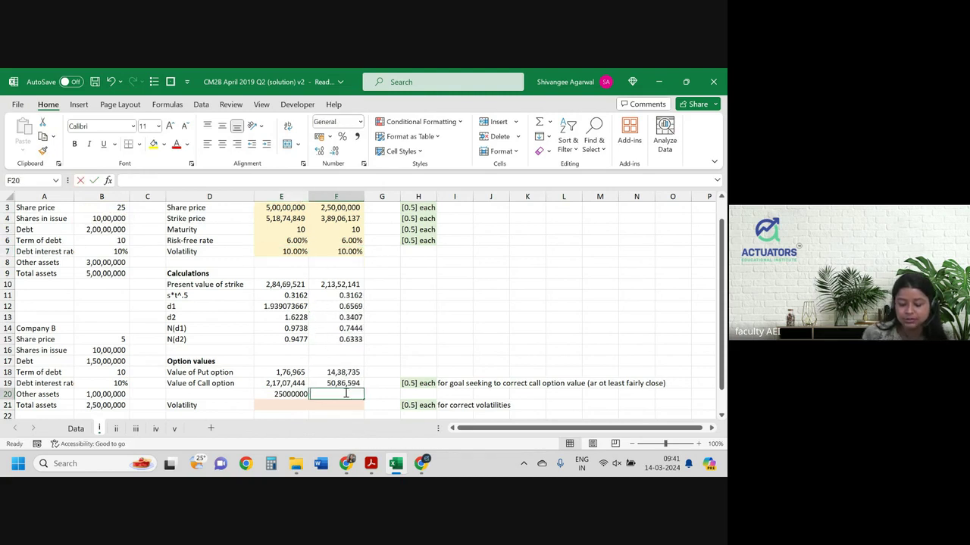
pyautogui.write('=')
pyautogui.click(109, 339)
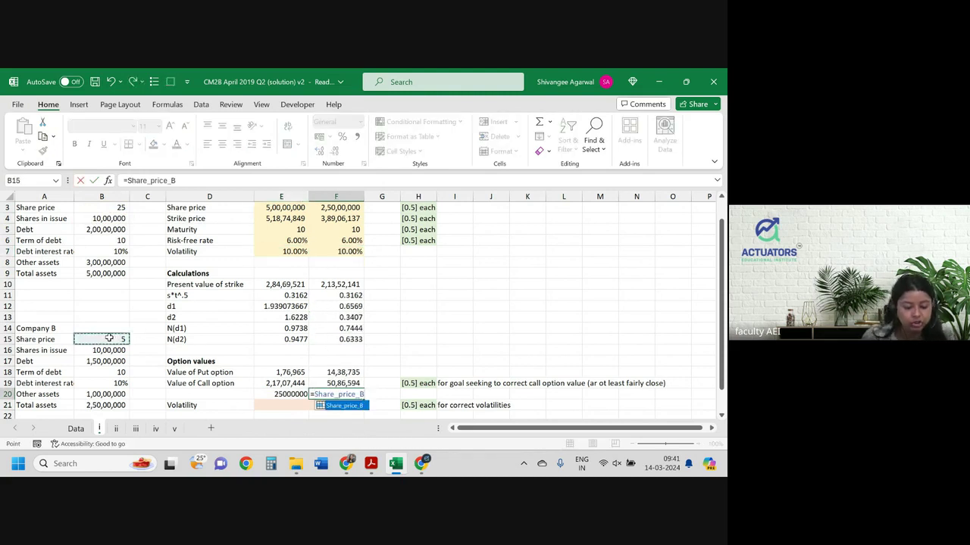
pyautogui.write('*')
pyautogui.click(117, 350)
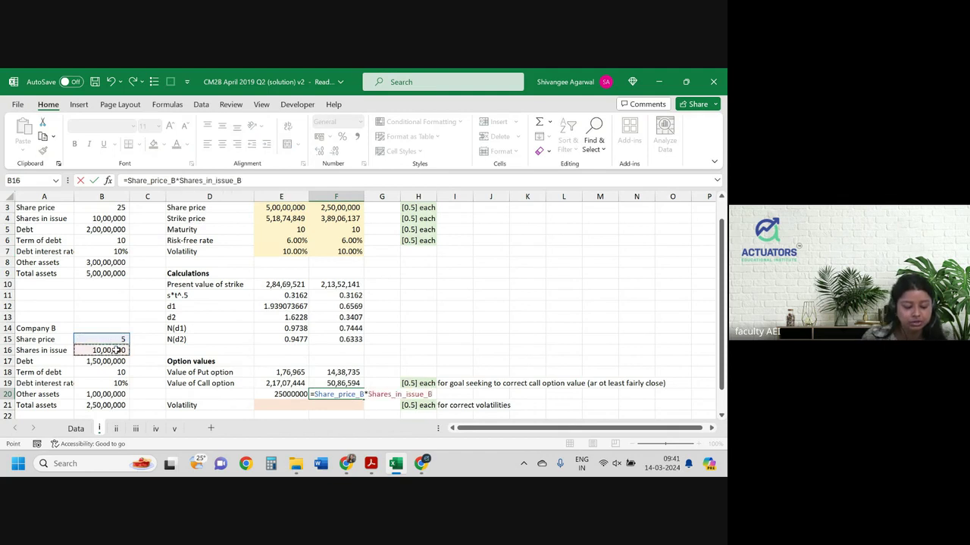
pyautogui.press('Return')
pyautogui.press('Up')
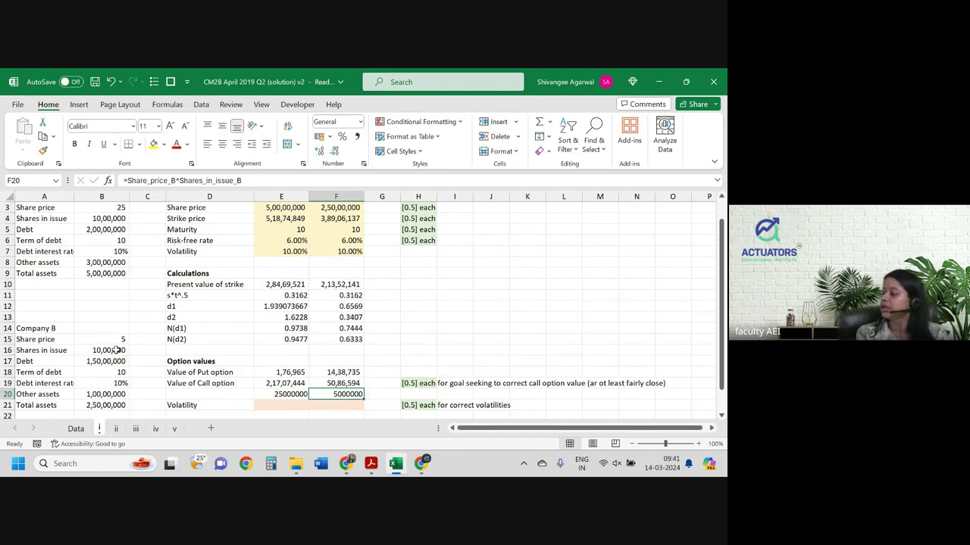
pyautogui.click(274, 385)
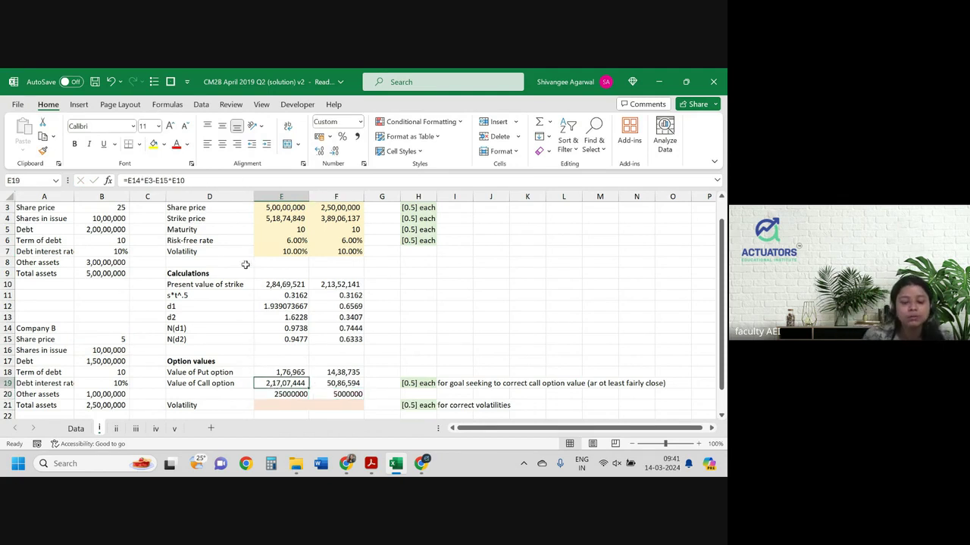
# - Goal Seek E19 to 25000000 by changing E7, giving Company A 23.45% volatility
pyautogui.click(201, 105)
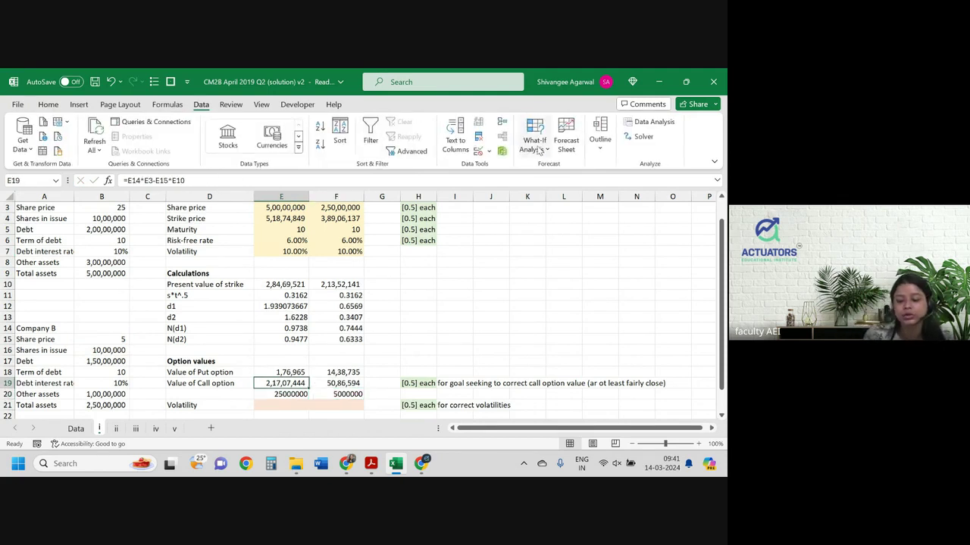
pyautogui.click(534, 142)
pyautogui.click(546, 182)
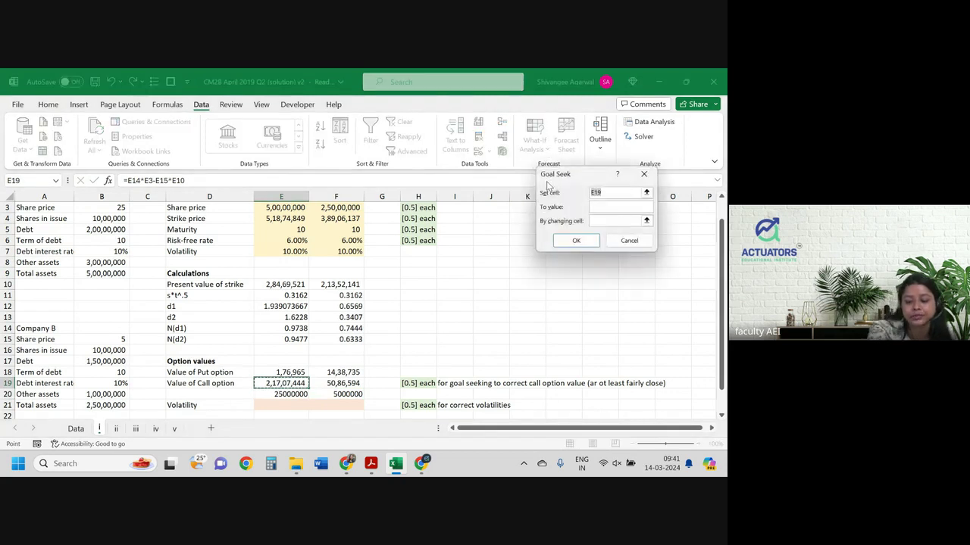
pyautogui.press('Tab')
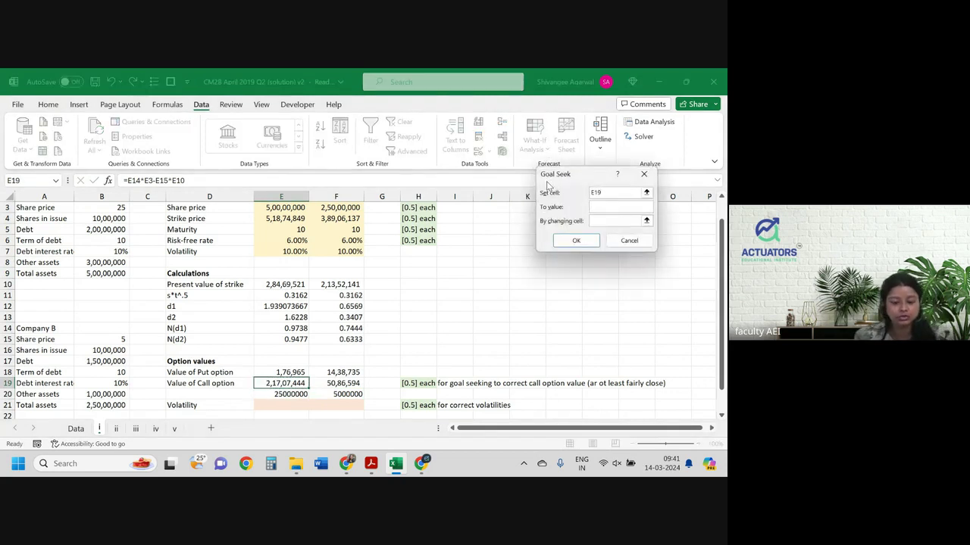
pyautogui.write('25')
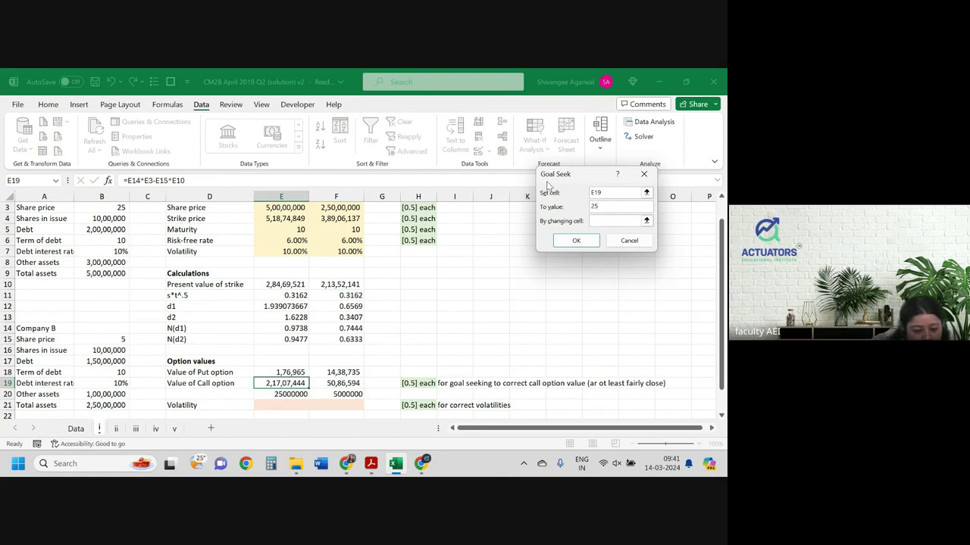
pyautogui.write('00')
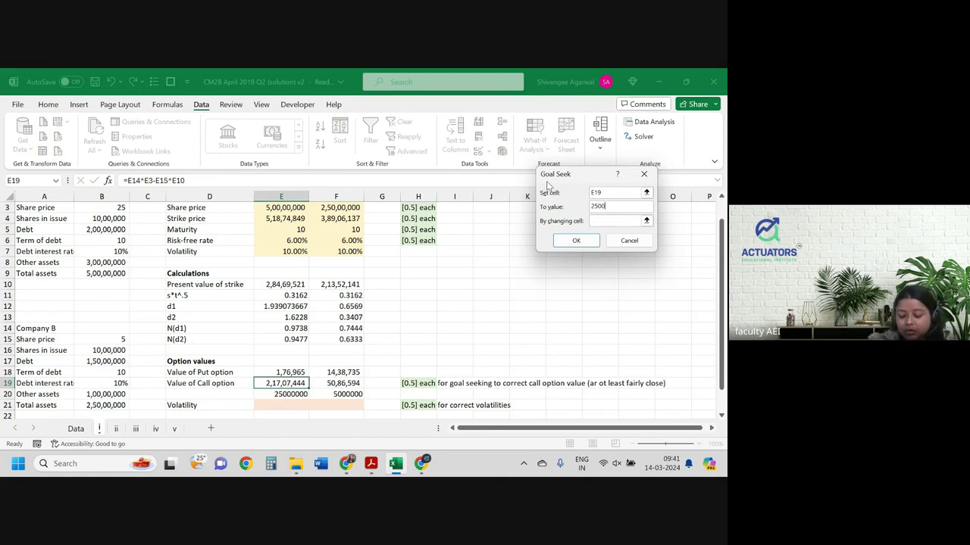
pyautogui.write('0000')
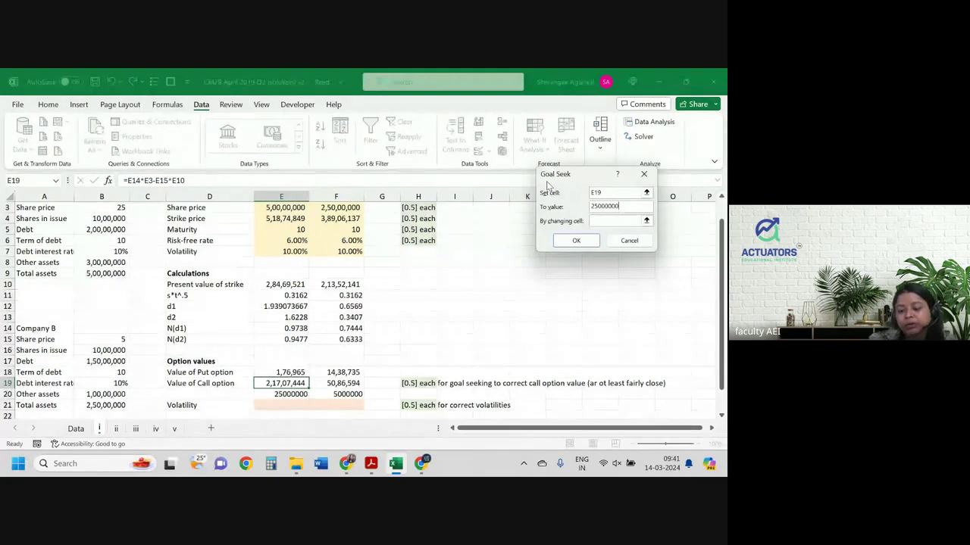
pyautogui.click(631, 219)
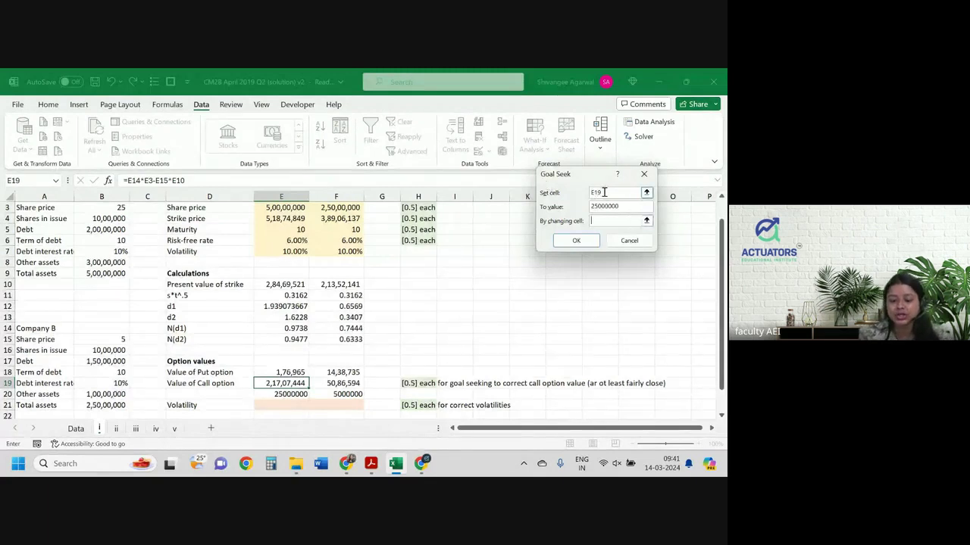
pyautogui.click(292, 250)
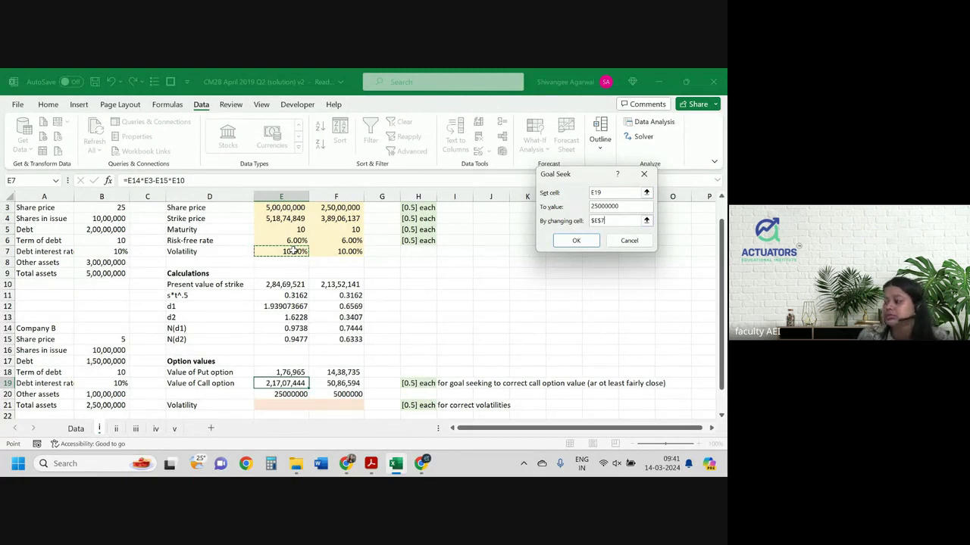
pyautogui.press('Return')
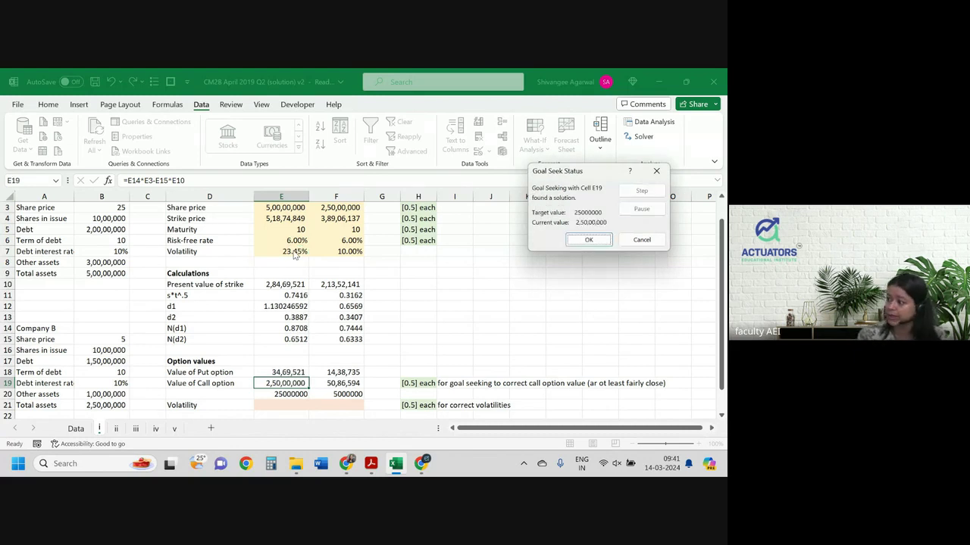
pyautogui.click(595, 238)
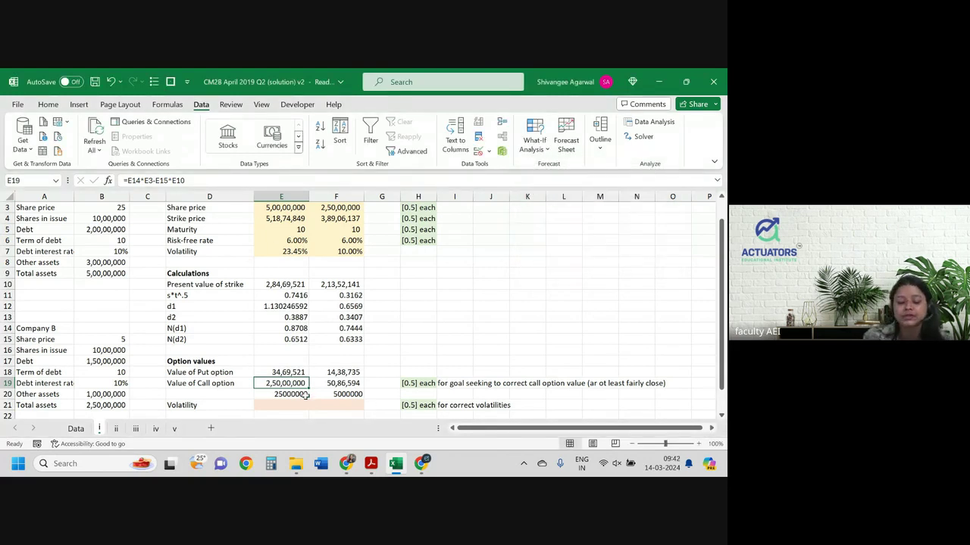
# - Label cell D20 as 'Equity value'
pyautogui.click(333, 385)
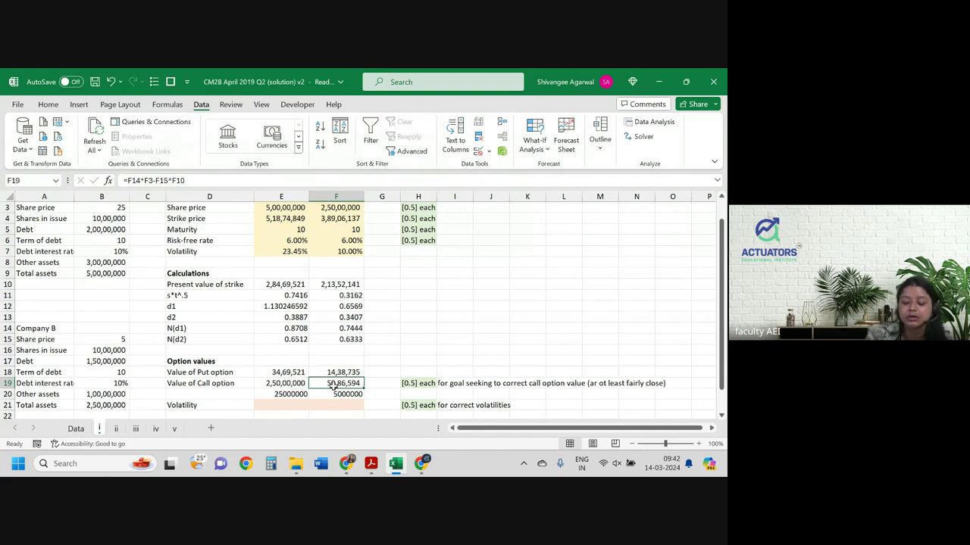
pyautogui.click(202, 392)
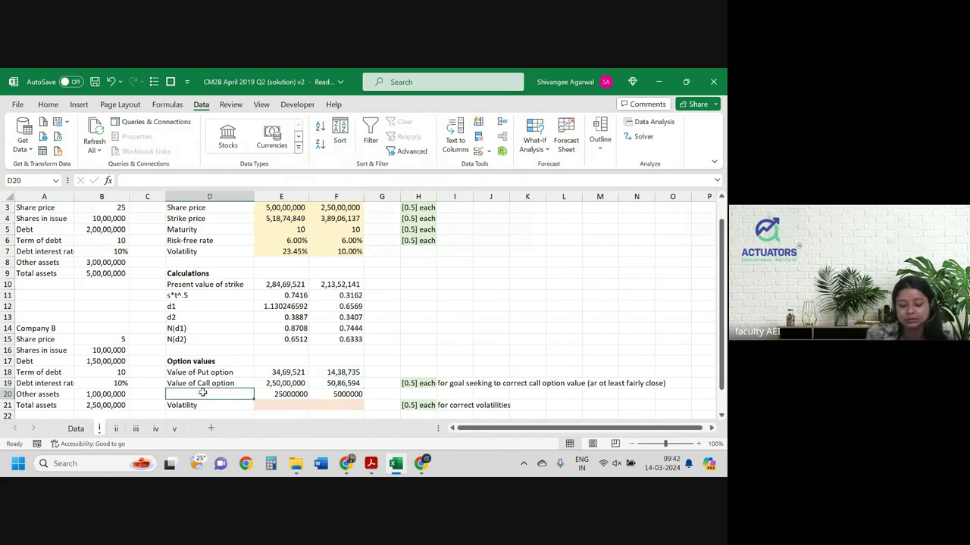
pyautogui.write('Equity va')
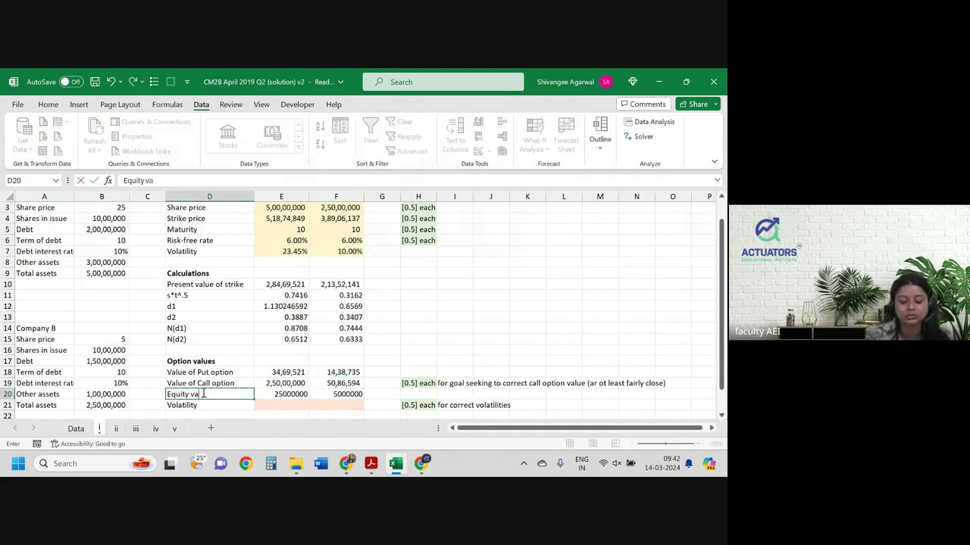
pyautogui.write('lue')
pyautogui.click(455, 373)
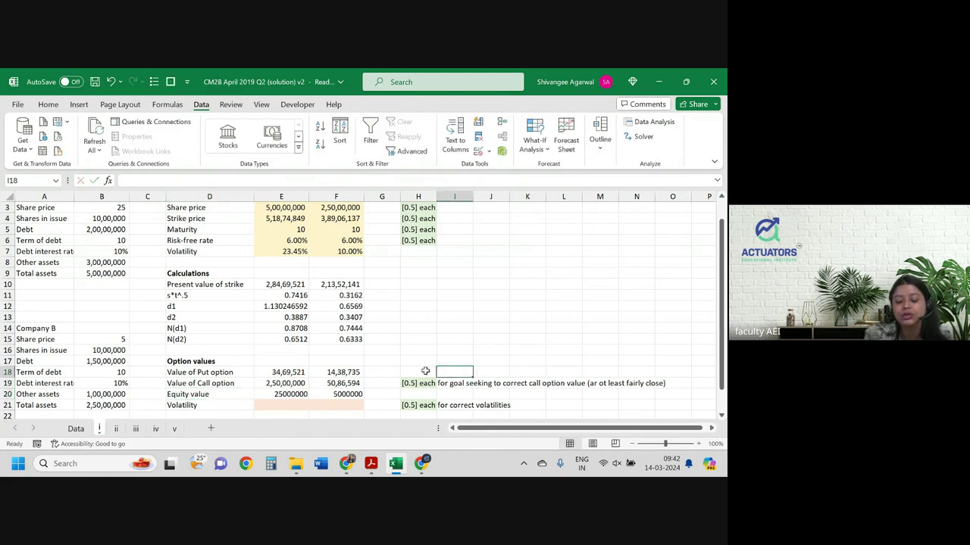
# - Replace the H19 note with '<<using goal seek'
pyautogui.click(415, 372)
pyautogui.press('Down')
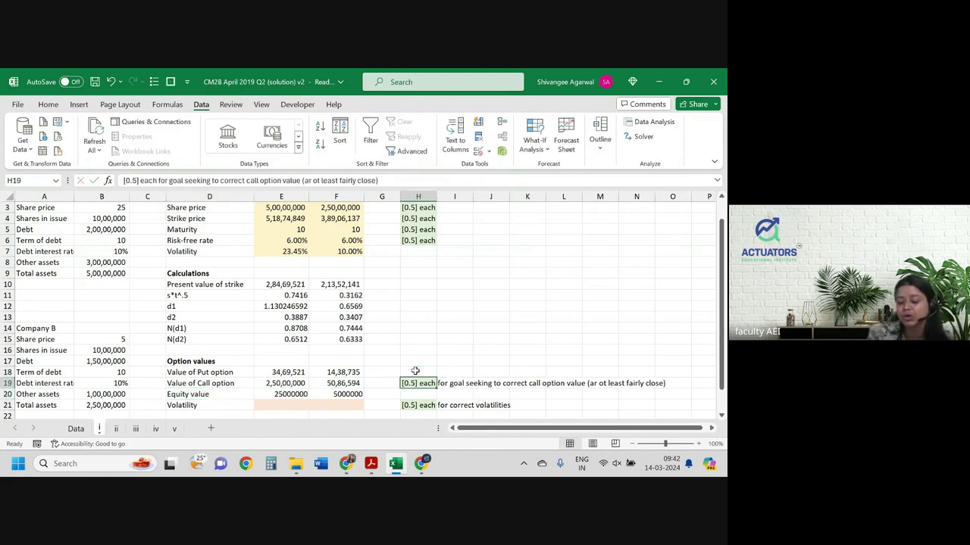
pyautogui.write('<<u')
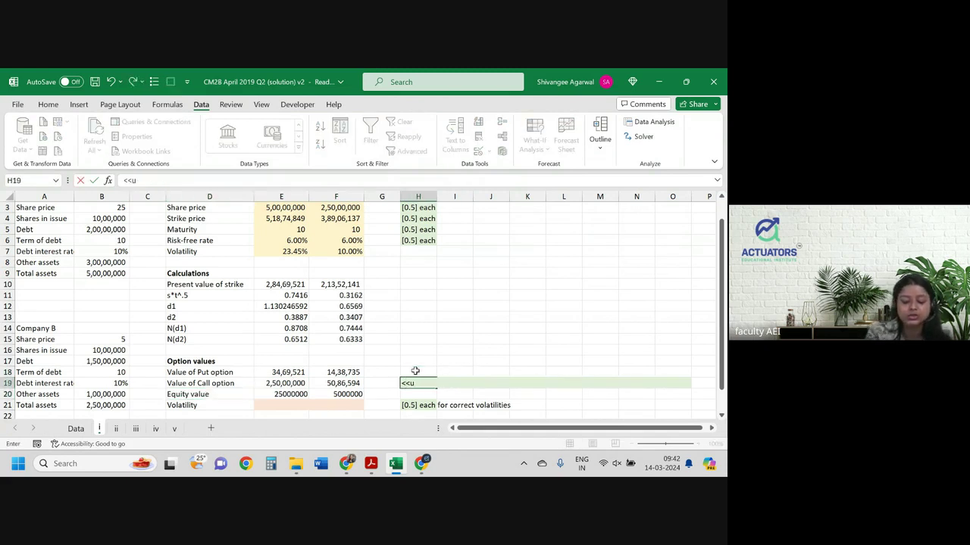
pyautogui.write('sing goal seek')
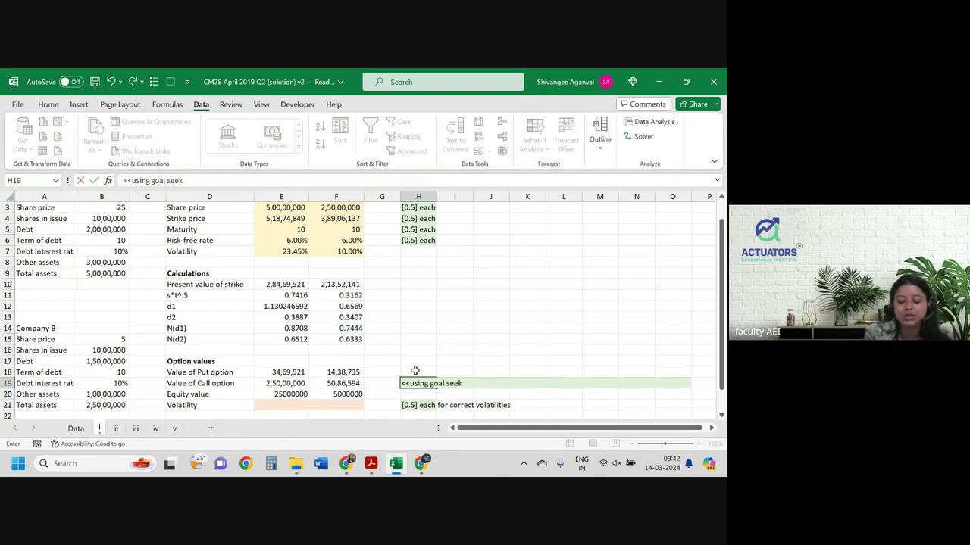
pyautogui.press('Return')
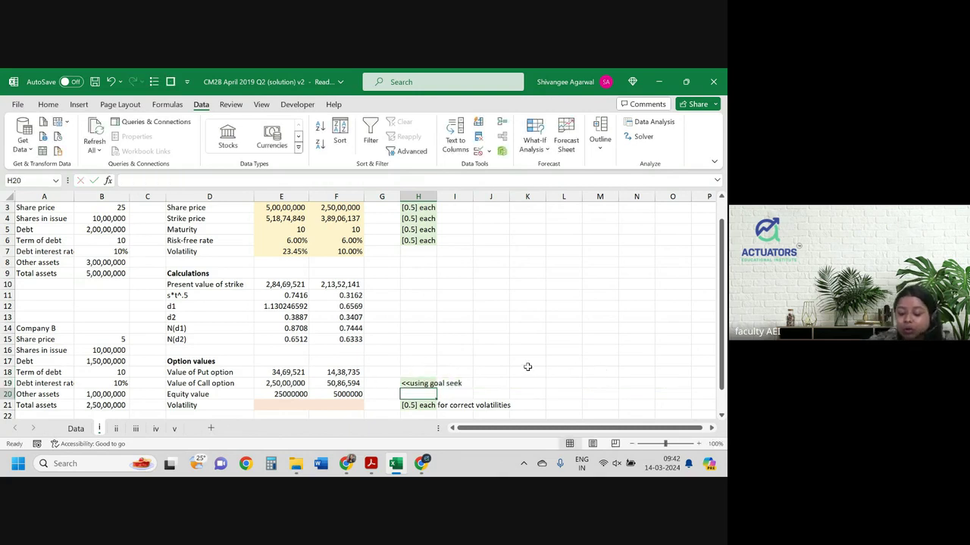
# - Enter the label 'set cell' in J16, correcting the typo
pyautogui.click(495, 351)
pyautogui.write('s')
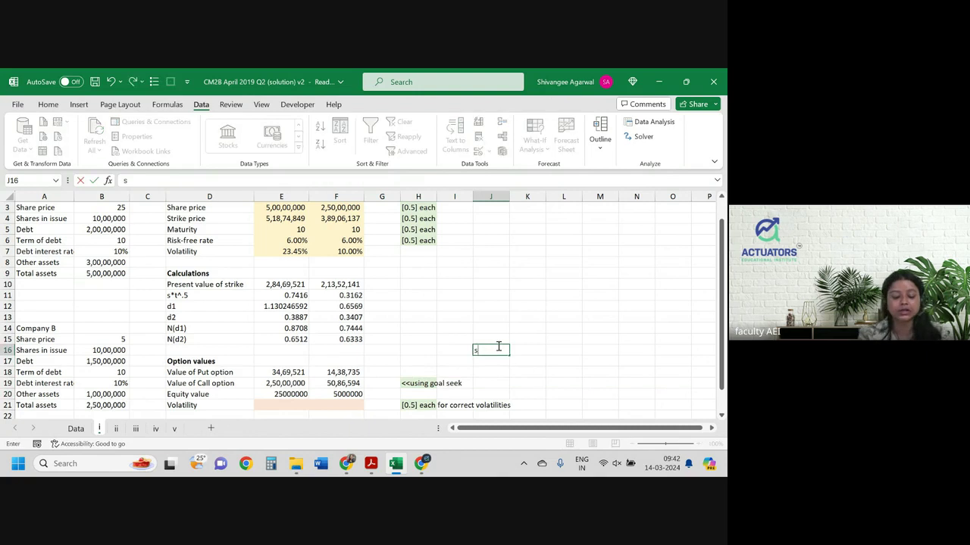
pyautogui.write('et')
pyautogui.press('BackSpace')
pyautogui.write('call')
pyautogui.press('Return')
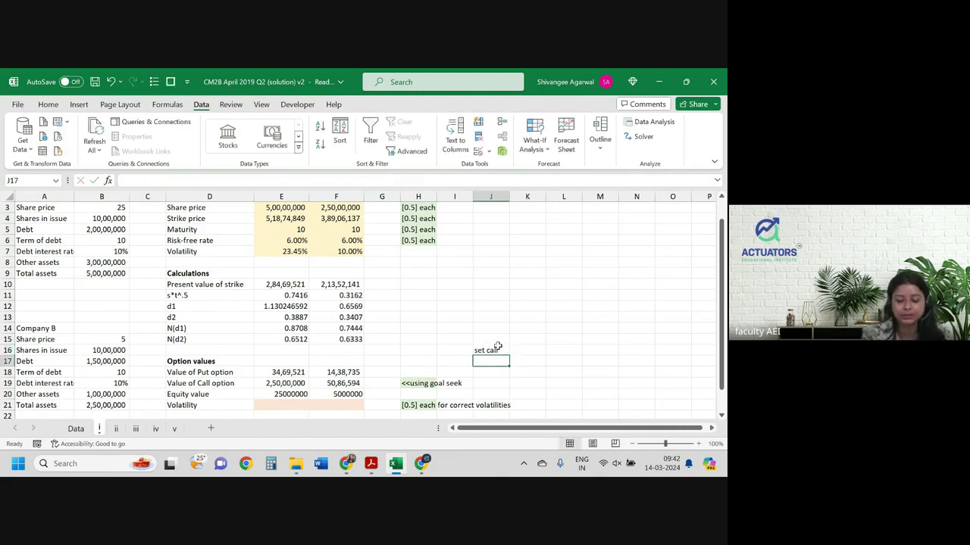
pyautogui.doubleClick(498, 346)
pyautogui.press('BackSpace')
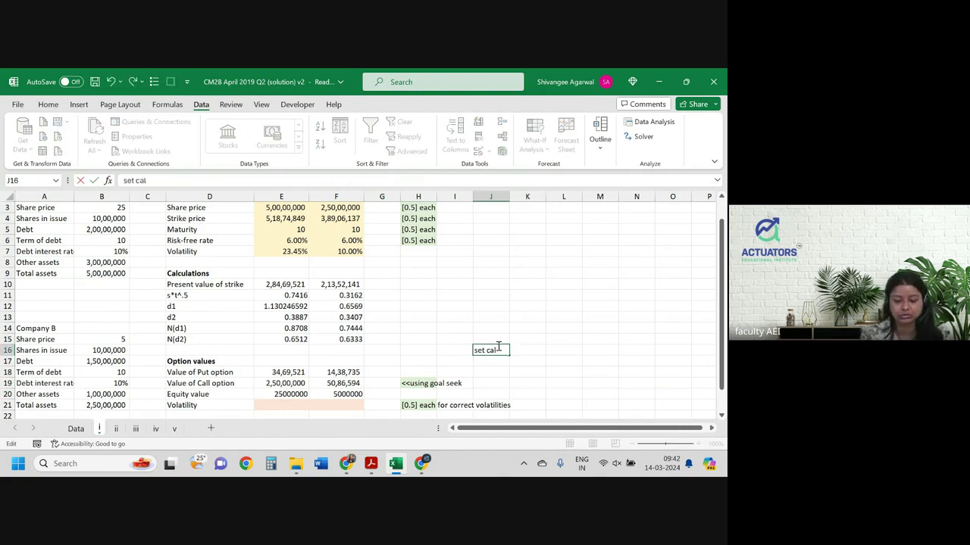
pyautogui.write('ell')
pyautogui.press('Return')
# - Add 'to value' and 'by changing' in J17:J18 and autofit column J
pyautogui.write('to')
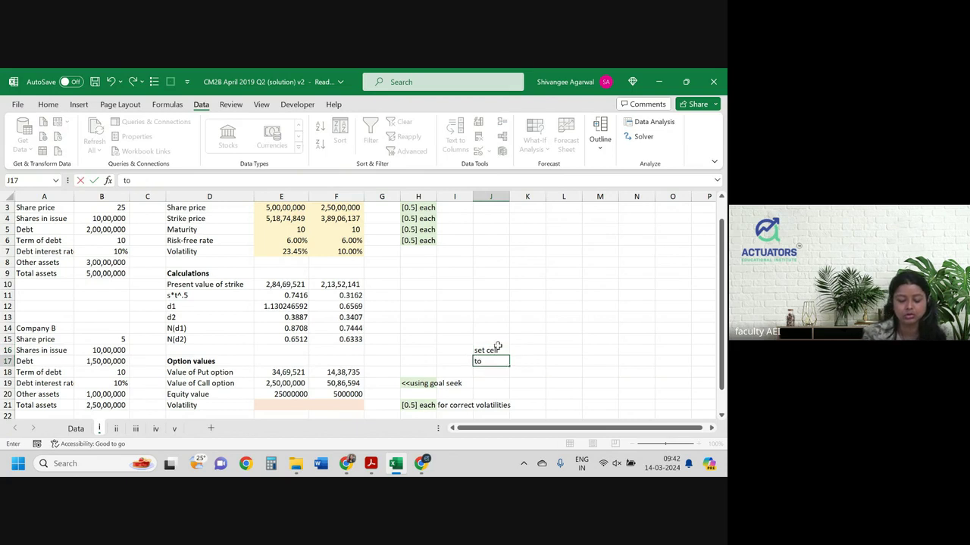
pyautogui.write(' value')
pyautogui.press('Return')
pyautogui.write('by')
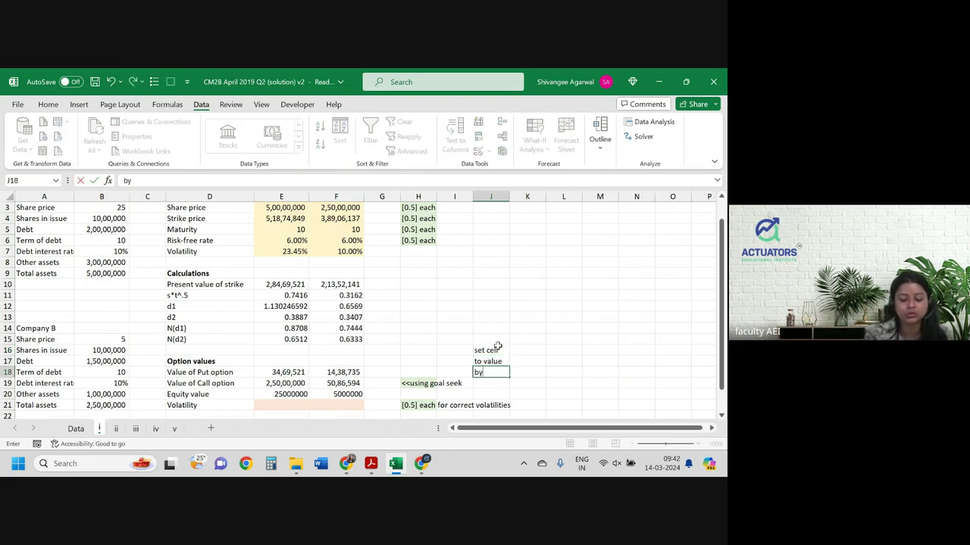
pyautogui.write(' changin')
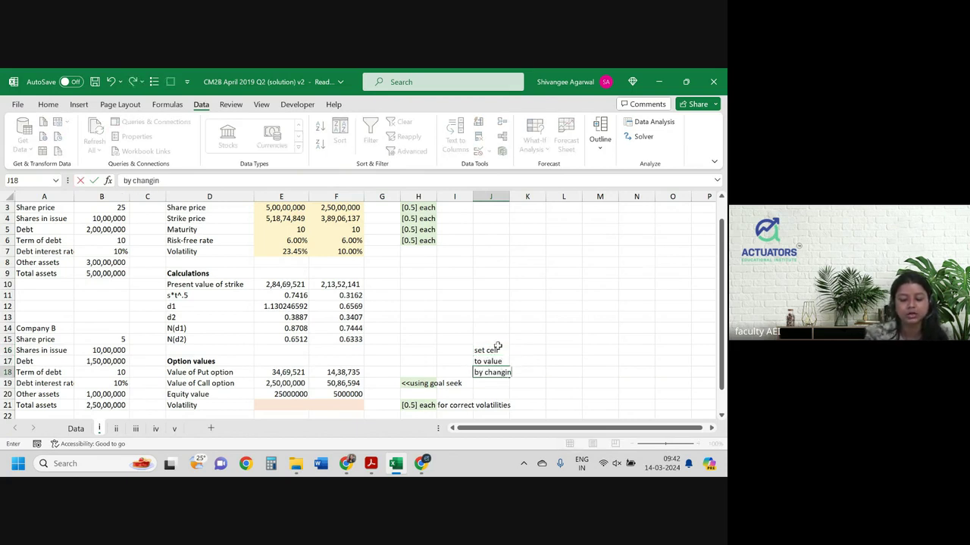
pyautogui.write('g')
pyautogui.press('Return')
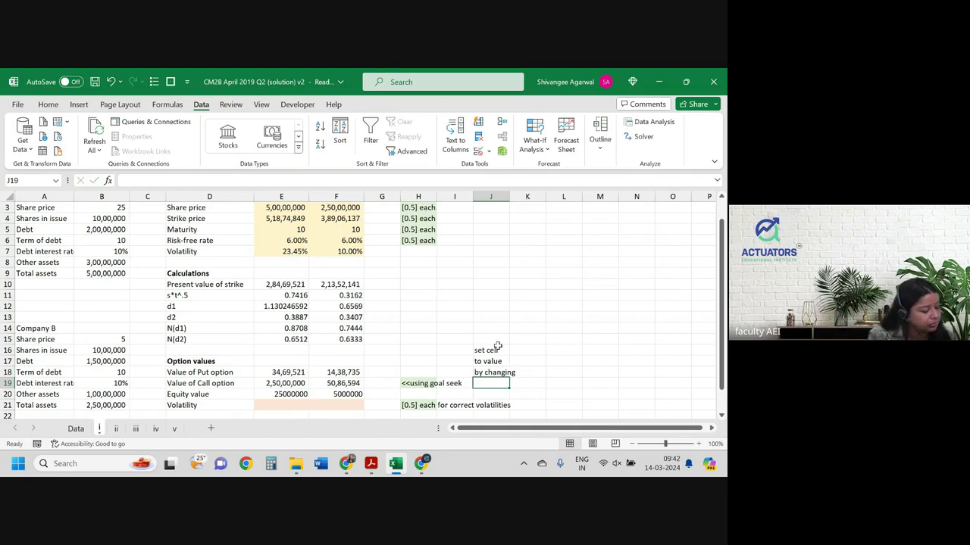
pyautogui.doubleClick(509, 196)
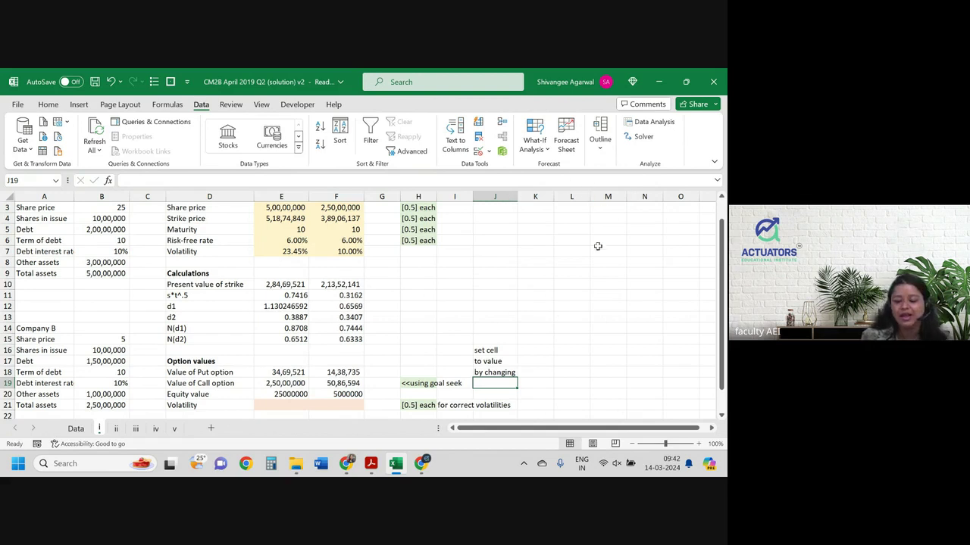
# - Select the label block J16:K18 and bring up the Home tab commands
pyautogui.click(541, 351)
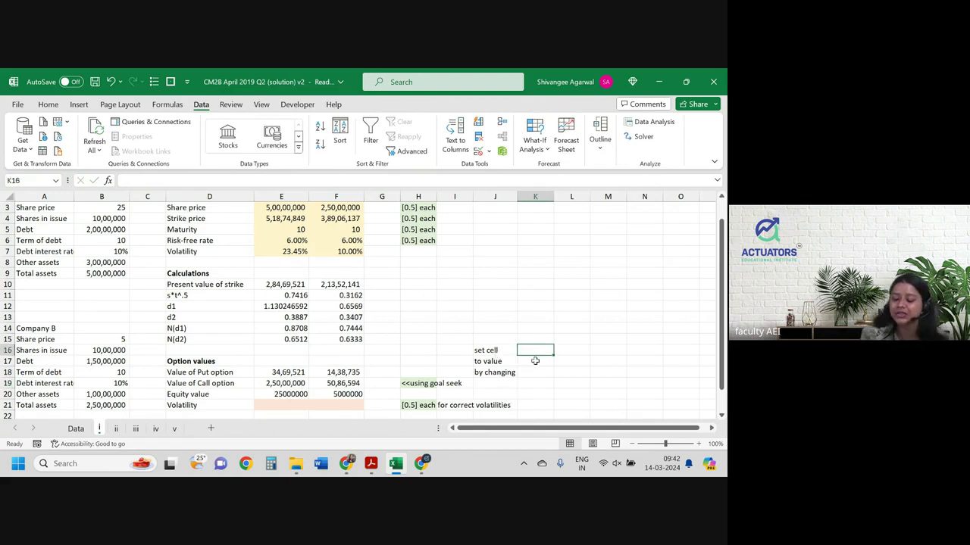
pyautogui.click(535, 361)
pyautogui.click(535, 372)
pyautogui.moveTo(477, 349); pyautogui.dragTo(530, 369)
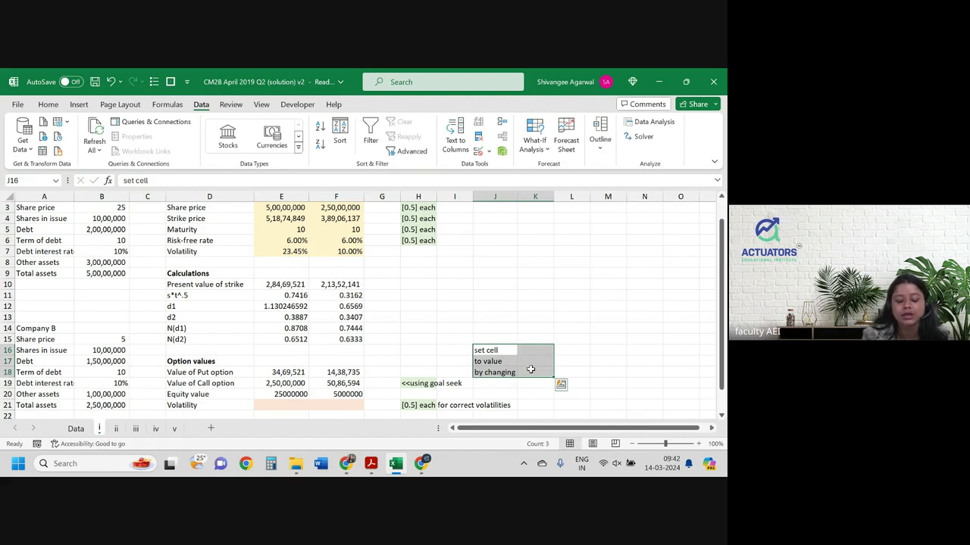
pyautogui.hotkey('alt', 'h')
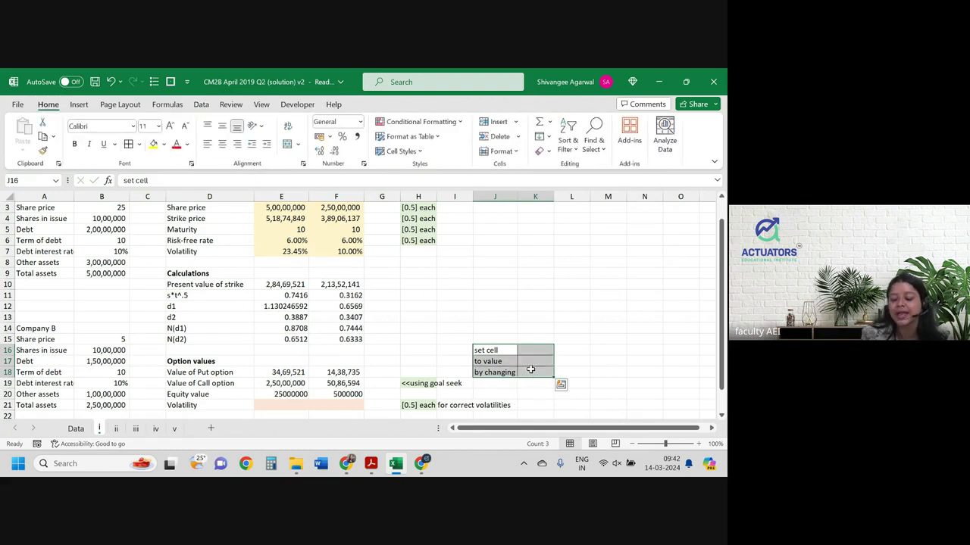
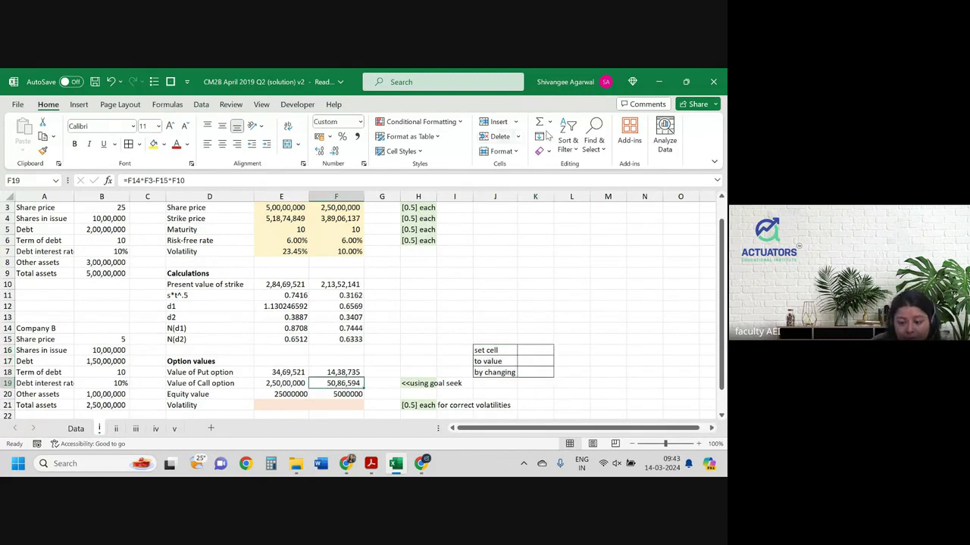
# - Goal Seek F19 to 5000000 by changing F7, giving Company B a volatility of 9.66%
pyautogui.click(389, 122)
pyautogui.click(201, 105)
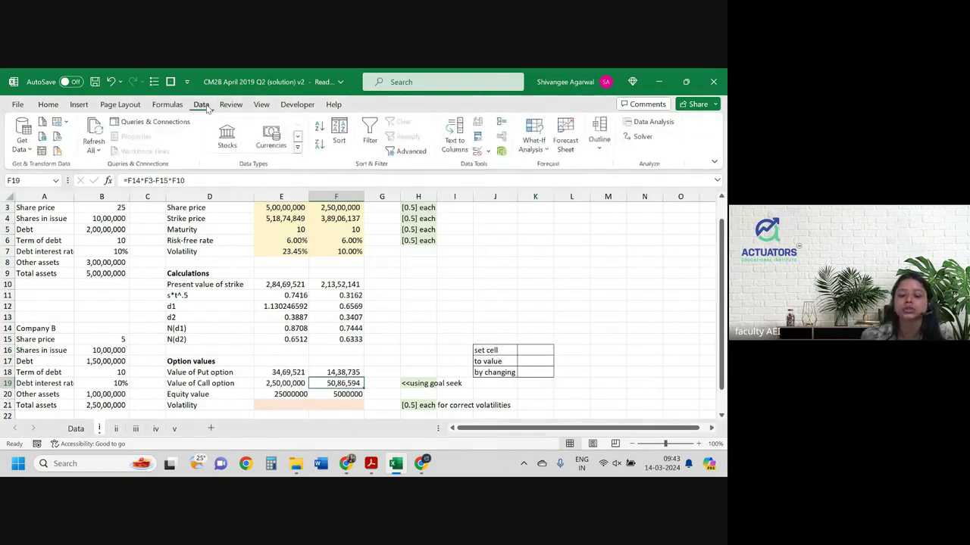
pyautogui.click(534, 142)
pyautogui.click(545, 190)
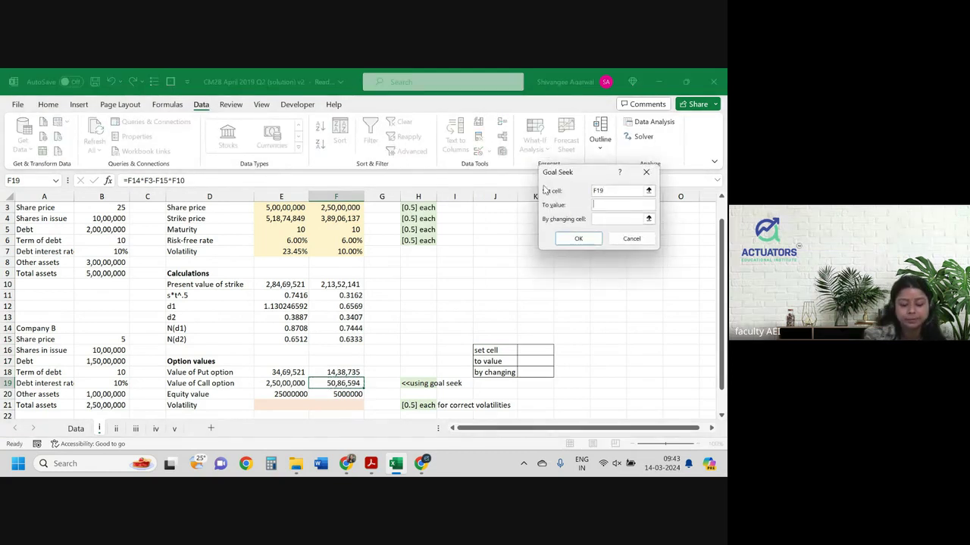
pyautogui.write('5000000')
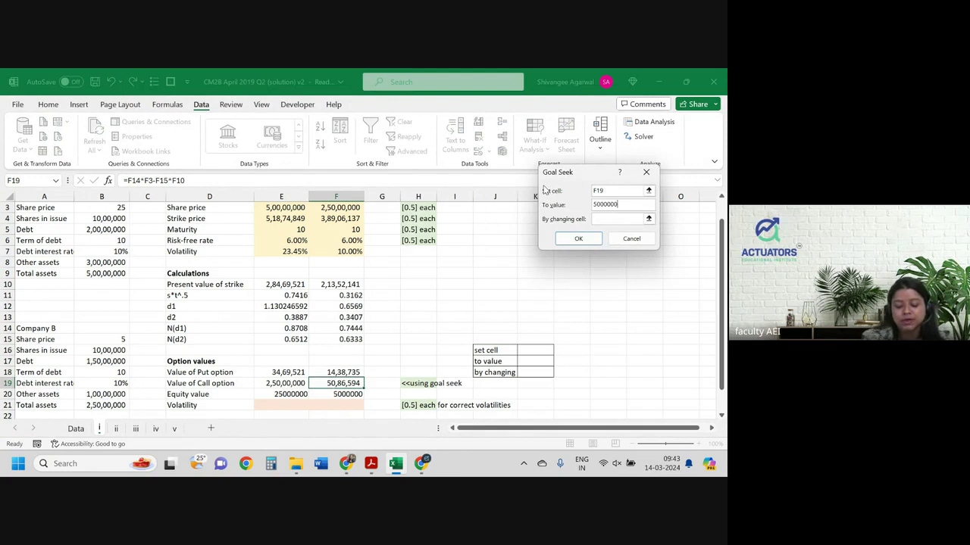
pyautogui.press('Tab')
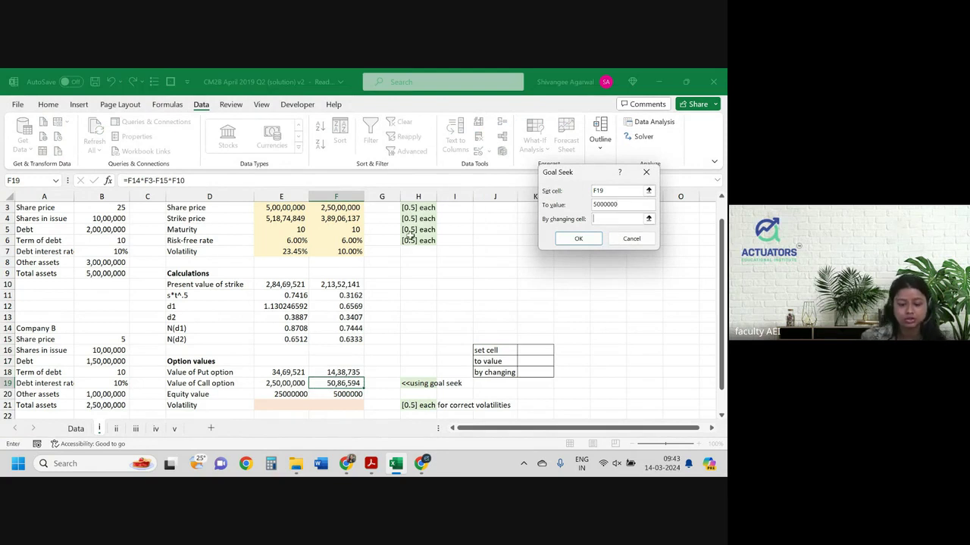
pyautogui.click(339, 253)
pyautogui.press('Return')
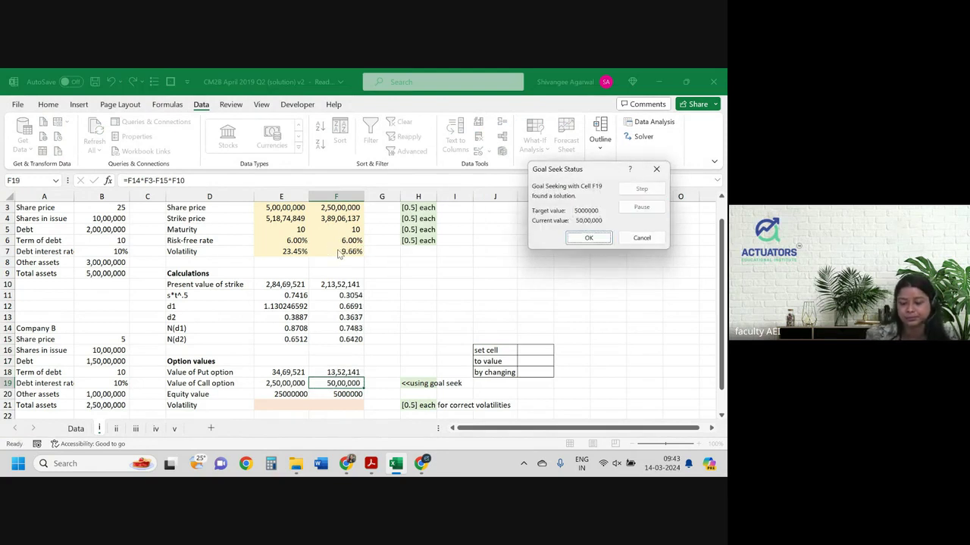
pyautogui.press('Return')
# - Link the Volatility row to both volatilities: =E7 in E21 and =F7 in F21
pyautogui.click(285, 405)
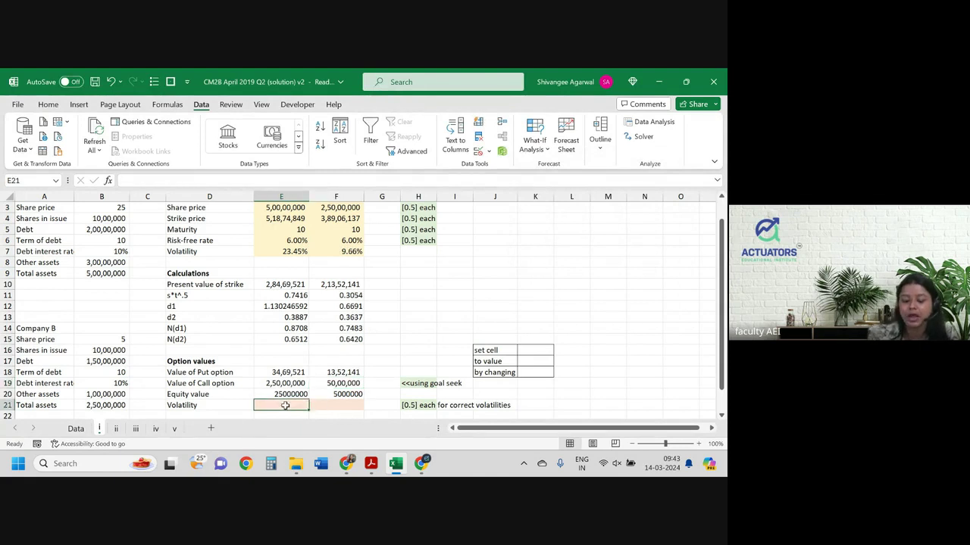
pyautogui.write('=')
pyautogui.press('Up')
pyautogui.press('Up')
pyautogui.press('Up')
pyautogui.press('Up')
pyautogui.press('Up')
pyautogui.press('Up')
pyautogui.press('Up')
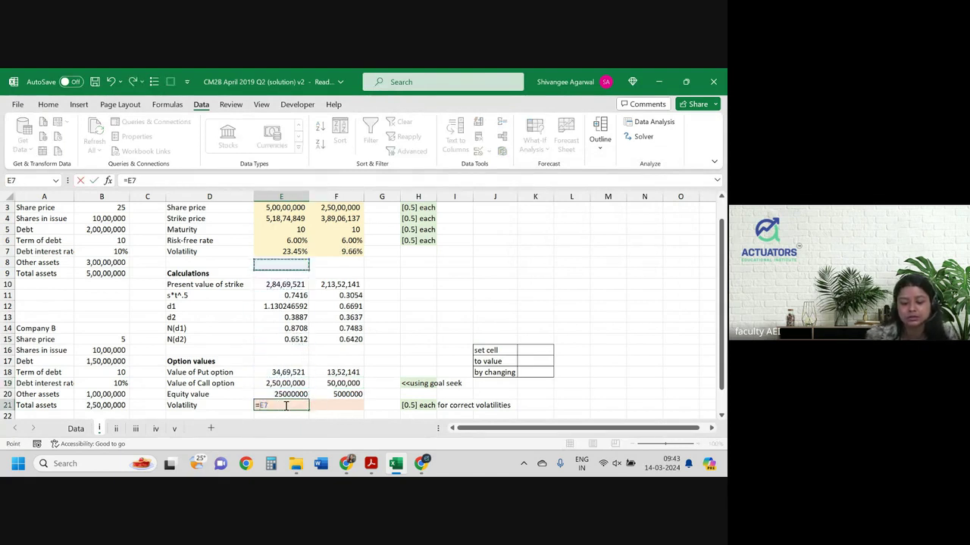
pyautogui.press('Up')
pyautogui.press('Up')
pyautogui.press('Return')
pyautogui.press('Right')
pyautogui.press('Up')
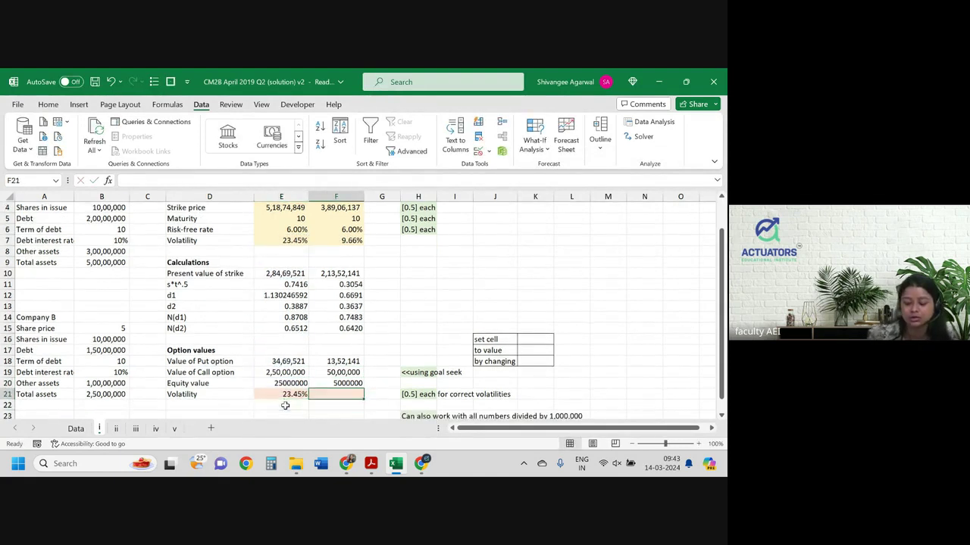
pyautogui.write('=')
pyautogui.press('Up')
pyautogui.press('Up')
pyautogui.press('Up')
pyautogui.press('Up')
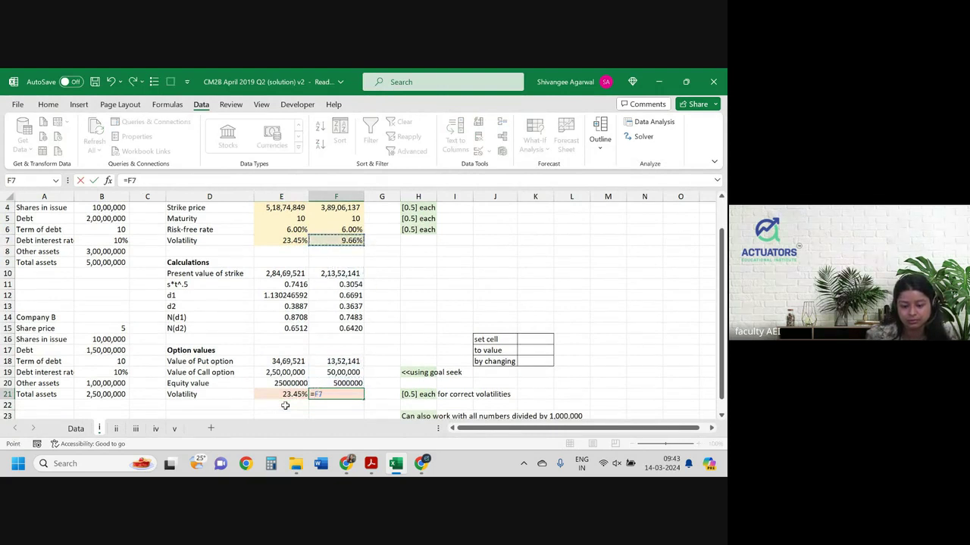
pyautogui.press('Return')
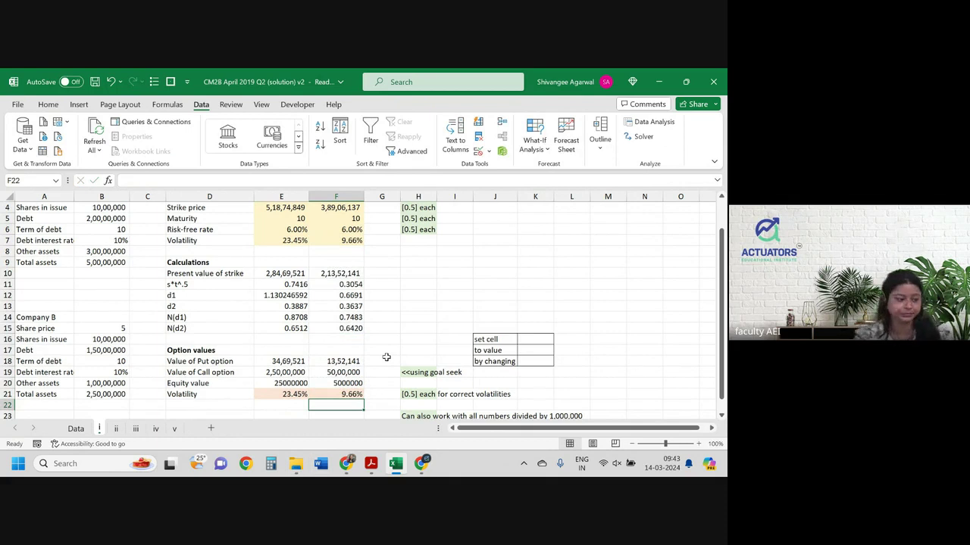
pyautogui.hotkey('alt', 'Tab')
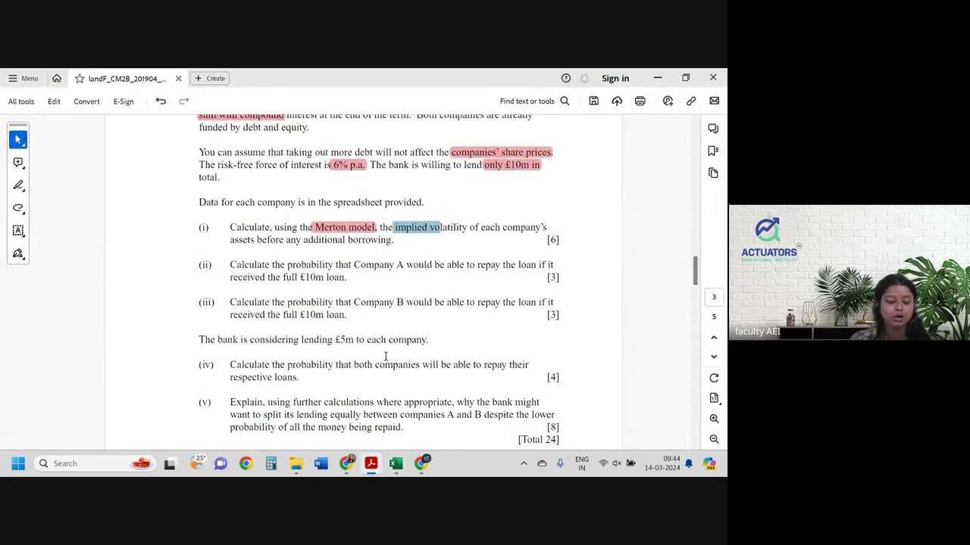
# - Return to the Excel workbook showing implied volatilities of 23.45% and 9.66%
pyautogui.hotkey('alt', 'Tab')
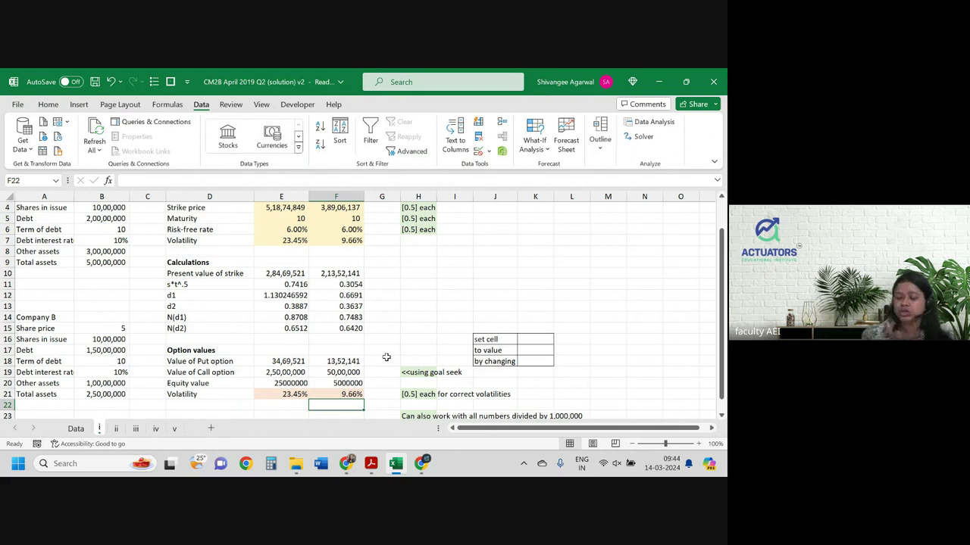
pyautogui.click(303, 394)
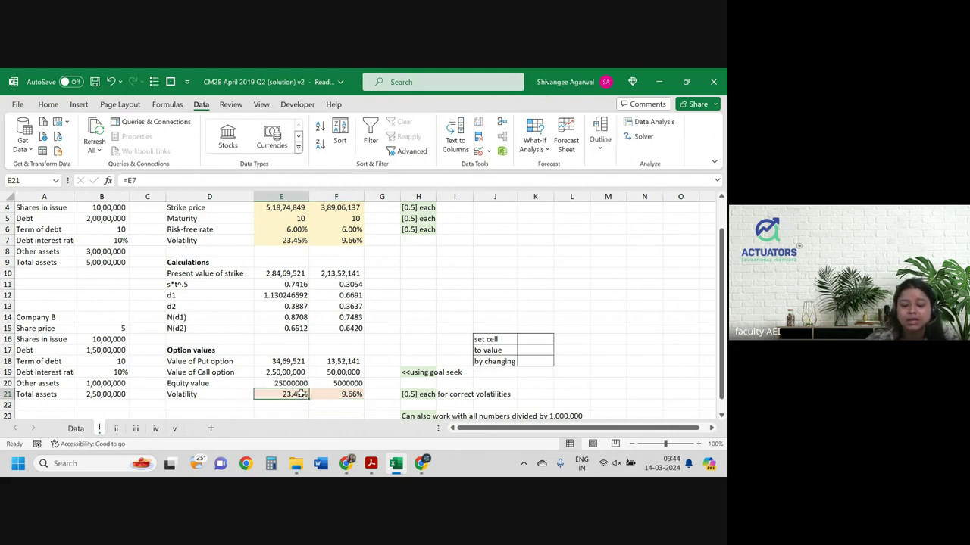
pyautogui.click(296, 240)
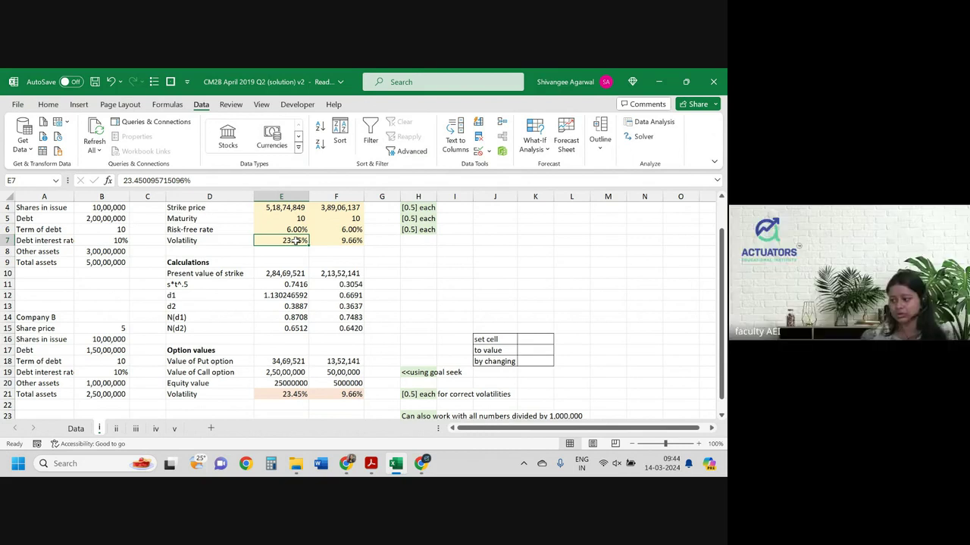
pyautogui.click(280, 372)
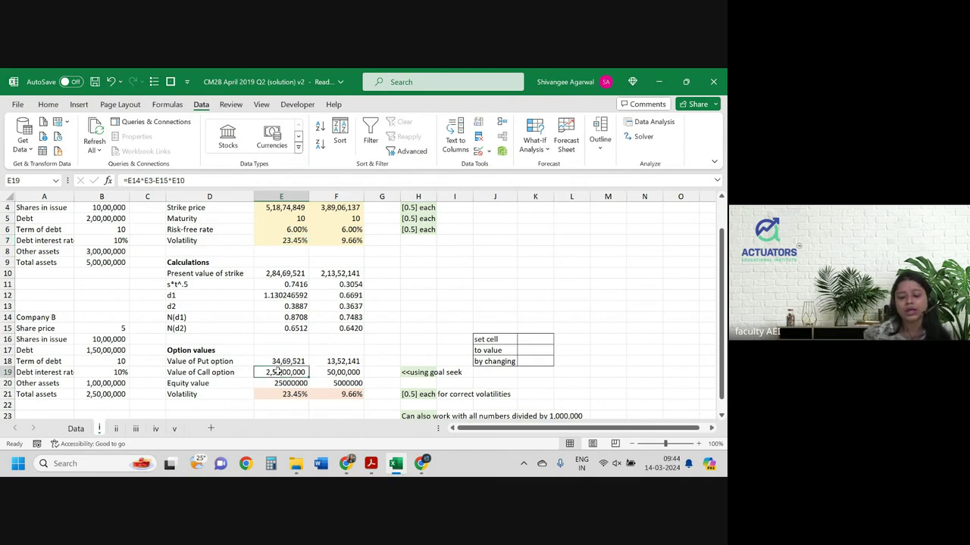
pyautogui.doubleClick(280, 372)
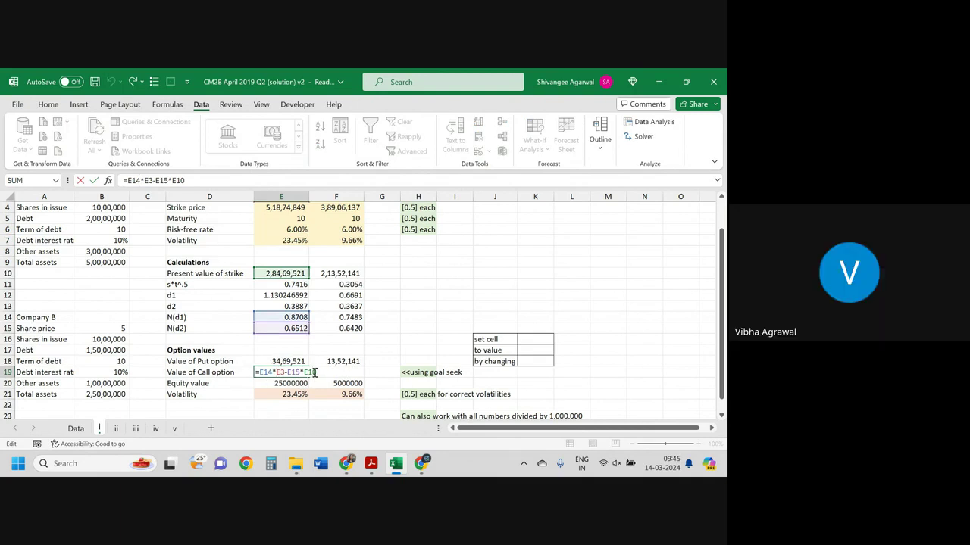
pyautogui.press('Return')
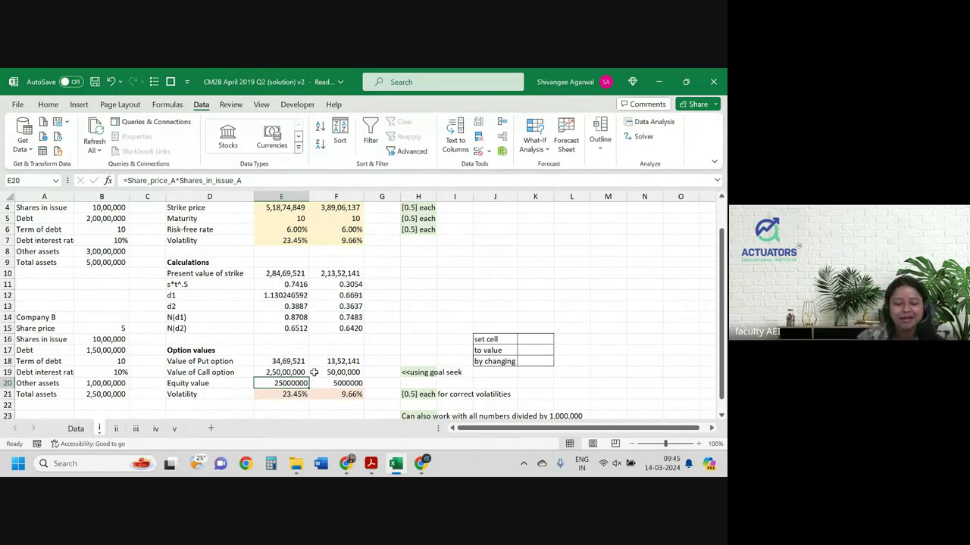
pyautogui.click(278, 238)
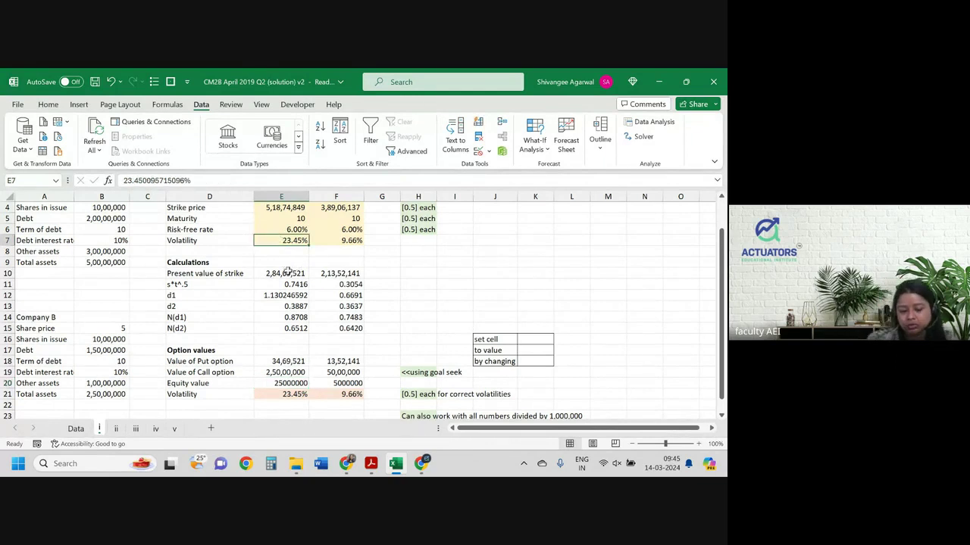
pyautogui.click(288, 274)
pyautogui.moveTo(288, 284); pyautogui.dragTo(284, 316)
pyautogui.click(283, 317)
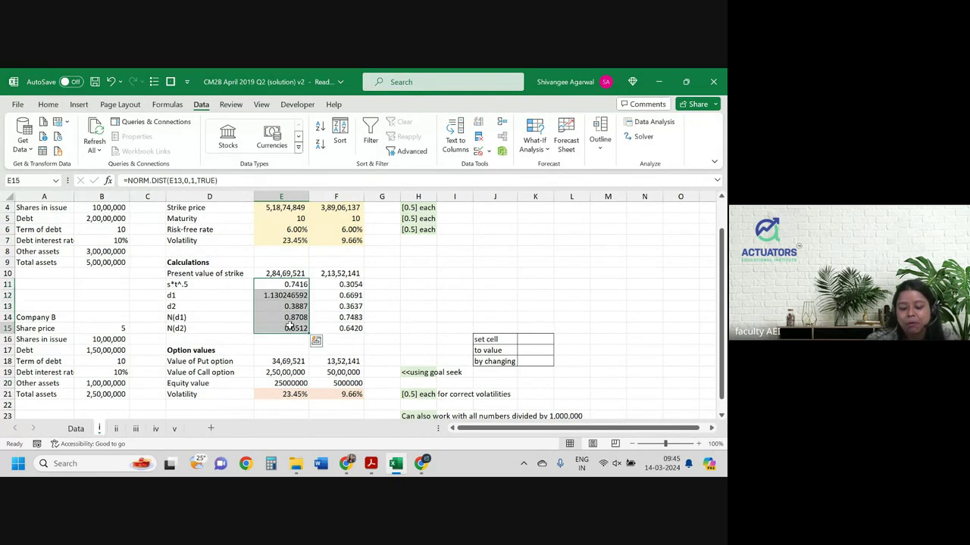
pyautogui.click(290, 240)
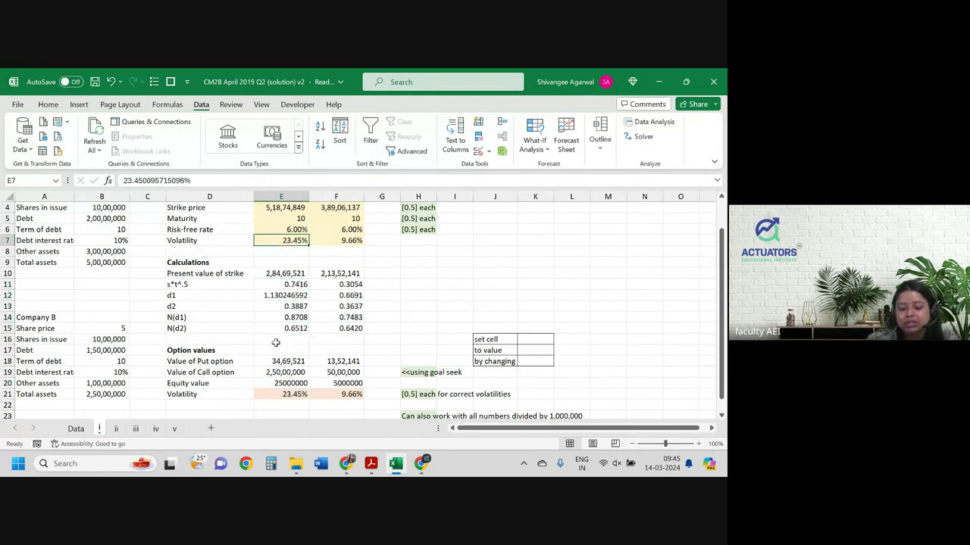
pyautogui.click(292, 383)
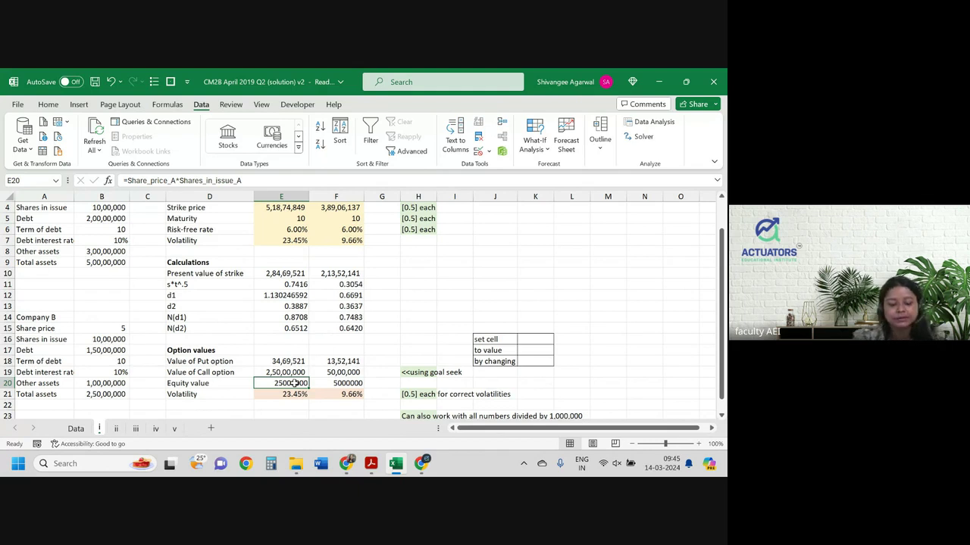
pyautogui.hotkey('alt', 'Tab')
# - Highlight question (ii)'s wording about Company A receiving the full £10m loan
pyautogui.moveTo(272, 265); pyautogui.dragTo(404, 270)
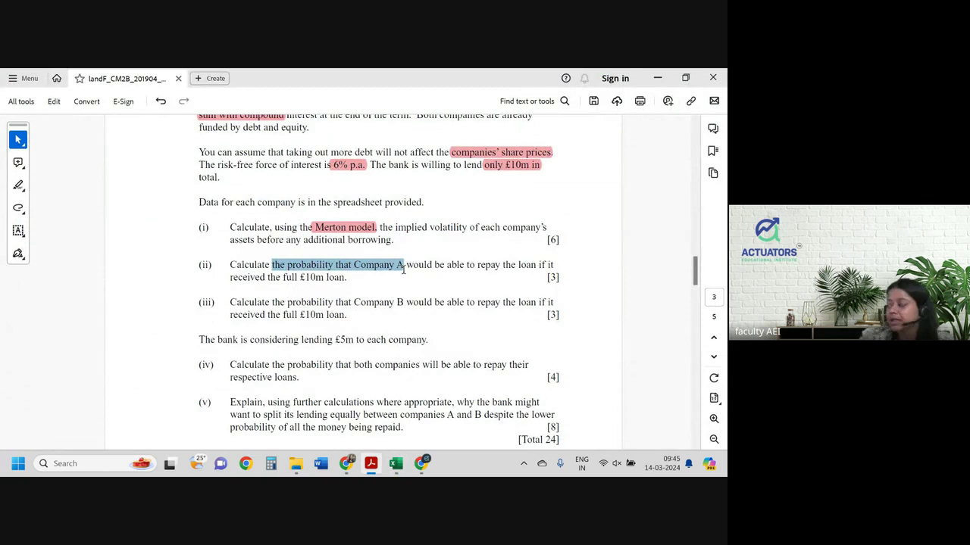
pyautogui.moveTo(404, 270); pyautogui.dragTo(403, 277)
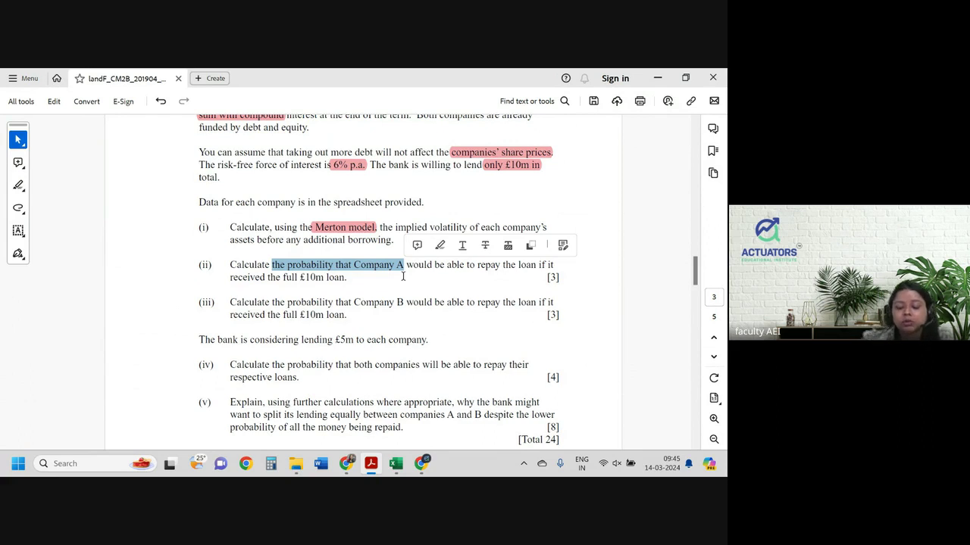
pyautogui.click(403, 276)
pyautogui.moveTo(231, 265)
pyautogui.mouseDown()
pyautogui.moveTo(359, 271)
pyautogui.moveTo(519, 258)
pyautogui.mouseUp()
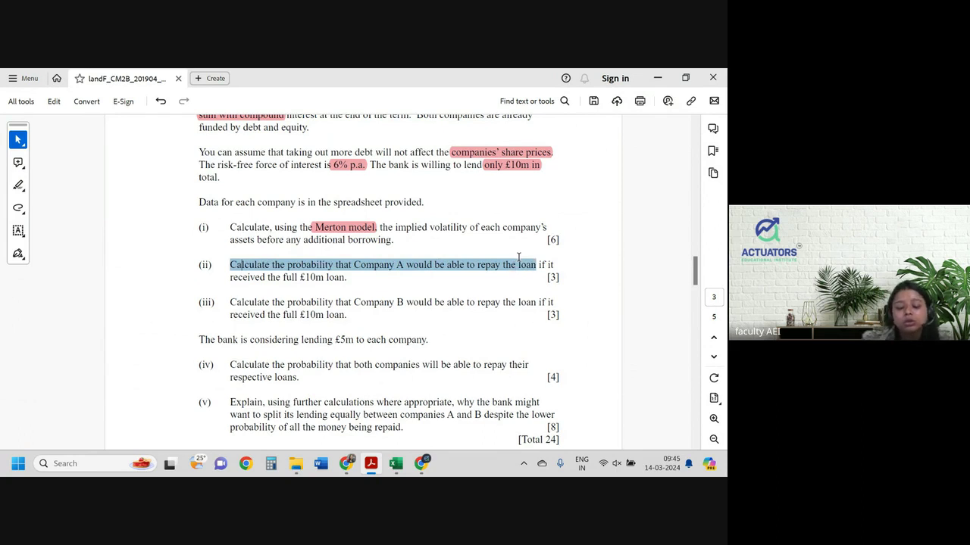
pyautogui.click(262, 276)
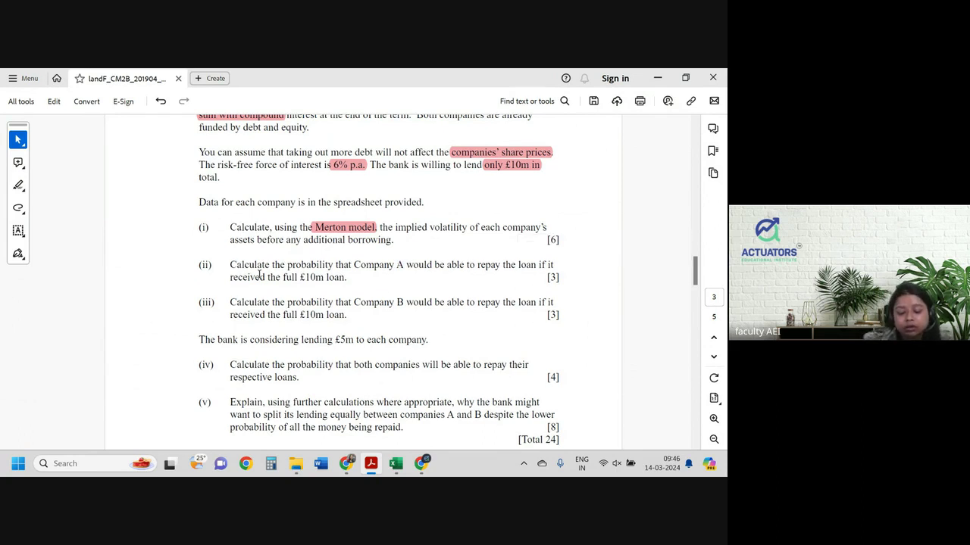
pyautogui.moveTo(260, 276); pyautogui.dragTo(343, 284)
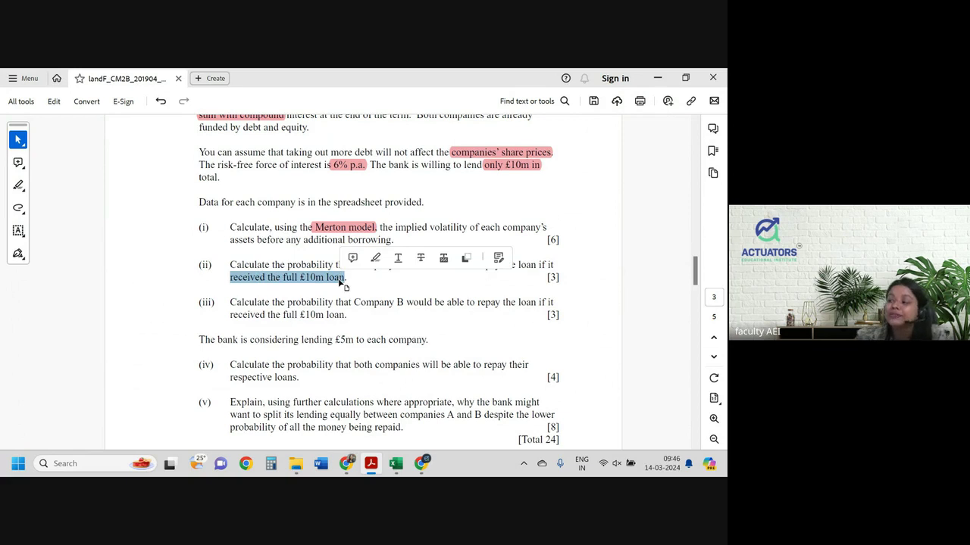
# - Go back to sheet i of the Excel workbook after one more look at the question
pyautogui.hotkey('alt', 'Tab')
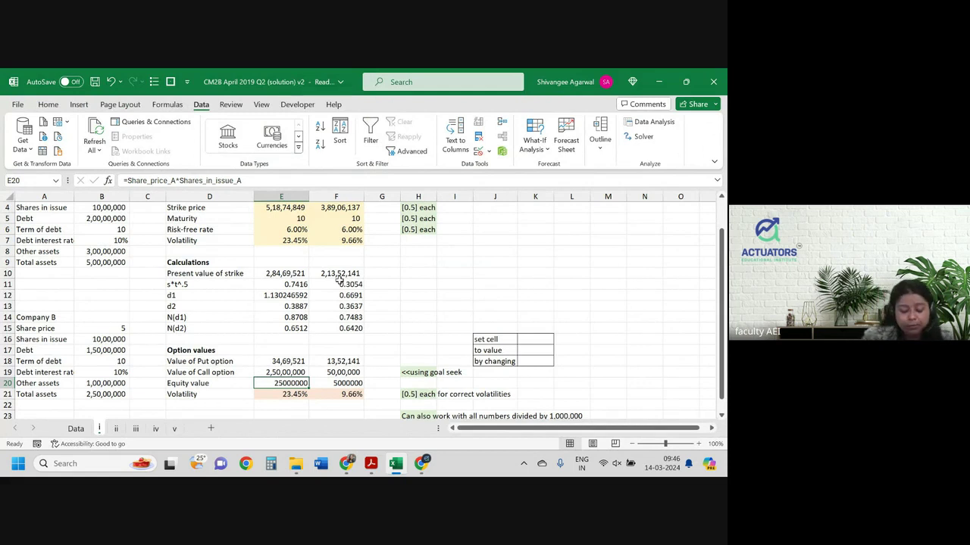
pyautogui.hotkey('alt', 'Tab')
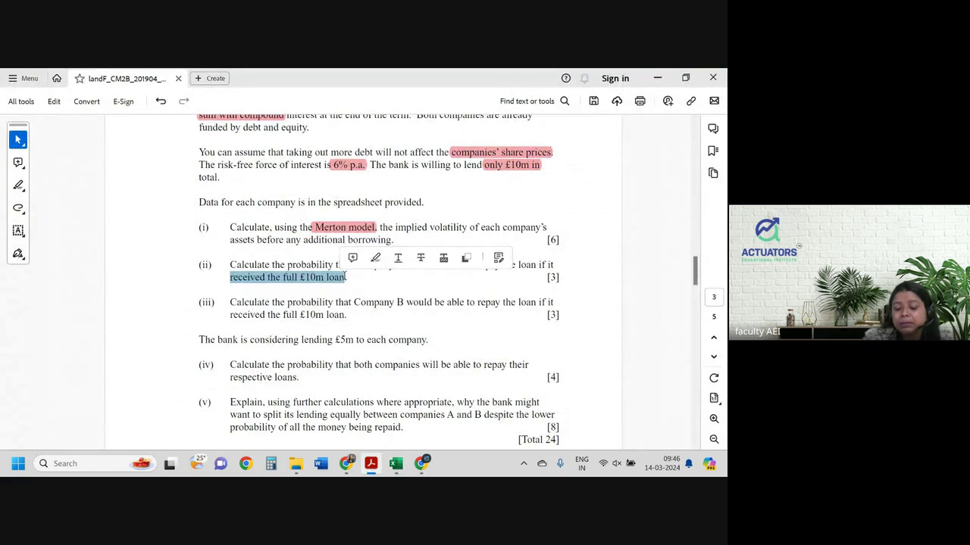
pyautogui.hotkey('alt', 'Tab')
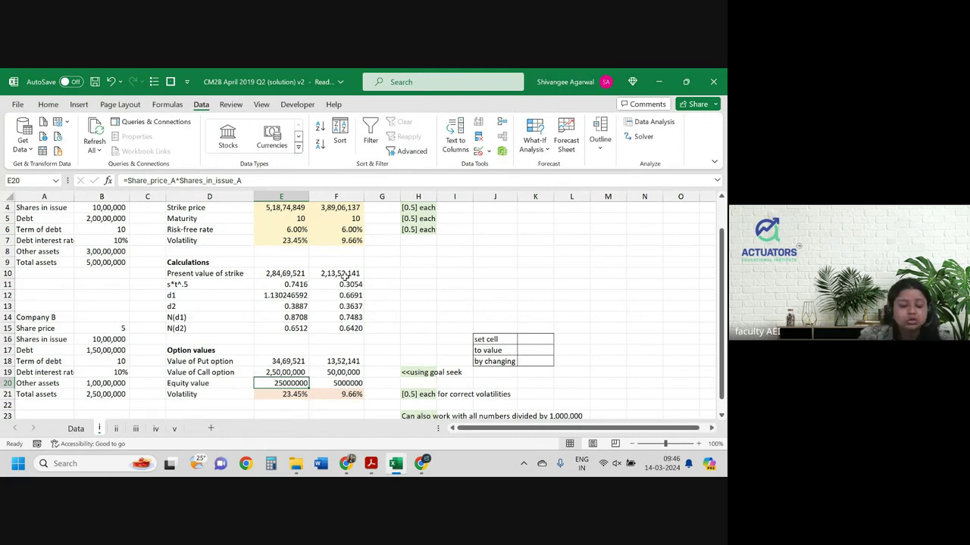
# - Inspect Company A's N(d2) formula in E15 and its debt value in B5
pyautogui.click(287, 327)
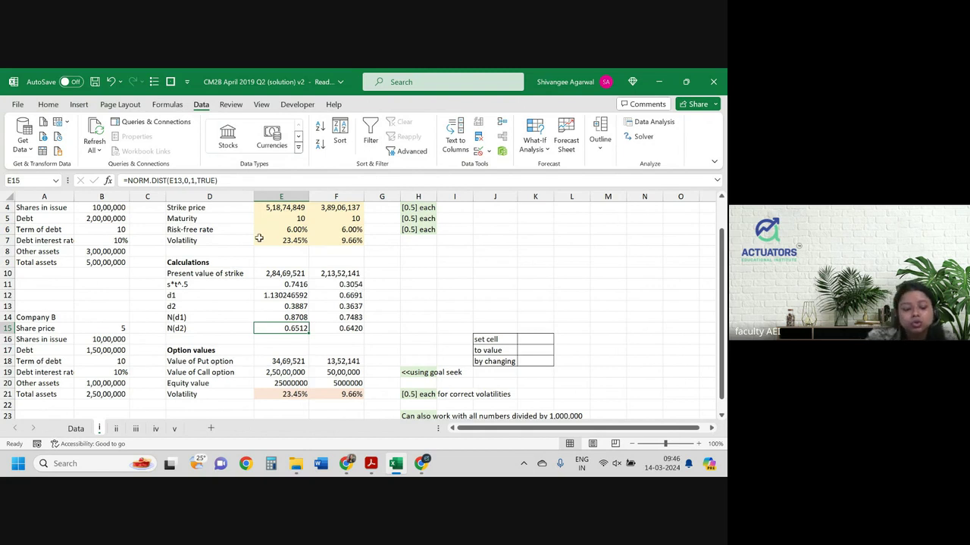
pyautogui.scroll(1, 182, 240)
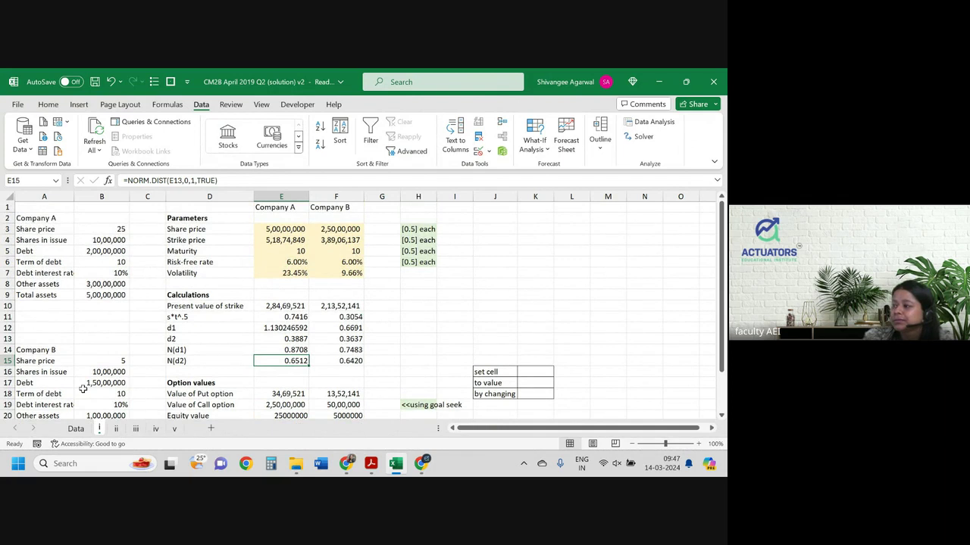
pyautogui.click(112, 252)
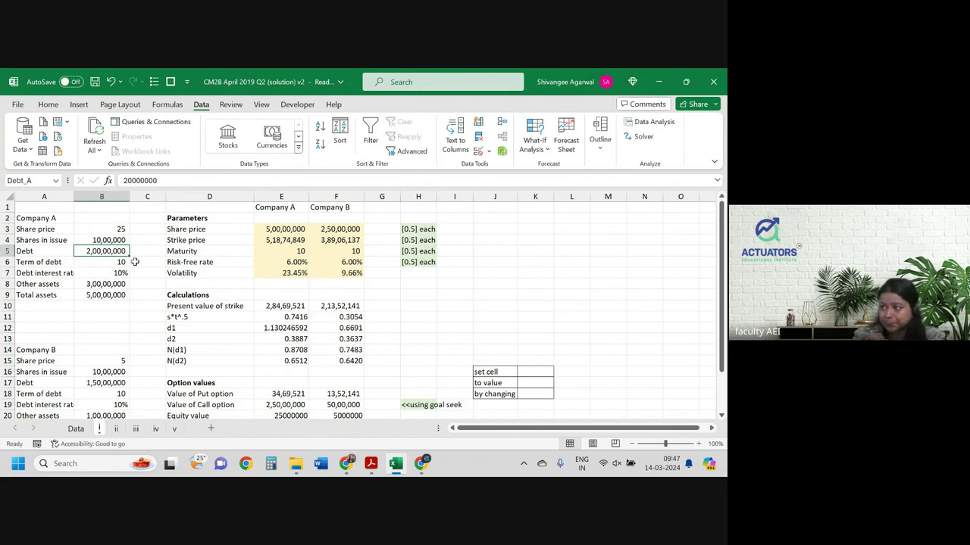
# - Reread question 2 in the paper, then return to E15 and open sheet ii
pyautogui.hotkey('alt', 'Tab')
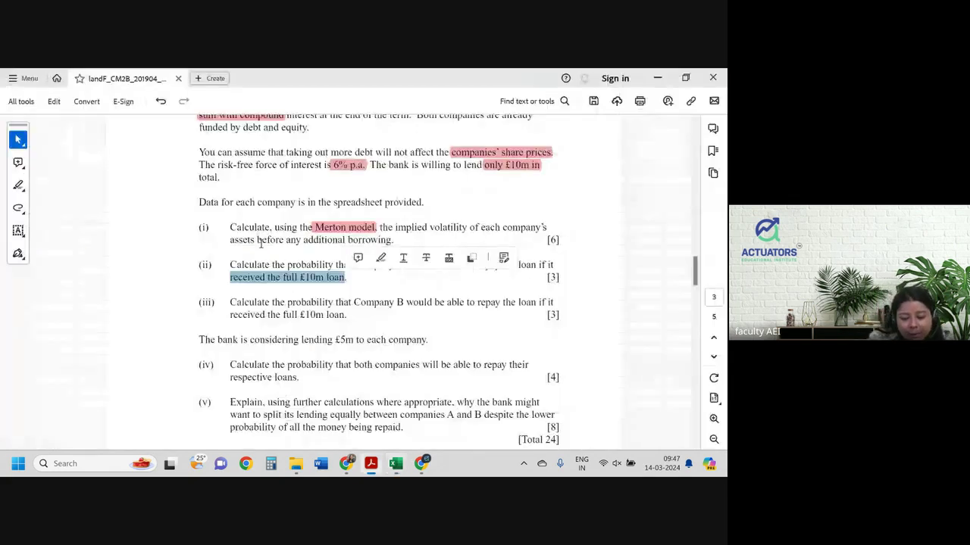
pyautogui.scroll(2, 367, 259)
pyautogui.scroll(1, 367, 260)
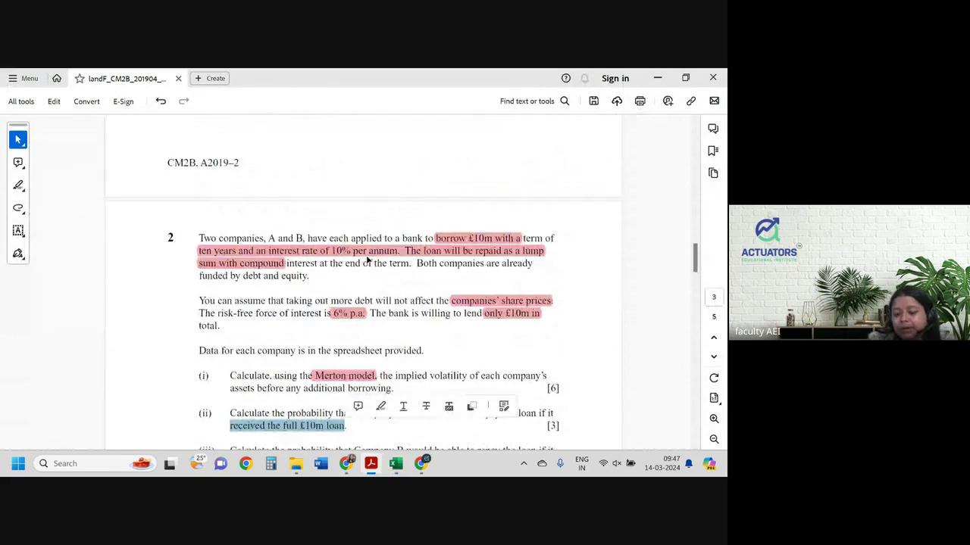
pyautogui.hotkey('alt', 'Tab')
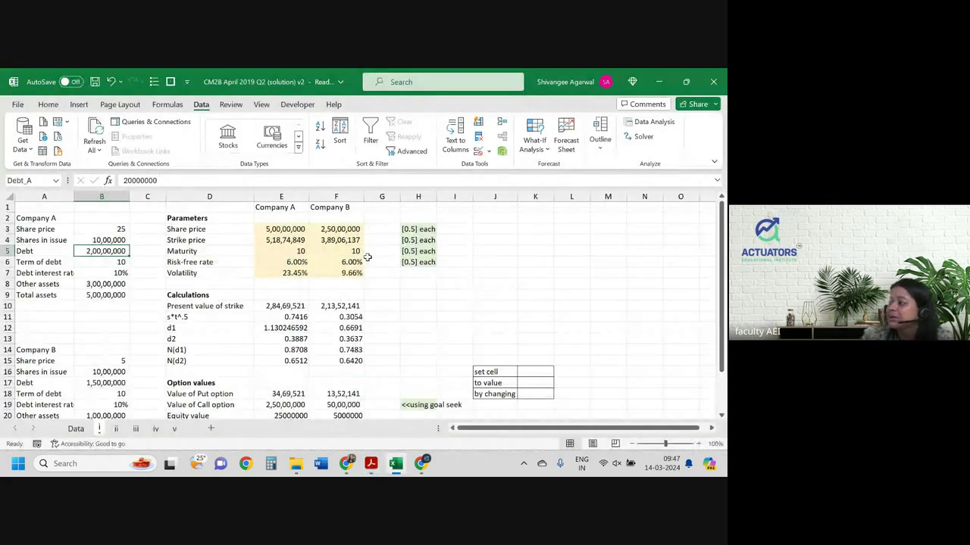
pyautogui.click(291, 361)
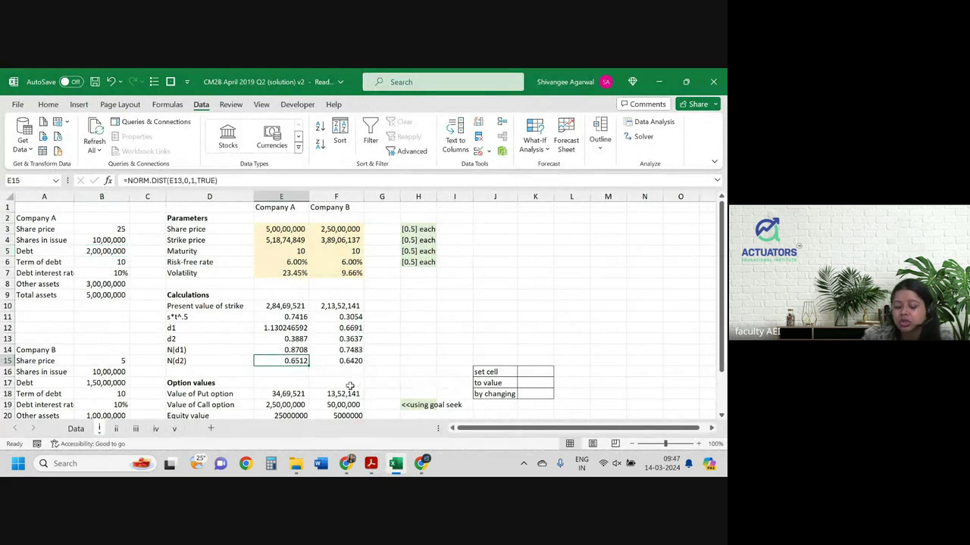
pyautogui.click(115, 429)
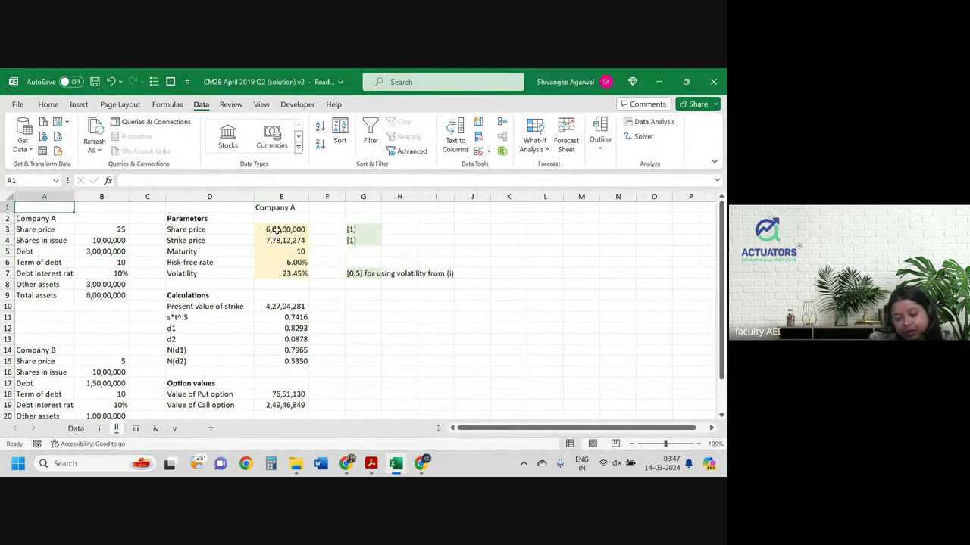
# - Inspect sheet ii's share price formula and compare it with sheet i
pyautogui.scroll(-2, 268, 315)
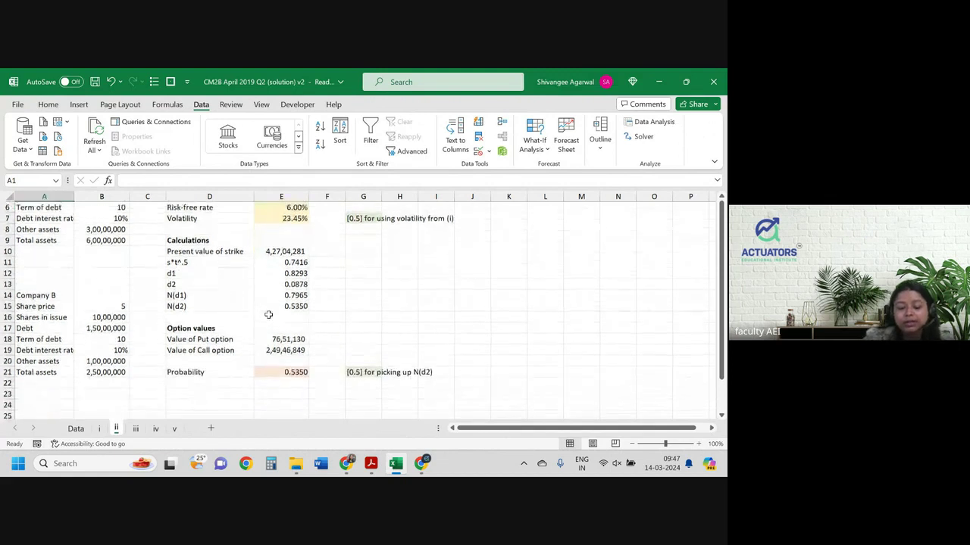
pyautogui.scroll(2, 268, 314)
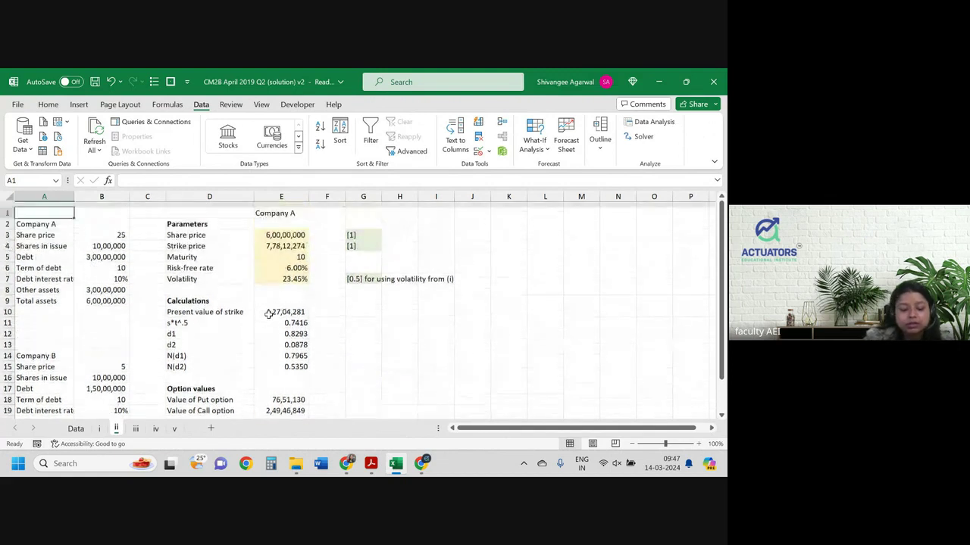
pyautogui.click(291, 230)
pyautogui.scroll(-2, 363, 378)
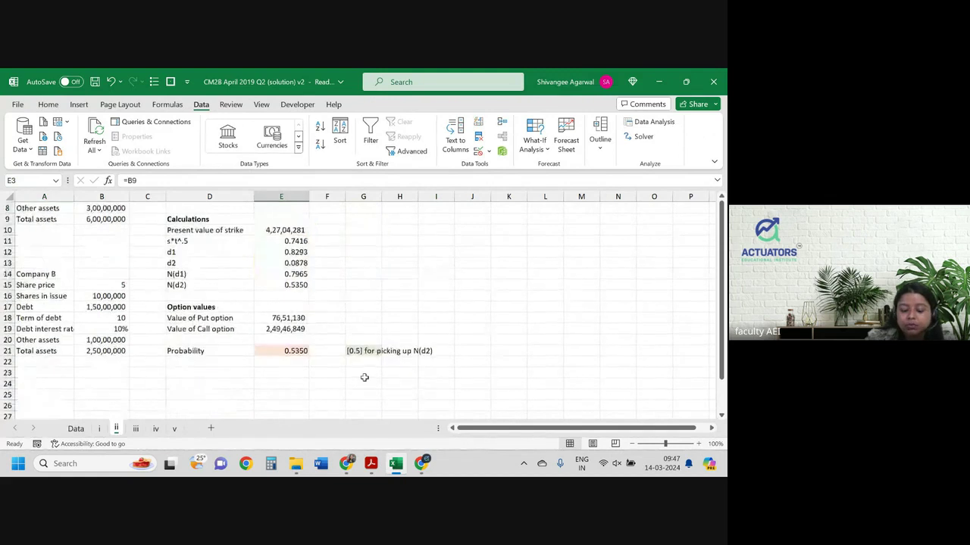
pyautogui.hotkey('ctrl', 'pageup')
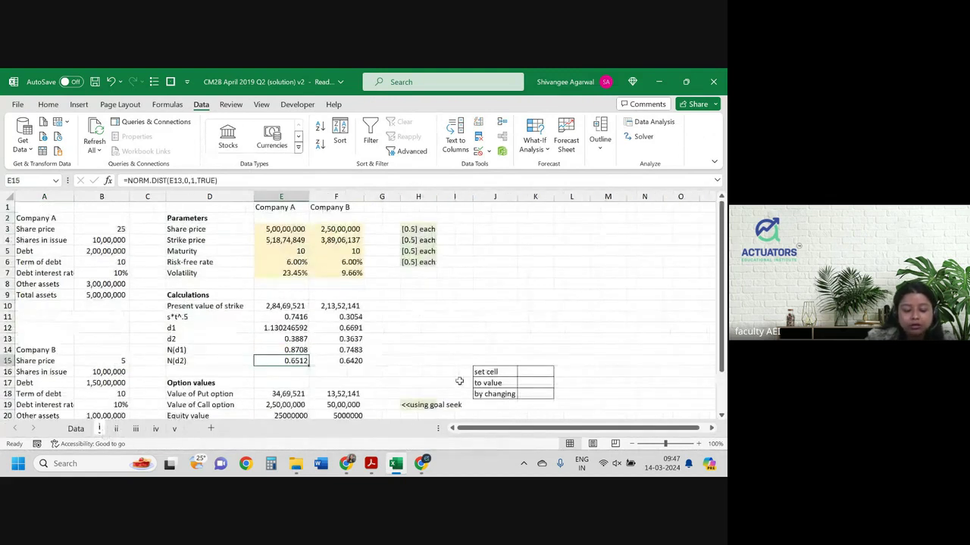
pyautogui.click(116, 429)
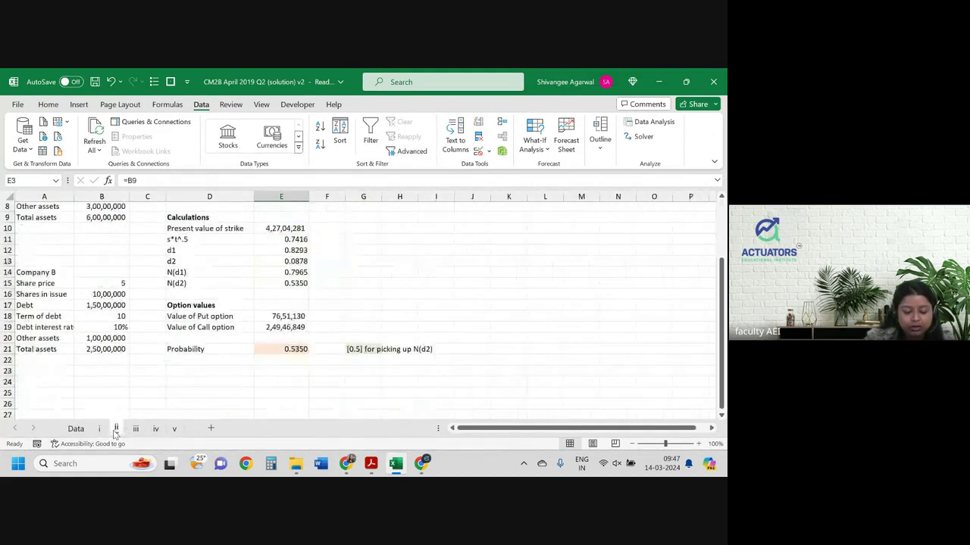
# - Permanently delete sheet ii and go back to sheet i
pyautogui.rightClick(116, 430)
pyautogui.click(155, 267)
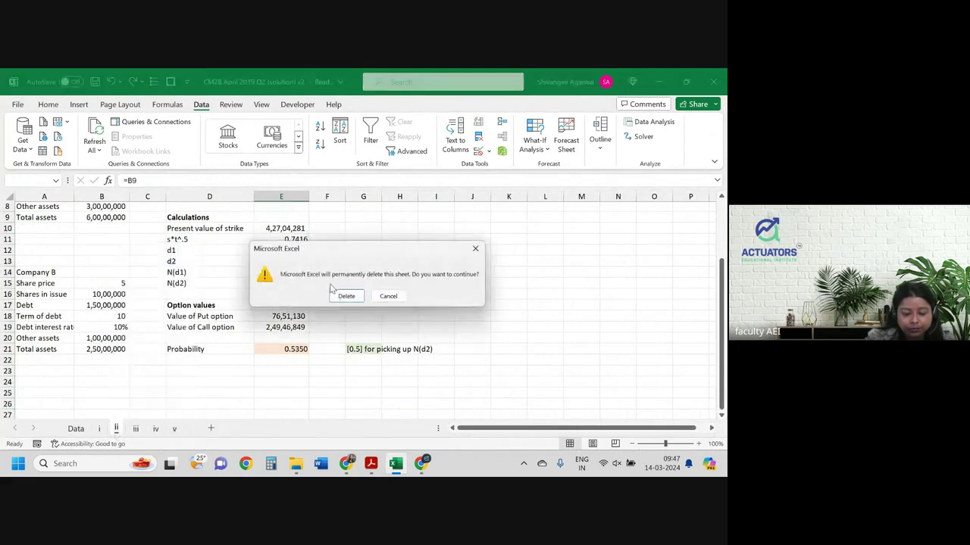
pyautogui.click(346, 295)
pyautogui.click(98, 429)
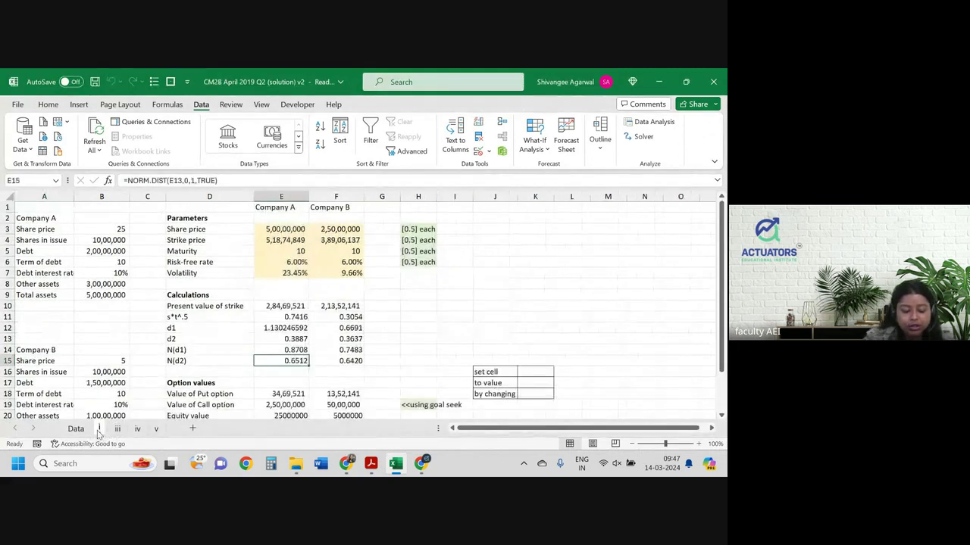
pyautogui.hotkey('alt', 'e')
# - Copy sheet i as a new sheet i (2), placed before sheet iii
pyautogui.press('m')
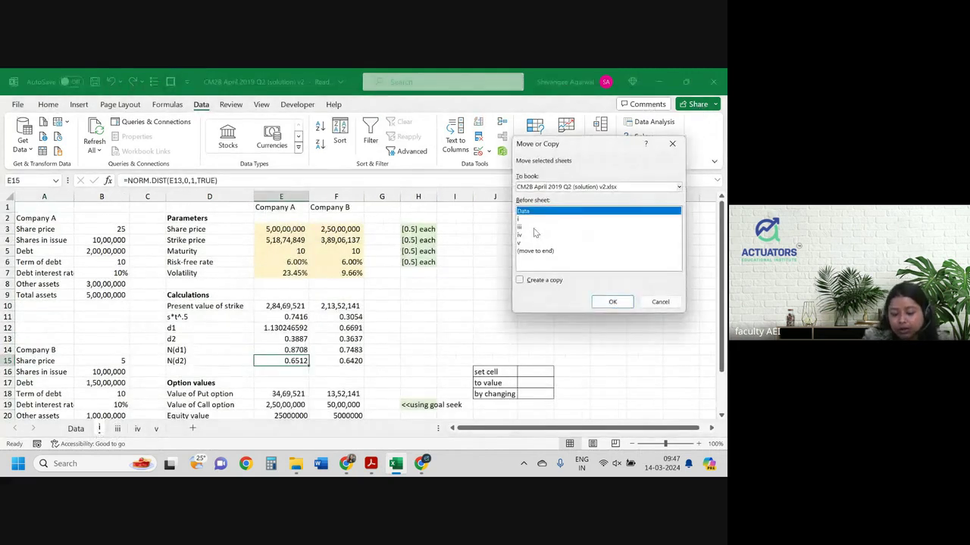
pyautogui.click(534, 227)
pyautogui.click(539, 280)
pyautogui.click(612, 302)
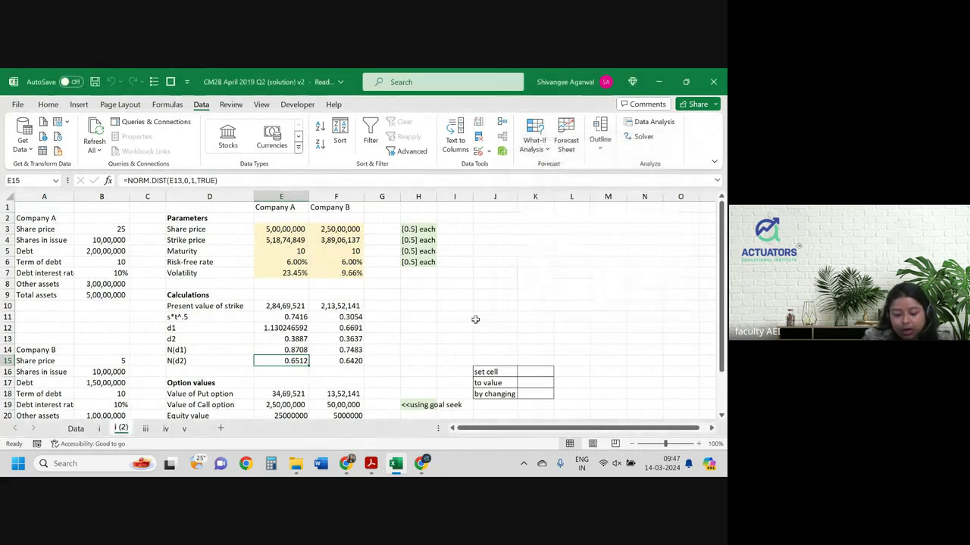
# - On i (2), change Company A's debt in B5 to =20000000+10000000
pyautogui.click(109, 292)
pyautogui.click(102, 250)
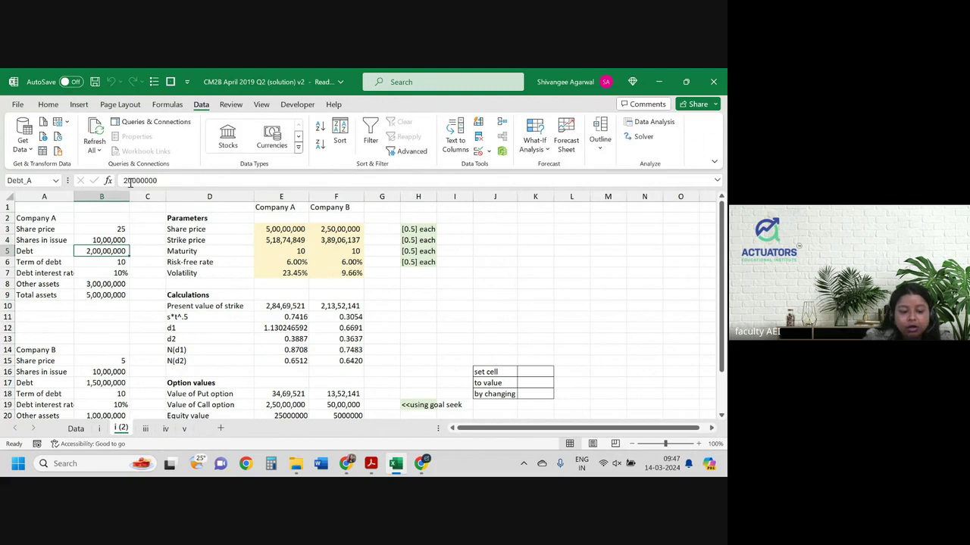
pyautogui.click(163, 179)
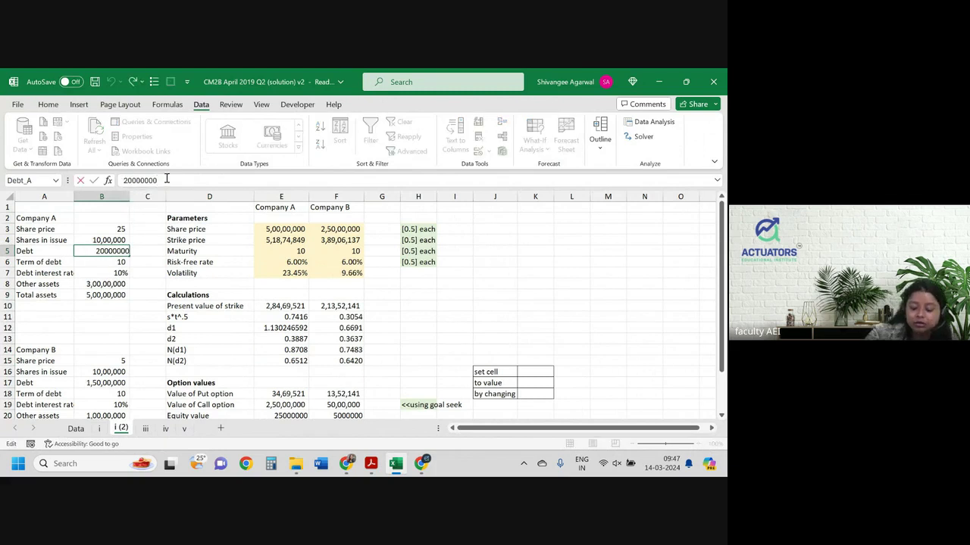
pyautogui.write('+10')
pyautogui.write('000000')
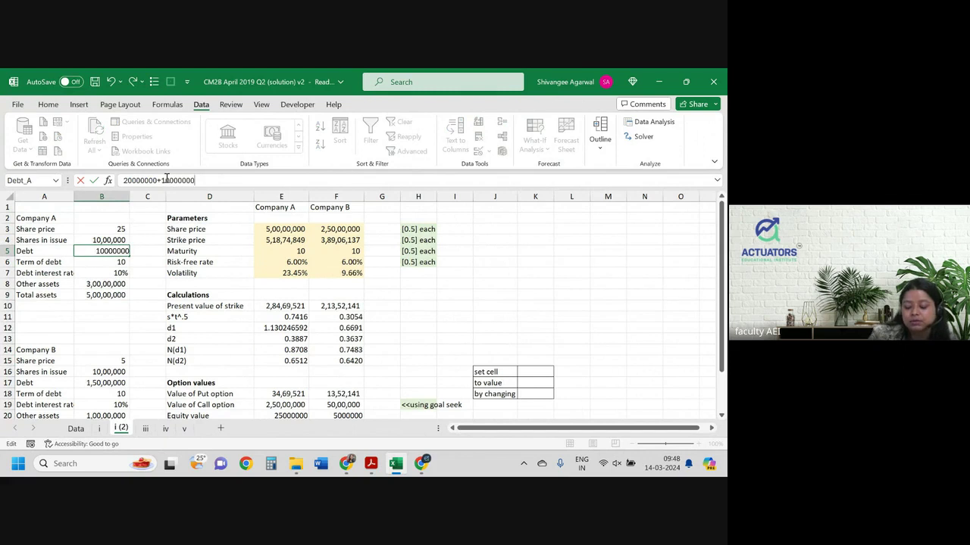
pyautogui.press('Return')
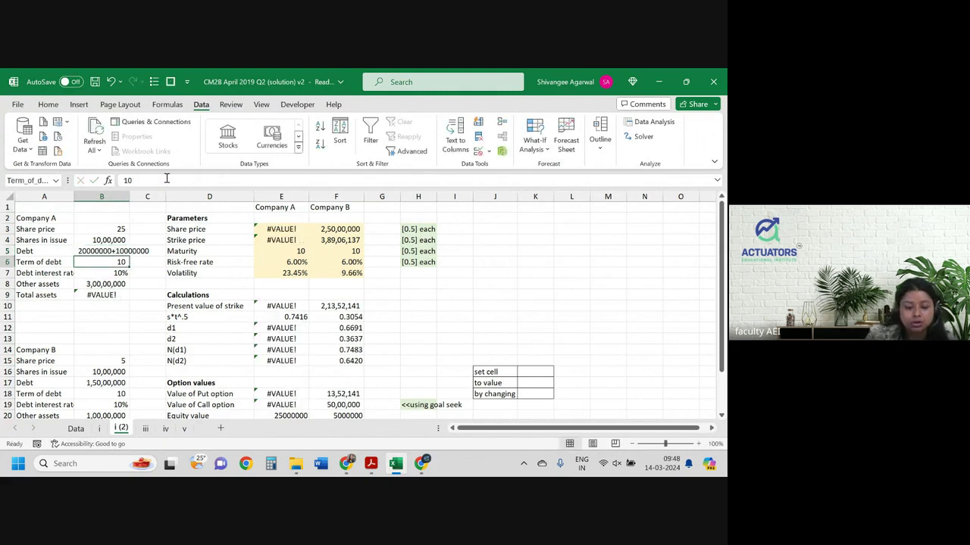
pyautogui.click(105, 256)
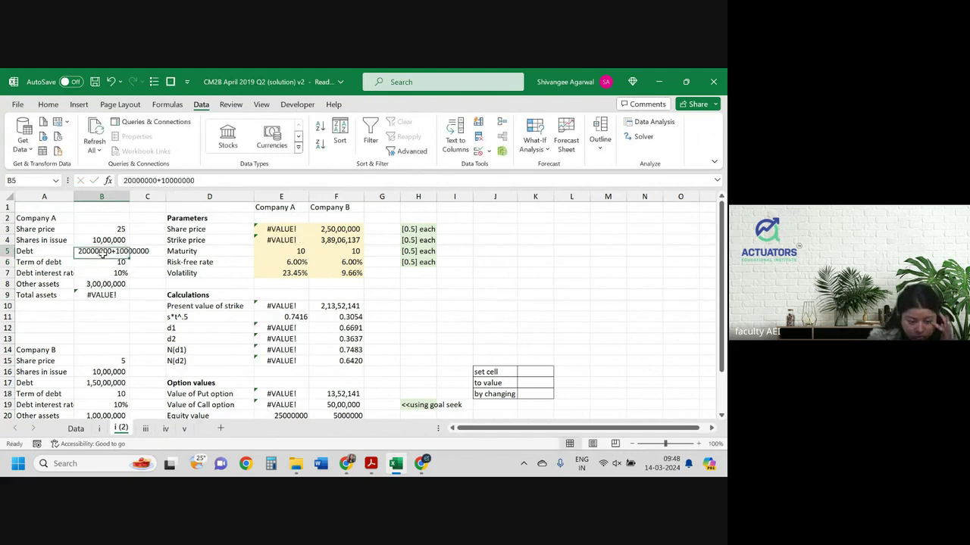
pyautogui.click(124, 180)
pyautogui.write('=')
pyautogui.press('Return')
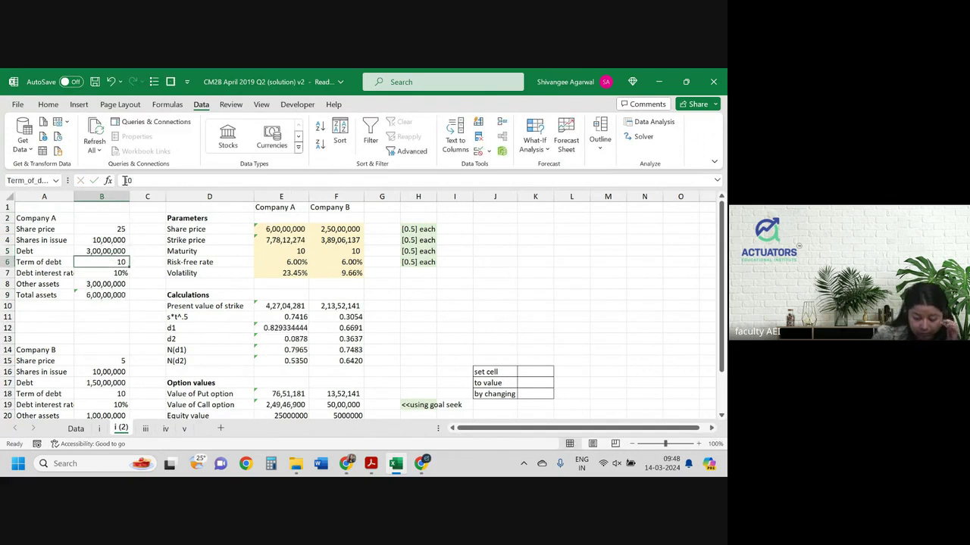
pyautogui.press('Up')
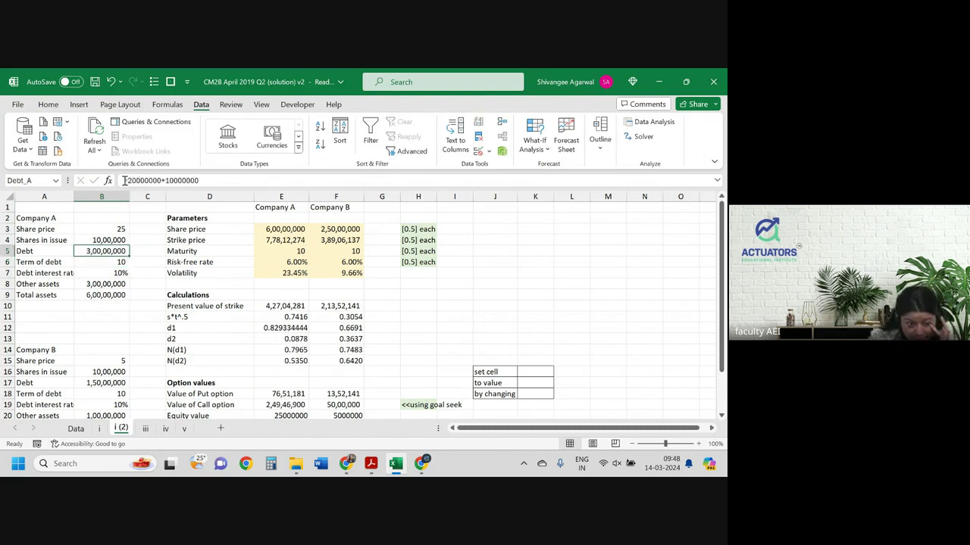
pyautogui.click(48, 104)
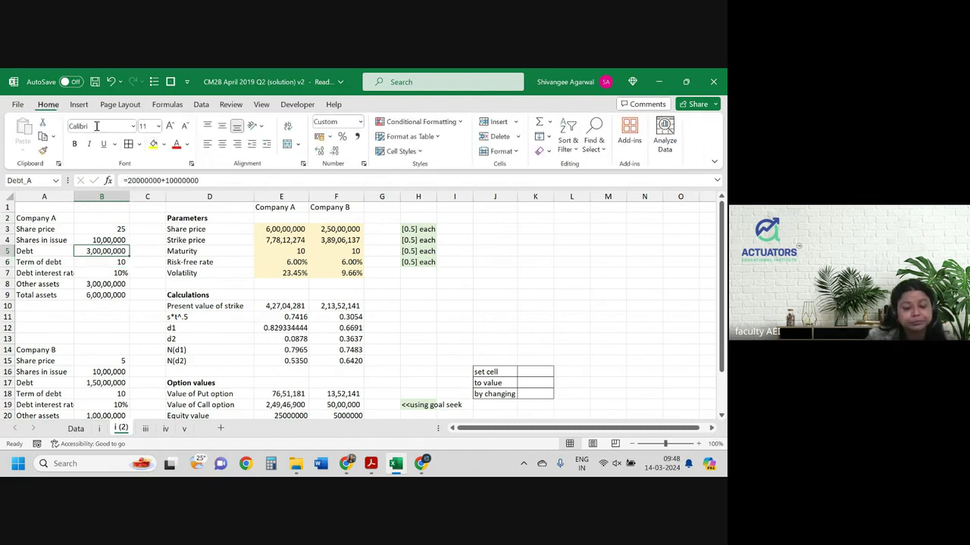
pyautogui.click(153, 144)
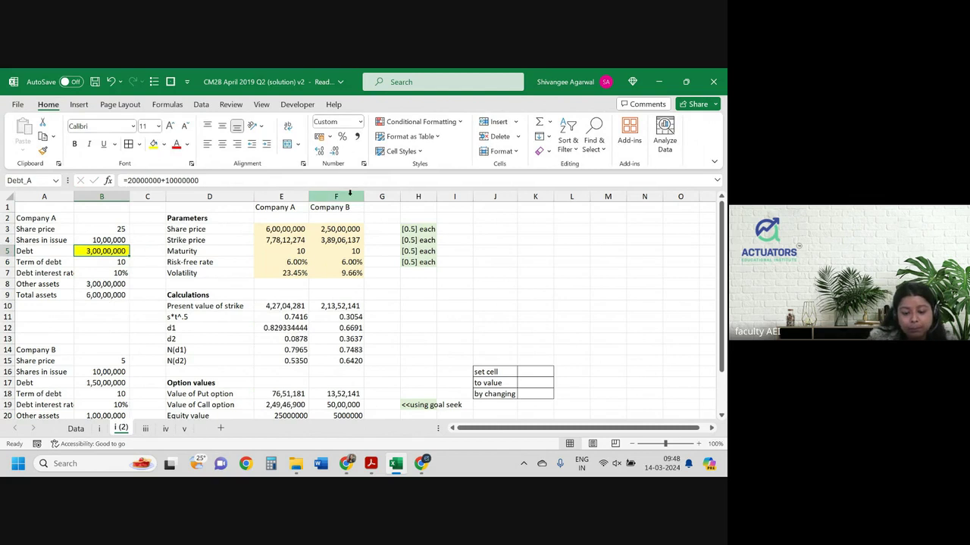
pyautogui.click(335, 196)
pyautogui.hotkey('ctrl', '-')
pyautogui.click(390, 296)
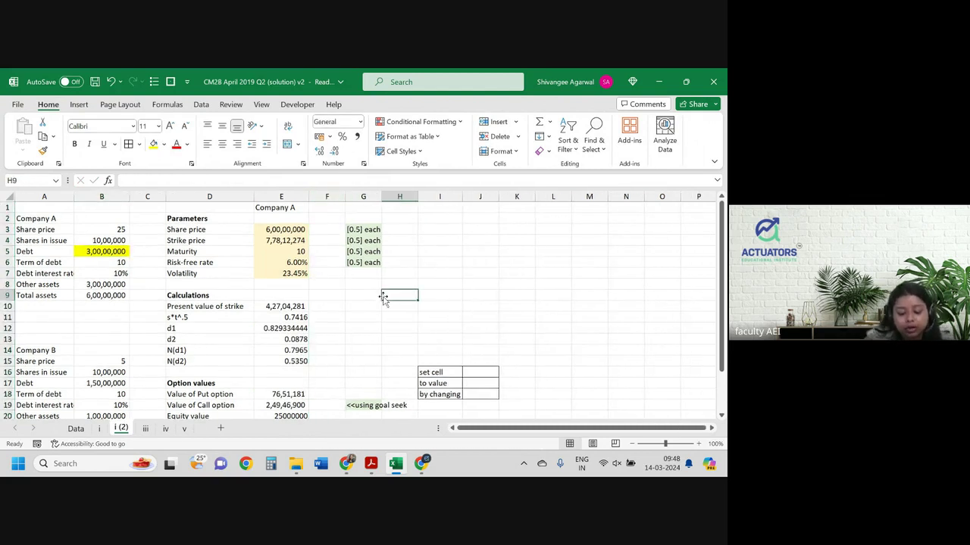
pyautogui.moveTo(362, 196); pyautogui.dragTo(515, 201)
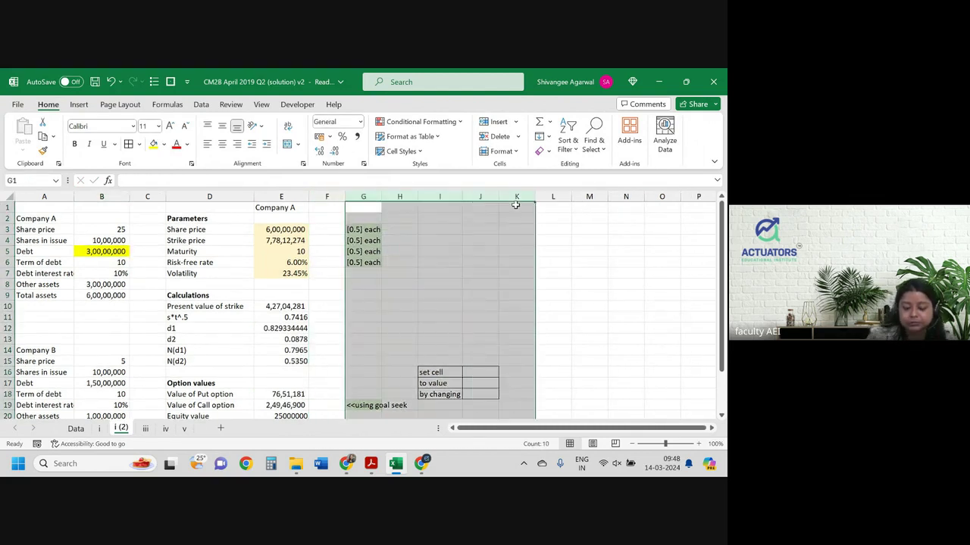
pyautogui.hotkey('ctrl', '-')
pyautogui.click(121, 251)
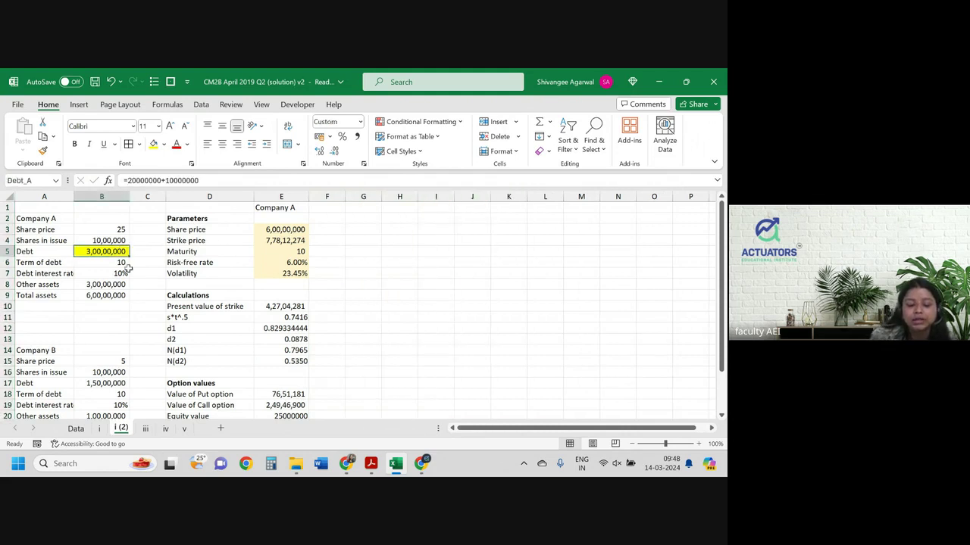
pyautogui.click(104, 294)
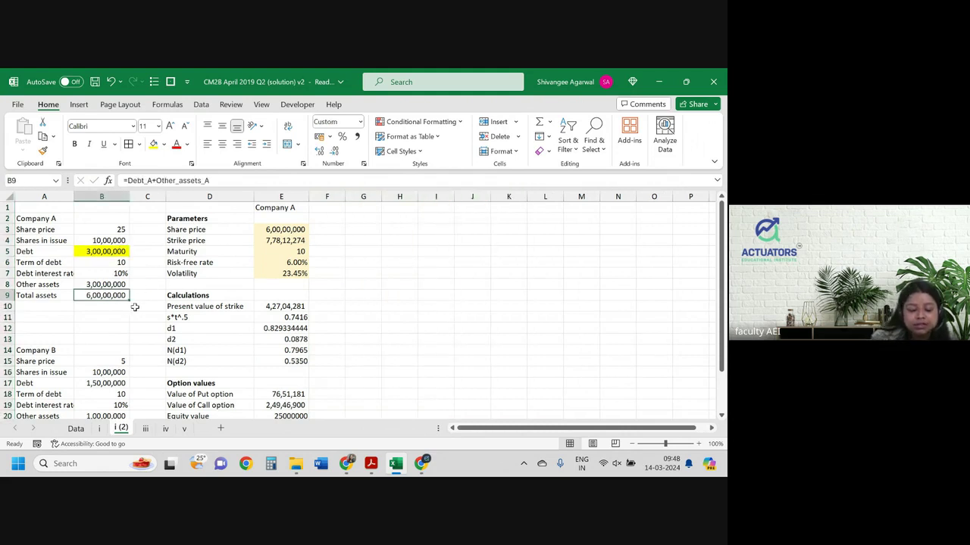
pyautogui.click(279, 228)
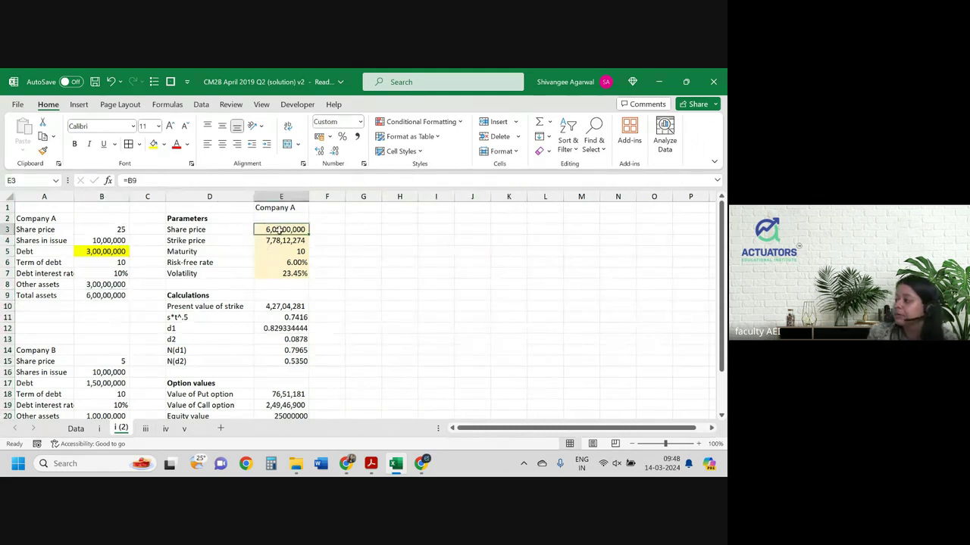
pyautogui.click(287, 274)
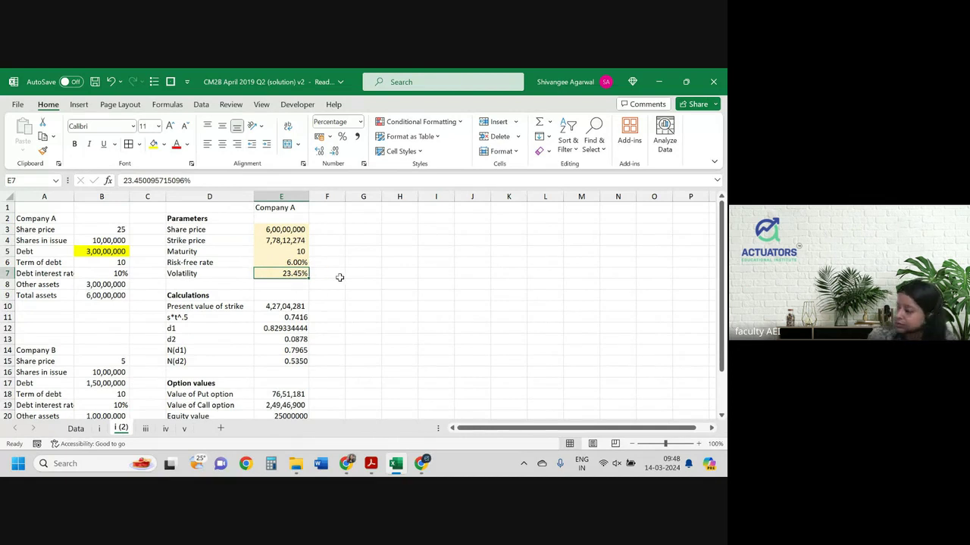
# - Clear the Equity value row, relabel D21 'Probability' and set E21 to =E15 (53.50%)
pyautogui.scroll(-2, 303, 325)
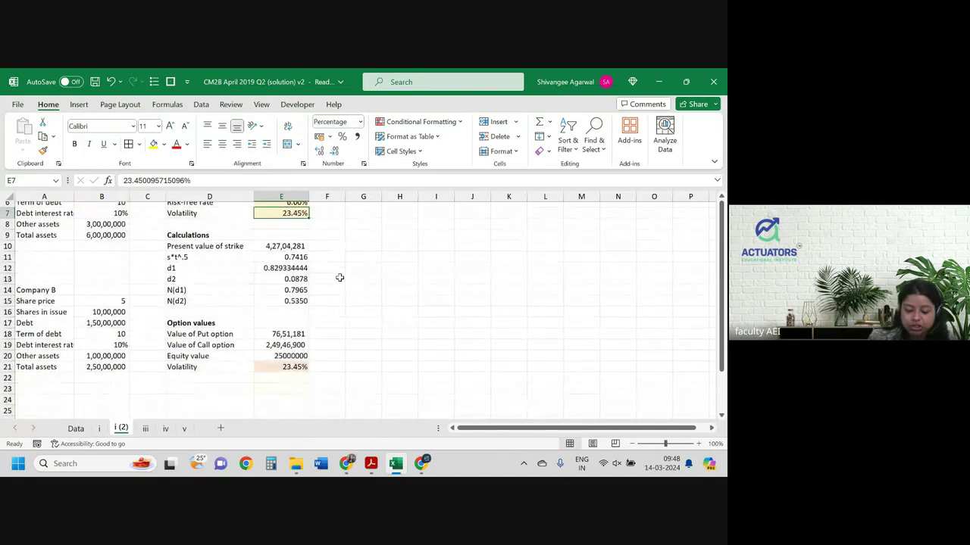
pyautogui.click(274, 368)
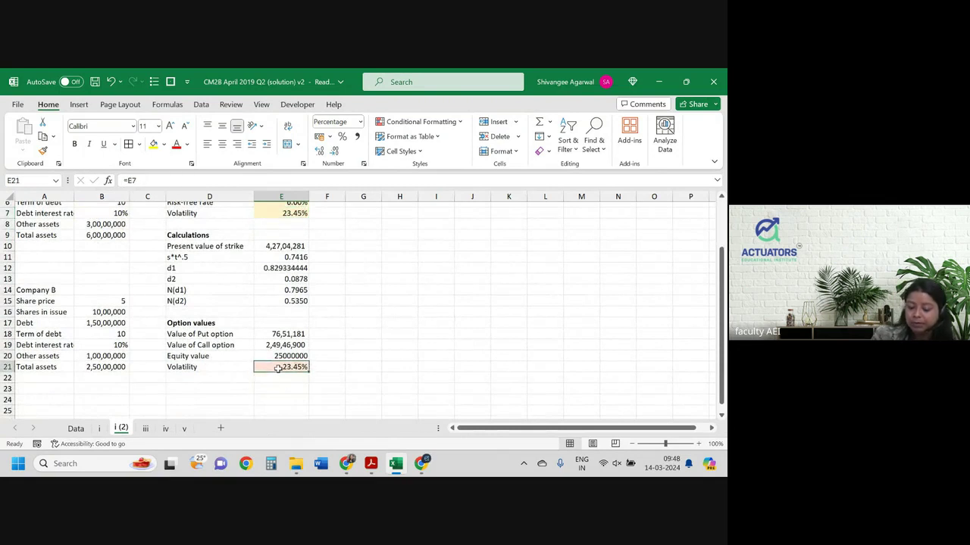
pyautogui.hotkey('ctrl', 'z')
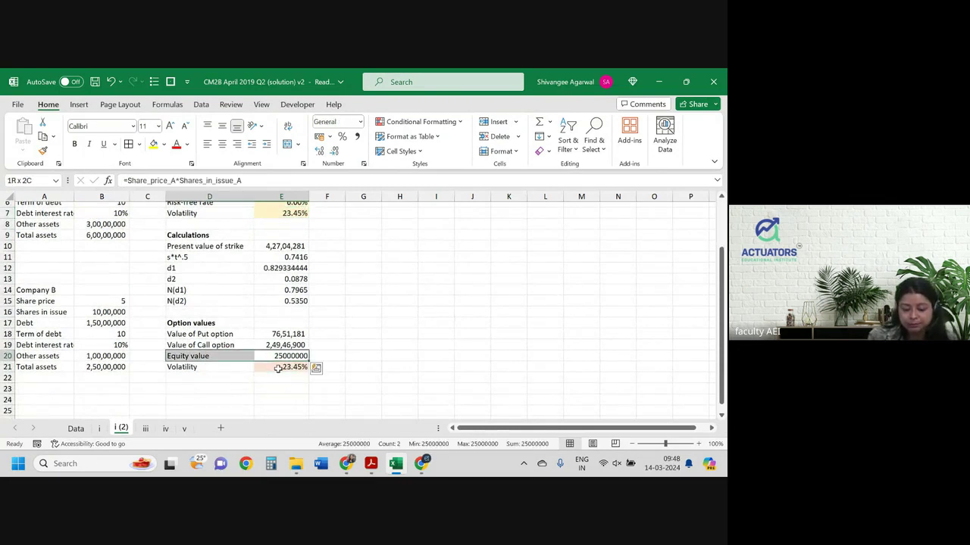
pyautogui.hotkey('ctrl', 'z')
pyautogui.press('Left')
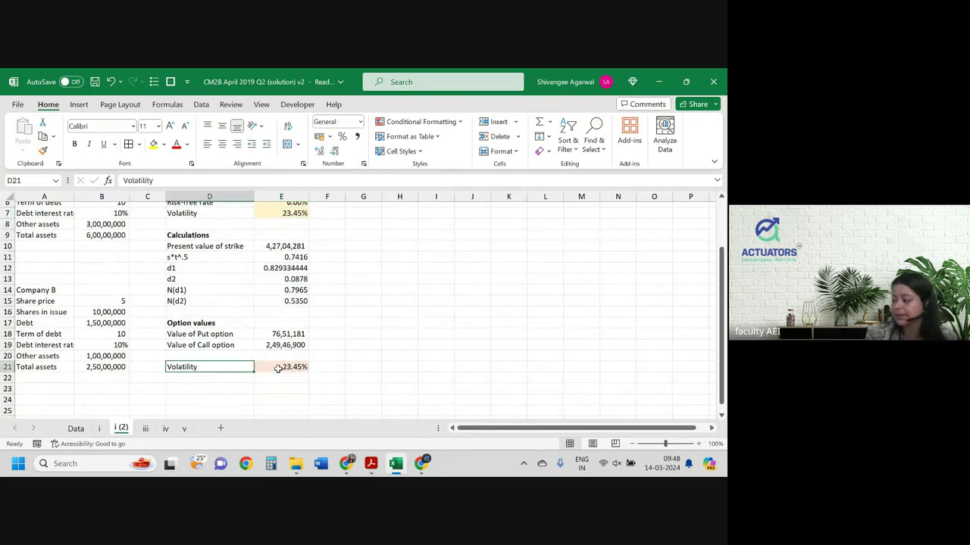
pyautogui.write('Probab')
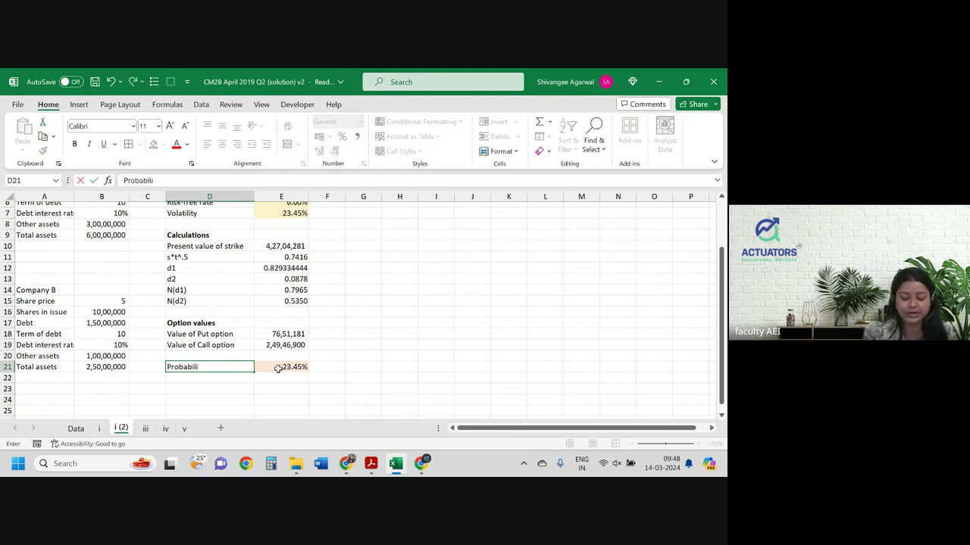
pyautogui.press('Tab')
pyautogui.write('=')
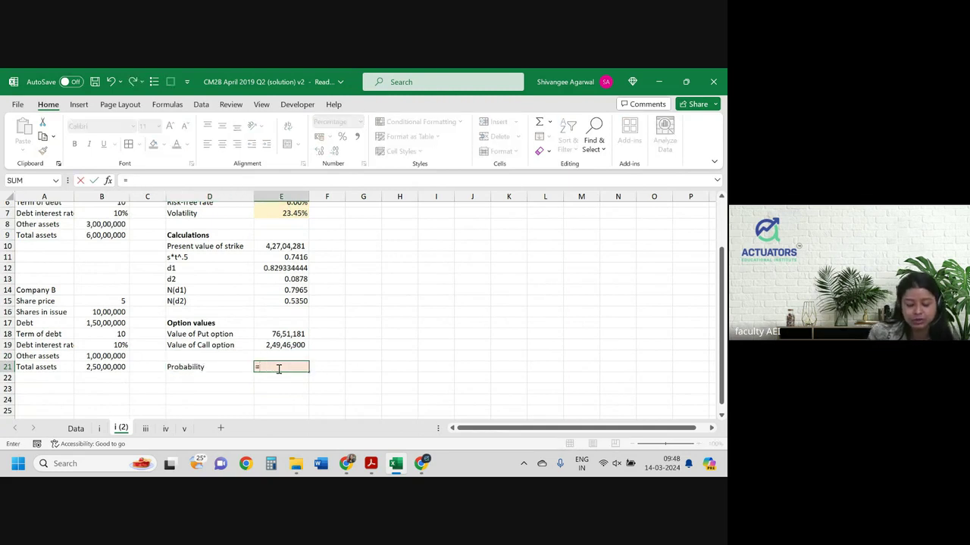
pyautogui.press('Up')
pyautogui.press('Up')
pyautogui.press('Up')
pyautogui.press('Up')
pyautogui.press('Up')
pyautogui.press('Up')
pyautogui.press('Return')
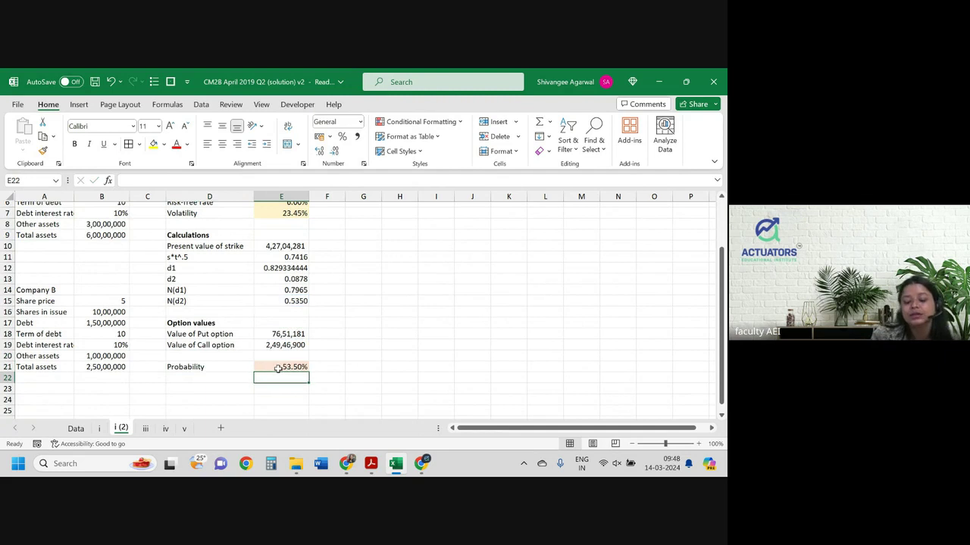
pyautogui.click(277, 364)
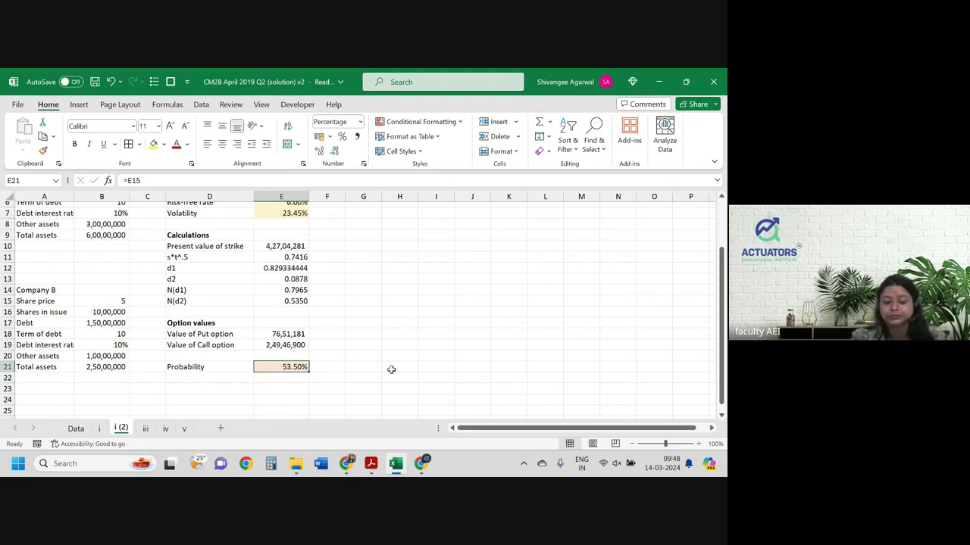
pyautogui.hotkey('alt', 'Tab')
pyautogui.scroll(-1, 413, 346)
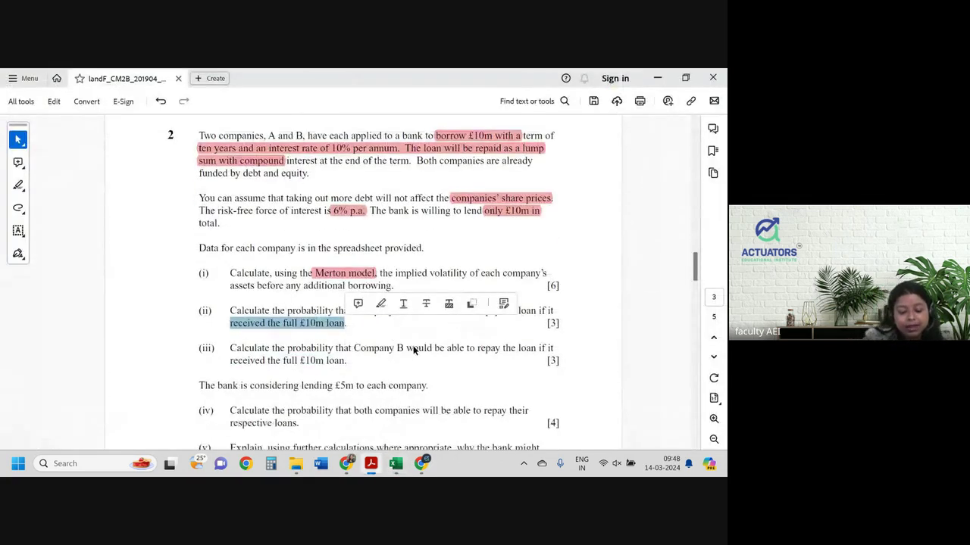
pyautogui.moveTo(265, 294)
pyautogui.mouseDown()
pyautogui.moveTo(538, 286)
pyautogui.moveTo(343, 306)
pyautogui.mouseUp()
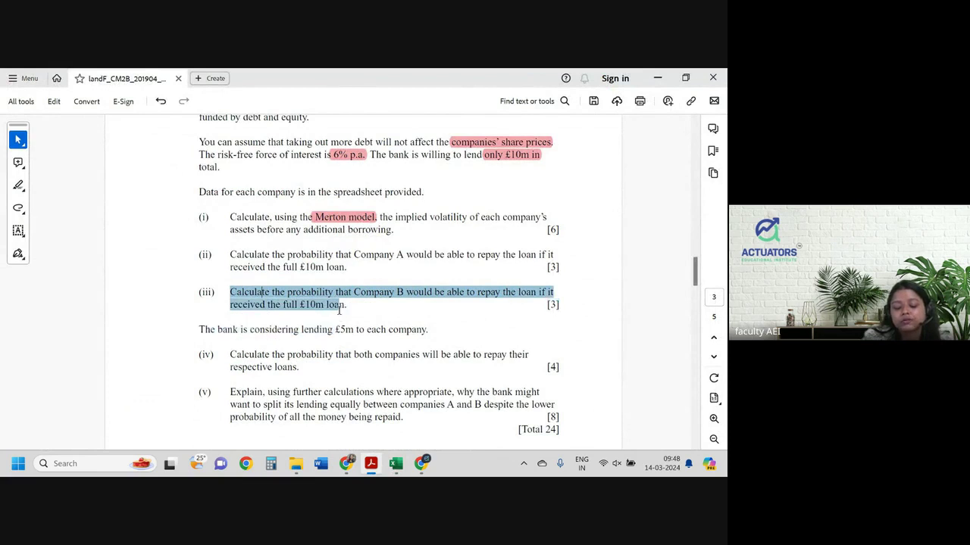
pyautogui.hotkey('alt', 'Tab')
# - Permanently delete sheet iii
pyautogui.scroll(2, 340, 311)
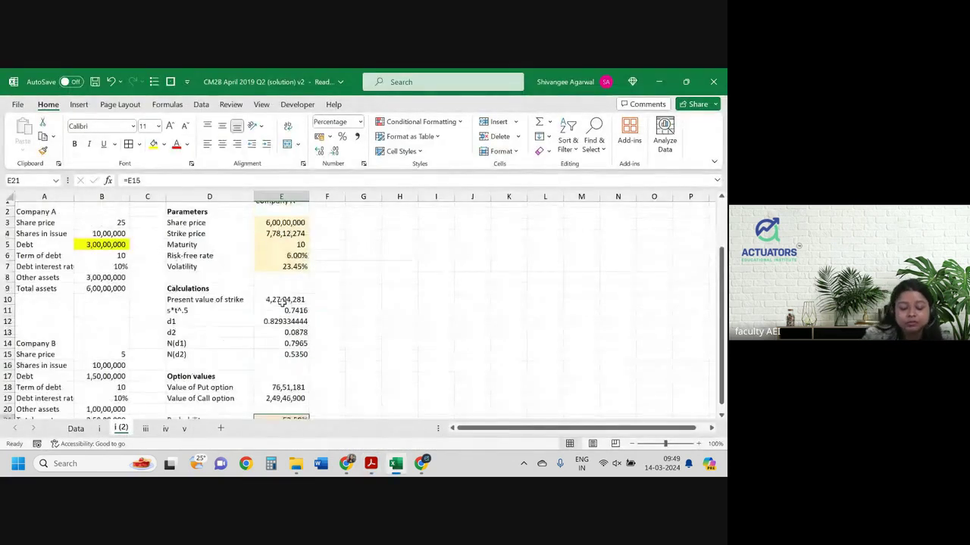
pyautogui.click(144, 429)
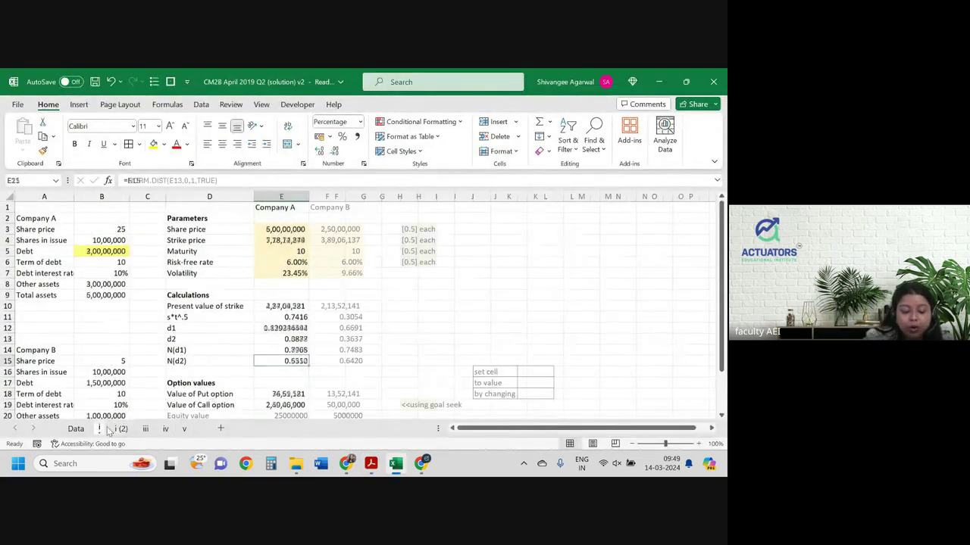
pyautogui.rightClick(144, 430)
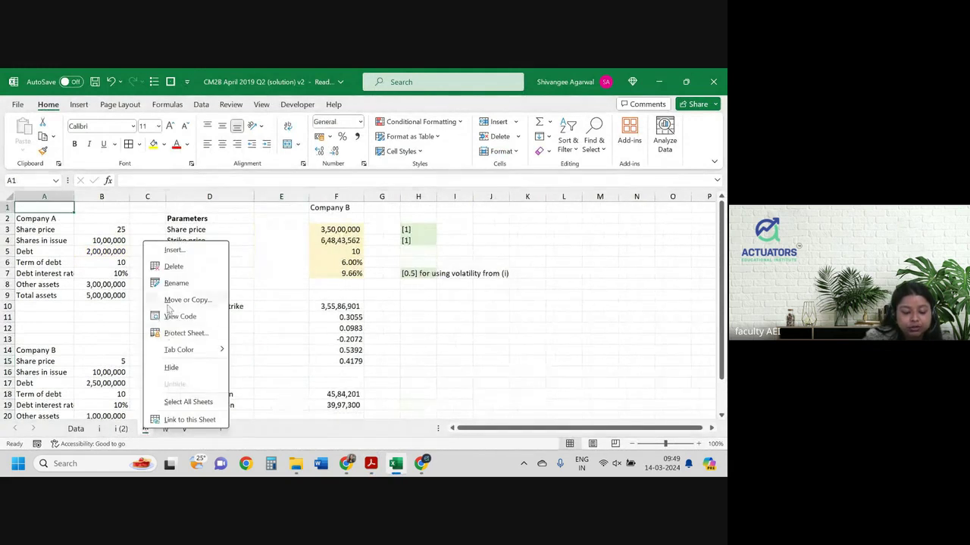
pyautogui.click(173, 265)
pyautogui.click(345, 296)
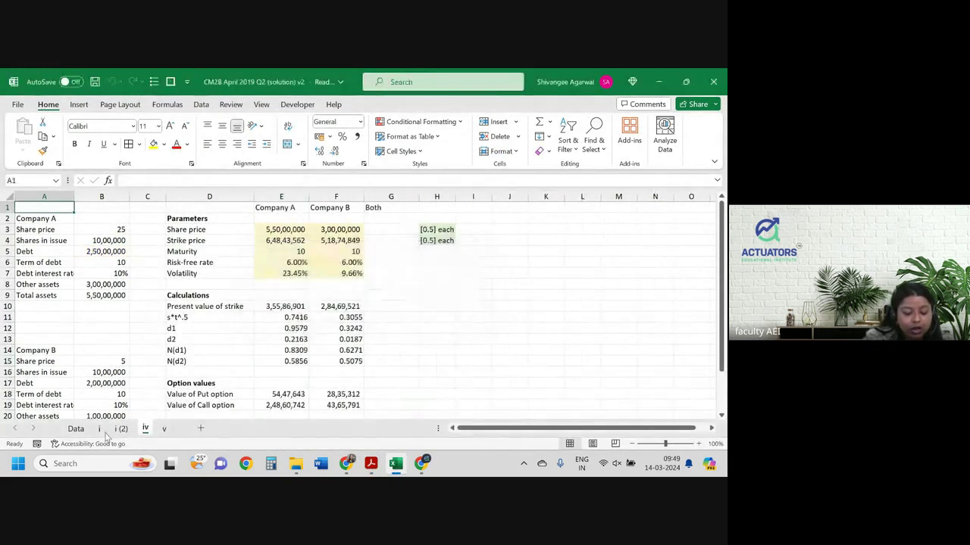
# - Copy sheet i as a new sheet i (3), placed before sheet iv
pyautogui.click(101, 430)
pyautogui.hotkey('alt', 'h')
pyautogui.press('o')
pyautogui.press('m')
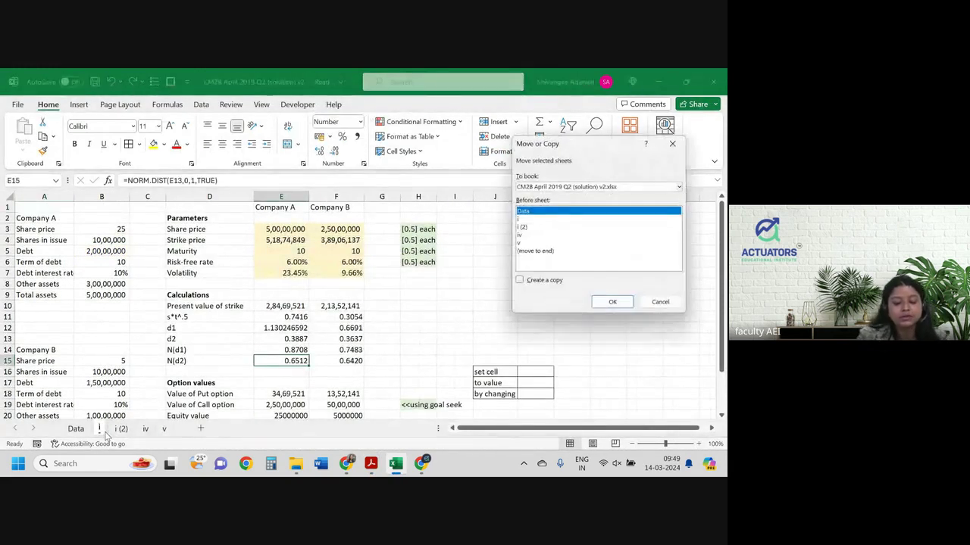
pyautogui.click(535, 235)
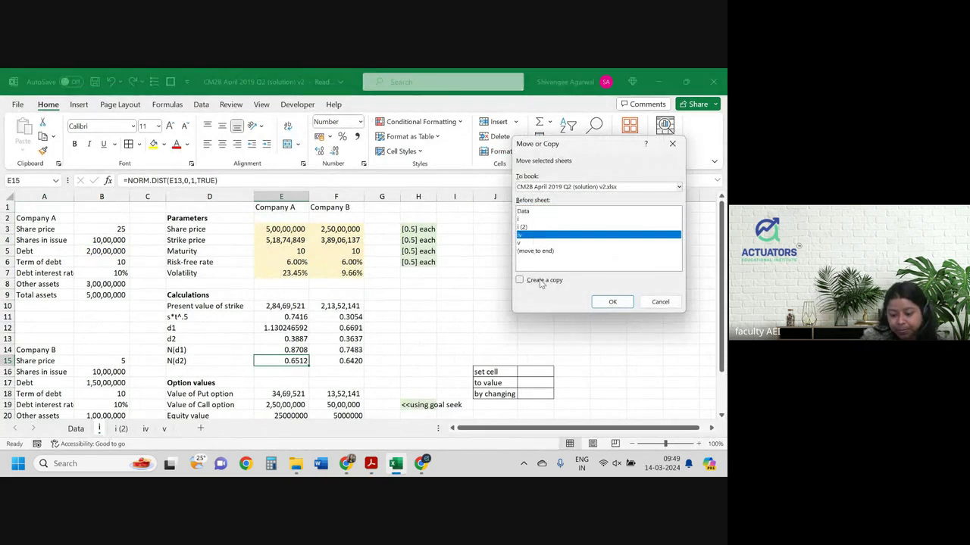
pyautogui.click(541, 282)
pyautogui.click(612, 301)
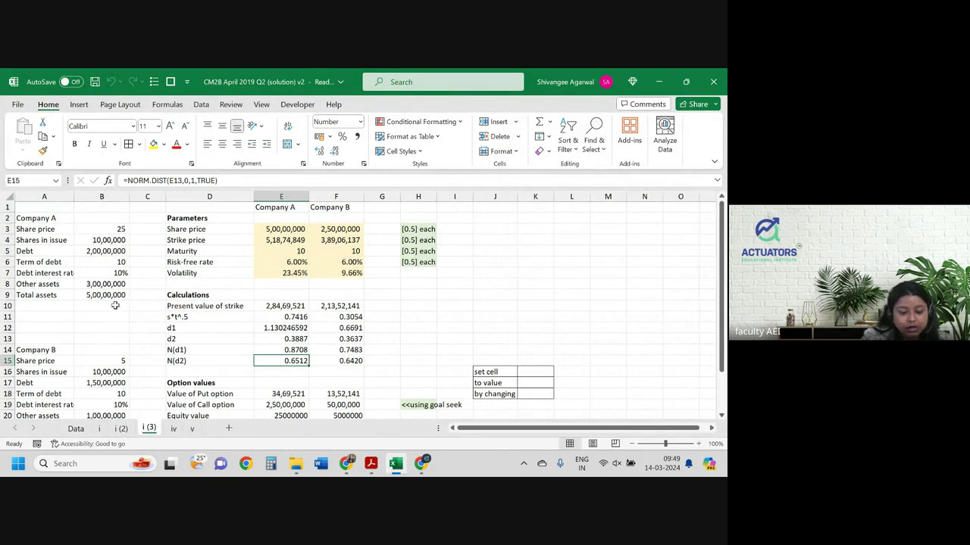
# - Select and clear the goal-seek notes in columns G to K on sheet i (3)
pyautogui.click(264, 191)
pyautogui.hotkey('ctrl', '-')
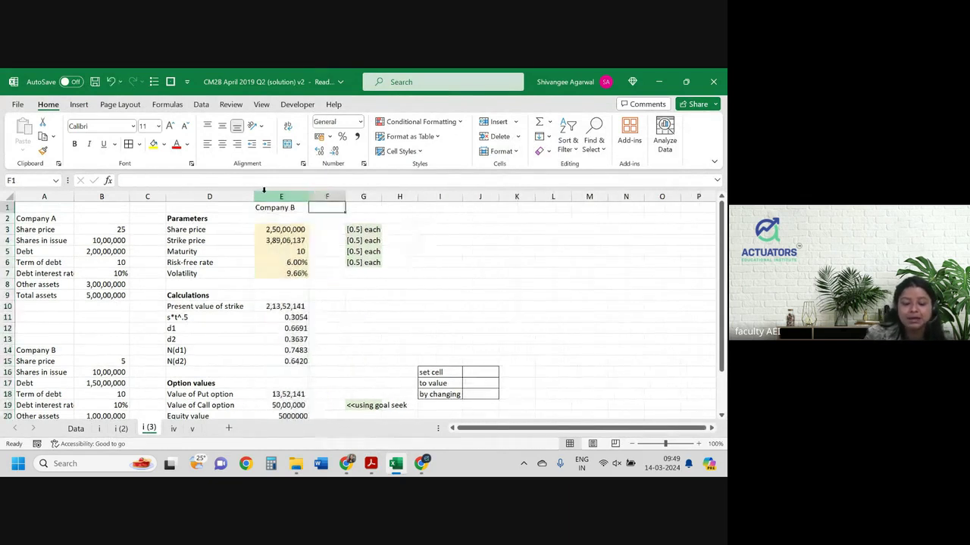
pyautogui.press('Right')
pyautogui.hotkey('ctrl', 'Right')
pyautogui.hotkey('ctrl', 'Left')
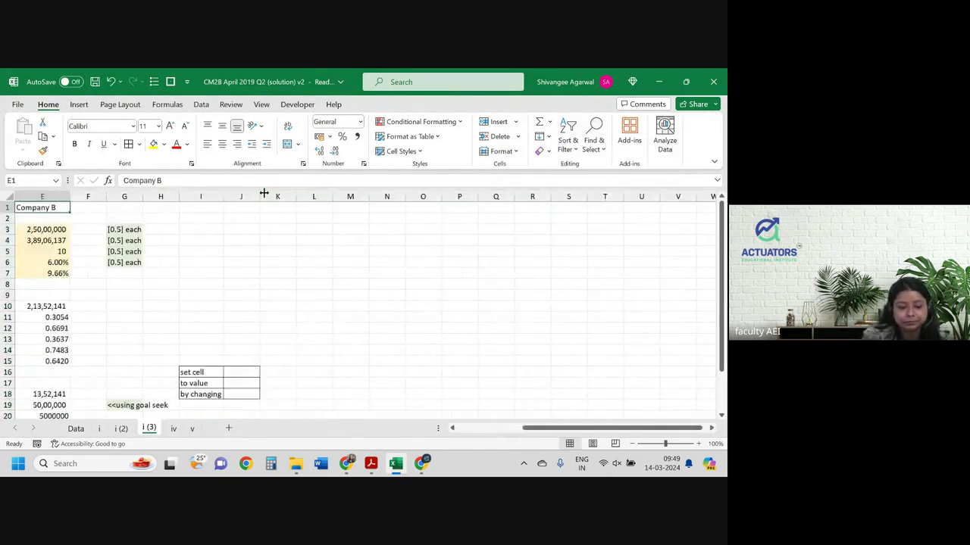
pyautogui.hotkey('ctrl', 'Home')
pyautogui.press('Right')
pyautogui.press('Right')
pyautogui.press('Right')
pyautogui.press('Right')
pyautogui.press('Right')
pyautogui.press('Right')
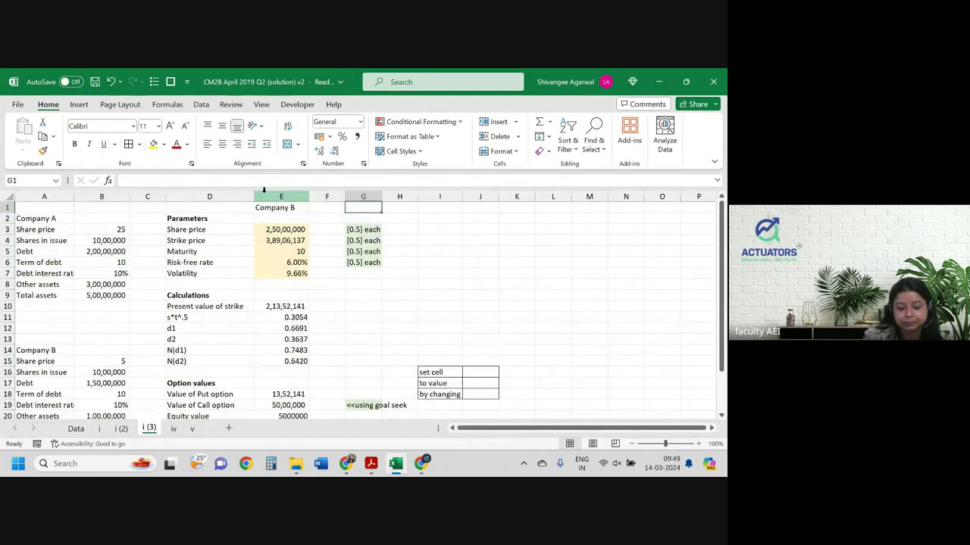
pyautogui.hotkey('ctrl', 'shift', 'Down')
pyautogui.hotkey('ctrl', 'shift', 'Down')
pyautogui.hotkey('ctrl', 'shift', 'Down')
pyautogui.hotkey('ctrl', 'shift', 'Down')
pyautogui.hotkey('ctrl', 'shift', 'Down')
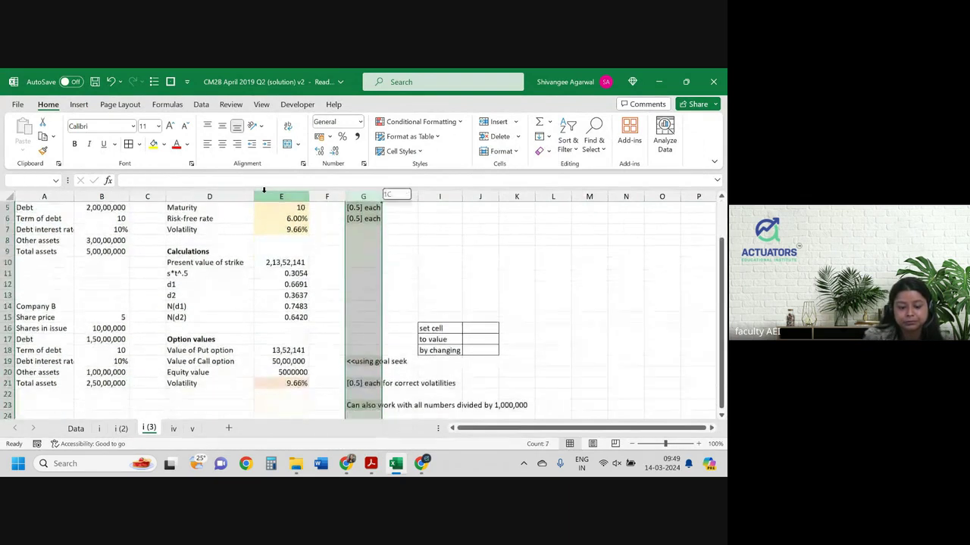
pyautogui.hotkey('ctrl', 'shift', 'Right')
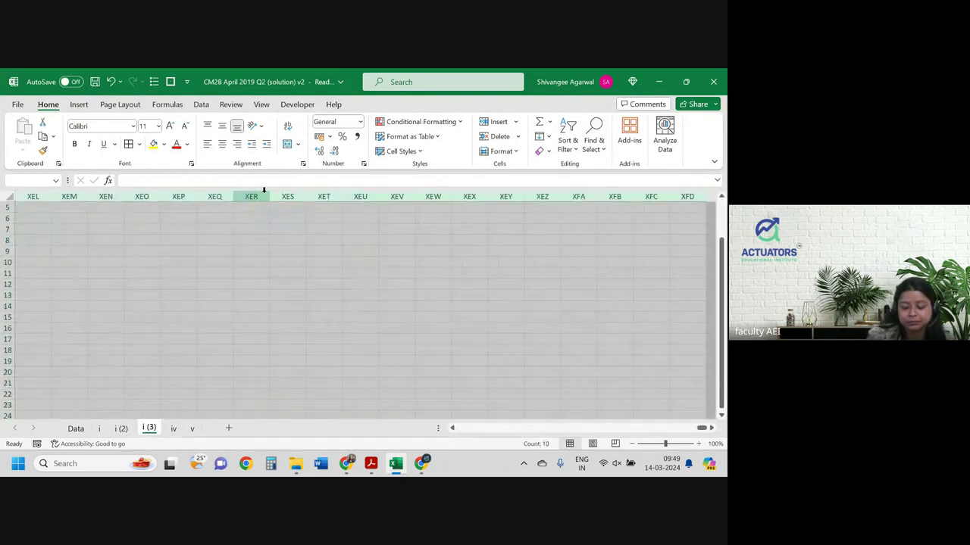
pyautogui.hotkey('ctrl', 'shift', 'Left')
pyautogui.hotkey('ctrl', 'Up')
pyautogui.press('Home')
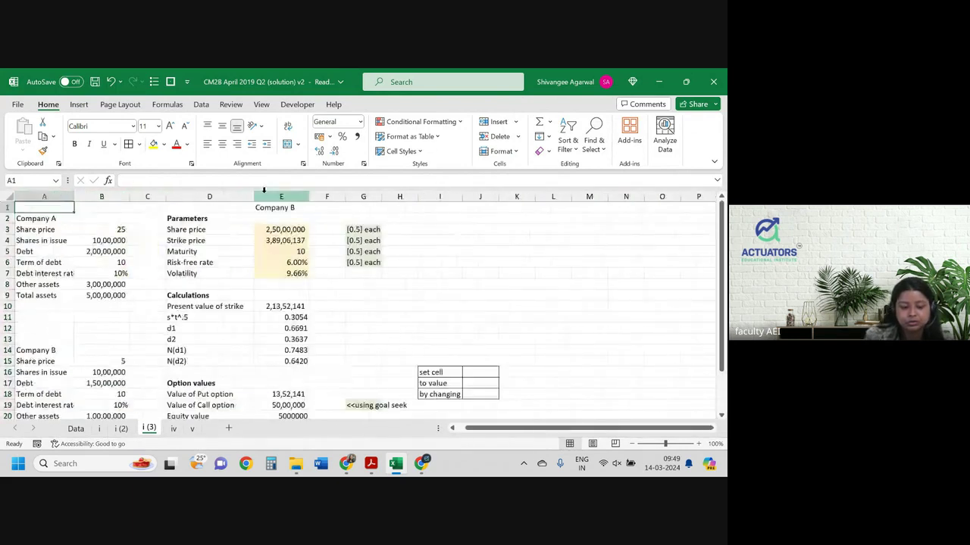
pyautogui.press('Right')
pyautogui.press('Right')
pyautogui.press('Right')
pyautogui.press('Right')
pyautogui.press('Right')
pyautogui.press('Right')
pyautogui.hotkey('shift', 'Down')
pyautogui.hotkey('shift', 'Down')
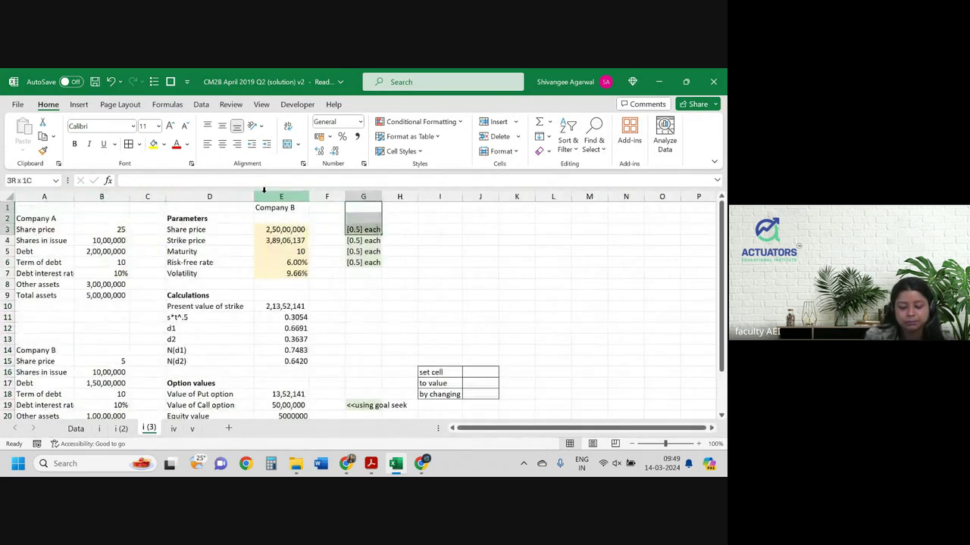
pyautogui.hotkey('shift', 'Down')
pyautogui.hotkey('shift', 'Down')
pyautogui.hotkey('shift', 'Down')
pyautogui.hotkey('shift', 'Down')
pyautogui.hotkey('shift', 'Down')
pyautogui.hotkey('shift', 'Down')
pyautogui.hotkey('shift', 'Down')
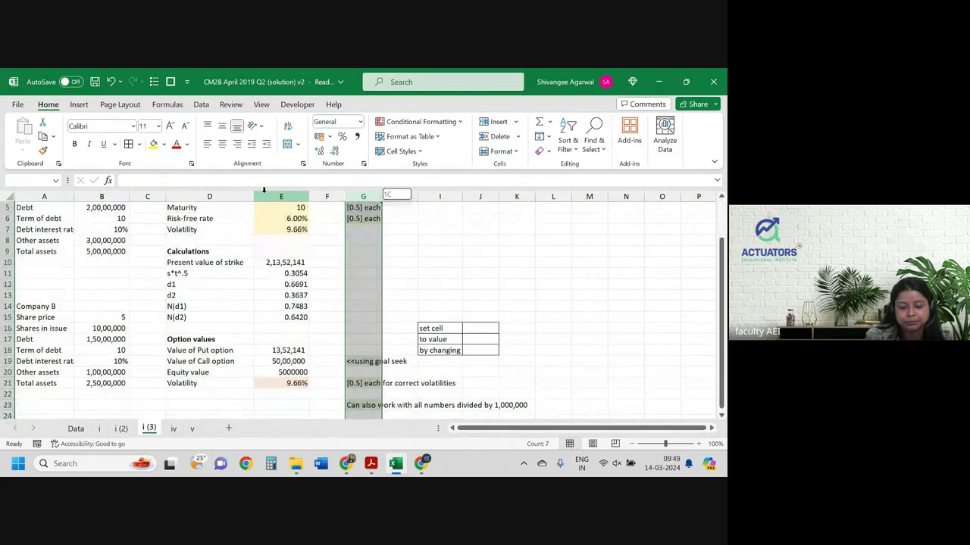
pyautogui.hotkey('shift', 'Right')
pyautogui.hotkey('shift', 'Right')
pyautogui.hotkey('shift', 'Right')
pyautogui.hotkey('shift', 'Right')
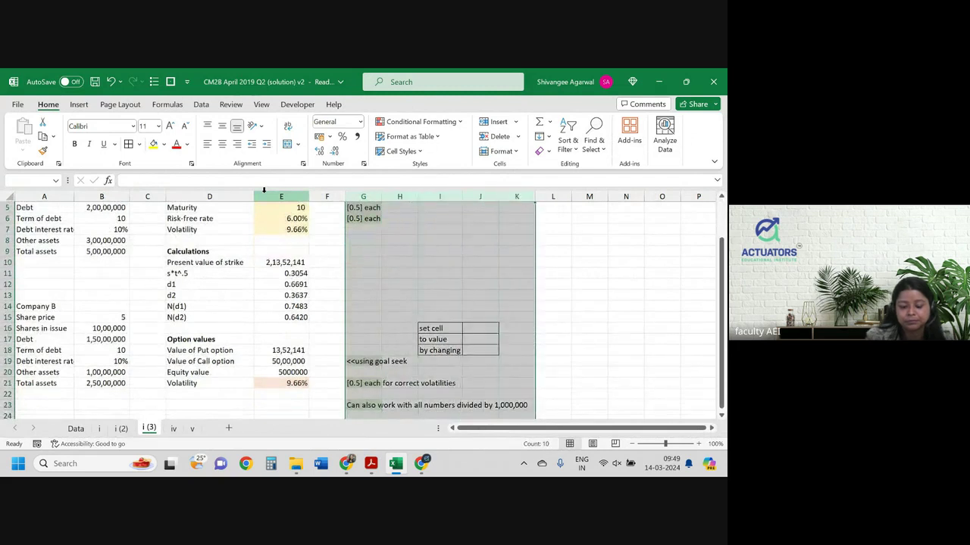
pyautogui.scroll(2, 263, 190)
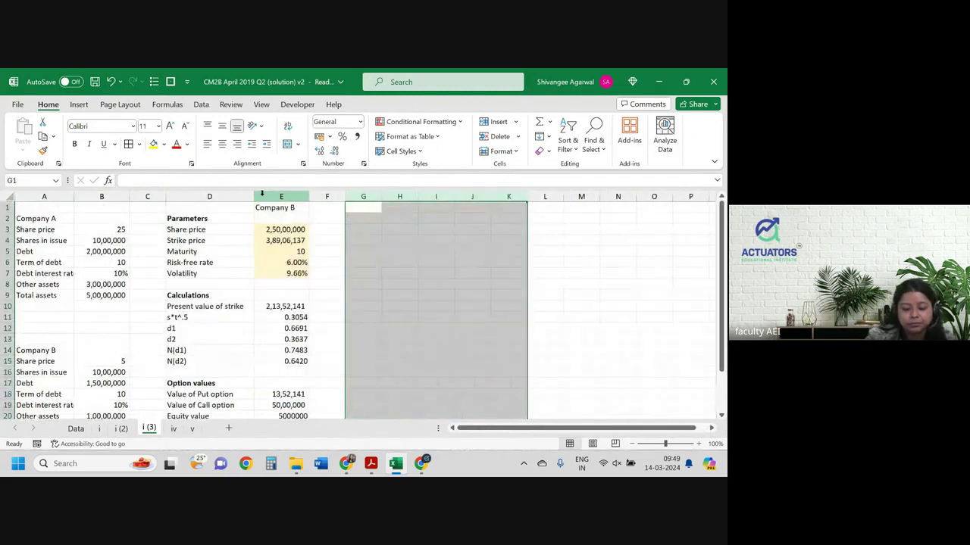
pyautogui.click(297, 240)
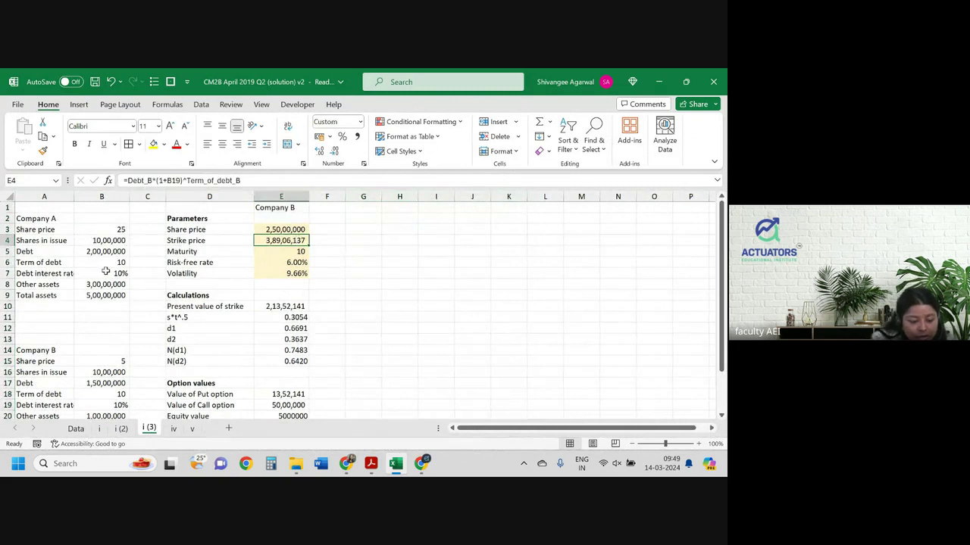
pyautogui.scroll(-2, 106, 271)
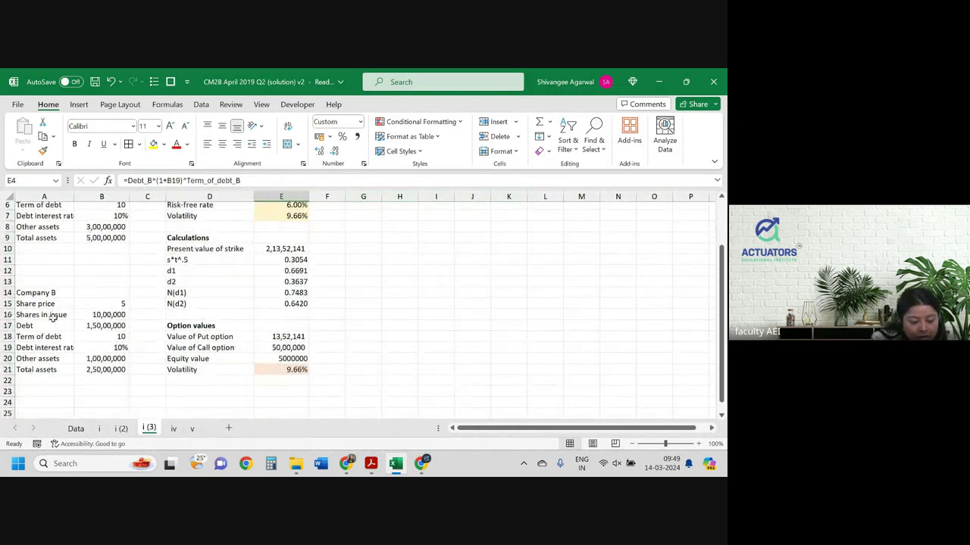
# - Change Company B's debt in B17 to =15000000+10000000 and fill it yellow
pyautogui.click(101, 336)
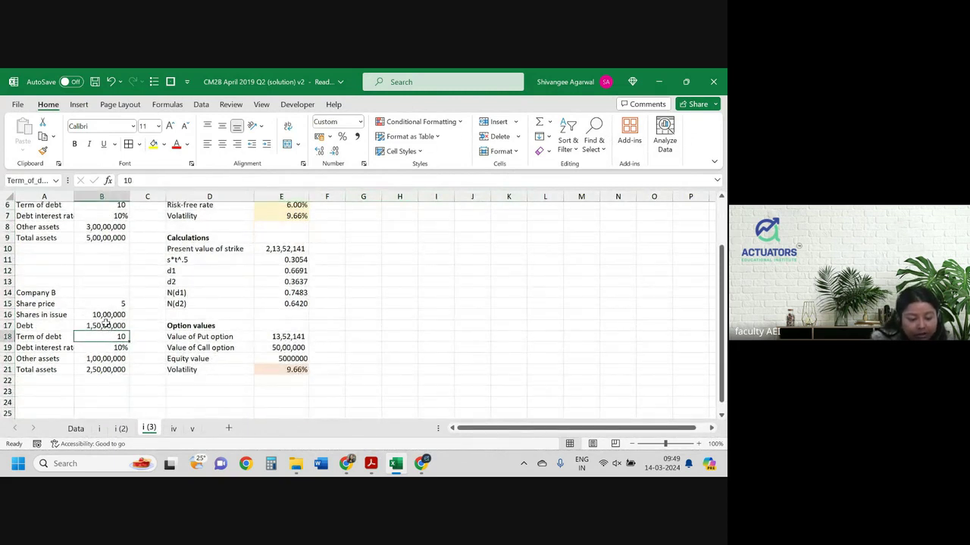
pyautogui.click(106, 326)
pyautogui.click(125, 180)
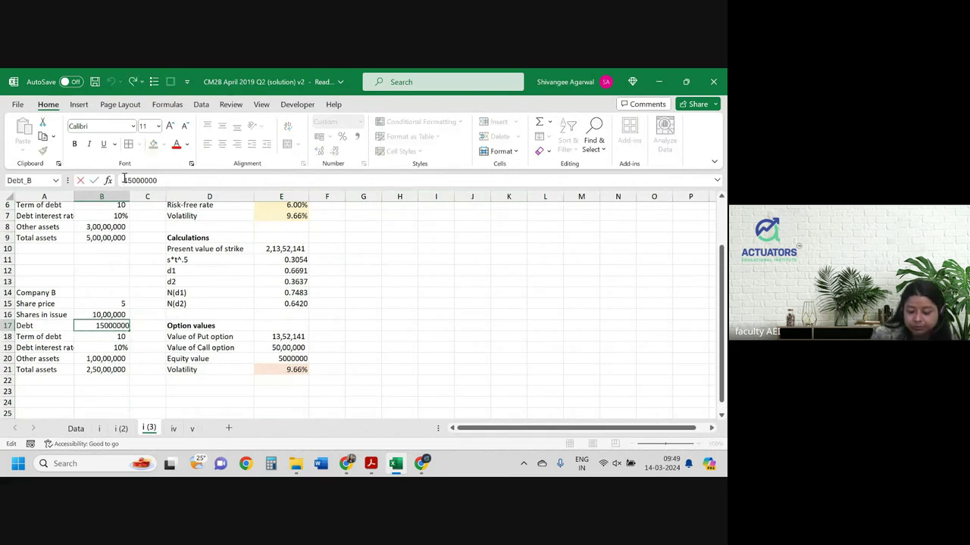
pyautogui.write('=')
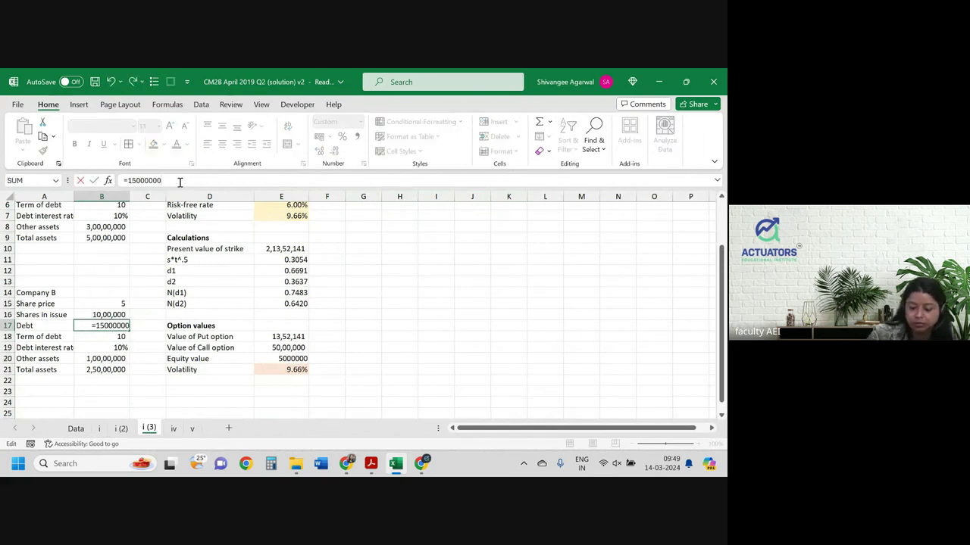
pyautogui.write('150000000')
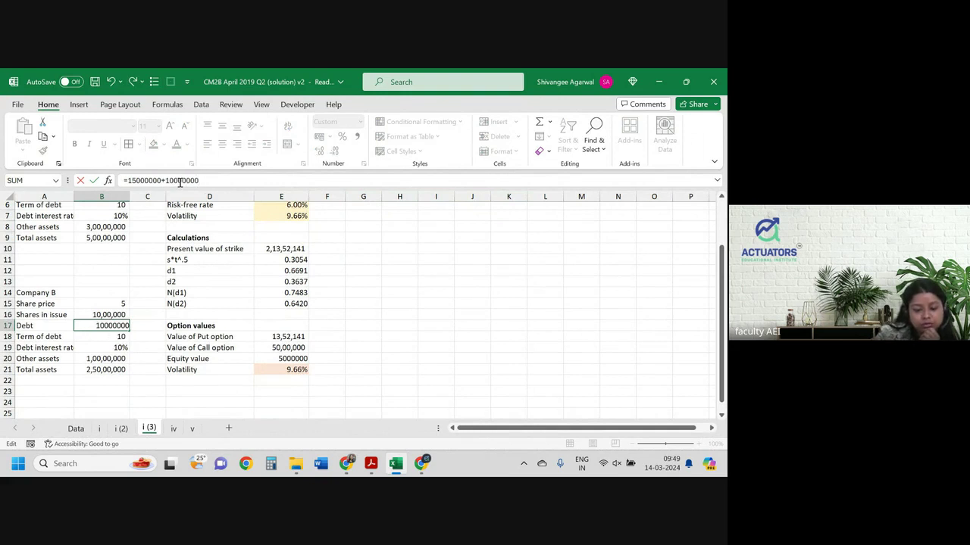
pyautogui.press('Return')
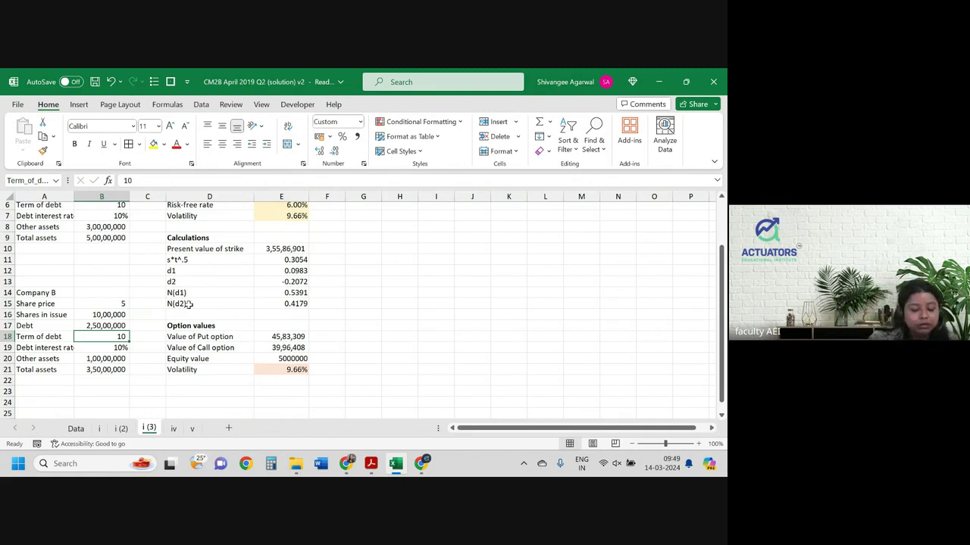
pyautogui.press('Up')
pyautogui.click(156, 145)
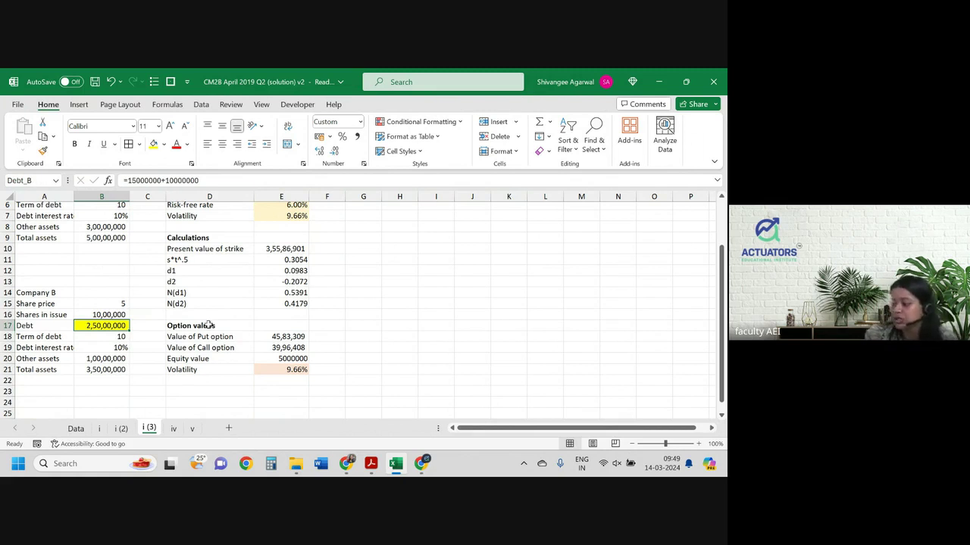
pyautogui.press('Down')
# - Clear the Equity value row and paste the Probability label from i (2) into D21
pyautogui.moveTo(212, 362); pyautogui.dragTo(311, 360)
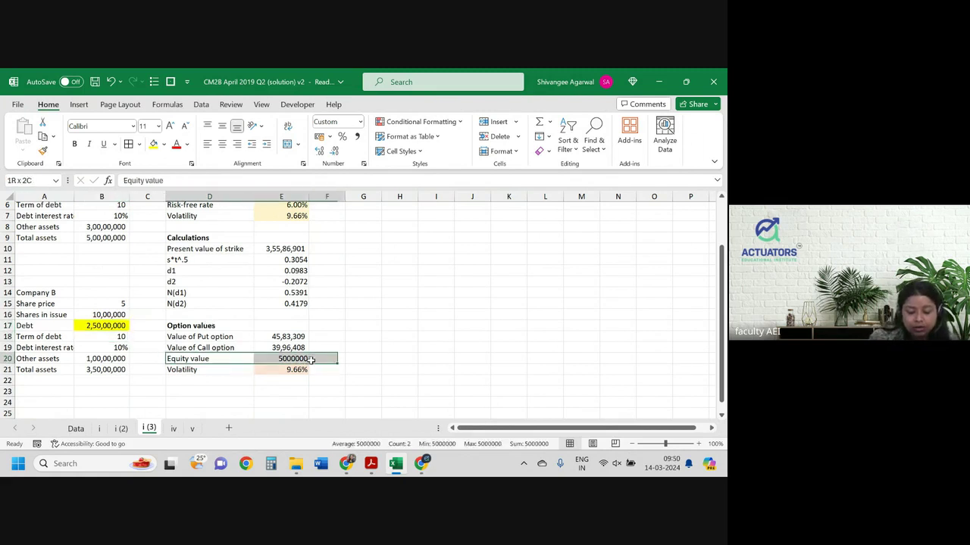
pyautogui.press('Delete')
pyautogui.press('Down')
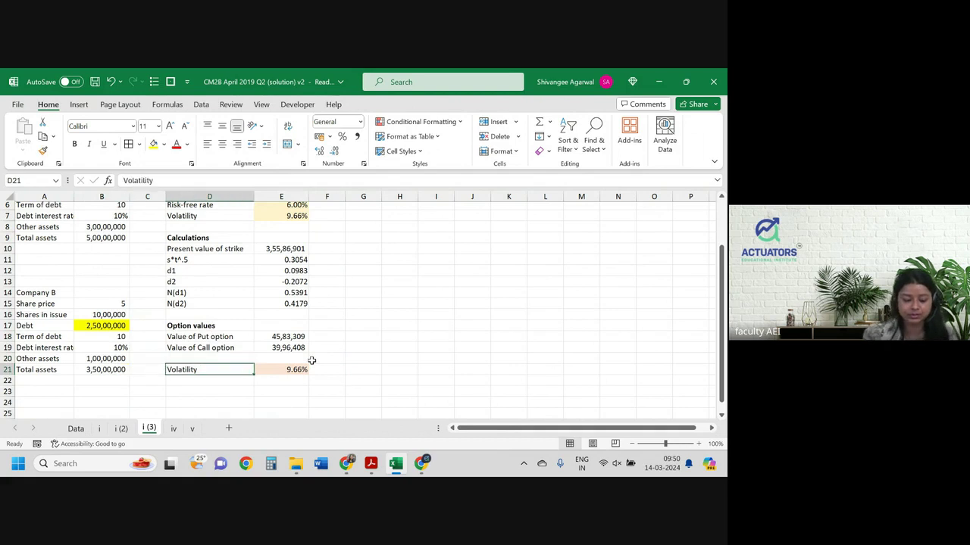
pyautogui.hotkey('ctrl', 'pageup')
pyautogui.press('Down')
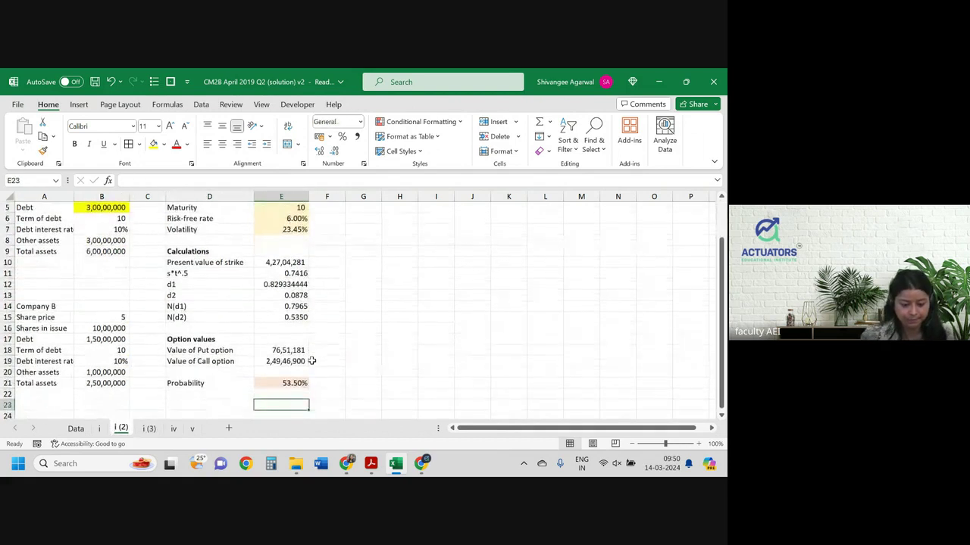
pyautogui.press('Up')
pyautogui.press('Left')
pyautogui.hotkey('ctrl', 'c')
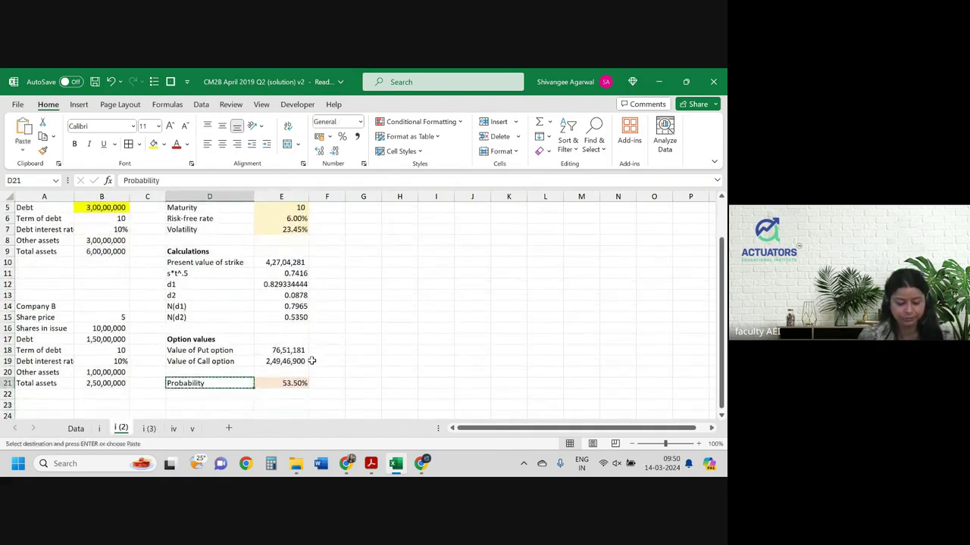
pyautogui.hotkey('ctrl', 'pagedown')
pyautogui.hotkey('ctrl', 'v')
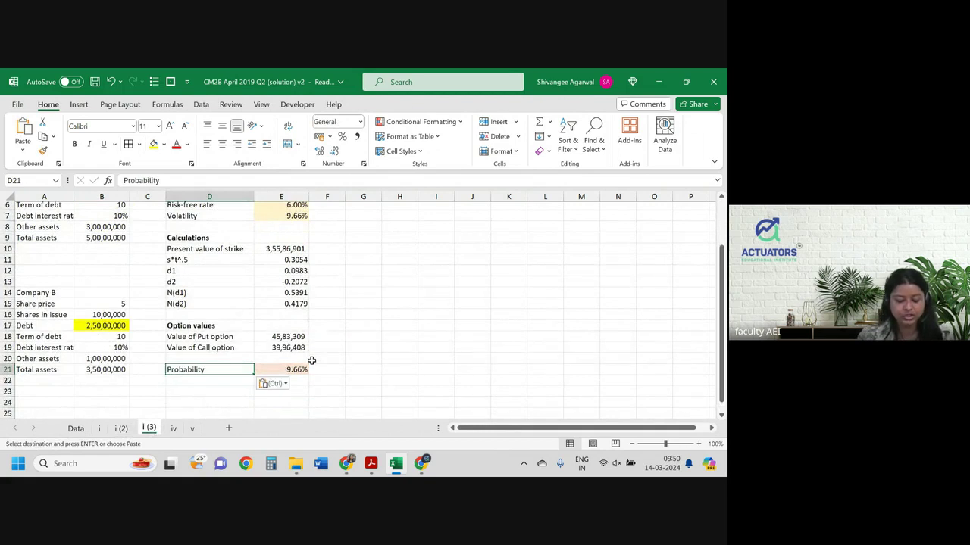
# - Set E21 to =E15, giving a 41.79% probability, then return to the question paper
pyautogui.press('Right')
pyautogui.write('=')
pyautogui.press('Up')
pyautogui.press('Up')
pyautogui.press('Up')
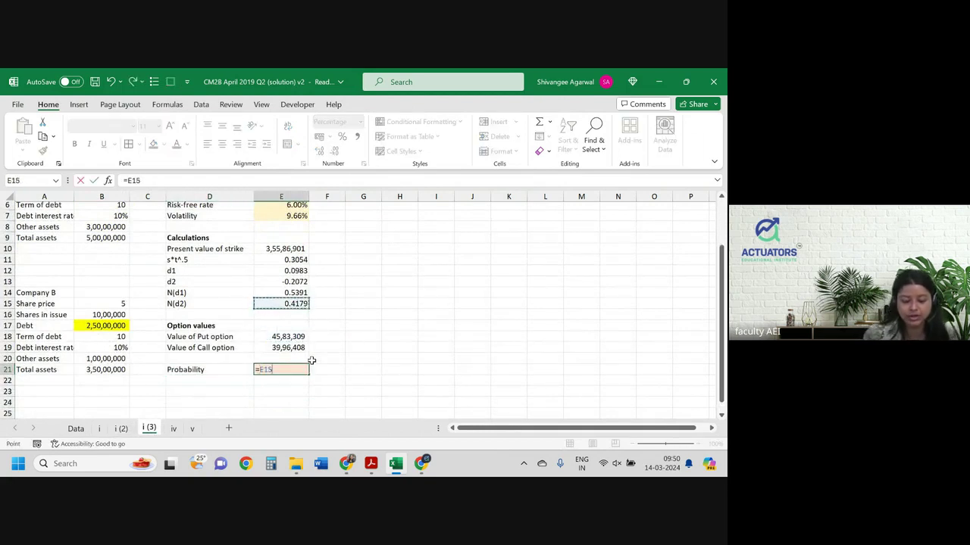
pyautogui.press('Return')
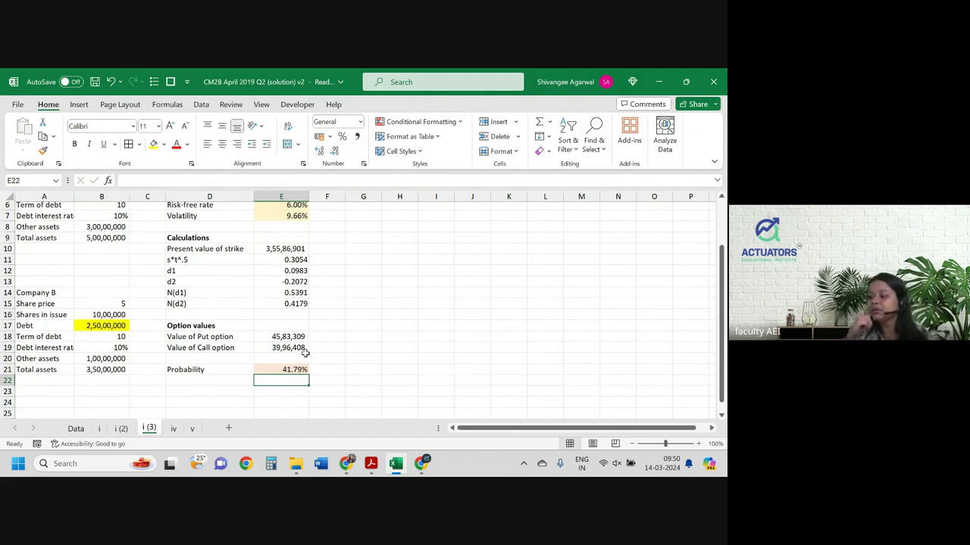
pyautogui.hotkey('alt', 'Tab')
# - Clear the part (iii) selection and scroll through question 2 in the PDF
pyautogui.scroll(-2, 362, 281)
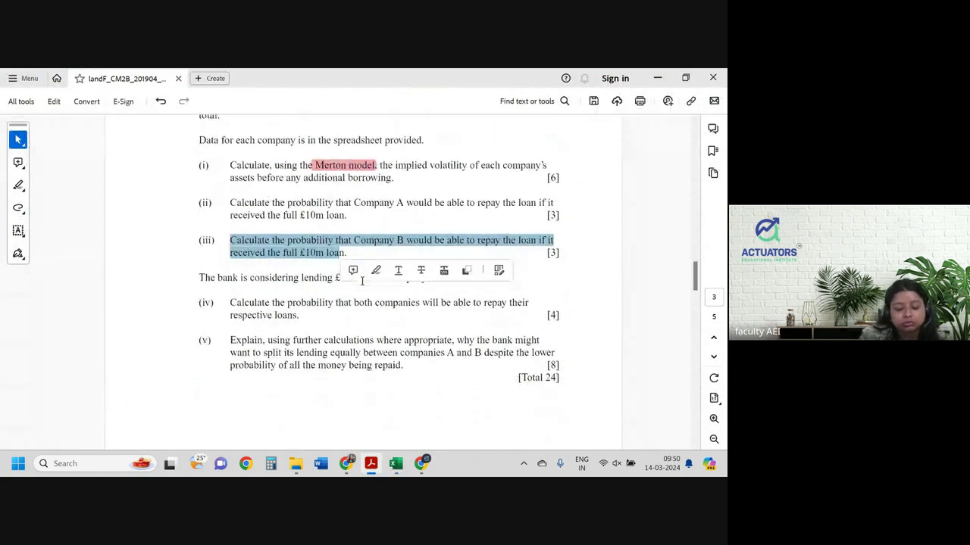
pyautogui.rightClick(362, 281)
pyautogui.click(353, 287)
pyautogui.scroll(-5, 351, 291)
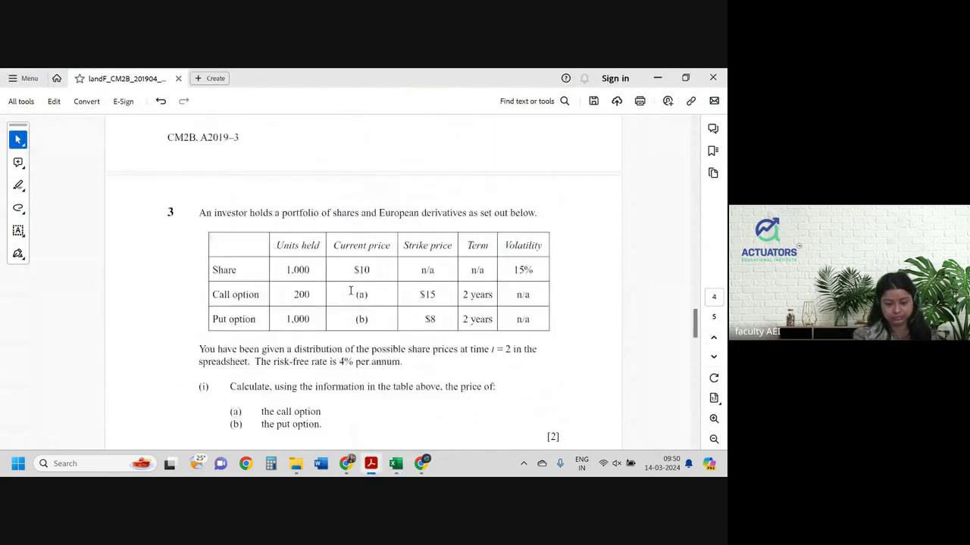
pyautogui.scroll(-4, 351, 290)
pyautogui.scroll(-5, 351, 291)
pyautogui.scroll(5, 350, 291)
pyautogui.scroll(-6, 351, 289)
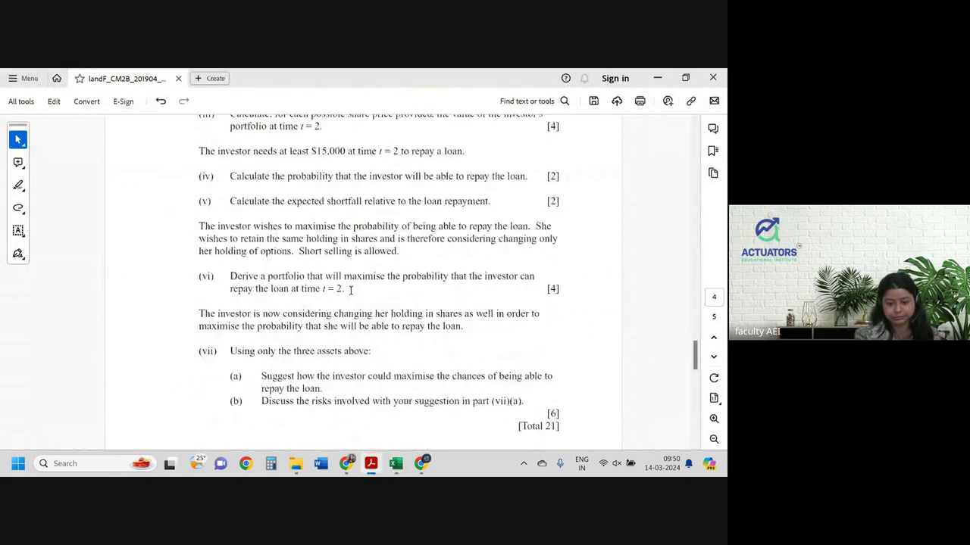
pyautogui.scroll(-5, 351, 289)
pyautogui.scroll(-10, 351, 289)
pyautogui.scroll(-7, 350, 290)
pyautogui.scroll(7, 350, 291)
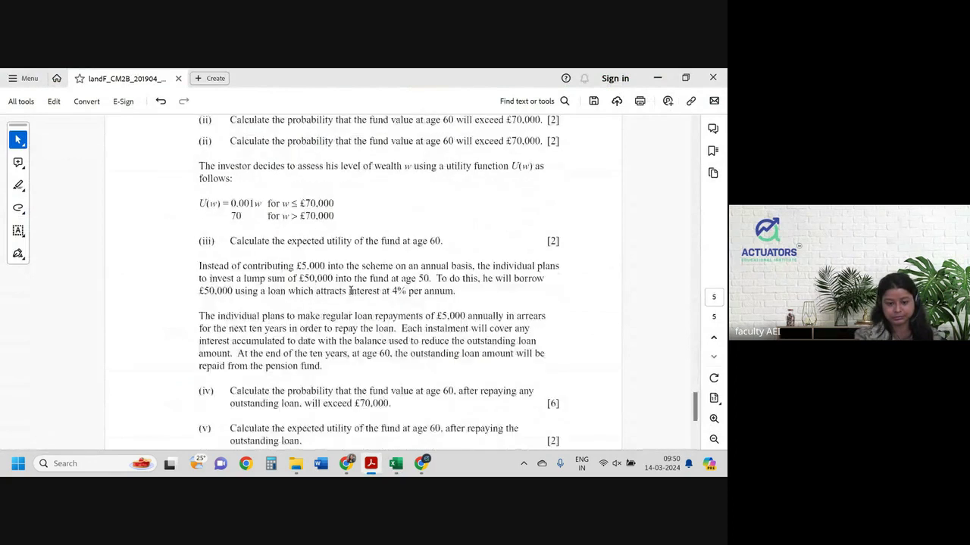
pyautogui.scroll(5, 350, 291)
pyautogui.scroll(6, 350, 290)
pyautogui.scroll(6, 350, 291)
pyautogui.scroll(6, 351, 289)
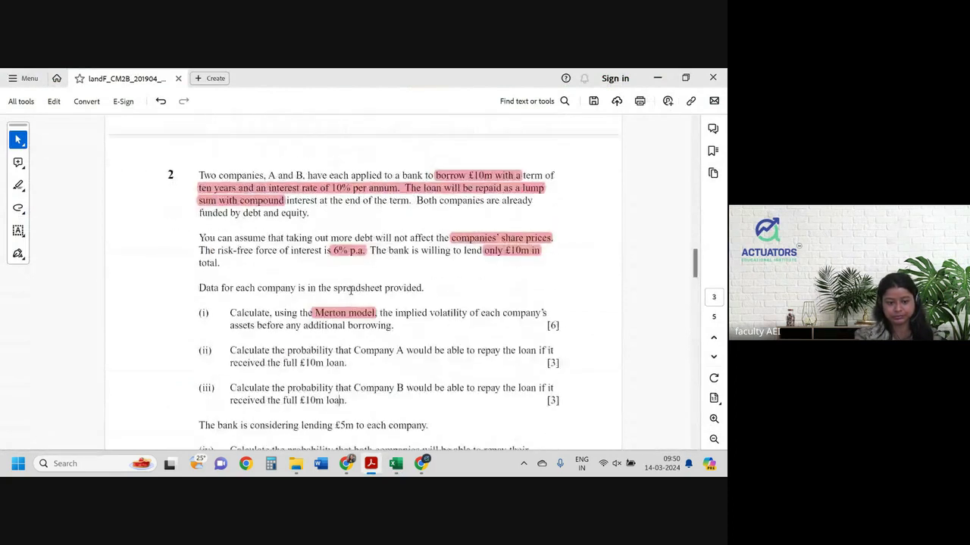
pyautogui.scroll(-3, 350, 290)
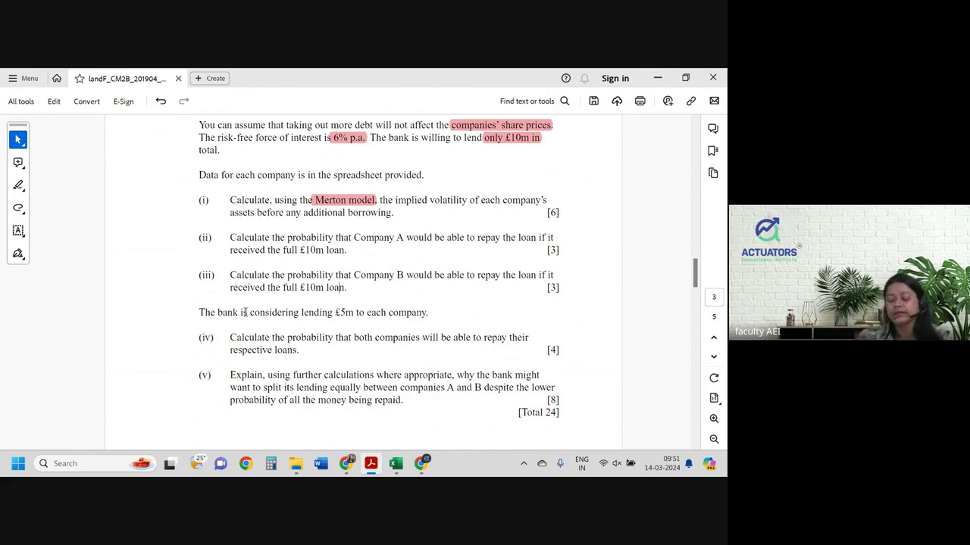
# - Select the sentence about lending £5m to each company, then return to Excel
pyautogui.moveTo(217, 312); pyautogui.dragTo(396, 318)
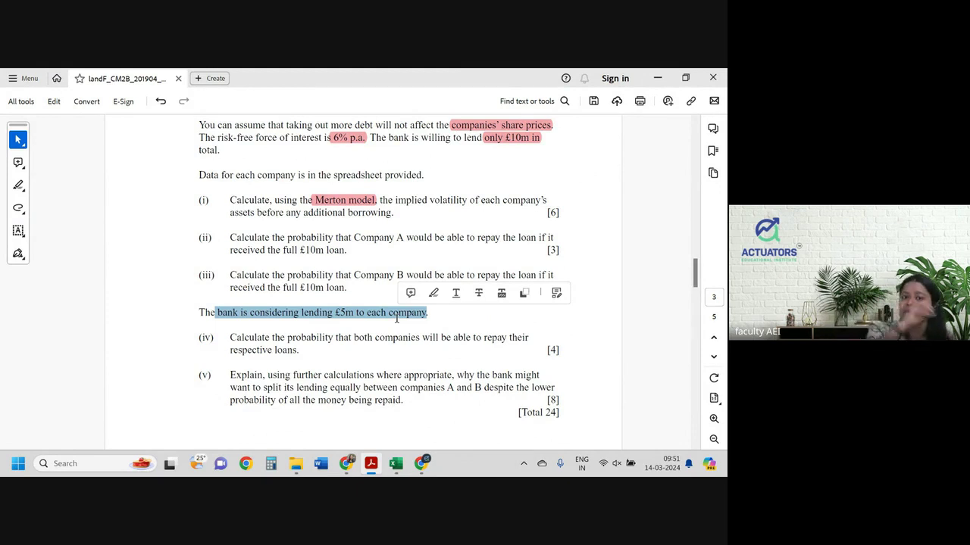
pyautogui.scroll(-1, 397, 318)
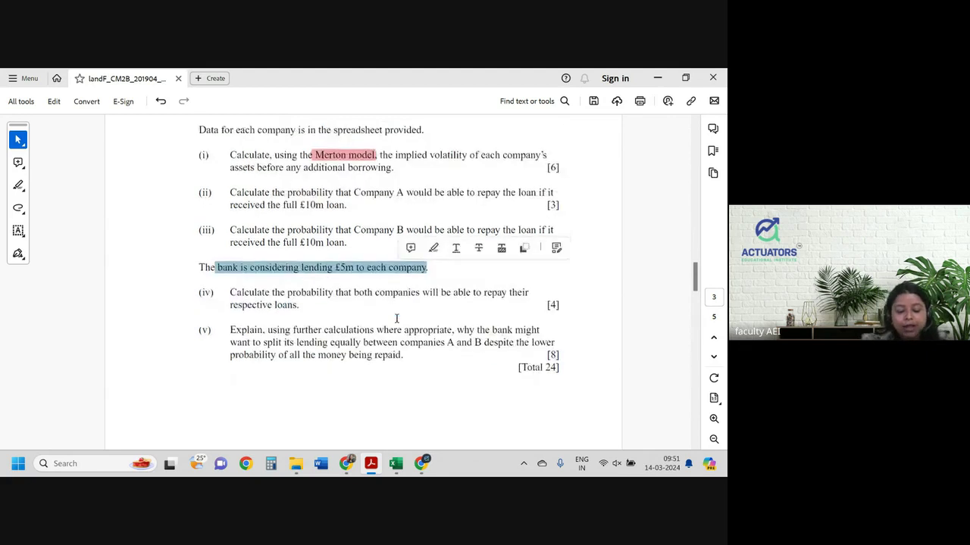
pyautogui.scroll(-1, 396, 318)
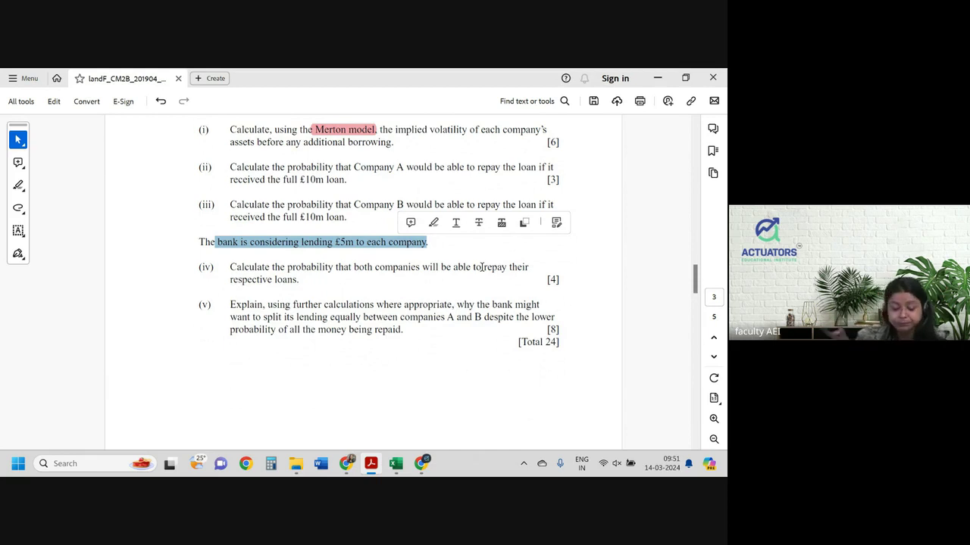
pyautogui.hotkey('alt', 'Tab')
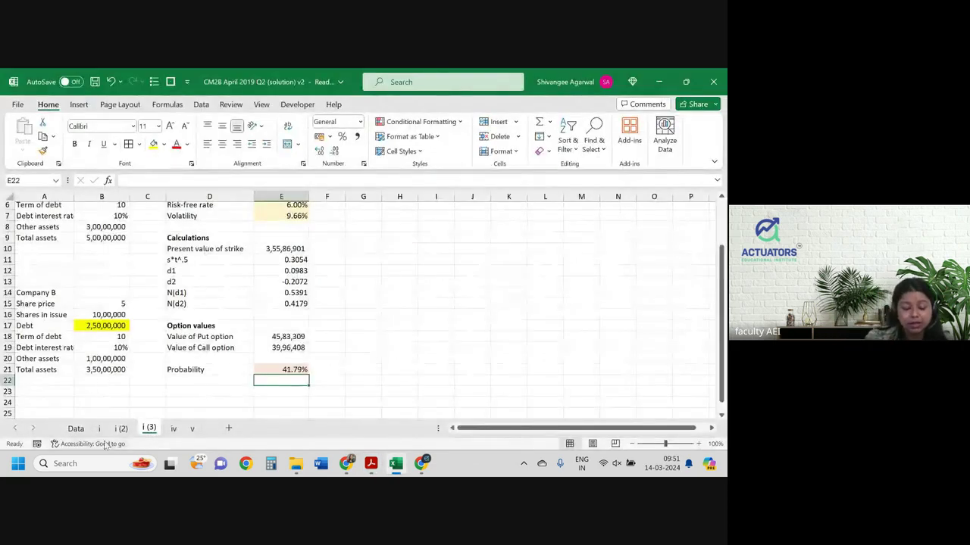
# - Copy sheet i as a new sheet i (4) before iv and select note columns H to K
pyautogui.click(99, 429)
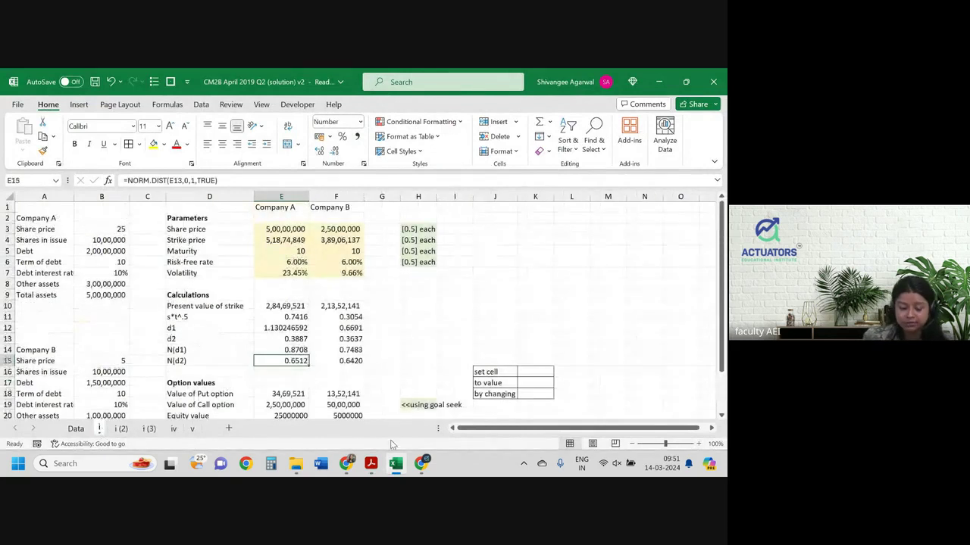
pyautogui.hotkey('alt', 'h')
pyautogui.press('o')
pyautogui.press('m')
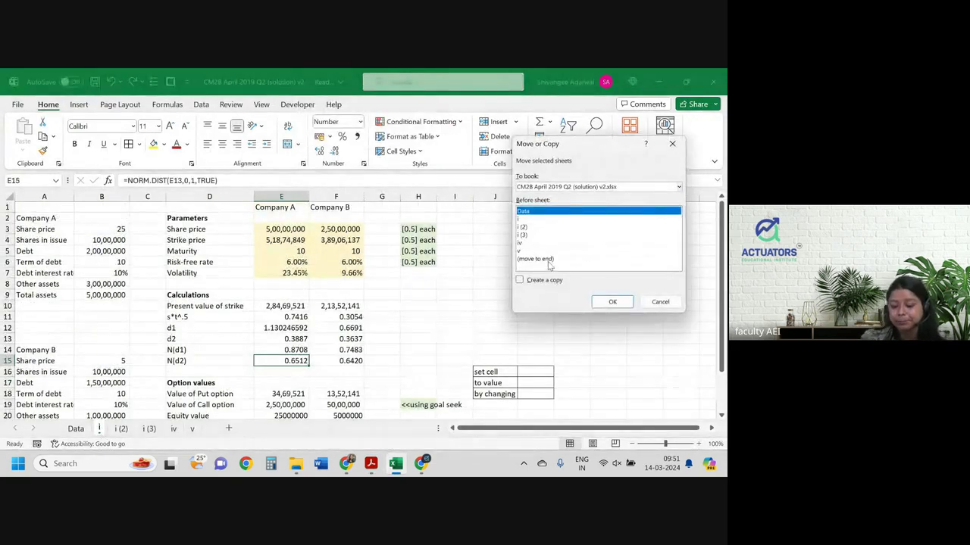
pyautogui.click(520, 250)
pyautogui.click(521, 243)
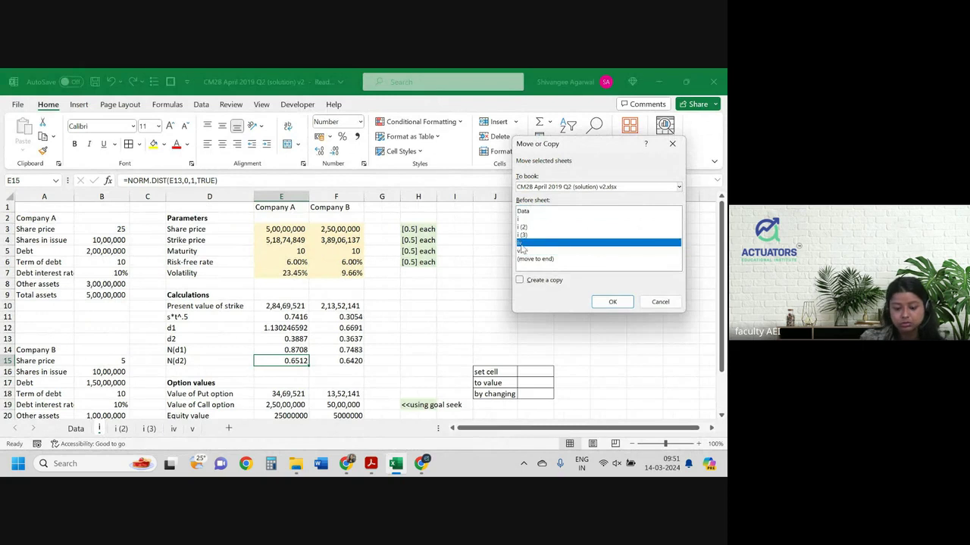
pyautogui.click(520, 279)
pyautogui.click(613, 302)
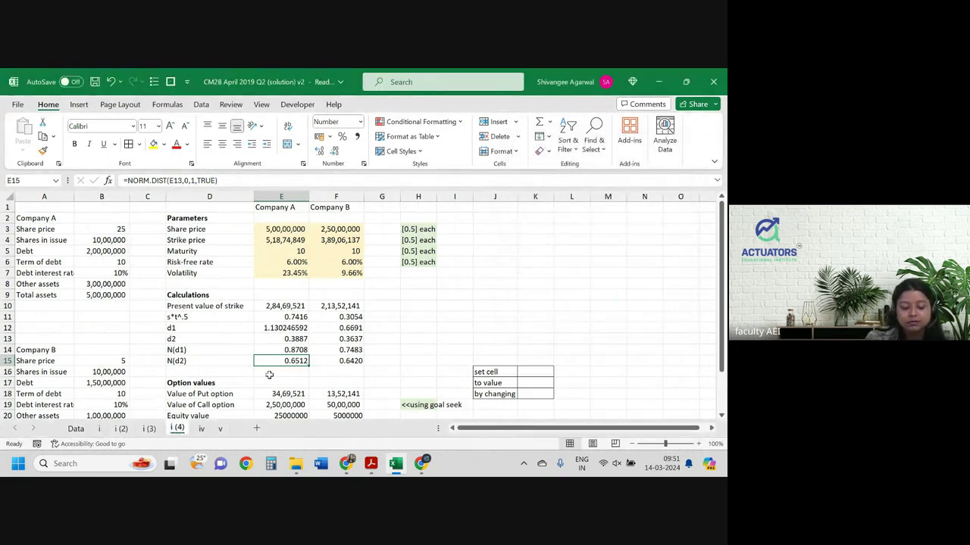
pyautogui.scroll(-3, 268, 372)
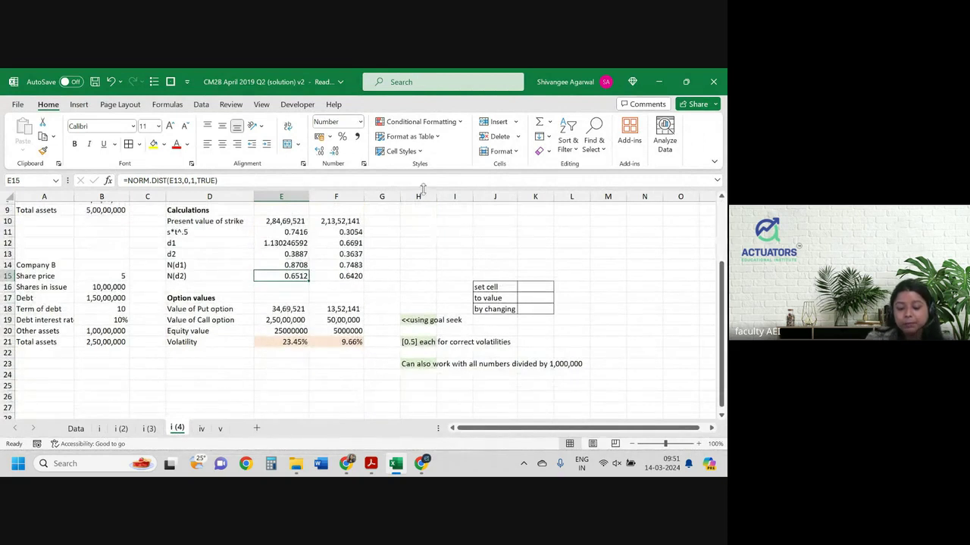
pyautogui.moveTo(416, 196); pyautogui.dragTo(544, 205)
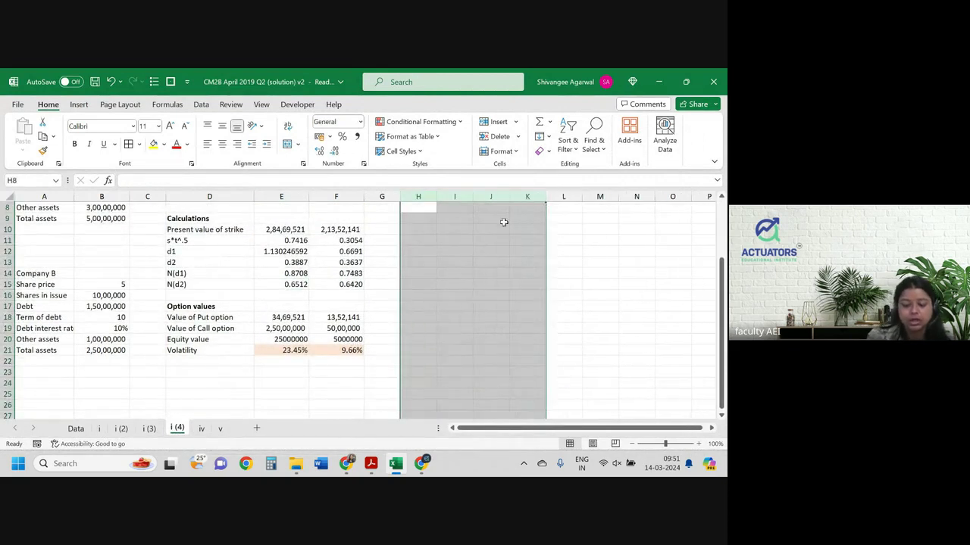
# - Clear the Equity value row for both companies
pyautogui.click(321, 303)
pyautogui.scroll(2, 322, 303)
pyautogui.scroll(-2, 321, 303)
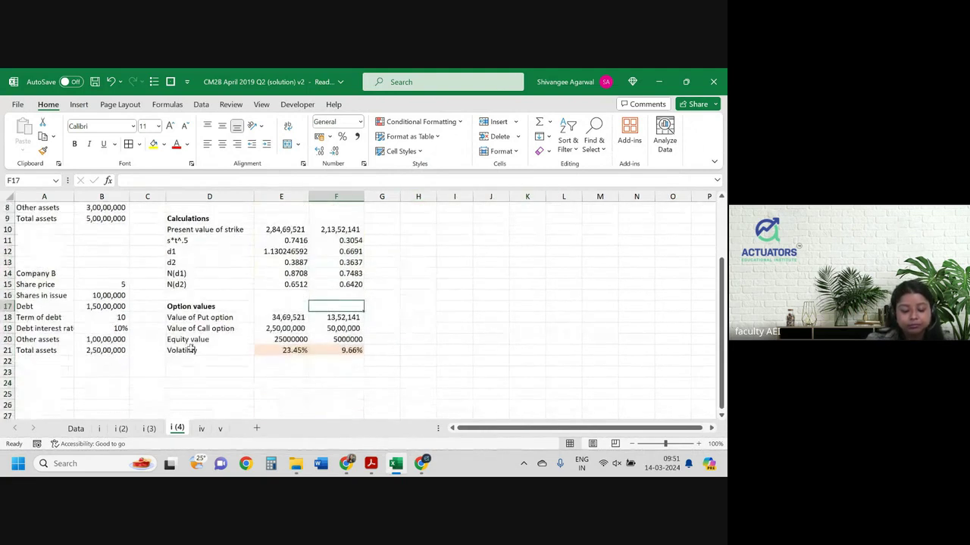
pyautogui.moveTo(189, 339); pyautogui.dragTo(353, 338)
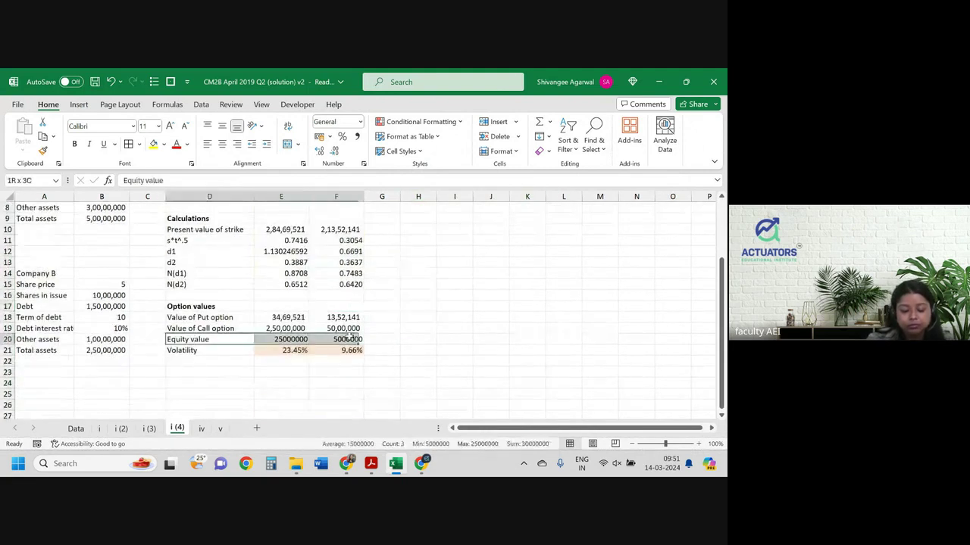
# - Relabel the Volatility row as 'Prob' and empty its two company values
pyautogui.click(228, 352)
pyautogui.write('Prob')
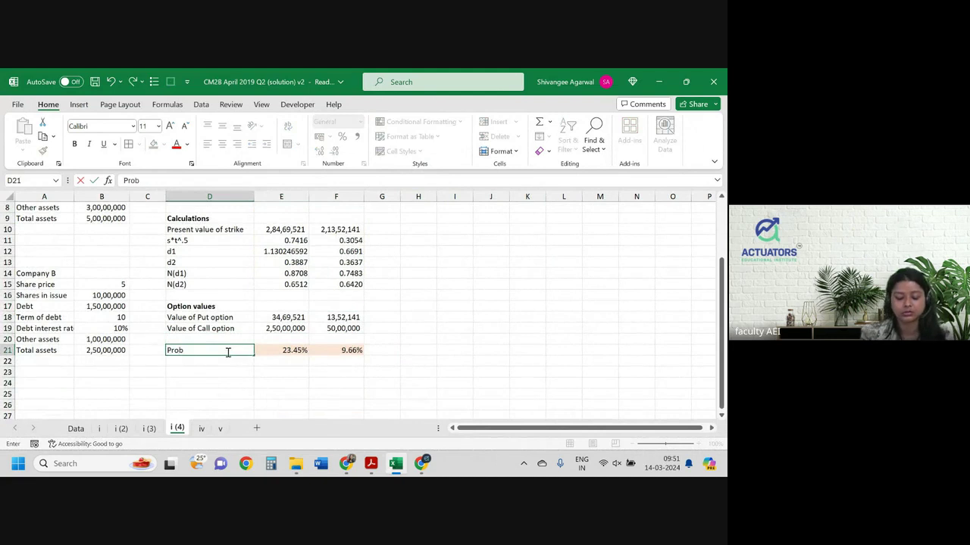
pyautogui.press('Tab')
pyautogui.press('Right')
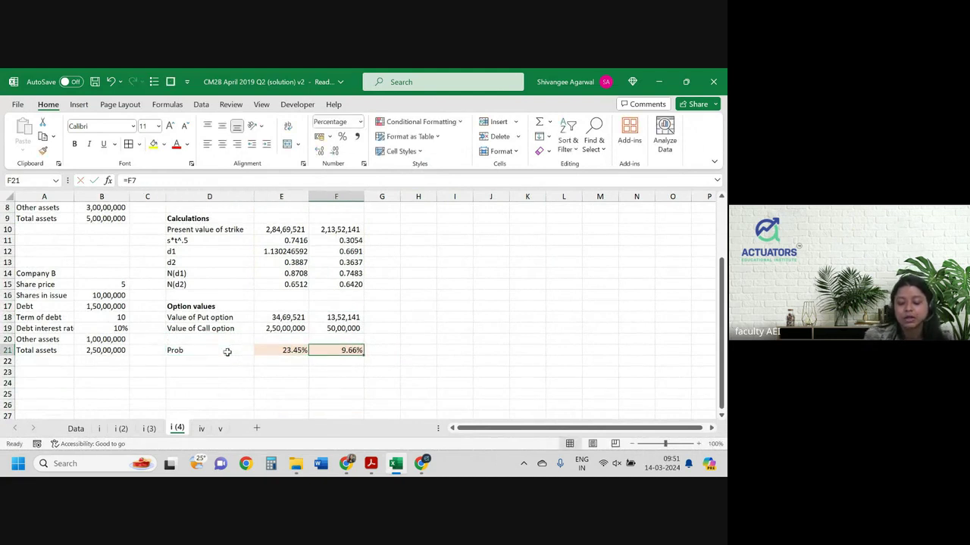
pyautogui.hotkey('shift', 'Left')
pyautogui.press('Delete')
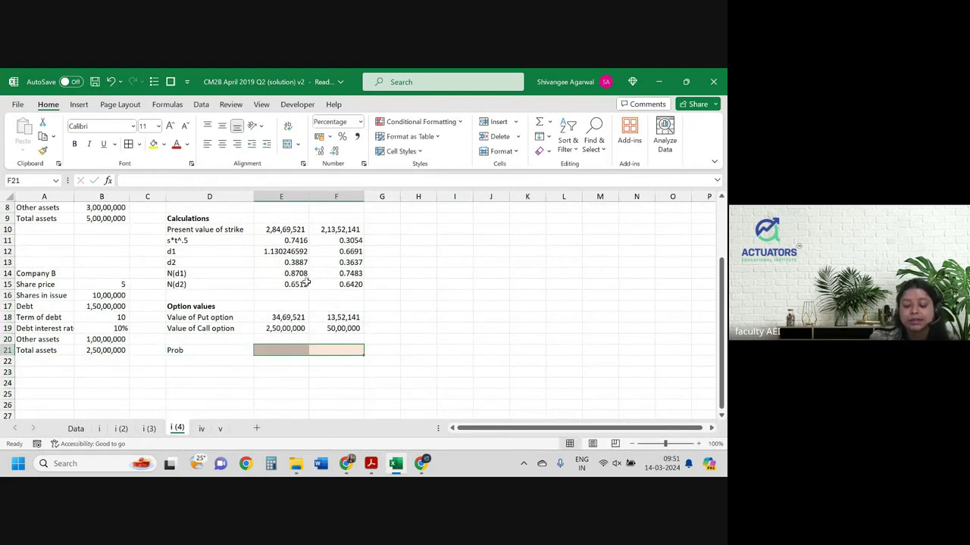
pyautogui.click(306, 282)
pyautogui.scroll(2, 306, 282)
# - Change Company A's debt in B5 to =20000000+5000000 and shade it yellow
pyautogui.click(100, 250)
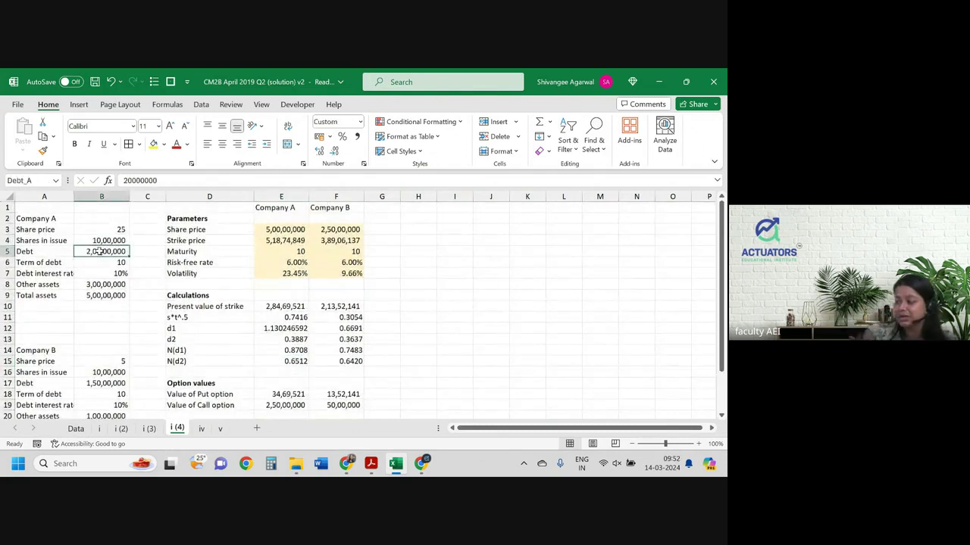
pyautogui.click(126, 181)
pyautogui.write('=')
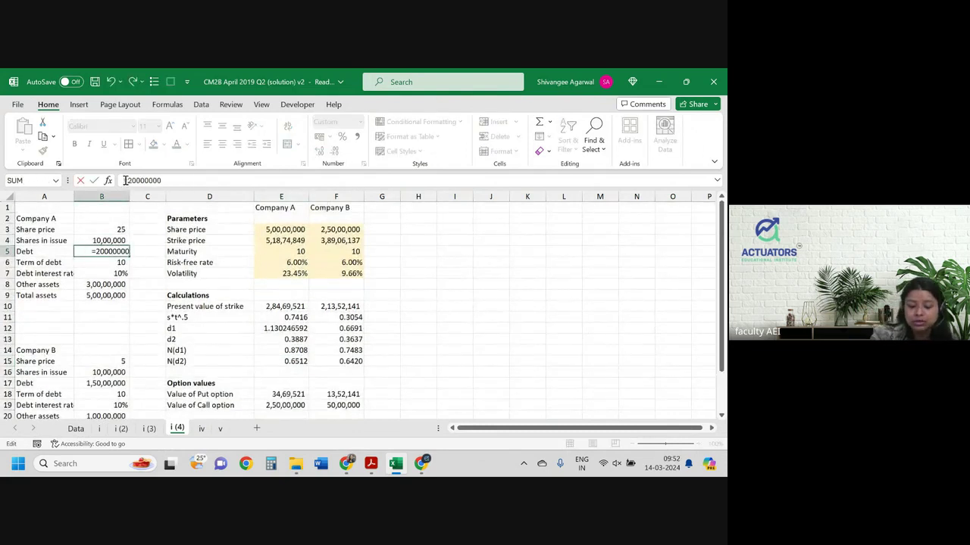
pyautogui.click(211, 179)
pyautogui.write('+')
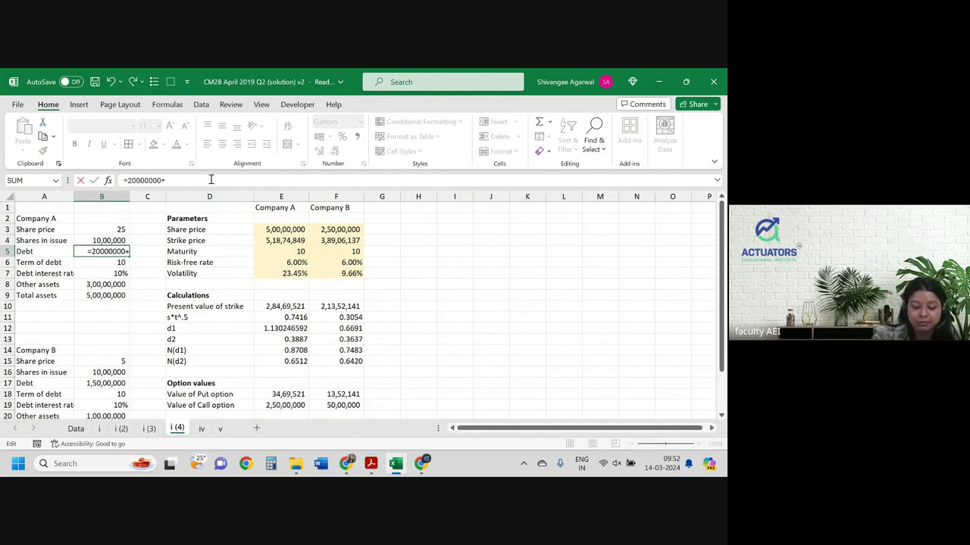
pyautogui.write('5000000')
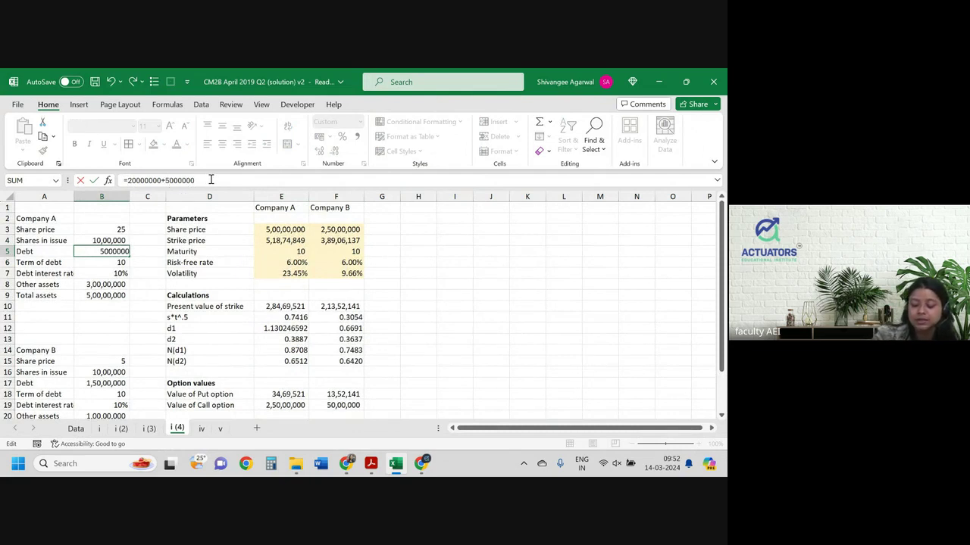
pyautogui.press('Return')
pyautogui.press('Up')
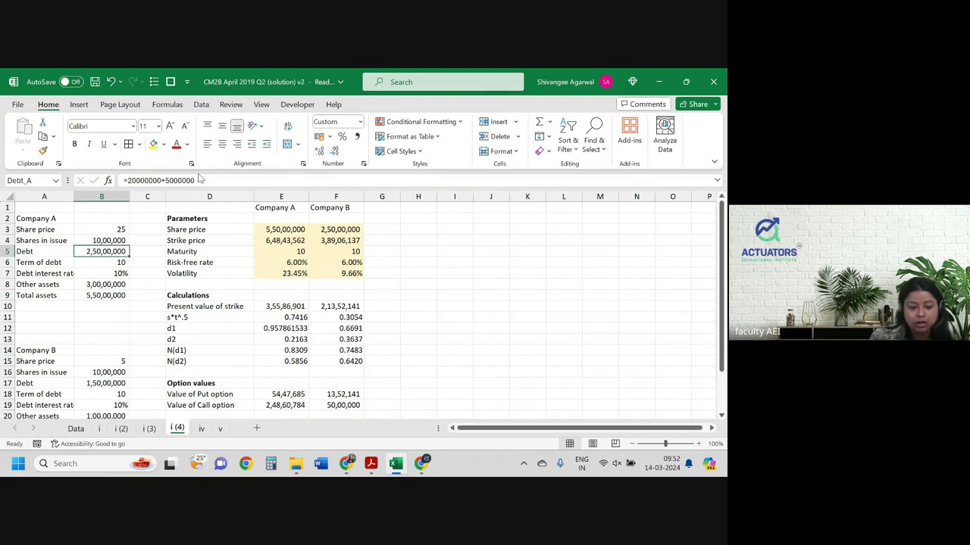
pyautogui.moveTo(201, 179); pyautogui.dragTo(162, 182)
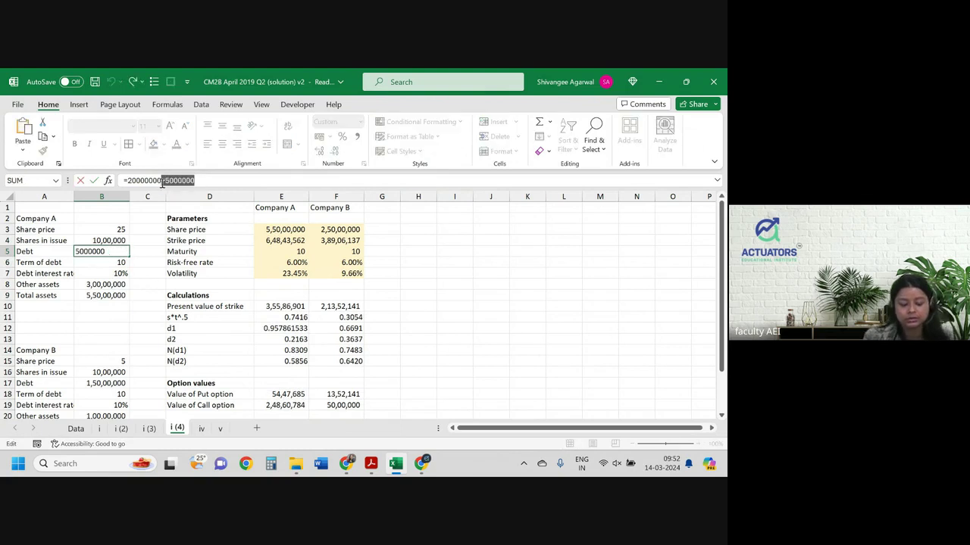
pyautogui.press('Return')
pyautogui.press('Up')
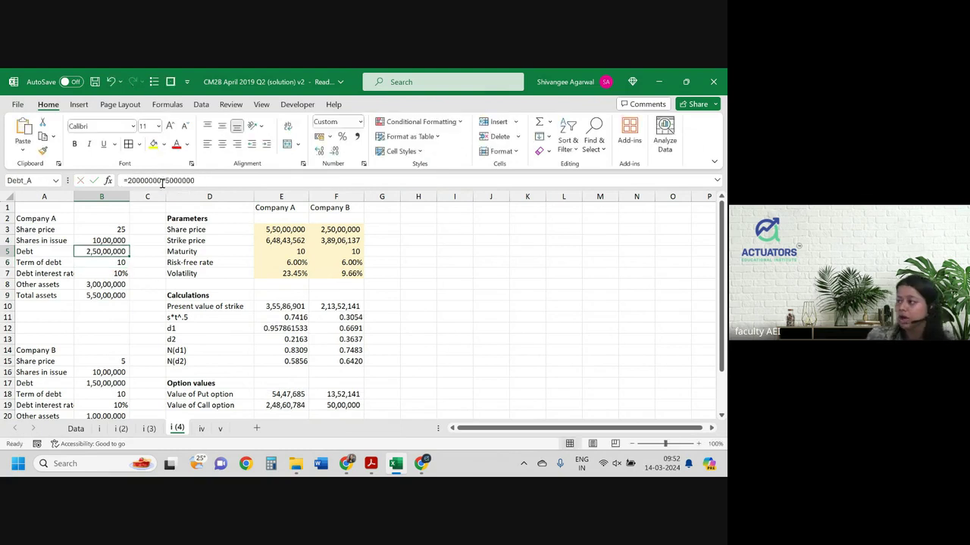
pyautogui.click(153, 144)
pyautogui.scroll(-1, 112, 341)
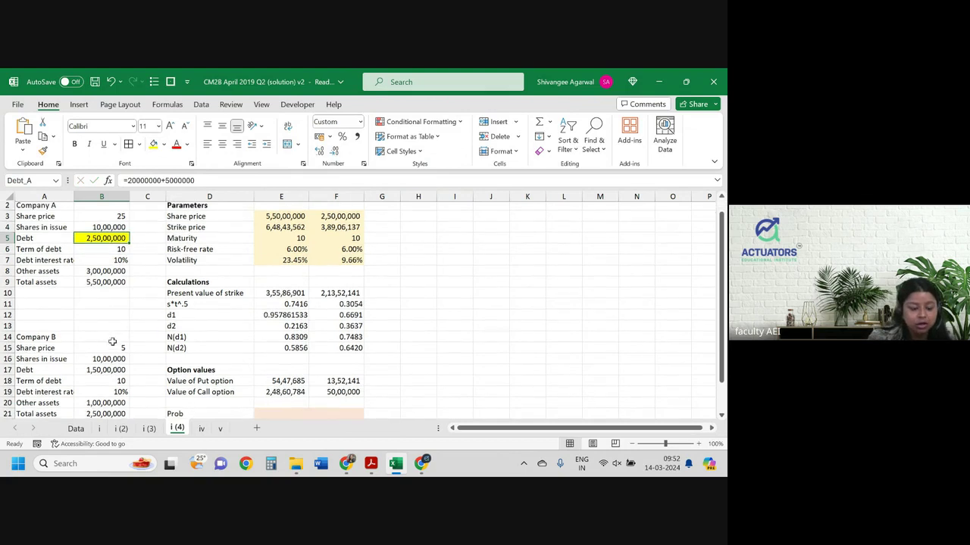
# - Change Company B's debt in B17 to =15000000+5000000 and shade it yellow
pyautogui.click(101, 370)
pyautogui.click(202, 178)
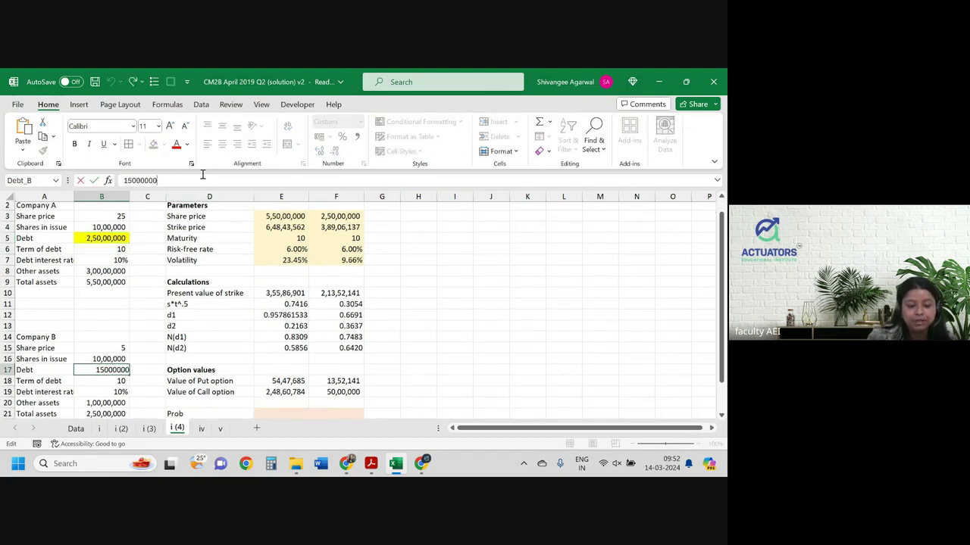
pyautogui.write('+5000000')
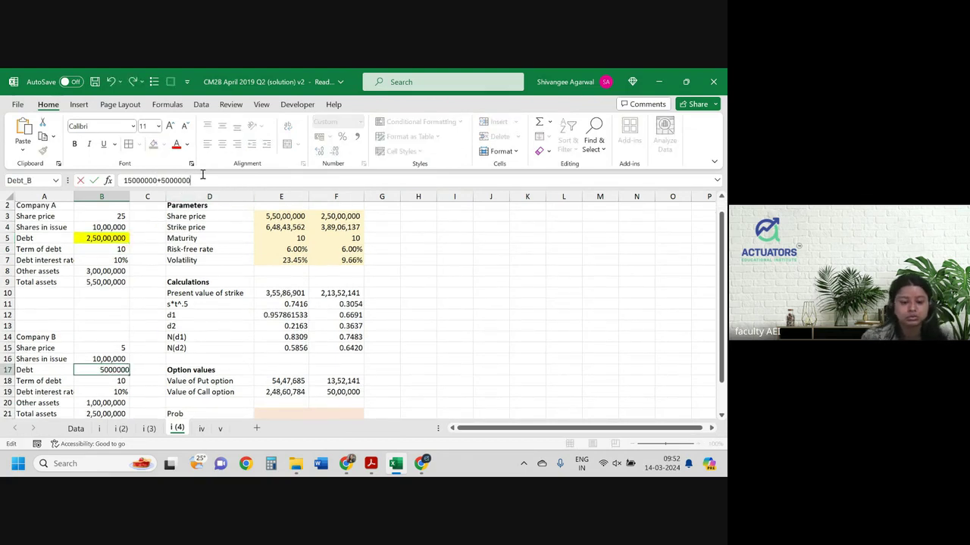
pyautogui.click(125, 180)
pyautogui.write('=')
pyautogui.hotkey('ctrl', 'Return')
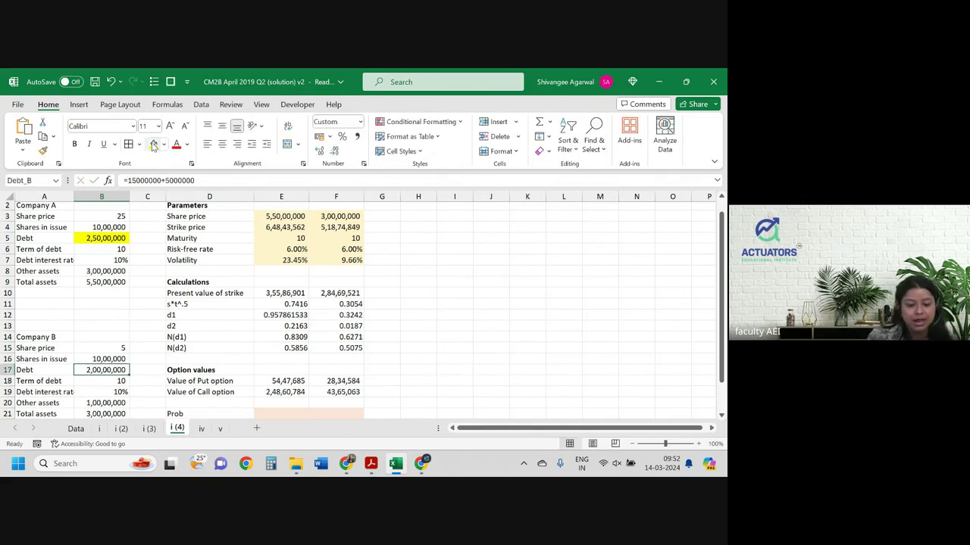
pyautogui.click(153, 143)
pyautogui.click(297, 239)
pyautogui.scroll(1, 326, 239)
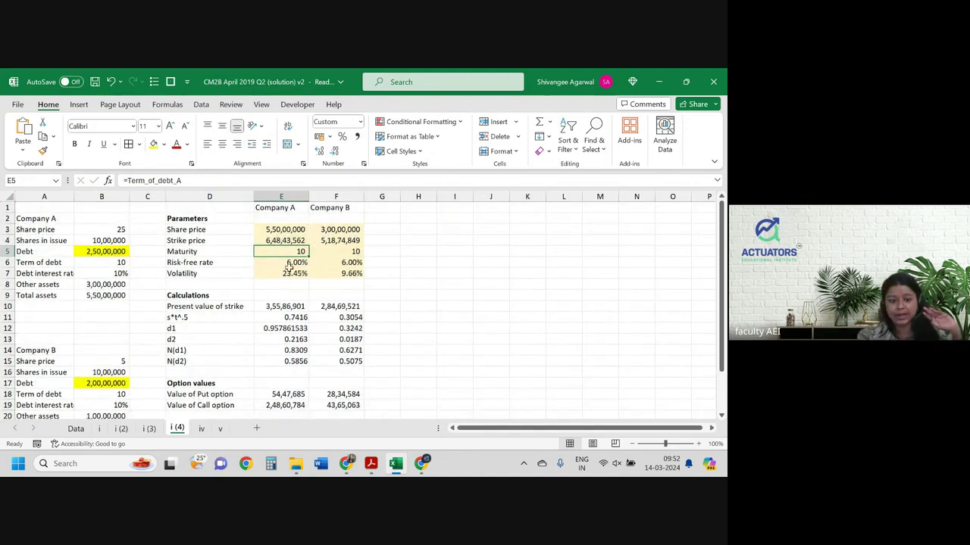
pyautogui.scroll(-1, 363, 275)
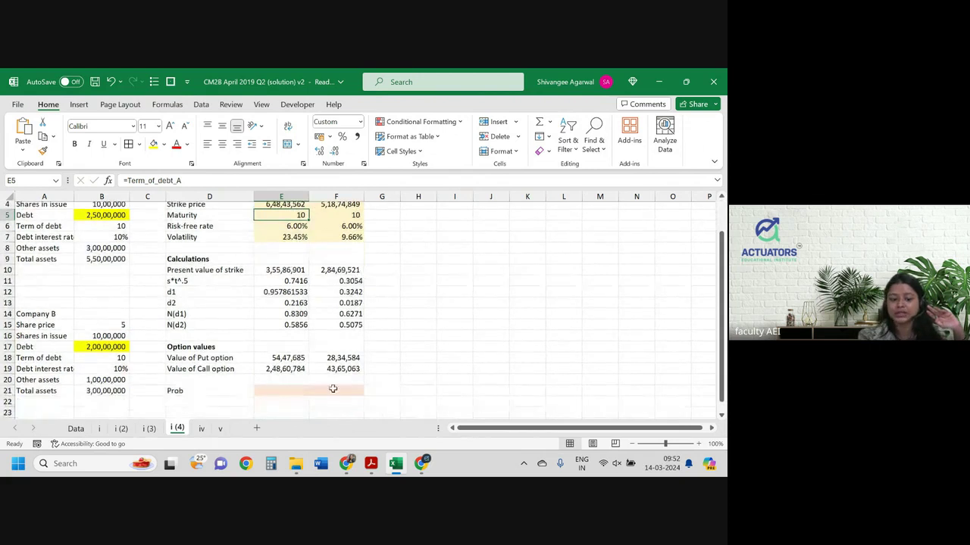
# - Set E21 to =E15 and F21 to =F15, giving 58.56% and 50.75%
pyautogui.click(273, 390)
pyautogui.write('=')
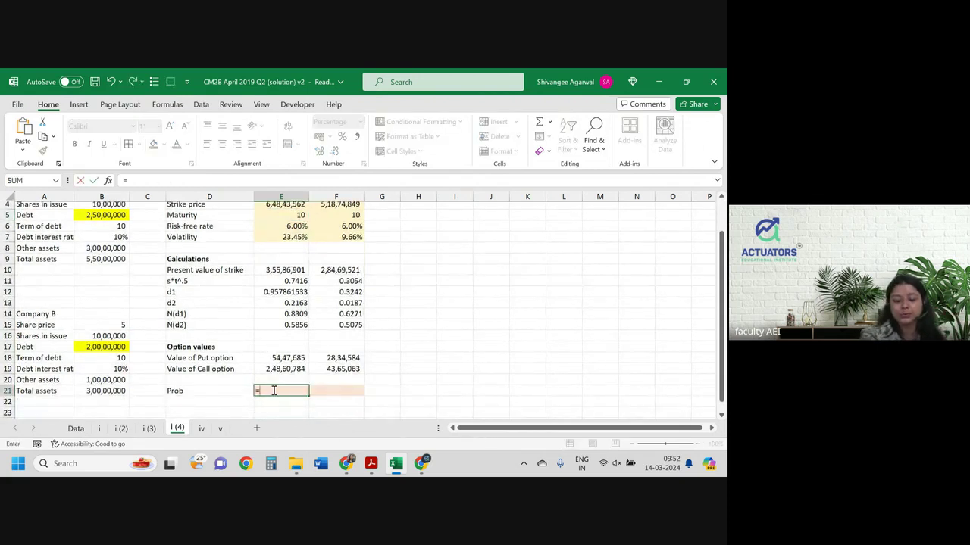
pyautogui.press('Up')
pyautogui.press('Up')
pyautogui.press('Up')
pyautogui.press('Up')
pyautogui.press('Up')
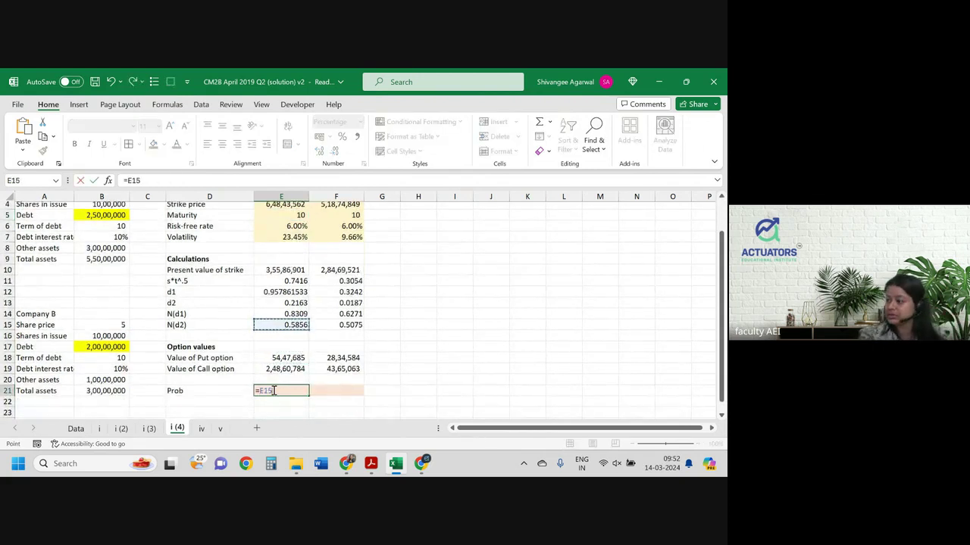
pyautogui.press('Return')
pyautogui.press('Up')
pyautogui.press('Right')
pyautogui.write('=')
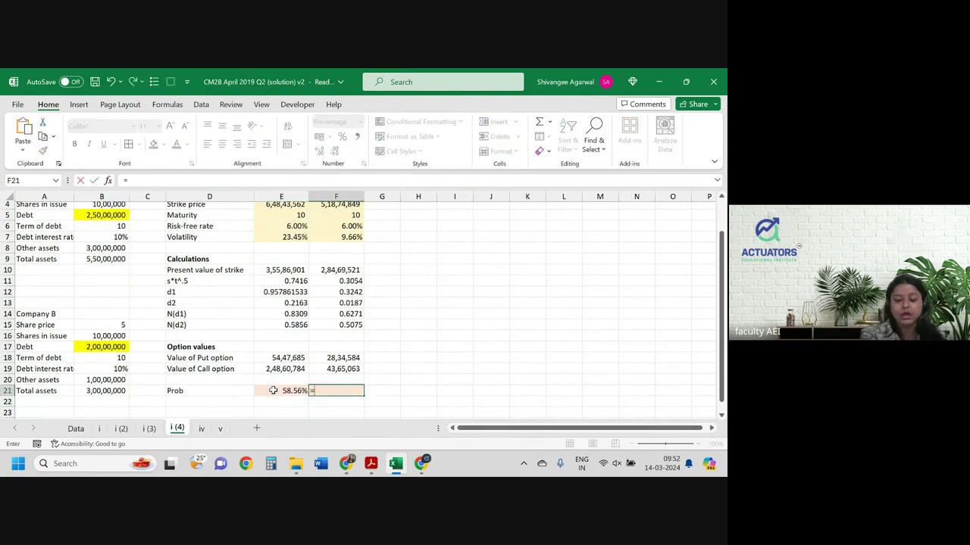
pyautogui.press('Up')
pyautogui.press('Up')
pyautogui.press('Up')
pyautogui.press('Up')
pyautogui.press('Up')
pyautogui.press('Return')
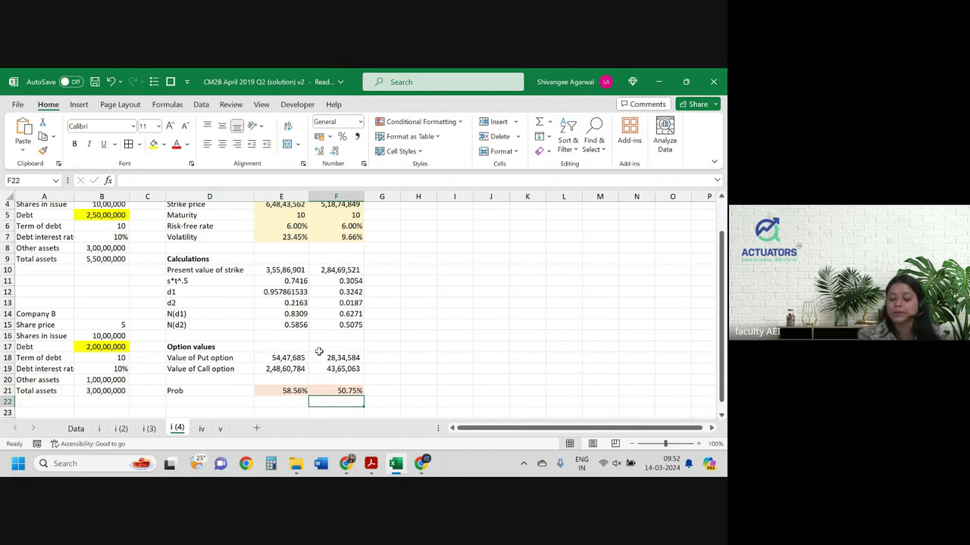
pyautogui.click(385, 390)
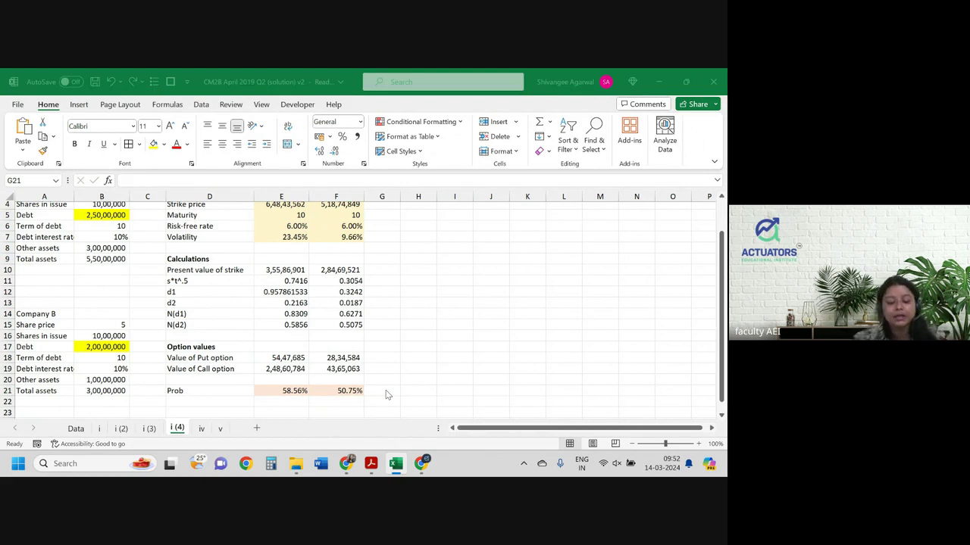
# - Enter the joint repayment probability =F21*E21 in G21
pyautogui.click(386, 394)
pyautogui.write('=')
pyautogui.press('Left')
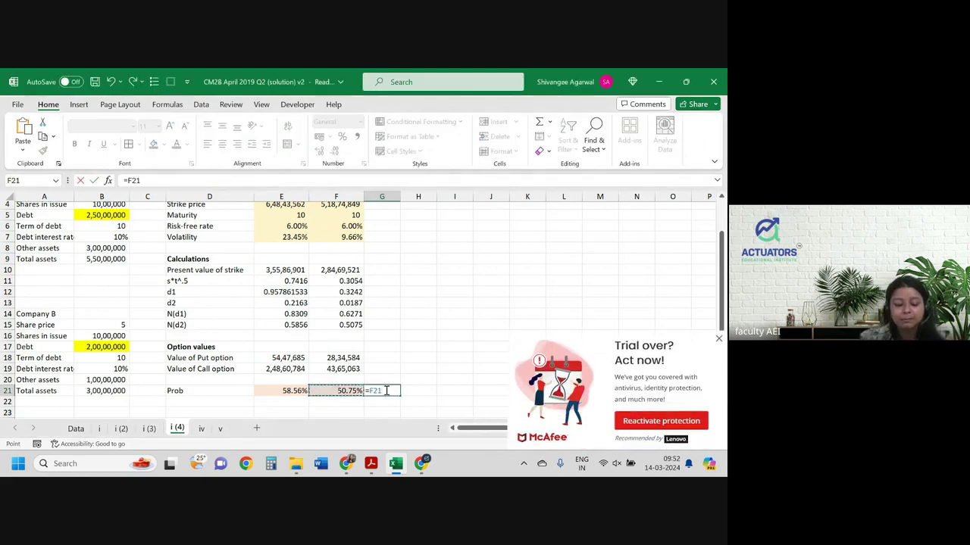
pyautogui.write('*')
pyautogui.press('Left')
pyautogui.press('Left')
pyautogui.press('Return')
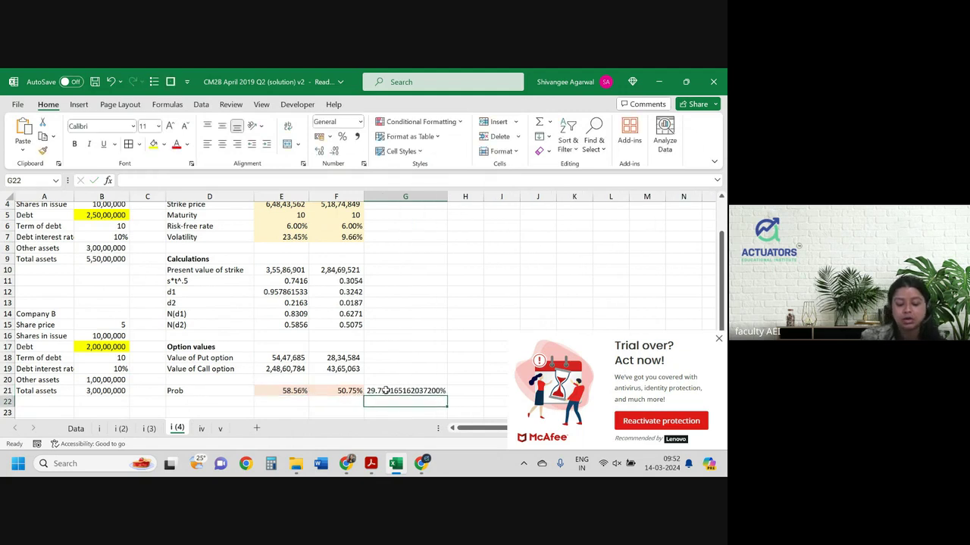
# - Dismiss the antivirus popup and format G21 to show 29.72%, auto-fitting column G
pyautogui.click(719, 340)
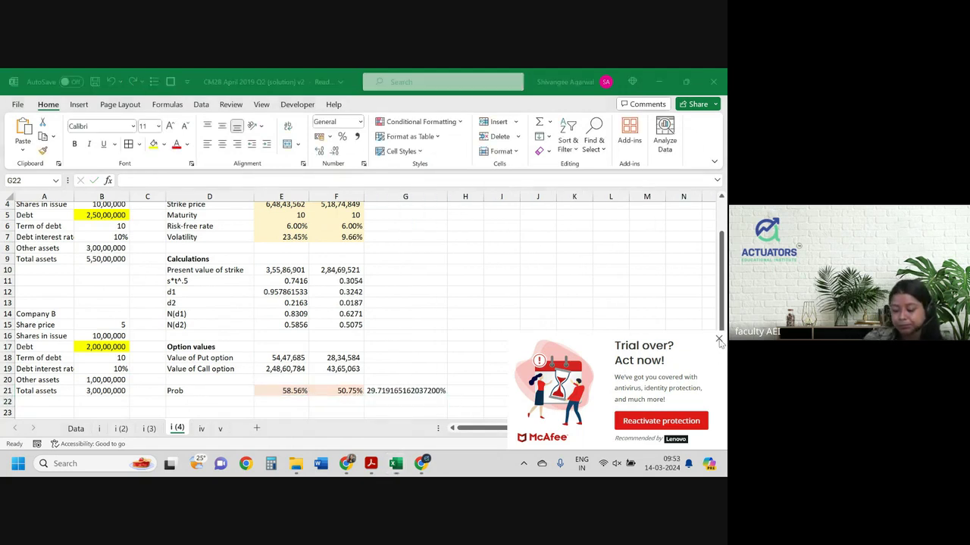
pyautogui.click(719, 340)
pyautogui.click(425, 387)
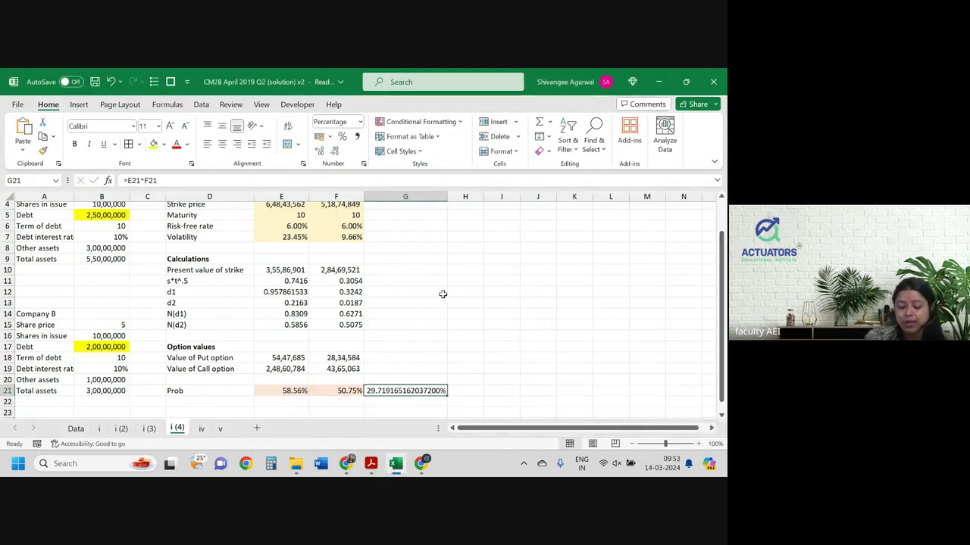
pyautogui.click(334, 151)
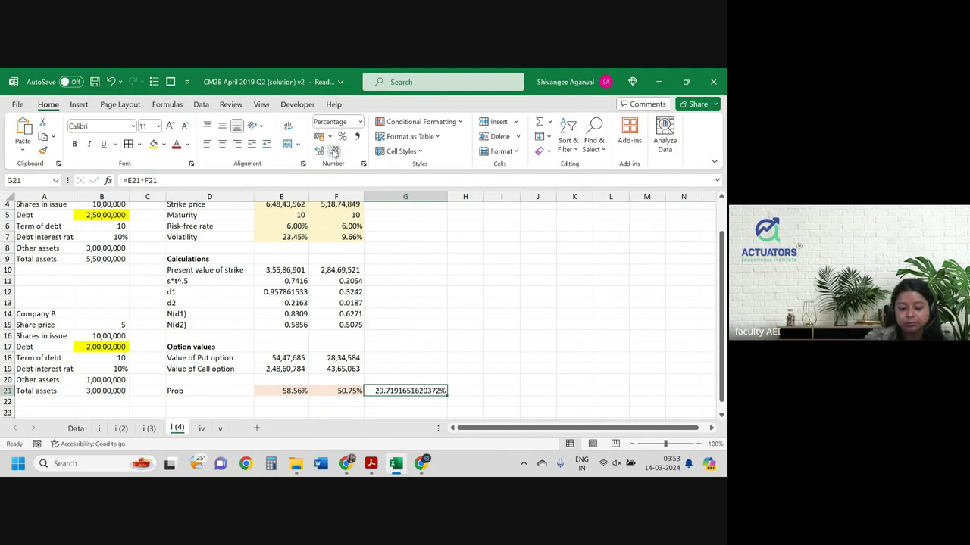
pyautogui.click(334, 151)
pyautogui.click(334, 151)
pyautogui.click(334, 151)
pyautogui.click(334, 151)
pyautogui.click(334, 151)
pyautogui.click(334, 151)
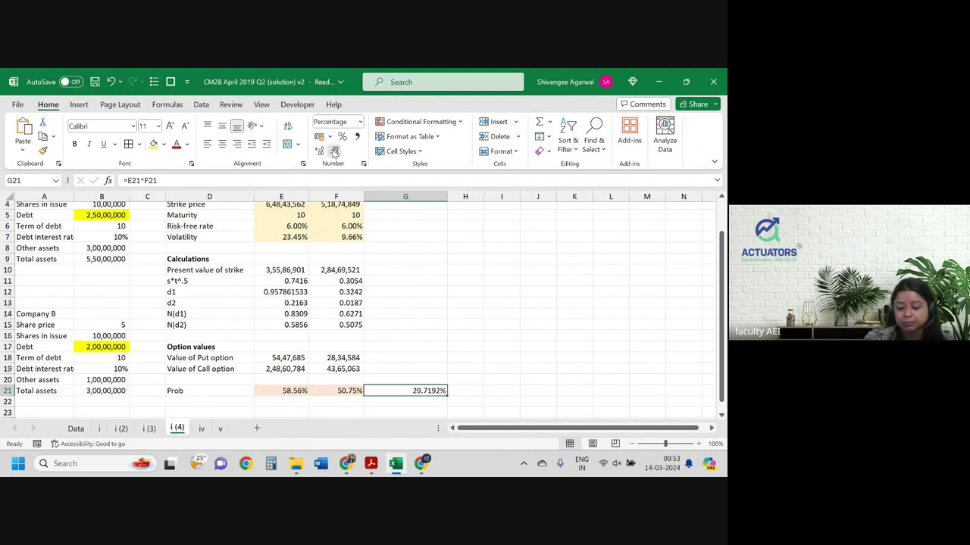
pyautogui.click(334, 151)
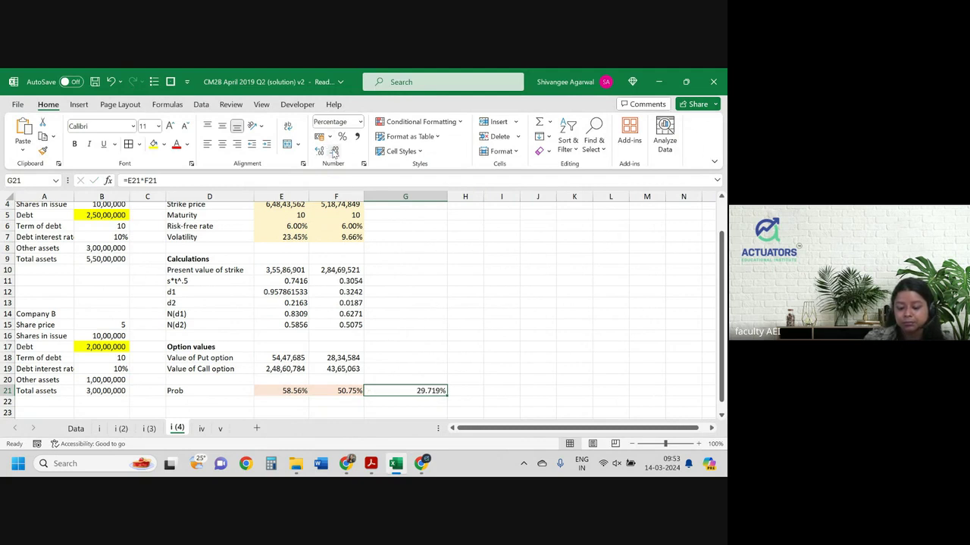
pyautogui.doubleClick(447, 199)
pyautogui.moveTo(402, 199); pyautogui.dragTo(411, 198)
pyautogui.click(337, 154)
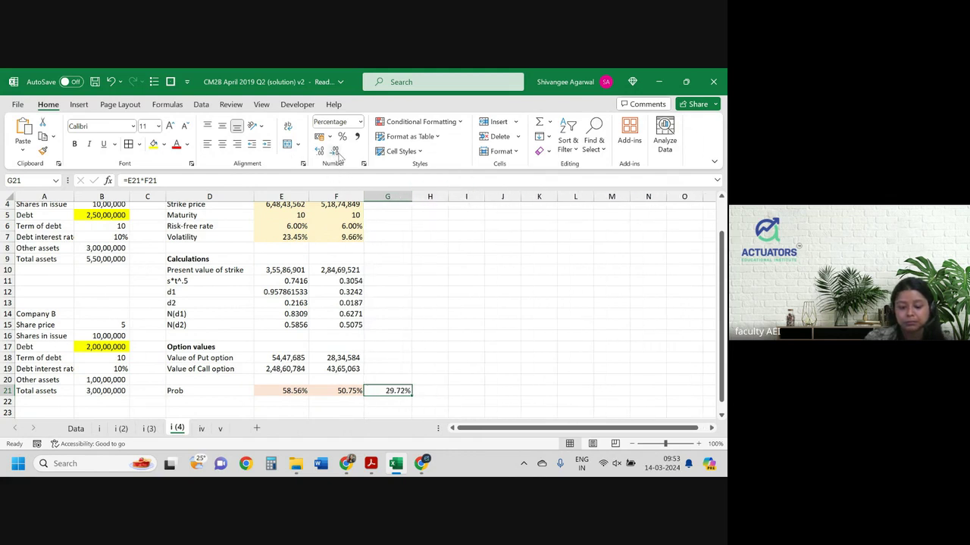
# - Copy F21's pink shading onto G21, review the row, and return to the question PDF
pyautogui.press('Left')
pyautogui.click(42, 150)
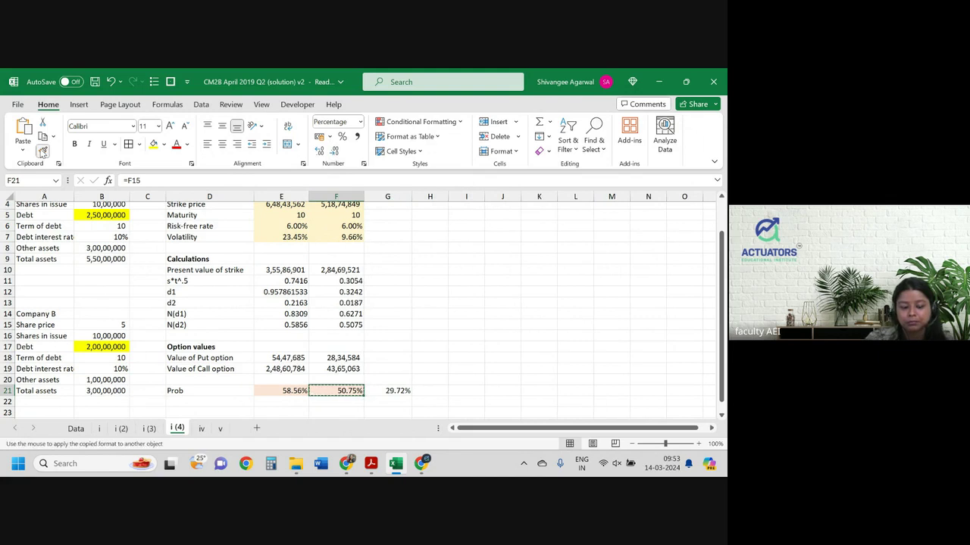
pyautogui.press('Right')
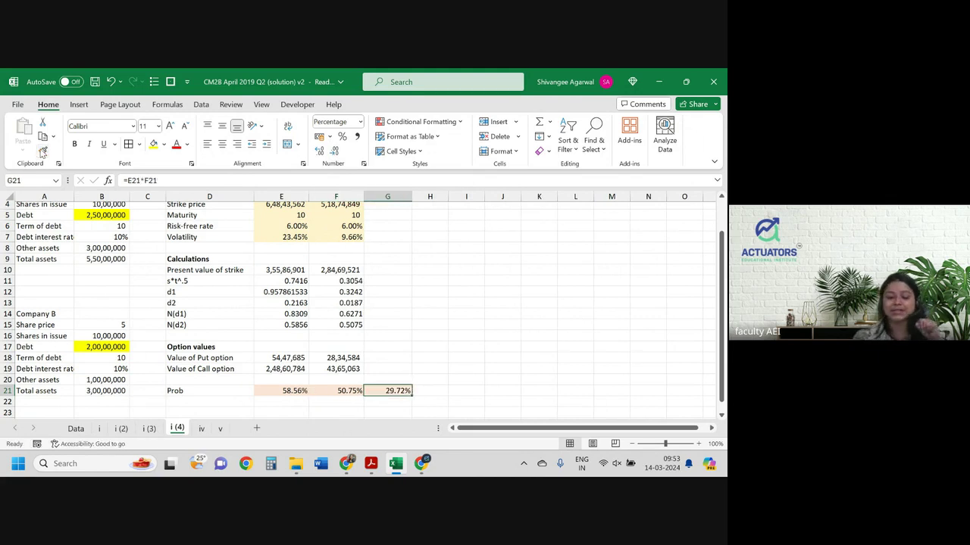
pyautogui.click(300, 391)
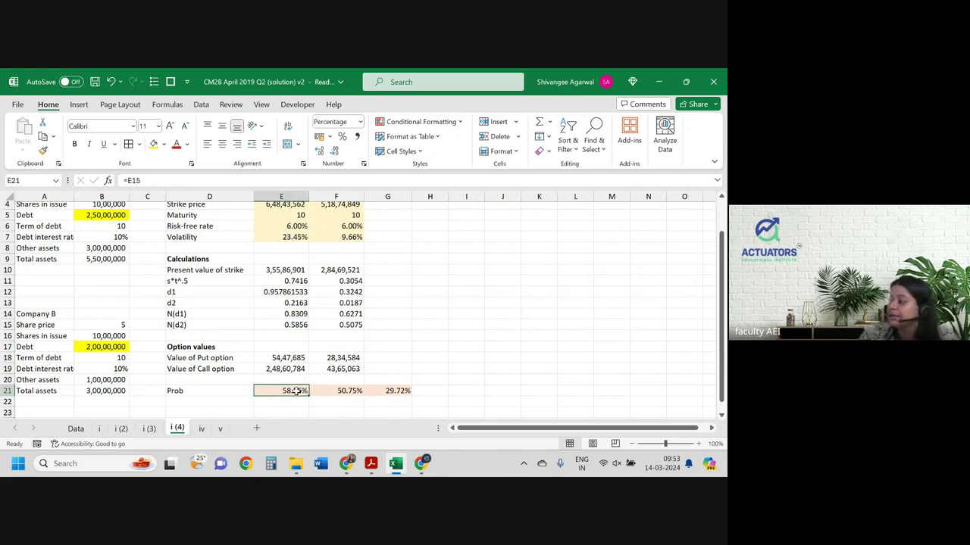
pyautogui.press('Right')
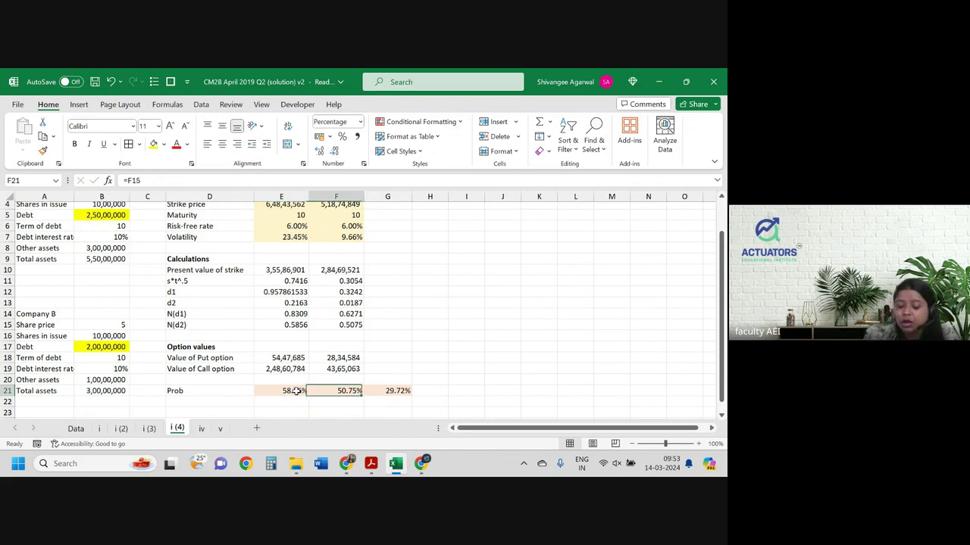
pyautogui.press('Right')
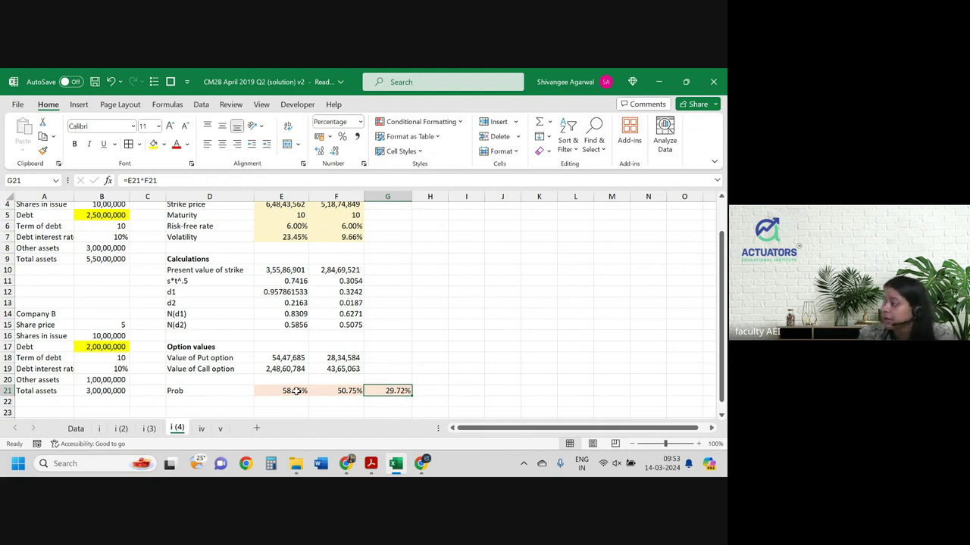
pyautogui.hotkey('alt', 'Tab')
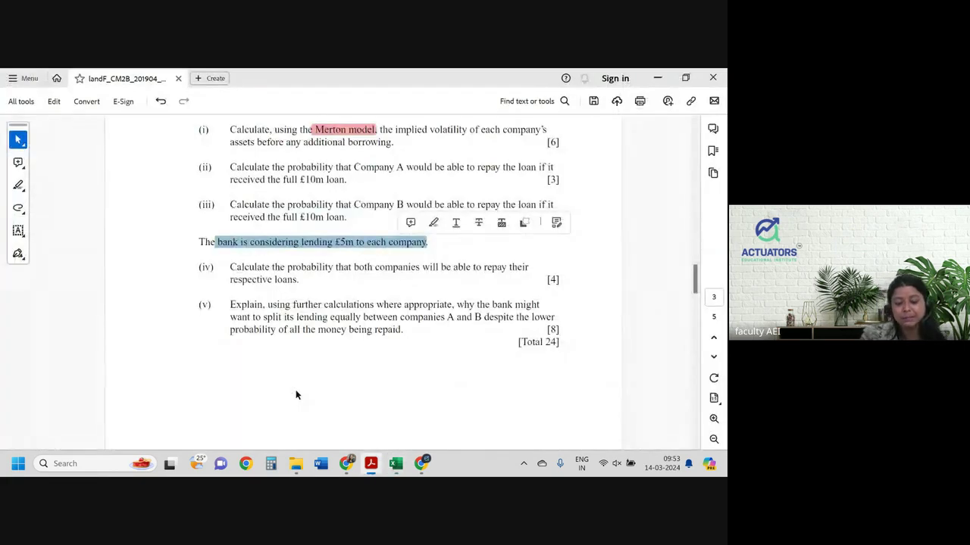
# - Highlight part (v)'s phrase about splitting lending equally between A and B, then return to Excel
pyautogui.moveTo(231, 304); pyautogui.dragTo(539, 306)
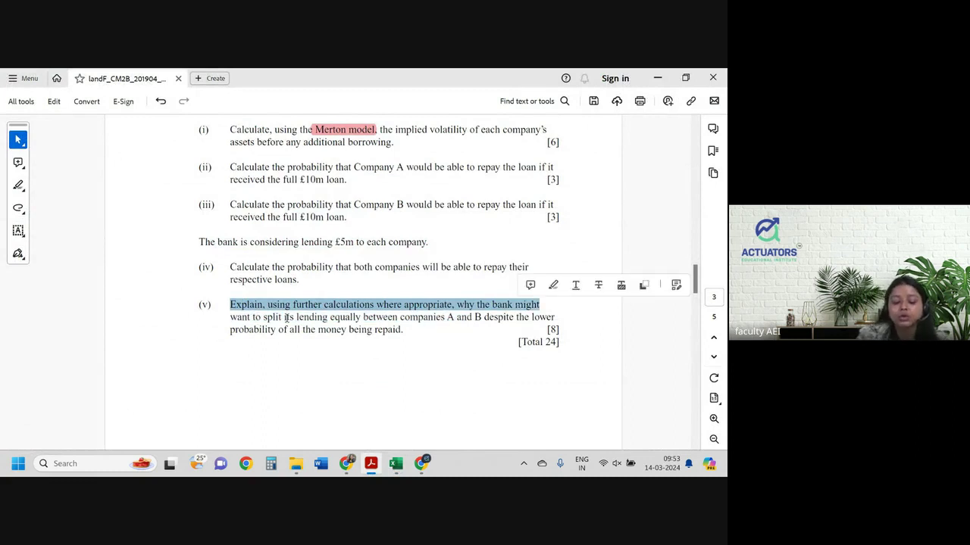
pyautogui.moveTo(263, 318); pyautogui.dragTo(523, 322)
pyautogui.moveTo(229, 329); pyautogui.dragTo(375, 331)
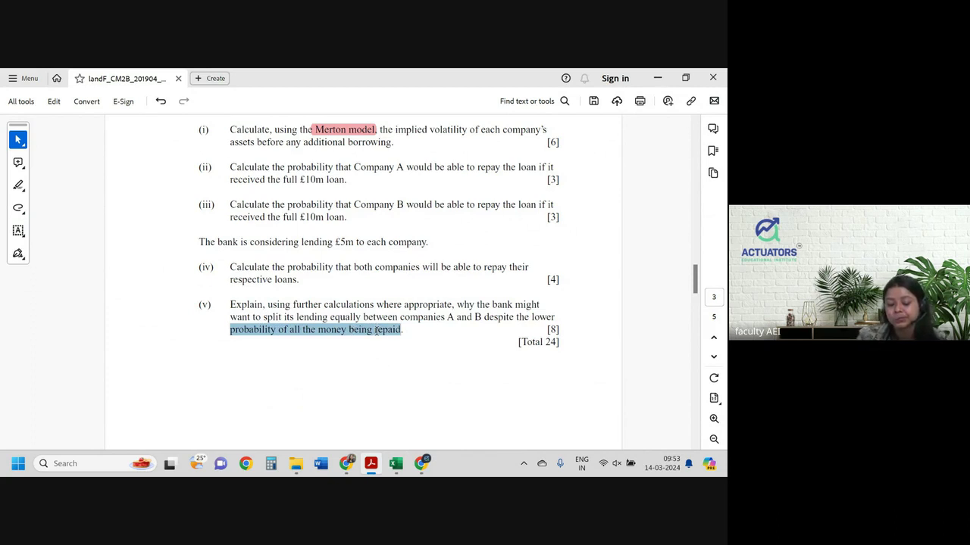
pyautogui.moveTo(376, 331); pyautogui.dragTo(379, 331)
pyautogui.click(379, 331)
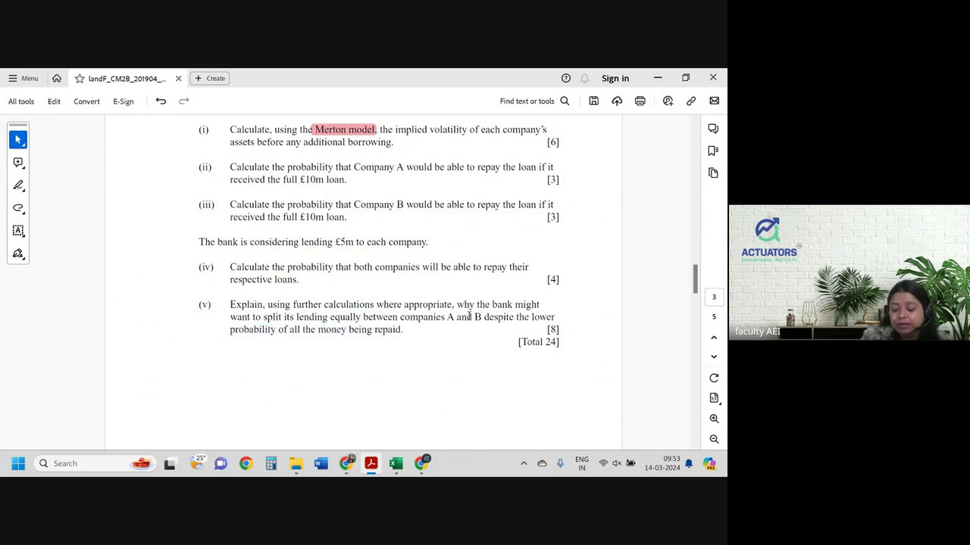
pyautogui.moveTo(231, 317); pyautogui.dragTo(527, 313)
pyautogui.click(543, 294)
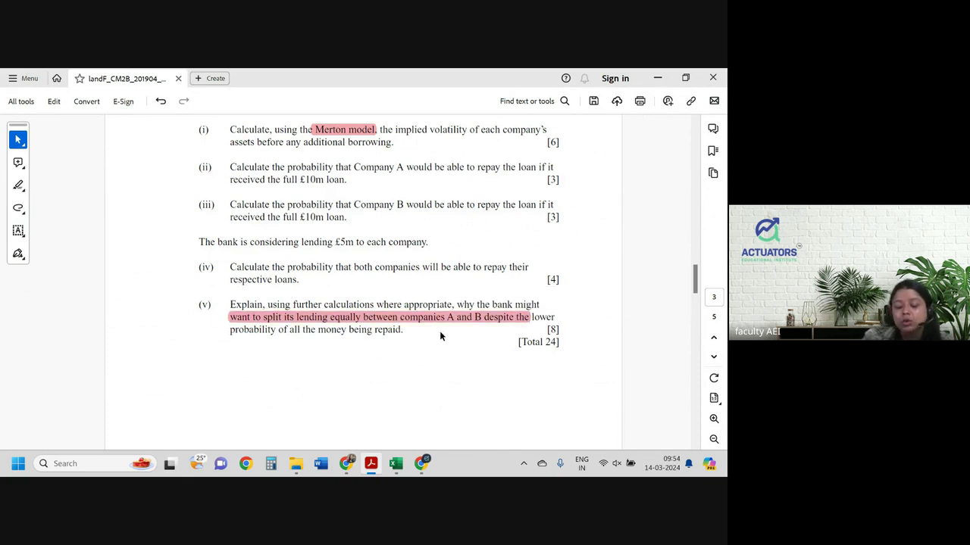
pyautogui.hotkey('alt', 'Tab')
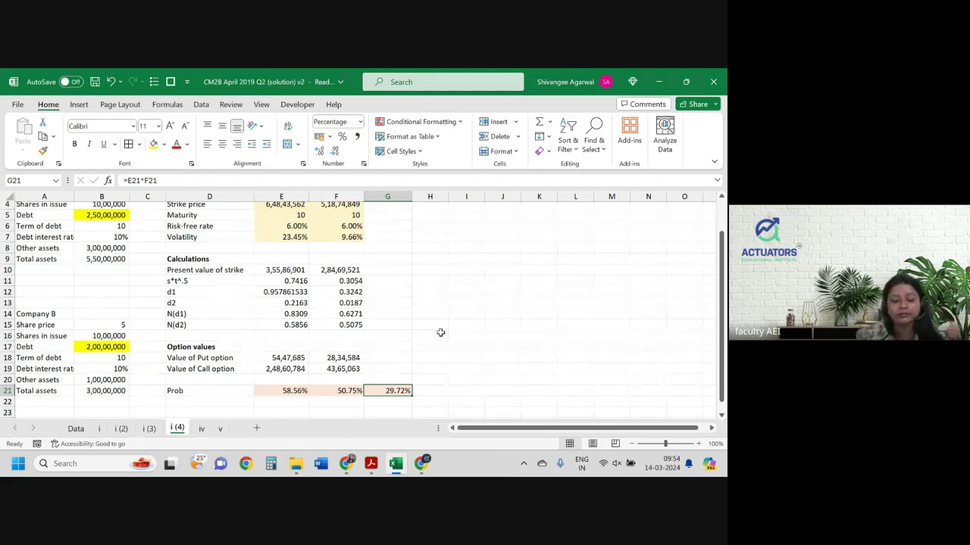
# - Label row 22 as 'prob of 5m' in D22
pyautogui.scroll(-2, 440, 333)
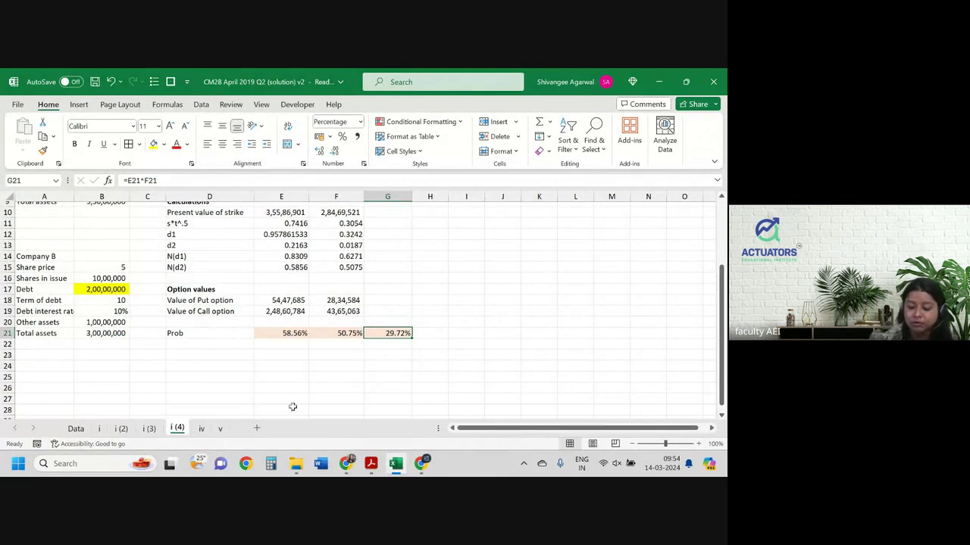
pyautogui.scroll(-2, 292, 260)
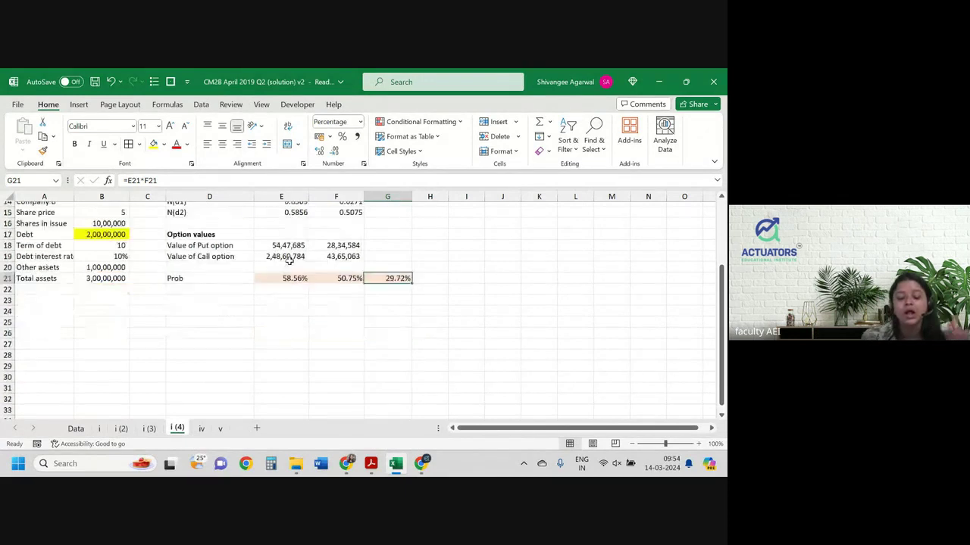
pyautogui.click(200, 276)
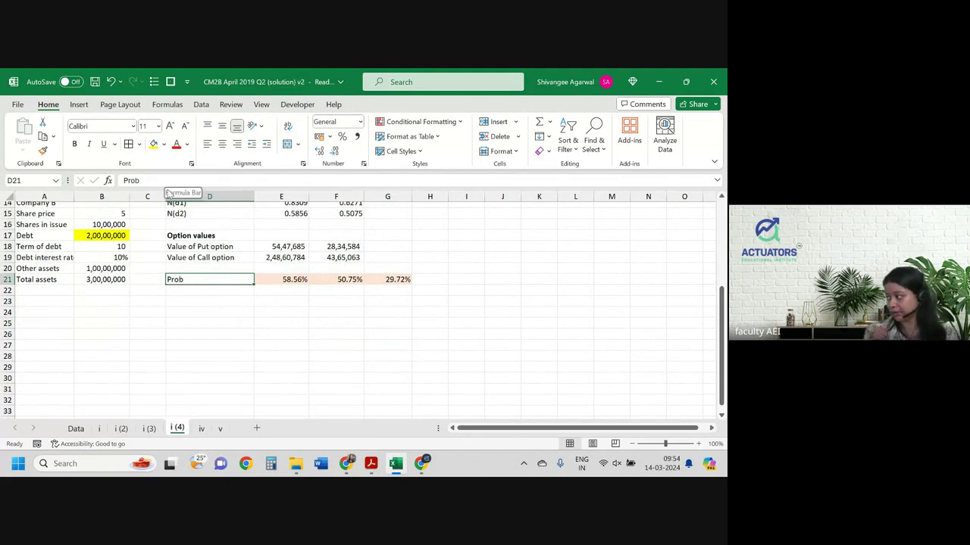
pyautogui.press('Down')
pyautogui.write('prob')
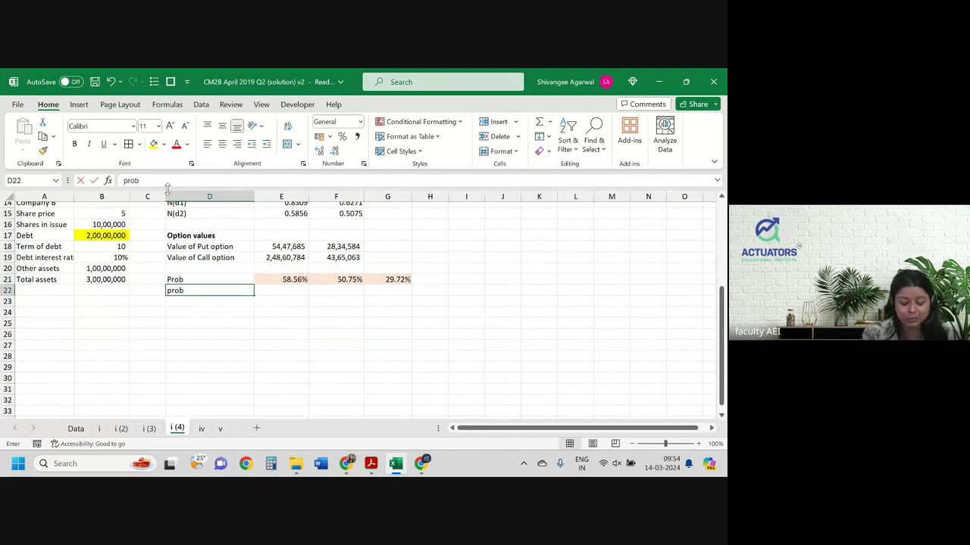
pyautogui.press('BackSpace')
pyautogui.press('BackSpace')
pyautogui.press('BackSpace')
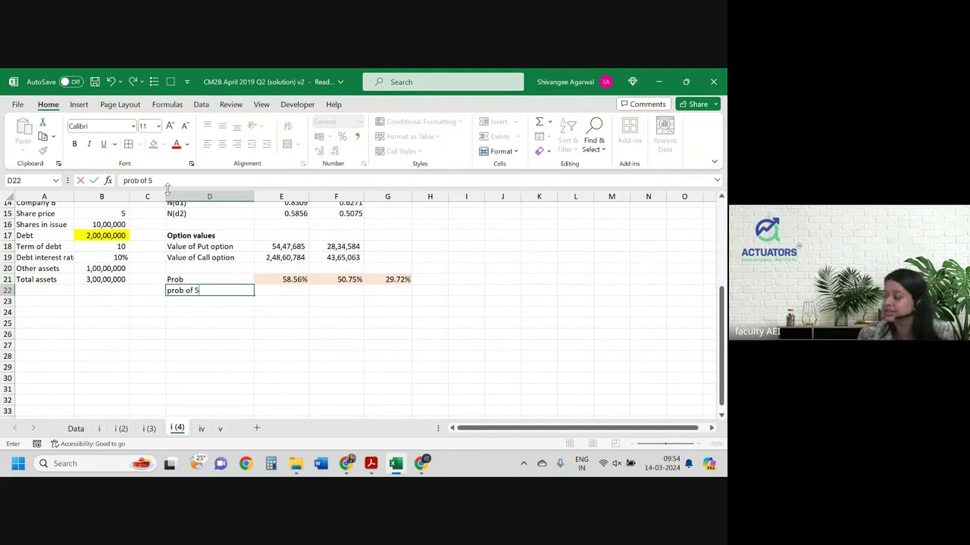
pyautogui.write('milli')
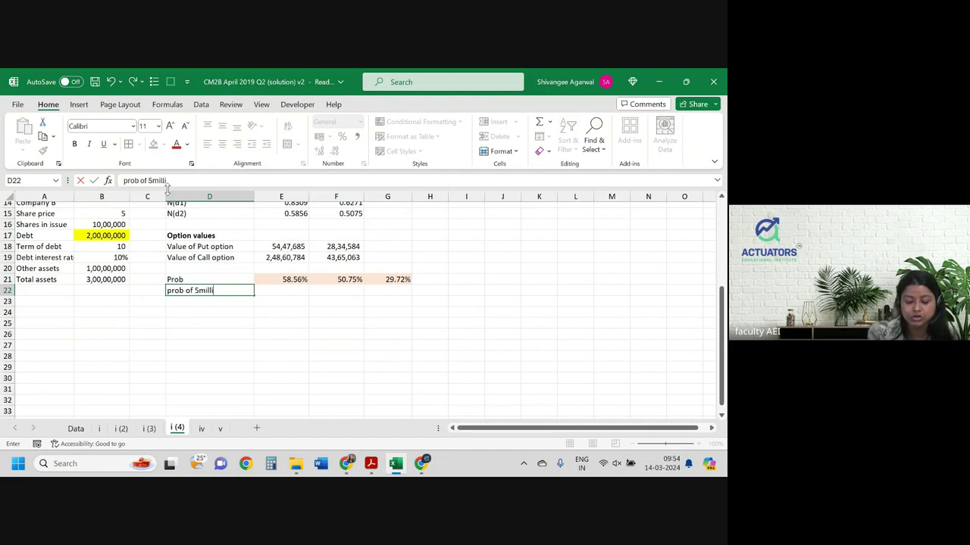
pyautogui.press('BackSpace')
pyautogui.press('BackSpace')
pyautogui.press('Tab')
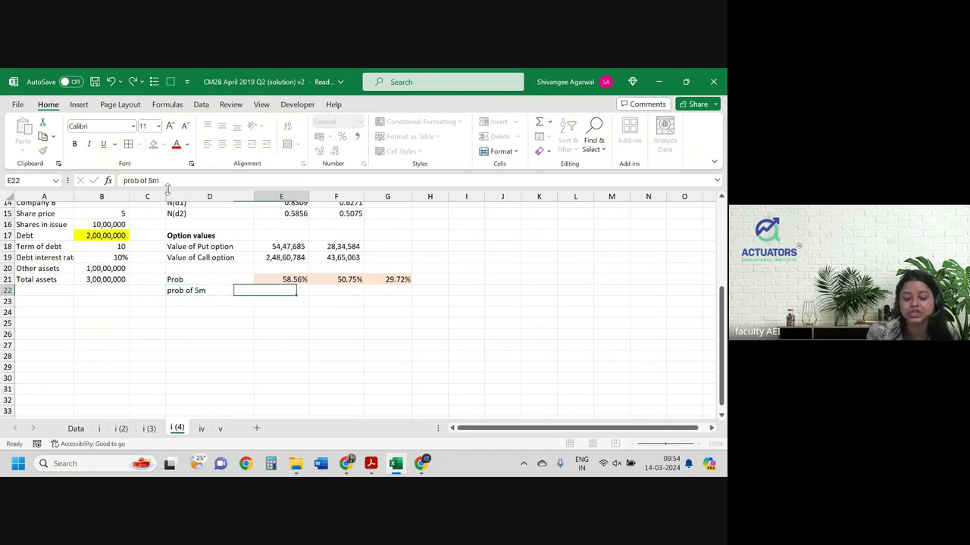
pyautogui.press('Tab')
pyautogui.press('Tab')
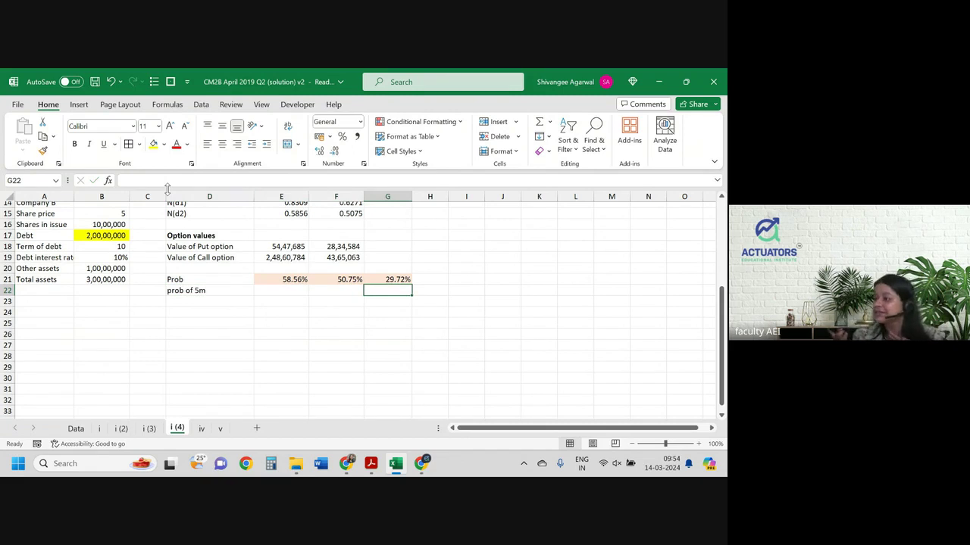
# - Enter =E21*(1-F21)+F21*(1-E21) in G22 for exactly one loan repaid
pyautogui.write('=')
pyautogui.press('Up')
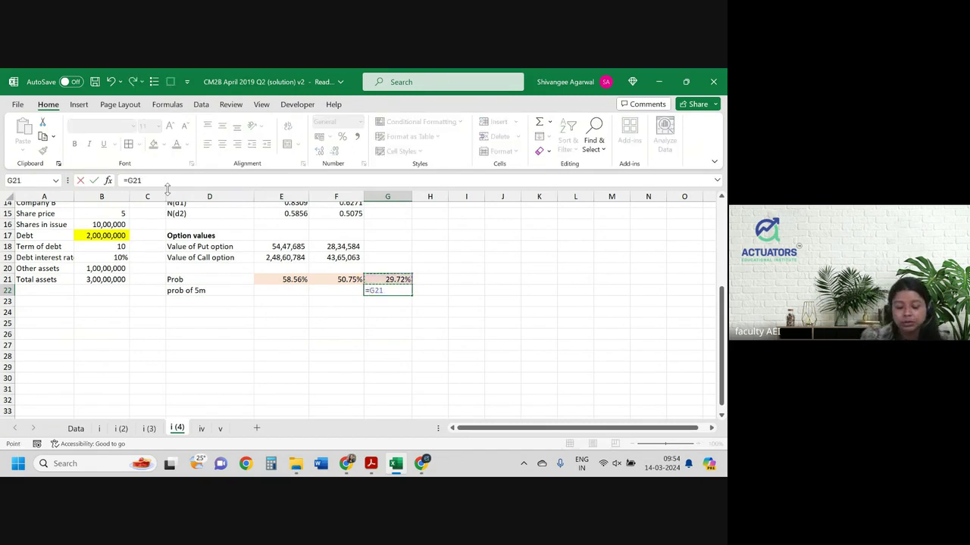
pyautogui.press('Left')
pyautogui.press('Left')
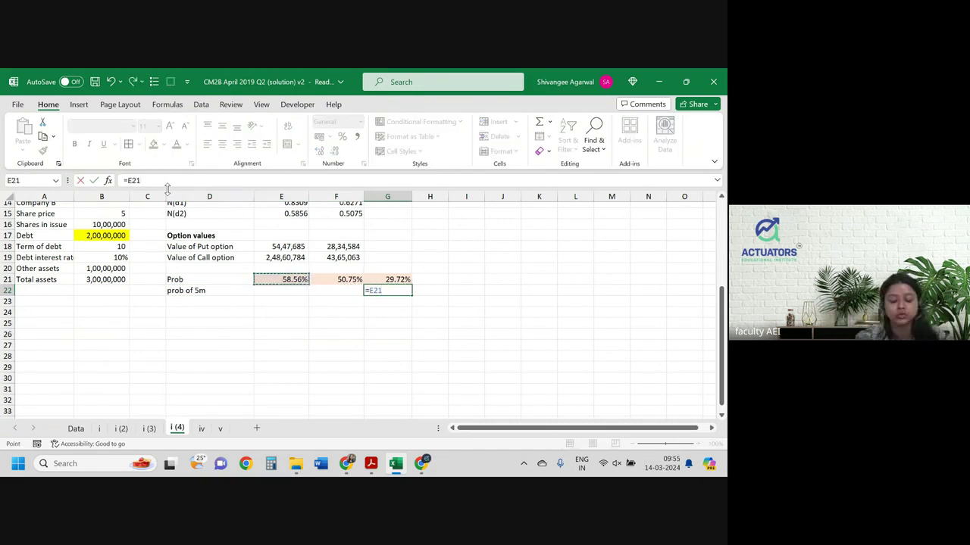
pyautogui.write('*(1-')
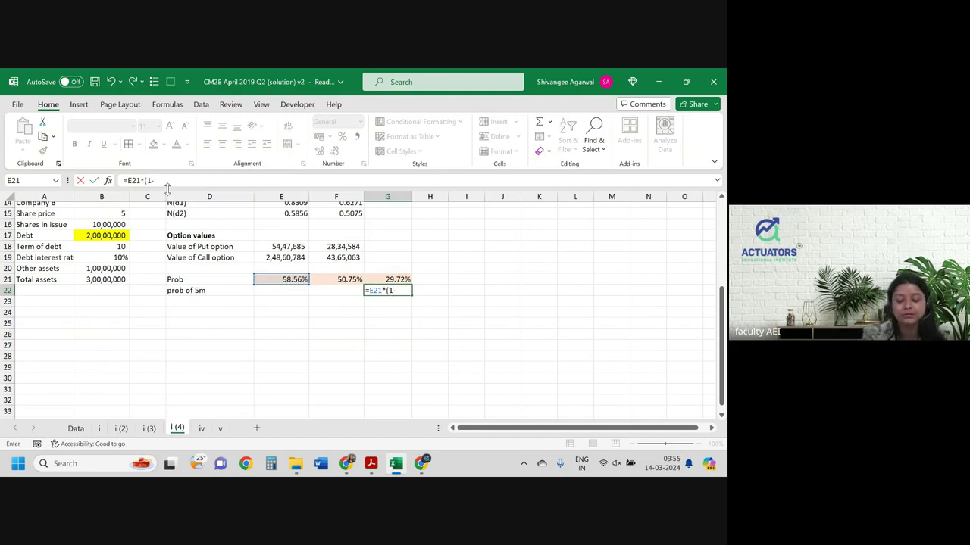
pyautogui.press('Up')
pyautogui.press('Left')
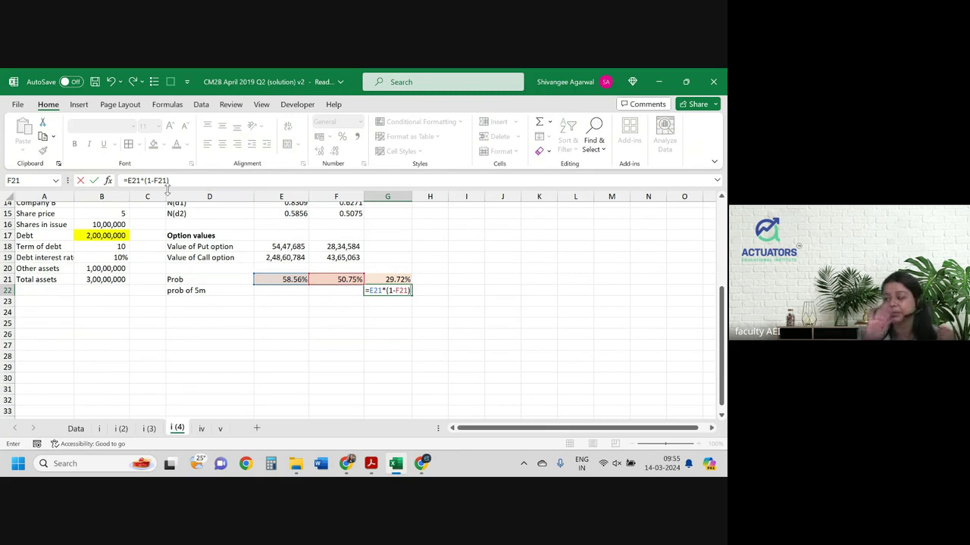
pyautogui.press('Up')
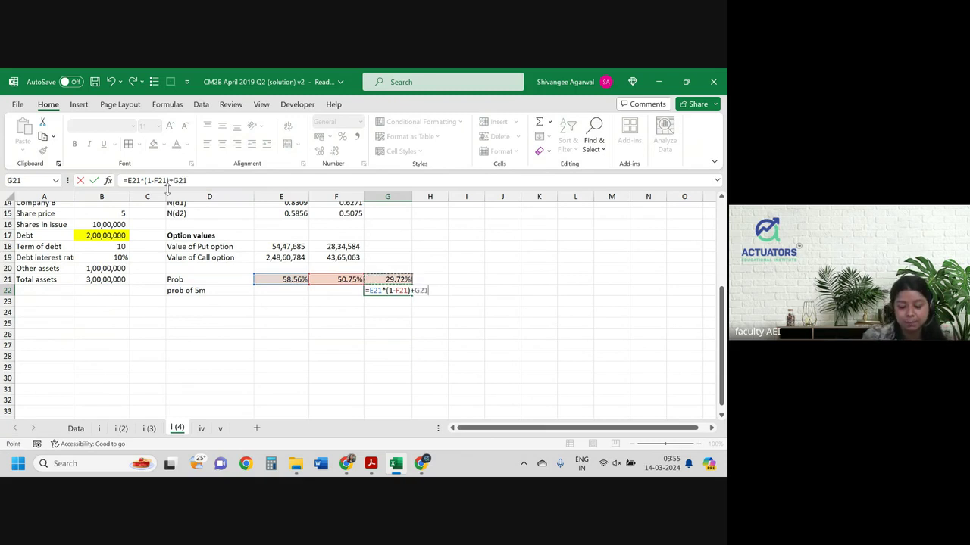
pyautogui.press('Left')
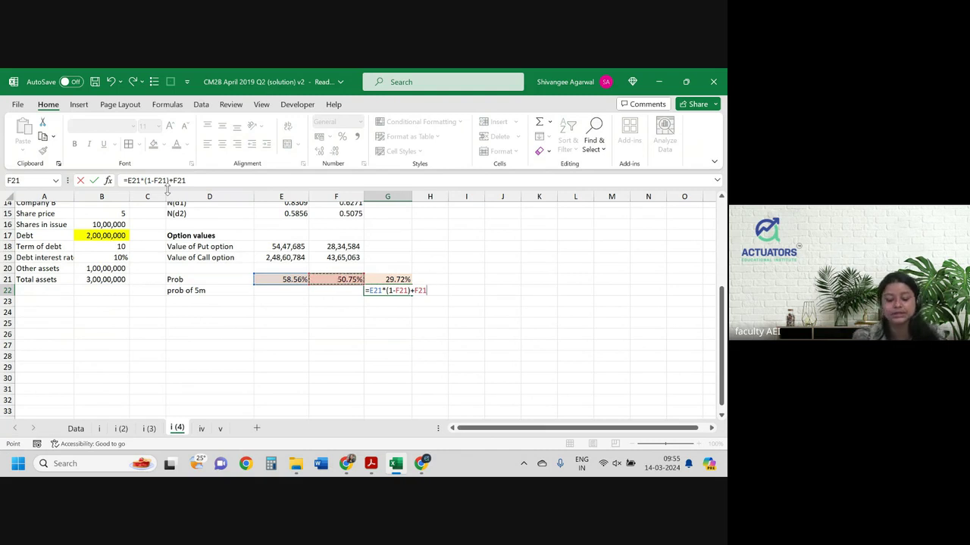
pyautogui.write('*(1-')
pyautogui.press('Up')
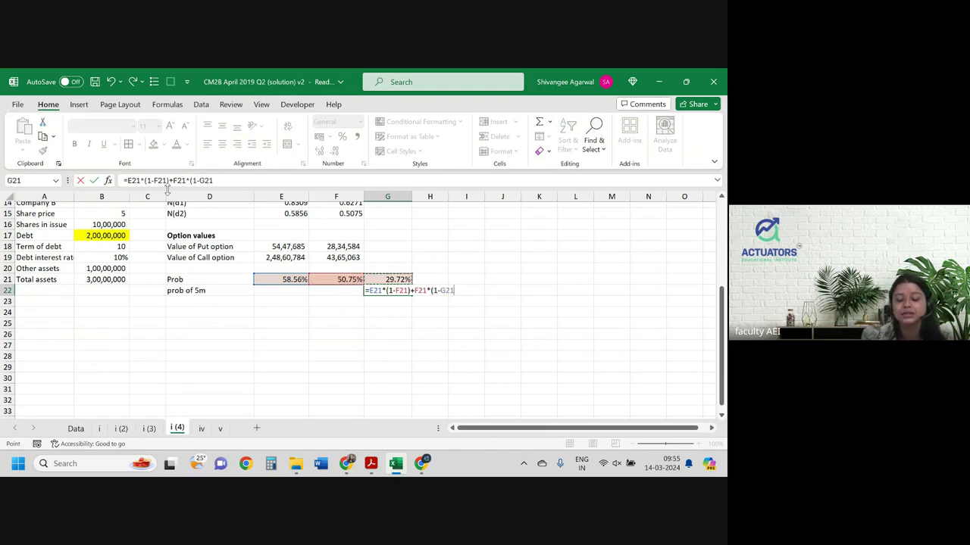
pyautogui.press('Left')
pyautogui.press('Left')
pyautogui.hotkey('ctrl', 'Return')
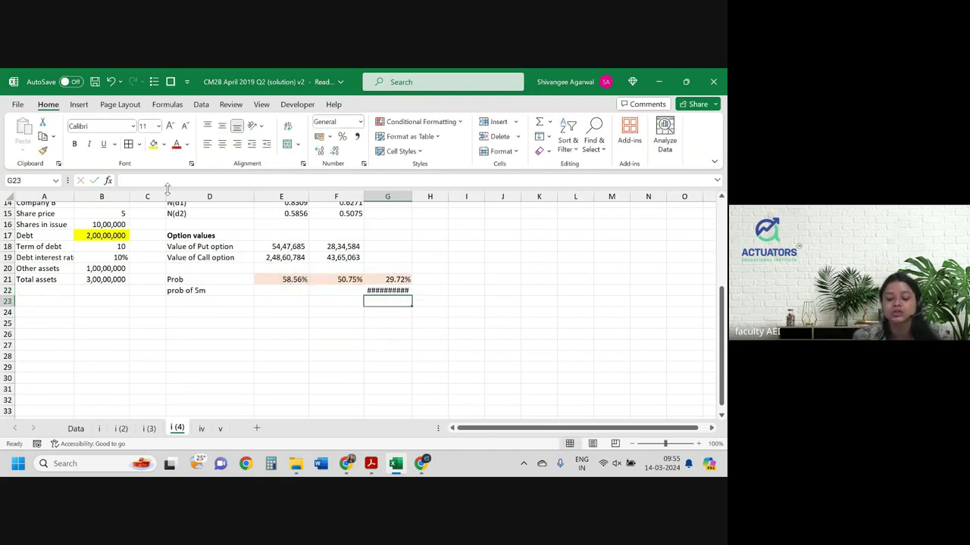
# - Round G22 to show 49.87% and start the 'Prob of 0' label in D23
pyautogui.click(334, 151)
pyautogui.click(334, 151)
pyautogui.click(334, 151)
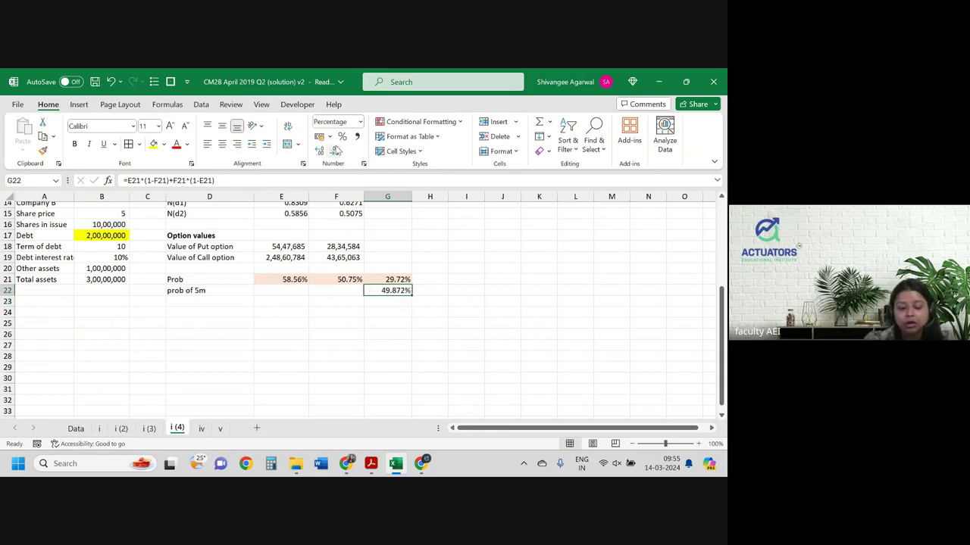
pyautogui.click(334, 150)
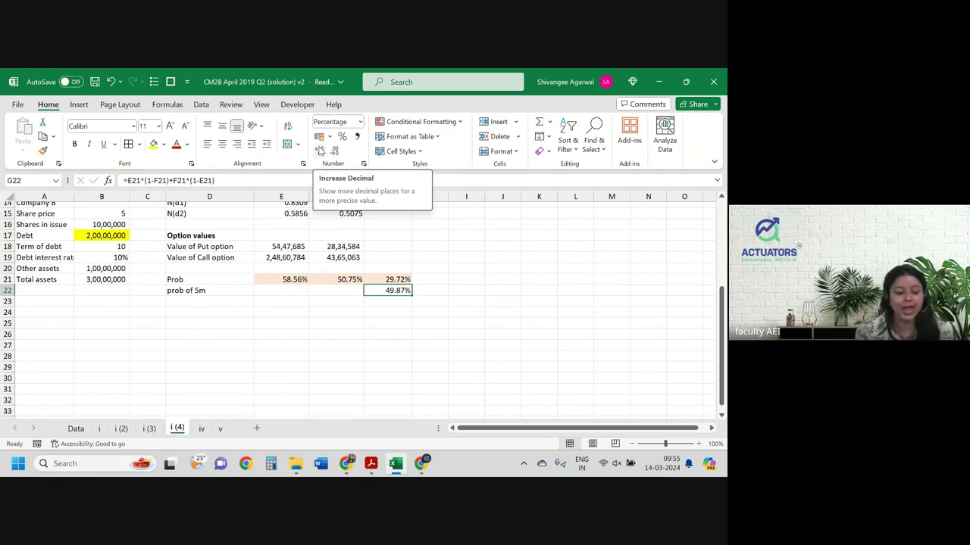
pyautogui.press('Return')
pyautogui.press('Left')
pyautogui.press('Left')
pyautogui.press('Left')
pyautogui.press('Left')
pyautogui.press('Right')
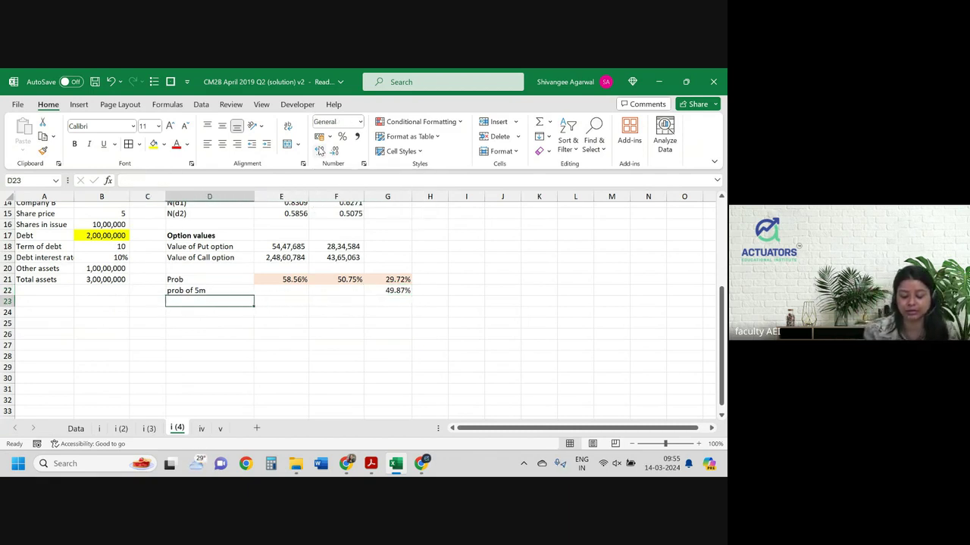
pyautogui.write('Prob of ')
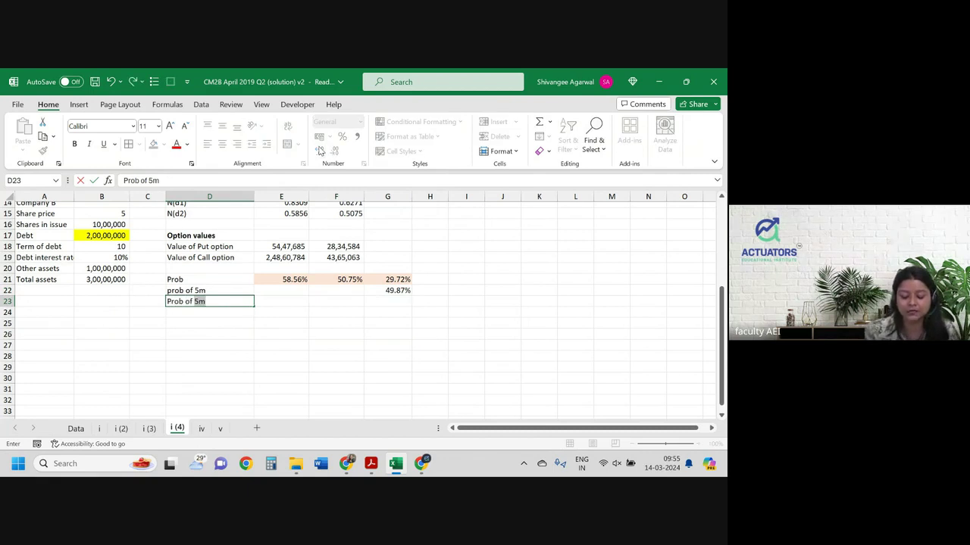
pyautogui.write('0')
# - Label row 23 'Prob of 0' and fill =1-E21 across E23:F23, giving 41.44% and 49.25%
pyautogui.press('Right')
pyautogui.press('Right')
pyautogui.press('Left')
pyautogui.write('=')
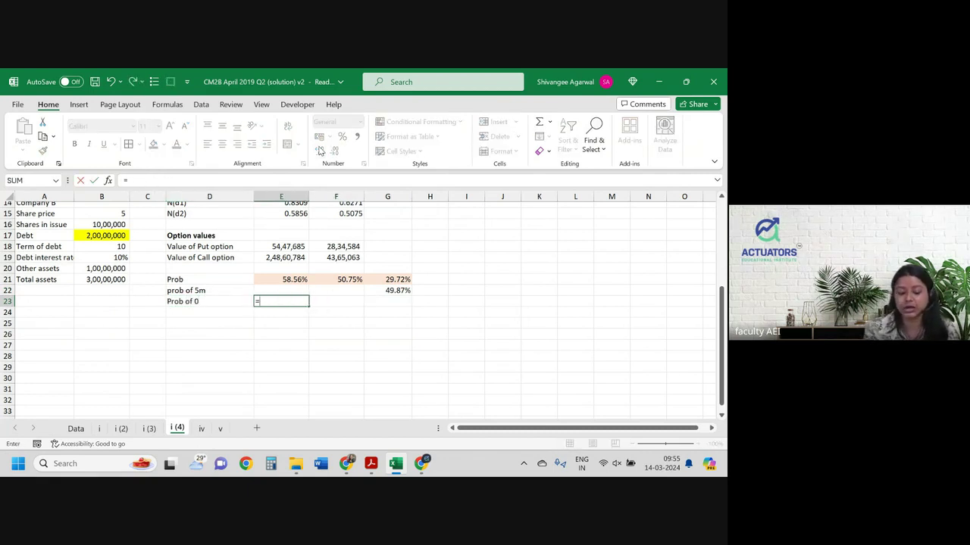
pyautogui.write('1-')
pyautogui.press('Up')
pyautogui.press('Up')
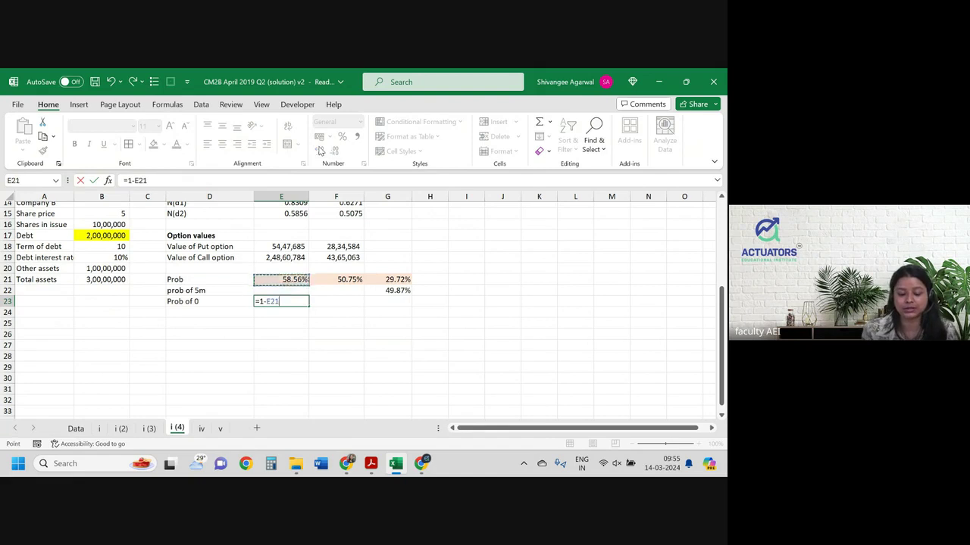
pyautogui.press('Return')
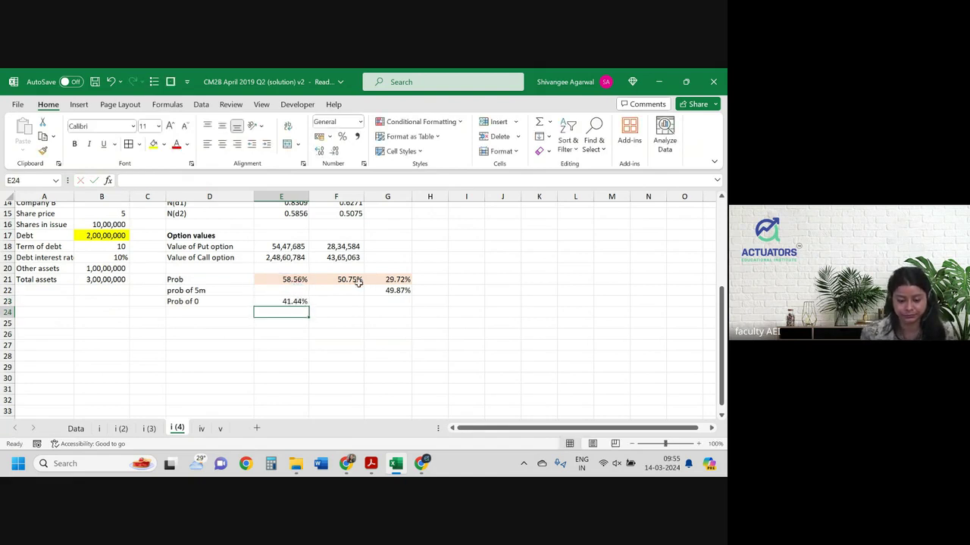
pyautogui.click(302, 302)
pyautogui.moveTo(303, 303); pyautogui.dragTo(337, 306)
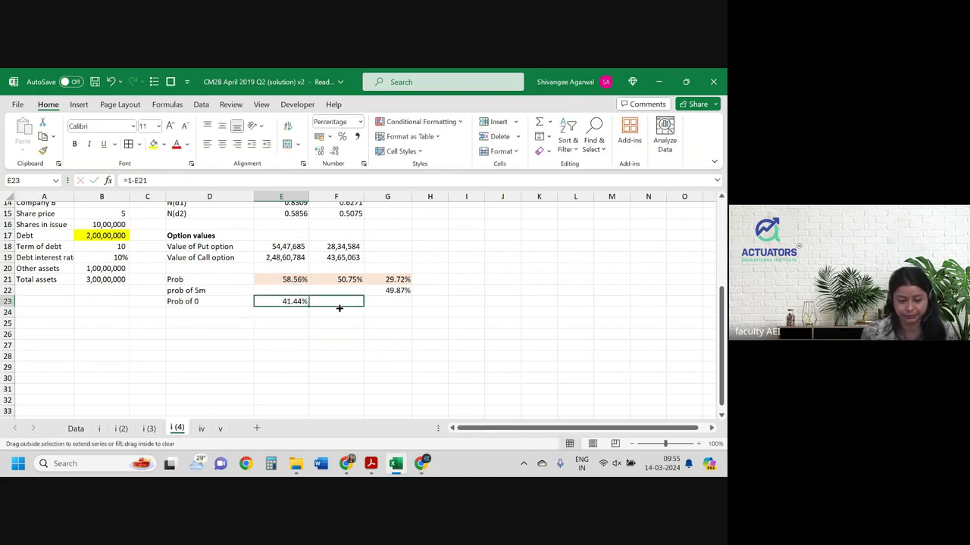
# - Copy G21's product formula into G23 to get the 20.41% no-repayment probability
pyautogui.press('Right')
pyautogui.press('Right')
pyautogui.press('Up')
pyautogui.press('Up')
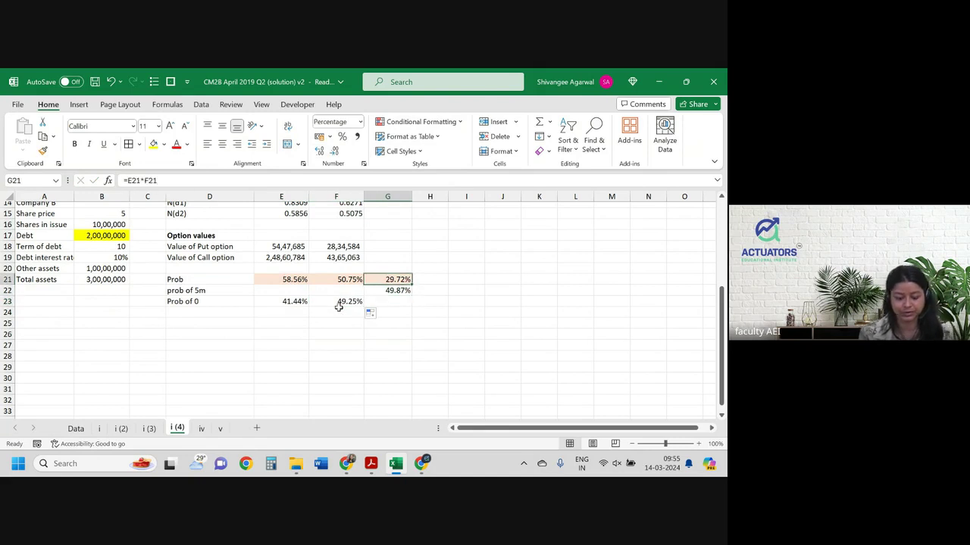
pyautogui.hotkey('ctrl', 'c')
pyautogui.press('Down')
pyautogui.press('Down')
pyautogui.hotkey('ctrl', 'v')
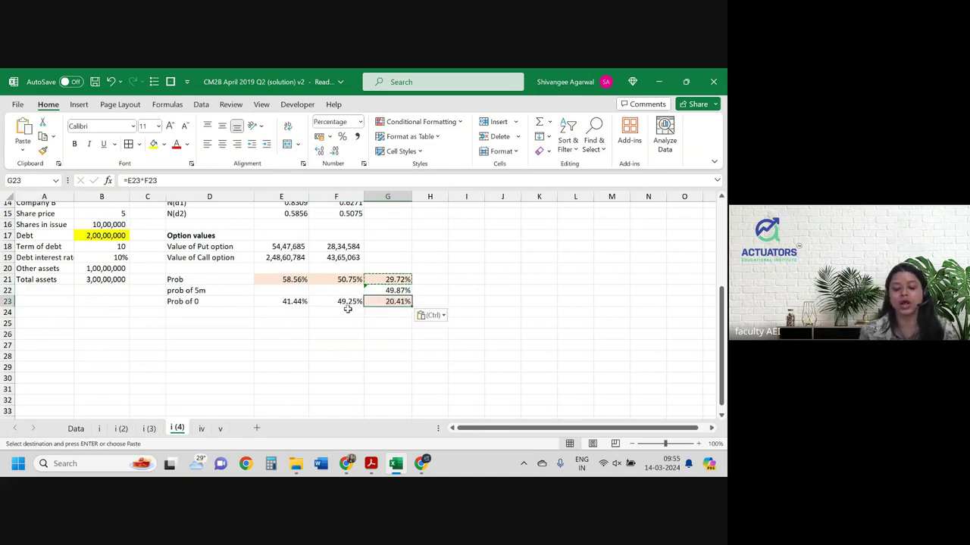
# - Shade E23:F23 peach using G23's formatting via Format Painter
pyautogui.moveTo(295, 301); pyautogui.dragTo(346, 301)
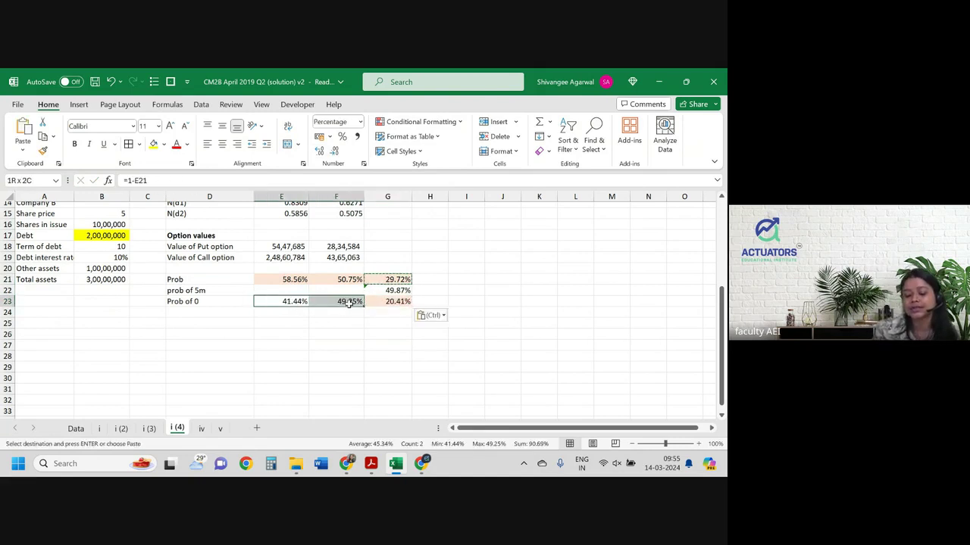
pyautogui.click(403, 299)
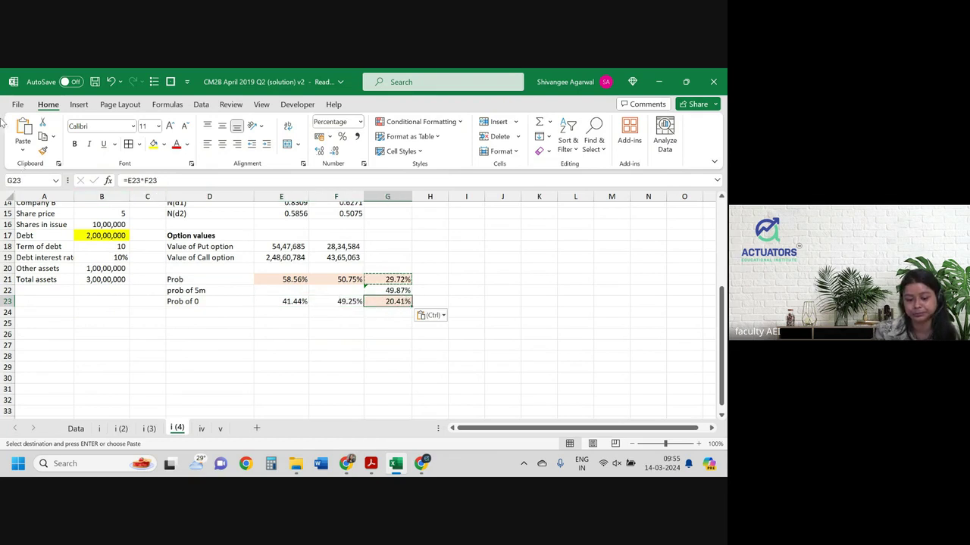
pyautogui.click(43, 151)
pyautogui.moveTo(279, 302); pyautogui.dragTo(340, 303)
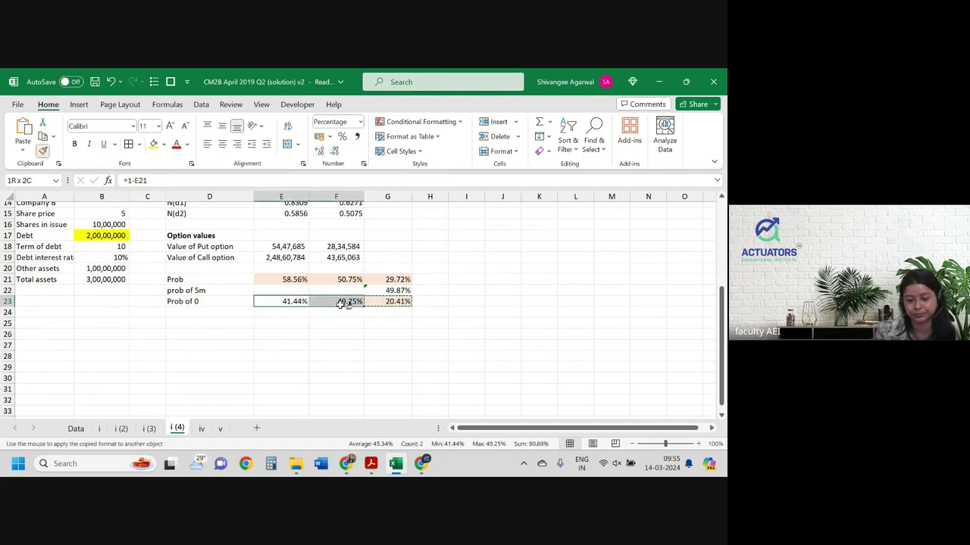
pyautogui.click(340, 303)
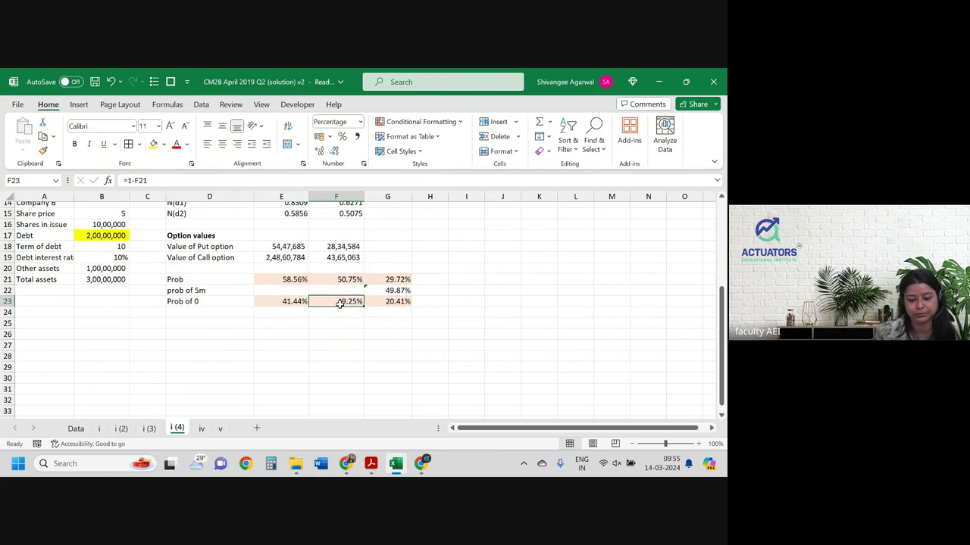
pyautogui.press('Right')
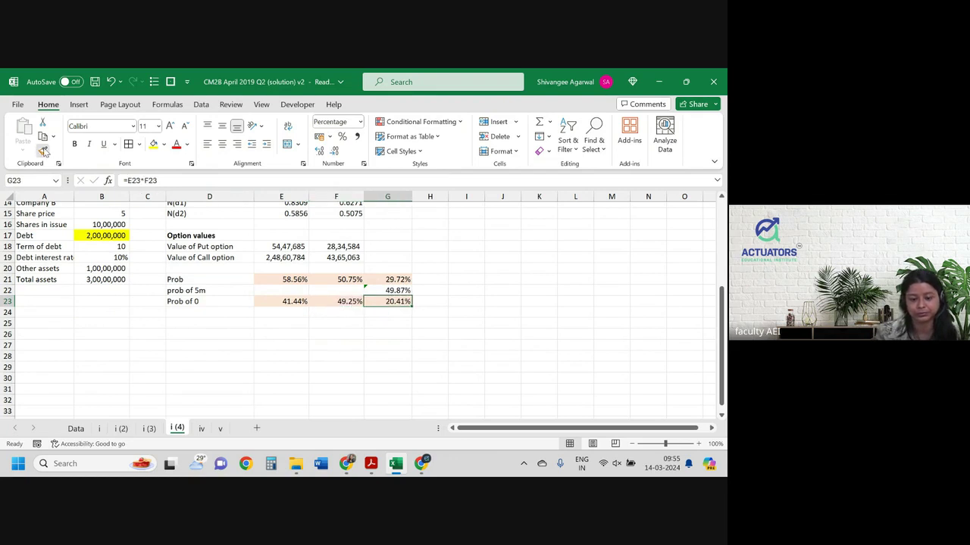
pyautogui.click(43, 151)
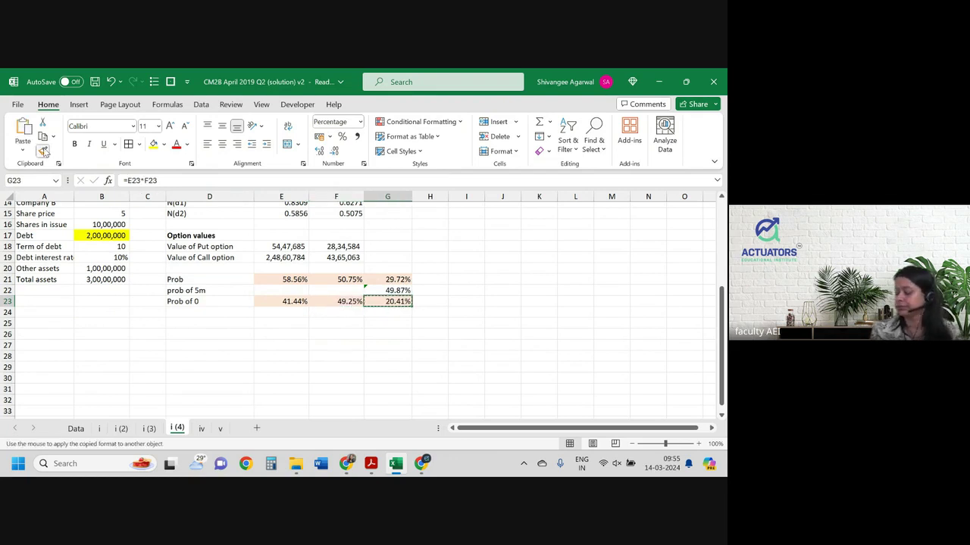
pyautogui.press('Escape')
pyautogui.press('Up')
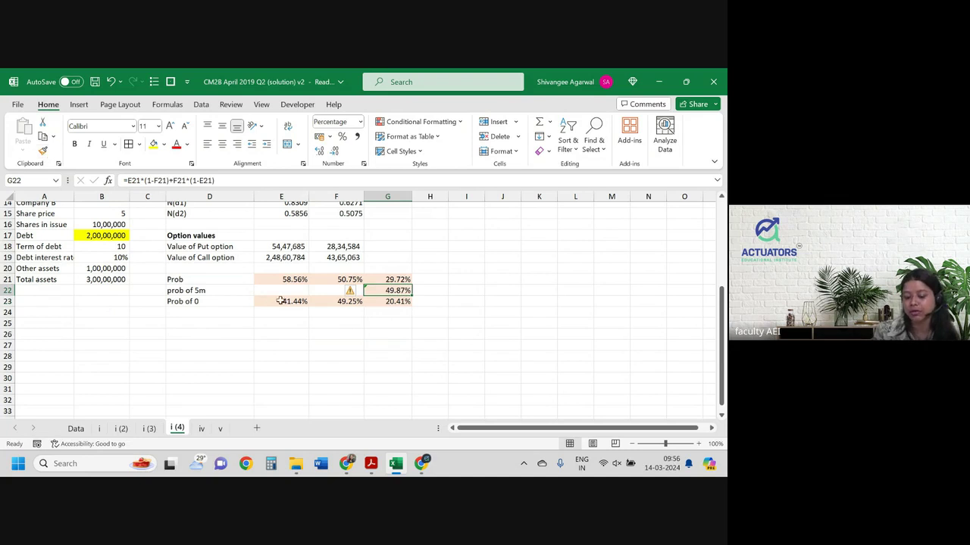
pyautogui.click(280, 300)
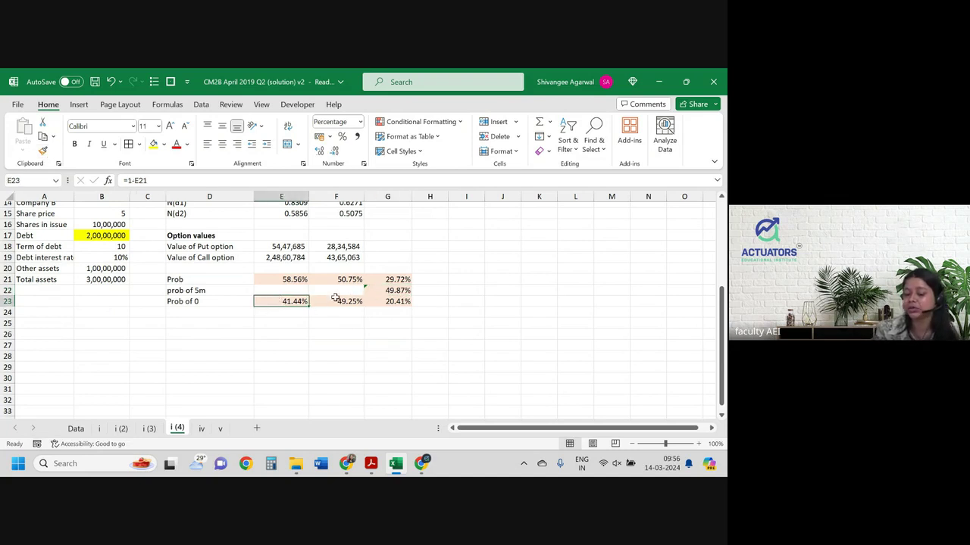
pyautogui.click(401, 300)
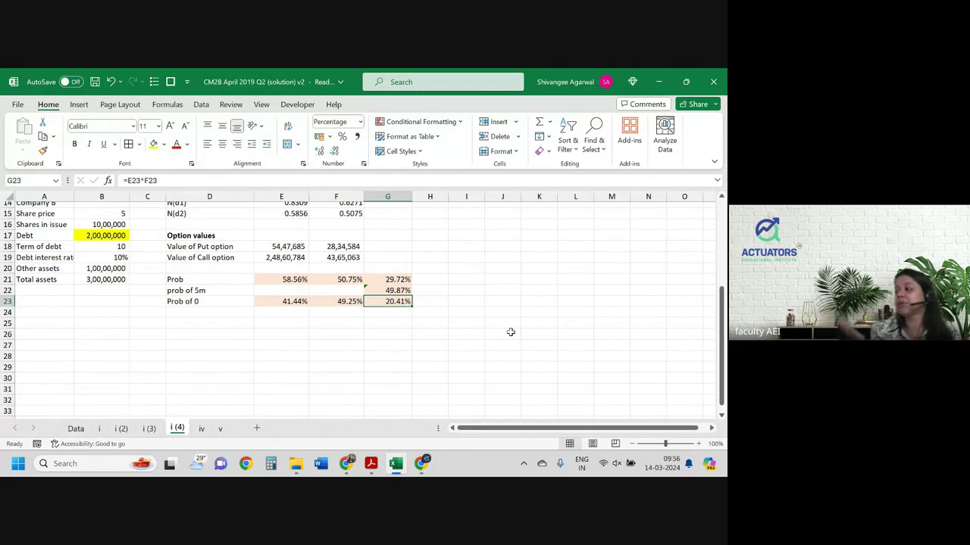
pyautogui.click(375, 291)
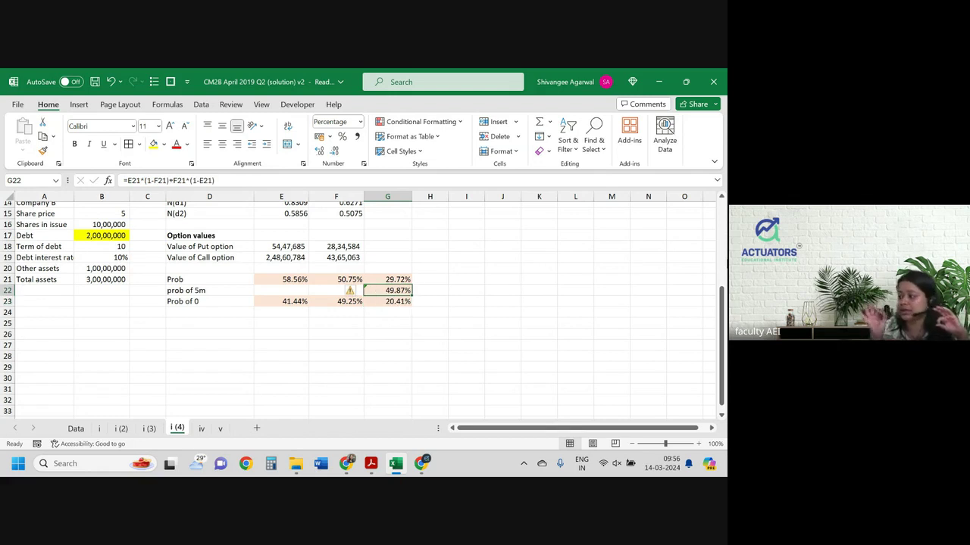
pyautogui.moveTo(411, 294); pyautogui.dragTo(397, 301)
pyautogui.click(404, 298)
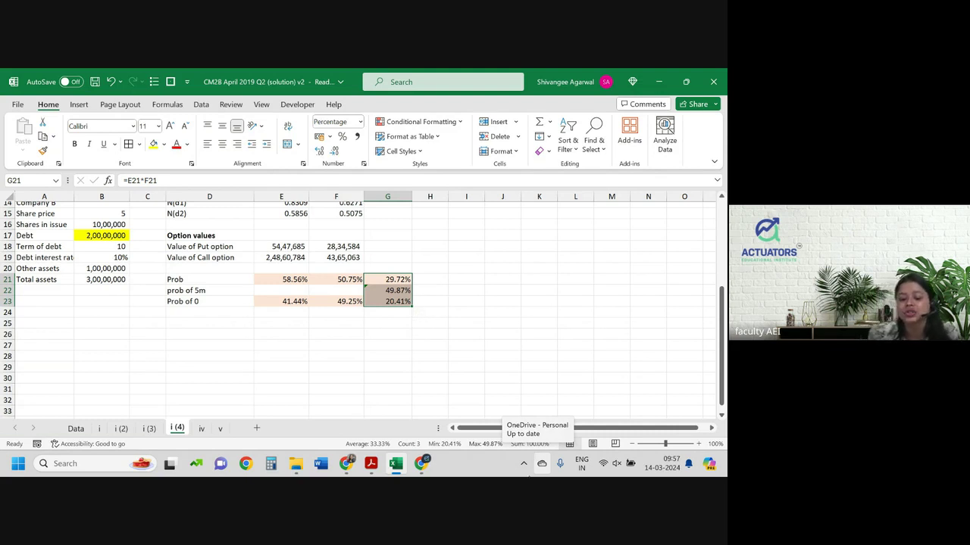
# - Compare the E21 repayment probability formulas across sheets i (2), i (3) and i (4)
pyautogui.click(300, 280)
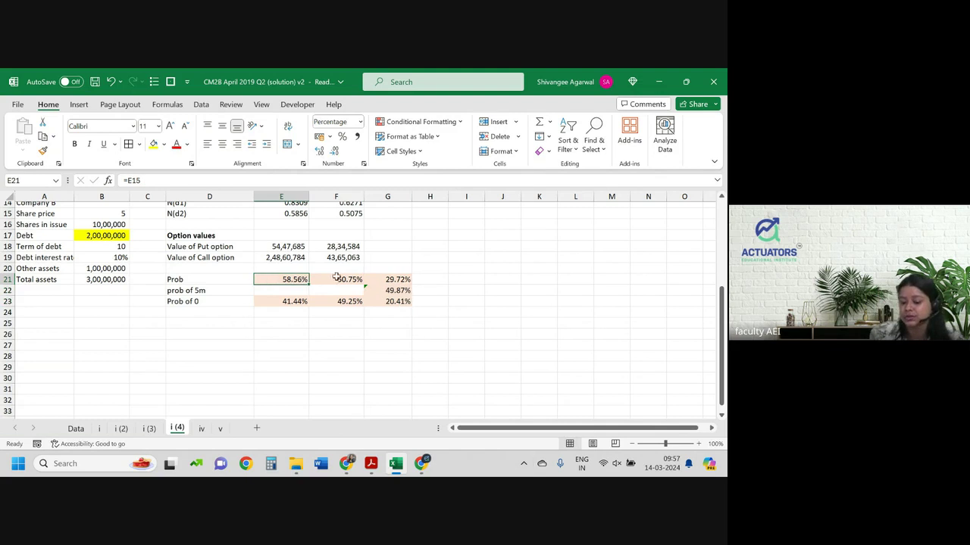
pyautogui.click(119, 429)
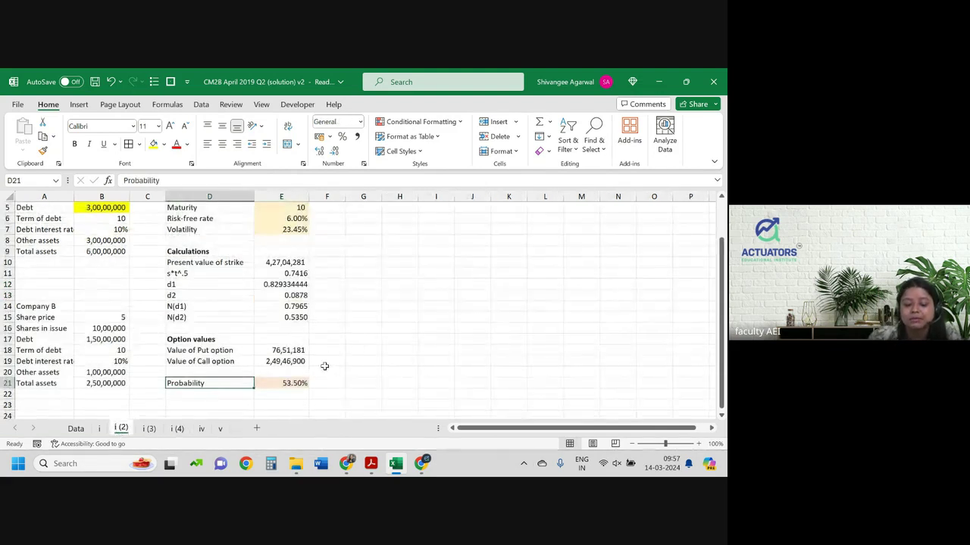
pyautogui.click(275, 384)
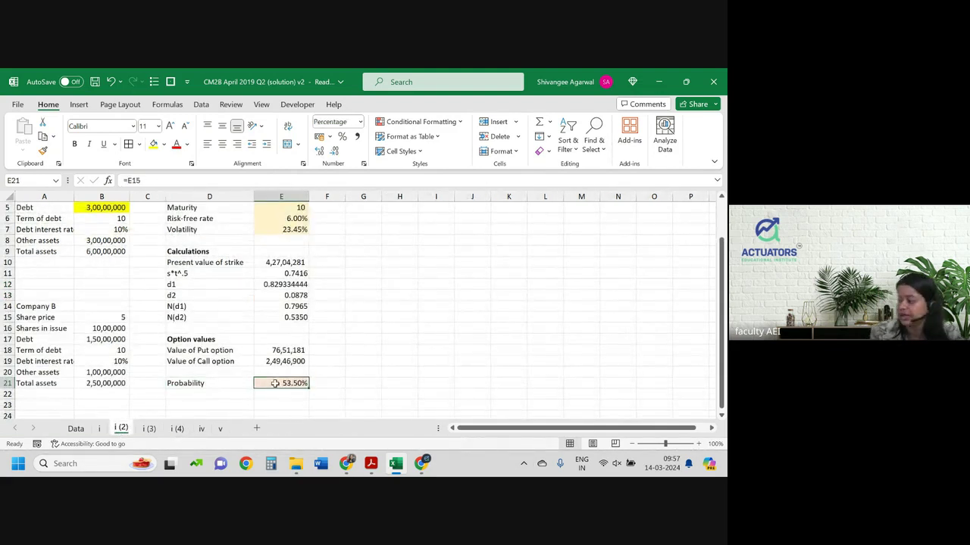
pyautogui.click(151, 429)
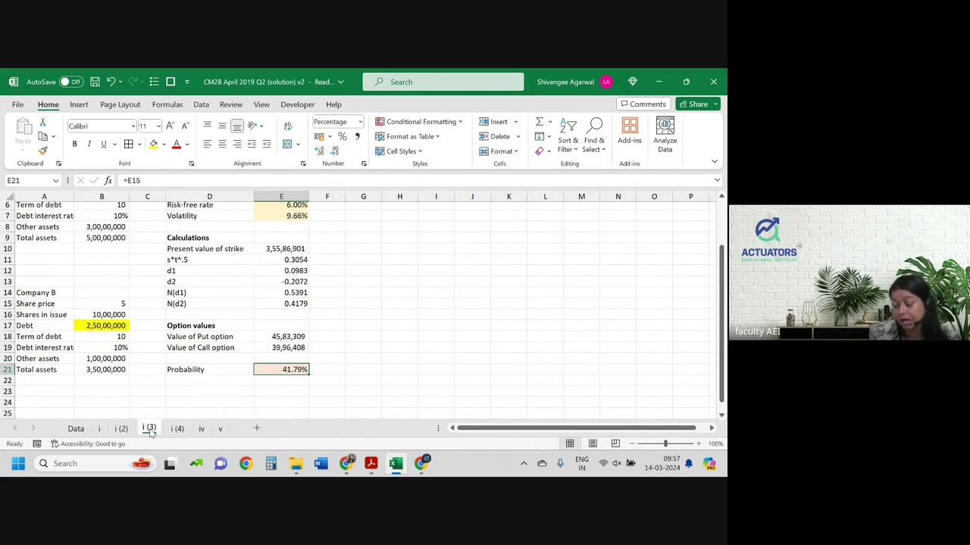
pyautogui.click(178, 429)
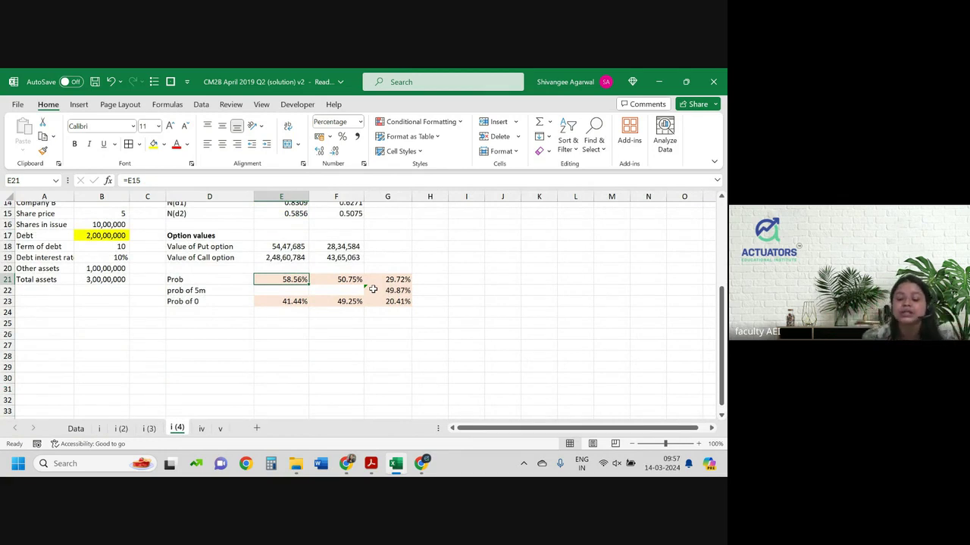
# - Check G22's one-repaid 49.87% and G23's =E23*F23 result of 20.41%
pyautogui.click(372, 289)
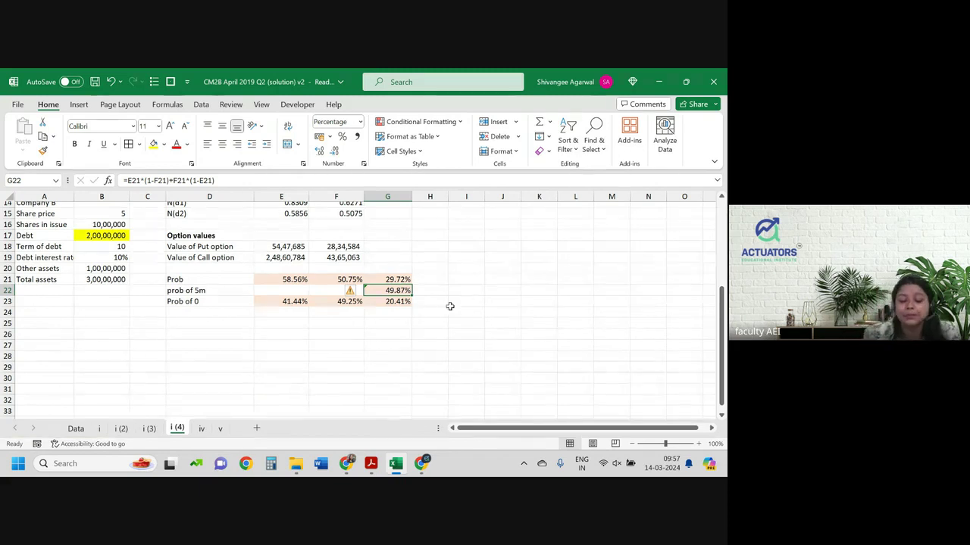
pyautogui.click(386, 304)
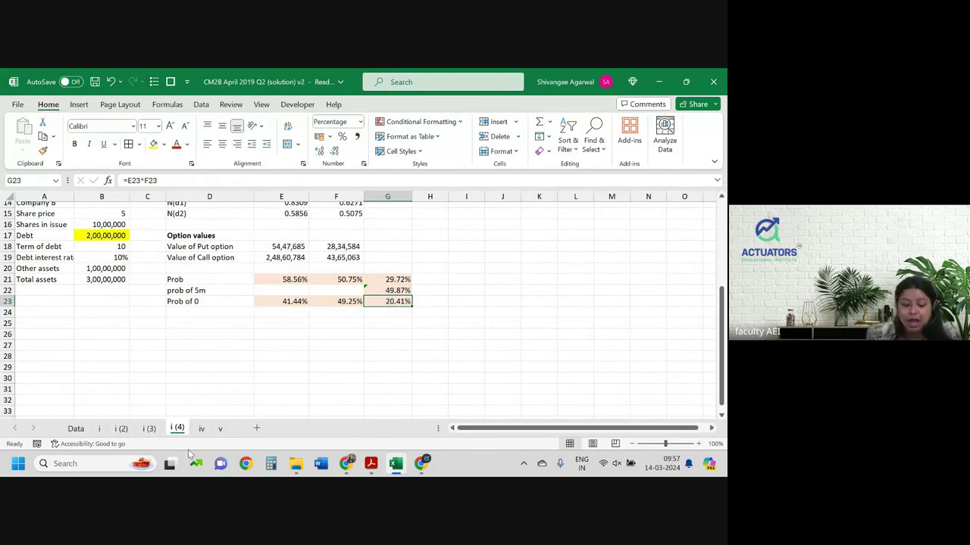
pyautogui.click(265, 324)
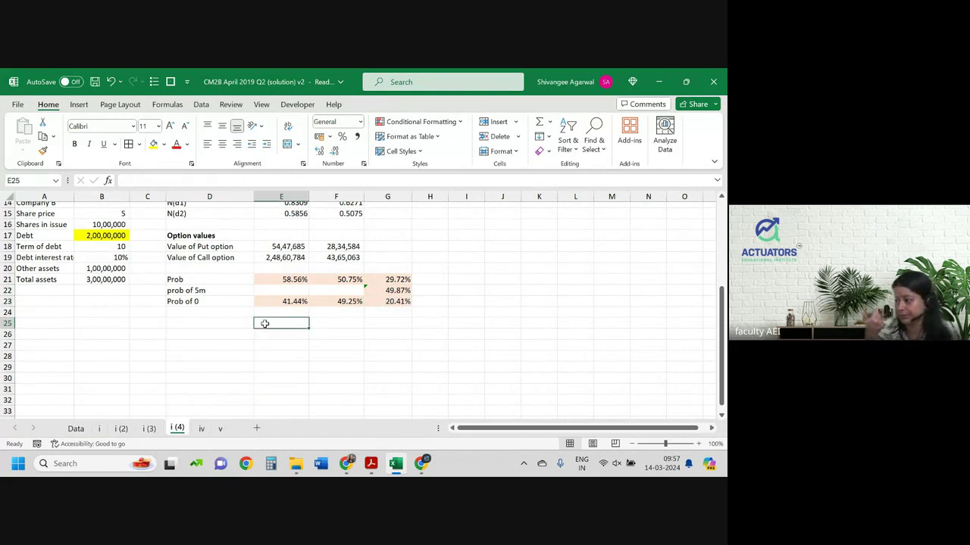
# - On sheet i (2), enter =1-E21 in G21 for a 46.50% default probability
pyautogui.click(121, 429)
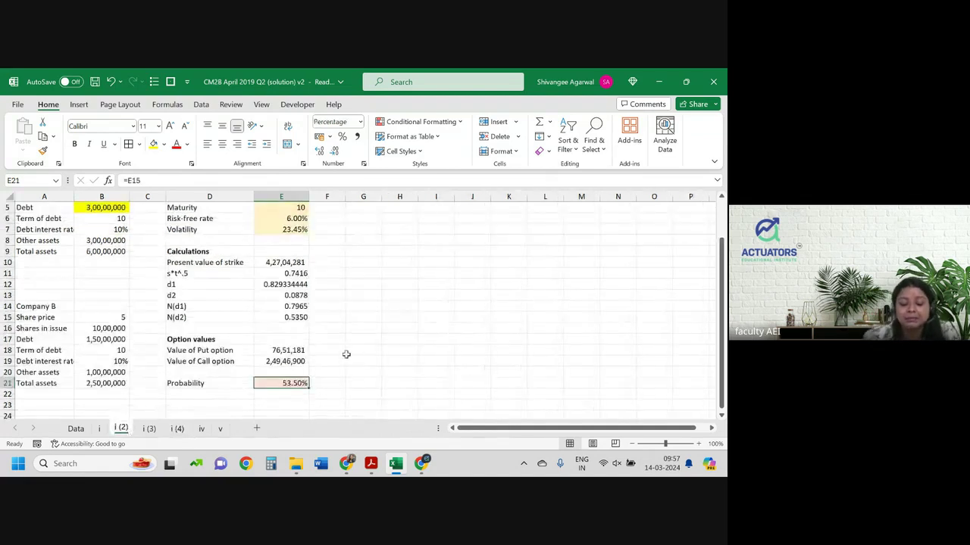
pyautogui.click(351, 382)
pyautogui.write('=1-')
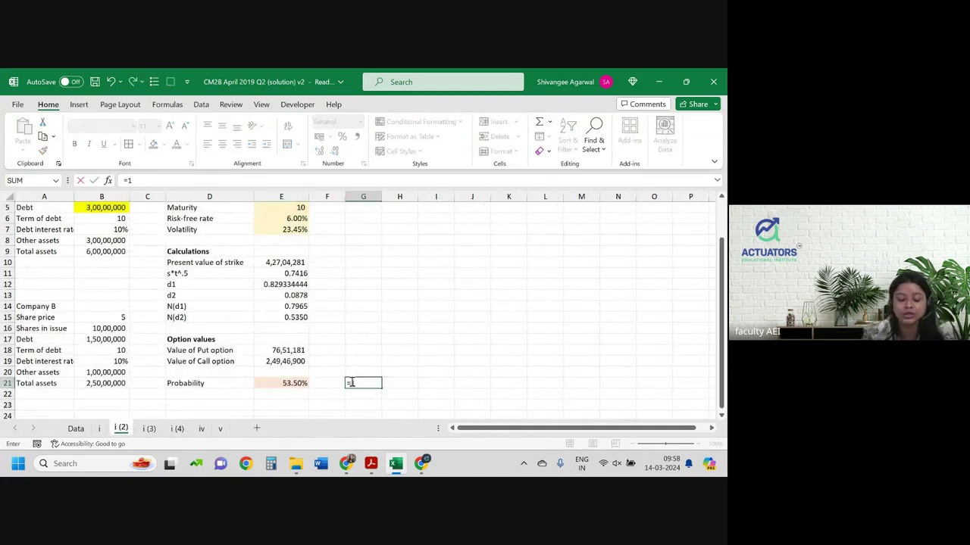
pyautogui.press('Left')
pyautogui.press('Left')
pyautogui.press('Return')
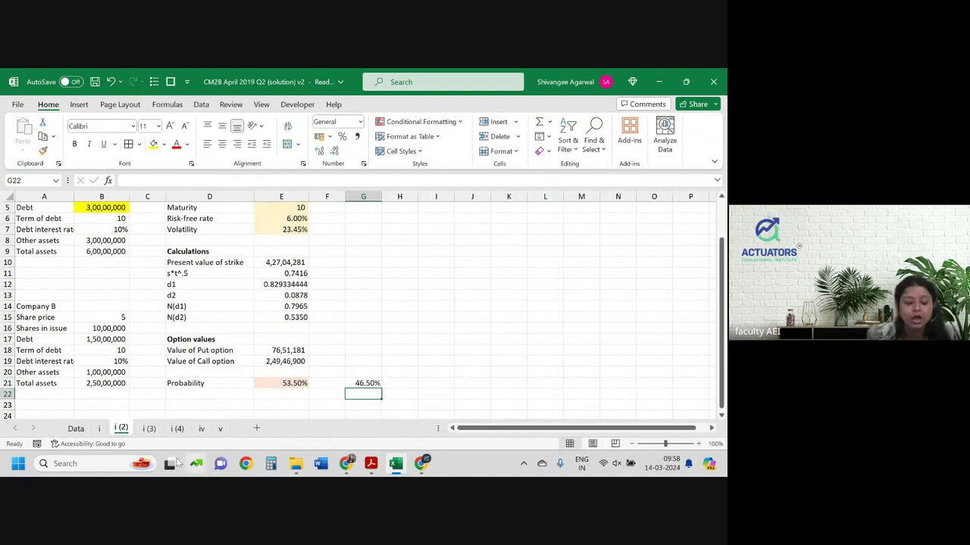
# - On sheet i (3), enter one minus the 41.79% probability, giving 58.21%
pyautogui.click(150, 428)
pyautogui.click(360, 368)
pyautogui.write('=1-')
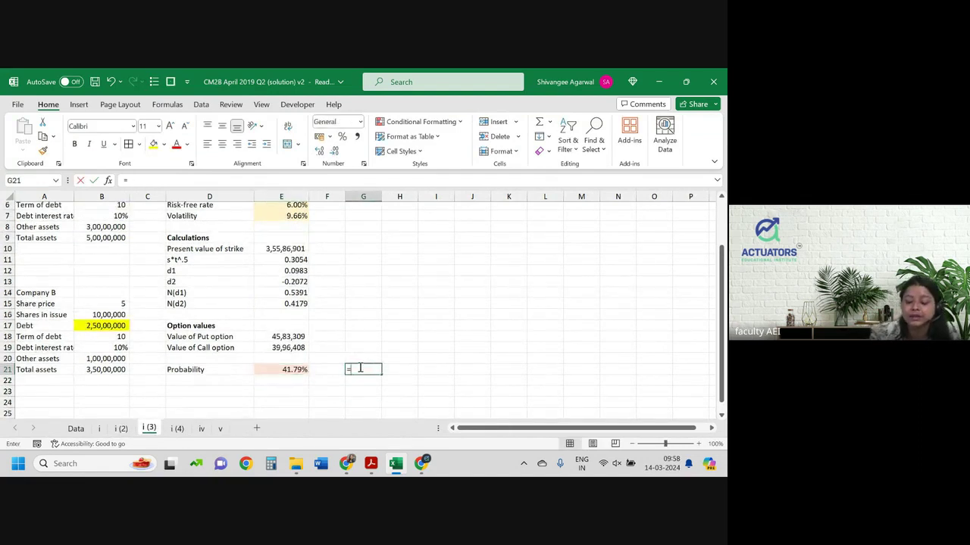
pyautogui.press('Left')
pyautogui.press('Left')
pyautogui.press('Left')
pyautogui.press('Return')
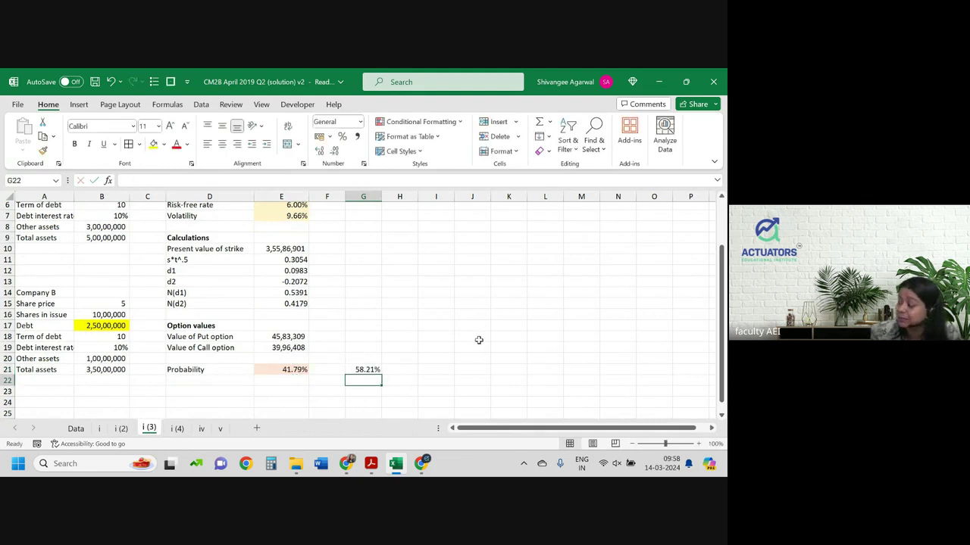
pyautogui.click(121, 429)
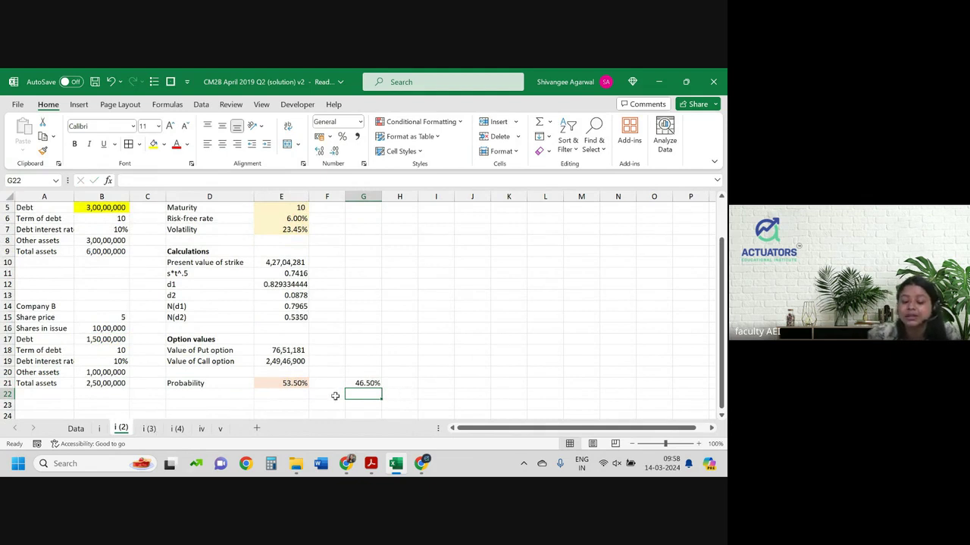
pyautogui.click(155, 430)
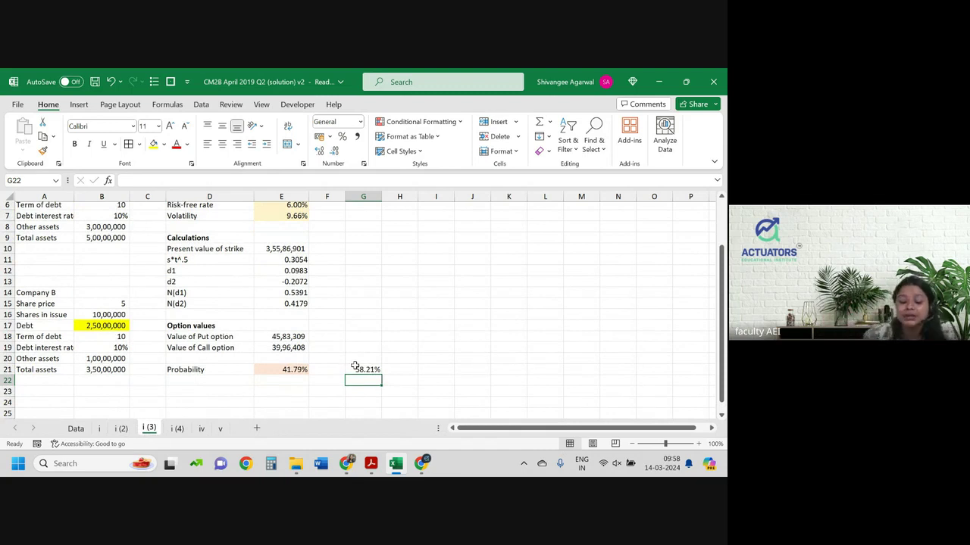
pyautogui.click(189, 429)
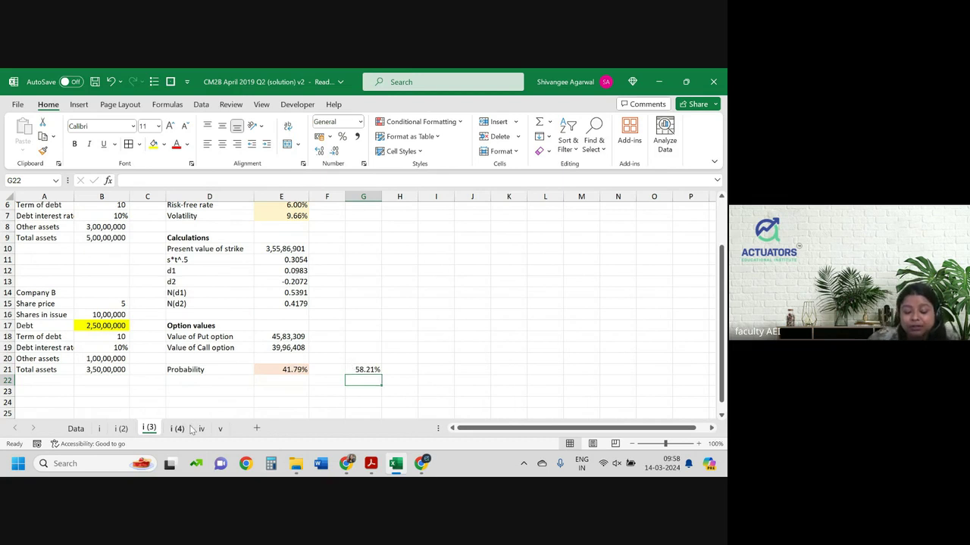
pyautogui.click(392, 301)
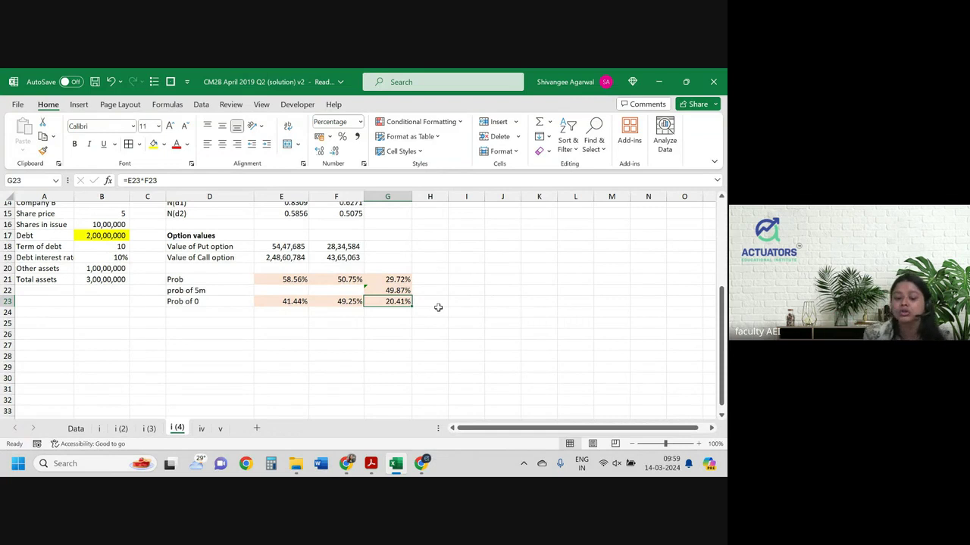
pyautogui.click(381, 269)
pyautogui.click(390, 281)
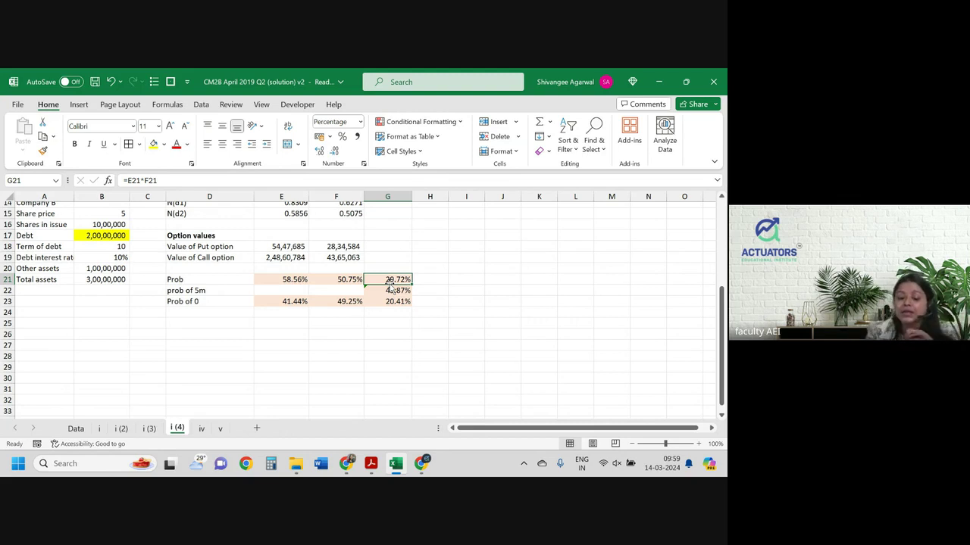
pyautogui.click(398, 301)
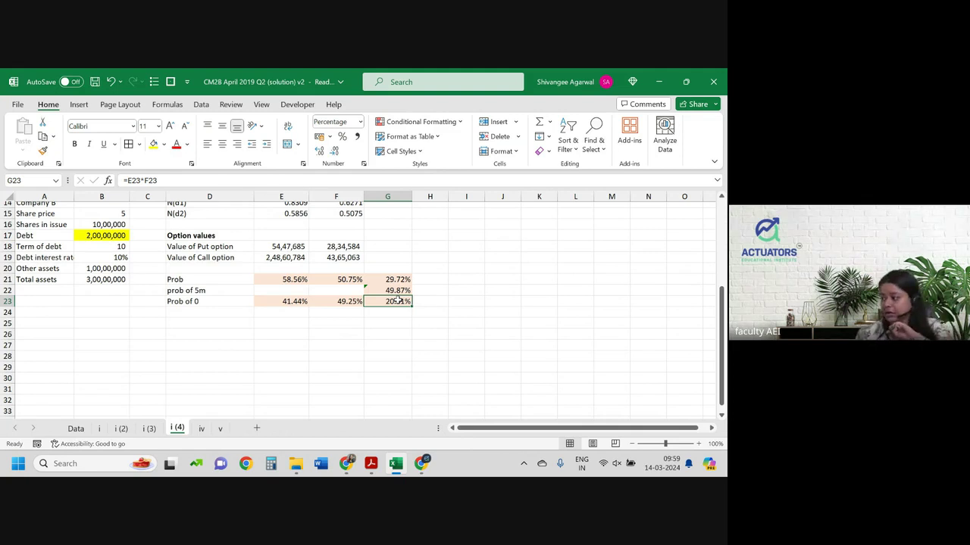
pyautogui.click(389, 291)
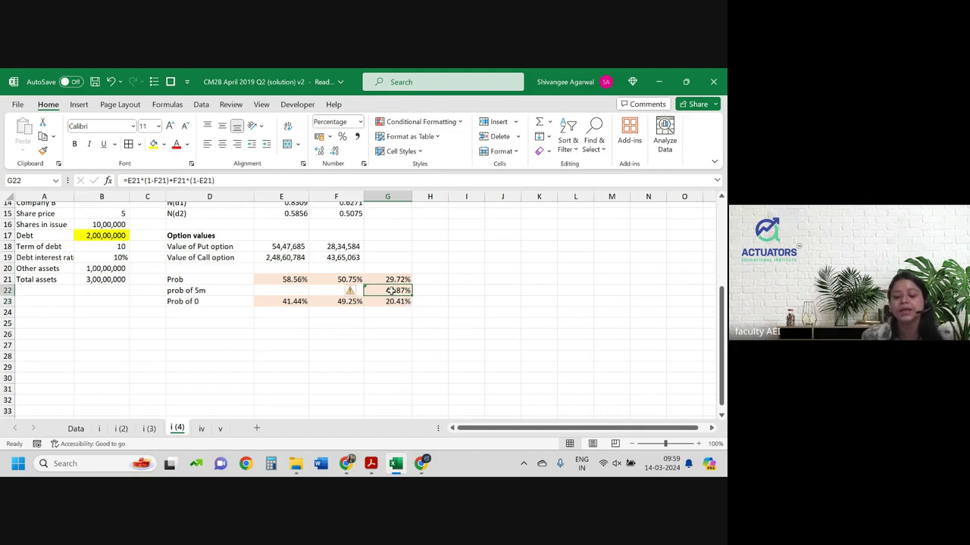
pyautogui.moveTo(389, 280); pyautogui.dragTo(389, 291)
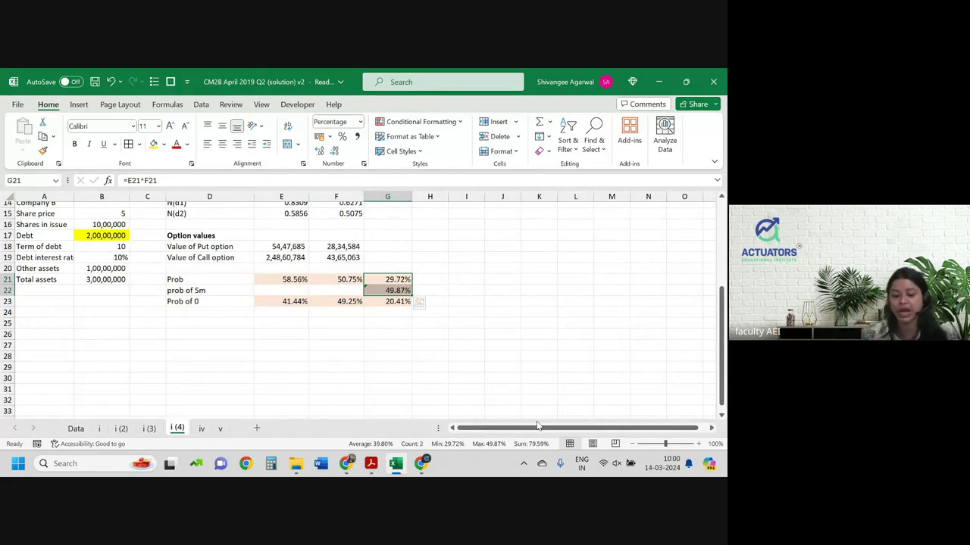
pyautogui.click(392, 279)
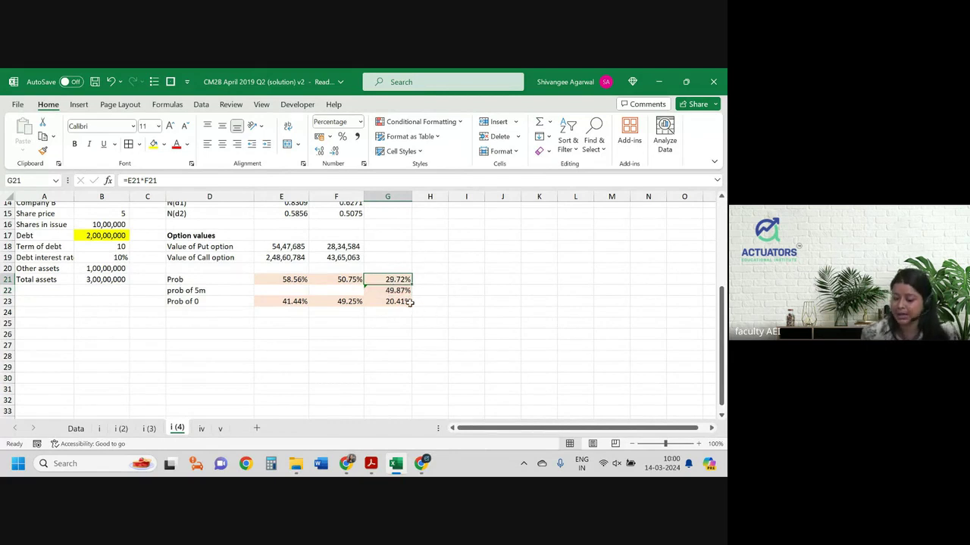
pyautogui.click(390, 292)
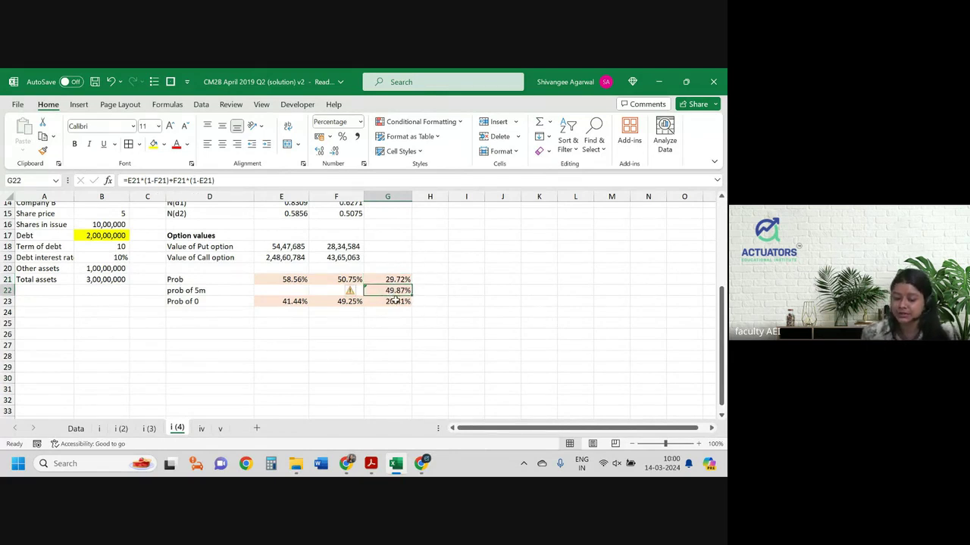
pyautogui.click(395, 301)
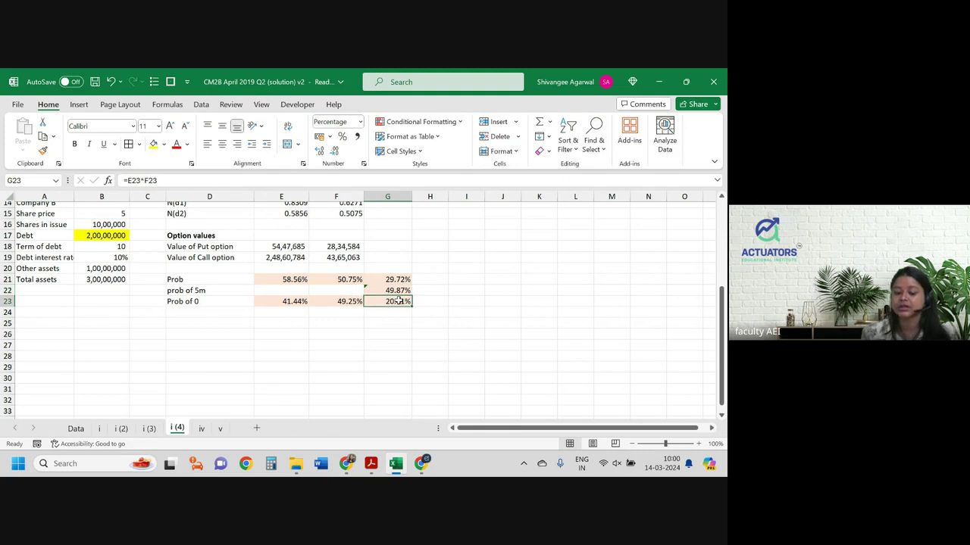
pyautogui.click(122, 429)
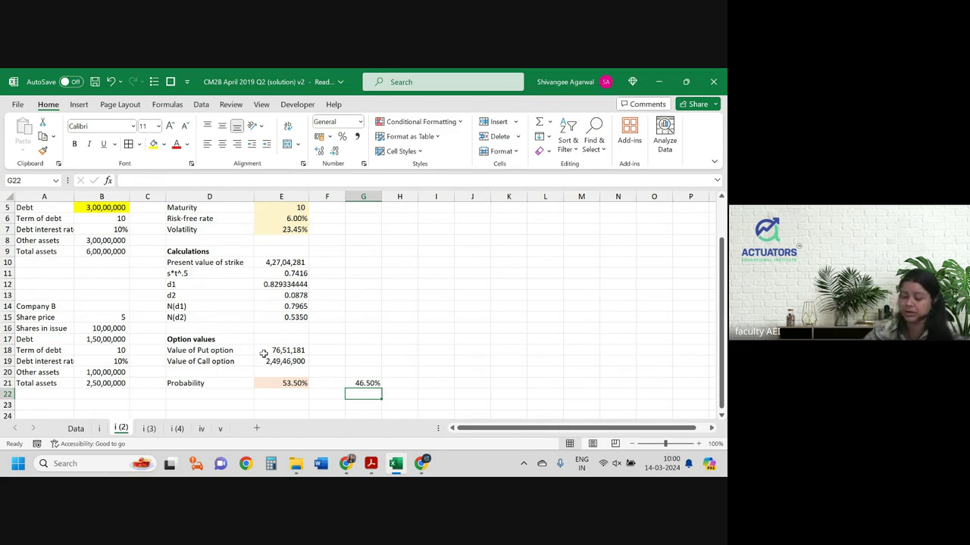
pyautogui.click(149, 428)
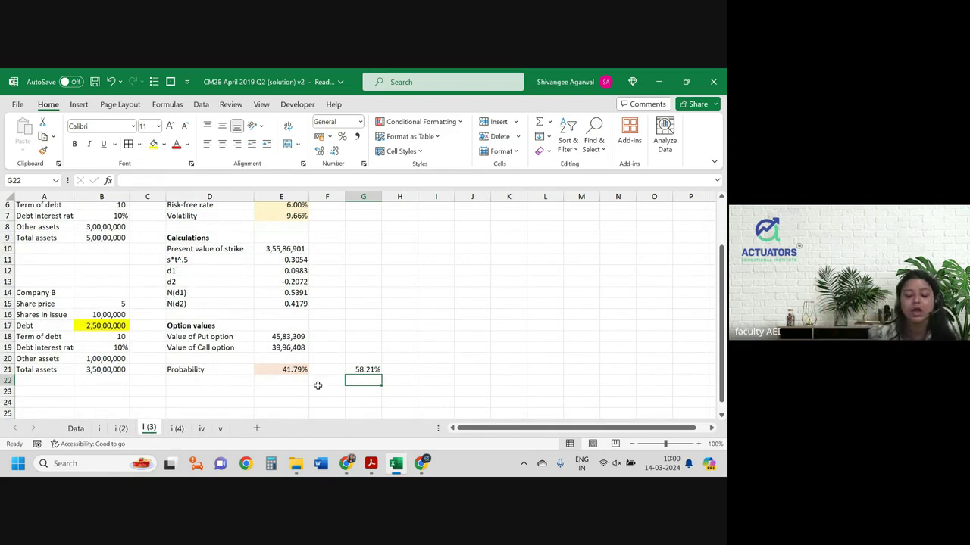
pyautogui.click(177, 429)
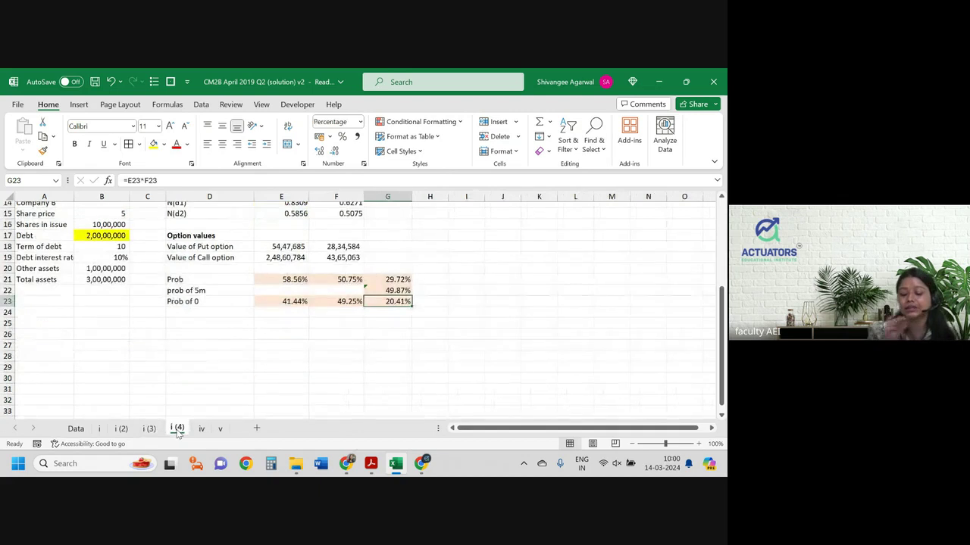